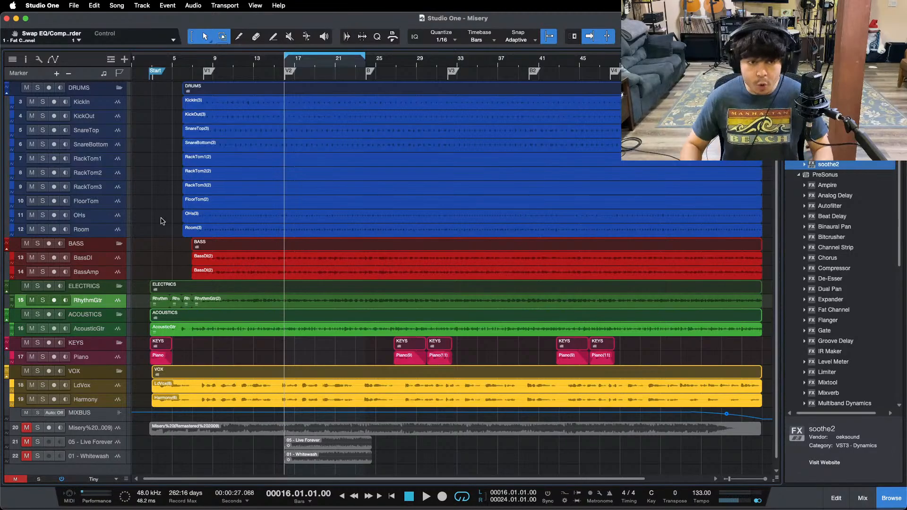
Set the arrangement's track height to Medium, zoom in on the looped section and show the mixer console
click(101, 489)
click(102, 451)
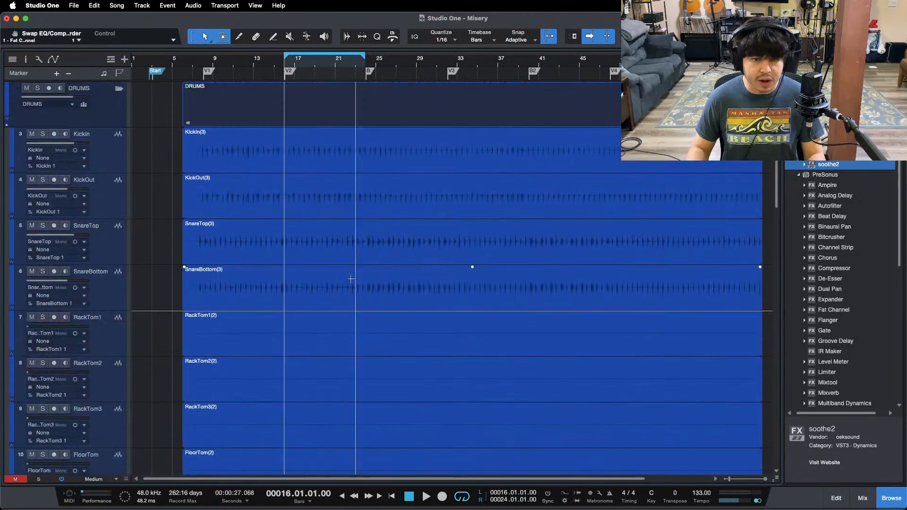
drag(394, 67, 414, 85)
key(super+s)
key(F3)
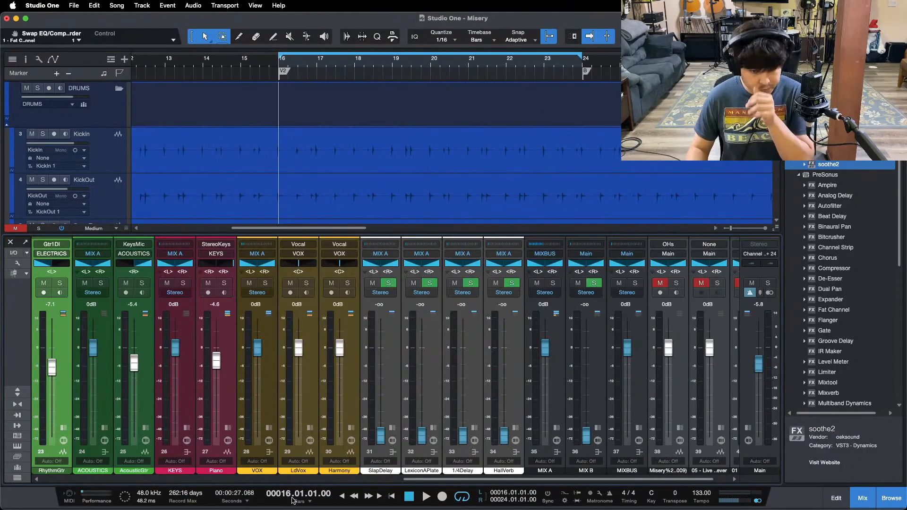
Expand the MIX A bus channel's effects and examine its Console Shaper settings
drag(425, 480, 457, 481)
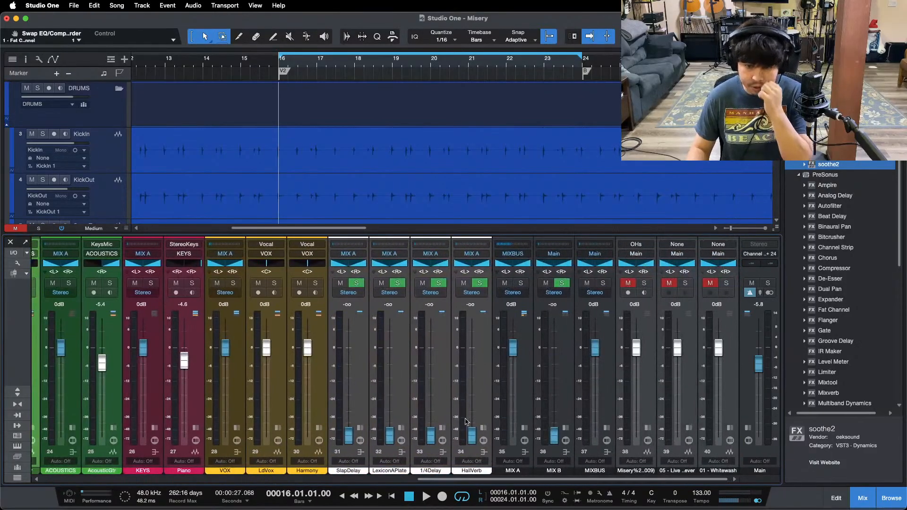
click(524, 440)
click(552, 253)
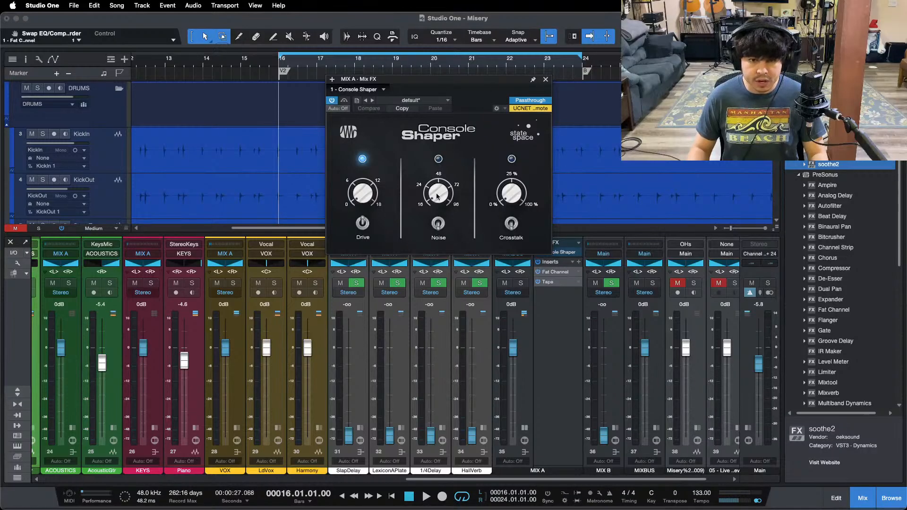
Examine the Fat Channel compressor on the MIX A bus, including threshold, ratio, attack and release, and browse alternative effects
click(559, 273)
drag(592, 105, 517, 206)
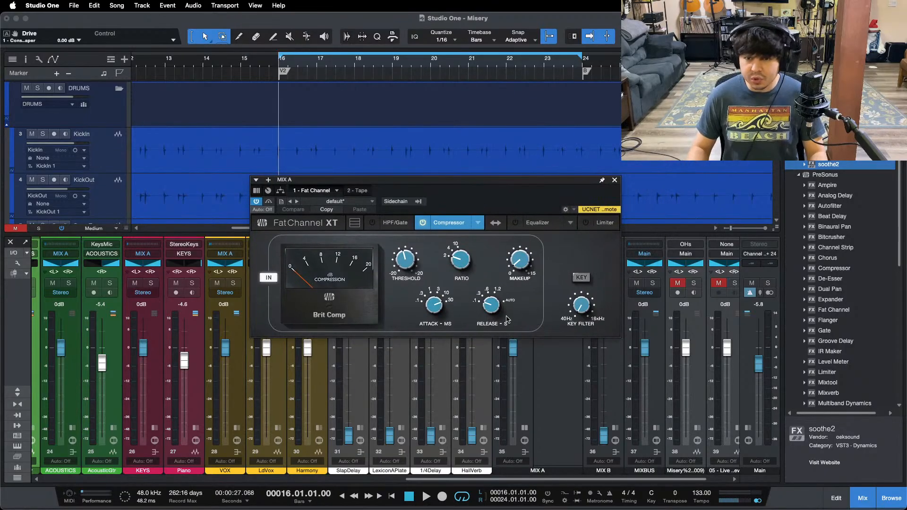
scroll(827, 293, down, 10)
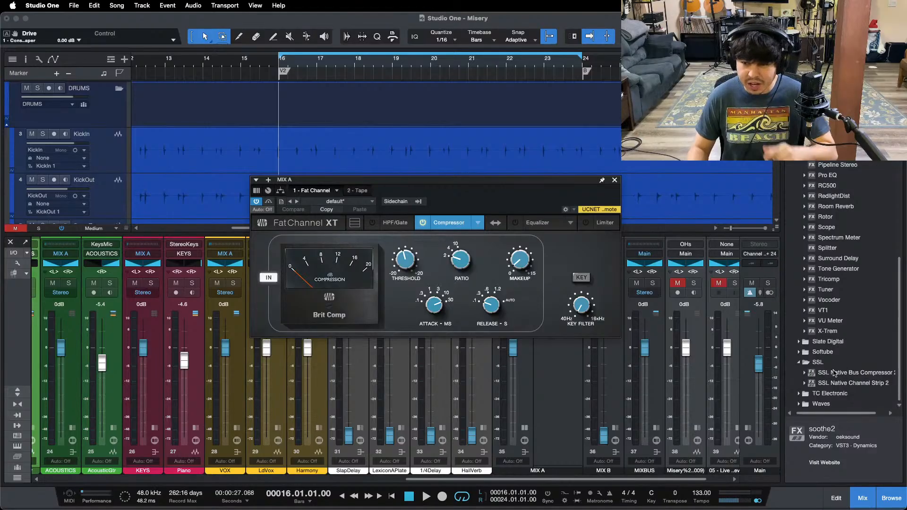
scroll(850, 293, up, 8)
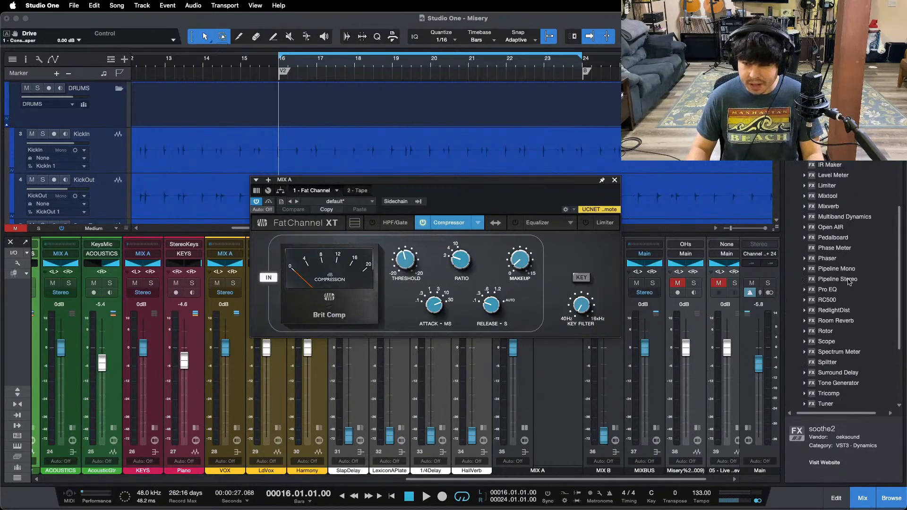
drag(482, 199, 471, 198)
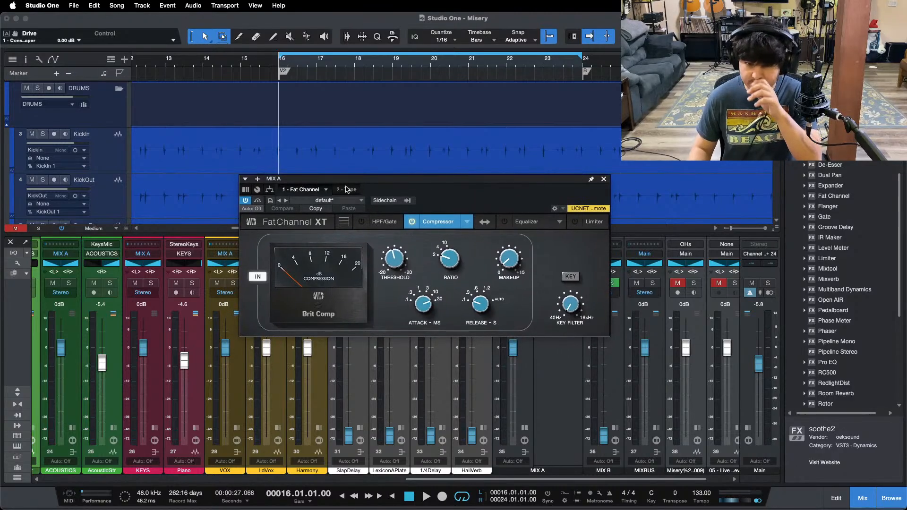
drag(387, 259, 386, 259)
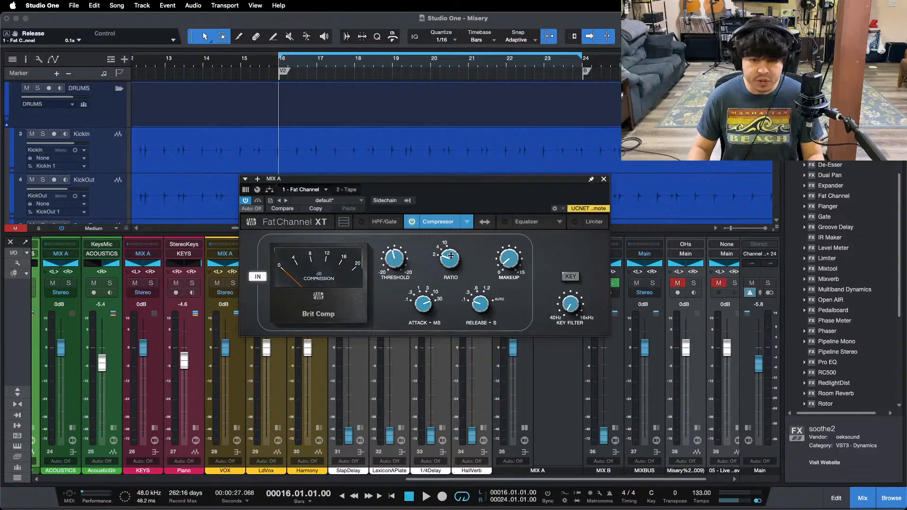
Examine the Tape plug-in's amount, type and tape speed on the MIX A bus, closing it and the channel's effects
click(346, 189)
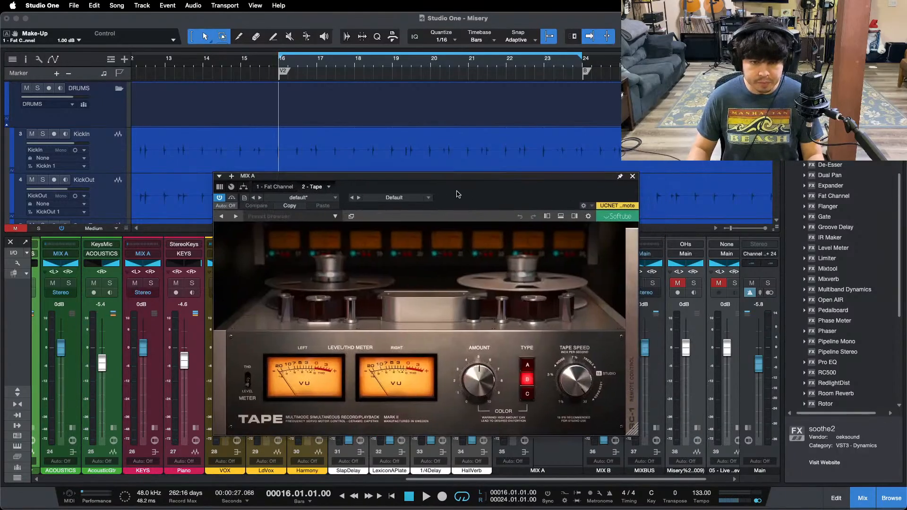
mouse_move(493, 356)
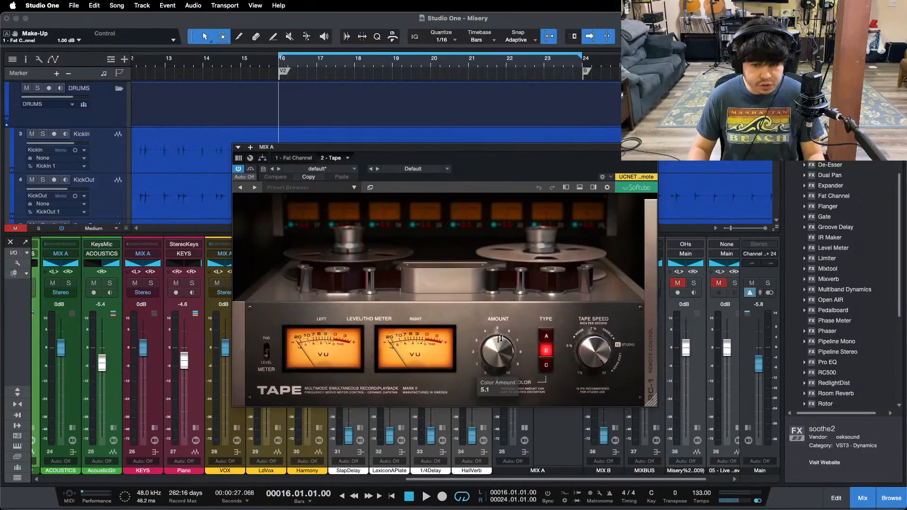
click(499, 352)
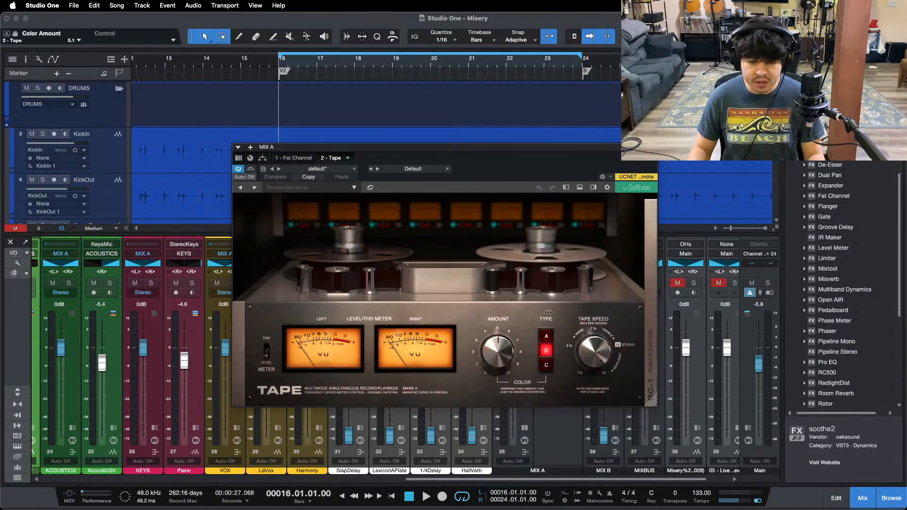
click(595, 351)
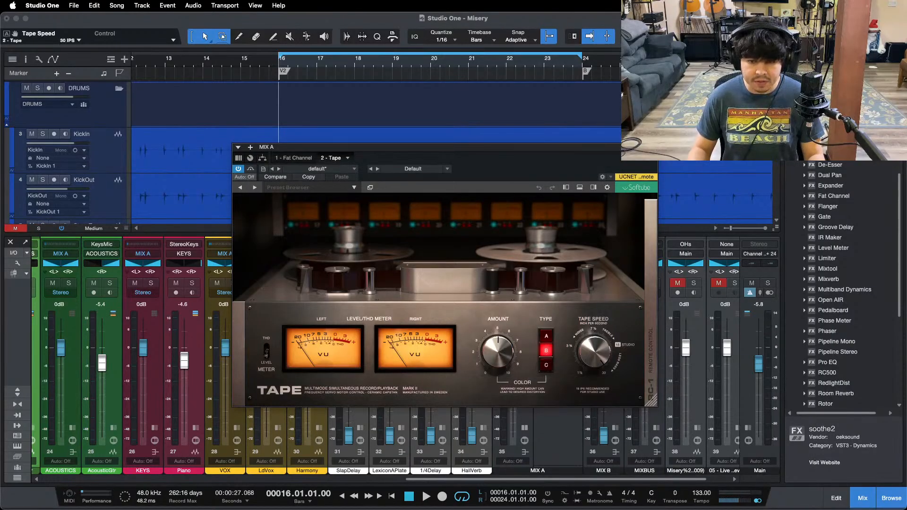
key(Escape)
click(524, 427)
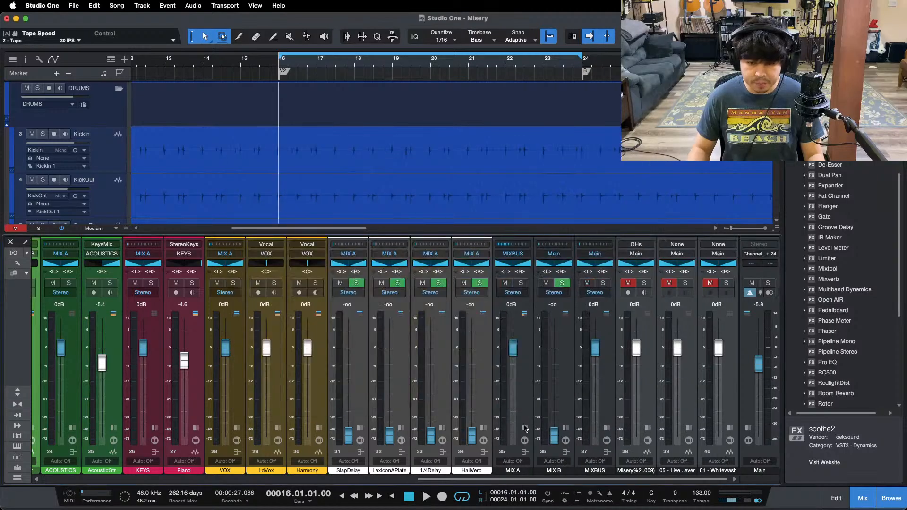
Check the Limiter settings on the MIXBUS channel and reset its gain reduction reading
click(605, 428)
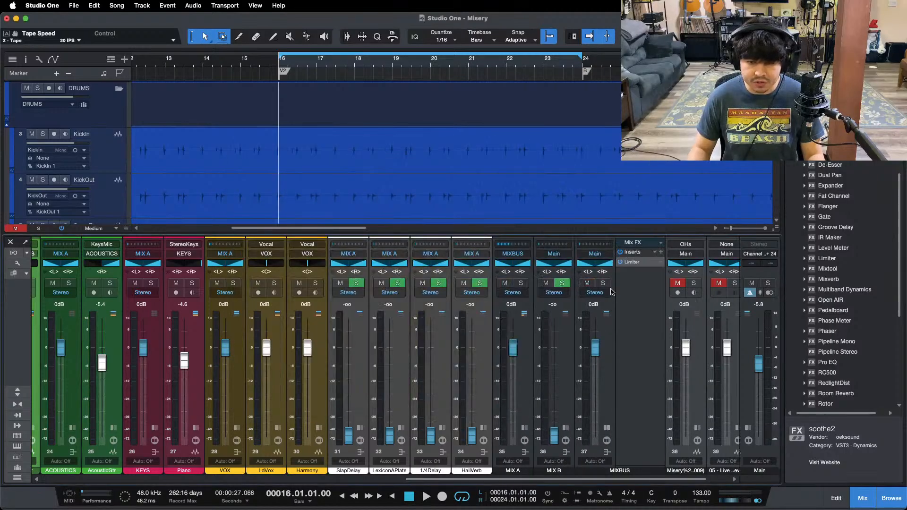
double_click(636, 264)
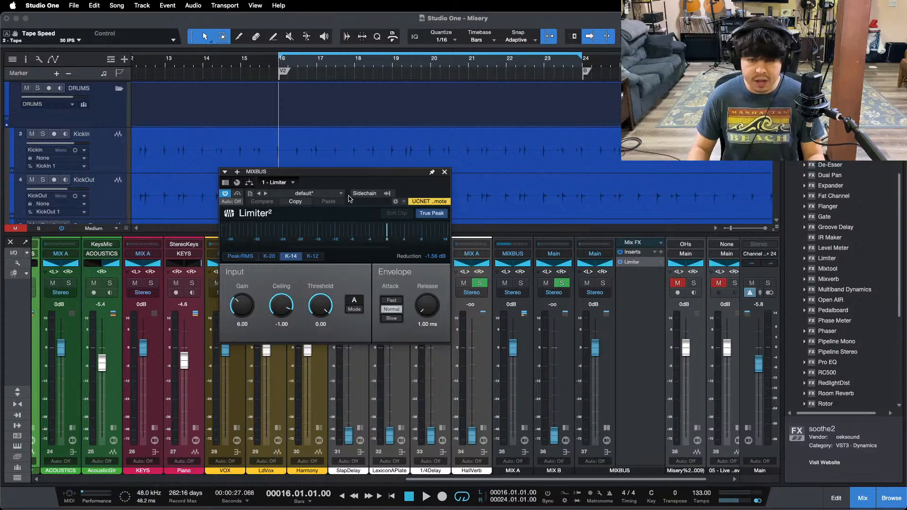
drag(343, 188, 466, 219)
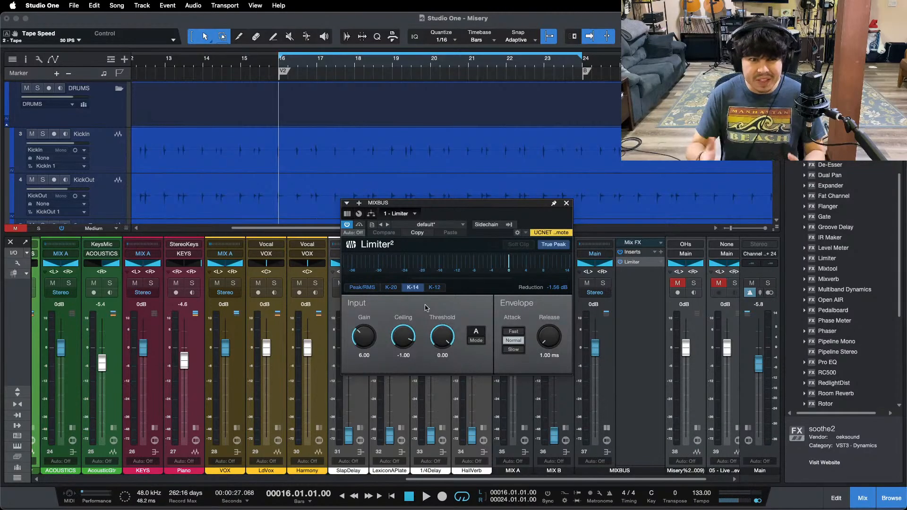
click(558, 287)
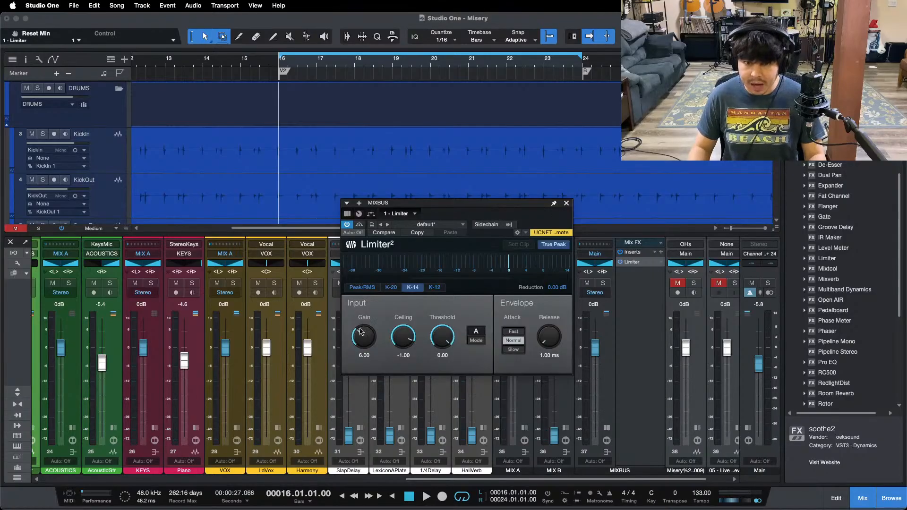
click(566, 204)
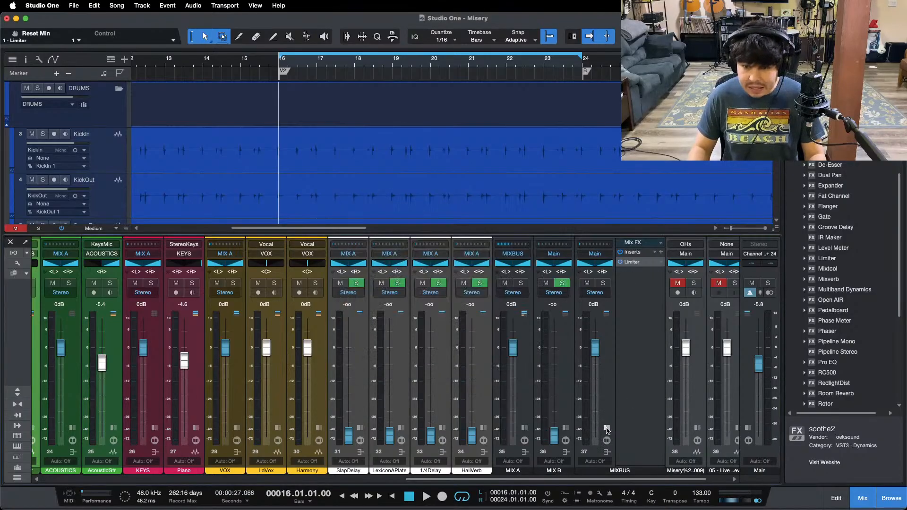
Solo the KickLvl bus in the drum channels, expand its inserts and start playback
drag(550, 478, 189, 479)
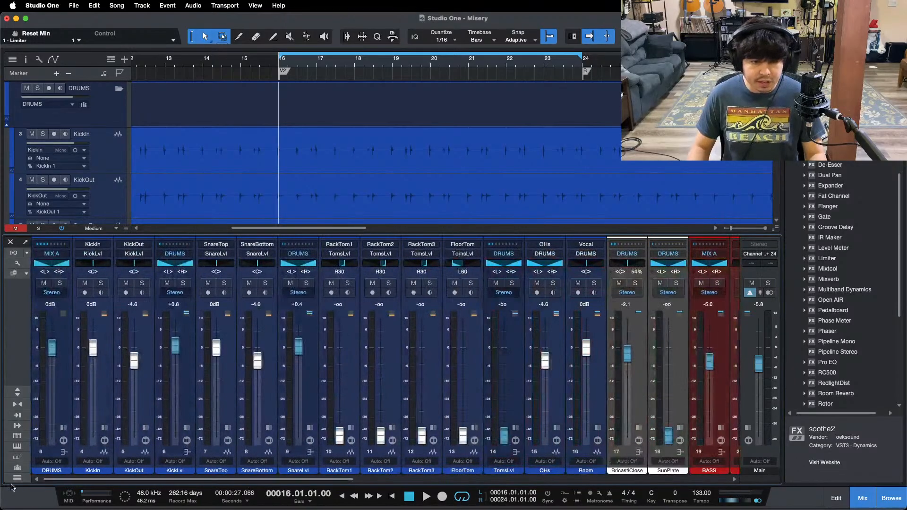
click(183, 283)
click(187, 428)
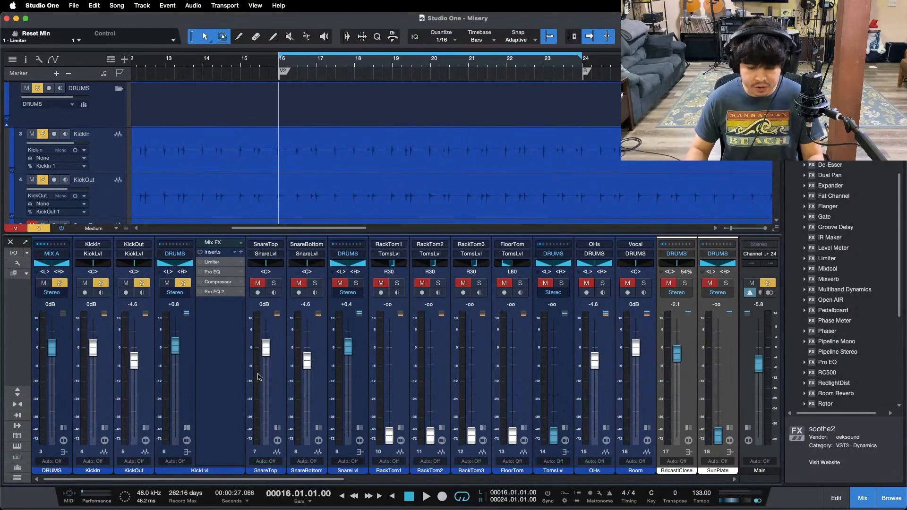
key(space)
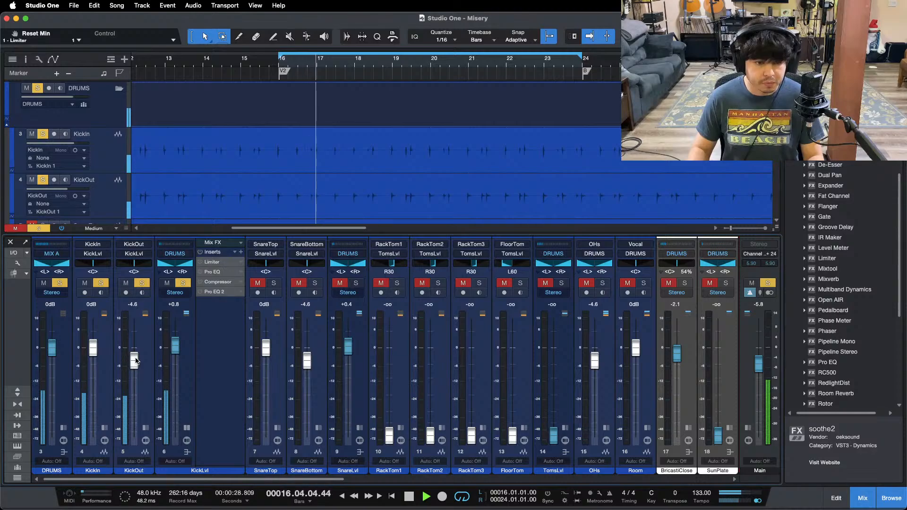
Adjust the KickOut channel's volume to -3.3 dB while the soloed kick plays
mouse_move(135, 361)
mouse_down()
mouse_move(137, 402)
mouse_move(140, 372)
mouse_move(131, 368)
mouse_up()
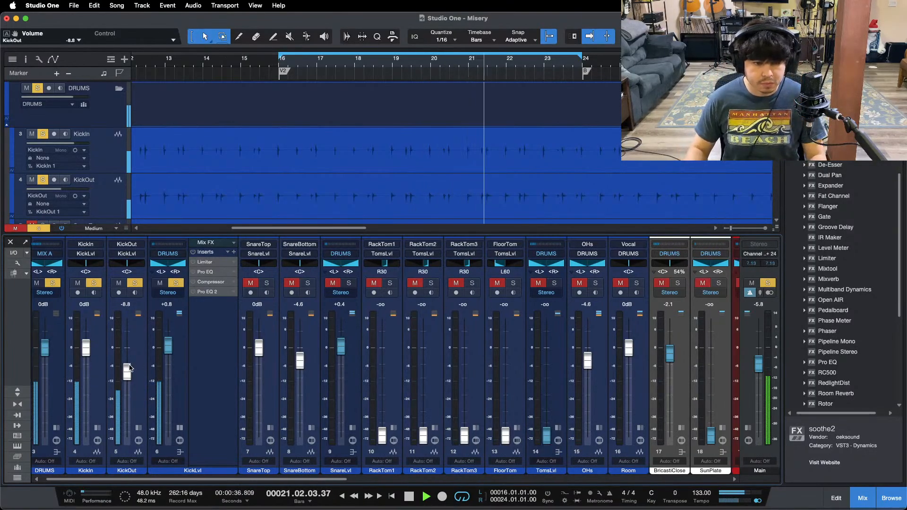
scroll(130, 368, up, 5)
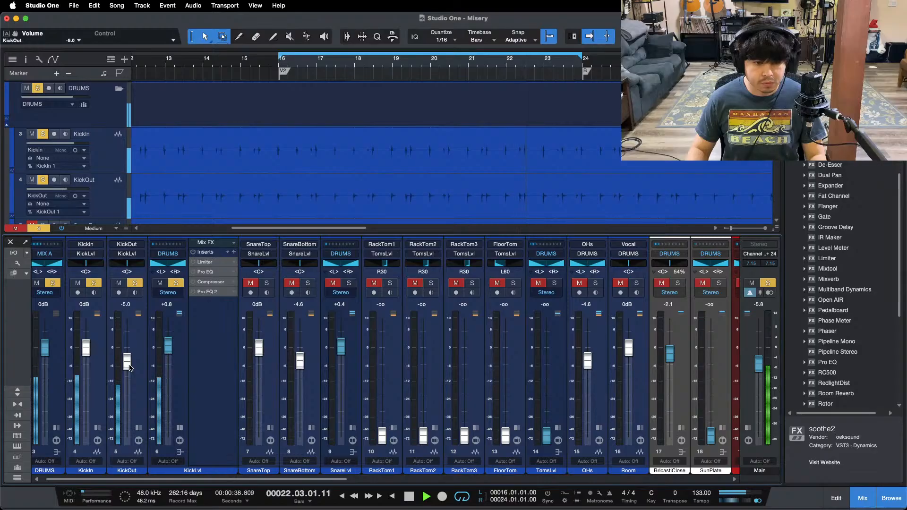
scroll(130, 368, up, 2)
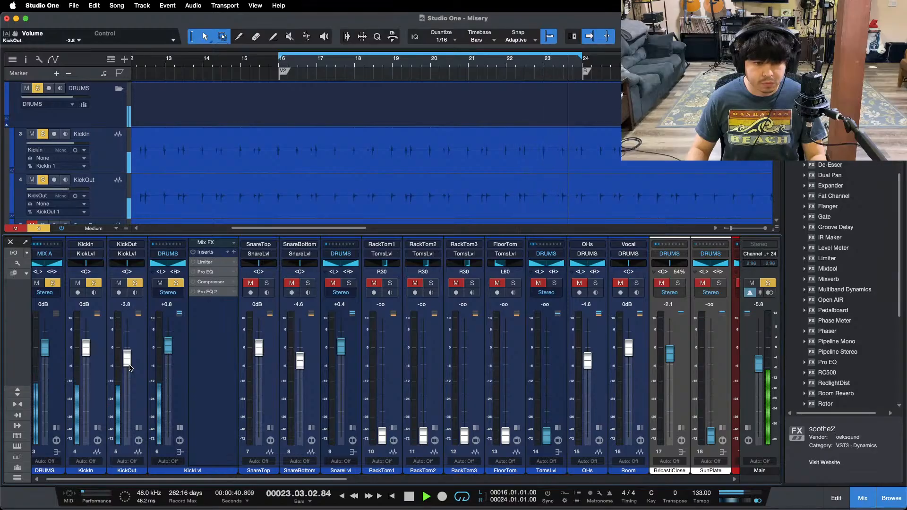
scroll(130, 368, down, 2)
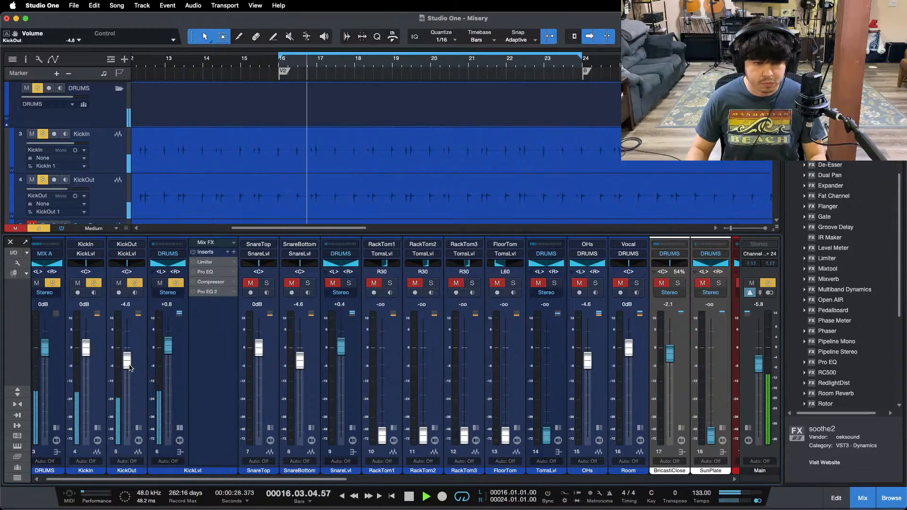
scroll(129, 368, up, 2)
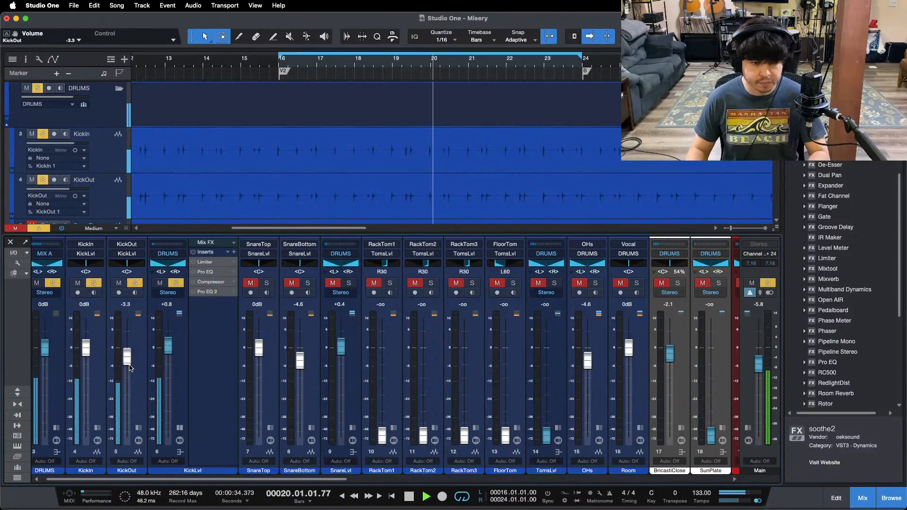
Open the Limiter on the KickLvl bus and play the kick tracks from verse 1 to check its gain reduction
click(204, 261)
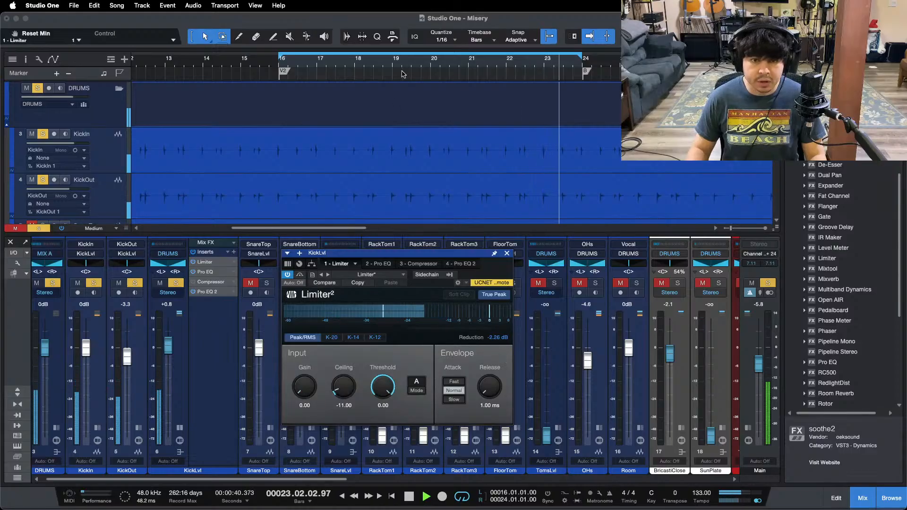
scroll(409, 59, down, 5)
drag(706, 165, 580, 180)
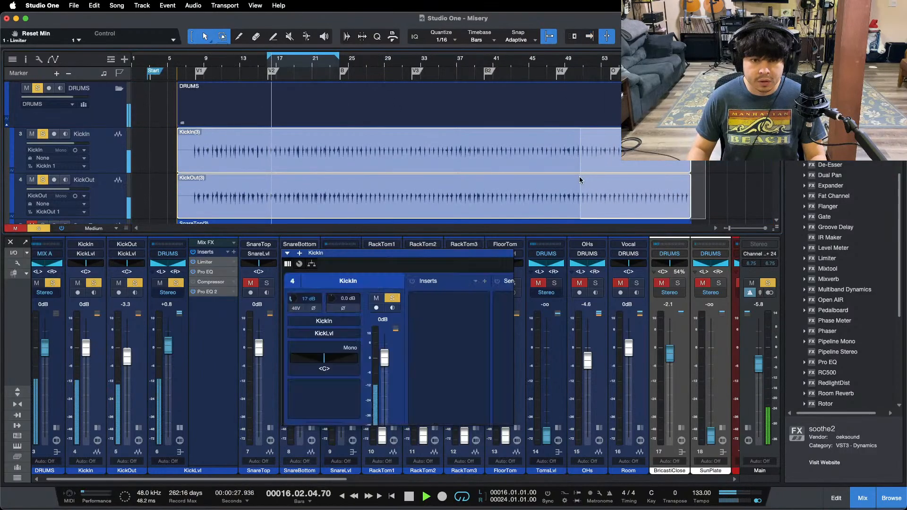
click(212, 263)
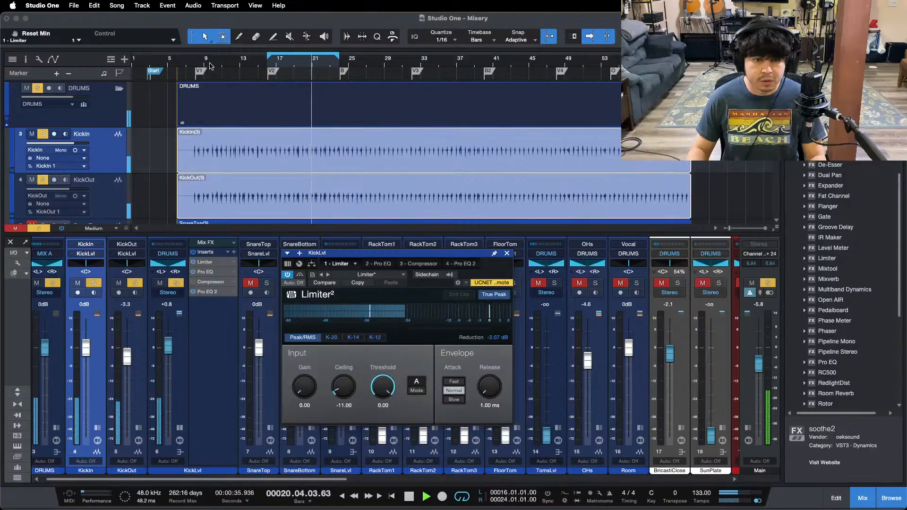
drag(210, 62, 358, 56)
click(290, 59)
key(space)
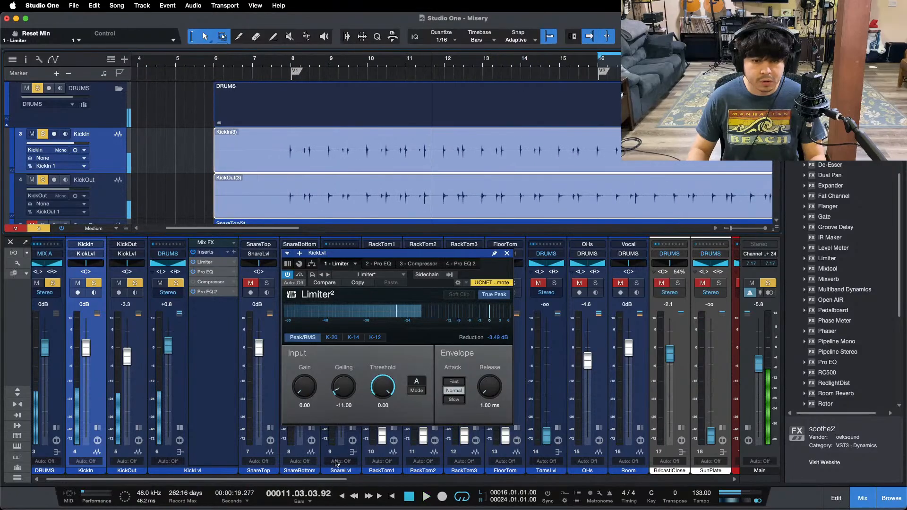
Set the KickLvl limiter's ceiling to -10.50 dB and play the kick from around bar 10
click(342, 404)
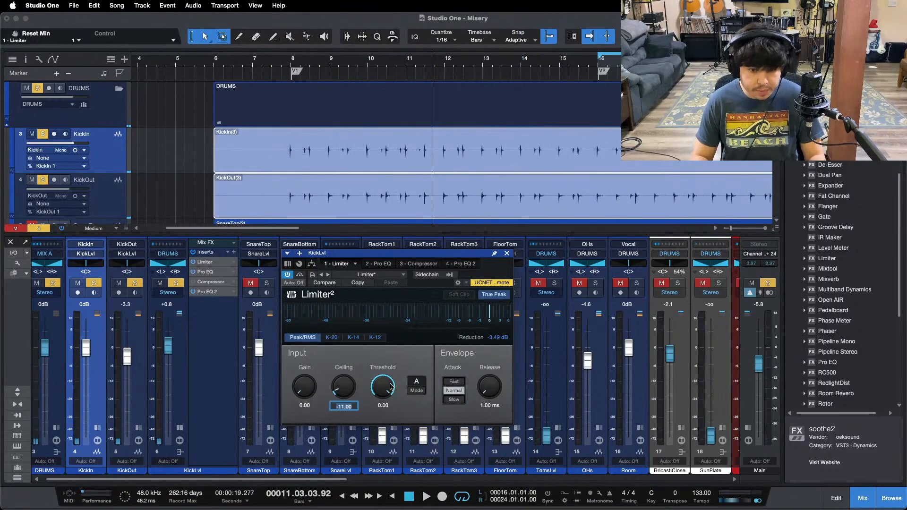
key(BackSpace)
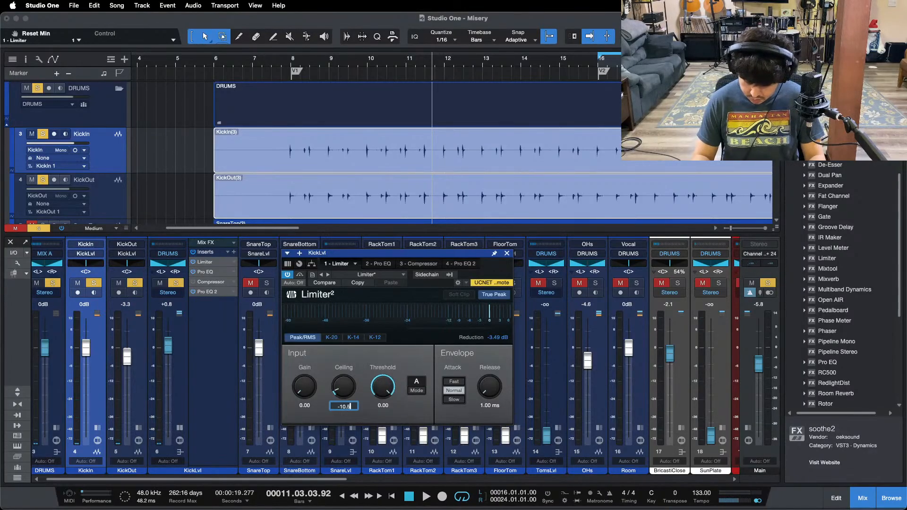
key(Return)
key(space)
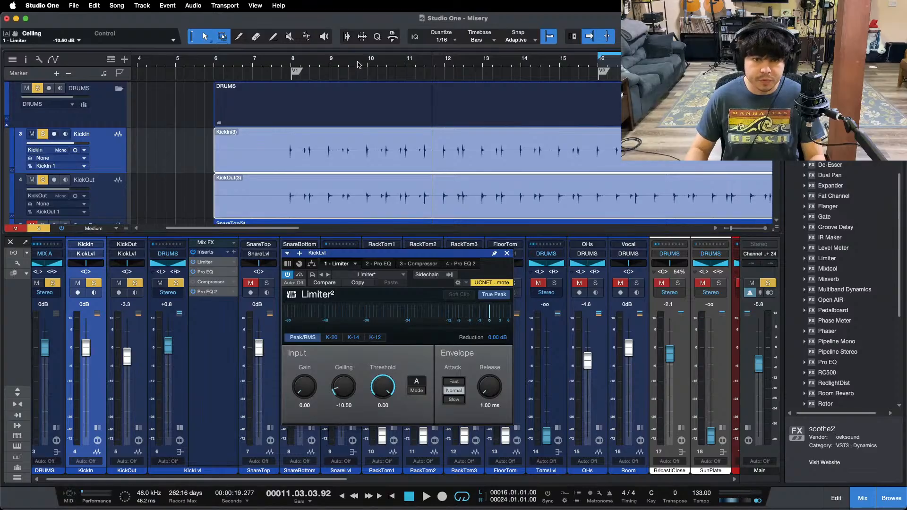
click(359, 65)
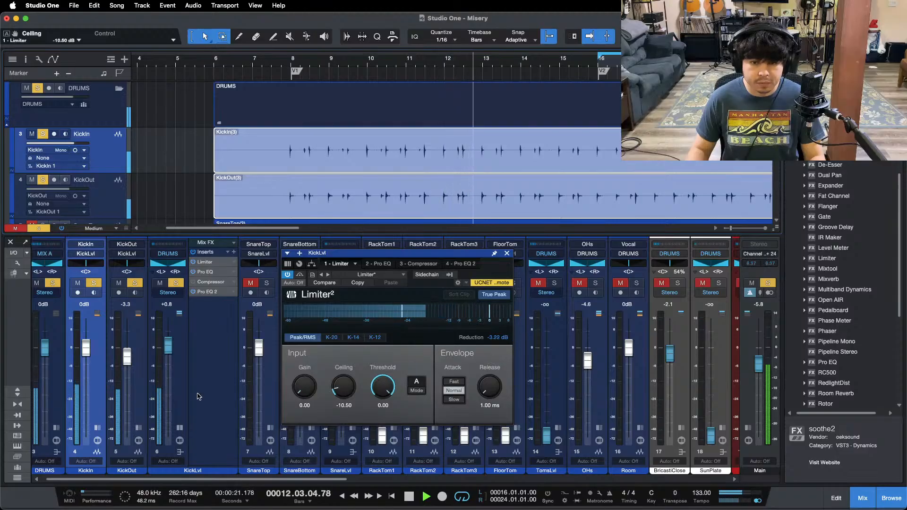
Reset the KickLvl bus volume to 0 dB and save the song
super+click(168, 350)
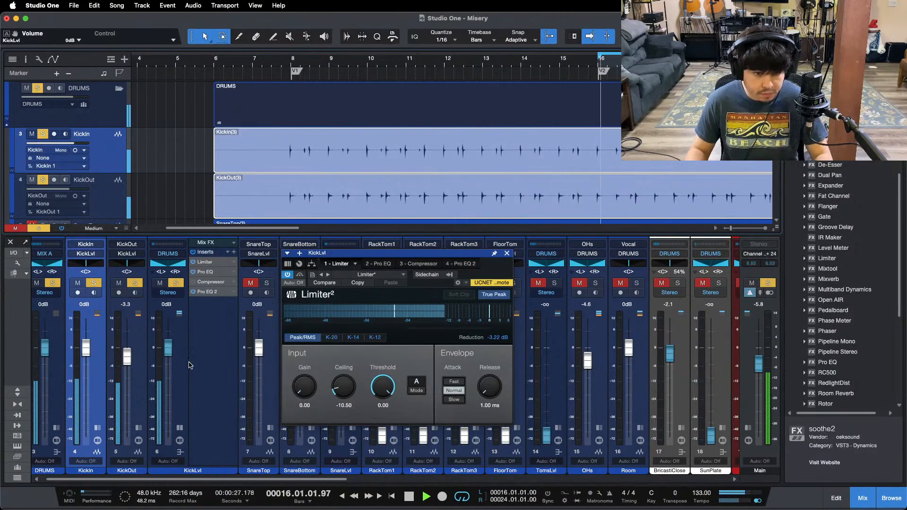
drag(359, 59, 361, 26)
key(f)
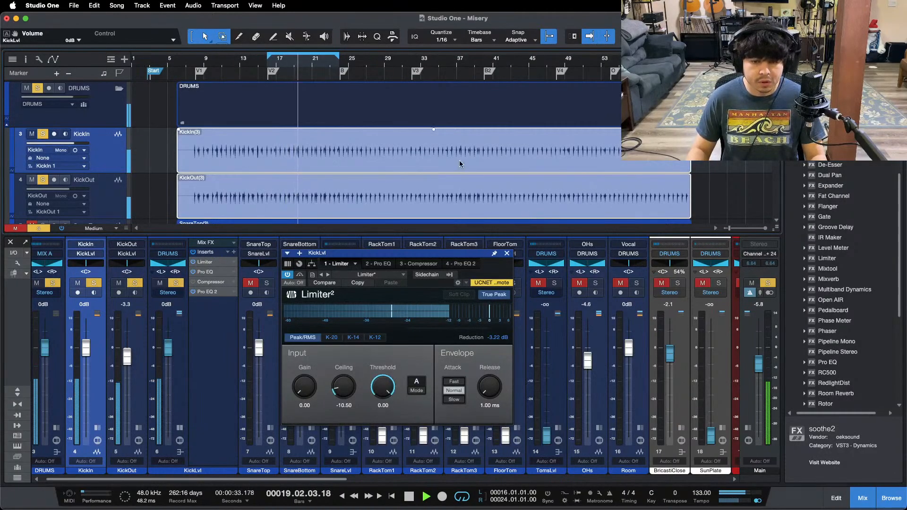
key(super+s)
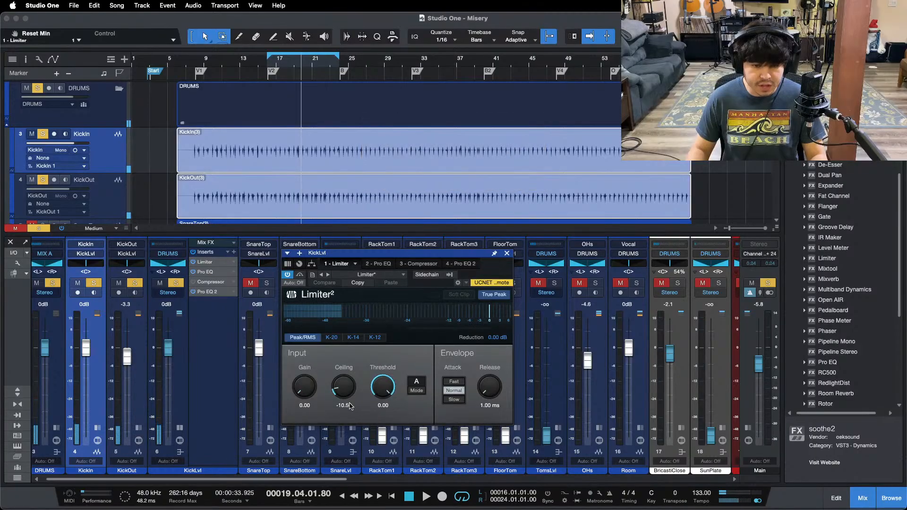
Set the ceiling of the first KickLvl limiter to -10.00 dB
click(352, 406)
text(-1)
key(Return)
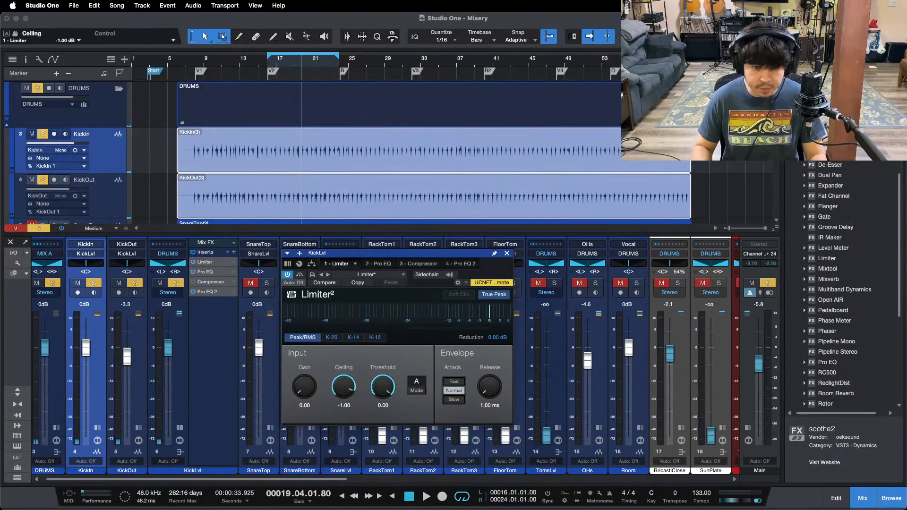
click(349, 405)
text(-1)
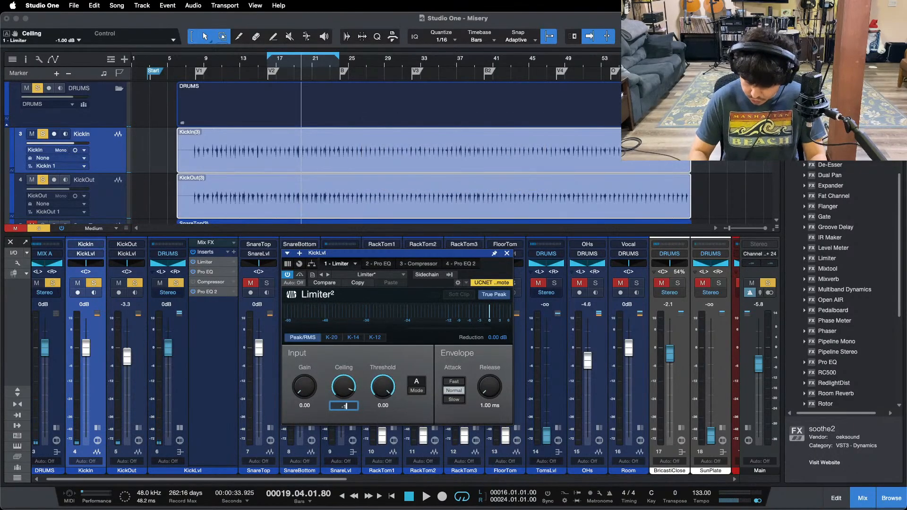
text(0)
key(Return)
Duplicate the KickLvl limiter directly below the original and set the copy's ceiling to -12.00 dB
drag(208, 264, 209, 273)
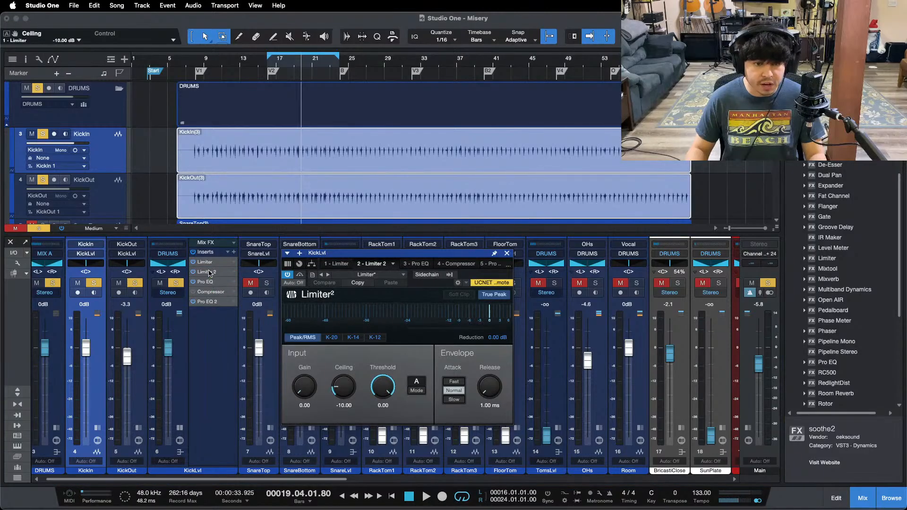
click(349, 406)
click(366, 360)
drag(351, 382, 358, 480)
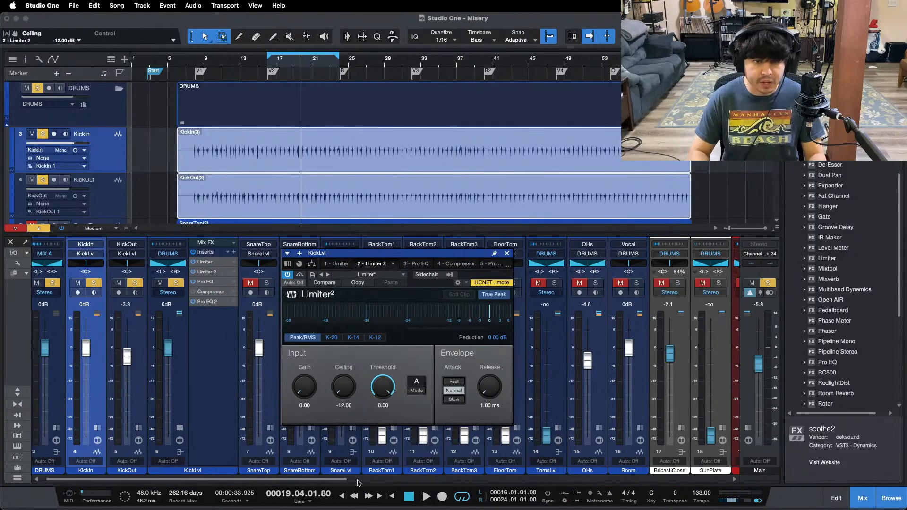
Play the kick from verse 2 and raise the KickLvl bus volume to +0.8 dB
key(space)
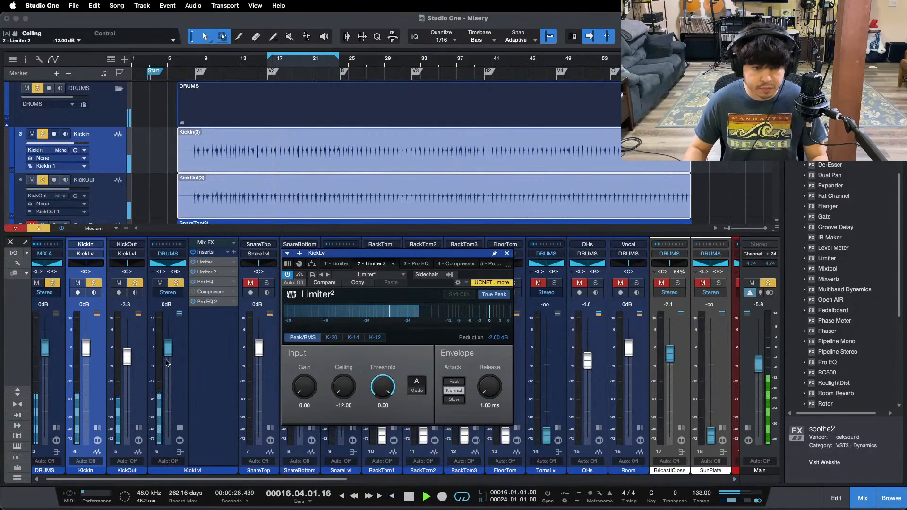
drag(168, 356, 168, 352)
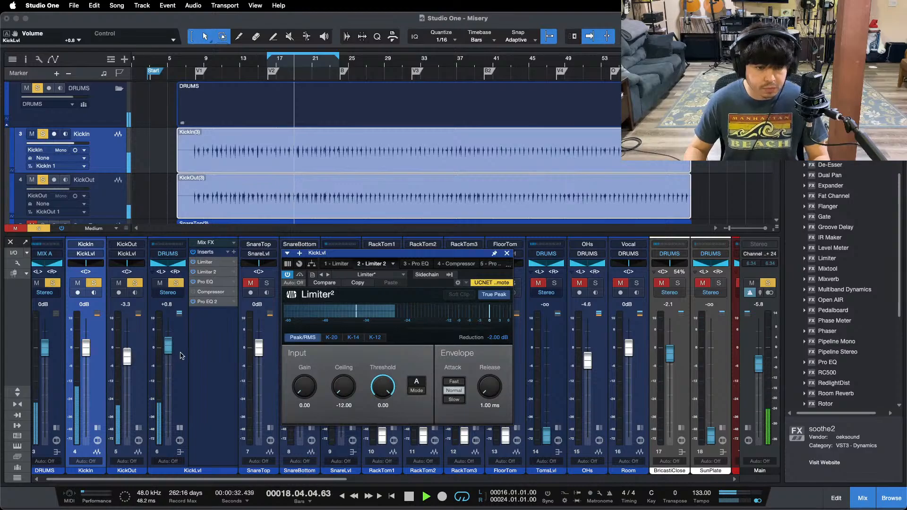
Open the first Pro EQ on the KickLvl bus and enable its low cut at 34.8 Hz
click(208, 282)
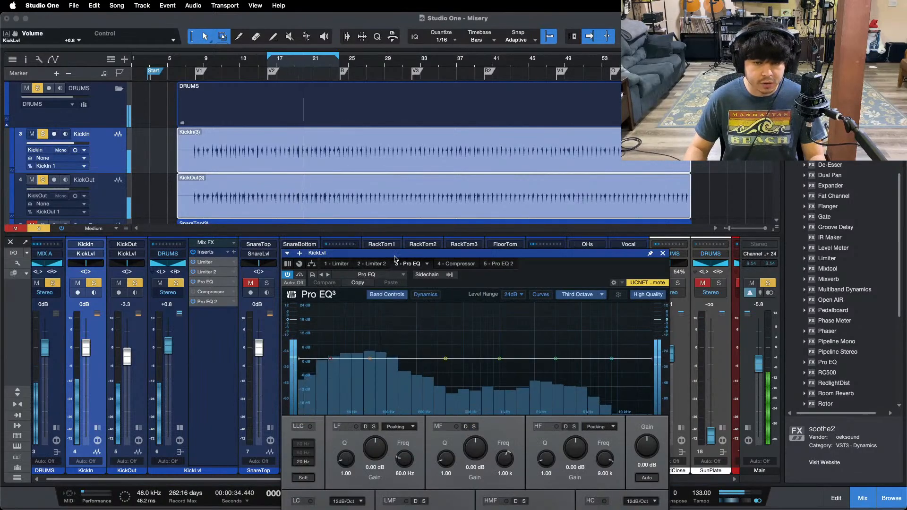
drag(406, 251, 382, 217)
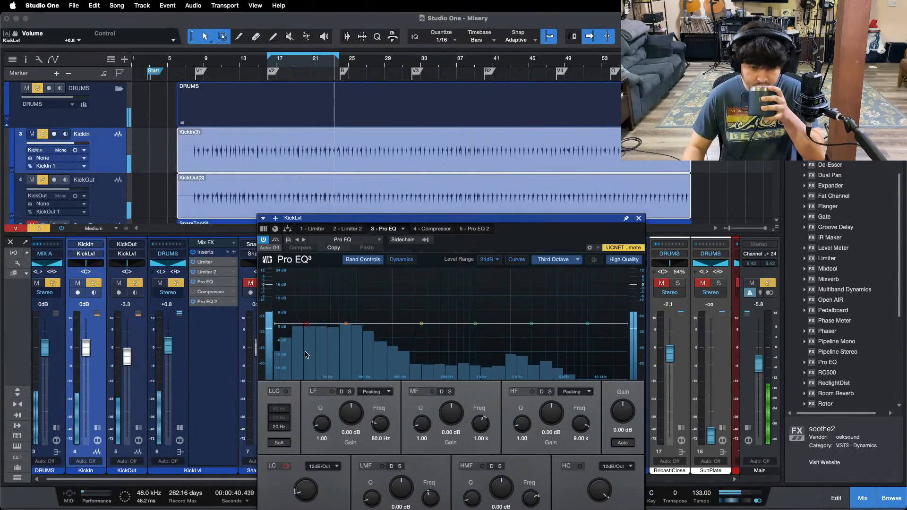
click(286, 466)
scroll(304, 486, down, 2)
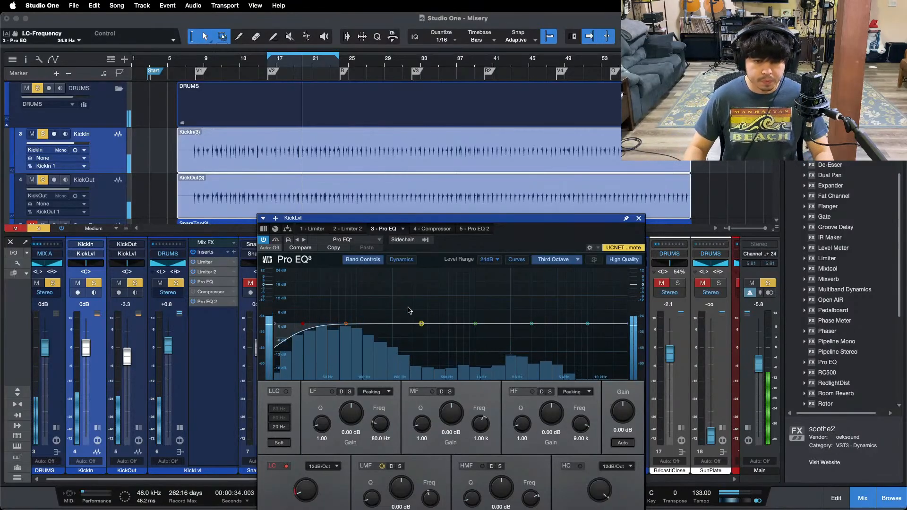
Show the EQ spectrum as an FFT curve and sweep a 24 dB MF boost with a Q of 24 to 789 Hz
click(556, 259)
click(554, 293)
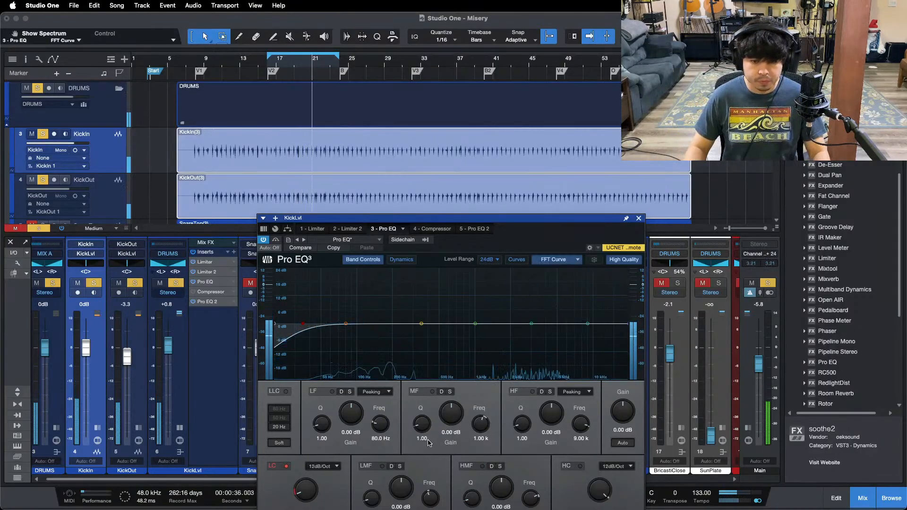
drag(423, 425, 446, 271)
drag(475, 324, 462, 228)
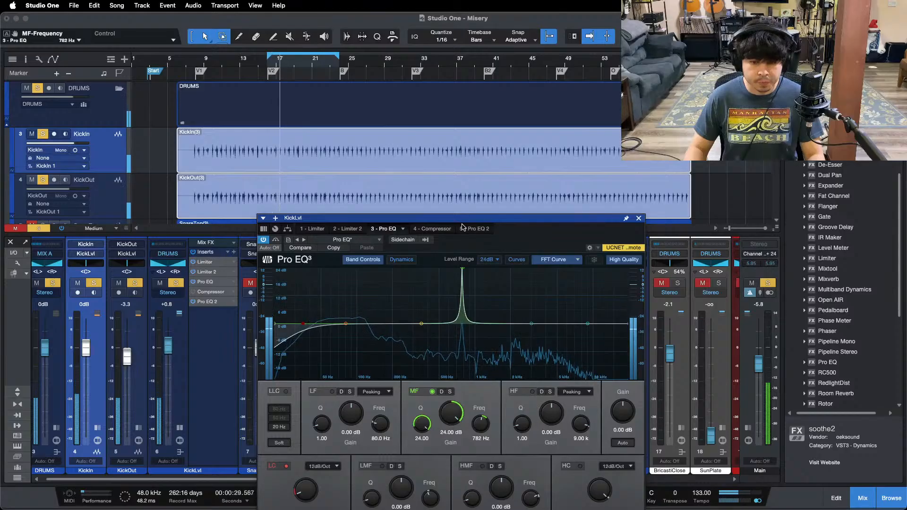
drag(462, 227, 463, 227)
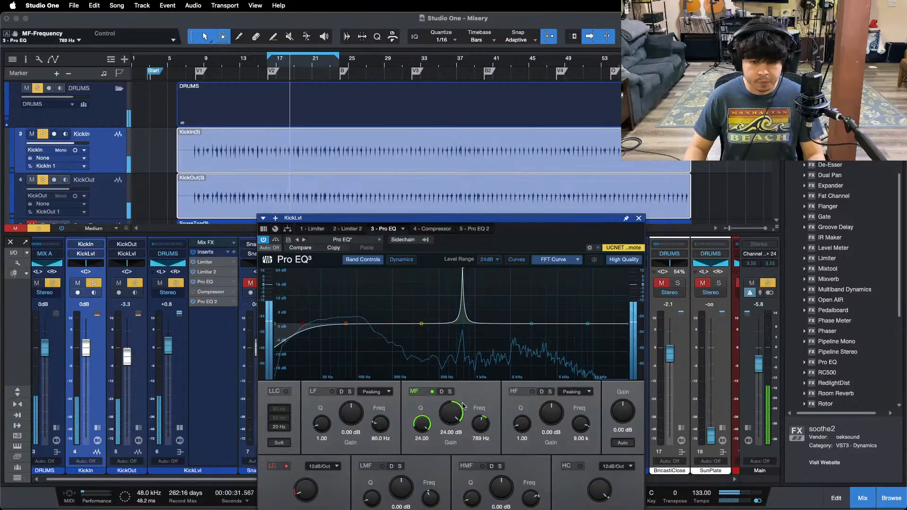
Turn the narrow MF band into a cut with a gain of -24.00 dB
drag(455, 410, 454, 432)
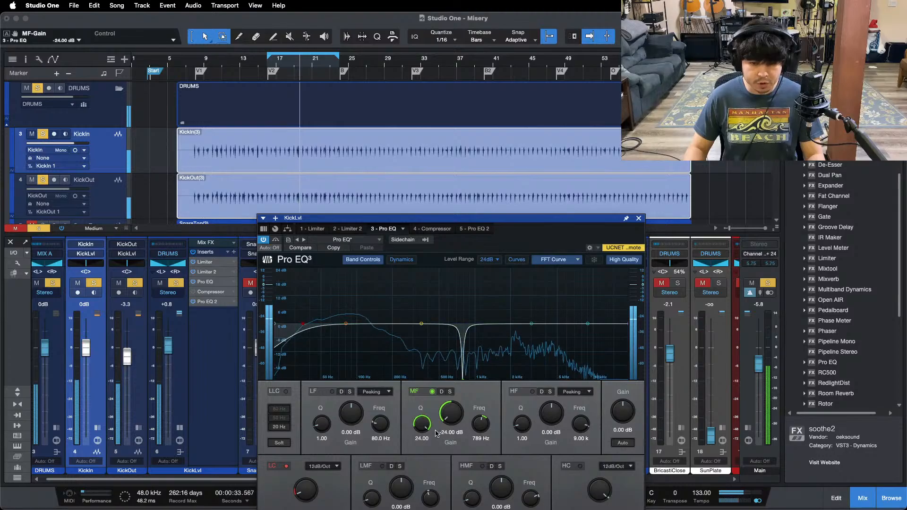
drag(528, 244, 496, 166)
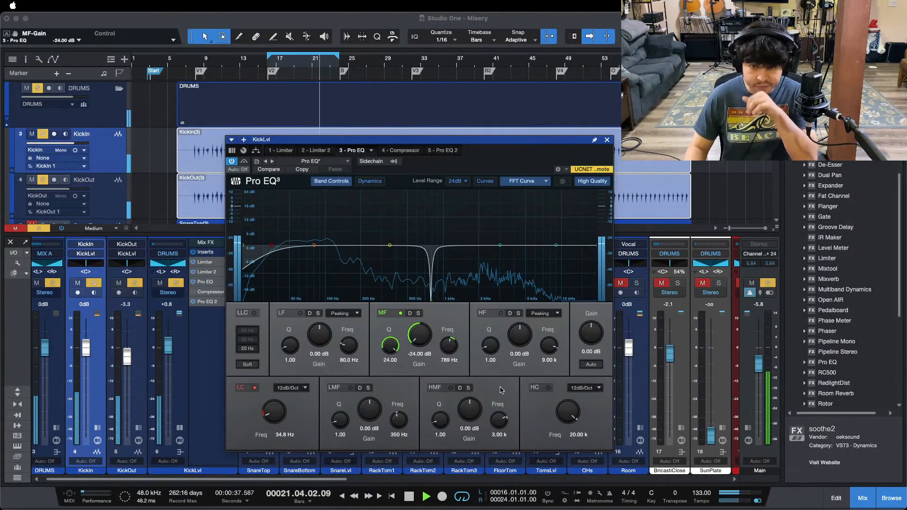
click(868, 451)
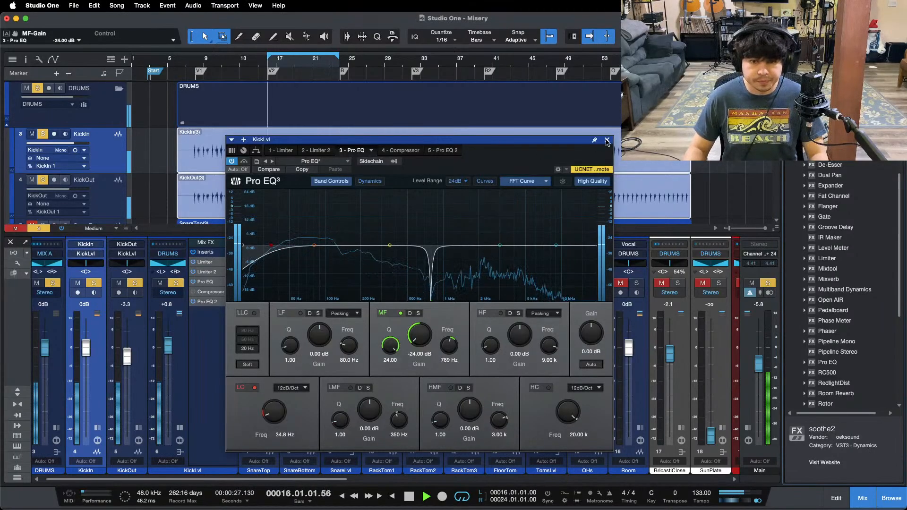
Set the KickLvl compressor's release to 60.6 ms and threshold to -27.84 dB, and replay the kick from verse 2
click(400, 150)
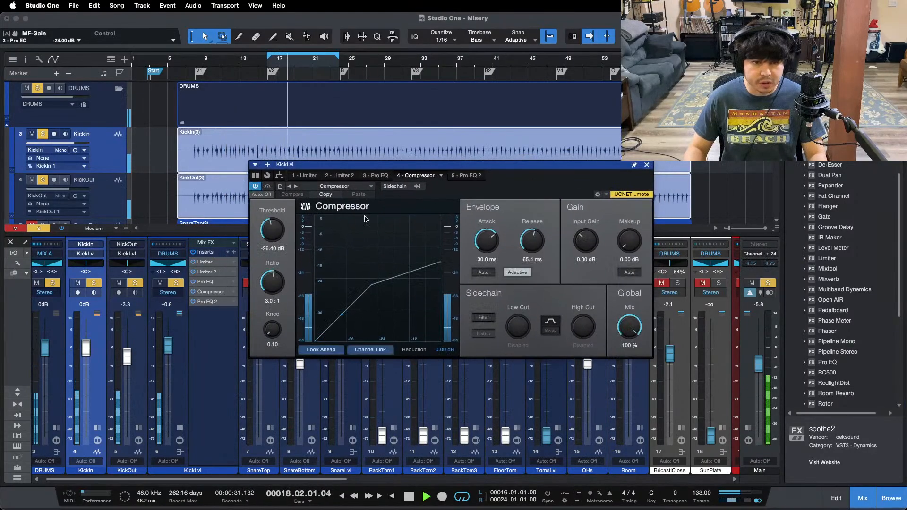
scroll(533, 242, down, 3)
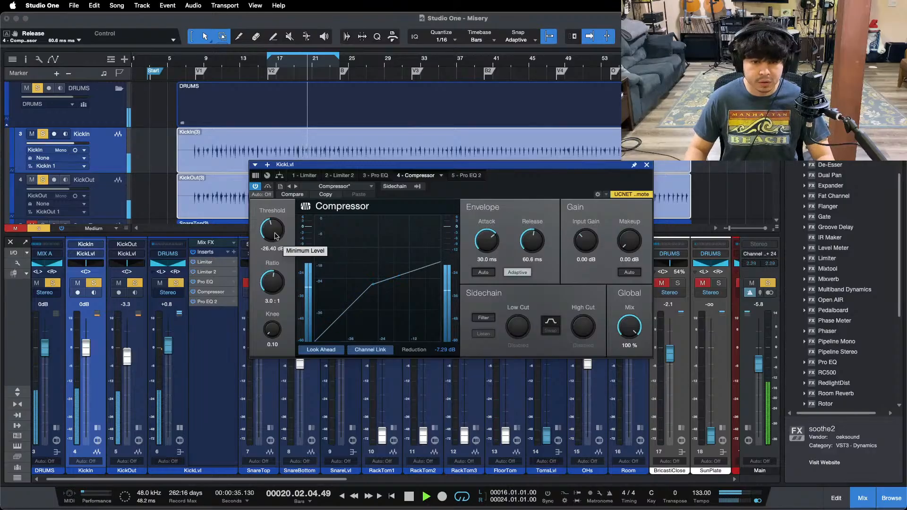
scroll(276, 237, down, 2)
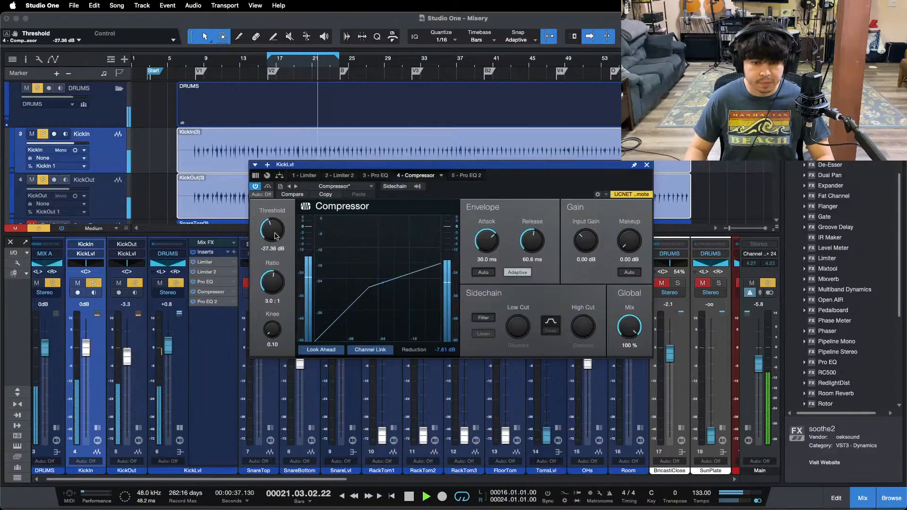
scroll(277, 236, down, 1)
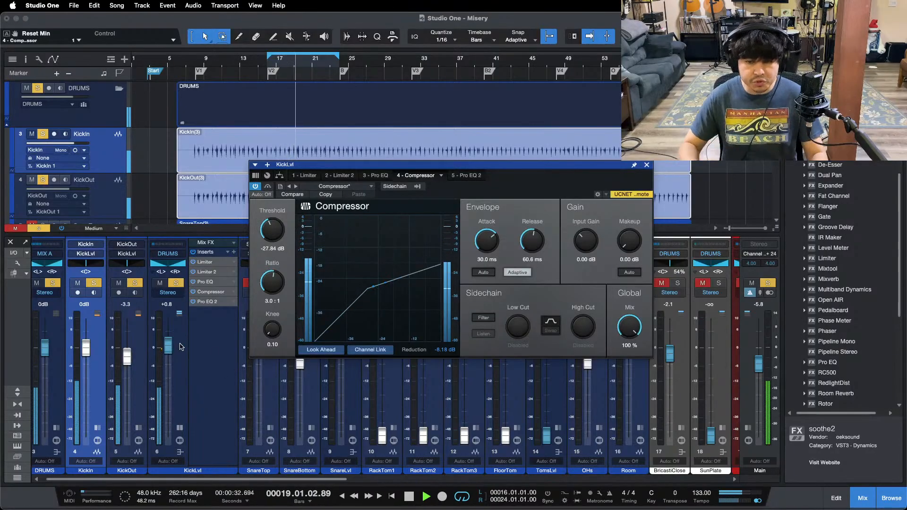
key(space)
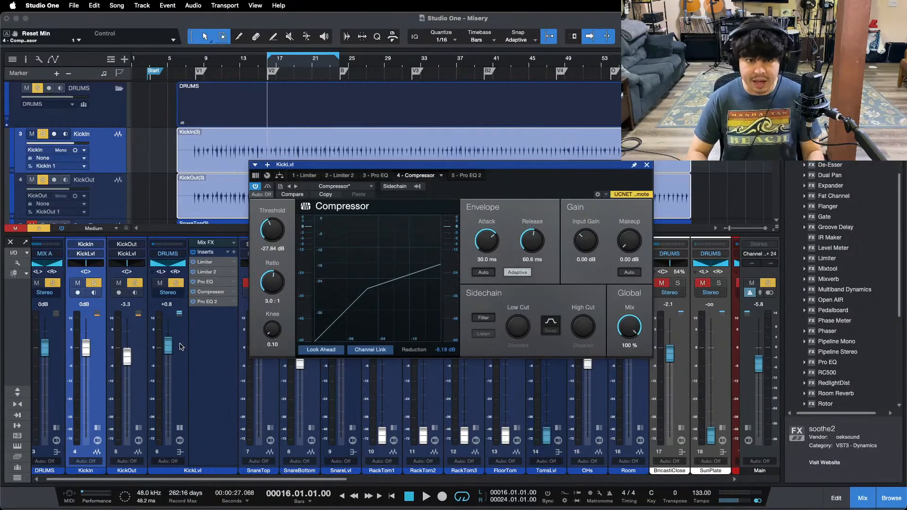
key(space)
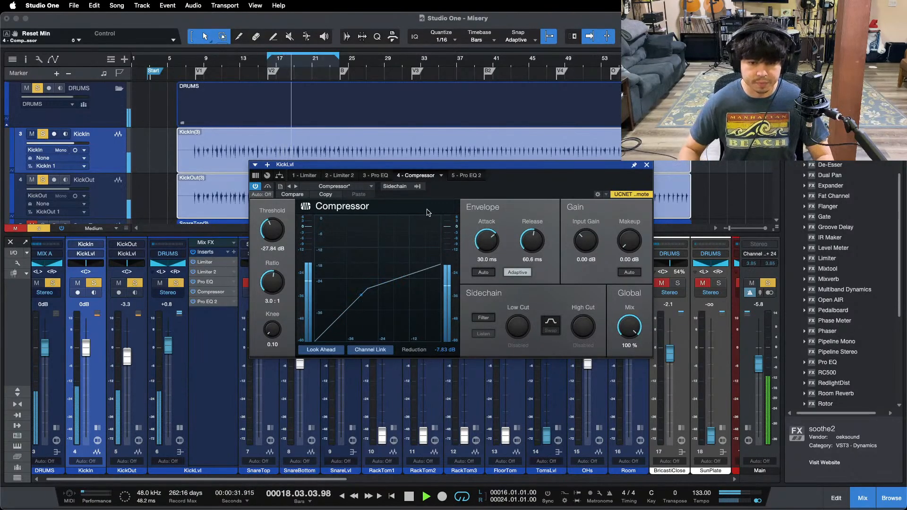
Boost the HF band at 9 kHz by 24 dB in the first Pro EQ and briefly check Pro EQ 2
click(378, 175)
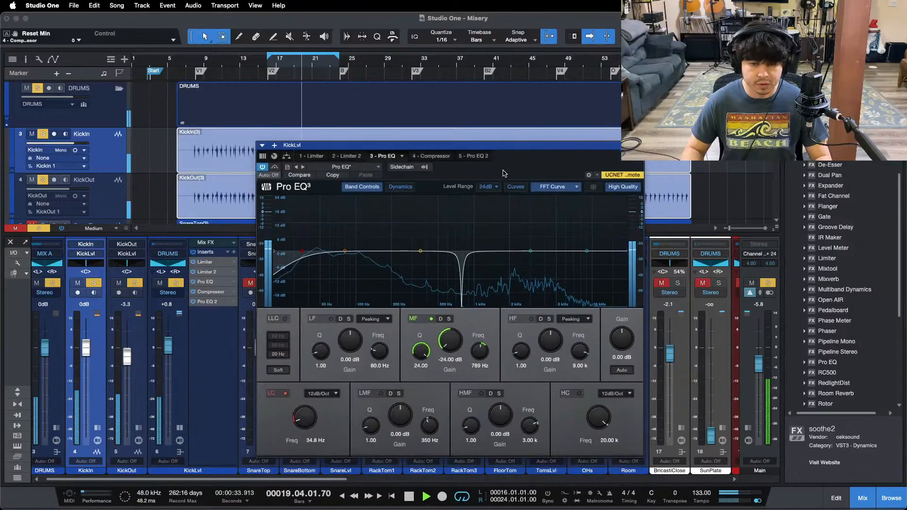
drag(552, 355, 551, 345)
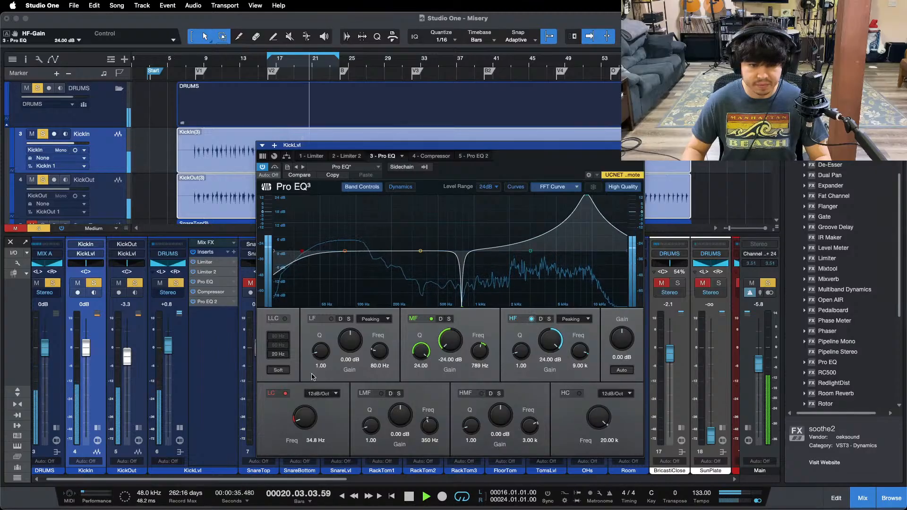
click(476, 158)
click(382, 156)
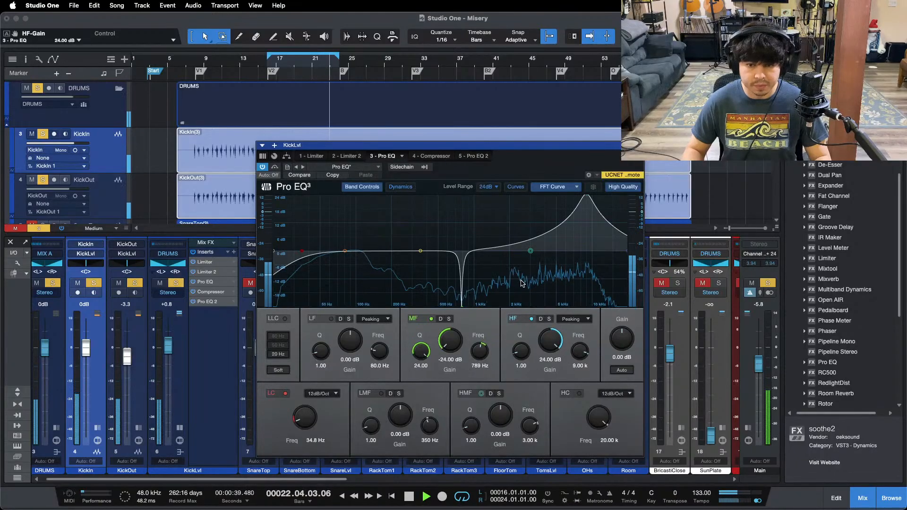
Cut the HMF band at 2.21 kHz with a Q of 3.10, compare it bypassed, and set its gain to -3.36 dB
scroll(515, 228, up, 5)
drag(523, 231, 517, 261)
scroll(515, 229, up, 5)
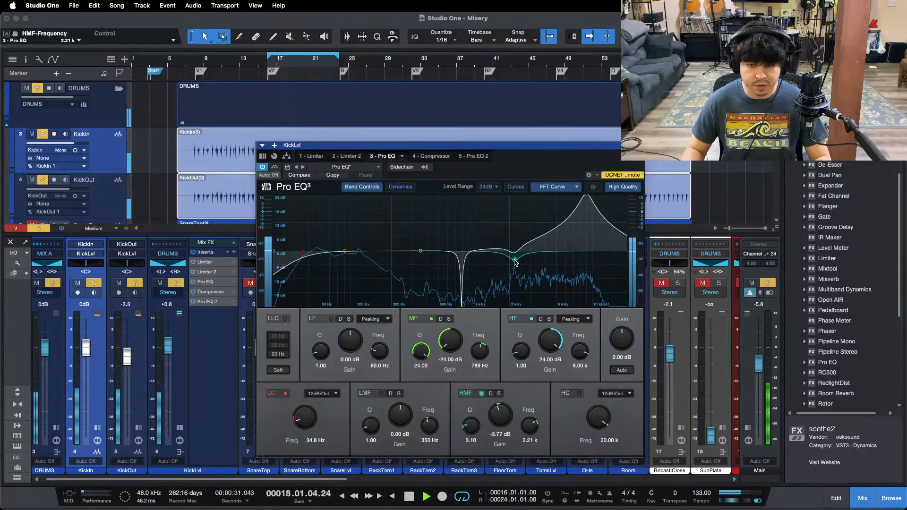
click(479, 394)
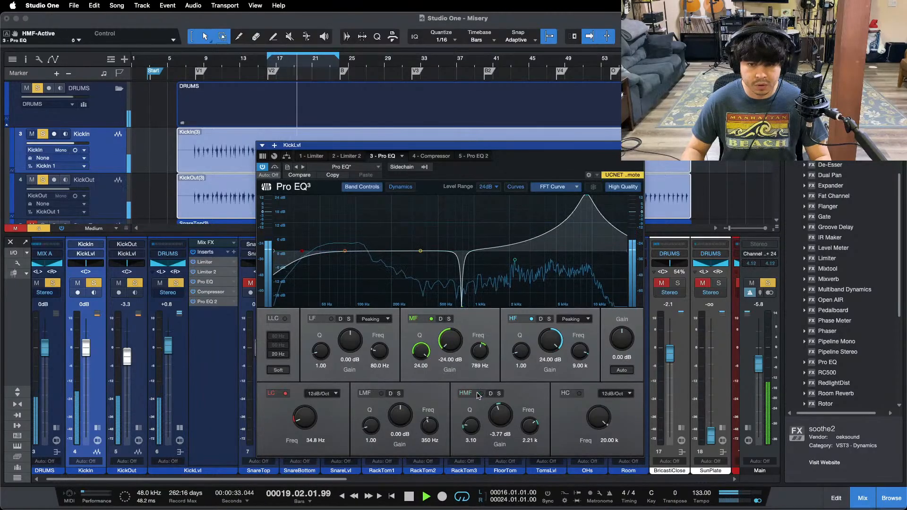
drag(500, 419, 503, 418)
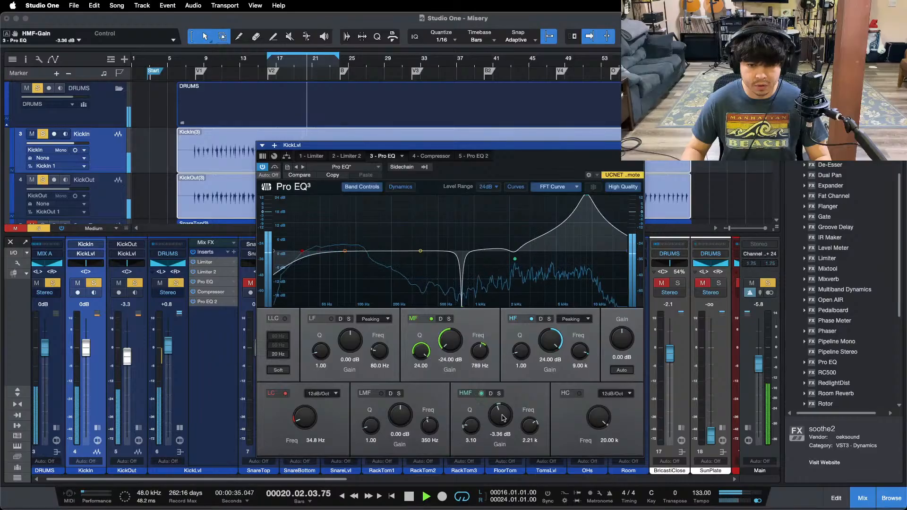
Widen the HMF cut to a Q of 1.00 and set its gain to -2.40 dB
click(470, 439)
text(1)
key(Return)
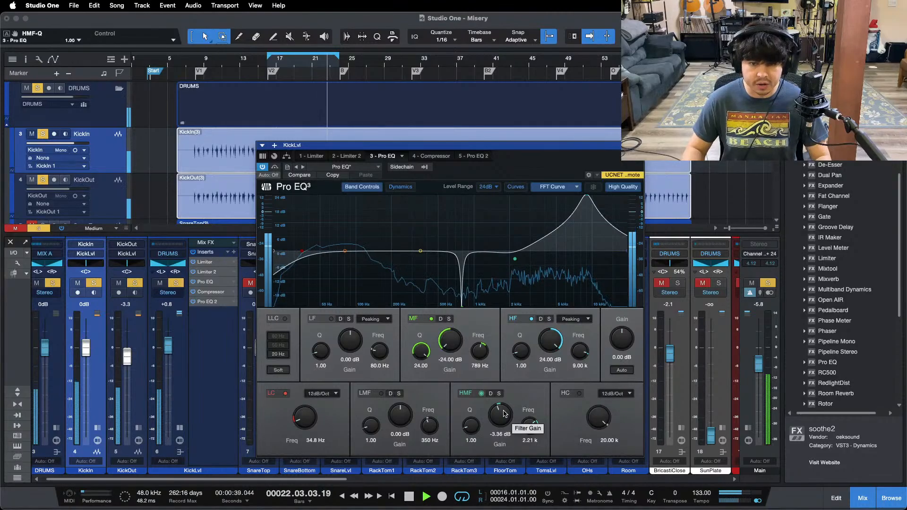
scroll(504, 413, up, 2)
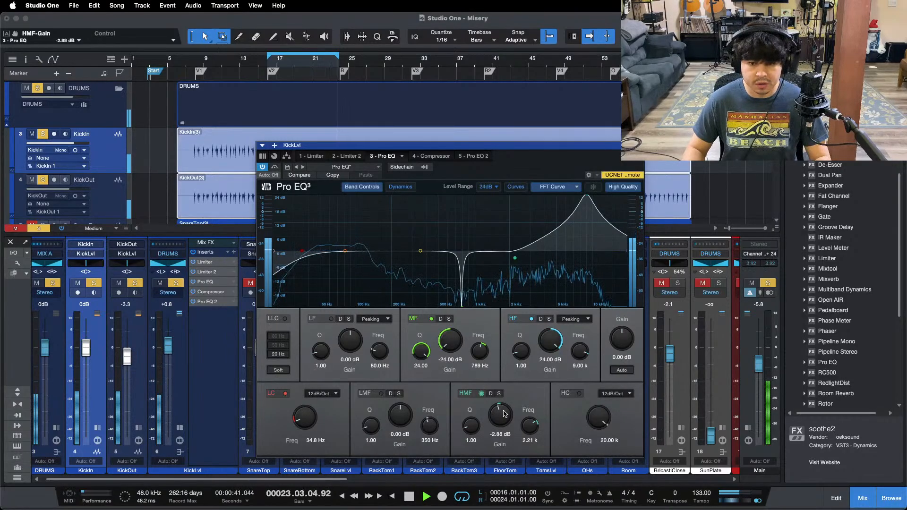
scroll(503, 414, up, 2)
scroll(504, 413, up, 2)
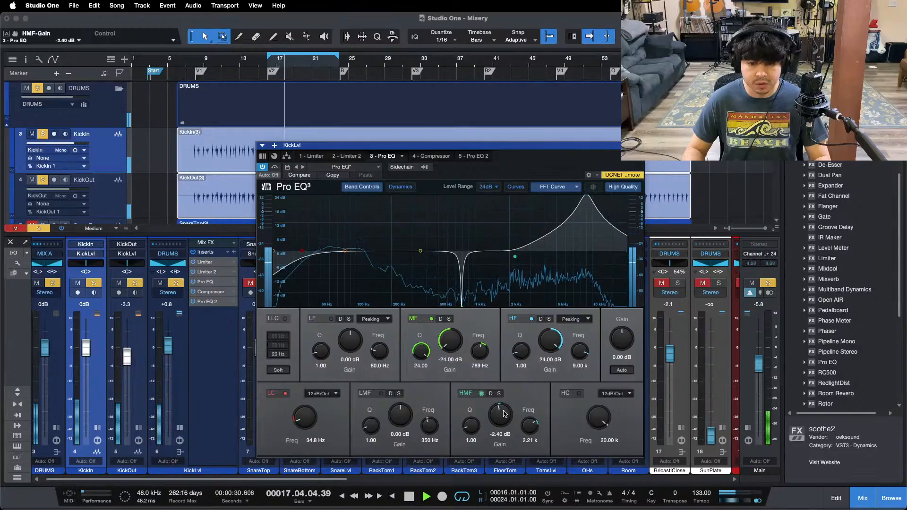
Open Pro EQ 2 on the KickLvl bus and boost its LF band at 80 Hz by 1.92 dB
click(477, 156)
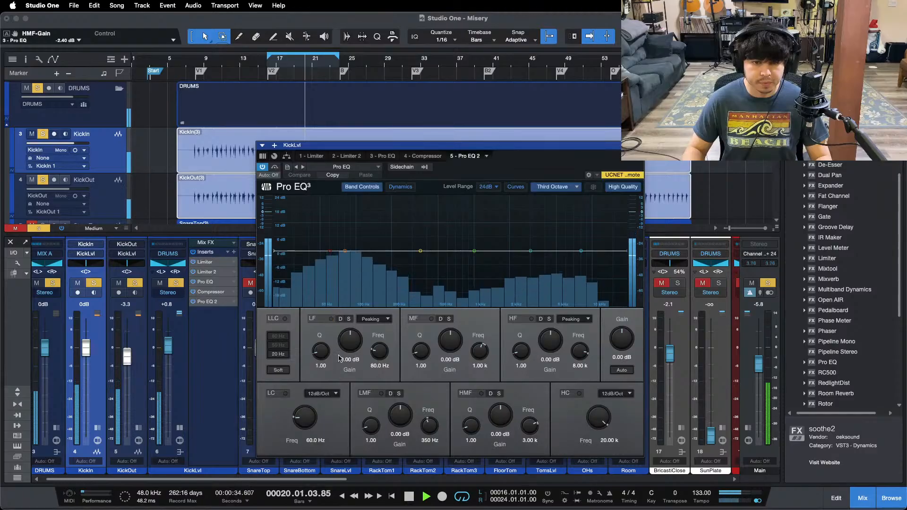
drag(349, 355, 350, 351)
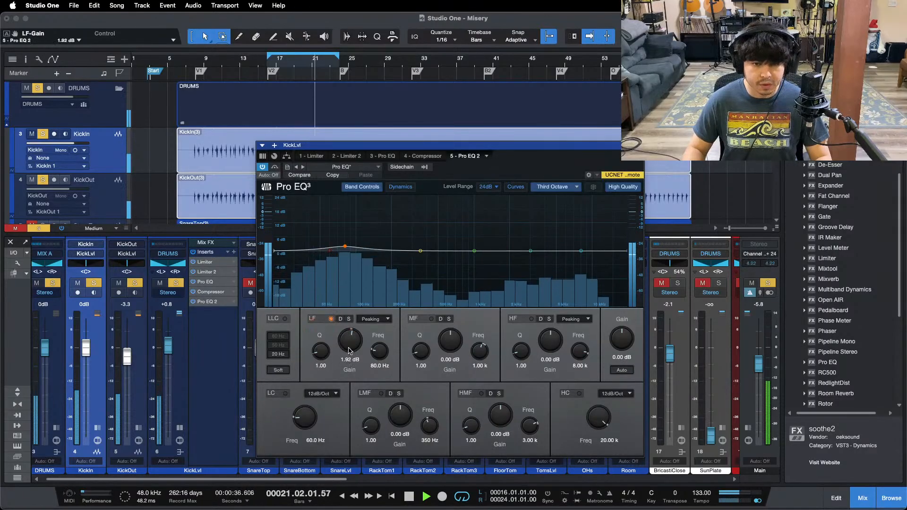
Raise Pro EQ 2's LF boost at 80 Hz to 6.72 dB and set the KickLvl fader to -0.8 dB
scroll(348, 348, up, 1)
scroll(348, 351, up, 4)
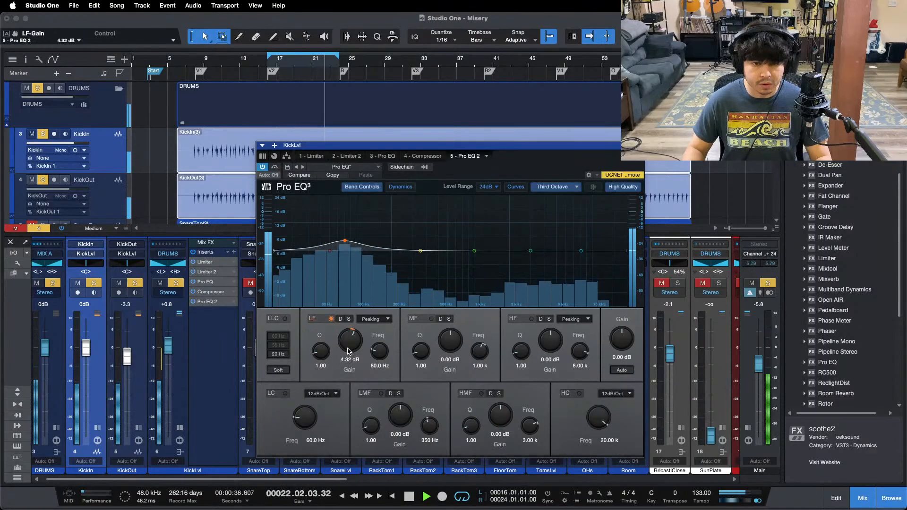
scroll(348, 351, up, 1)
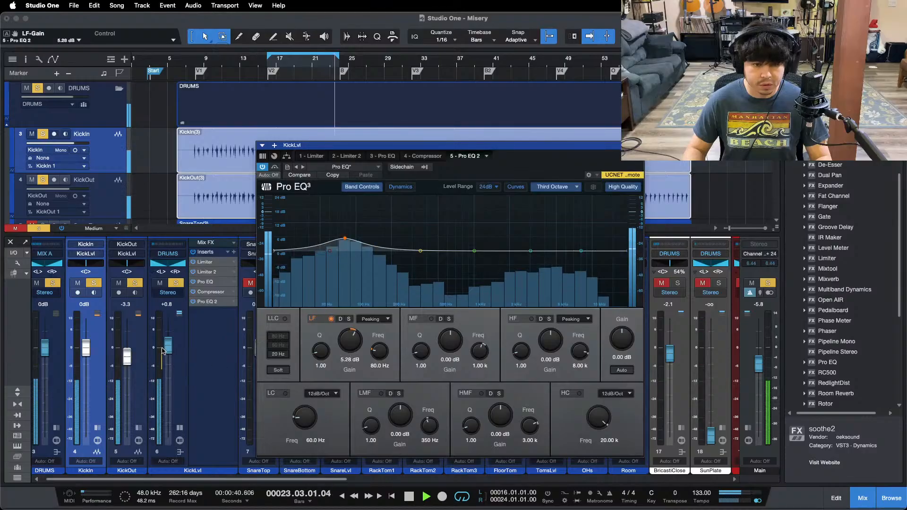
drag(168, 345, 169, 348)
scroll(348, 346, up, 1)
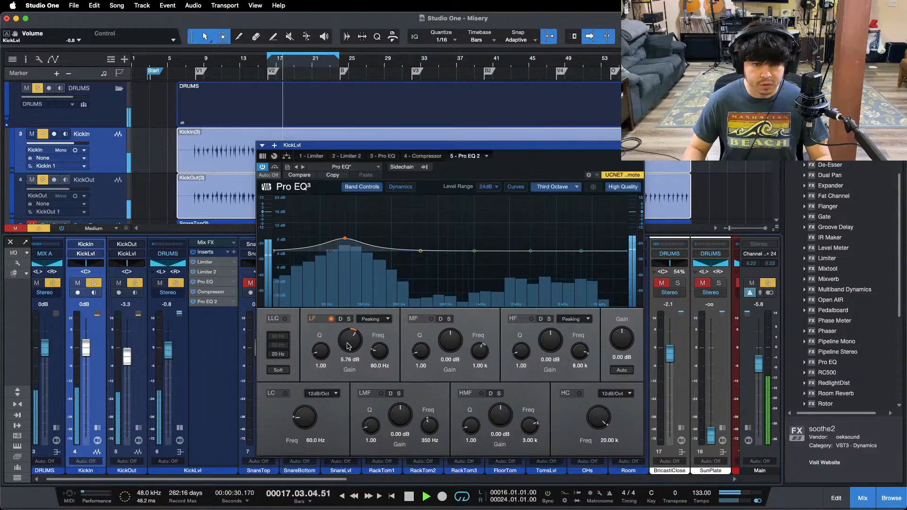
scroll(348, 346, up, 1)
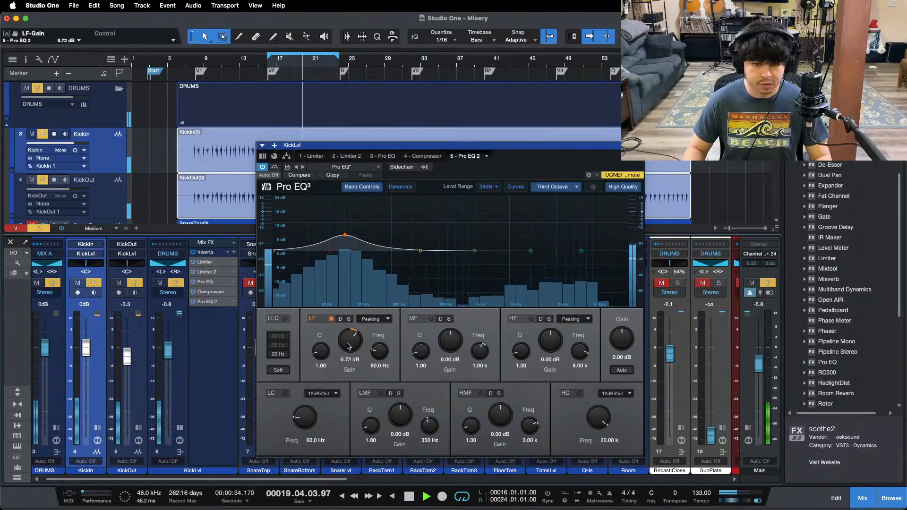
scroll(349, 346, up, 1)
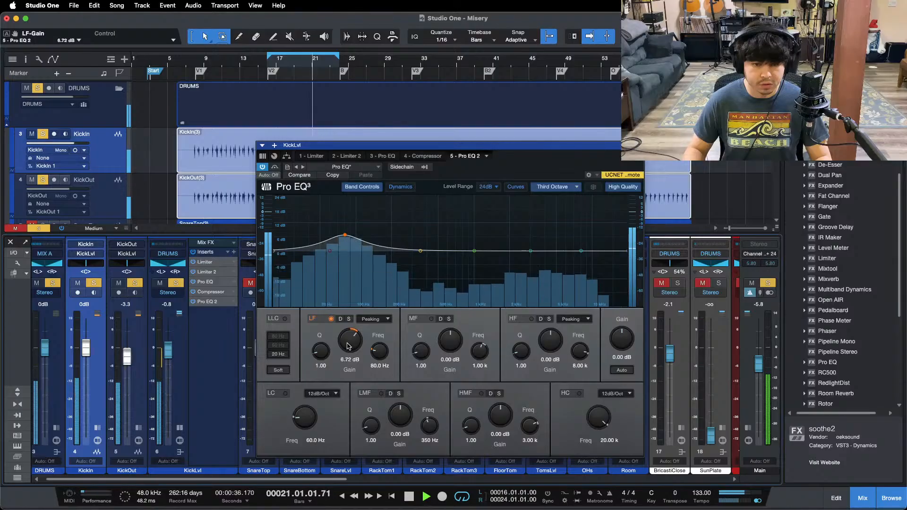
scroll(170, 355, up, 1)
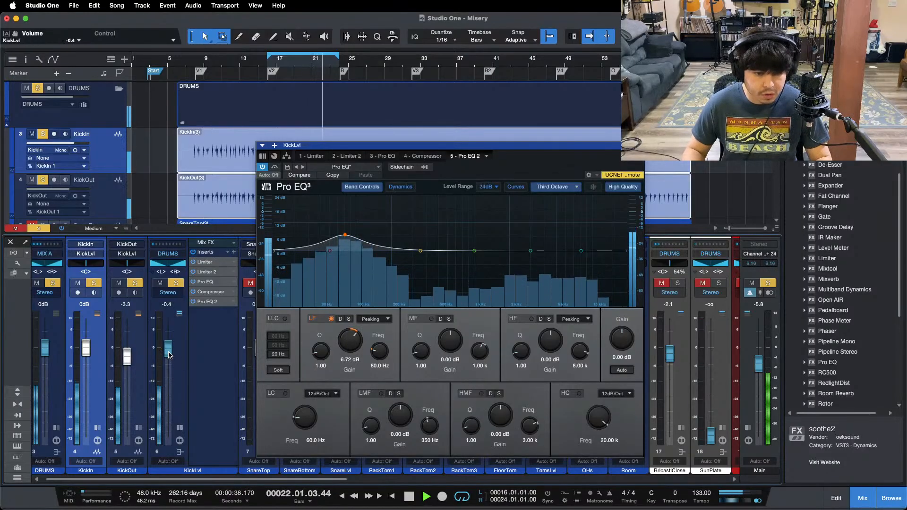
scroll(351, 343, up, 1)
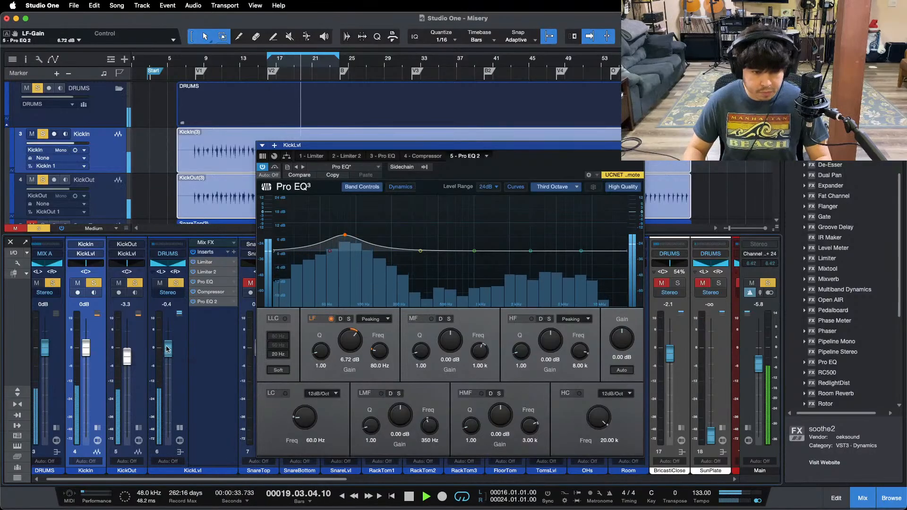
scroll(169, 351, down, 1)
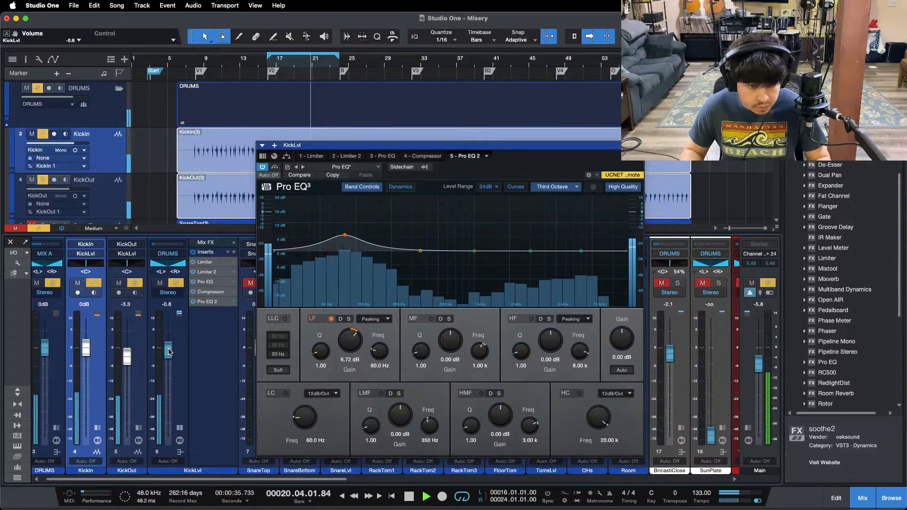
Open the first Pro EQ on the KickLvl bus and boost its LMF band at 6.93 kHz by 4.32 dB
click(180, 429)
click(376, 156)
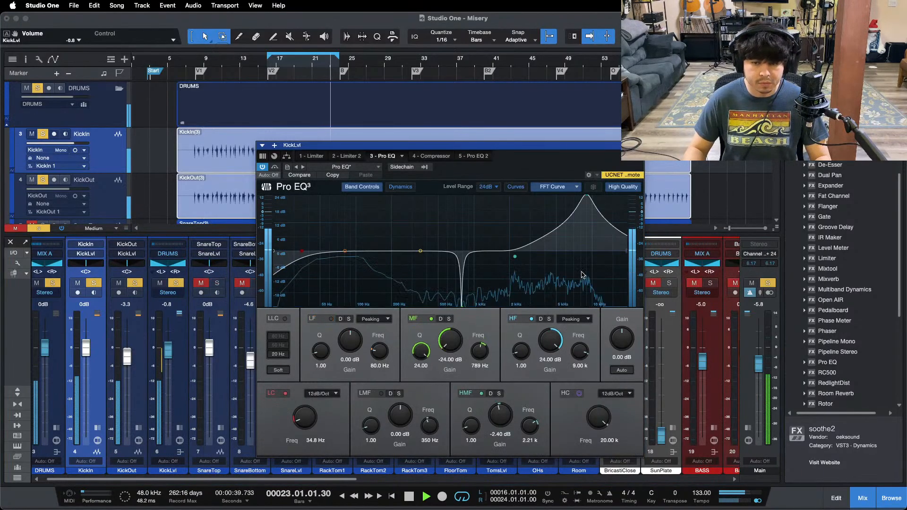
drag(420, 251, 574, 239)
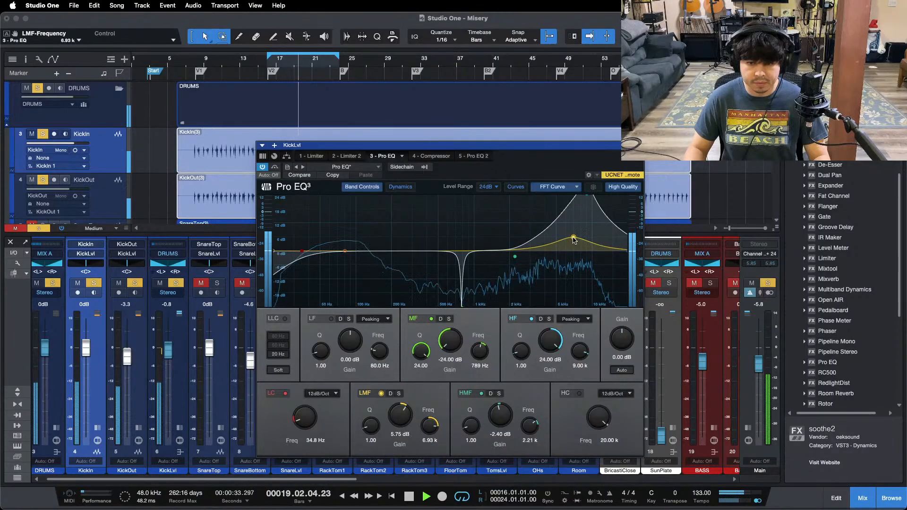
scroll(399, 422, down, 8)
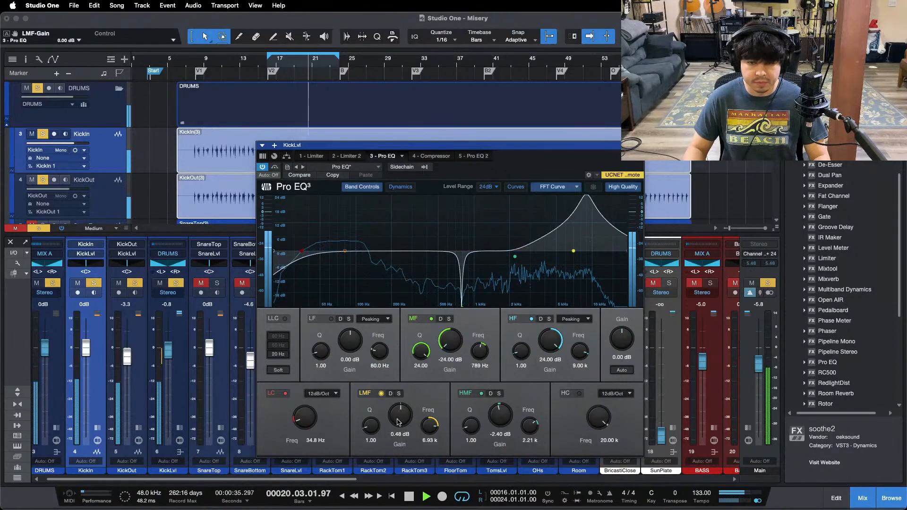
scroll(399, 421, up, 4)
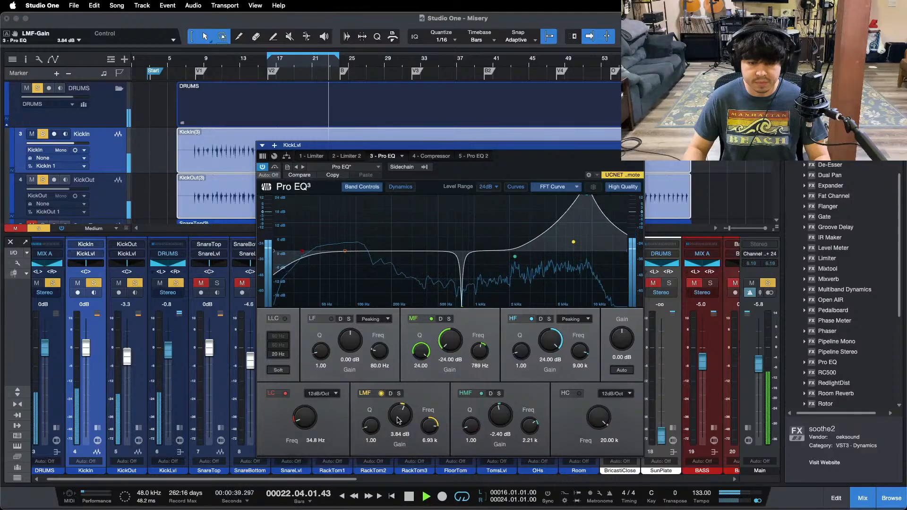
scroll(399, 421, up, 2)
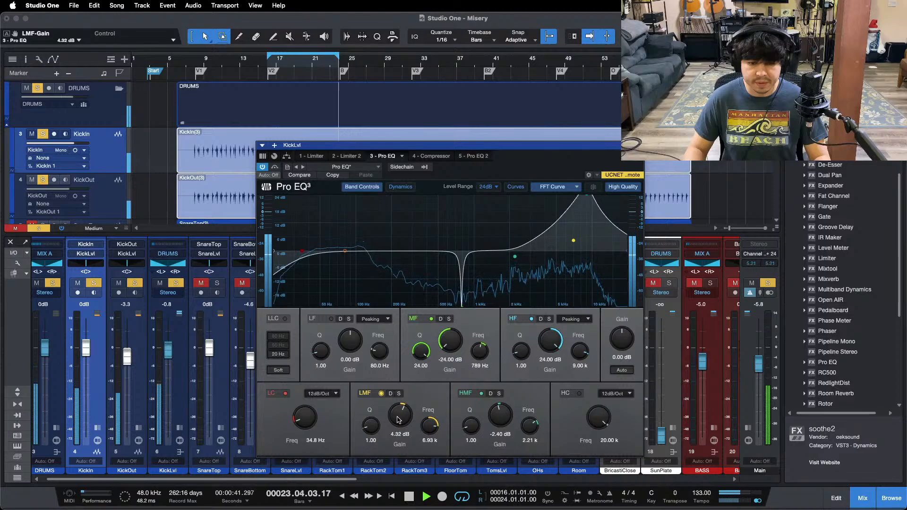
scroll(400, 421, down, 1)
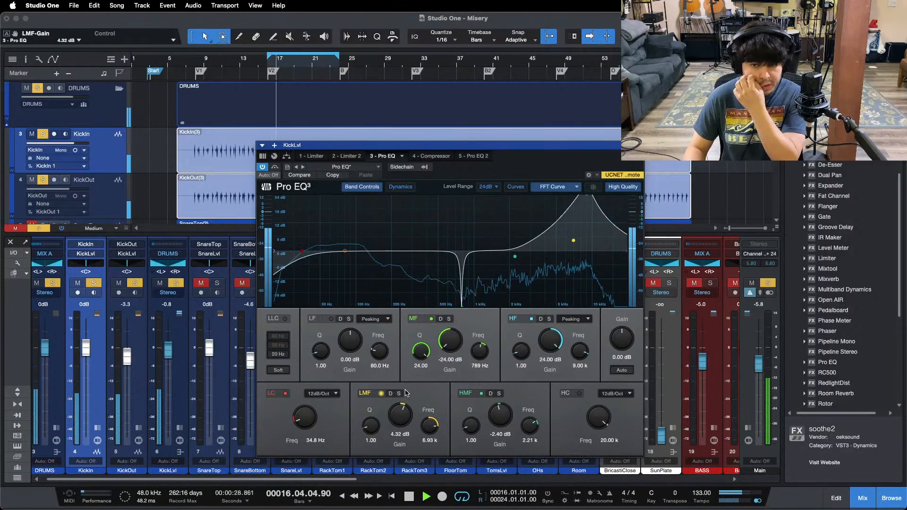
mouse_move(500, 506)
click(502, 489)
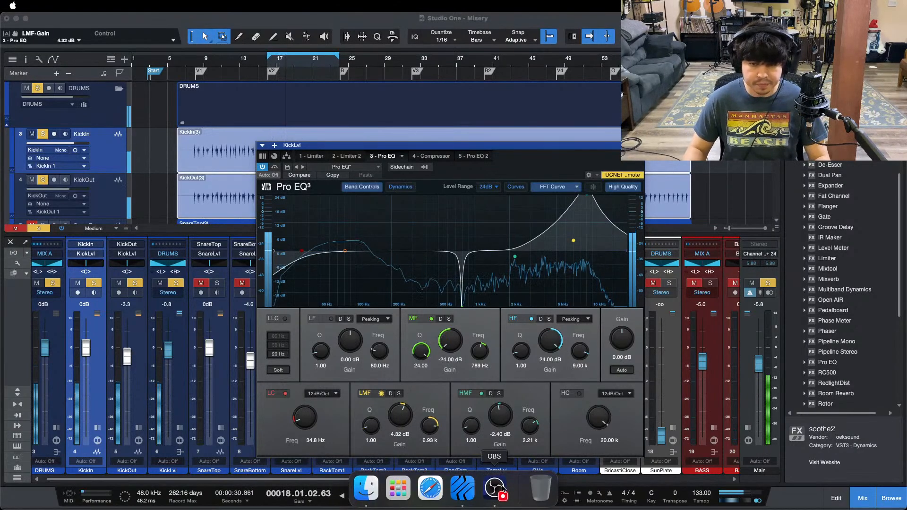
click(888, 443)
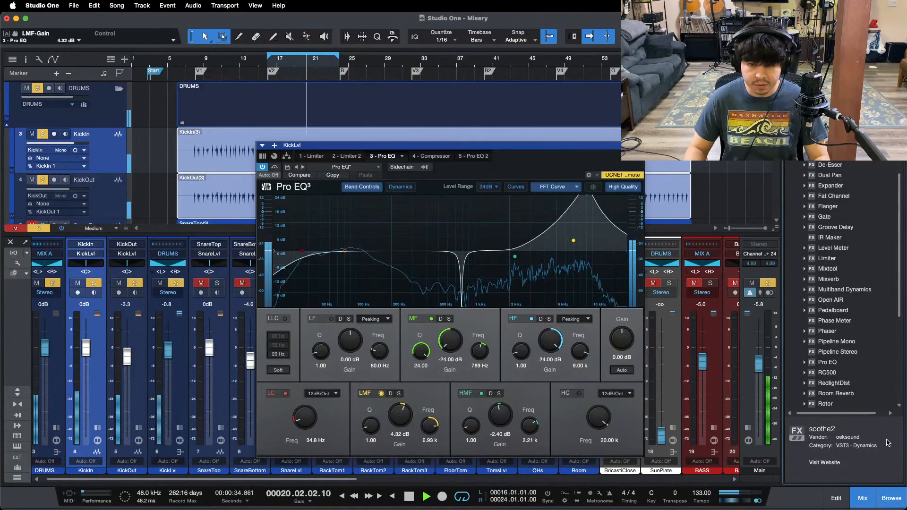
Compare the kick with the LMF band bypassed and active, and show the KickLvl inserts again
click(367, 399)
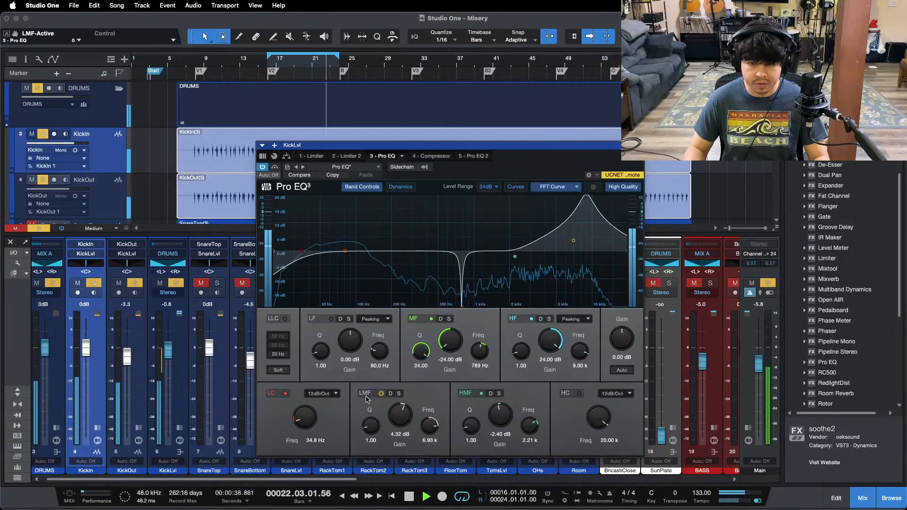
click(366, 399)
drag(400, 416, 400, 420)
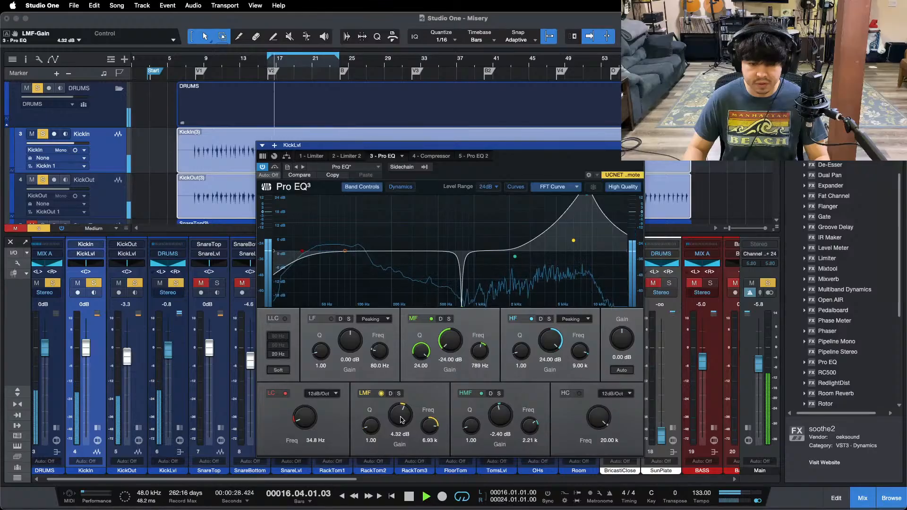
scroll(401, 420, up, 1)
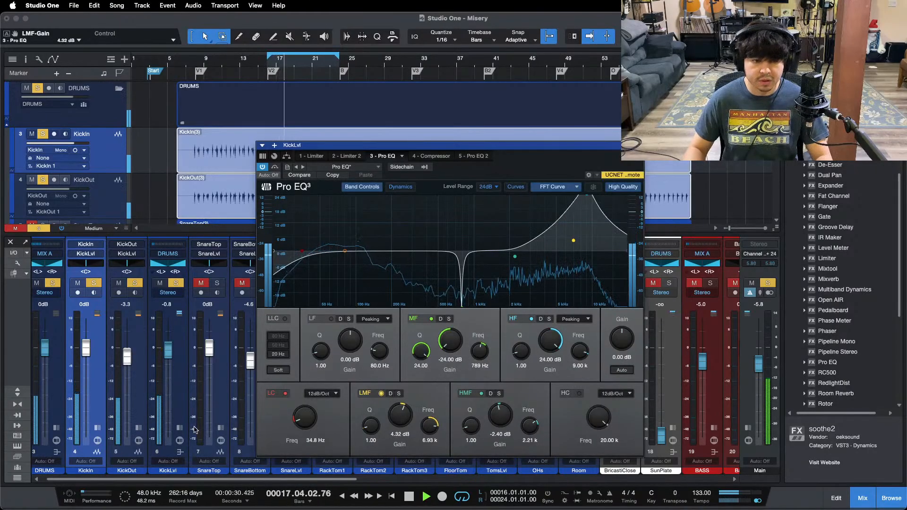
click(180, 428)
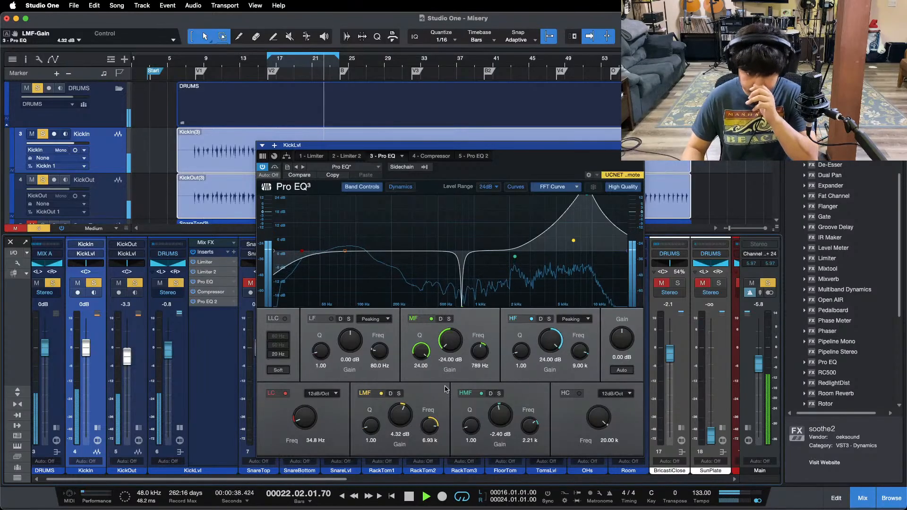
scroll(396, 416, up, 1)
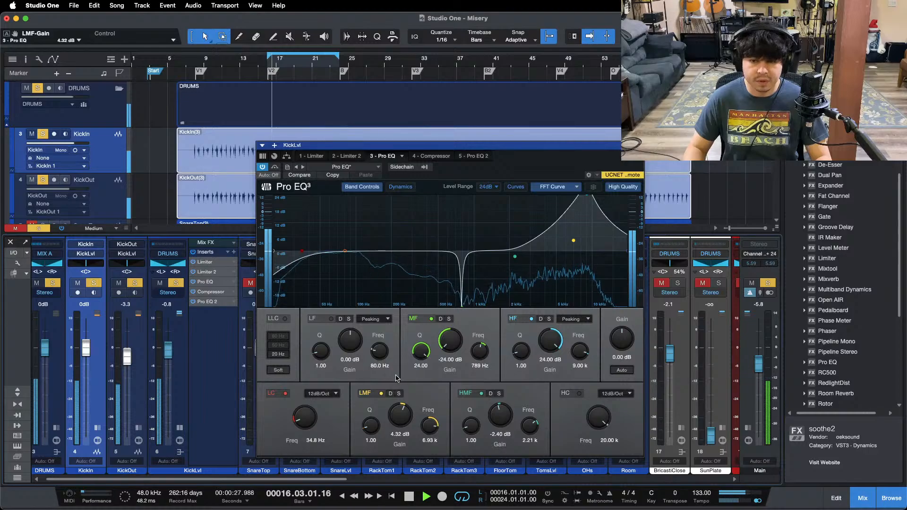
Check Pro EQ 2, return to the first Pro EQ, and neutralize its HMF band with 0 dB gain and the band switched off
click(468, 157)
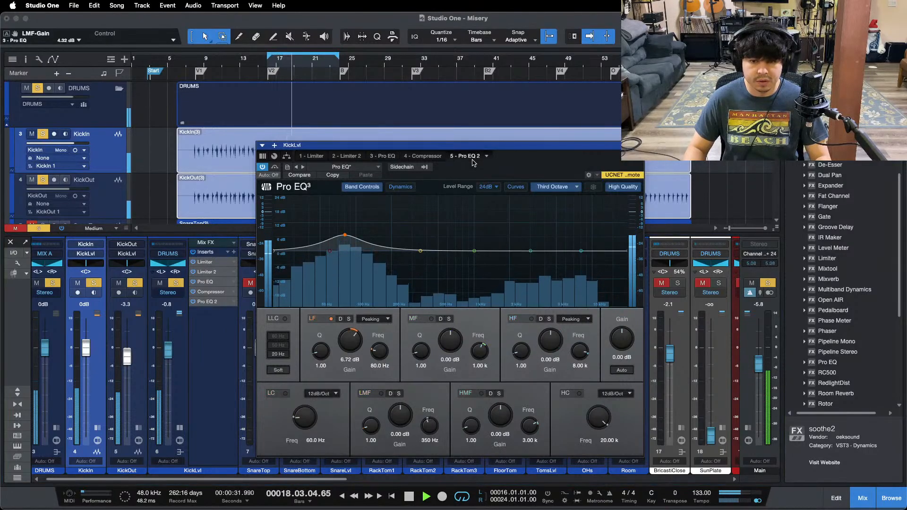
click(385, 156)
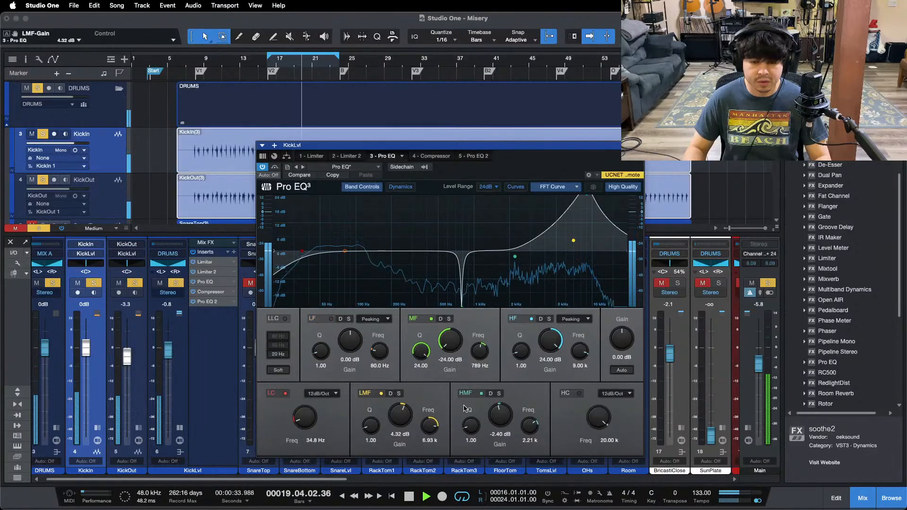
drag(501, 417, 501, 417)
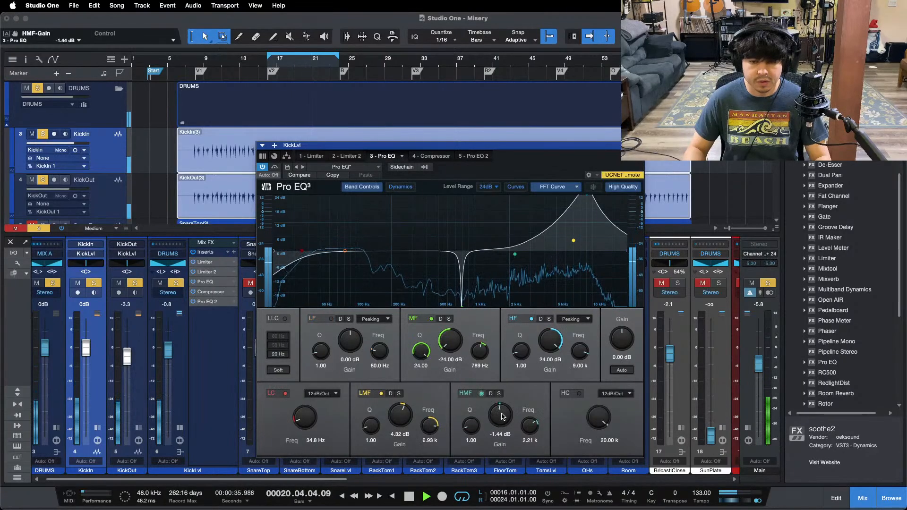
scroll(502, 416, up, 1)
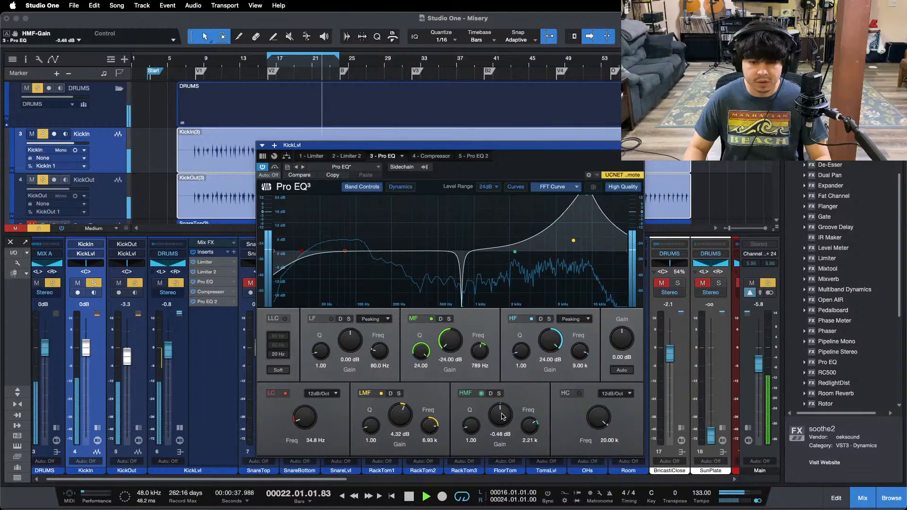
click(477, 397)
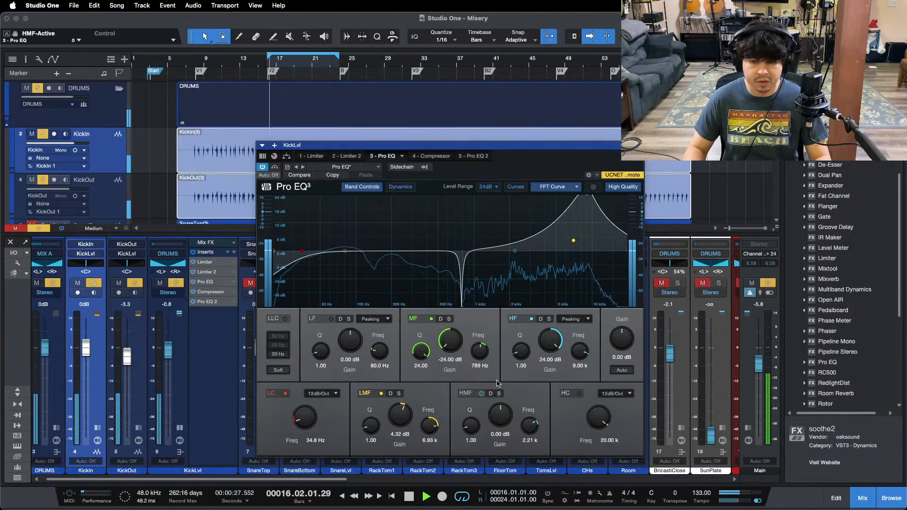
Compare the first Pro EQ's LMF boost off and on once more, and close the plug-in window
click(375, 394)
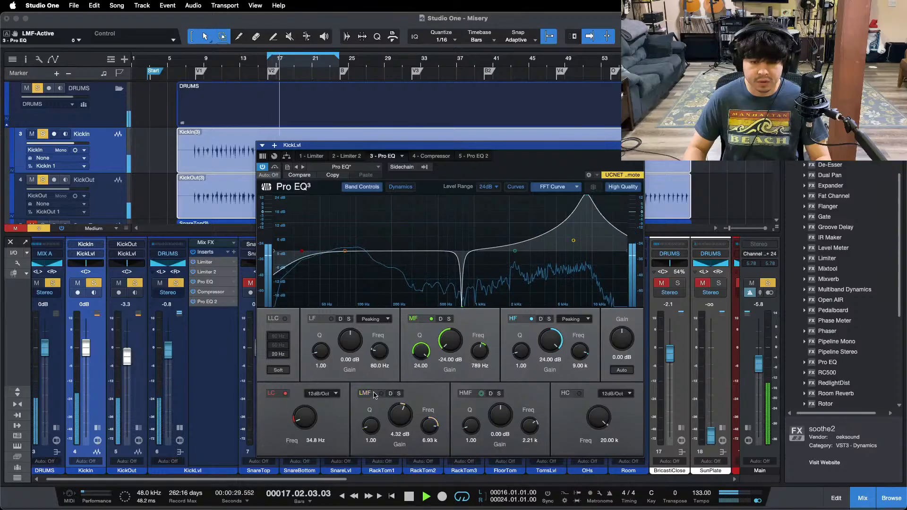
click(375, 394)
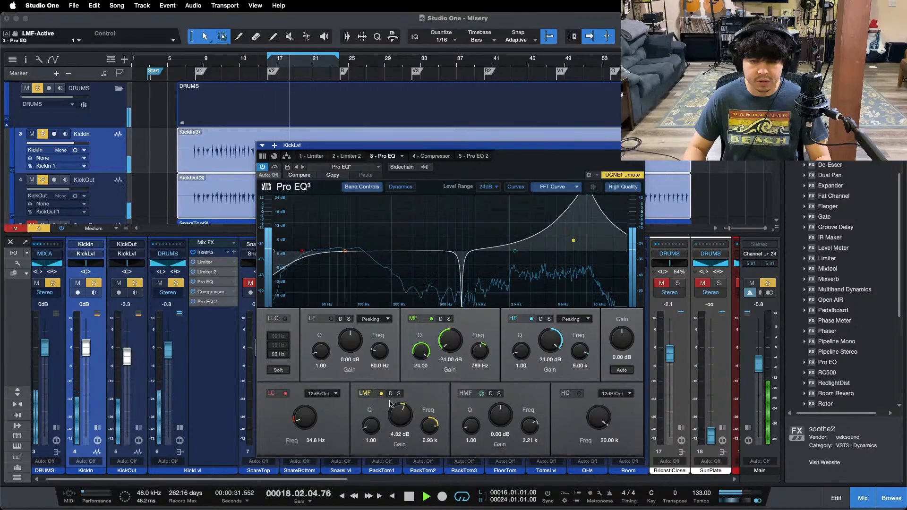
click(400, 412)
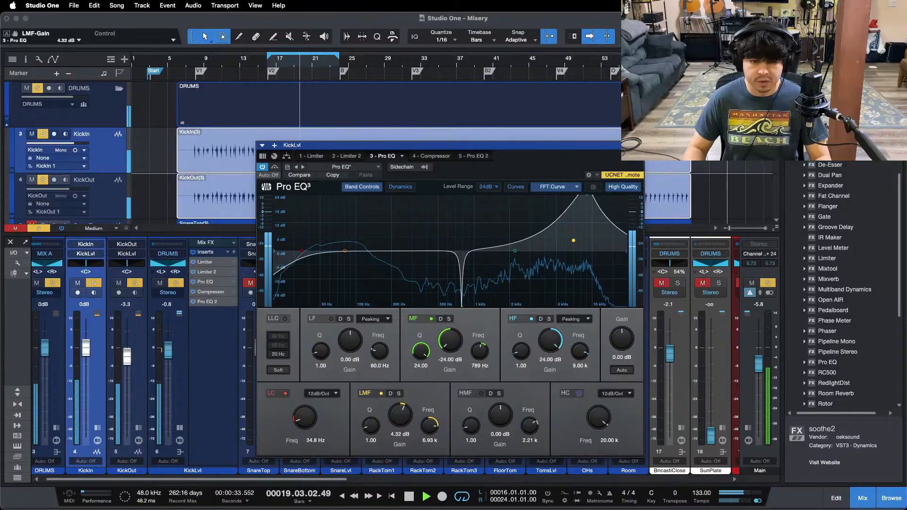
click(637, 145)
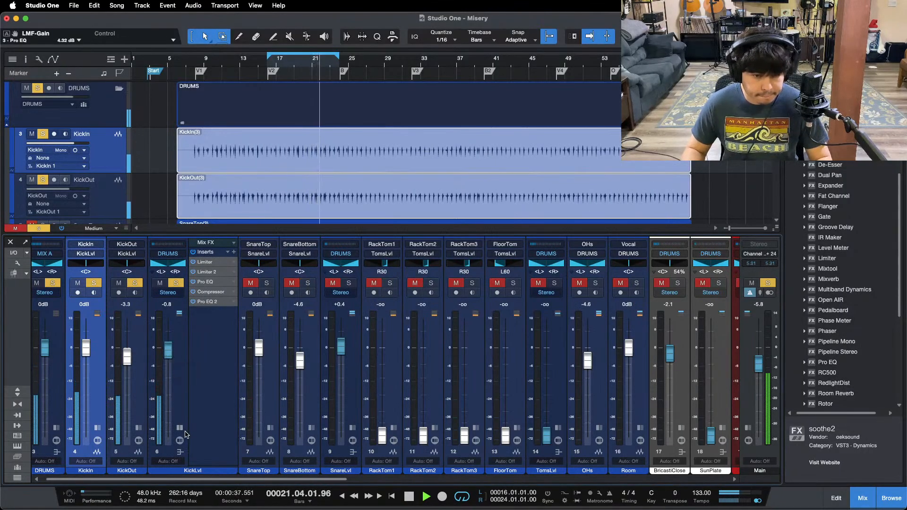
Switch the solo from the KickLvl bus to the SnareLvl bus and expand SnareLvl to show its inserts
click(178, 429)
click(176, 283)
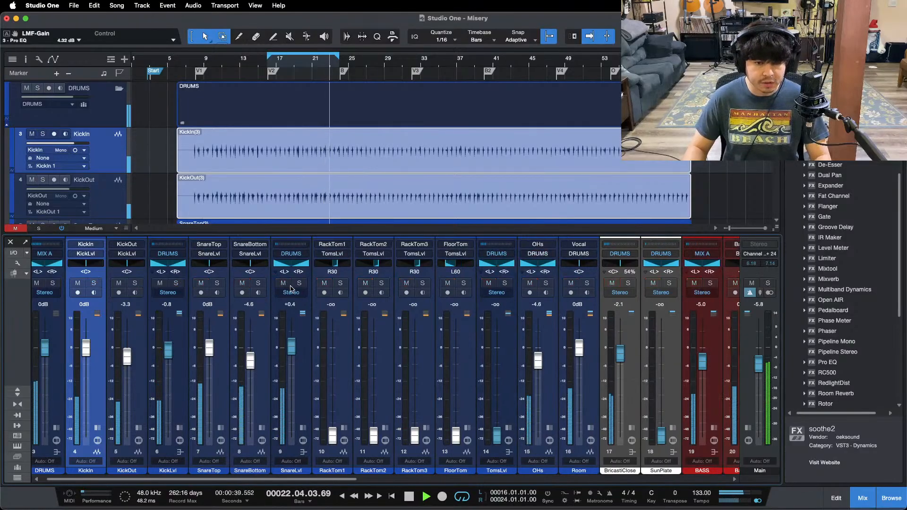
click(299, 283)
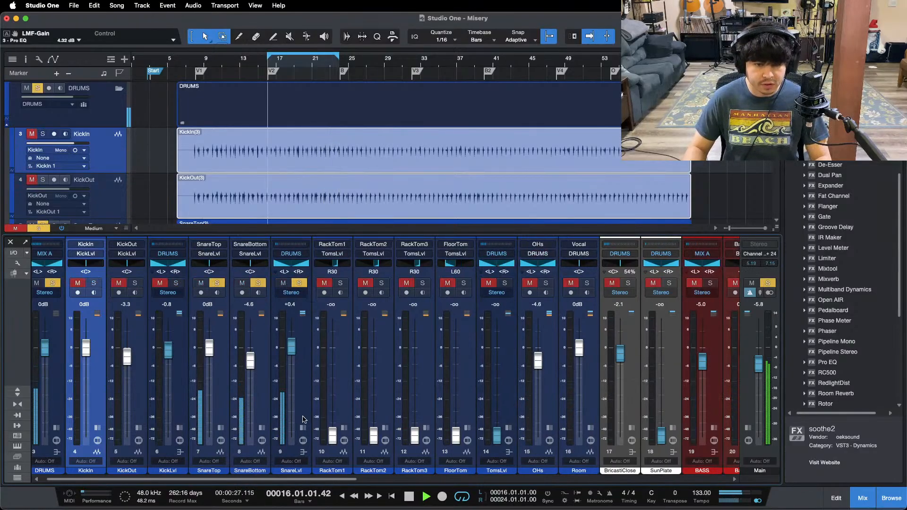
click(302, 426)
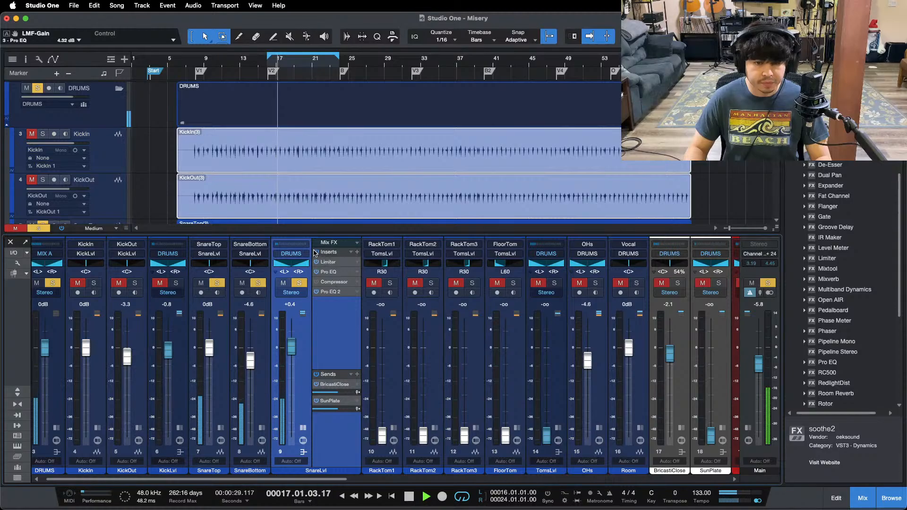
With the SnareLvl inserts bypassed, reset its fader to 0 dB and raise the SnareBottom fader to -2.1 dB
super+click(291, 352)
mouse_move(251, 360)
mouse_down()
mouse_move(241, 398)
mouse_move(249, 364)
mouse_up()
scroll(249, 364, up, 3)
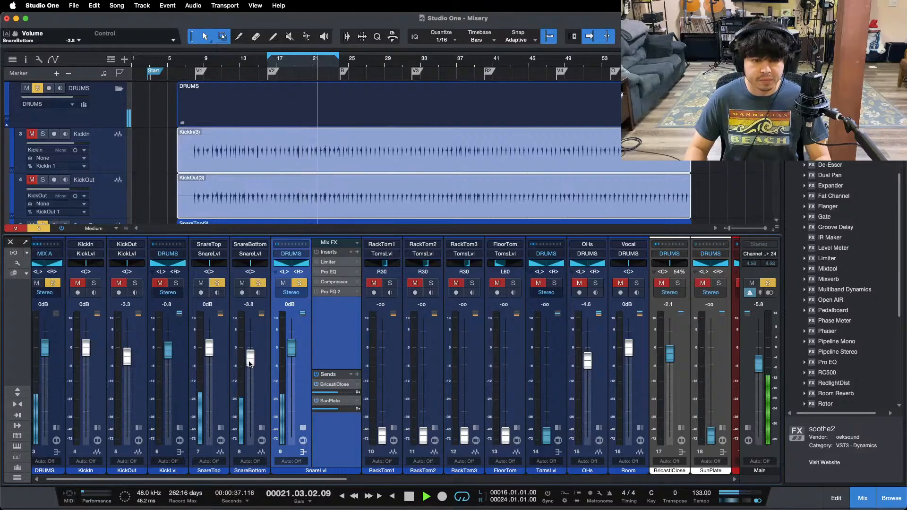
scroll(249, 364, up, 1)
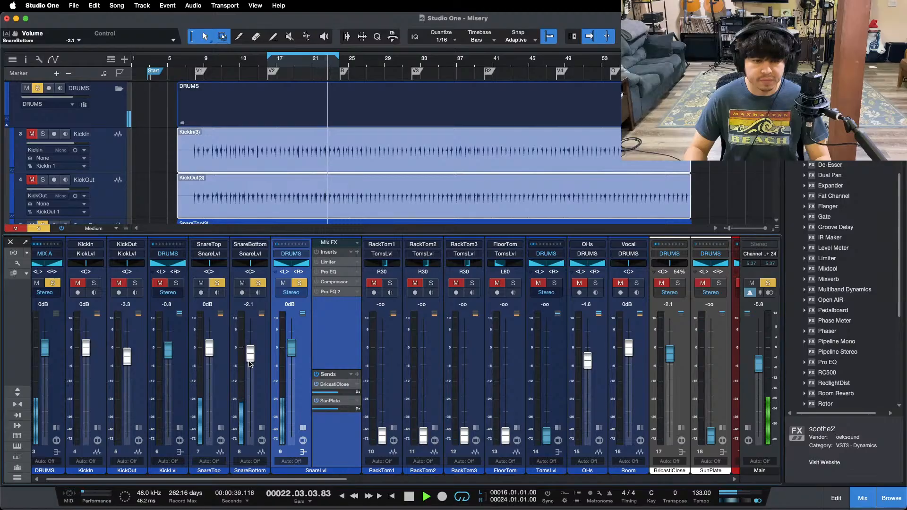
Activate the Limiter on the SnareLvl bus, set its threshold to 0 dB, and stop playback
scroll(248, 363, up, 1)
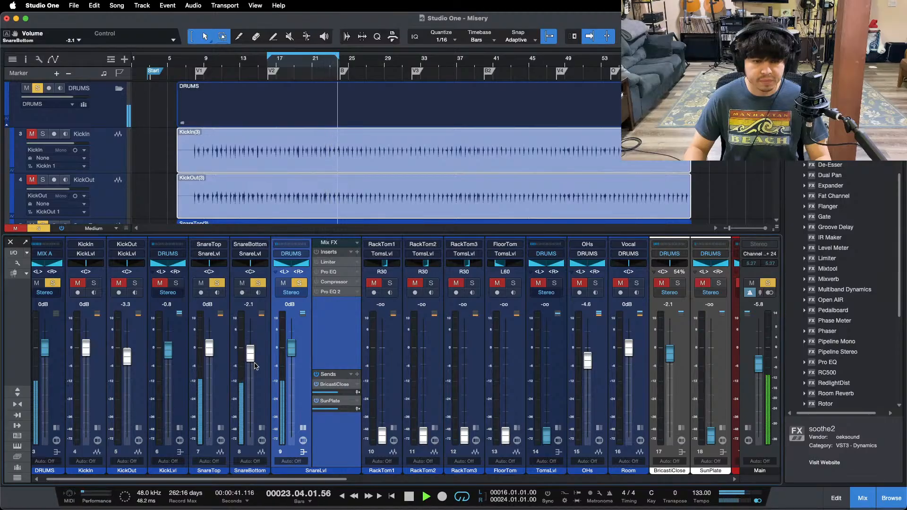
double_click(330, 263)
drag(606, 288, 535, 285)
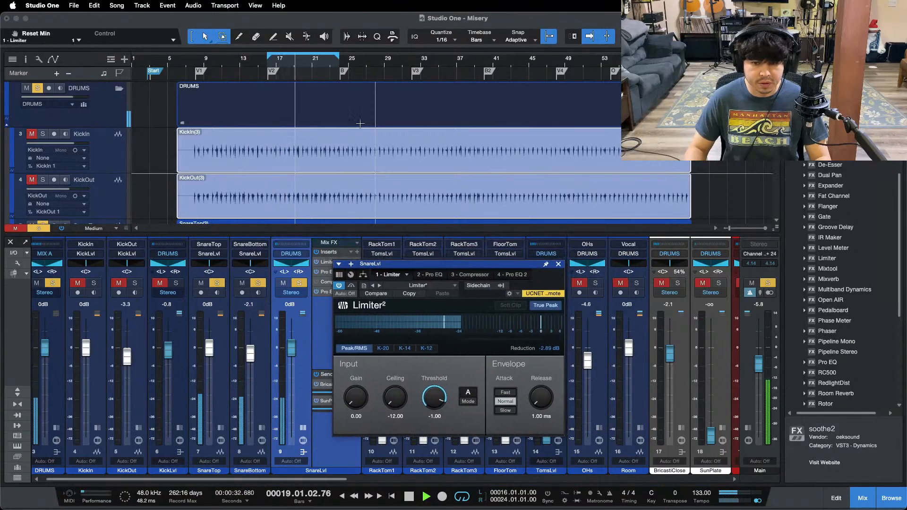
drag(297, 59, 379, 88)
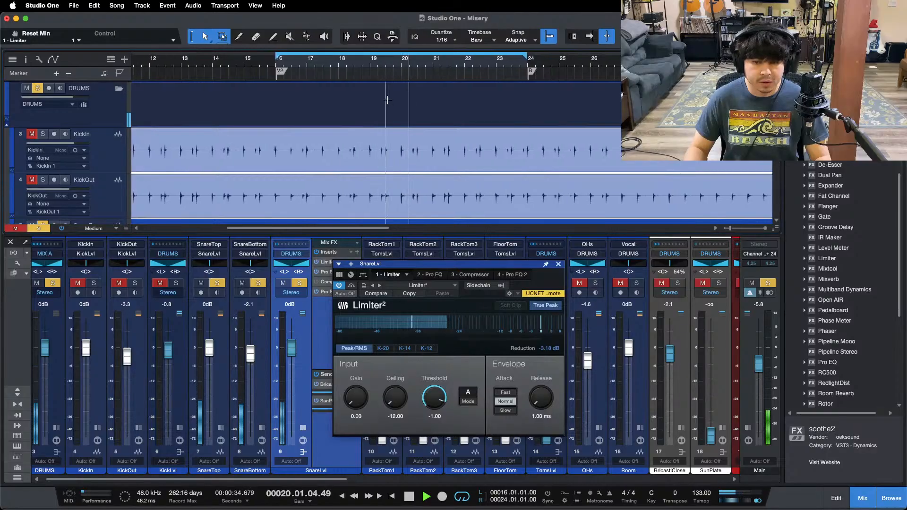
key(space)
key(super+z)
key(super+s)
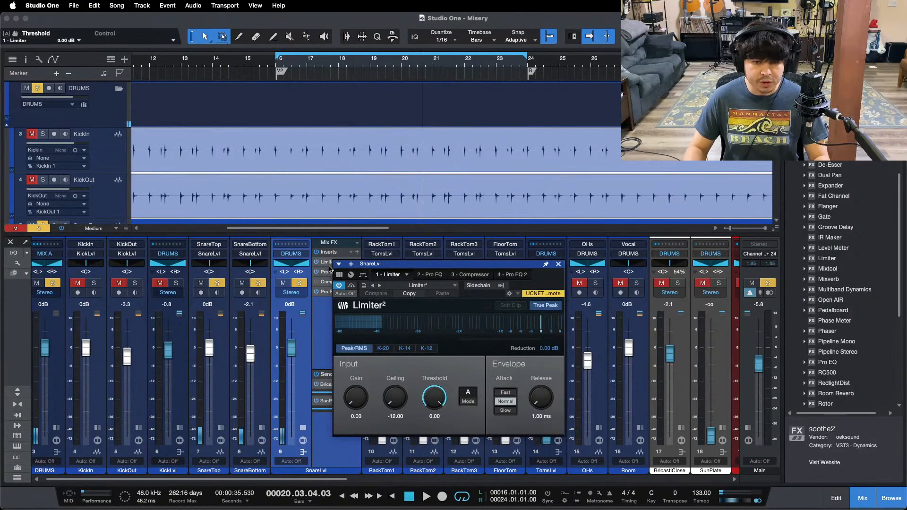
Duplicate the SnareLvl Limiter, set the copy's threshold to -2 dB, and lower the SnareLvl fader to -0.4 dB
drag(326, 264, 326, 270)
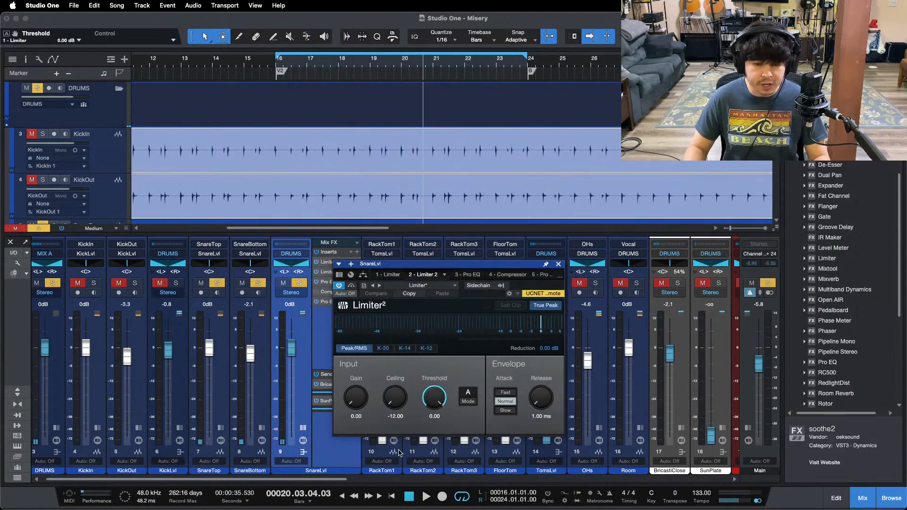
click(396, 417)
click(408, 378)
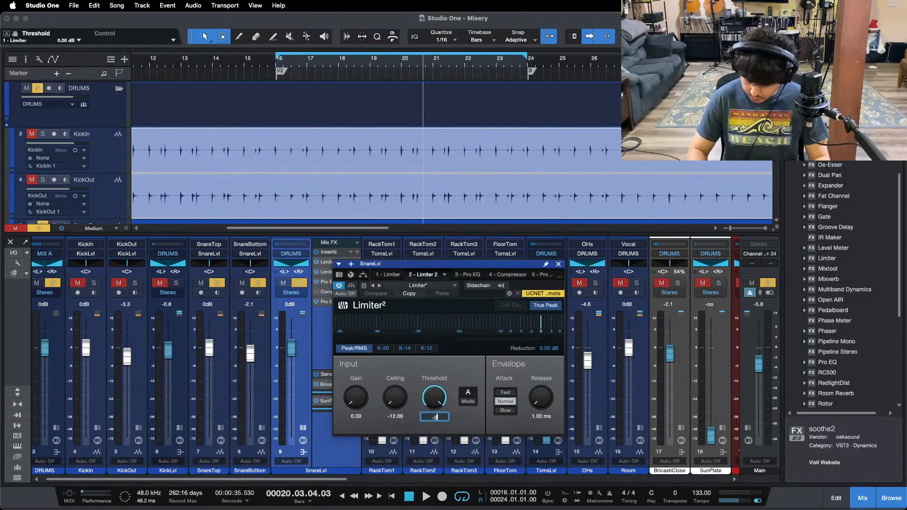
key(Return)
key(space)
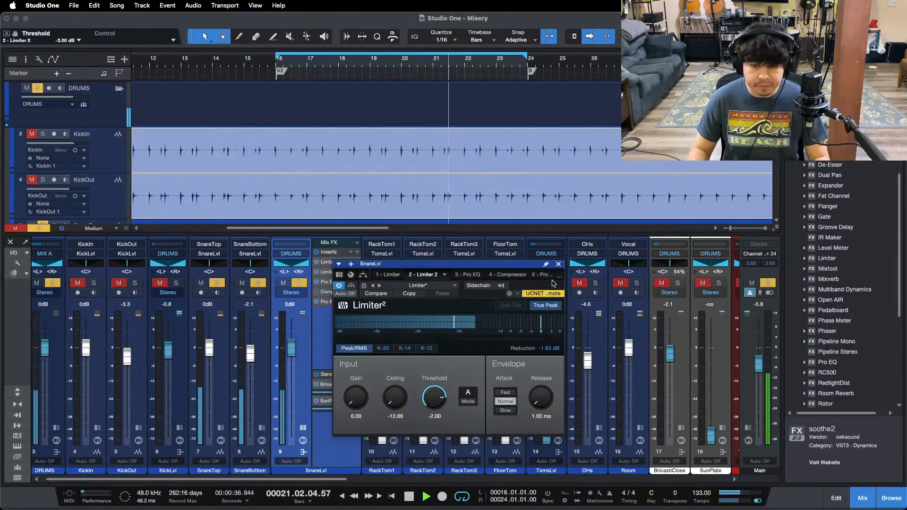
click(558, 264)
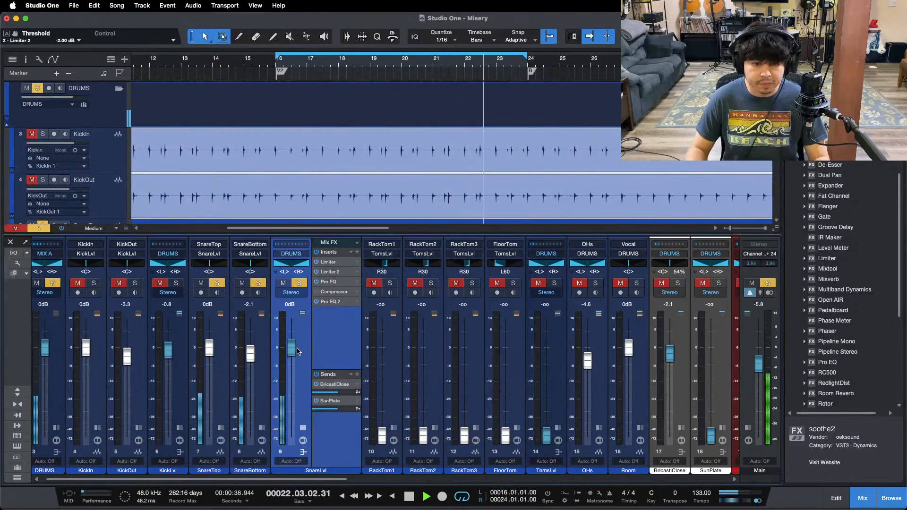
drag(298, 351, 294, 354)
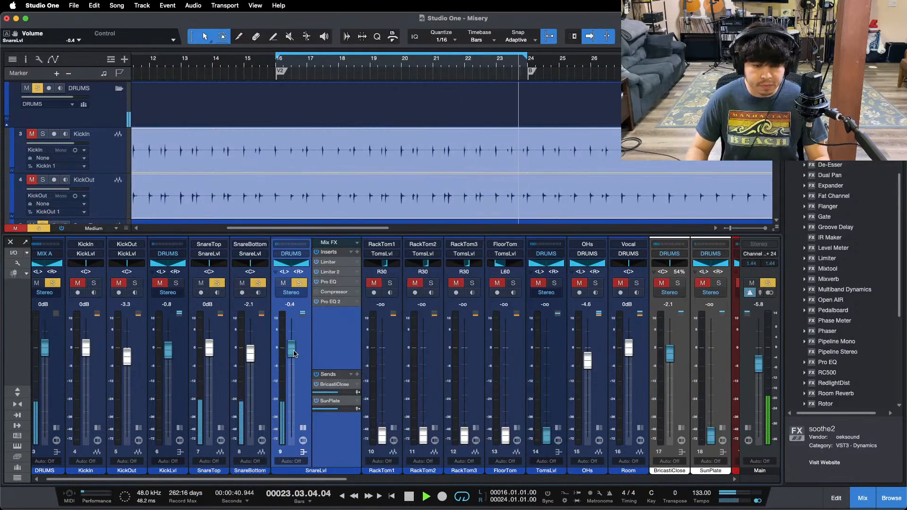
Open the first Pro EQ on SnareLvl and enable its low cut at 138 Hz
click(331, 282)
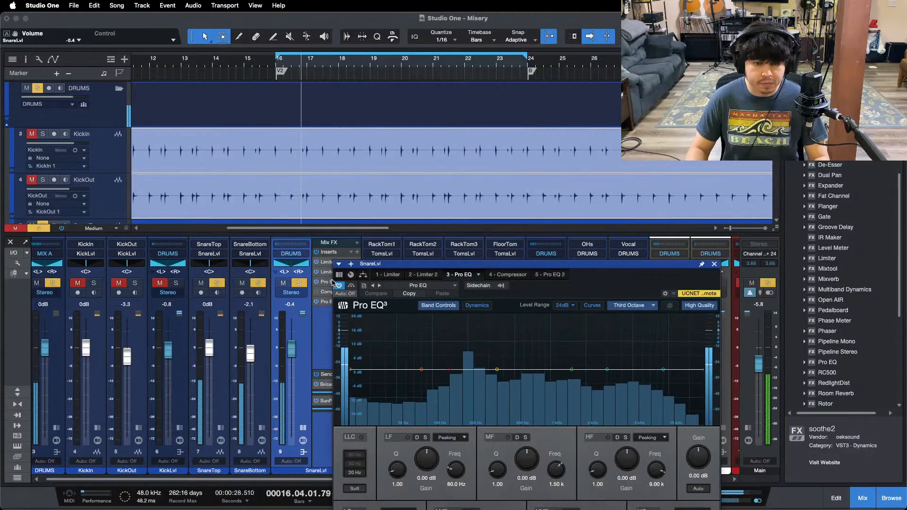
click(449, 373)
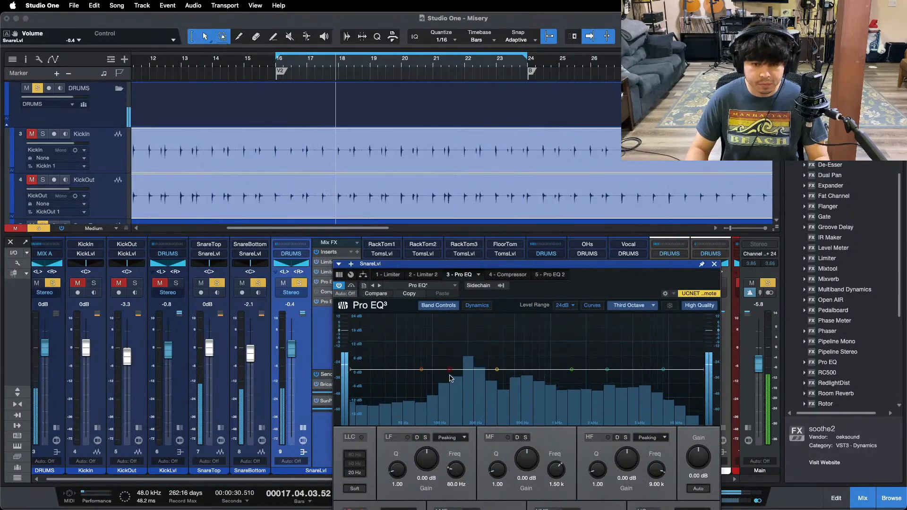
click(449, 372)
drag(602, 278, 536, 214)
Show the spectrum as an FFT Curve and sweep a 24 dB LMF boost with Q 24 to 446 Hz
drag(429, 305, 462, 232)
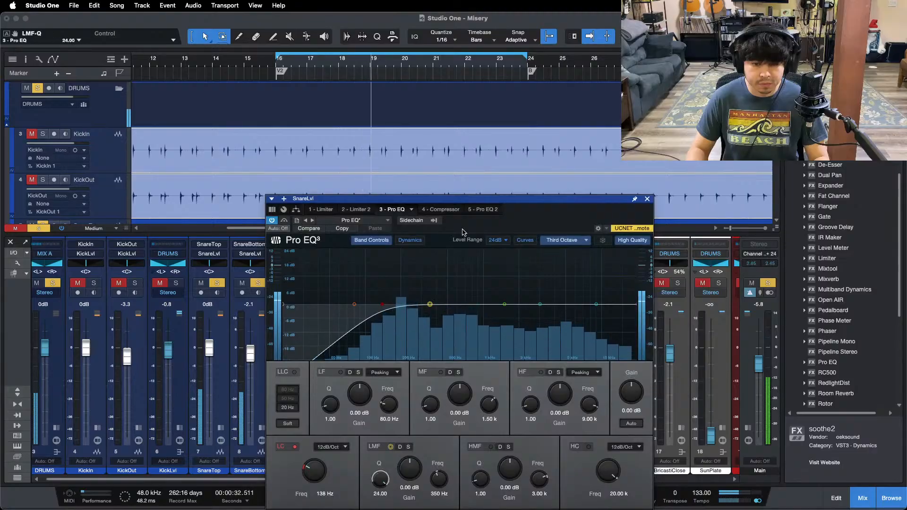
click(562, 239)
click(567, 263)
drag(429, 304, 442, 231)
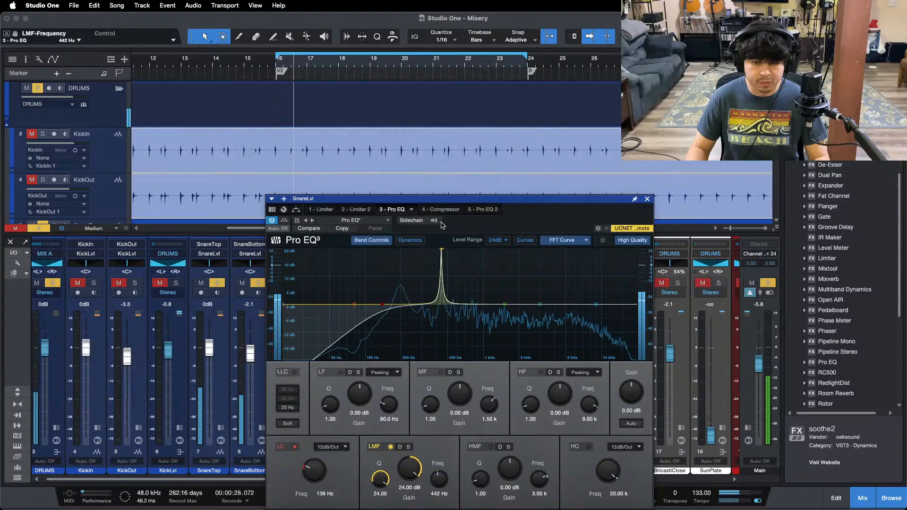
drag(442, 225, 443, 224)
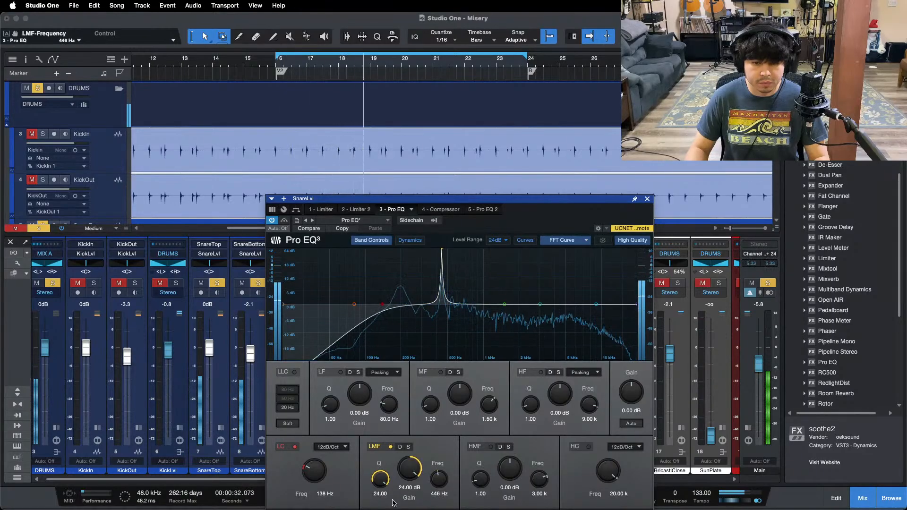
Set the LMF gain to -12 dB, compare the band off and on, and try a -24 dB cut before undoing it
mouse_move(409, 468)
mouse_down()
mouse_move(410, 483)
mouse_move(415, 467)
mouse_up()
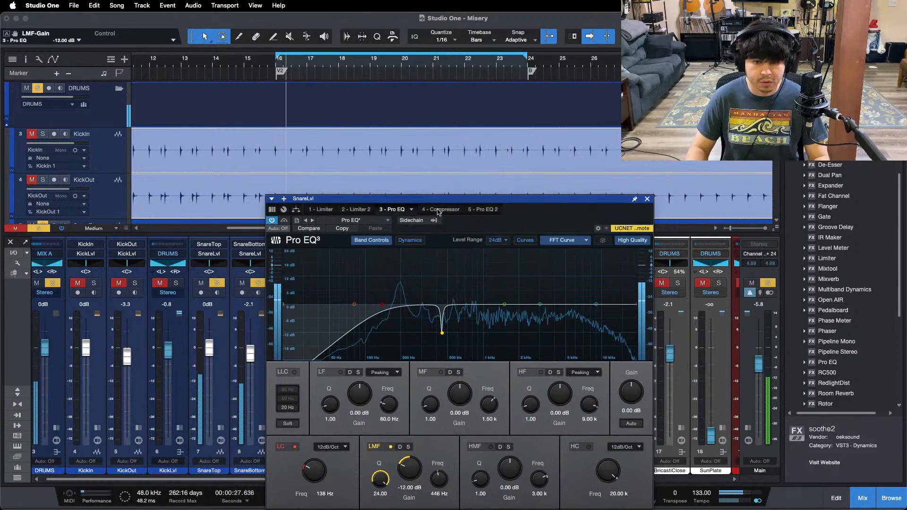
click(388, 447)
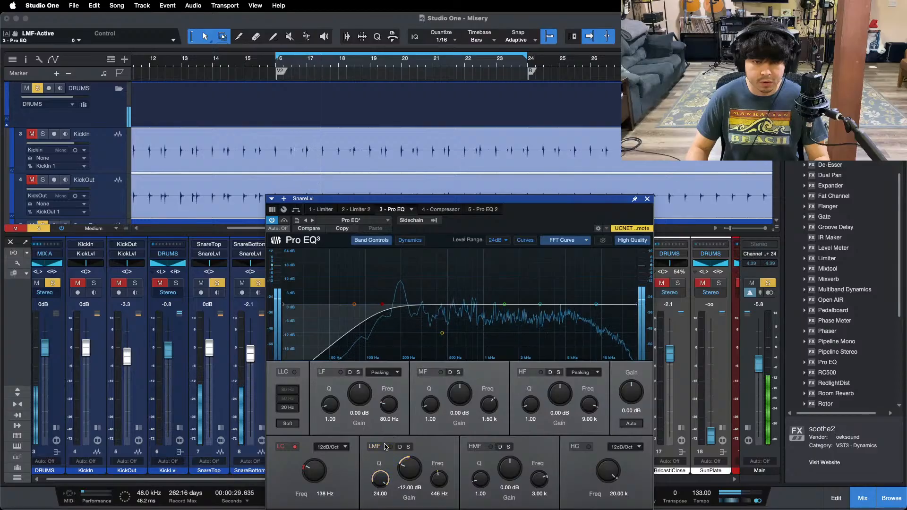
click(388, 446)
drag(409, 469, 401, 508)
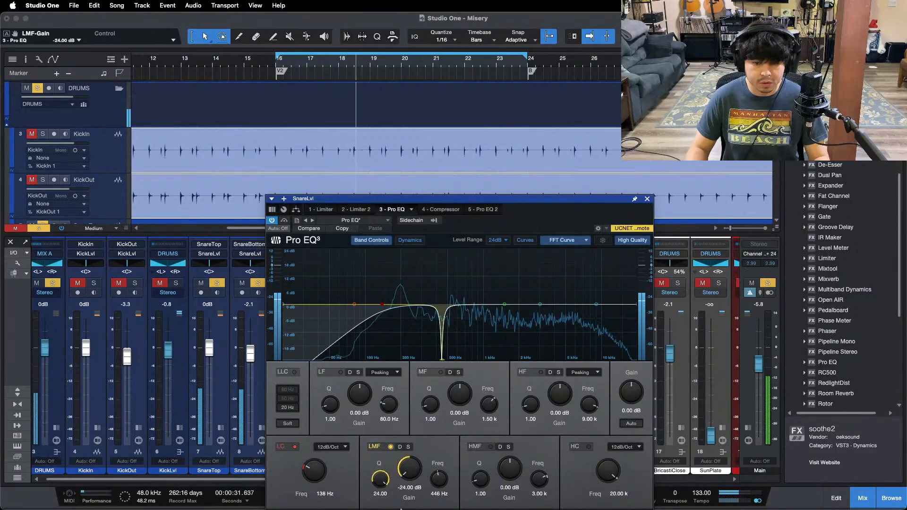
key(super+z)
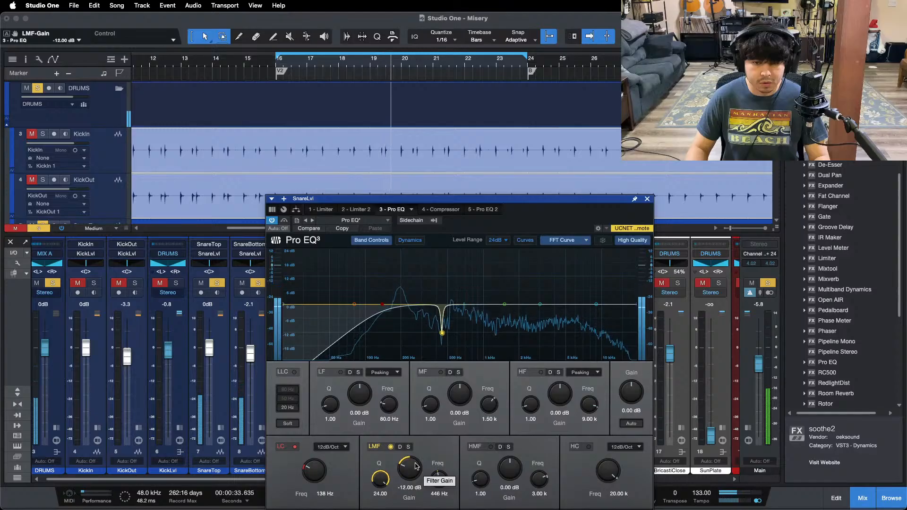
Turn on the SnareLvl Compressor and set its release to 60.6 ms and its threshold to -21.60 dB
click(441, 210)
click(271, 226)
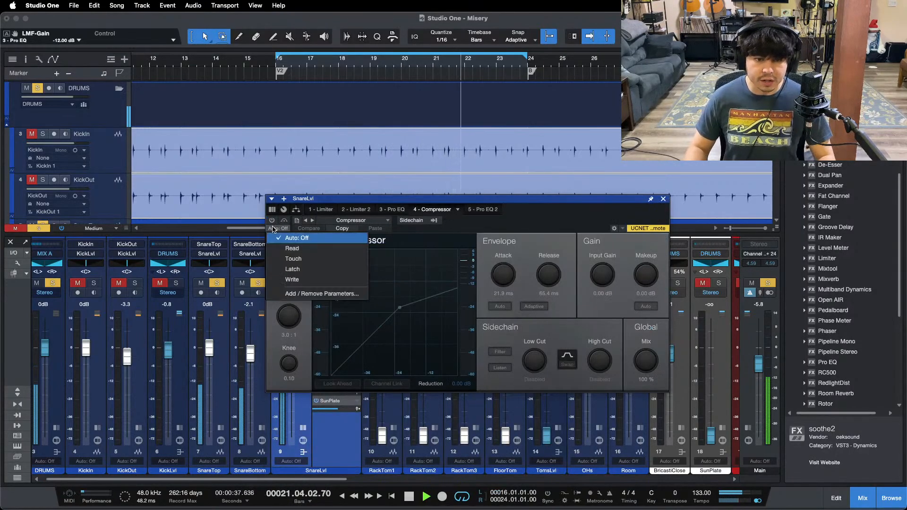
click(272, 223)
click(272, 222)
drag(577, 222, 528, 224)
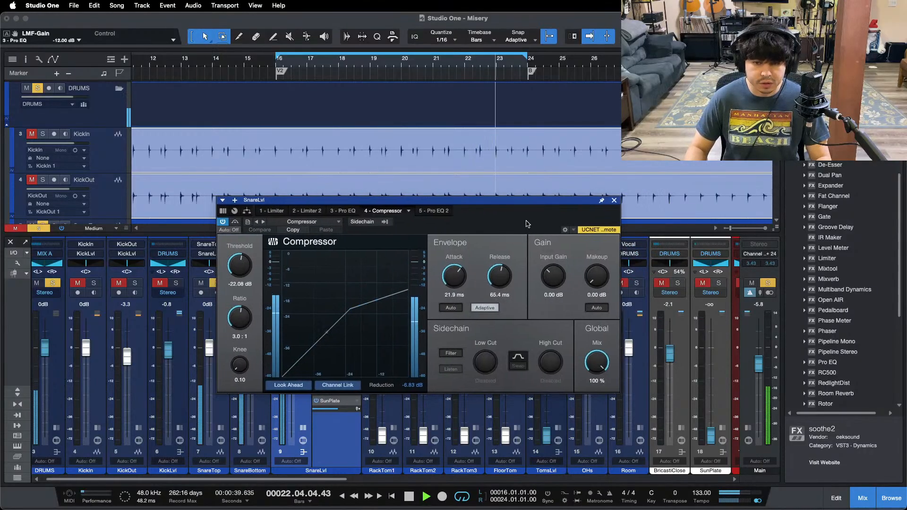
drag(499, 275, 498, 277)
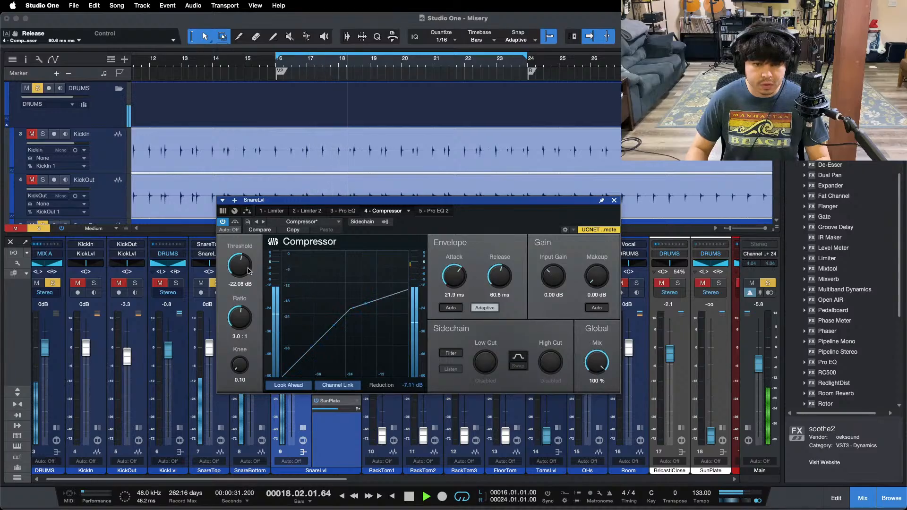
drag(250, 271, 245, 268)
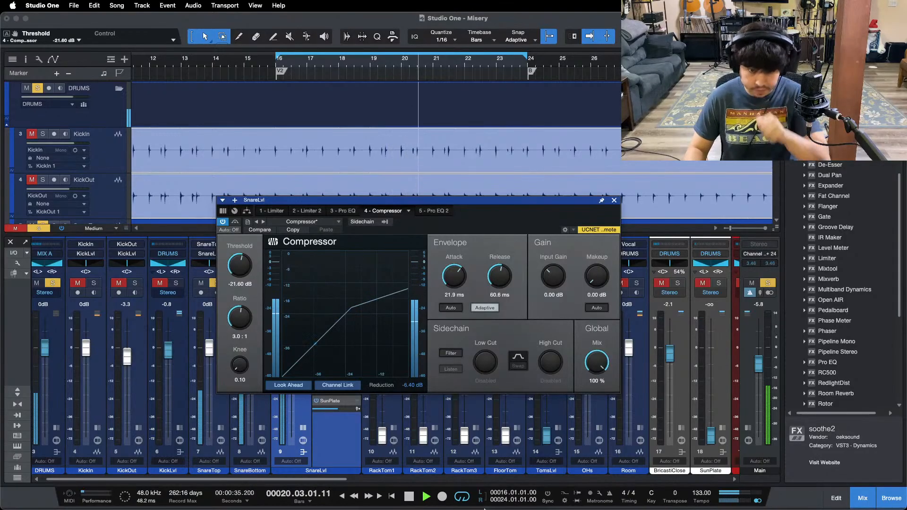
click(487, 501)
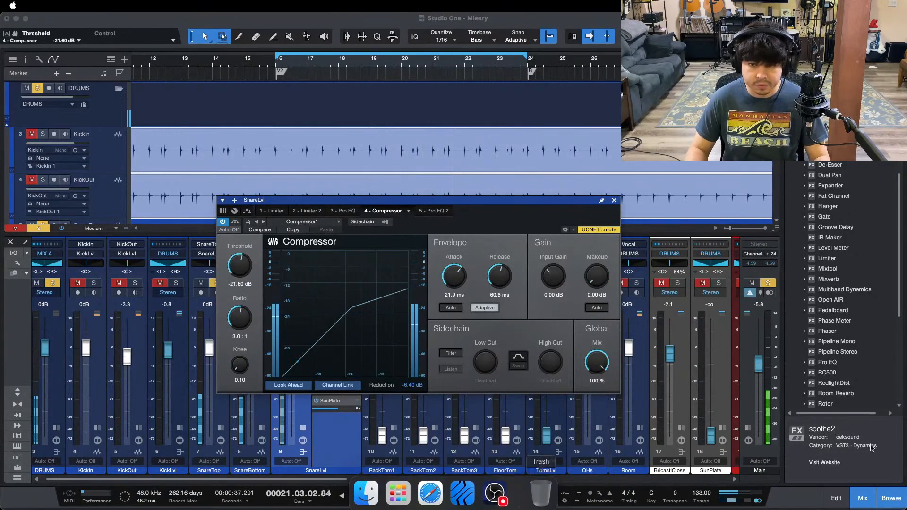
click(875, 460)
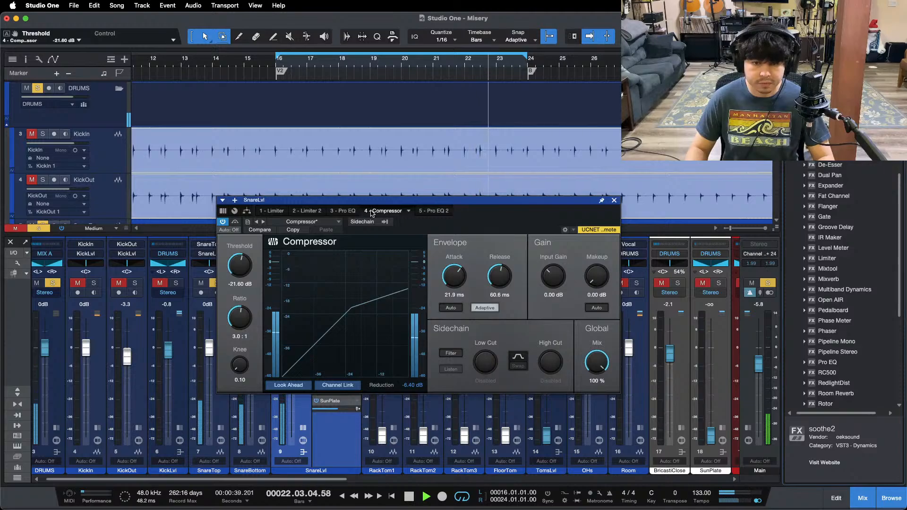
Set the first Pro EQ's LMF gain to -24 dB and check the Compressor's gain reduction before returning to the EQ
click(352, 212)
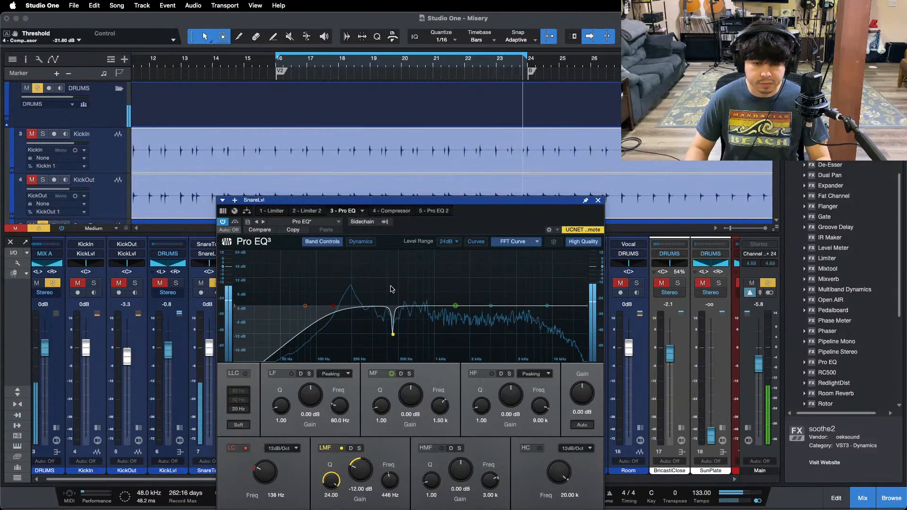
drag(362, 475, 362, 501)
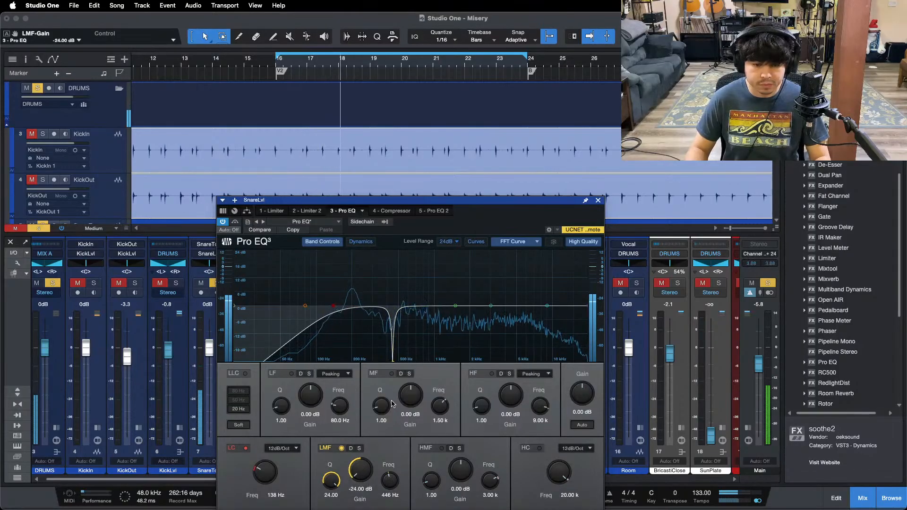
click(392, 212)
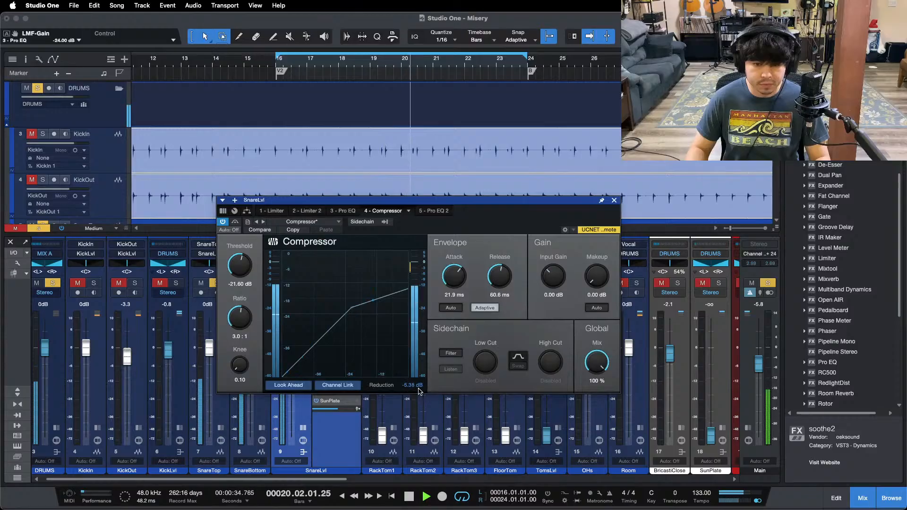
click(344, 212)
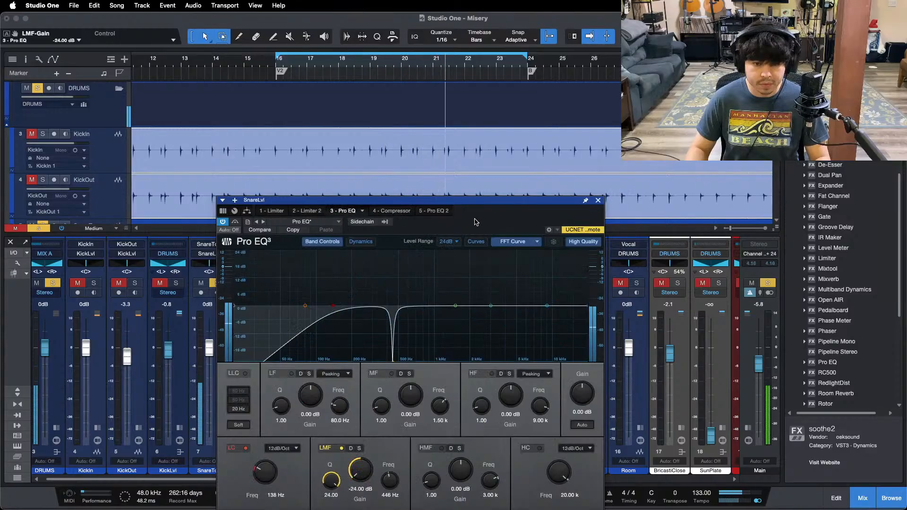
Boost the first Pro EQ's HF band by 6.24 dB at 9 kHz
drag(482, 201, 600, 181)
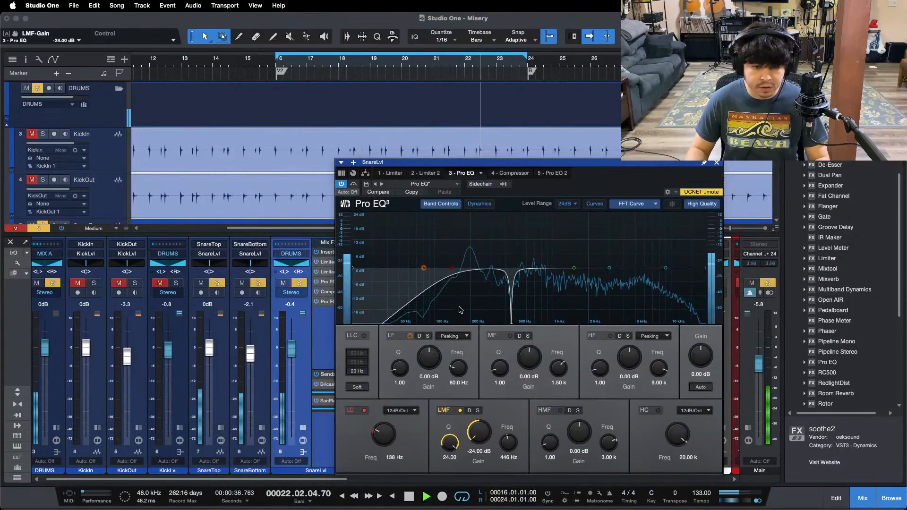
drag(620, 369, 628, 358)
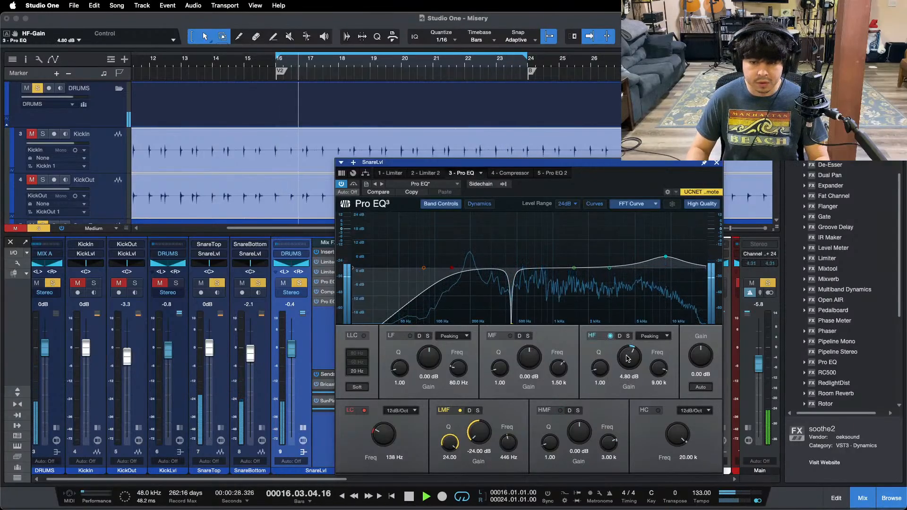
scroll(626, 358, up, 1)
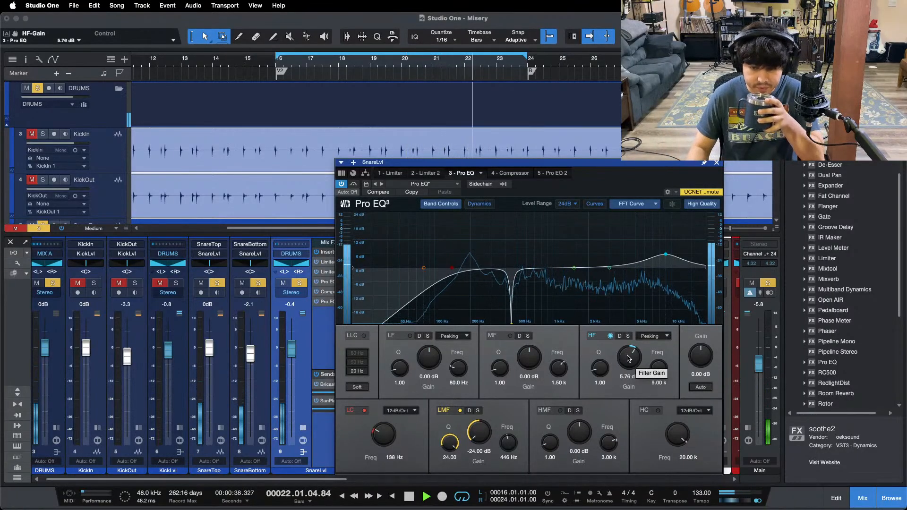
scroll(629, 359, up, 2)
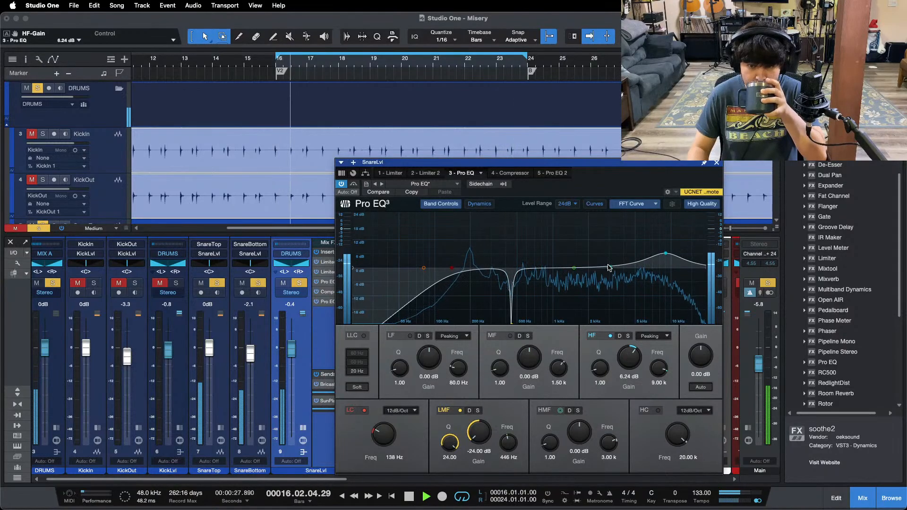
Boost the first Pro EQ's HMF band by 7.20 dB at 2.15 kHz
drag(609, 268, 595, 266)
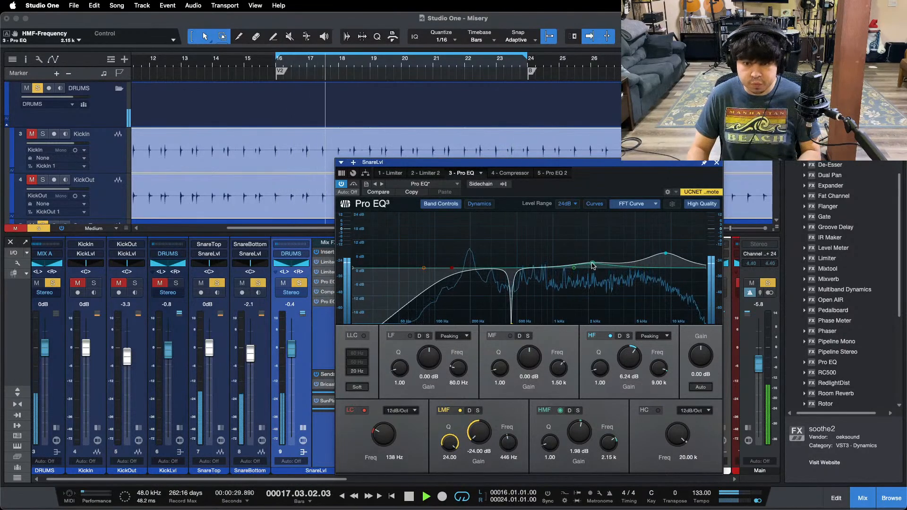
scroll(581, 435, up, 4)
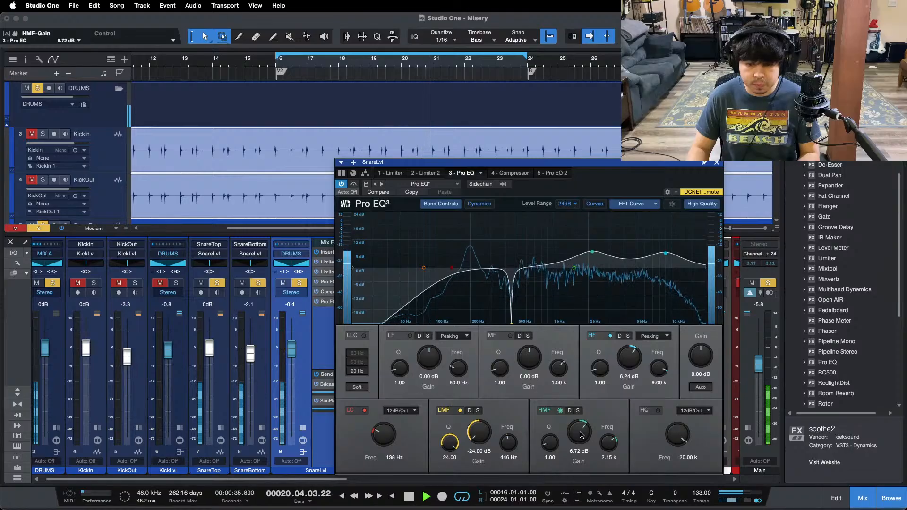
scroll(581, 436, down, 2)
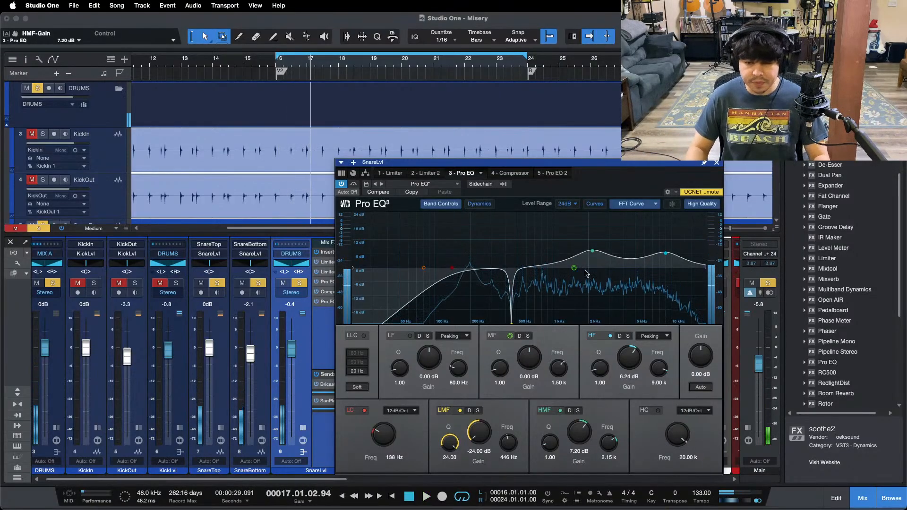
During playback, boost the LF band of SnareLvl's second Pro EQ by 5.76 dB at 141 Hz and close the plug-in
key(space)
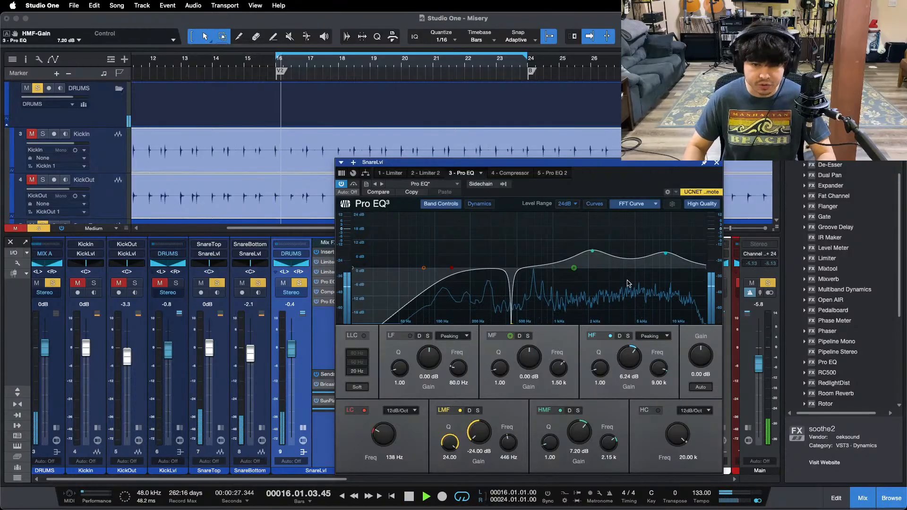
click(547, 174)
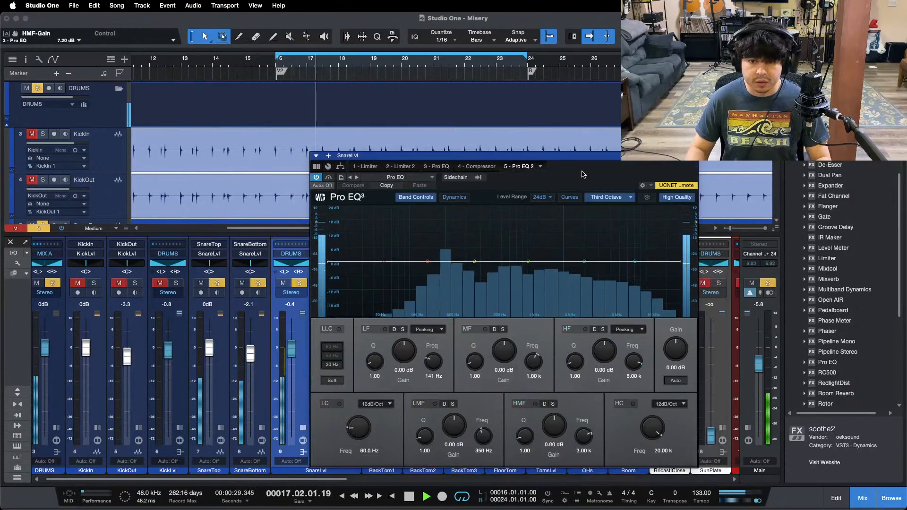
scroll(358, 338, up, 5)
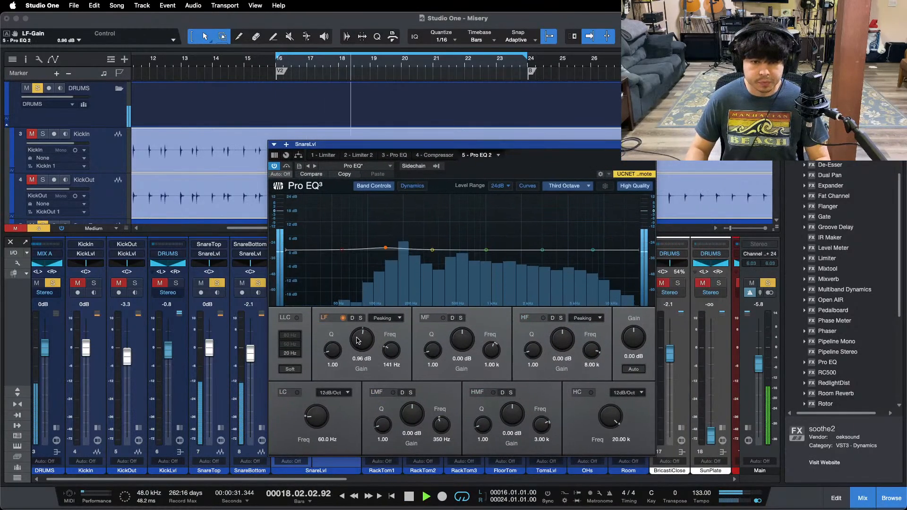
scroll(357, 341, up, 4)
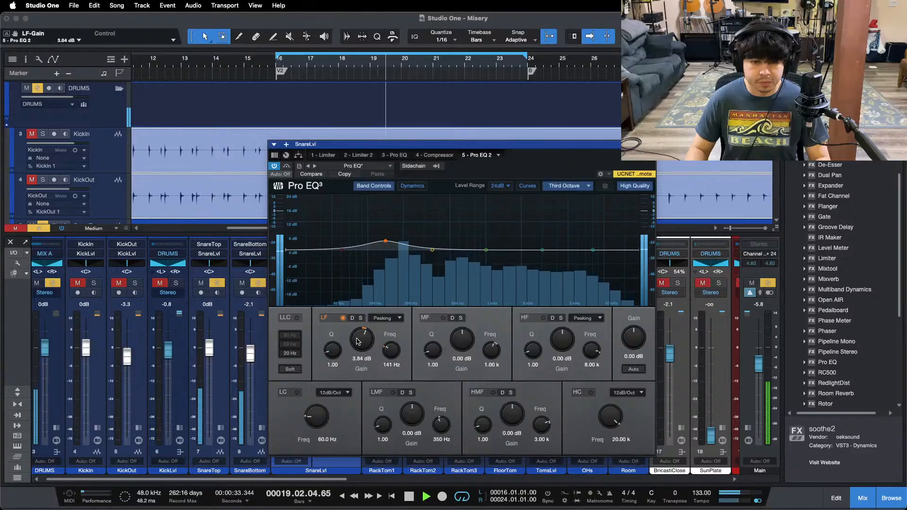
scroll(357, 341, up, 3)
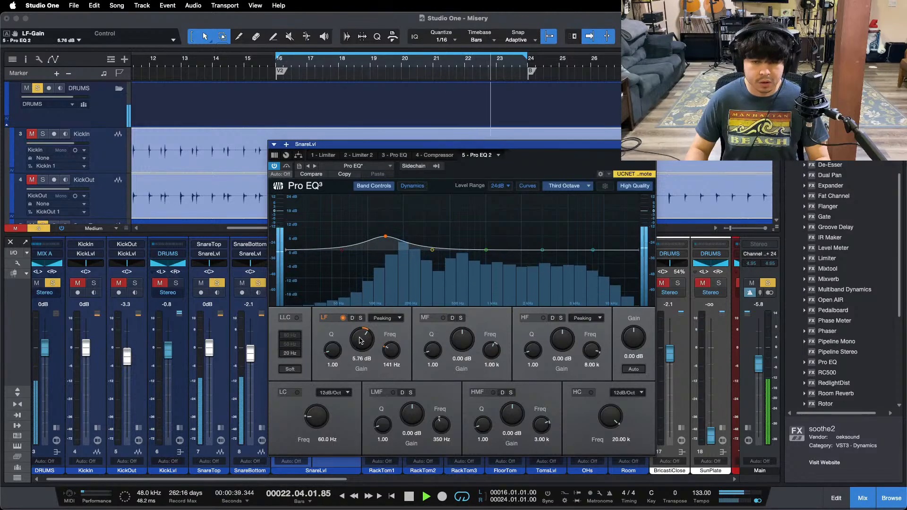
click(650, 144)
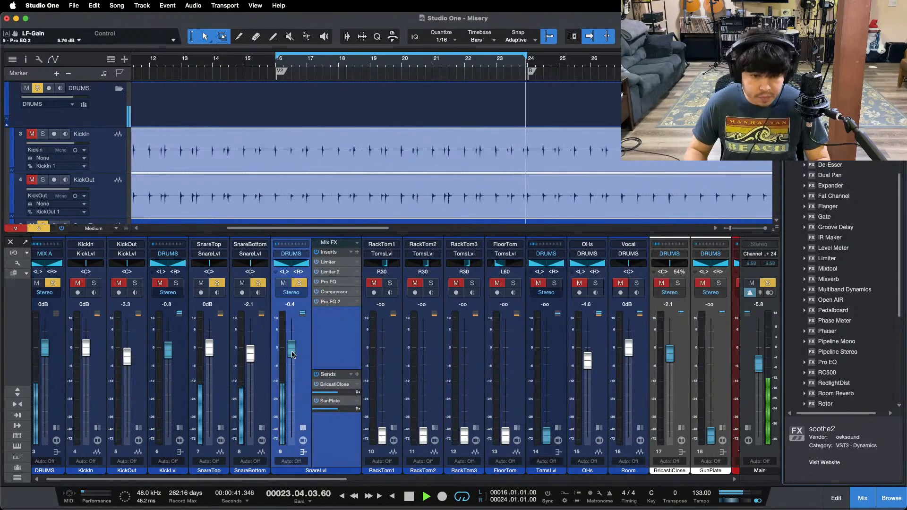
Lower the SnareLvl fader to -3.8 dB and solo the KickLvl bus alongside it
scroll(292, 349, down, 3)
scroll(292, 350, down, 2)
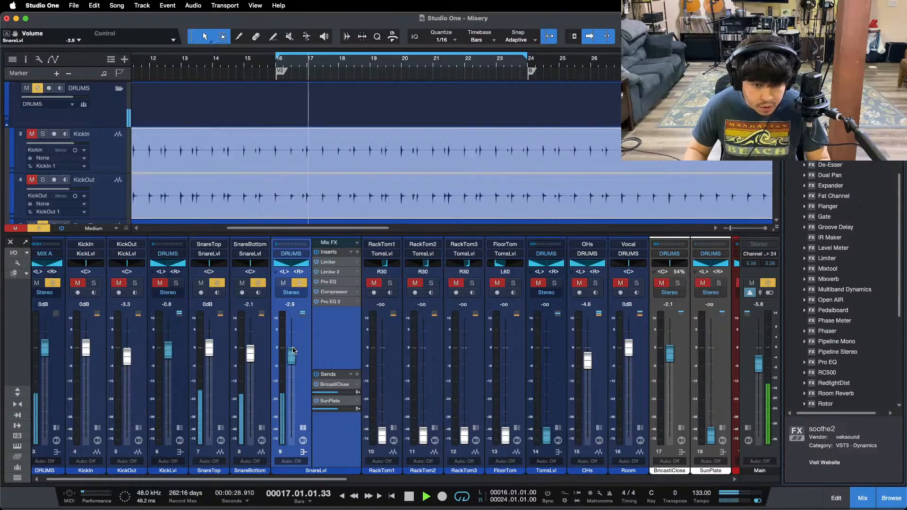
scroll(293, 349, down, 1)
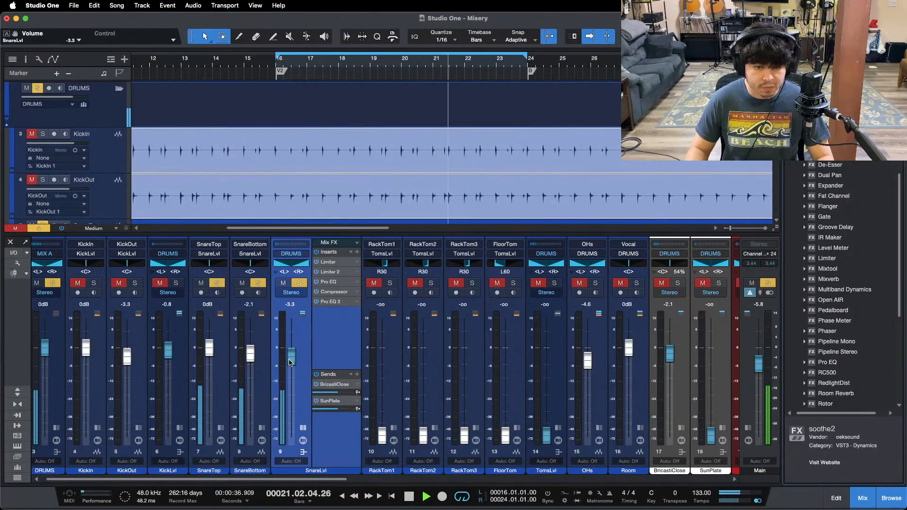
drag(290, 361, 291, 364)
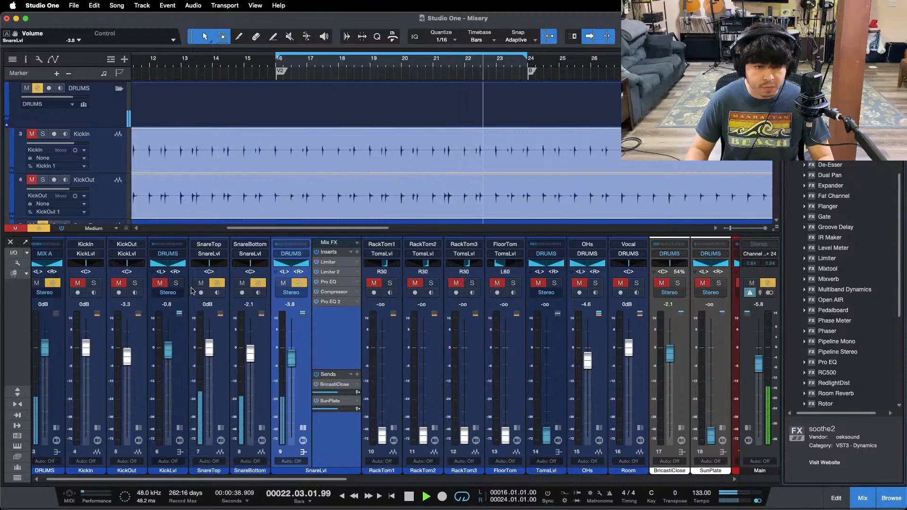
click(175, 284)
Set the HF gain of SnareLvl's first Pro EQ to 6.72 dB, then close the plug-in and collapse the channel's inserts
click(304, 428)
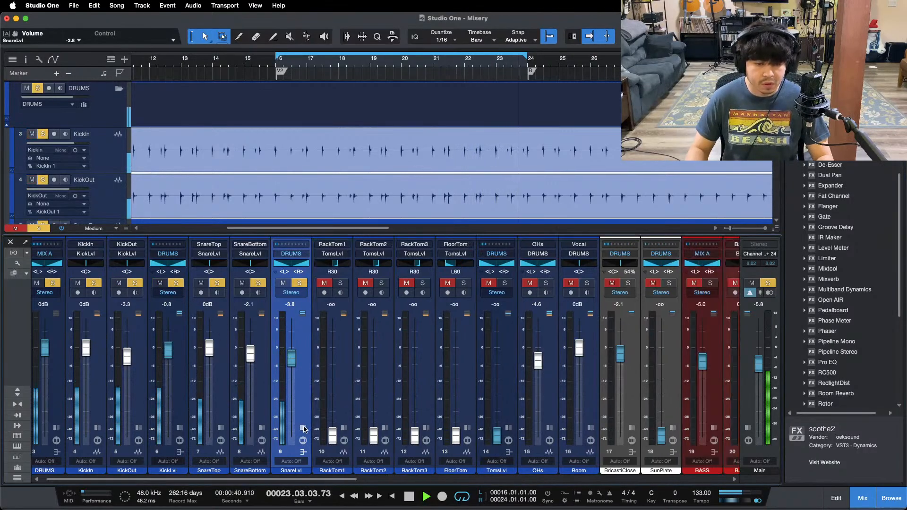
click(304, 428)
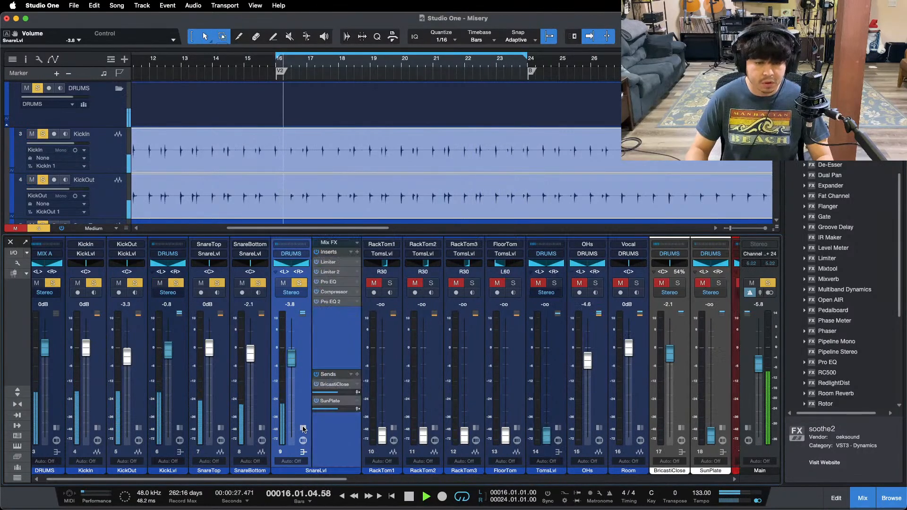
click(328, 282)
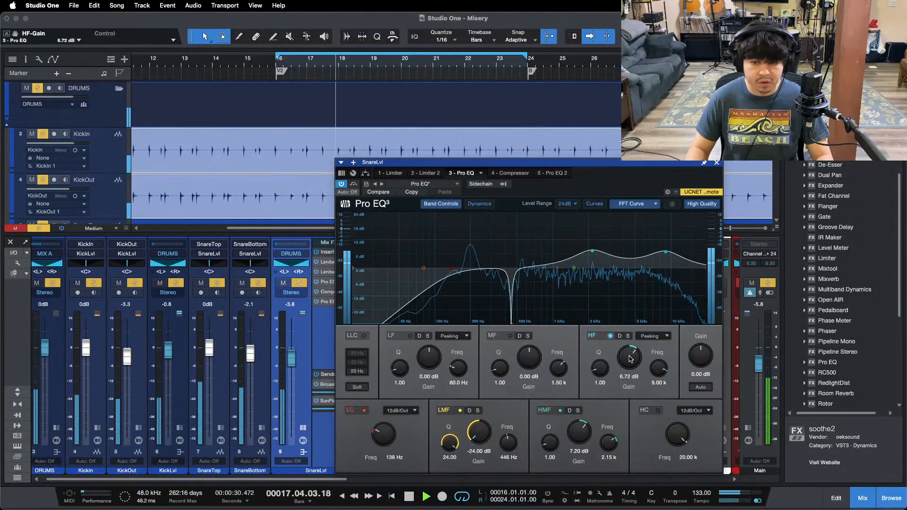
scroll(629, 359, down, 1)
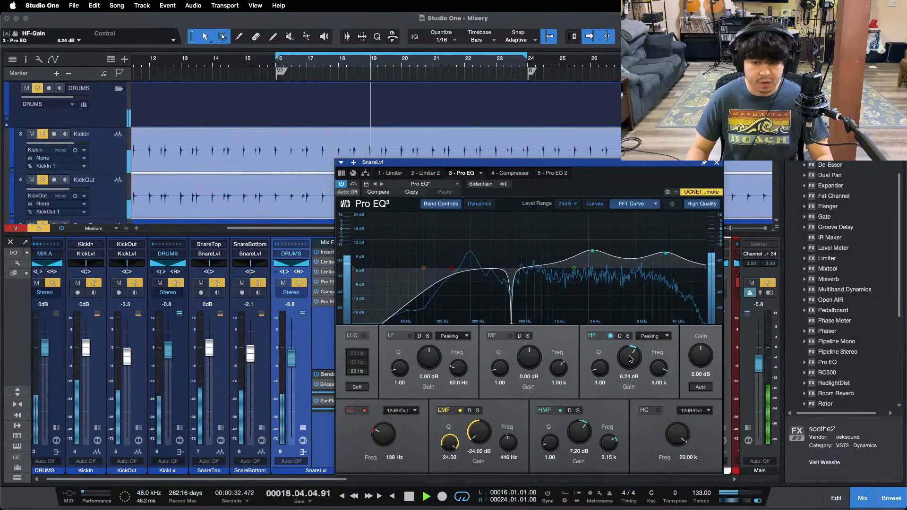
scroll(629, 359, up, 1)
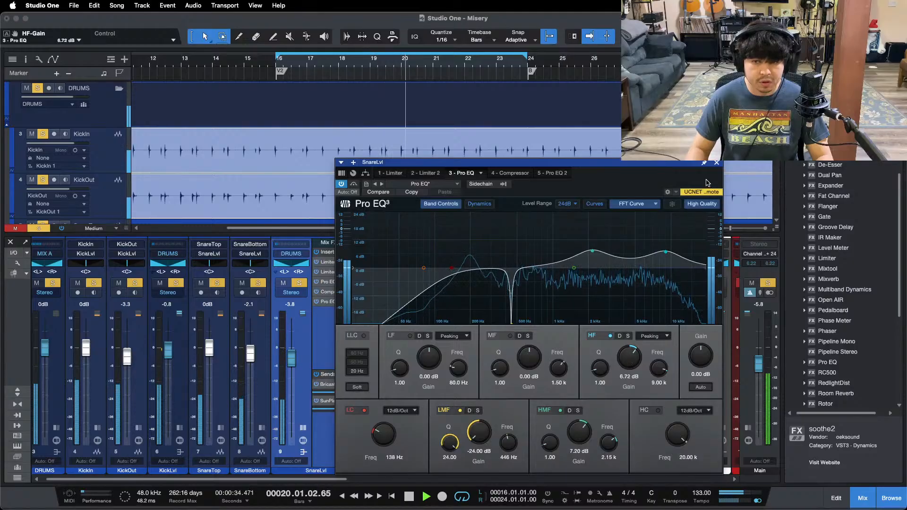
click(716, 162)
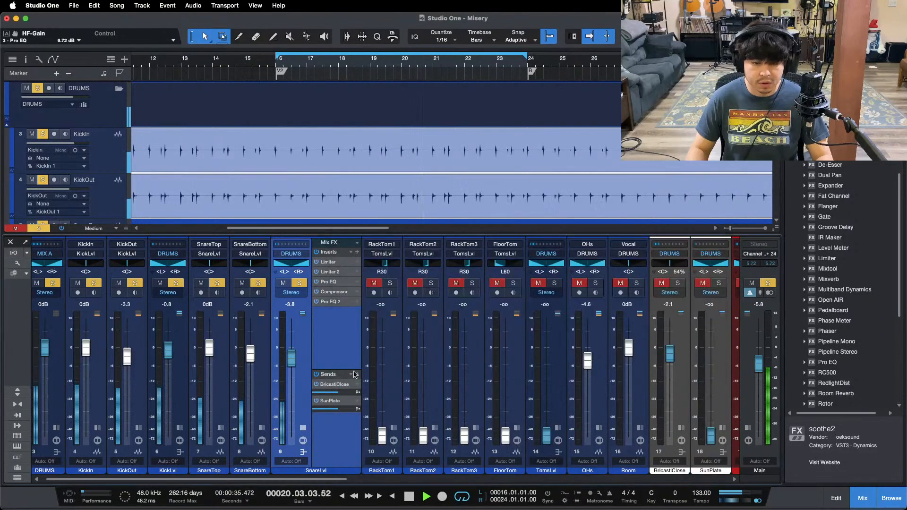
click(303, 427)
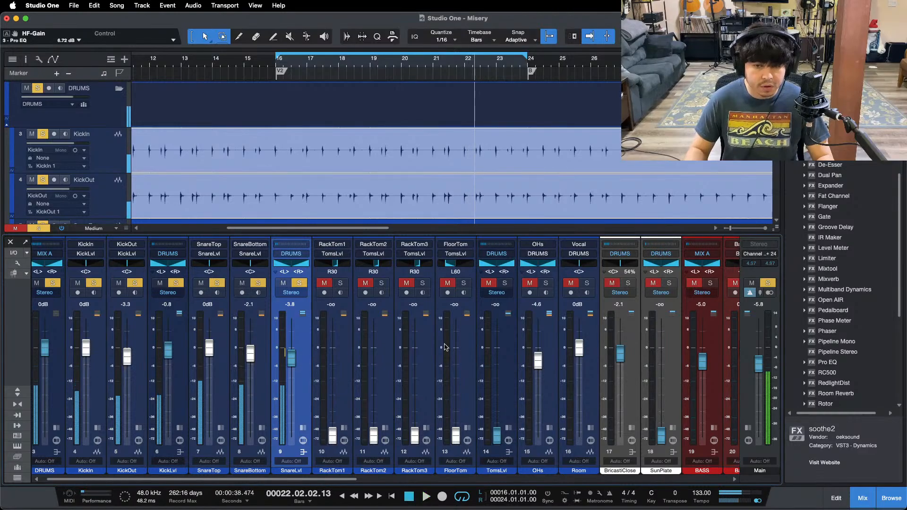
Disable and hide the RackTom1, RackTom2, RackTom3 and FloorTom tracks in the arrangement
super+click(547, 282)
key(F3)
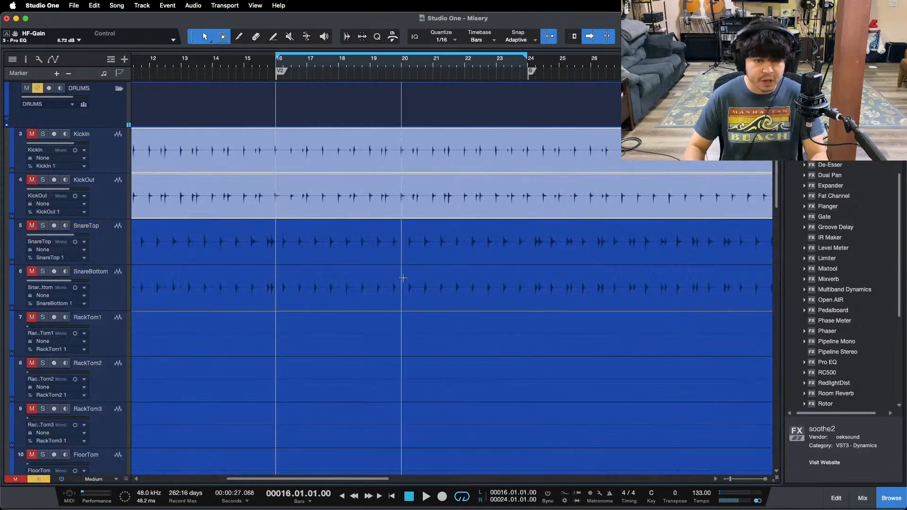
scroll(335, 324, down, 5)
scroll(361, 63, down, 5)
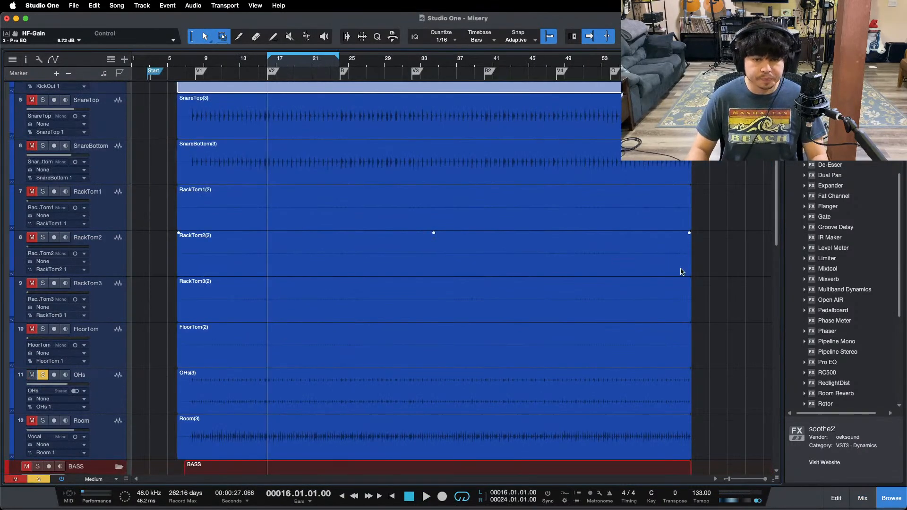
drag(726, 228, 513, 328)
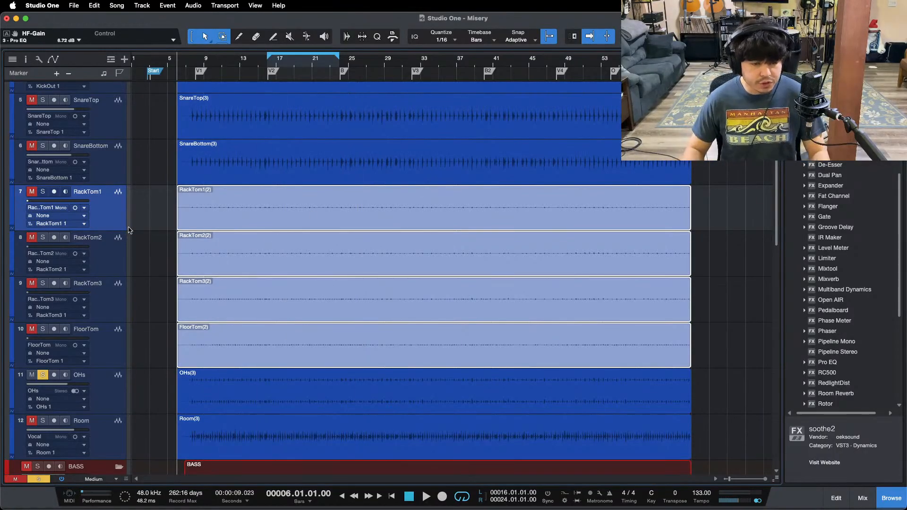
shift+click(108, 336)
key(shift+d)
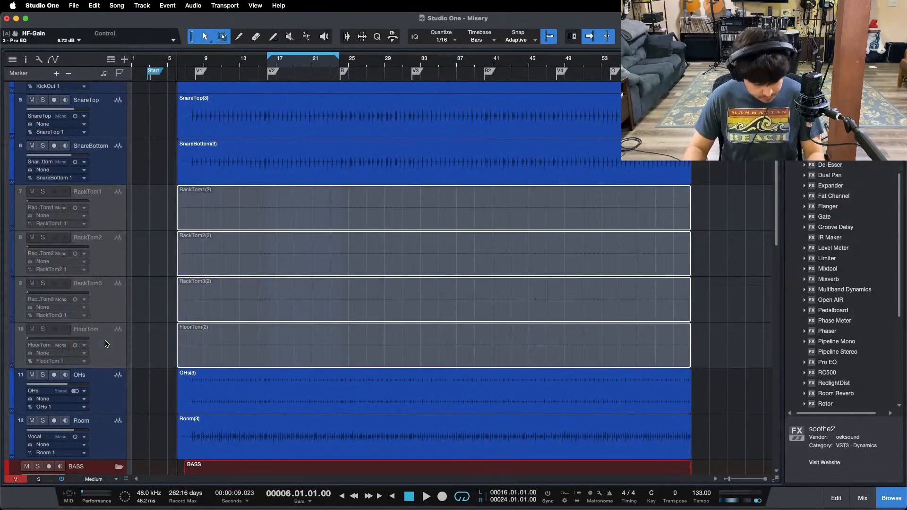
key(shift+h)
Bring back the mixer and remove the TomsLvl bus channel
key(F3)
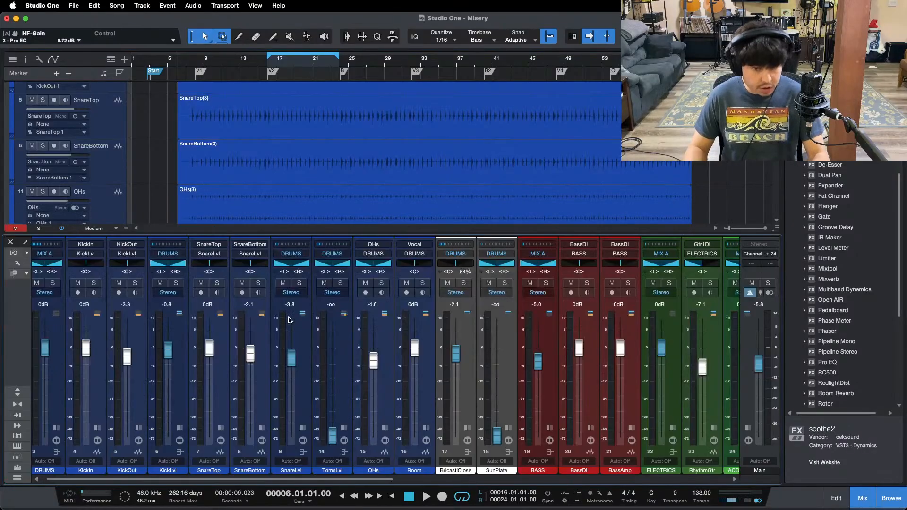
right_click(341, 370)
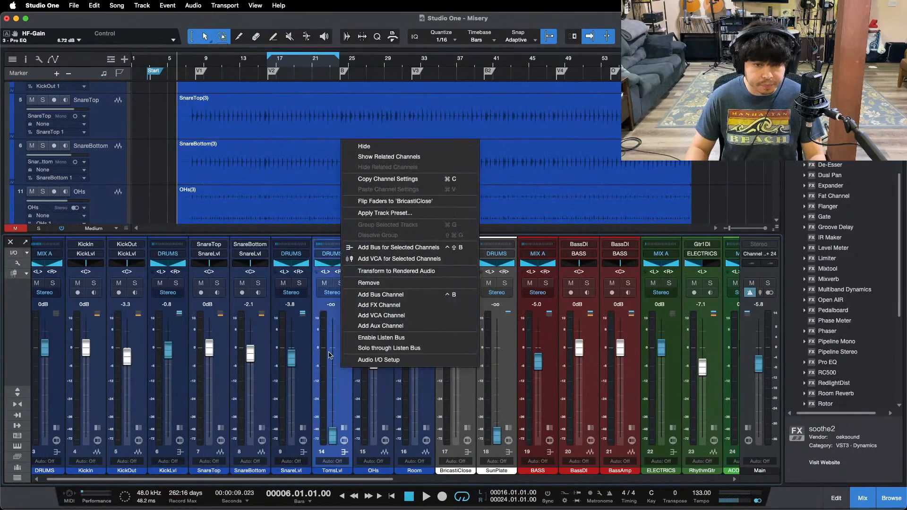
click(377, 284)
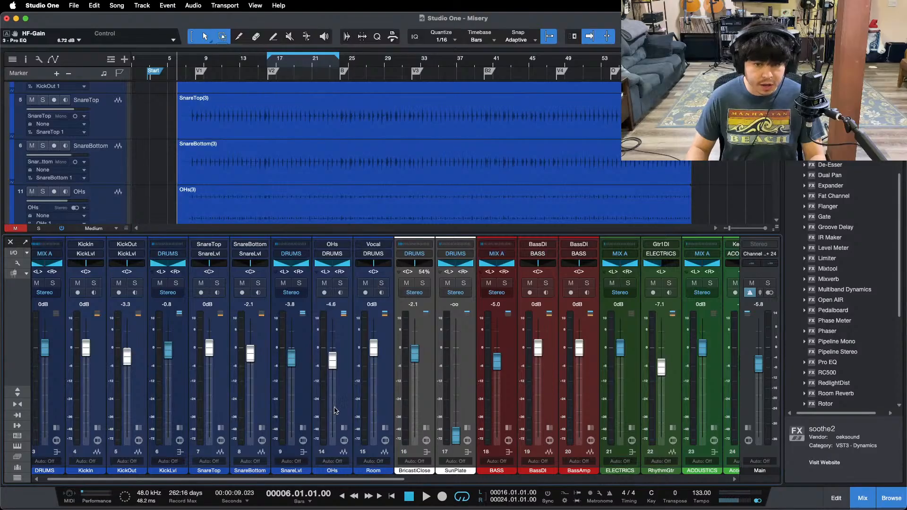
Show the OHs channel's inserts, solo the channel and start playback
click(344, 428)
key(s)
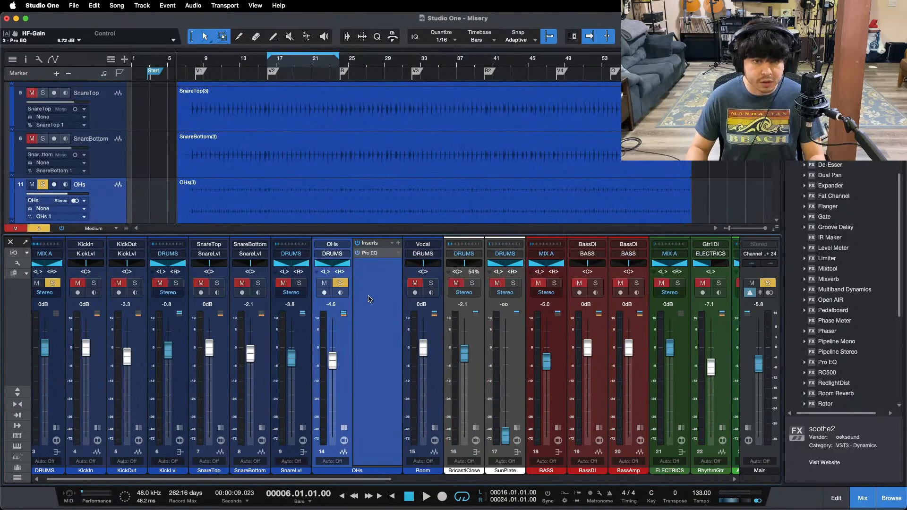
key(space)
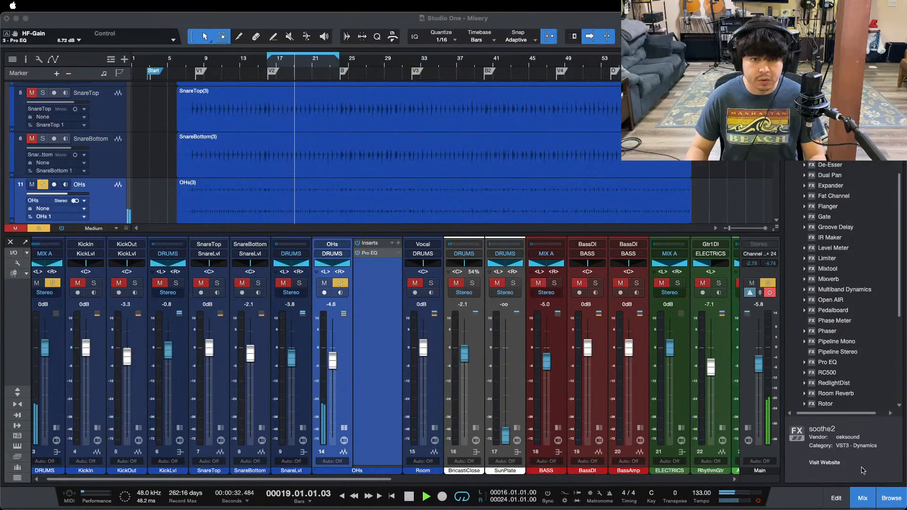
In the OHs Pro EQ, set the low cut to 182 Hz and the LMF gain to -11.52 dB at 398 Hz
click(375, 254)
drag(583, 181, 506, 143)
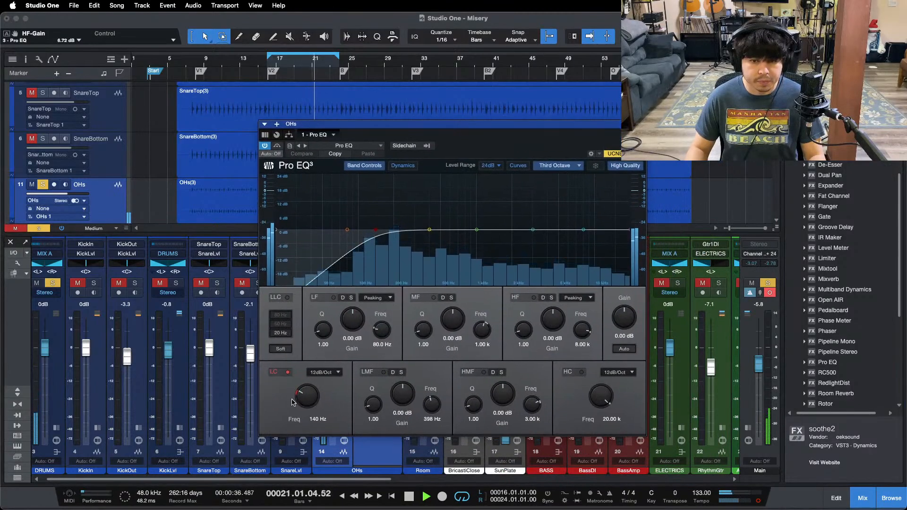
drag(300, 393, 301, 384)
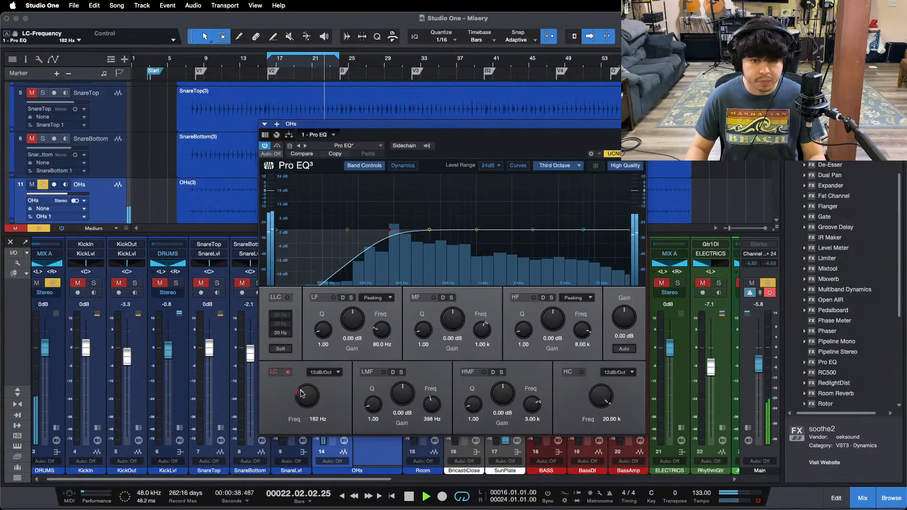
drag(402, 392, 402, 393)
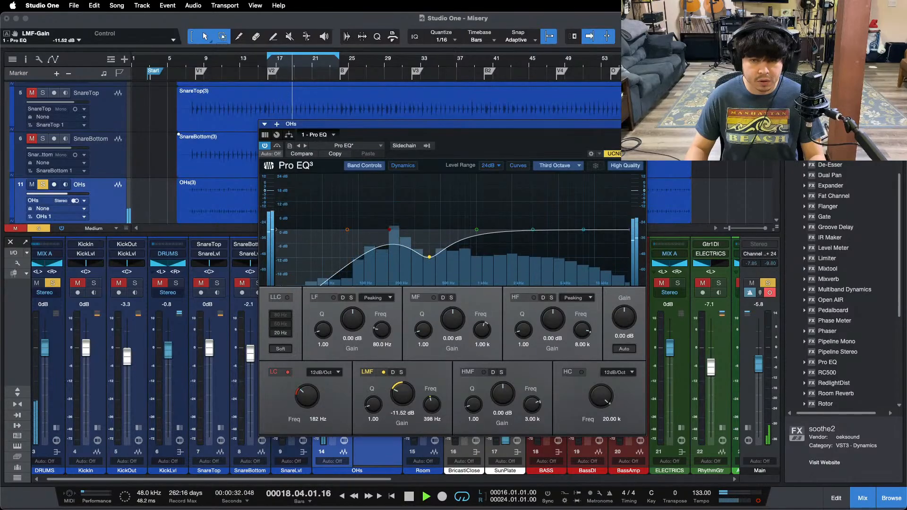
click(641, 123)
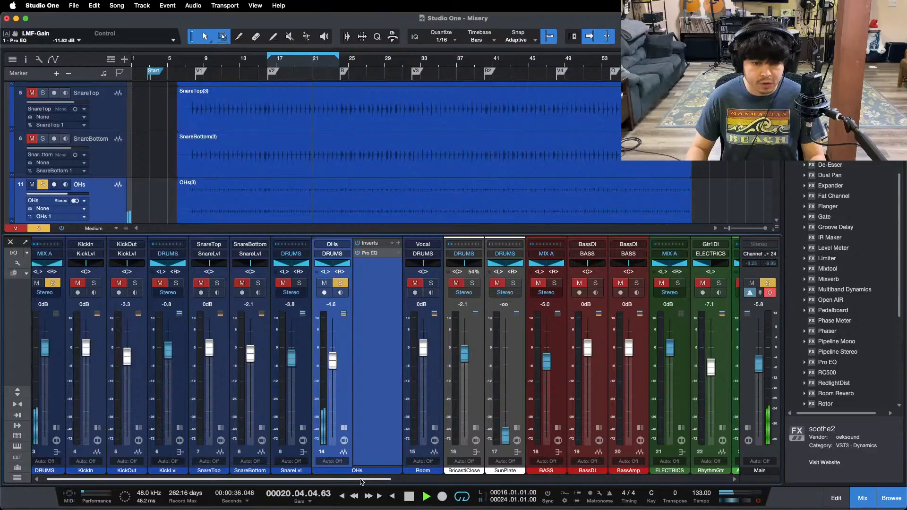
Solo the KickLvl and SnareLvl buses together with the overheads
scroll(131, 250, left, 1)
click(183, 284)
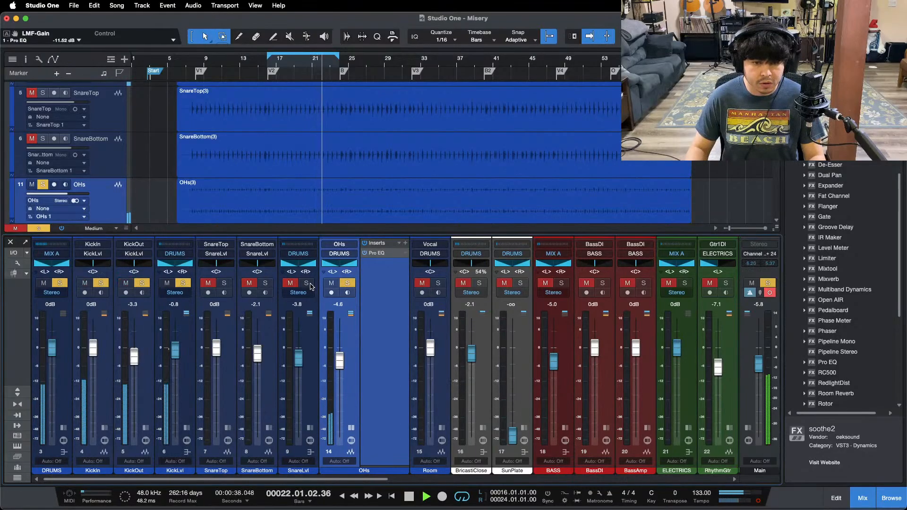
click(306, 284)
Raise the OHs fader to -2.9 dB and collapse the channel's inserts
scroll(344, 354, up, 3)
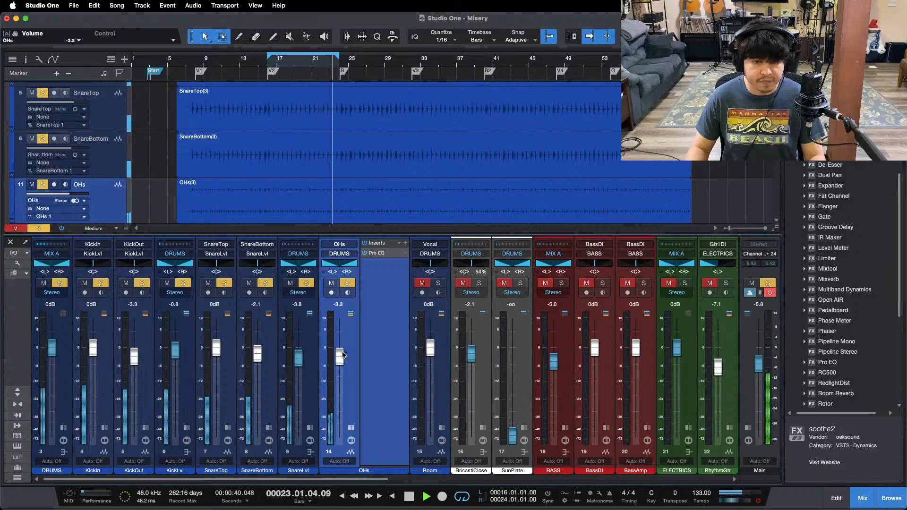
scroll(343, 354, down, 1)
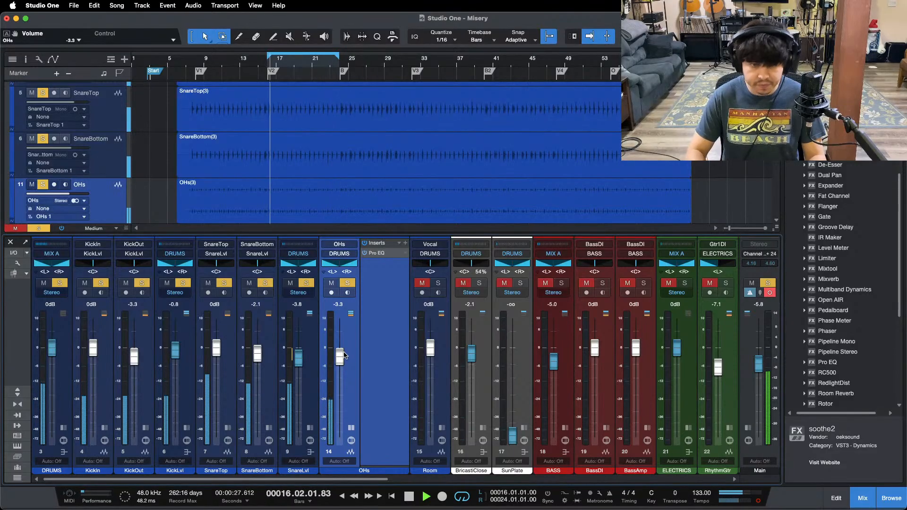
scroll(344, 356, up, 2)
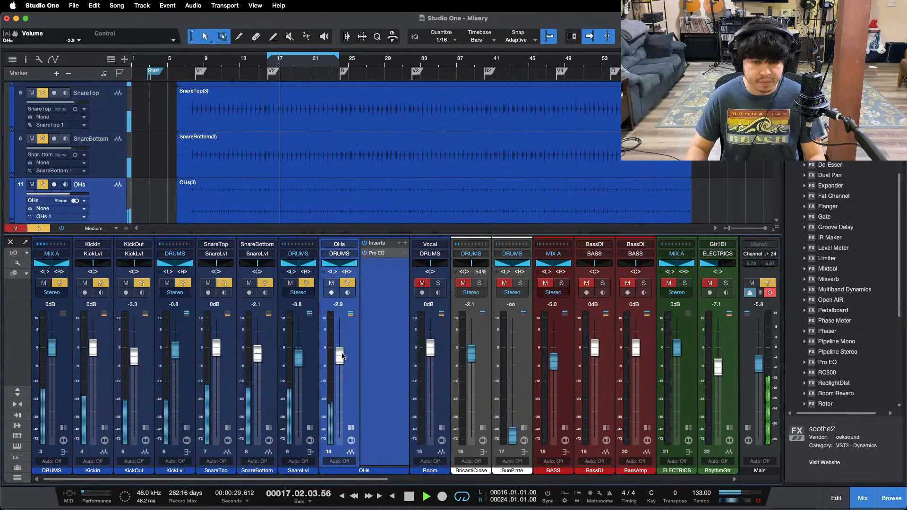
click(350, 428)
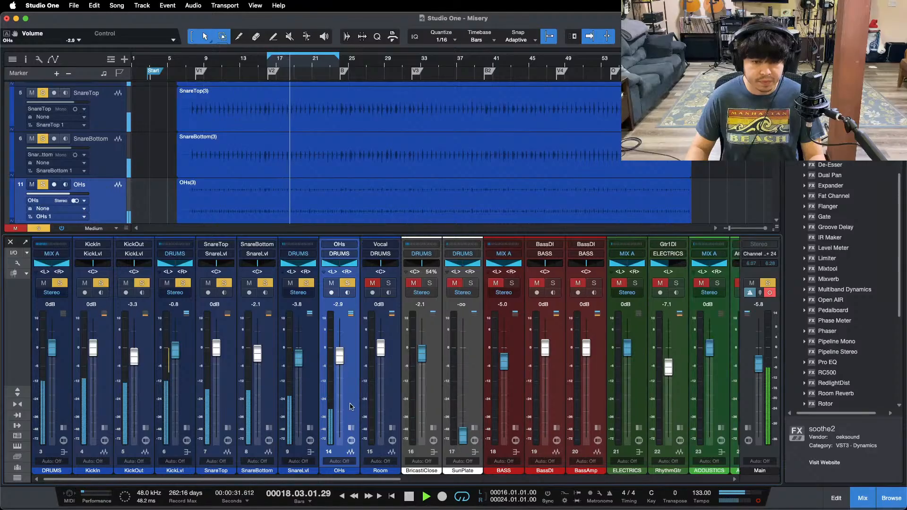
scroll(340, 363, down, 1)
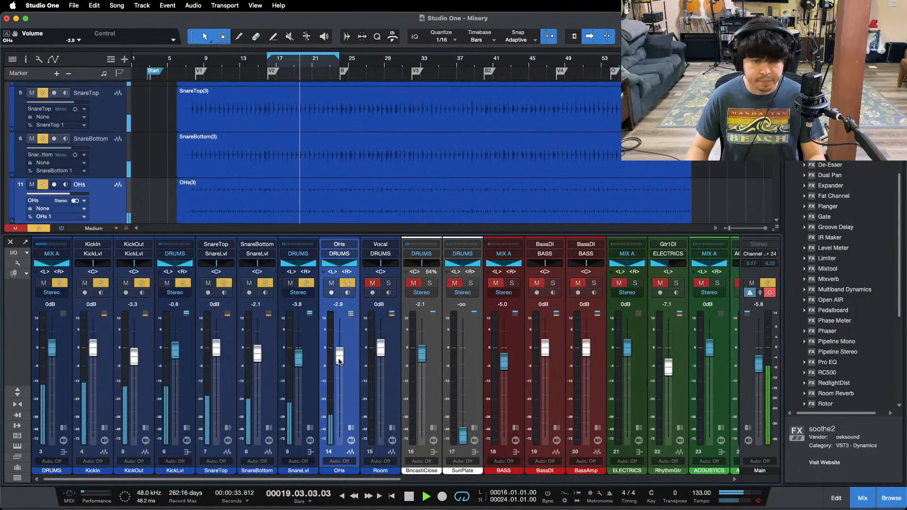
Raise the OHs fader to -2.1 dB and stop playback
scroll(339, 361, up, 3)
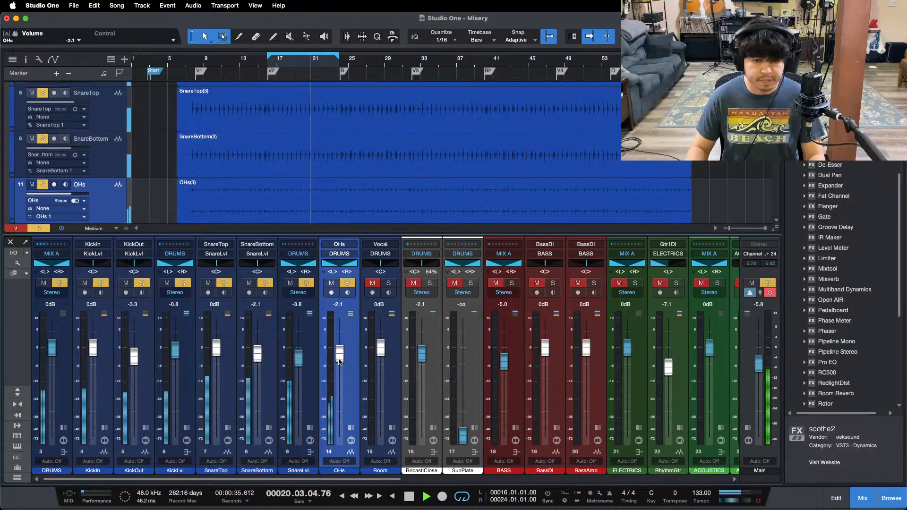
scroll(339, 362, down, 1)
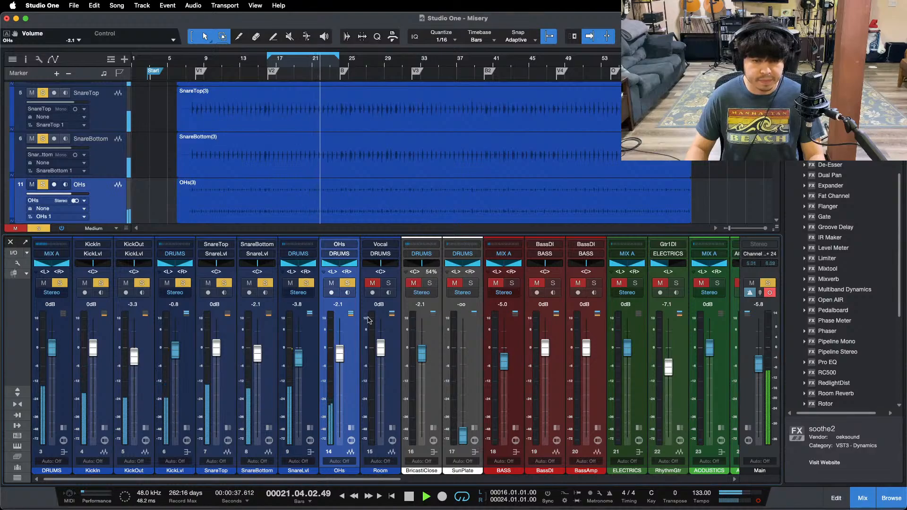
key(space)
Clear all solos and show the Room channel's inserts with its fader at 0 dB
drag(382, 349, 382, 437)
key(shift+s)
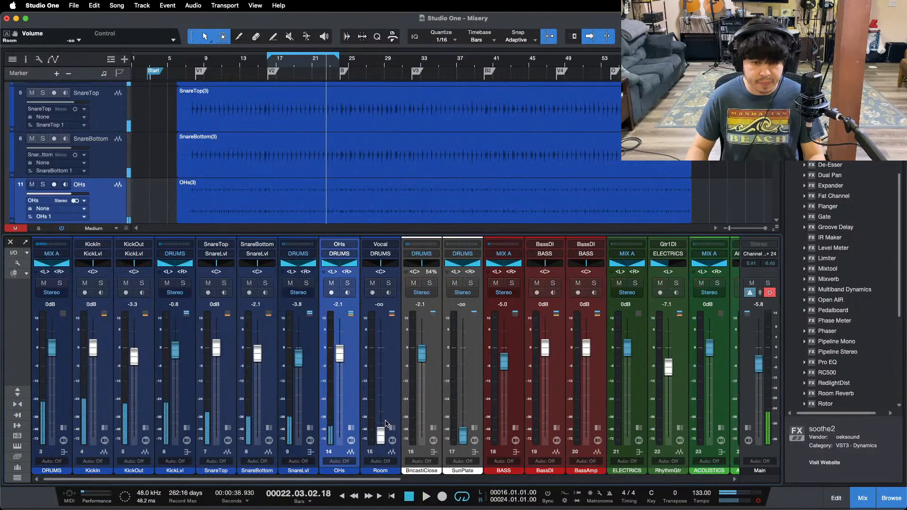
double_click(395, 412)
alt+click(380, 420)
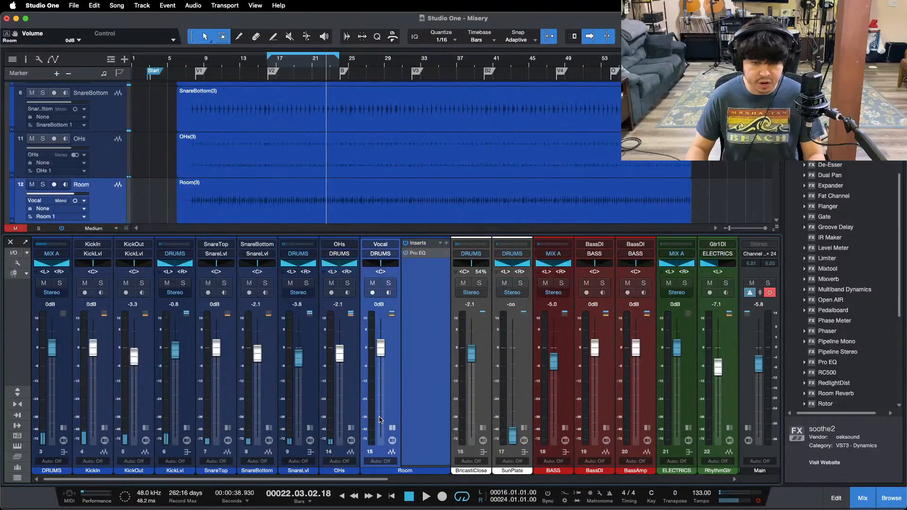
Solo the Room channel and set its Pro EQ's LMF gain to -17.76 dB at 402 Hz and high cut to 1.91 kHz
click(389, 285)
click(418, 253)
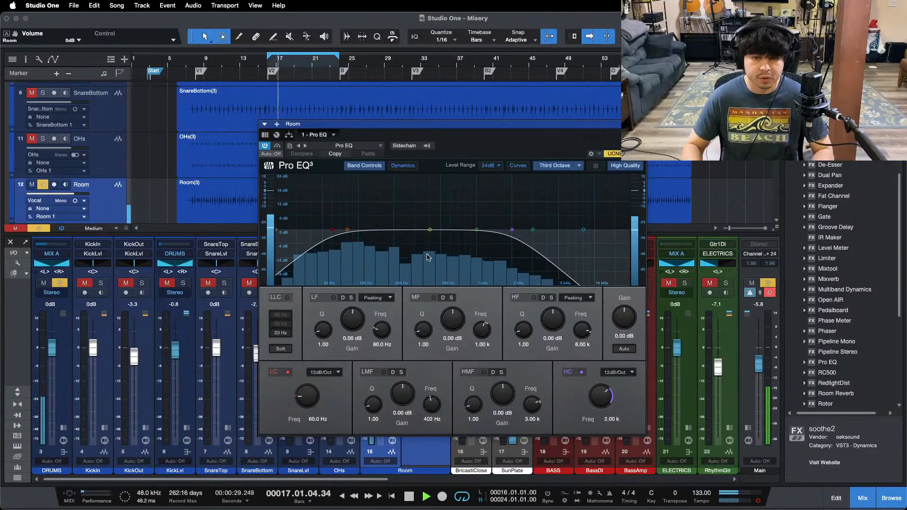
drag(403, 403, 400, 411)
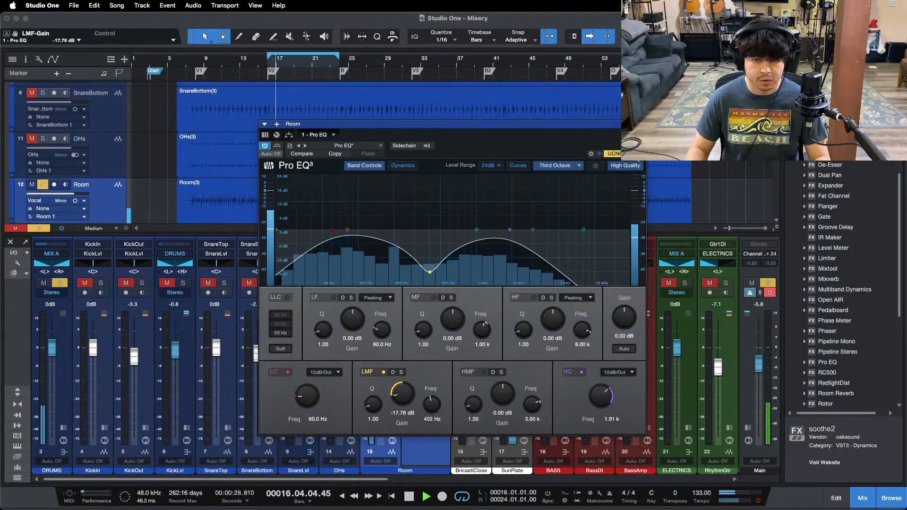
key(Escape)
Pull the Room fader all the way down and play it soloed together with the KickLvl, SnareLvl and OHs channels
drag(387, 349, 382, 436)
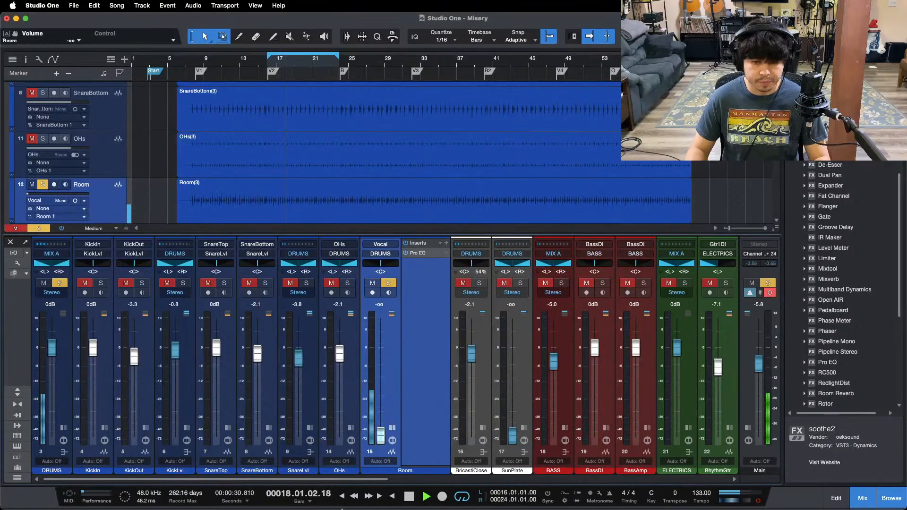
key(space)
key(s)
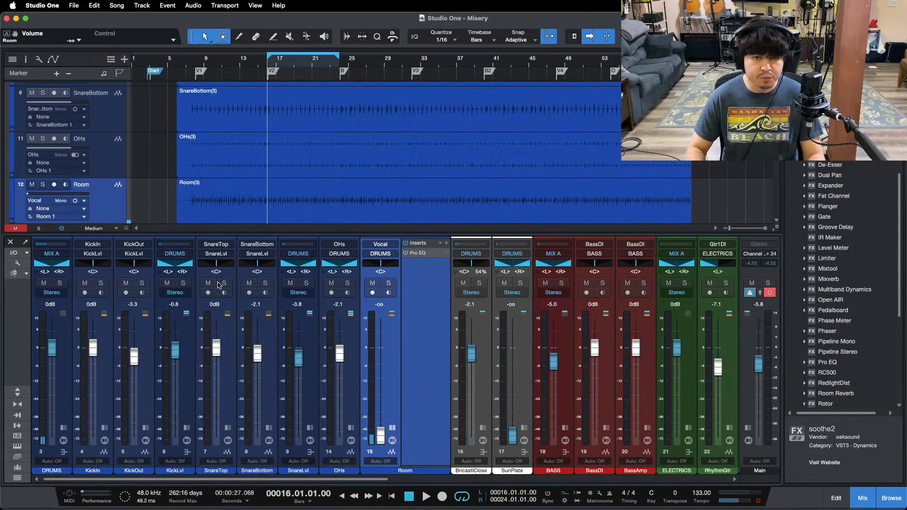
click(183, 283)
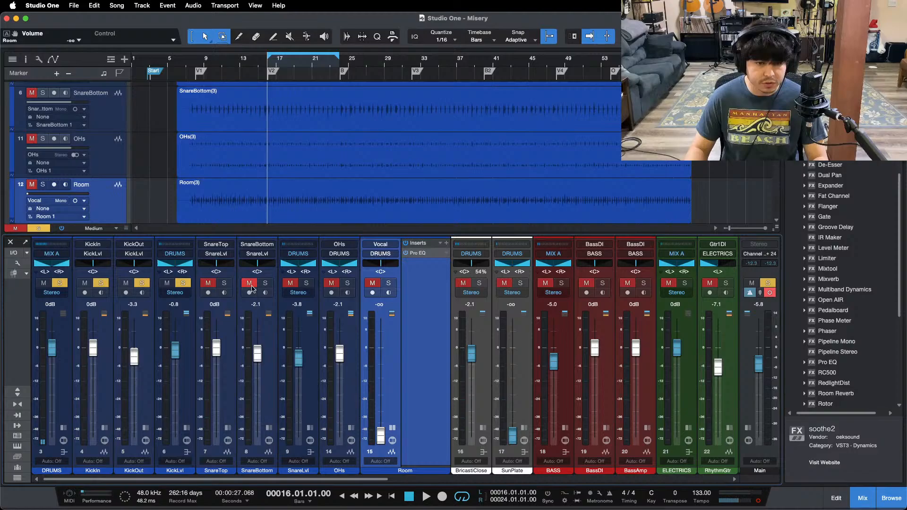
click(308, 284)
key(space)
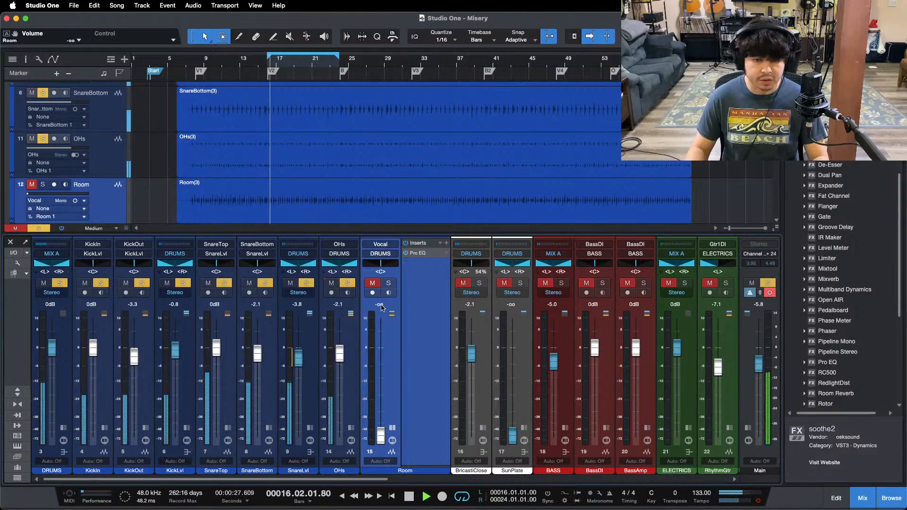
key(s)
Raise the Room fader to -7.1 dB against the soloed drums
drag(381, 440, 381, 385)
scroll(382, 385, up, 5)
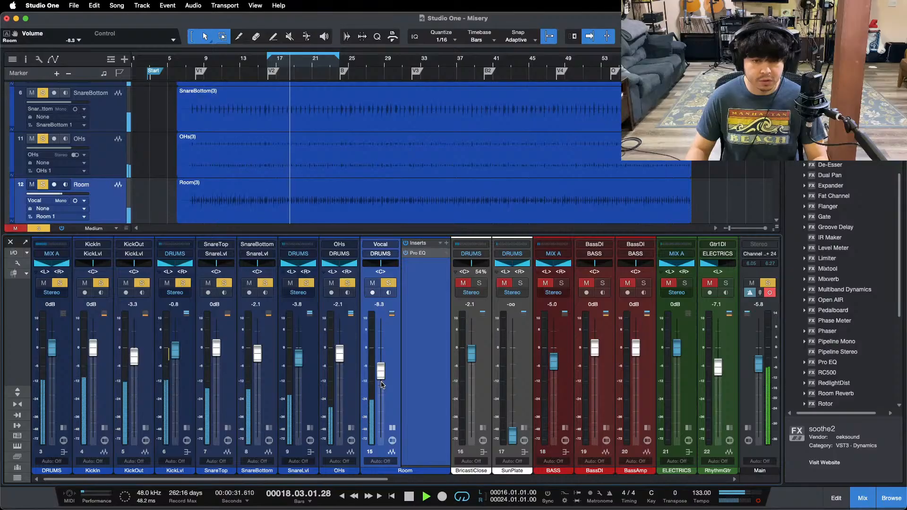
scroll(381, 385, up, 1)
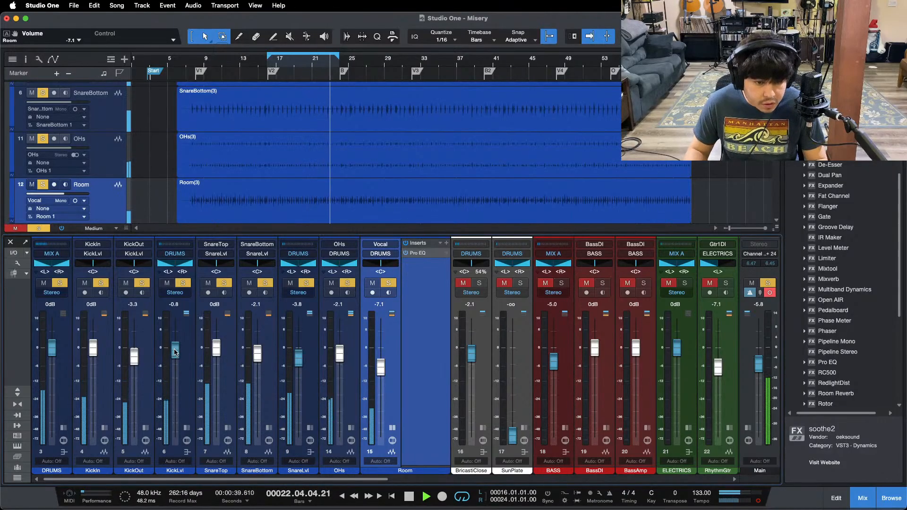
Raise the KickLvl fader to -0.4 dB and the SnareLvl fader to -3.3 dB
drag(175, 352, 175, 351)
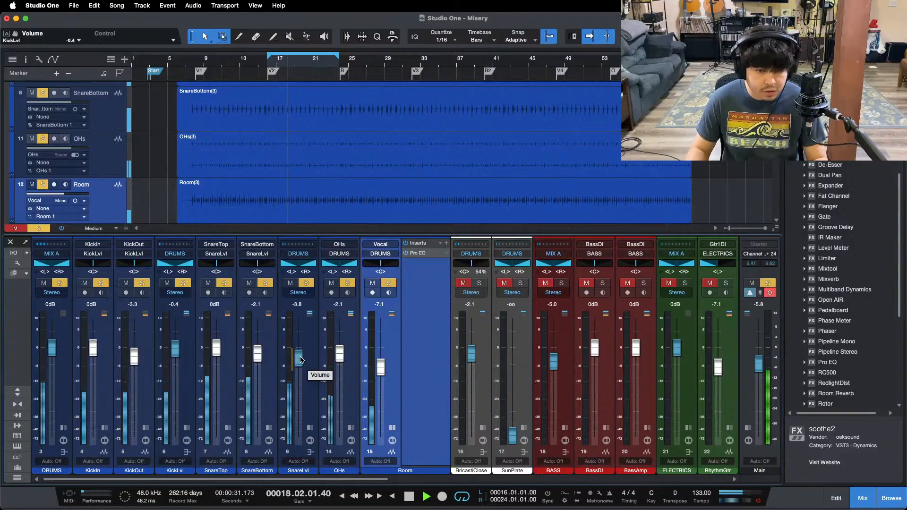
drag(301, 360, 299, 359)
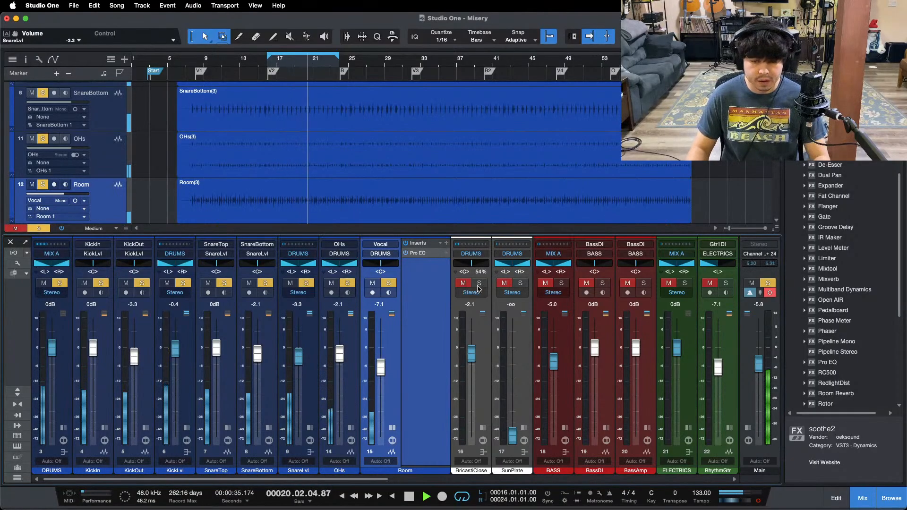
Solo the BricastiClose return along with the drums and set its fader to 0 dB
alt+click(470, 365)
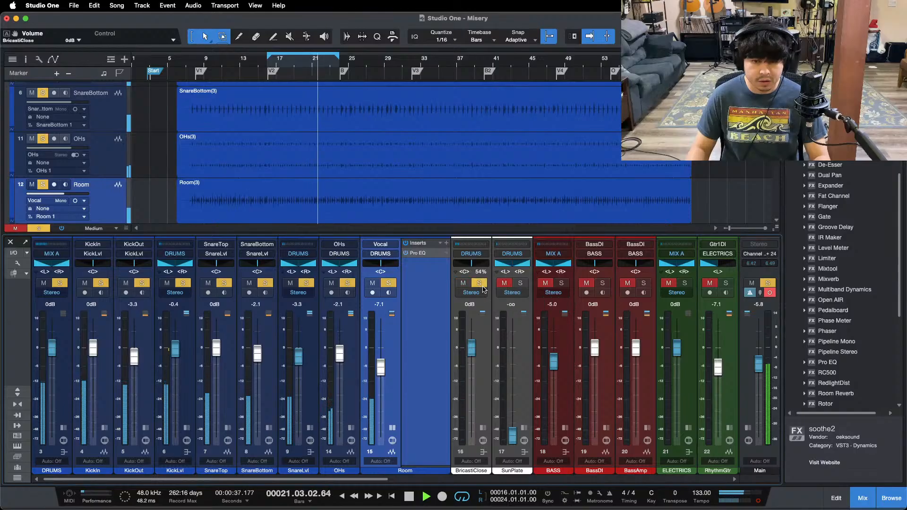
drag(470, 354, 471, 352)
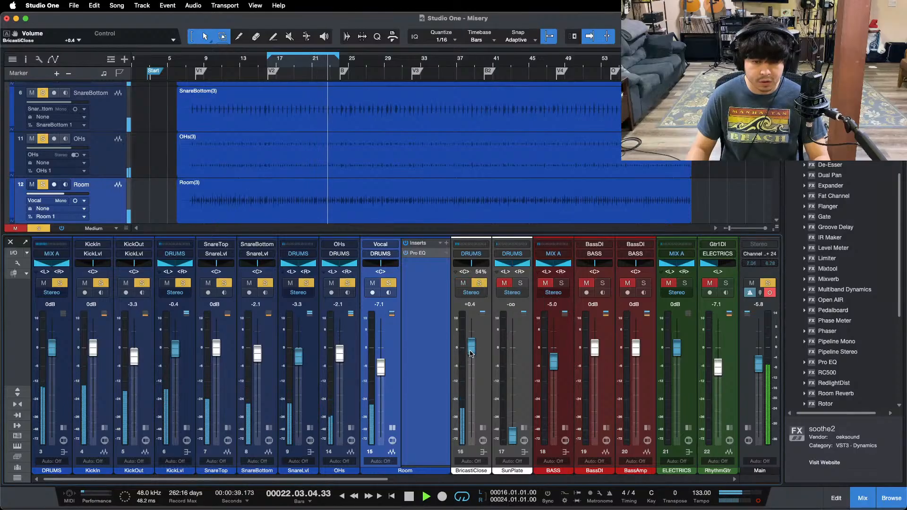
super+click(471, 353)
Look at the BricastiClose return's Open AIR reverb settings, then collapse the BricastiClose and Room inserts
click(483, 429)
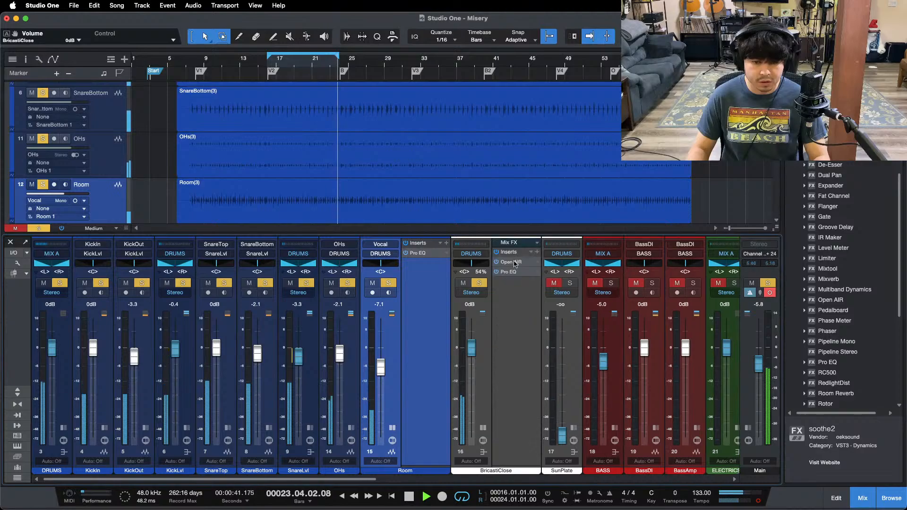
click(513, 264)
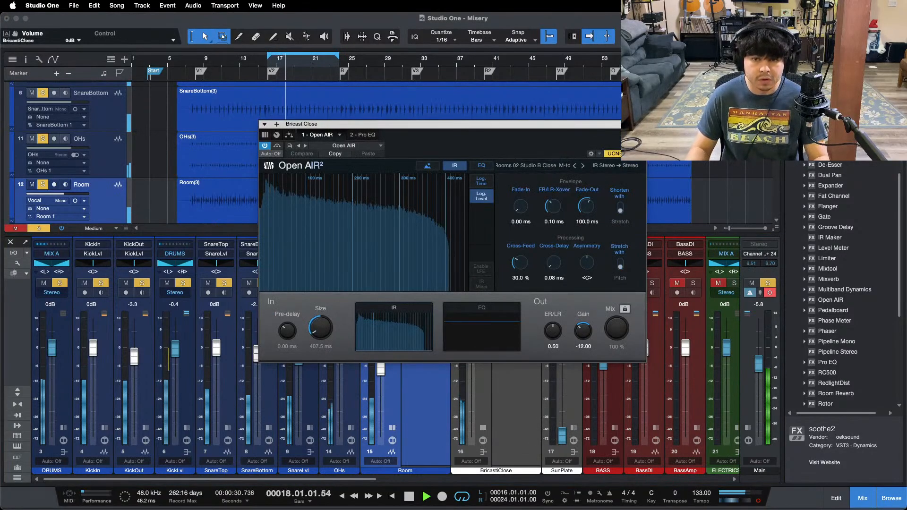
click(641, 123)
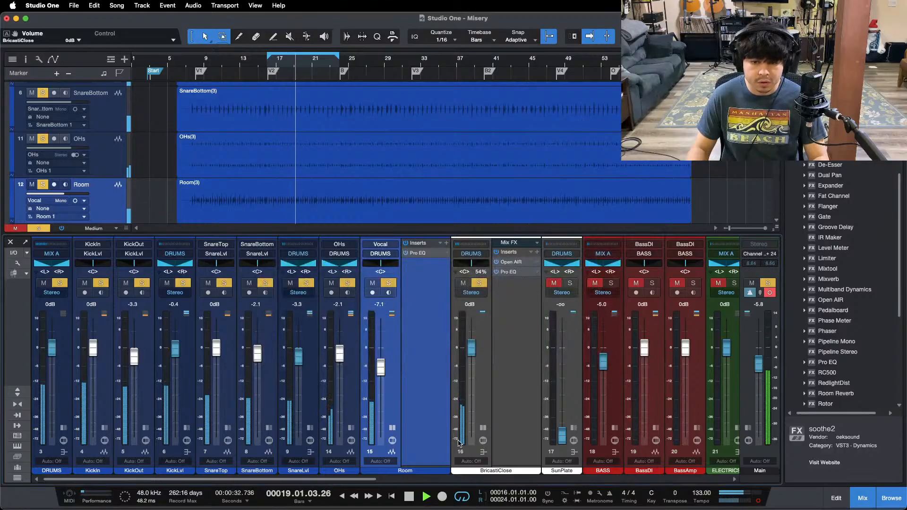
click(392, 428)
click(433, 428)
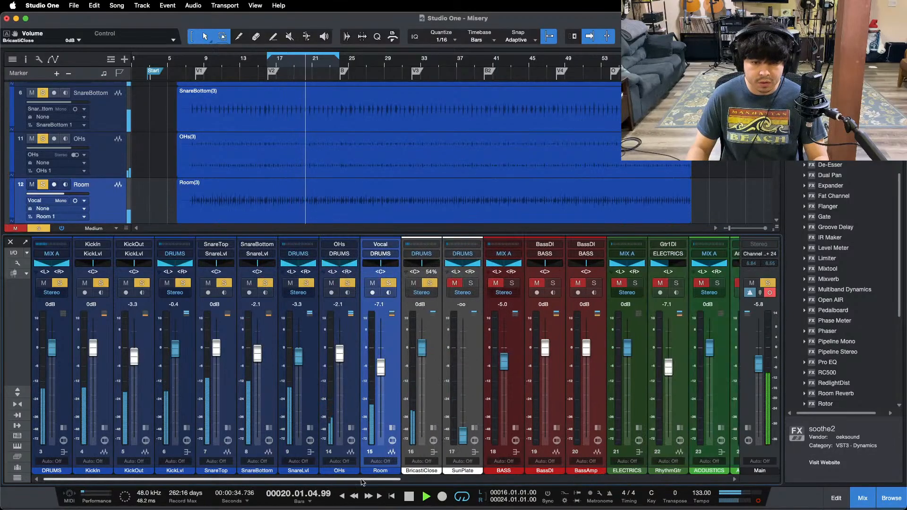
Clear all solos and try the BricastiClose fader at +0.4 dB in the full mix before returning it to 0 dB
key(shift+s)
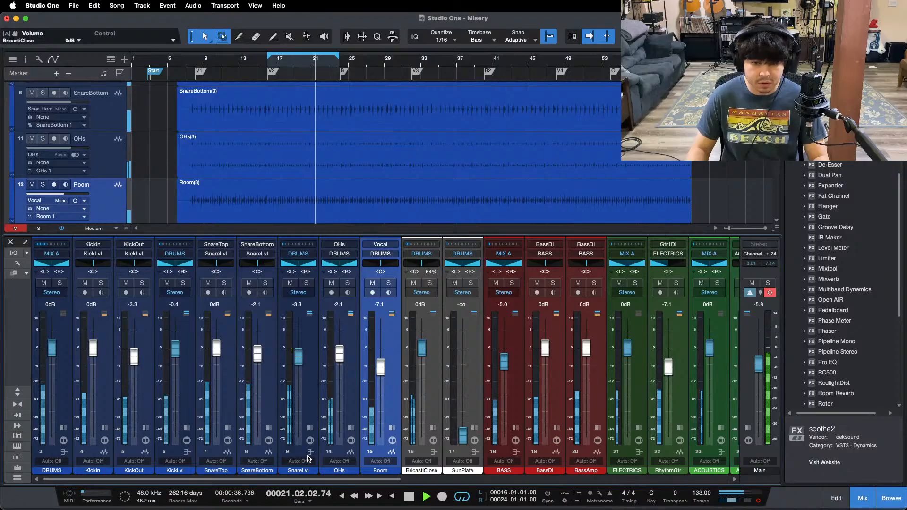
drag(296, 479, 366, 479)
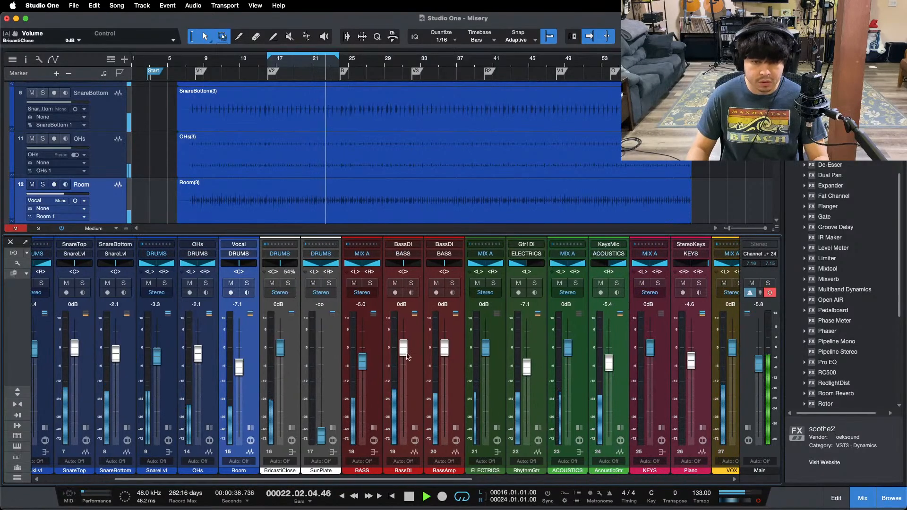
scroll(221, 386, left, 5)
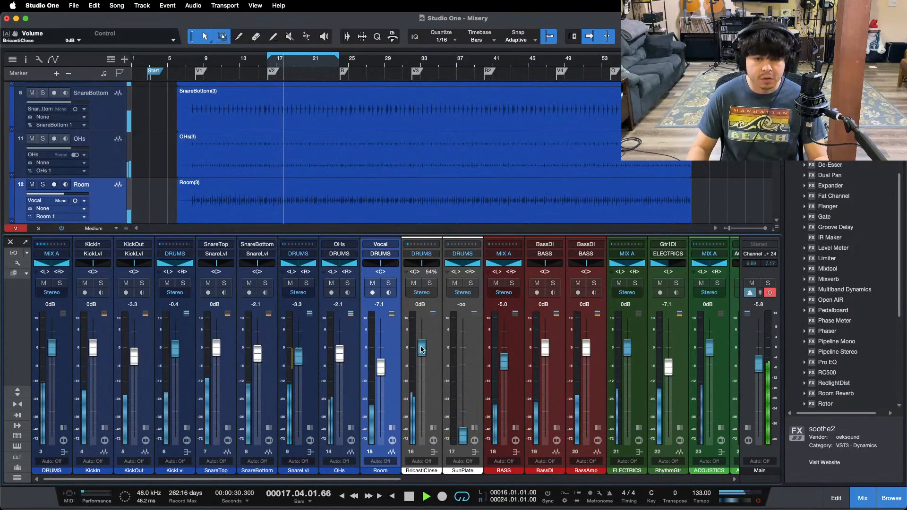
scroll(425, 346, up, 2)
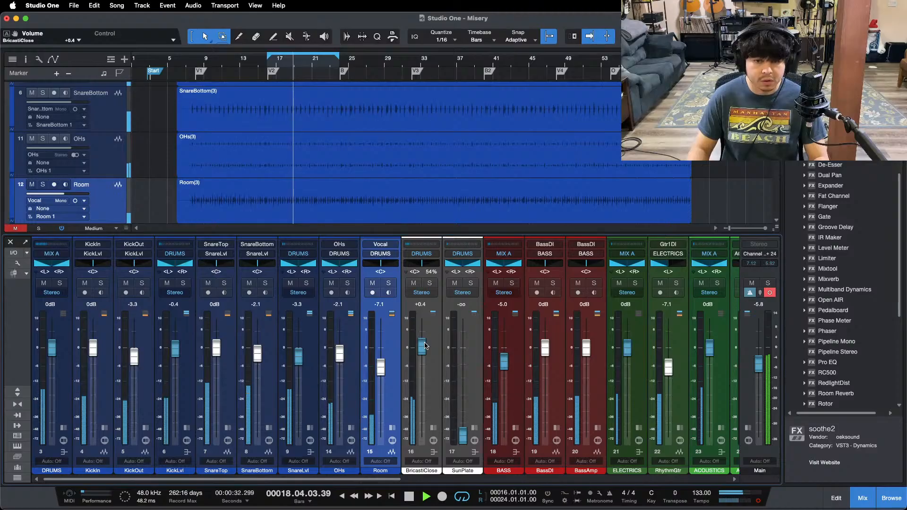
scroll(424, 346, down, 2)
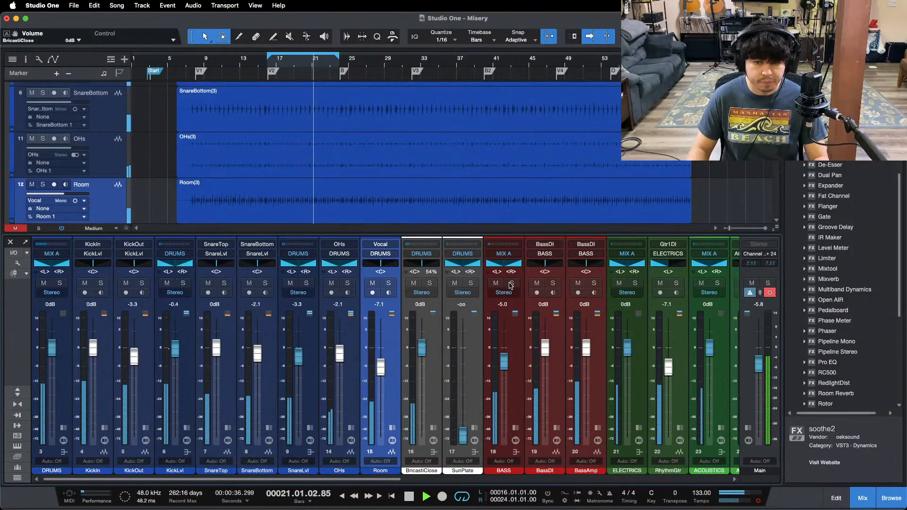
click(497, 503)
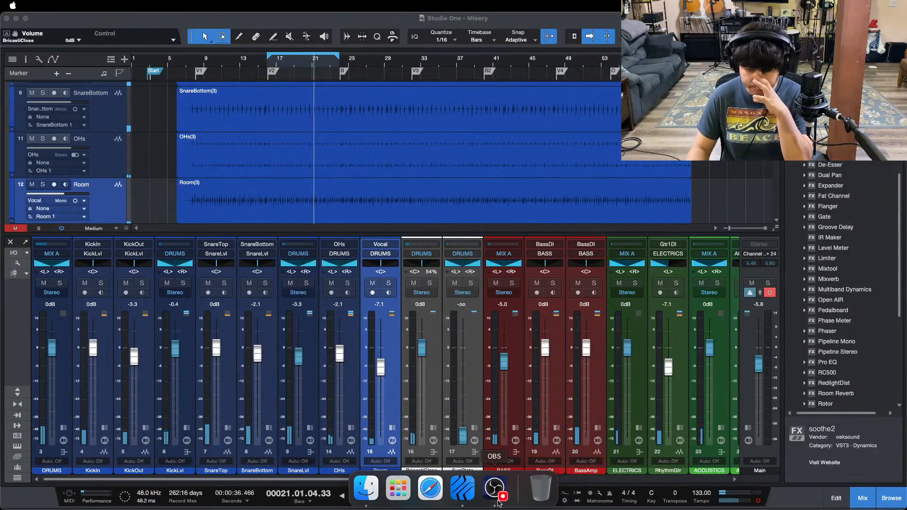
click(703, 465)
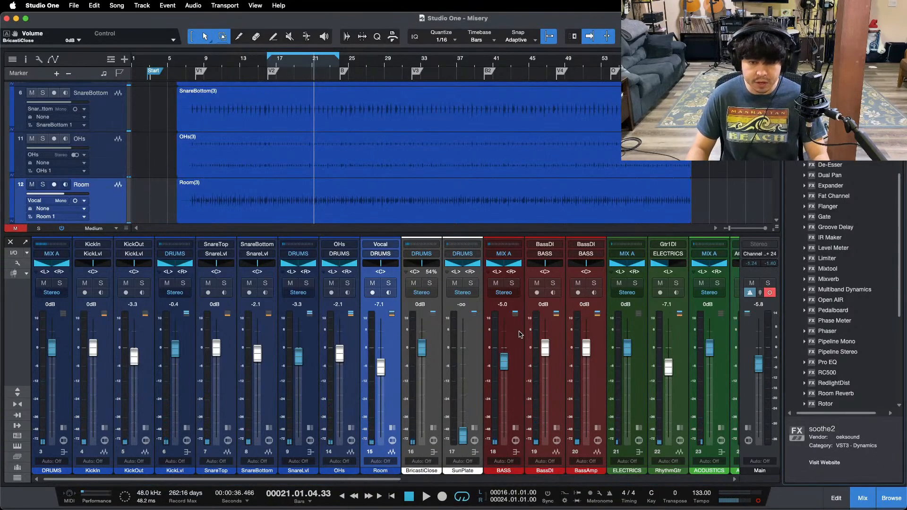
click(478, 352)
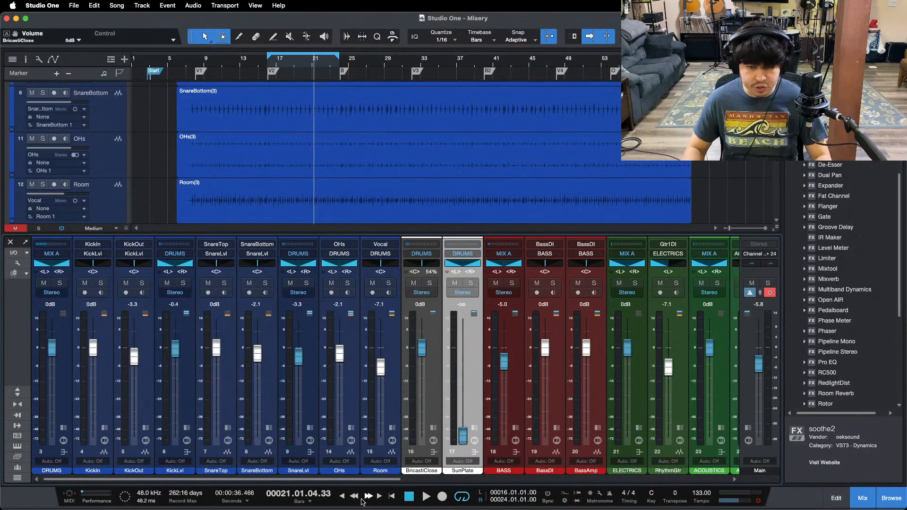
Solo the BASS bus and start playback shortly before the V2 marker
drag(333, 480, 405, 480)
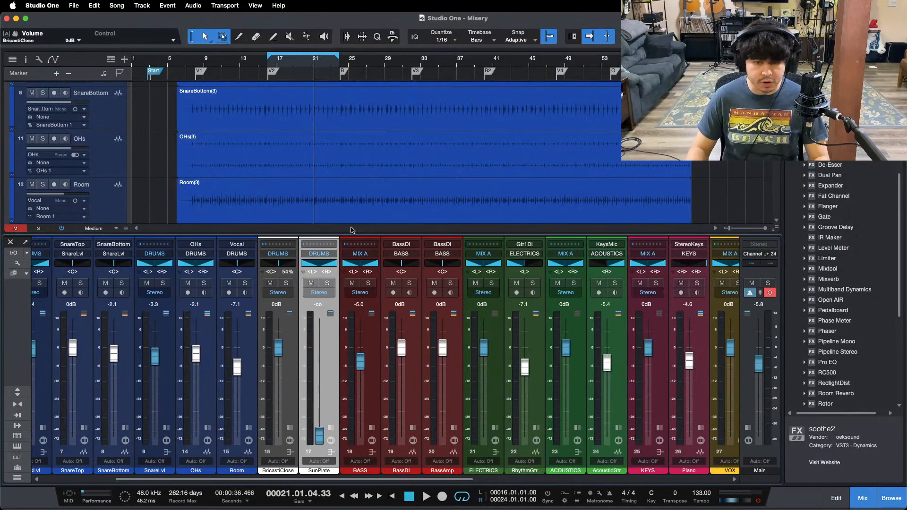
drag(301, 69, 445, 95)
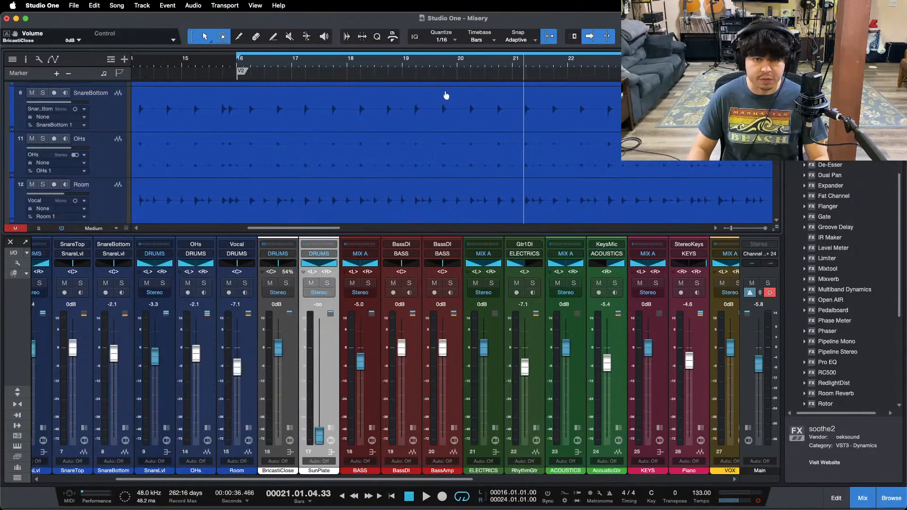
scroll(450, 161, down, 5)
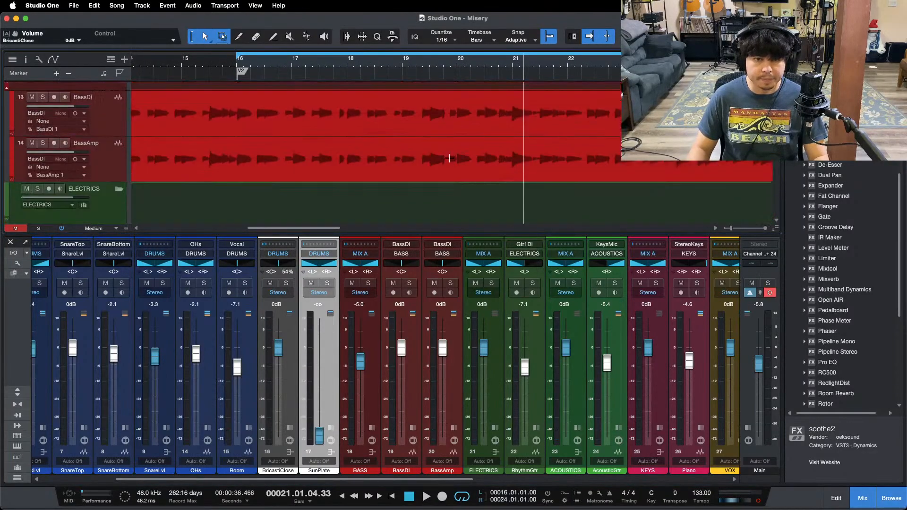
drag(415, 68, 486, 19)
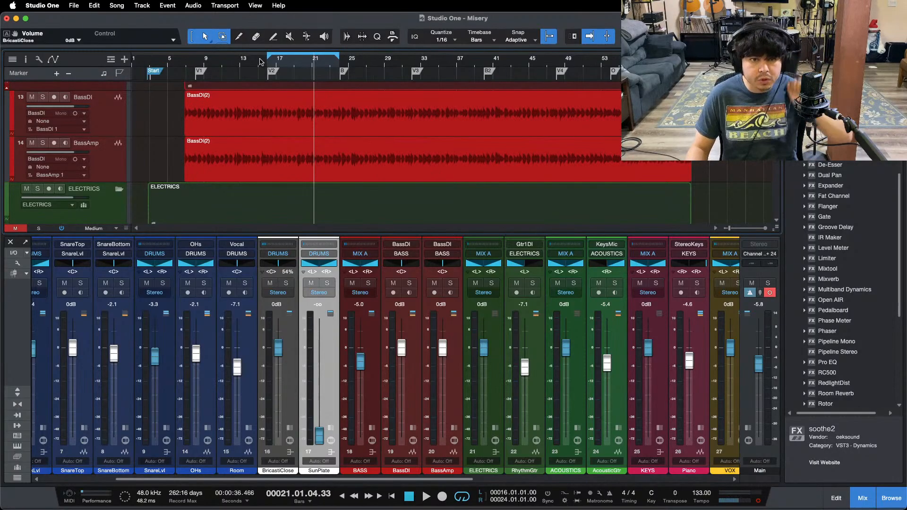
drag(261, 58, 242, 71)
click(370, 284)
key(space)
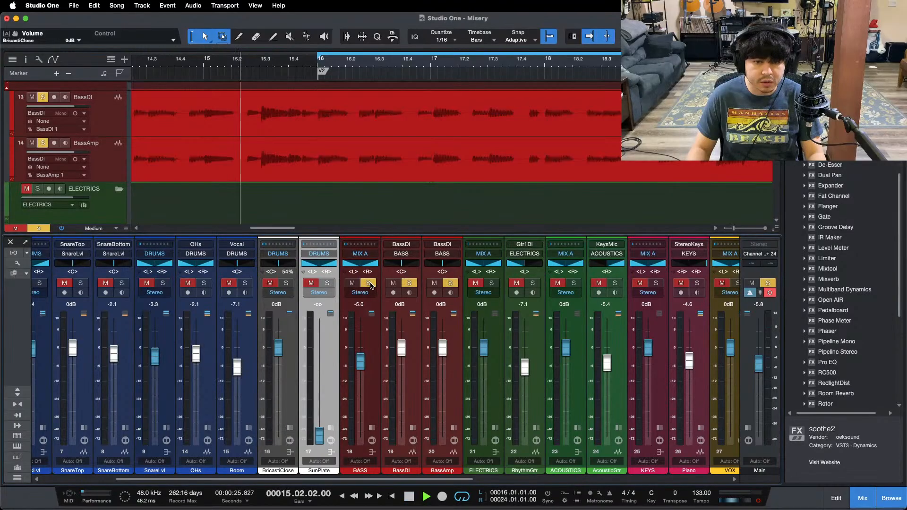
Save the song and open the first Pro EQ in the BASS bus's inserts
click(239, 65)
drag(239, 65, 318, 16)
drag(304, 65, 359, 90)
key(super+s)
click(371, 427)
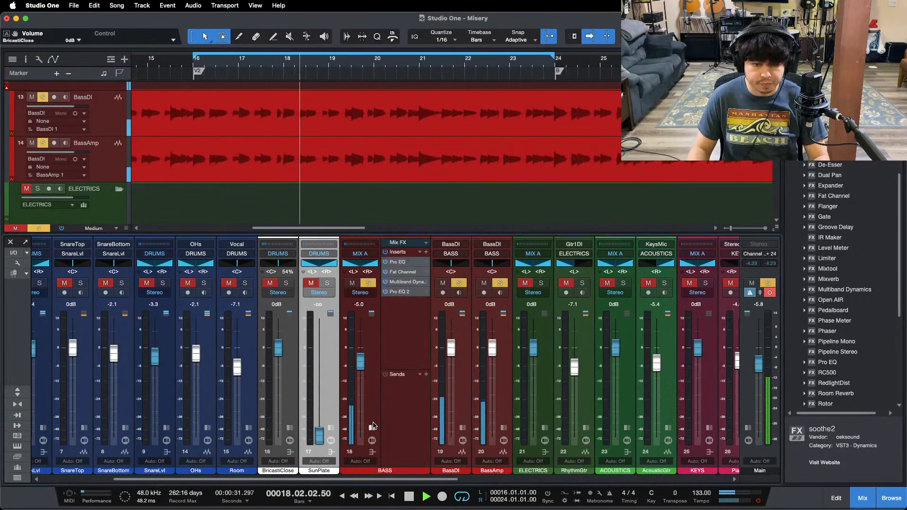
click(386, 357)
key(super+s)
click(404, 263)
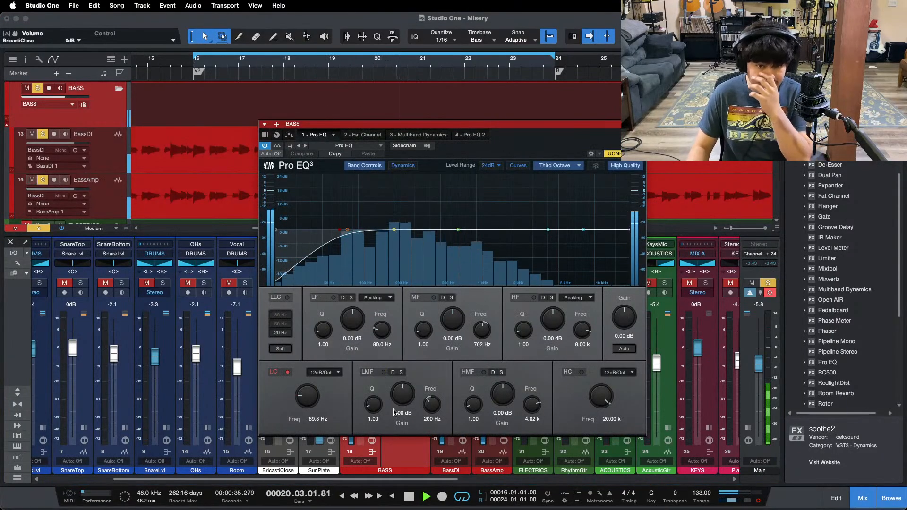
Cut the Pro EQ's LMF band at 200 Hz by 7.20 dB while replaying the bass from the V2 marker
drag(402, 395, 404, 398)
scroll(406, 394, down, 9)
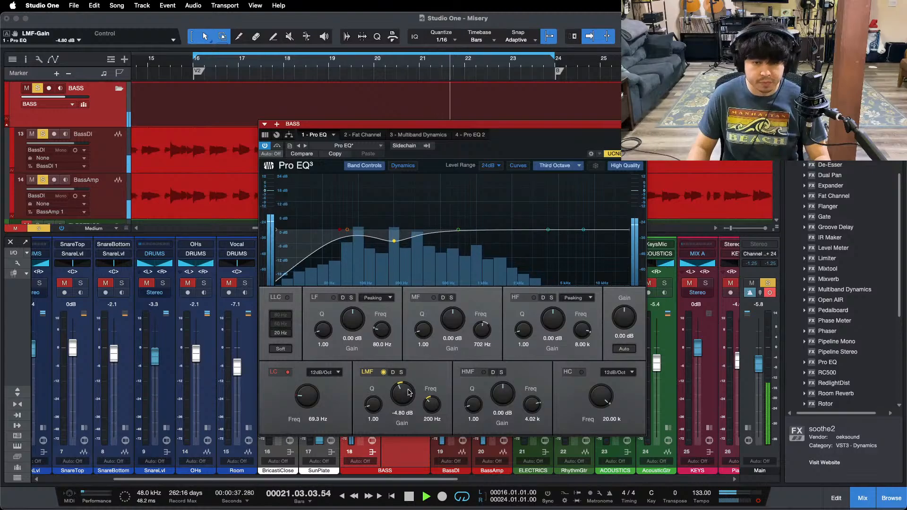
key(KP_1)
scroll(409, 392, down, 1)
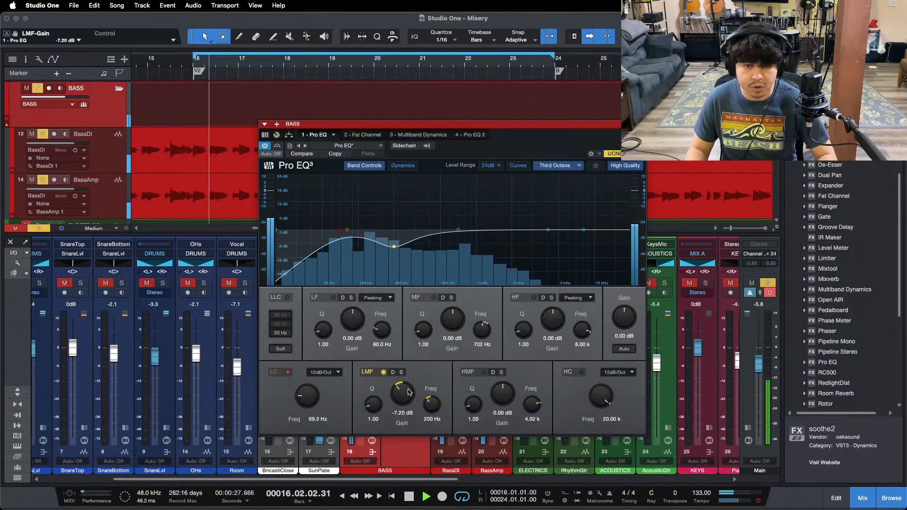
Reset the BASS bus fader to 0 dB and deepen the Pro EQ's LMF cut to -8.16 dB
drag(532, 125, 682, 115)
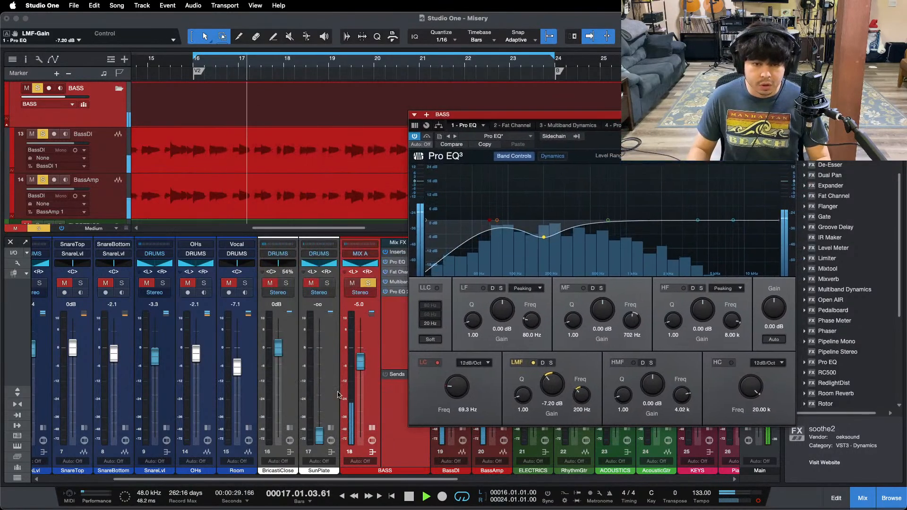
super+click(361, 362)
drag(560, 367, 420, 397)
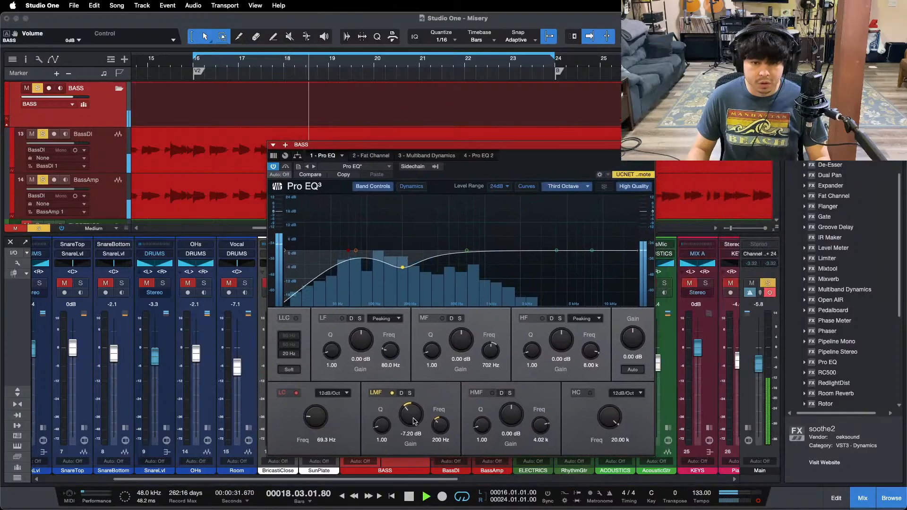
scroll(414, 418, down, 2)
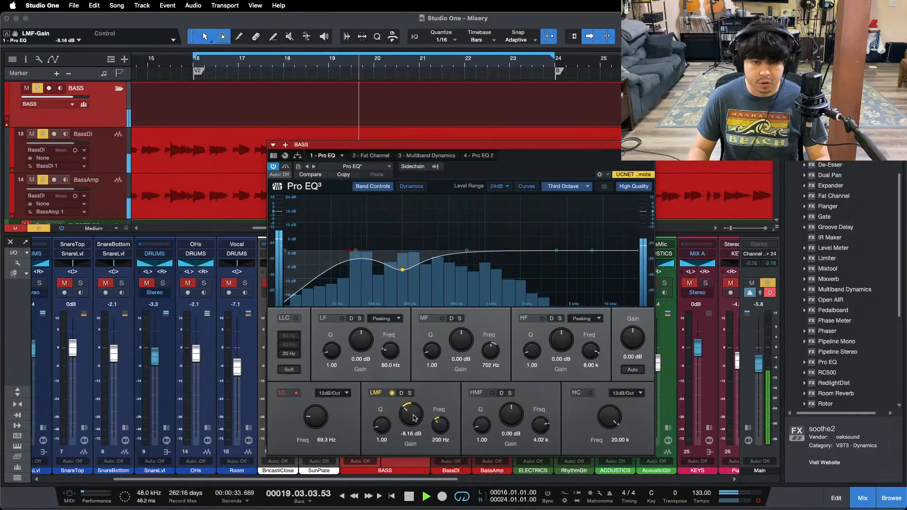
Enable the Fat Channel's FET compressor on the BASS bus with input at -16.24 dB and output at -26.32 dB
click(373, 156)
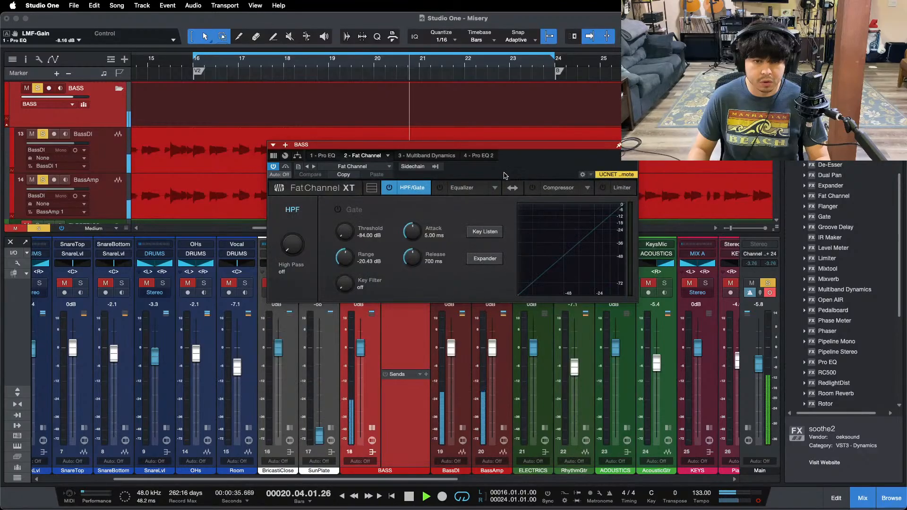
drag(456, 190, 497, 218)
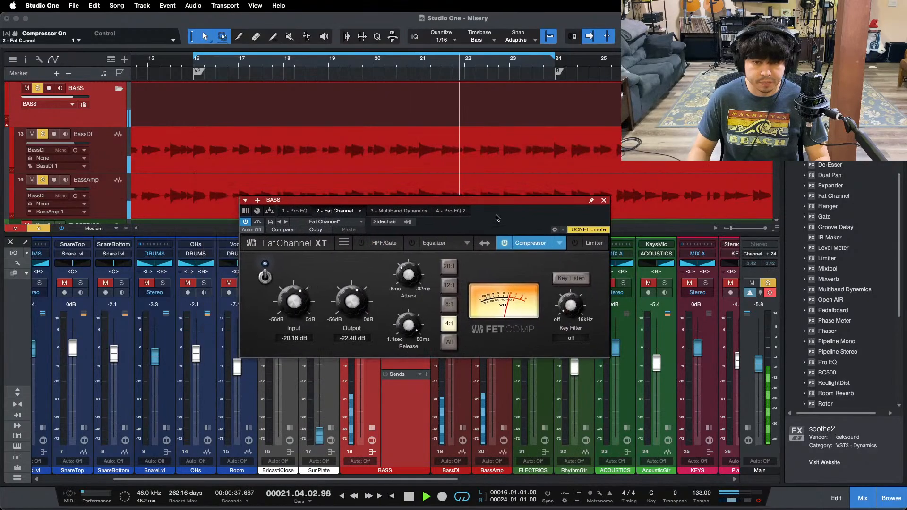
drag(289, 303, 299, 303)
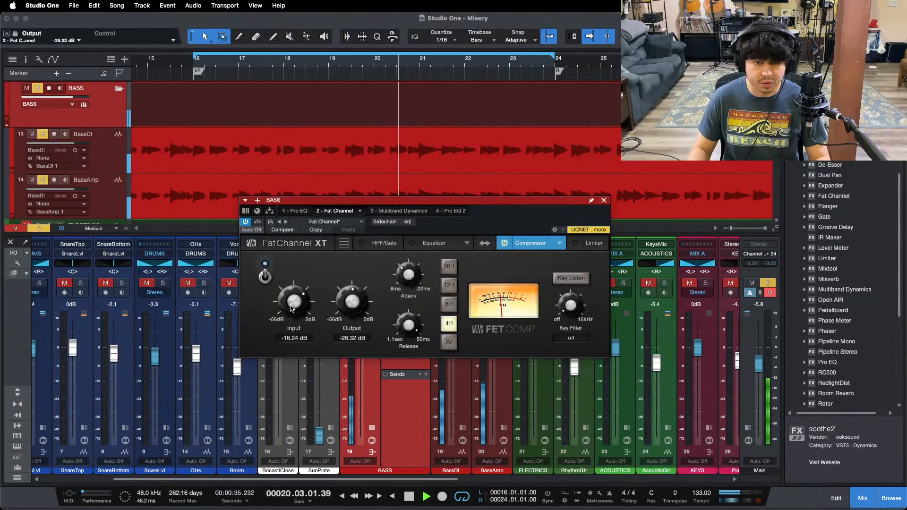
key(space)
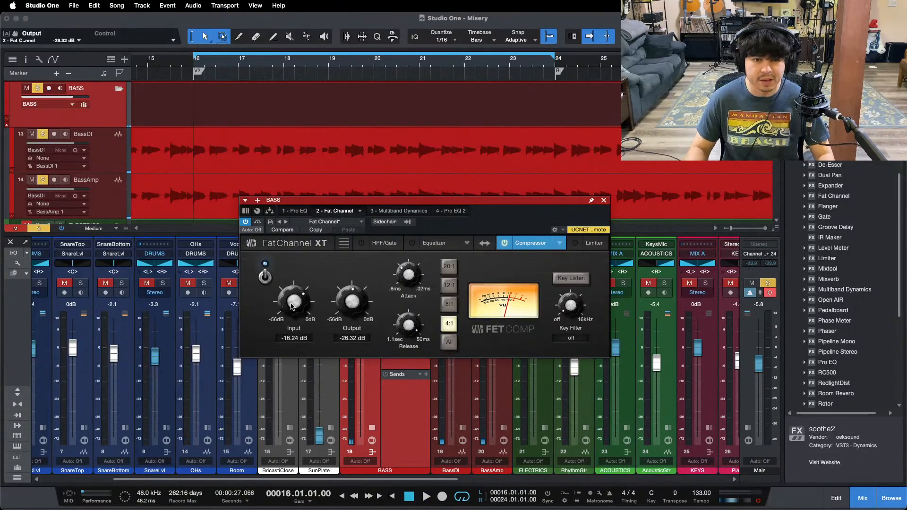
Replay the bass around the V2 marker and set the FET compressor's input to -14.56 dB and output to -28.00 dB
key(space)
scroll(292, 300, up, 1)
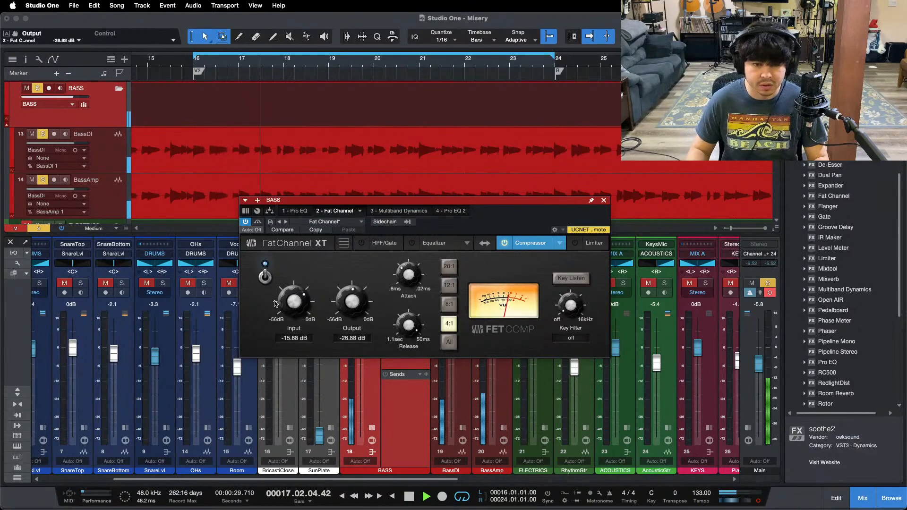
scroll(351, 304, down, 1)
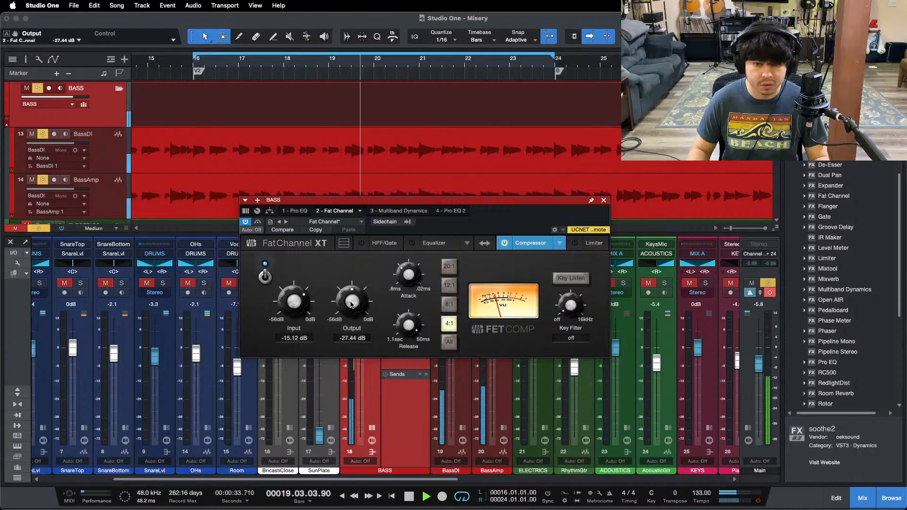
drag(259, 61, 417, 58)
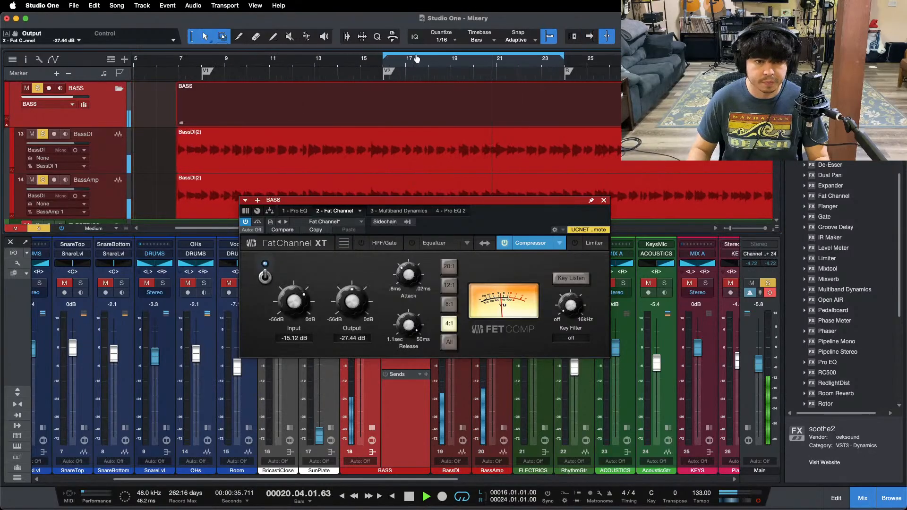
click(365, 62)
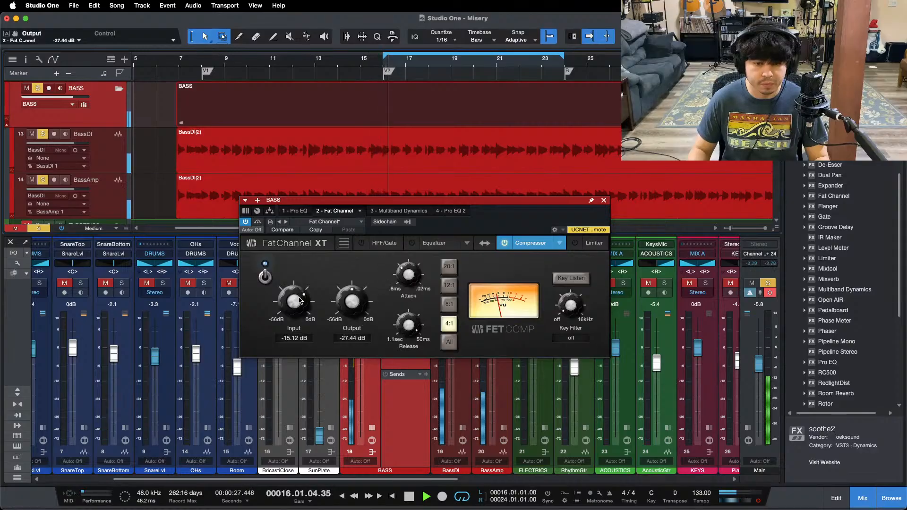
scroll(299, 300, up, 1)
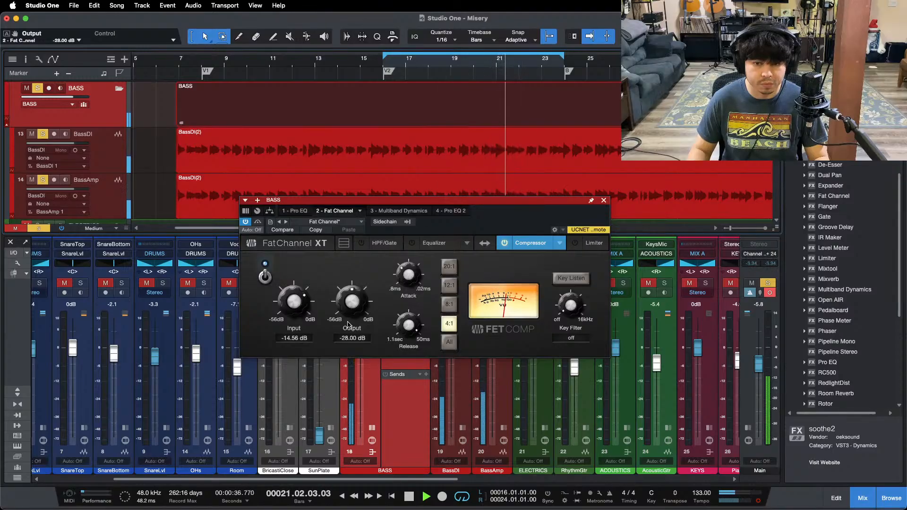
Return to the BASS bus's first Pro EQ and boost the MF band by 2.40 dB at 693 Hz
click(294, 211)
drag(514, 220, 515, 169)
drag(436, 253, 405, 220)
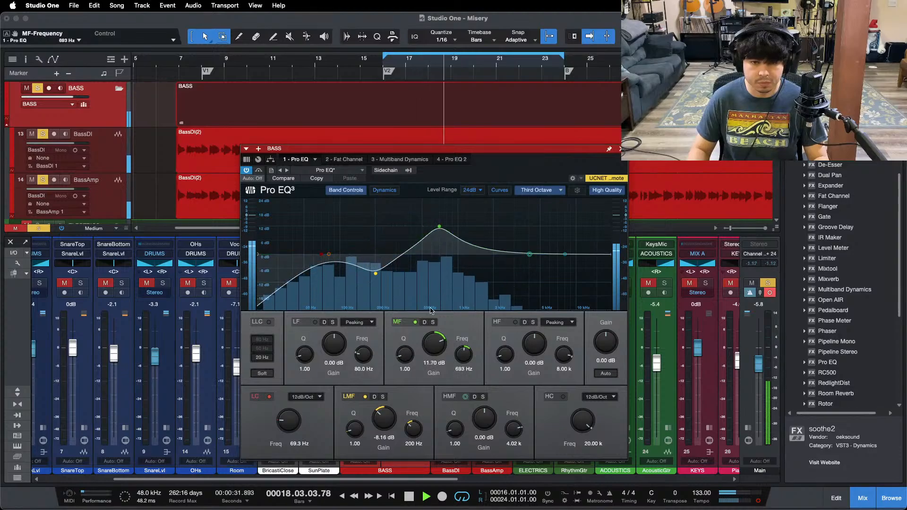
alt+click(430, 350)
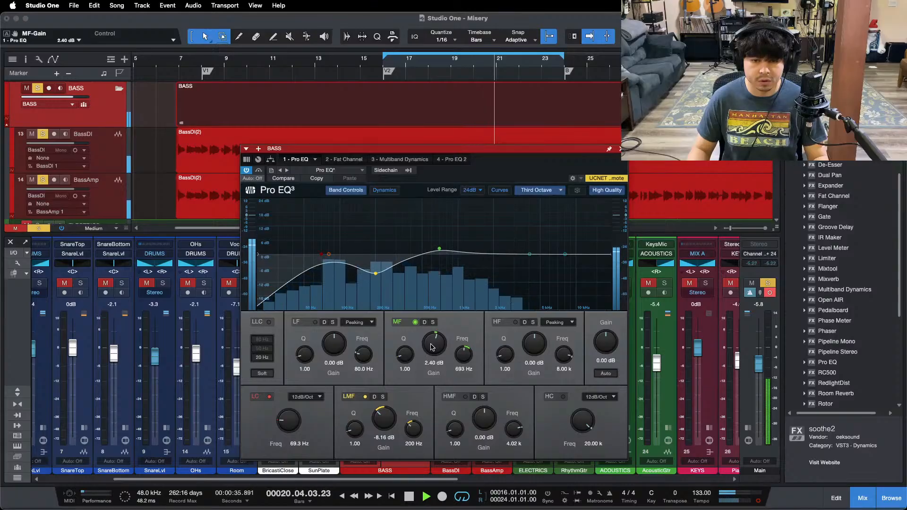
Boost the Pro EQ's HMF band by 8.64 dB at 3.99 kHz
drag(530, 254, 530, 226)
alt+click(482, 416)
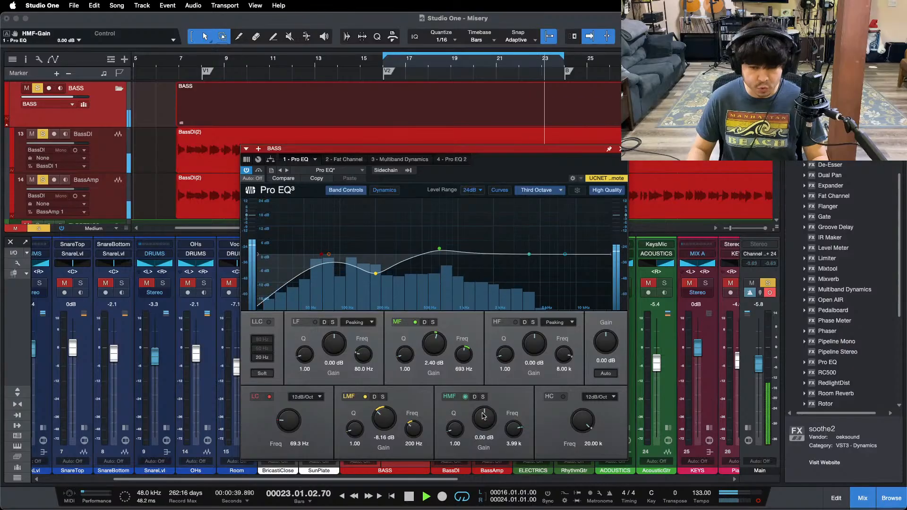
scroll(482, 416, up, 2)
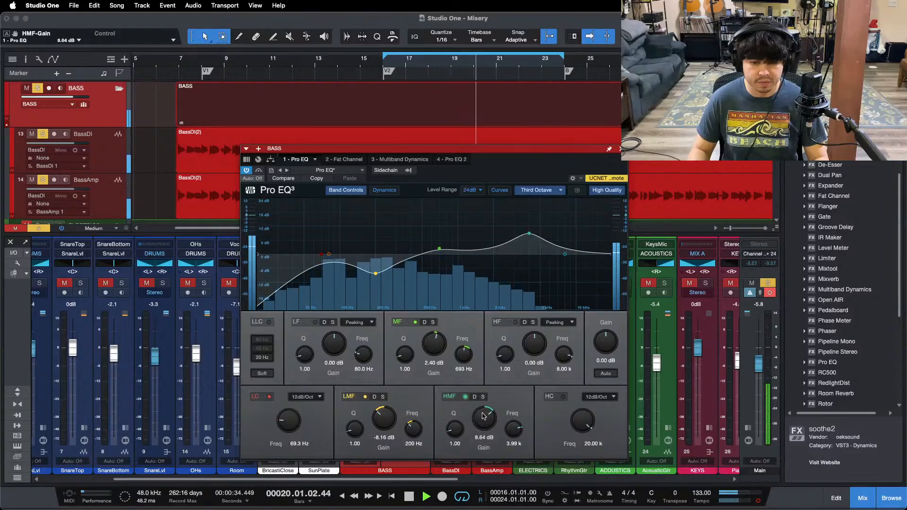
In Multiband Dynamics, solo the L band, set its low threshold to -32.28 dB and gain to 0.72 dB, and compare it with the band bypassed
click(428, 161)
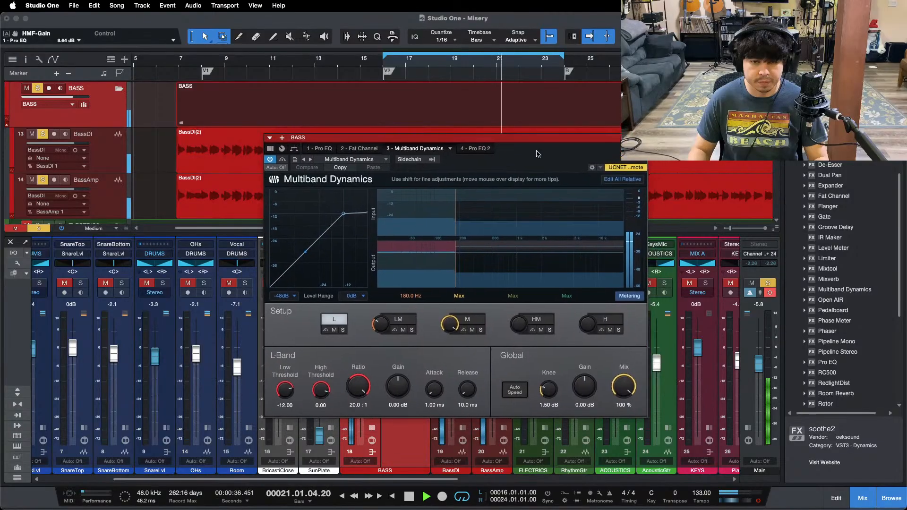
click(343, 330)
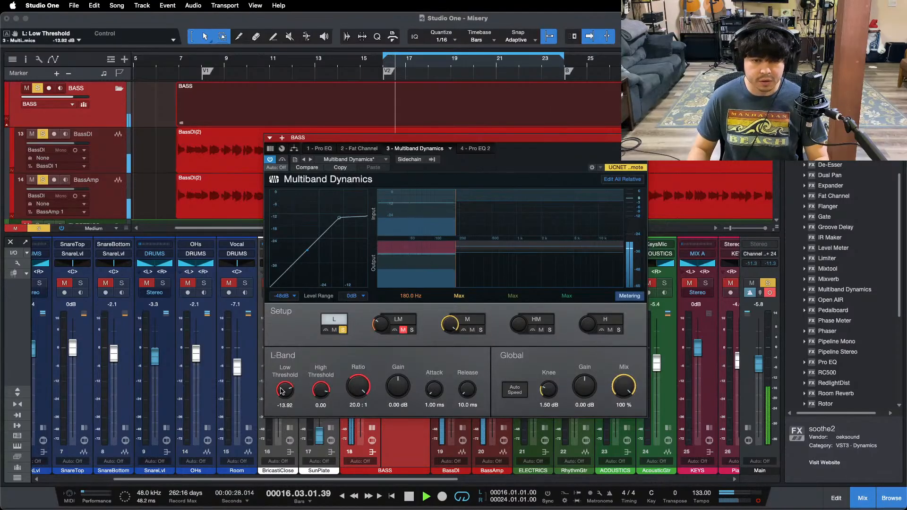
drag(284, 396, 281, 391)
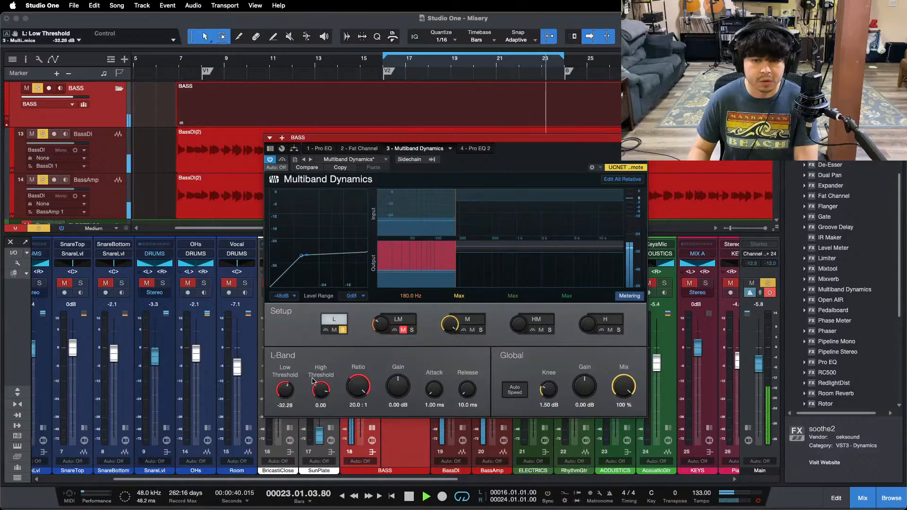
drag(390, 388, 390, 388)
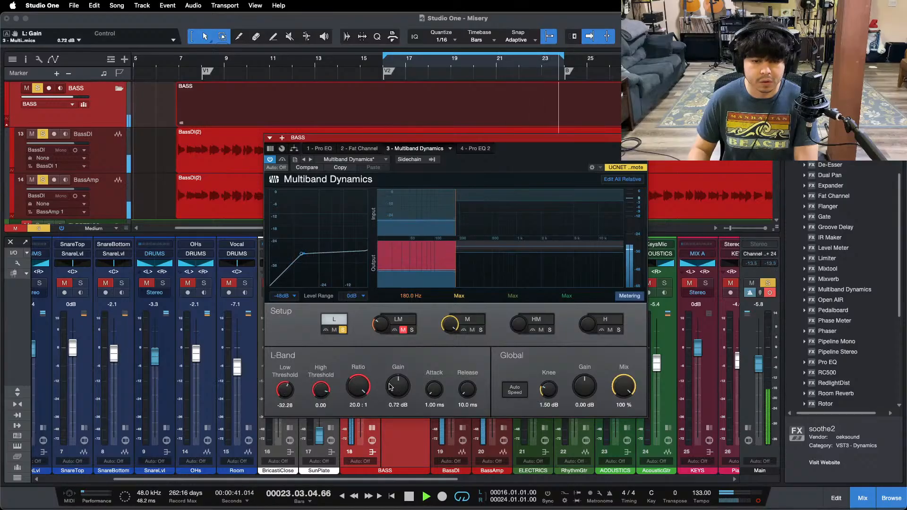
click(326, 333)
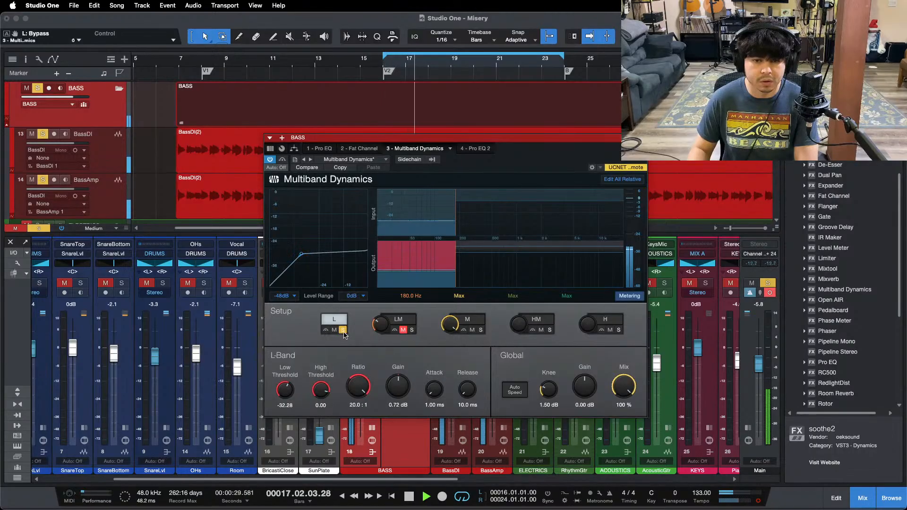
Solo the LM band instead and set its ratio to 20:1 and release to 10 ms
click(412, 330)
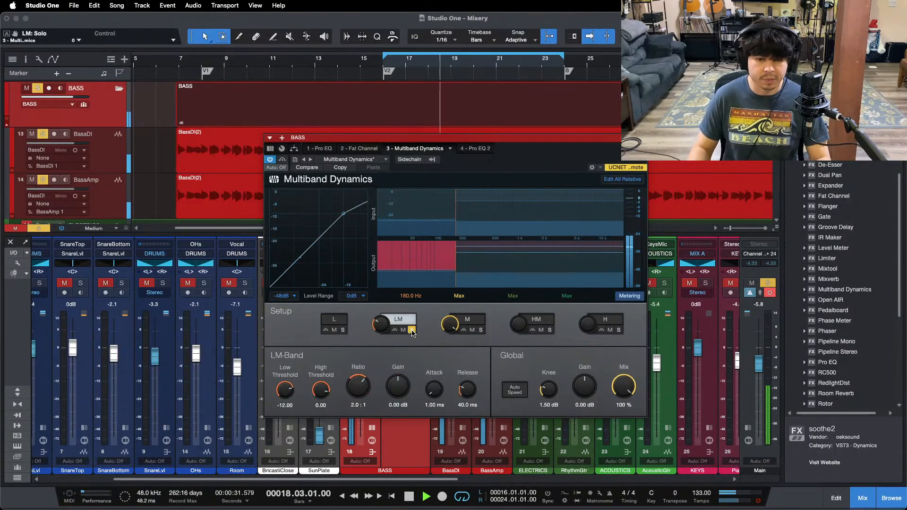
drag(359, 388, 476, 480)
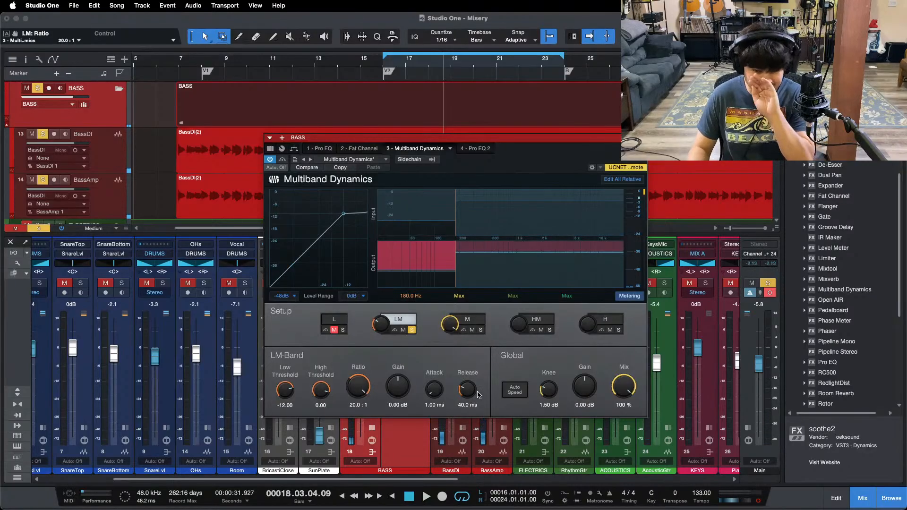
key(space)
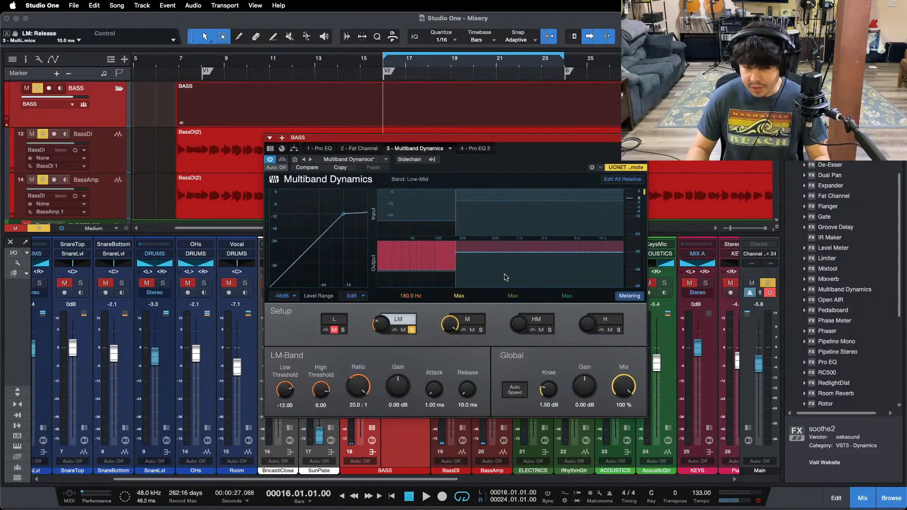
Lower the LM band's low threshold to -23.64 dB during playback, toggling the band's solo off and on again
key(space)
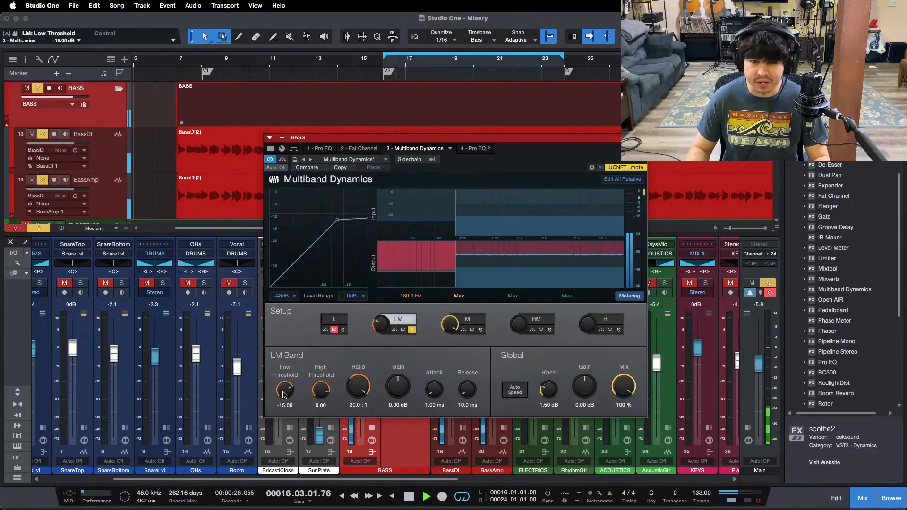
drag(285, 388, 285, 393)
scroll(284, 394, down, 6)
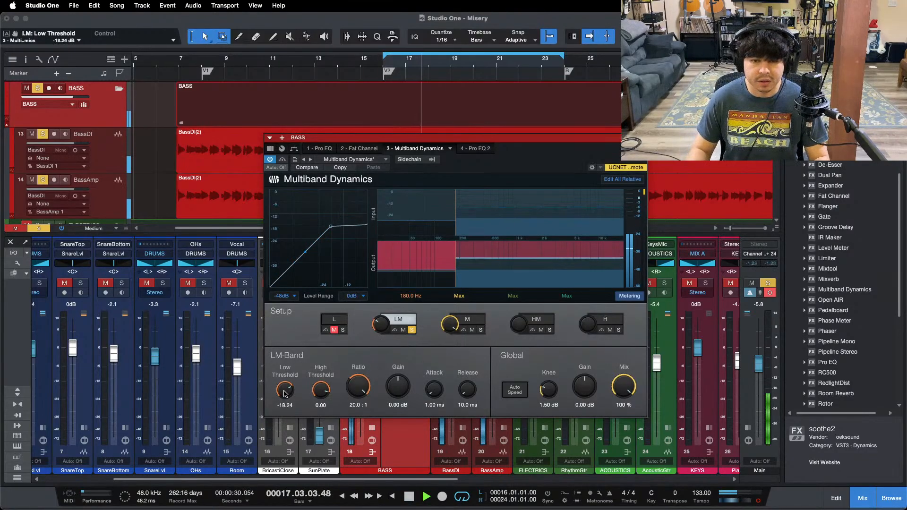
scroll(284, 394, down, 4)
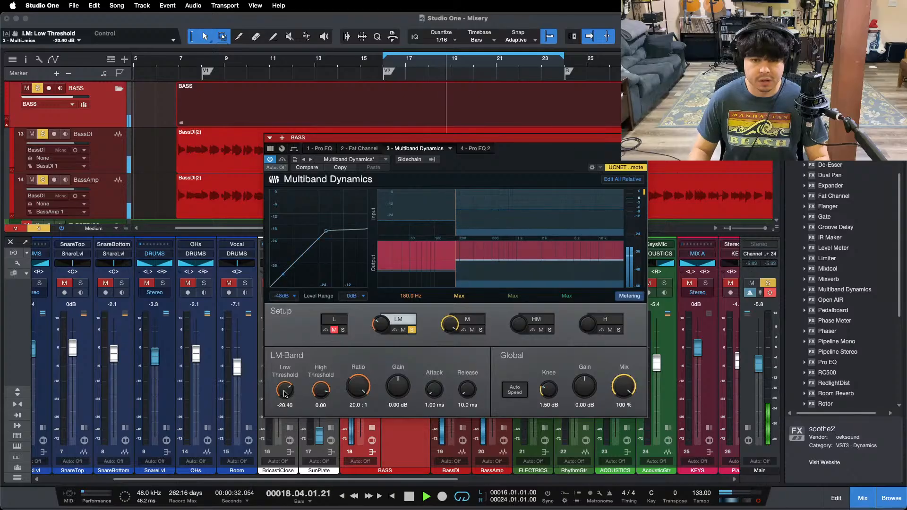
key(space)
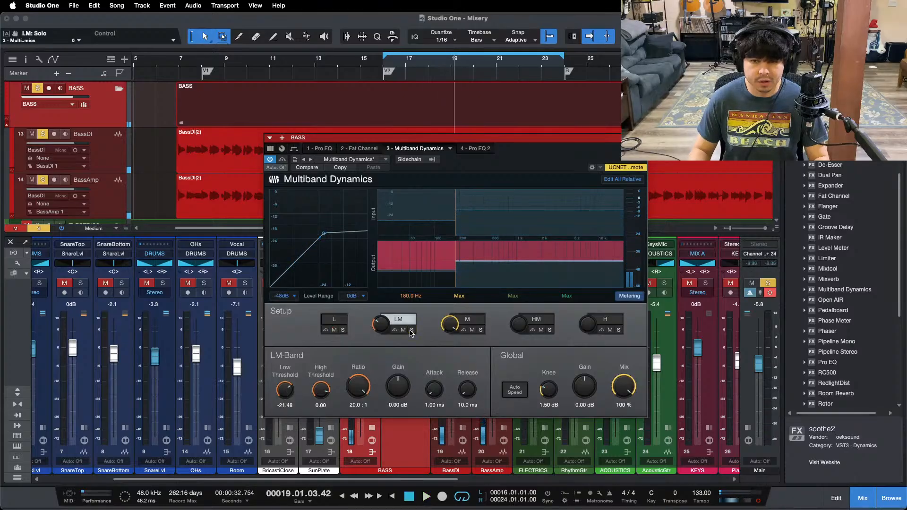
click(411, 330)
key(space)
scroll(285, 391, down, 2)
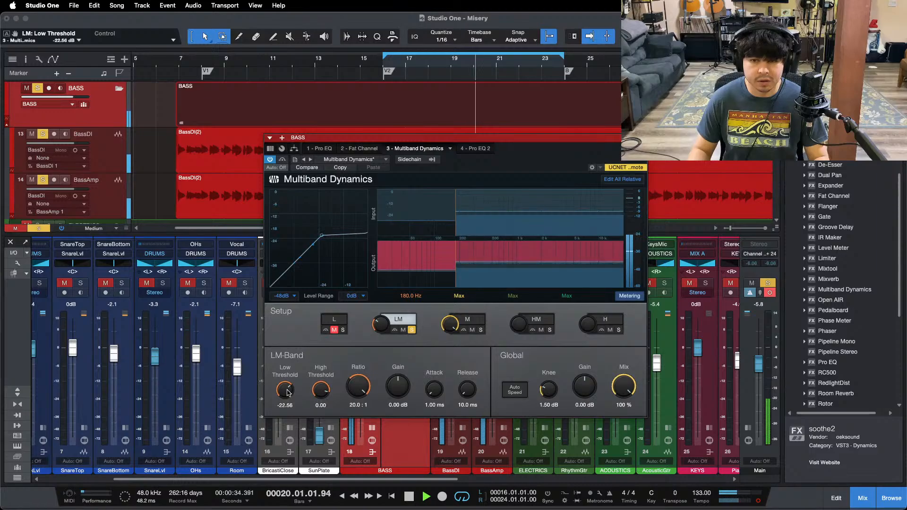
scroll(287, 393, down, 2)
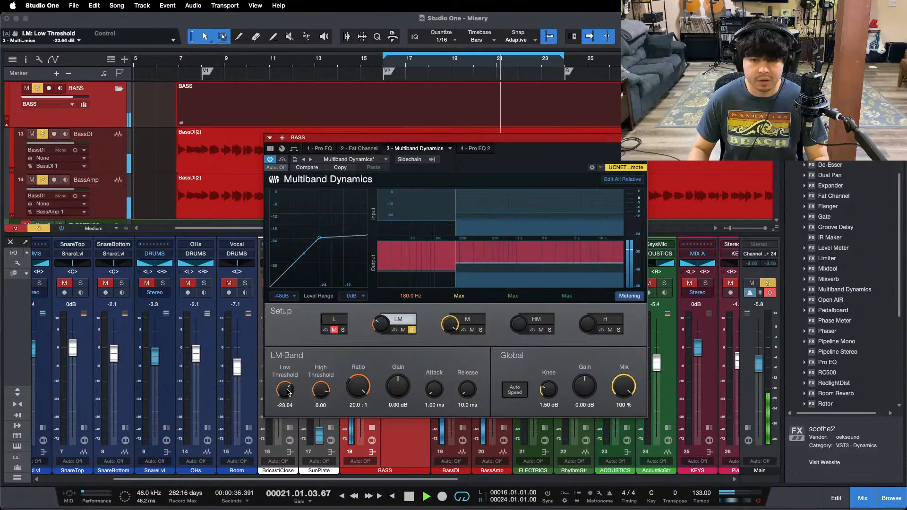
Replay the bass from just before the V2 marker and raise the LM band's low threshold to -22.56 dB
key(KP_1)
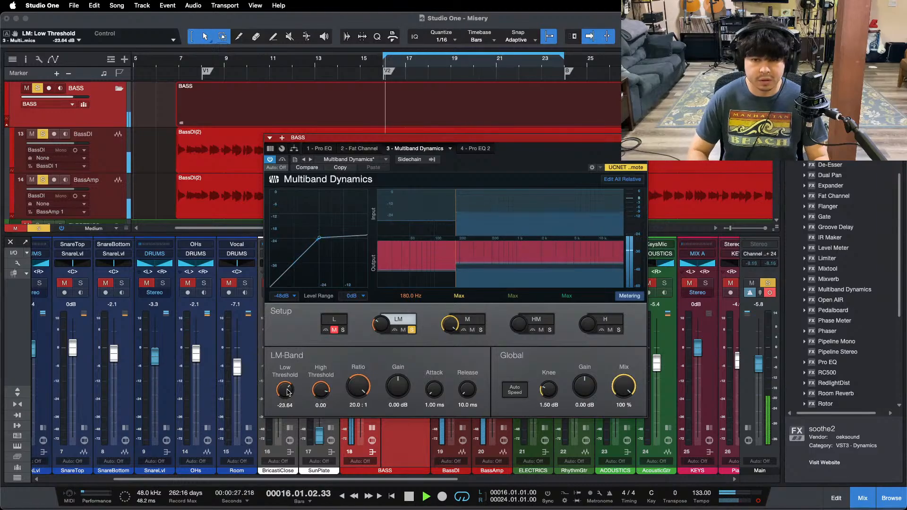
click(367, 58)
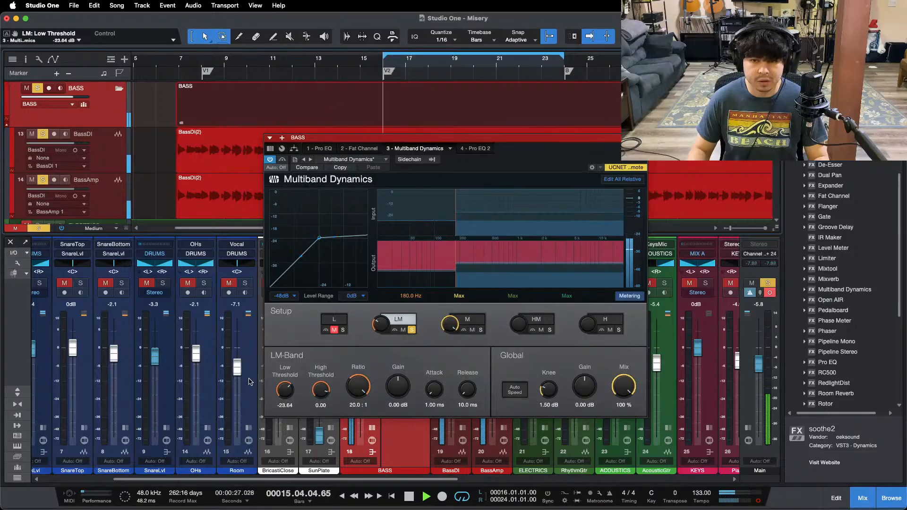
scroll(282, 394, up, 2)
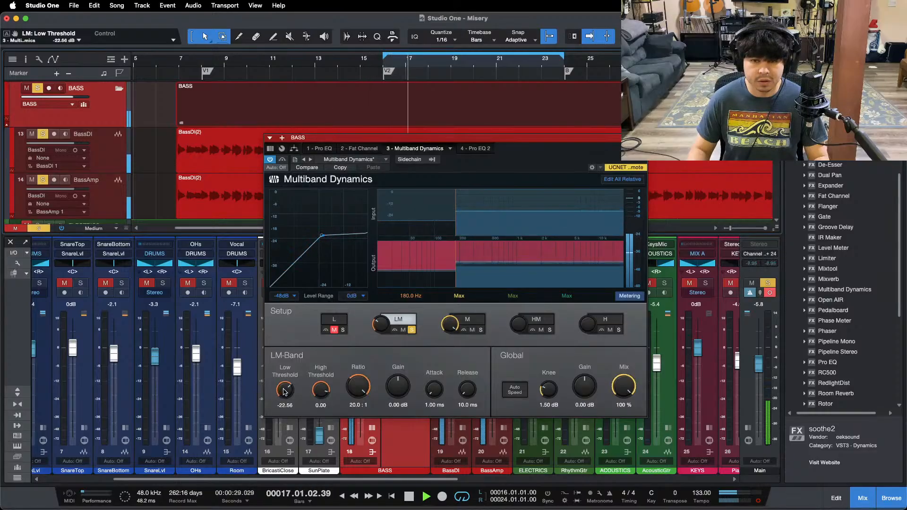
Try the LM band's low threshold at -23.64 dB, restore it to -22.56 dB, and replay with the L mute and LM solo cleared
drag(331, 137, 482, 110)
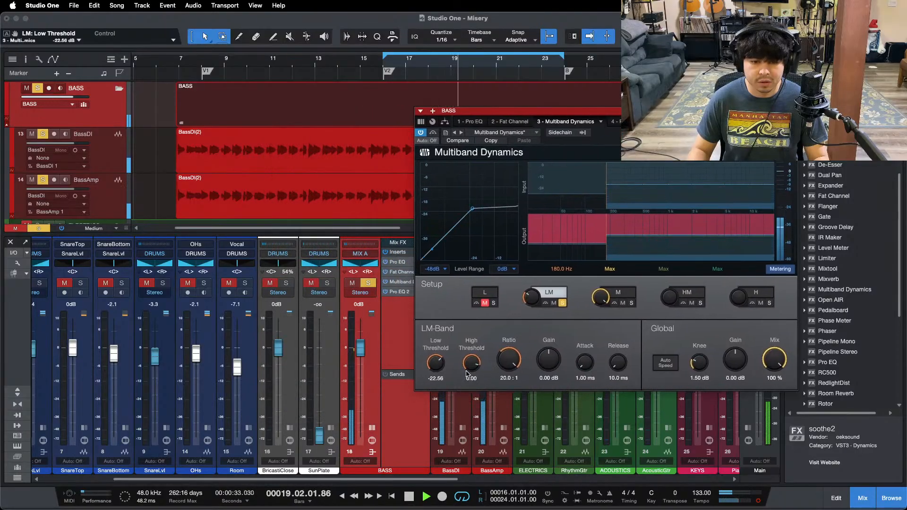
scroll(437, 363, down, 2)
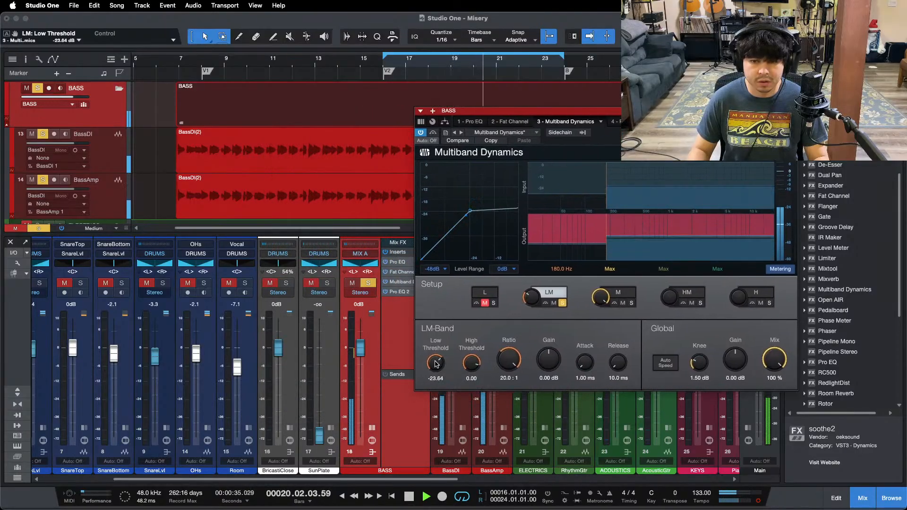
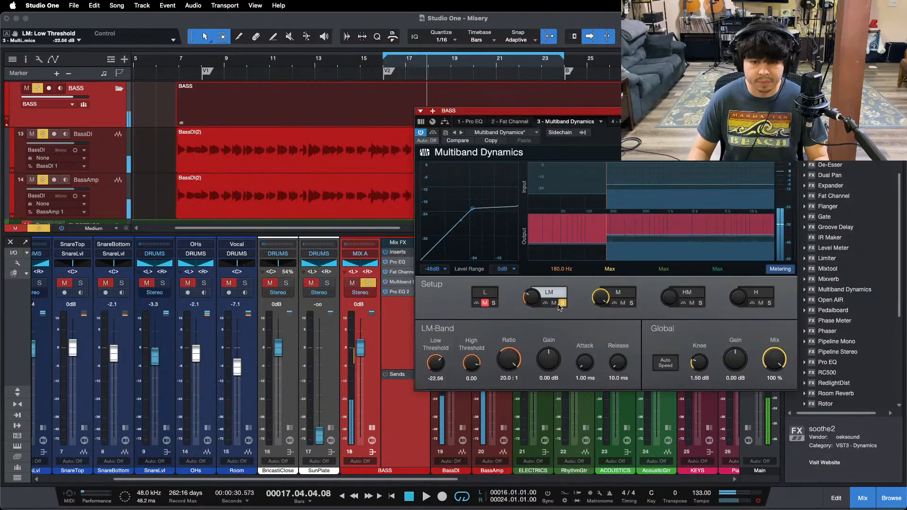
key(space)
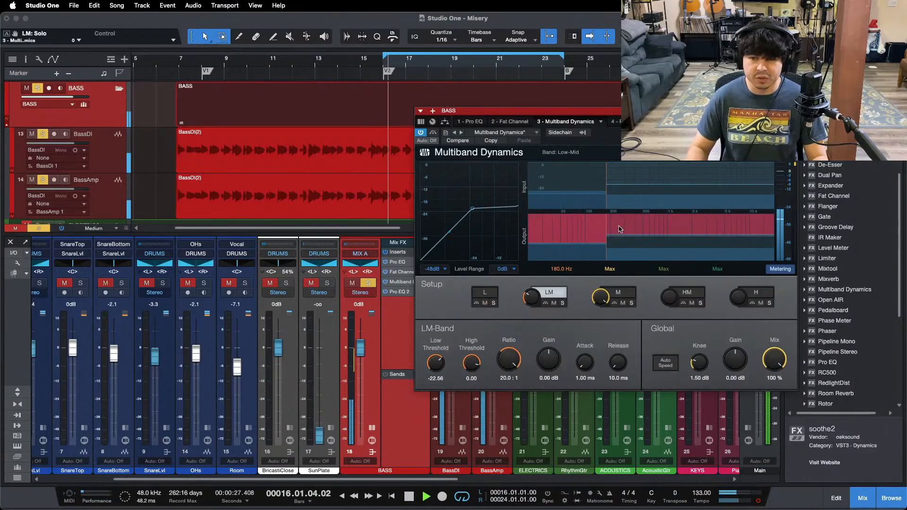
Compare the bass with Multiband Dynamics bypassed and active, and set the LM band's low threshold to -23.64 dB
drag(659, 131, 479, 133)
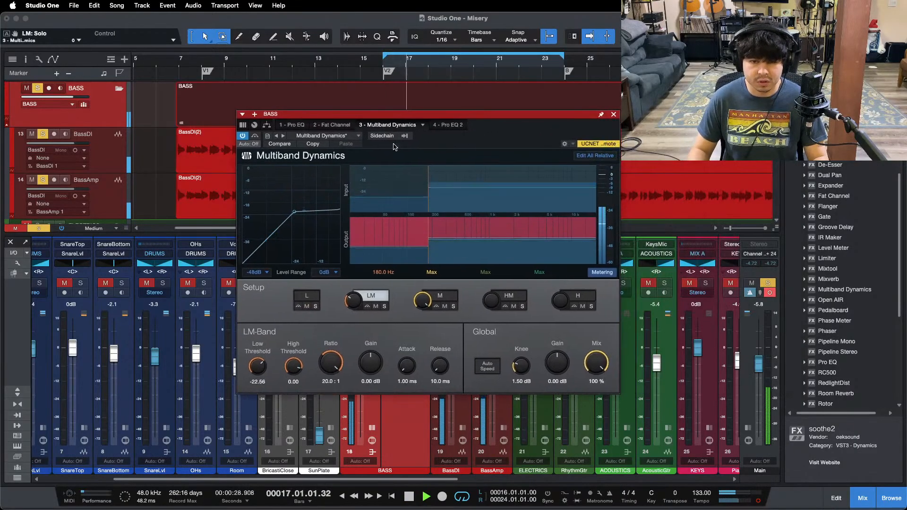
click(255, 136)
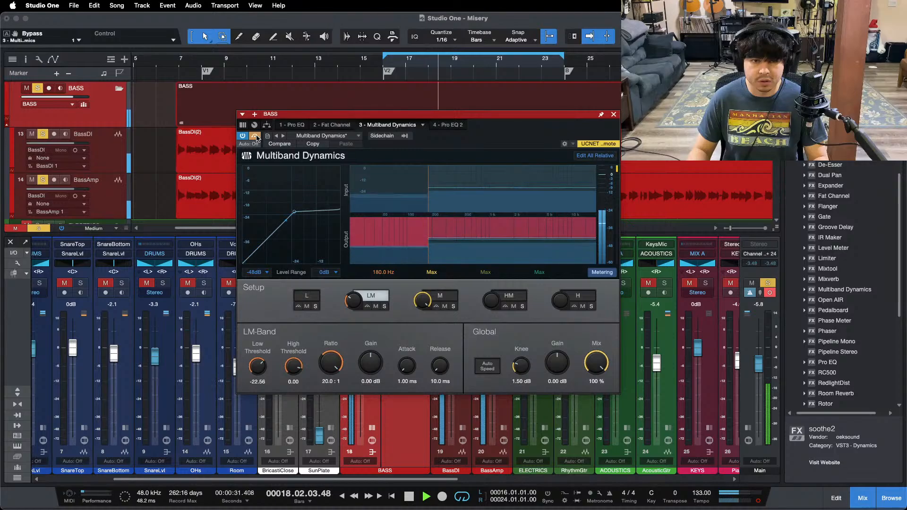
click(447, 125)
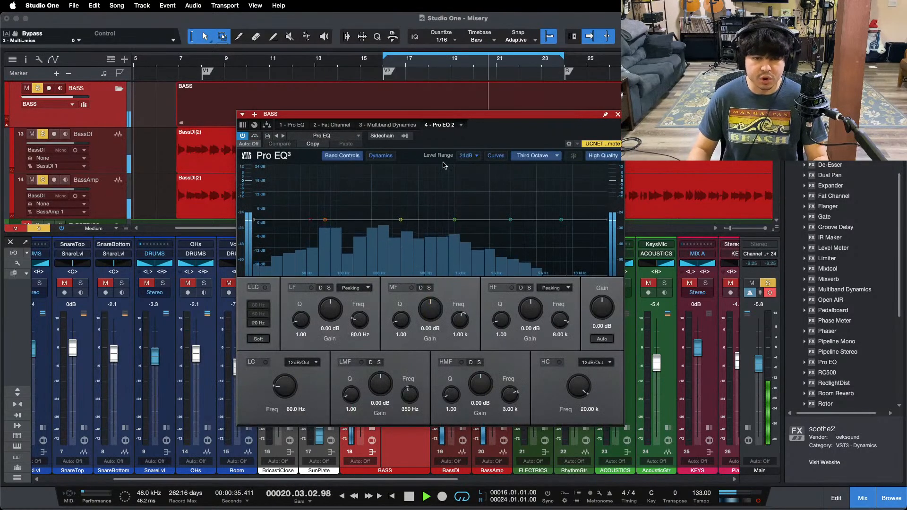
drag(478, 142, 674, 122)
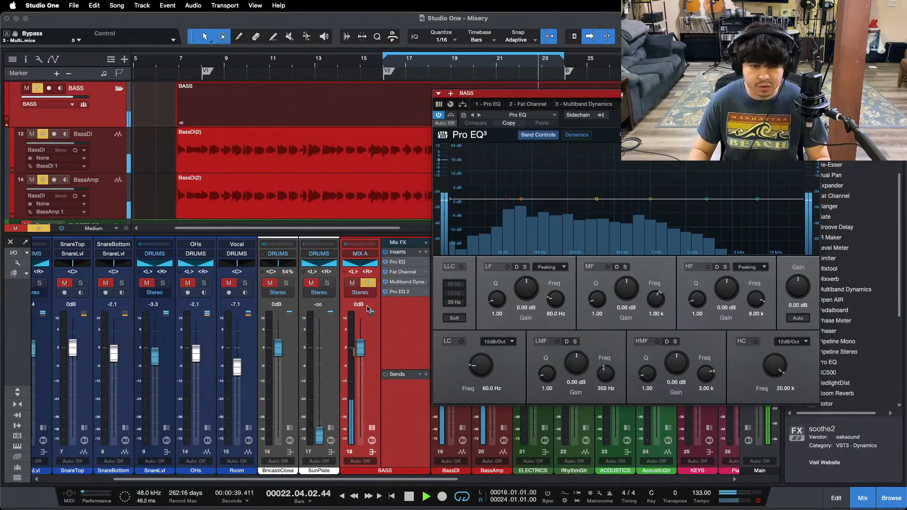
click(586, 104)
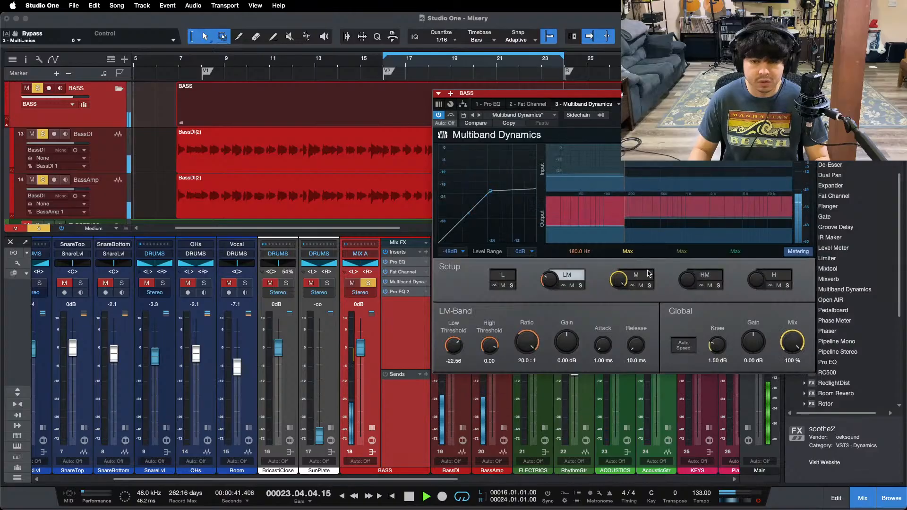
drag(447, 351, 447, 352)
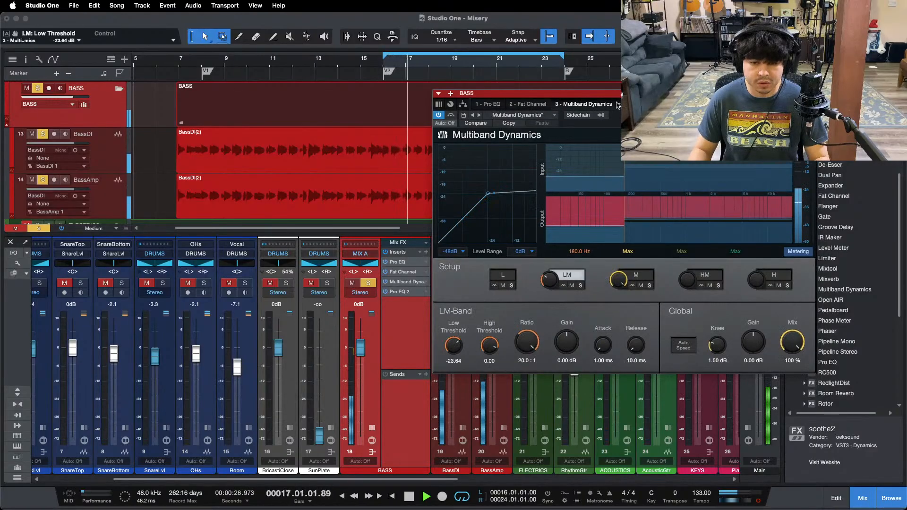
In the bass bus's second Pro EQ, boost the LF band at 80 Hz by 6.24 dB during playback
drag(676, 123, 530, 130)
click(497, 113)
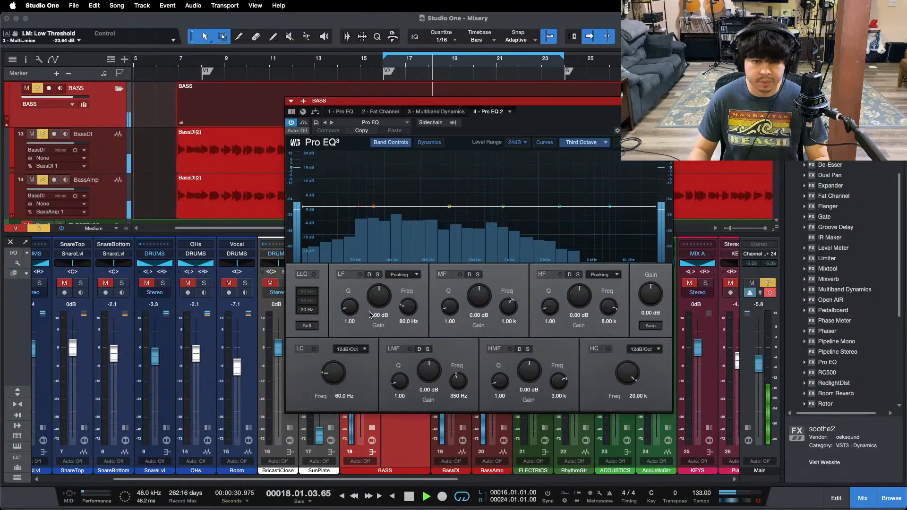
drag(374, 312, 373, 304)
scroll(374, 308, up, 4)
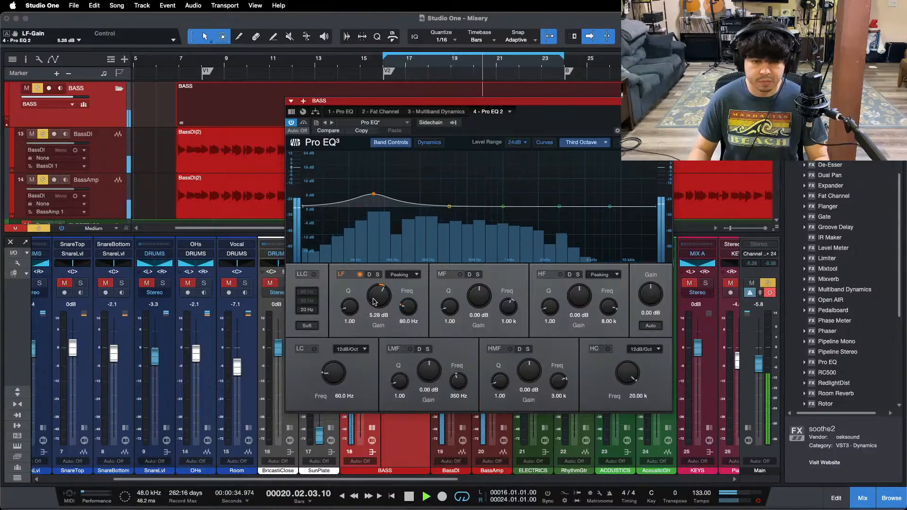
drag(524, 129, 676, 128)
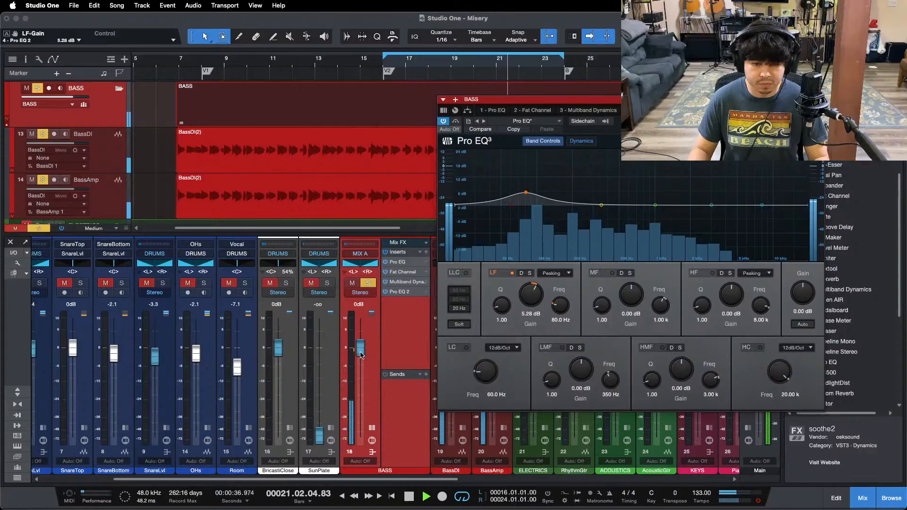
scroll(526, 291, up, 1)
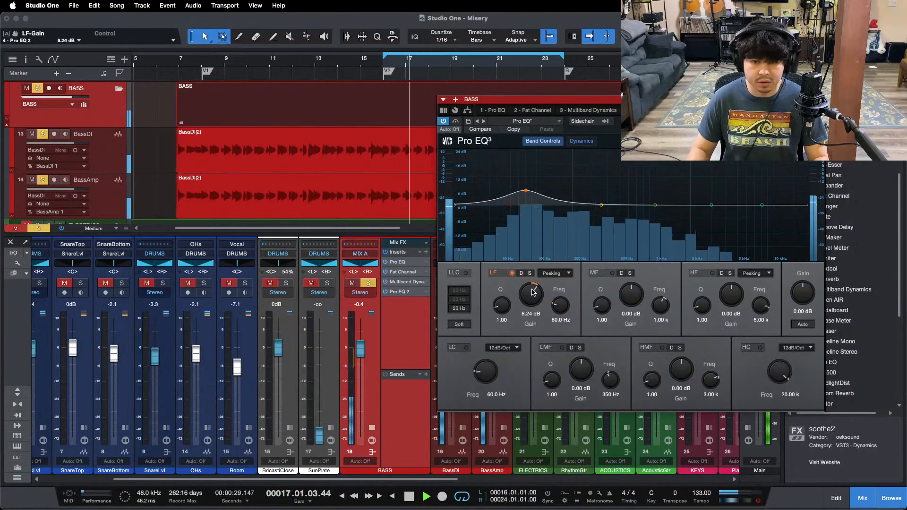
scroll(532, 292, up, 1)
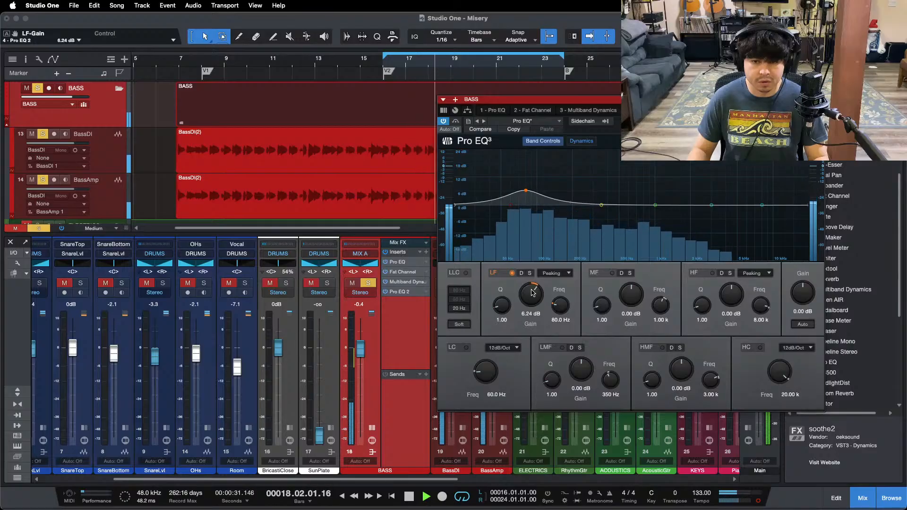
scroll(360, 352, up, 1)
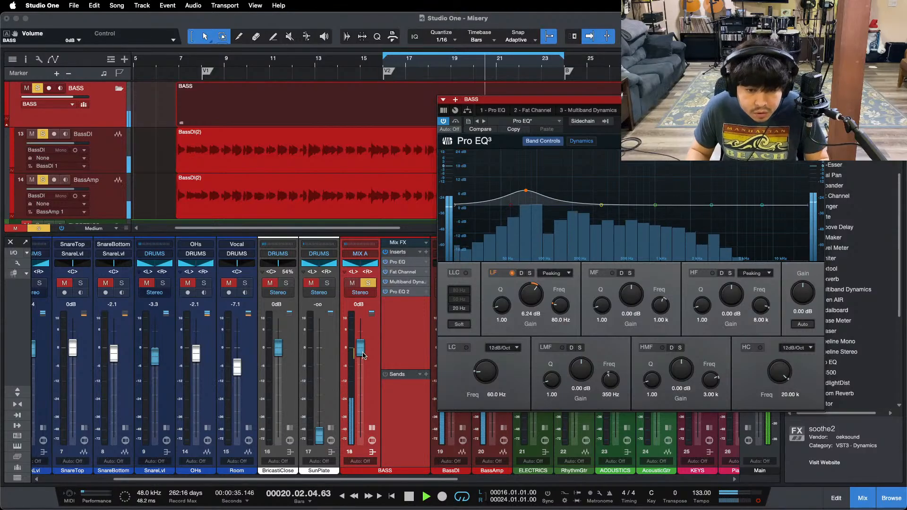
Compare the Multiband Dynamics LM band muted and unmuted, set its low threshold to -24.72 dB, and close the plug-in window
click(595, 111)
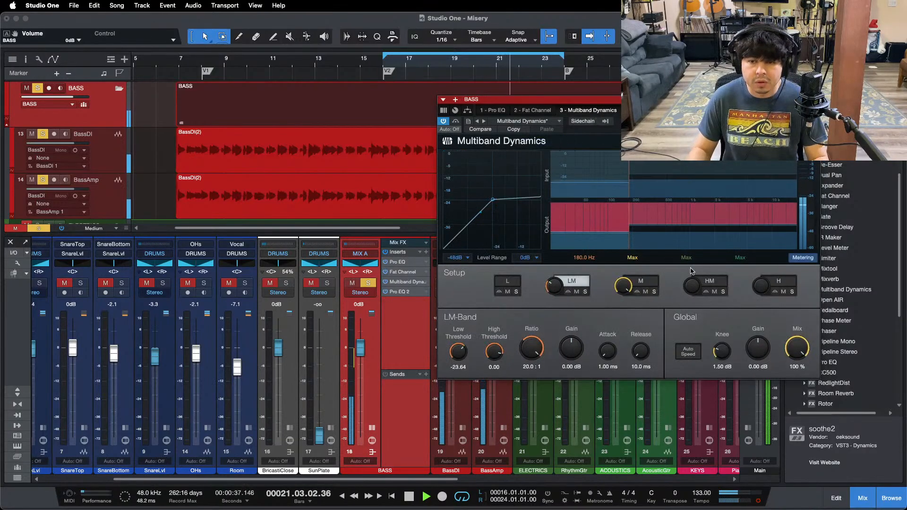
click(576, 291)
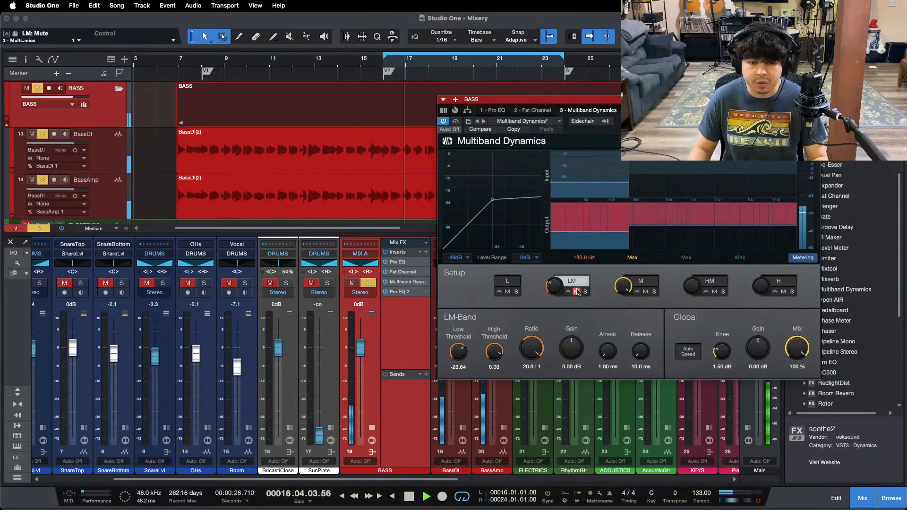
click(577, 291)
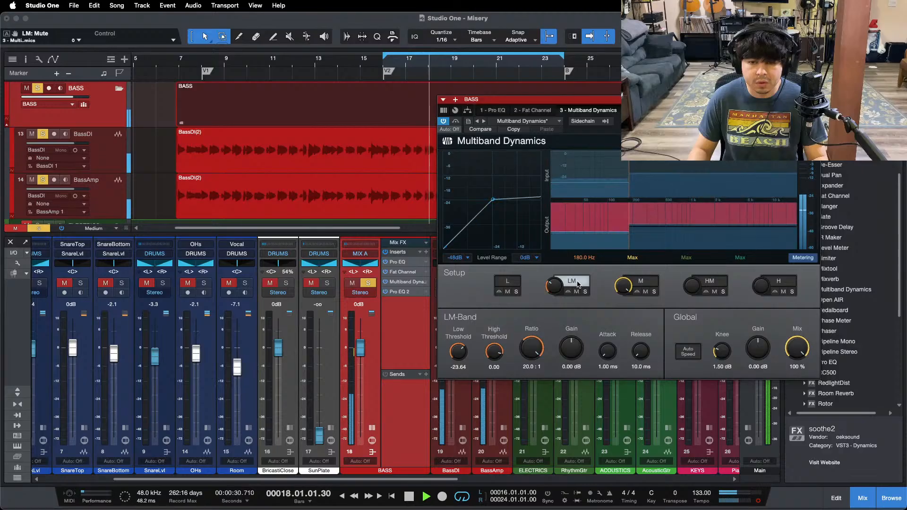
drag(457, 351, 456, 355)
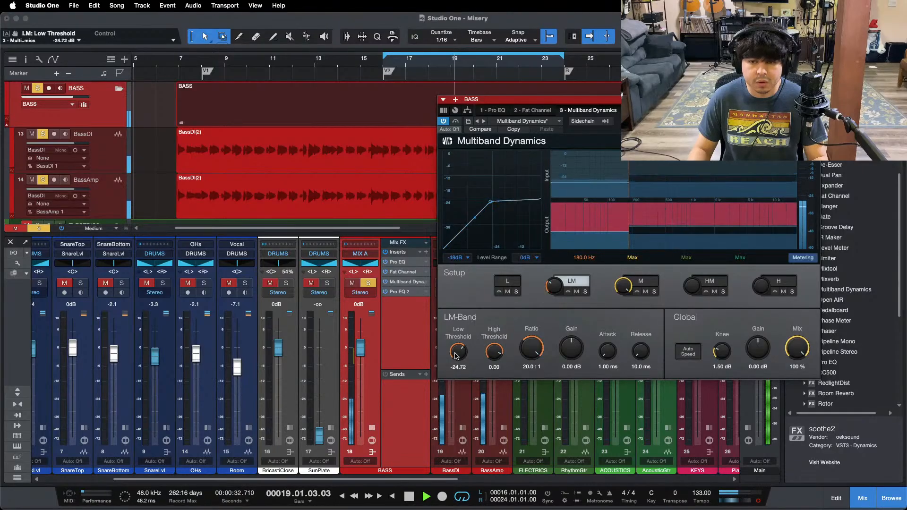
click(814, 99)
Replace the bass-only solo with the DRUMS and BASS buses soloed together, and replay from just before the V2 marker
key(s)
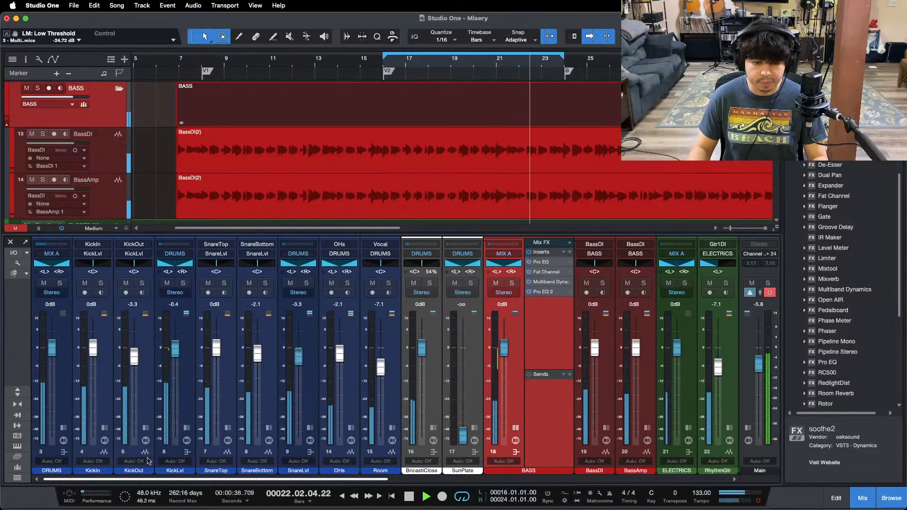
drag(297, 480, 226, 480)
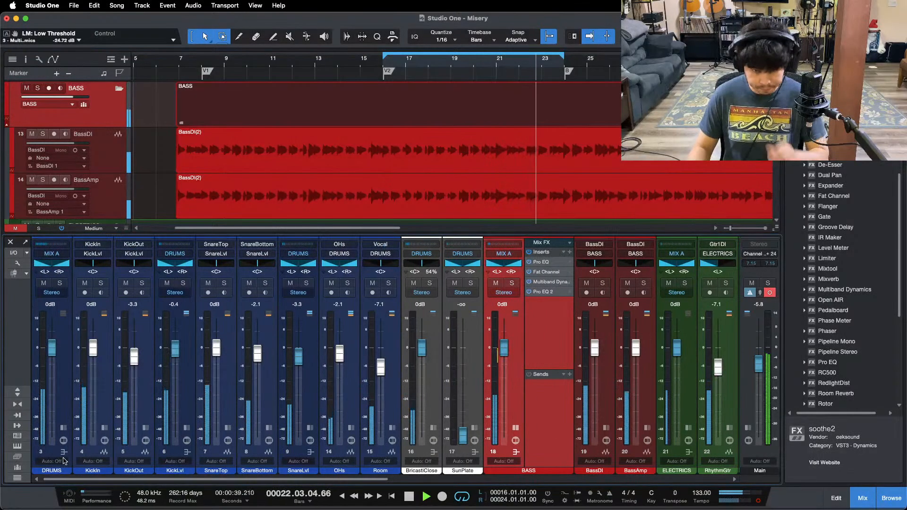
click(511, 283)
key(space)
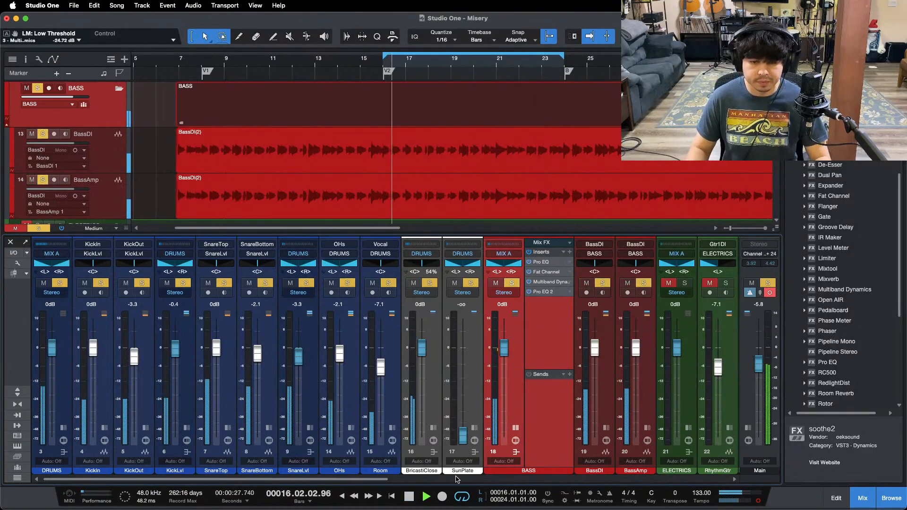
click(501, 494)
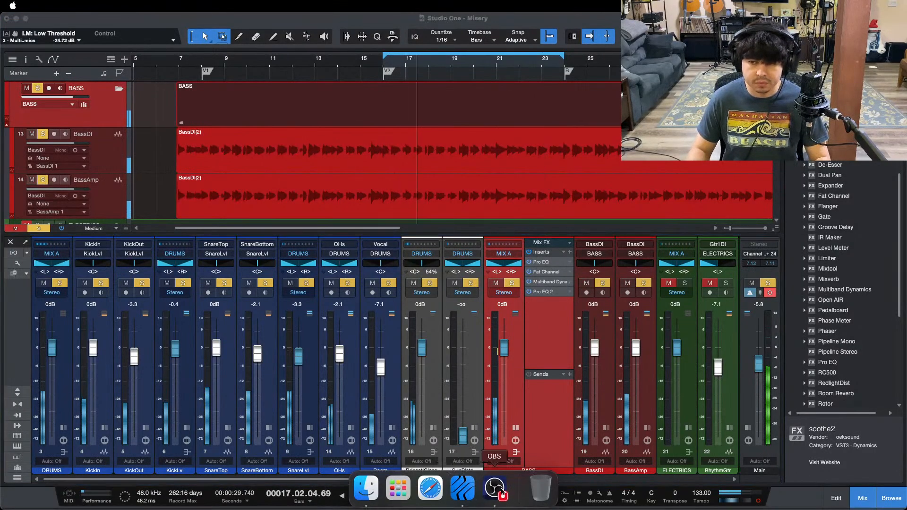
click(870, 469)
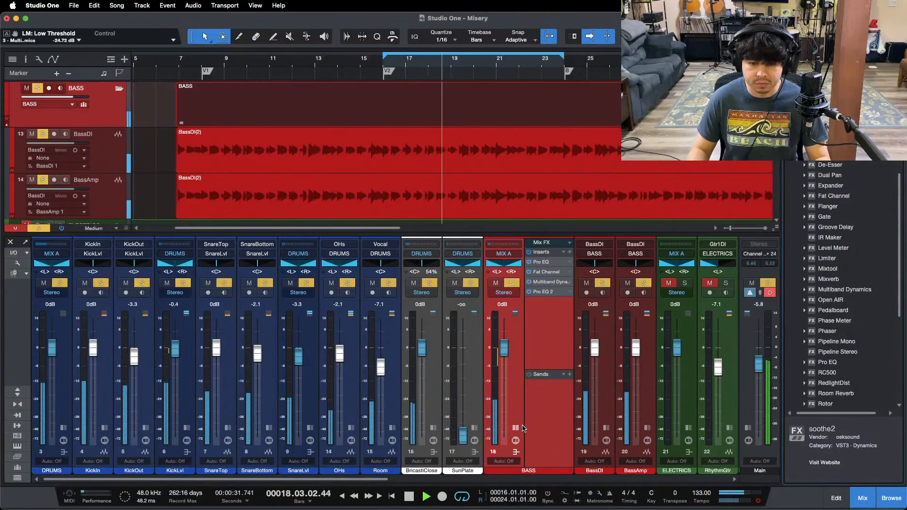
Collapse the BASS channel's inserts and sends and set its fader to -0.4 dB
click(515, 428)
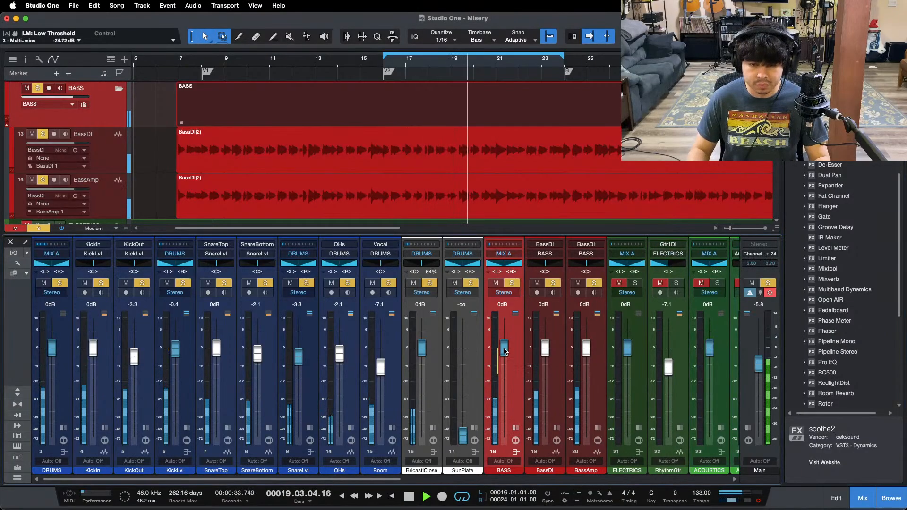
drag(504, 347, 504, 348)
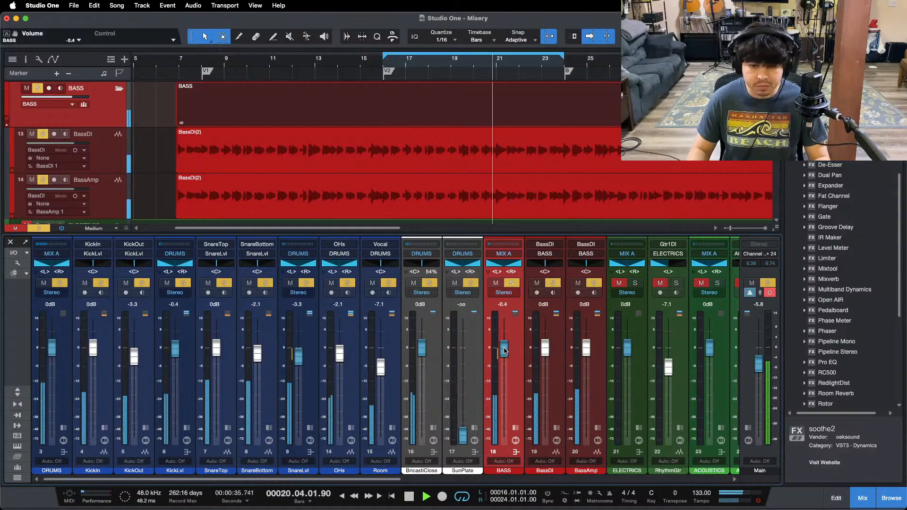
Enable the Pro EQ on the Main channel and set its high cut to about 99.3 Hz
click(748, 428)
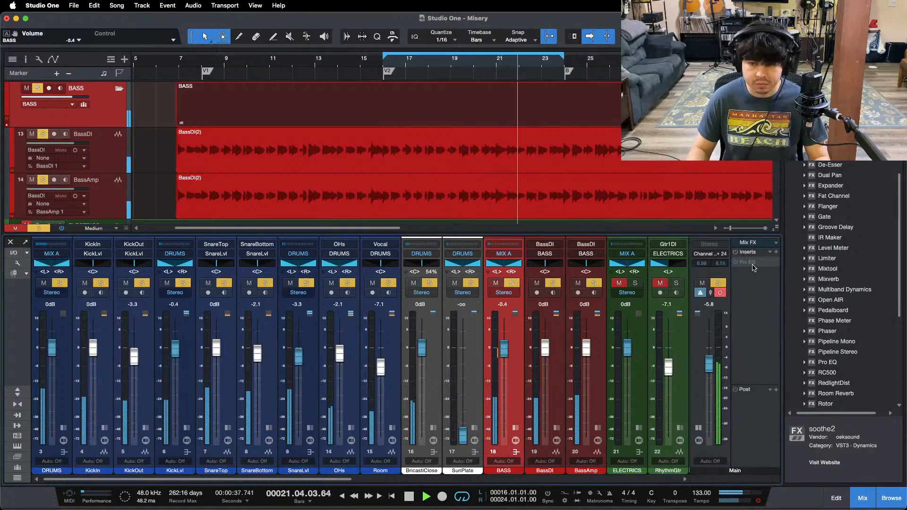
right_click(753, 265)
click(755, 286)
double_click(745, 263)
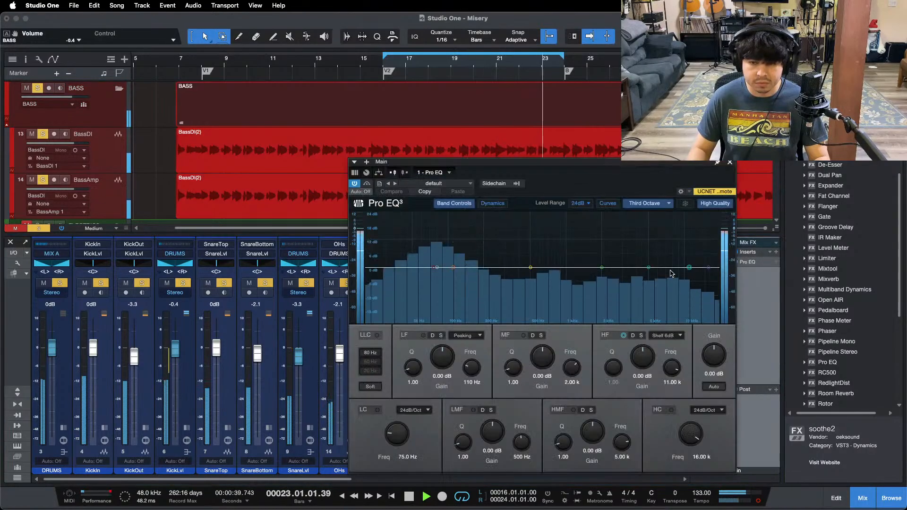
drag(709, 267, 447, 268)
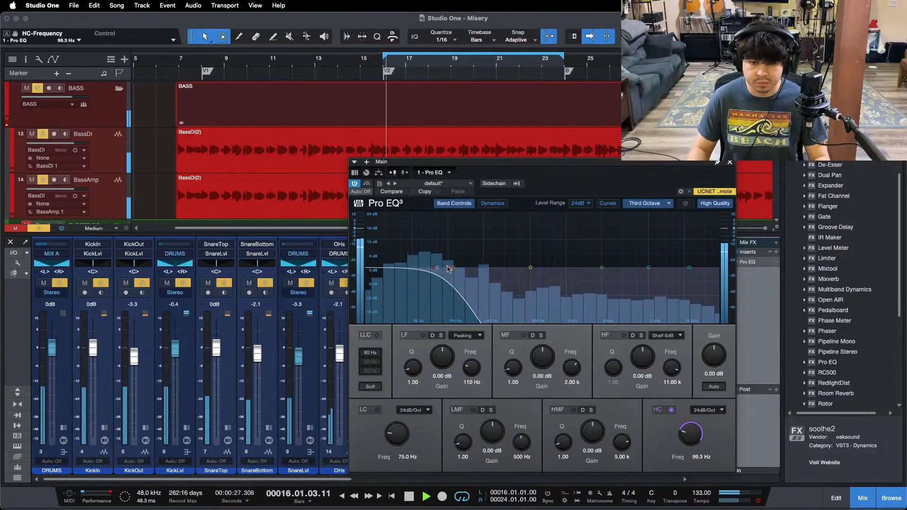
key(Escape)
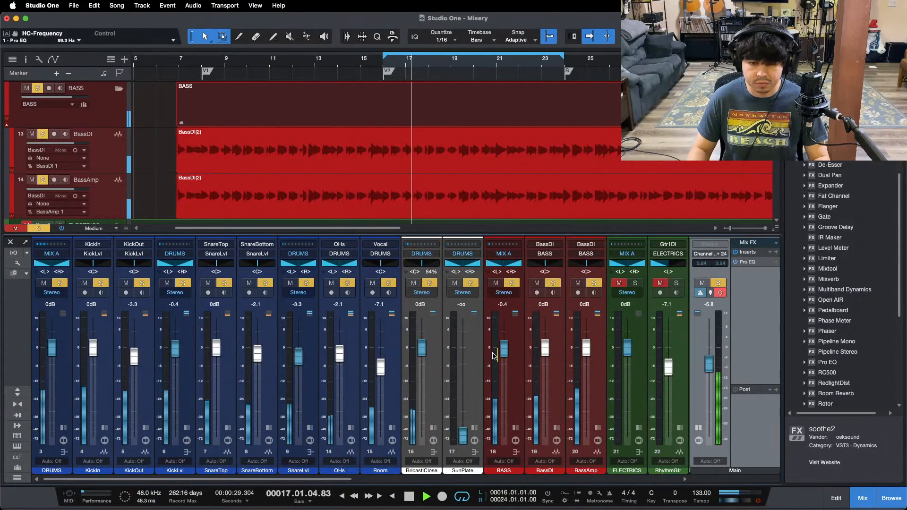
Raise the LF gain in the BASS bus's Pro EQ 2 to 6.72 dB
click(515, 428)
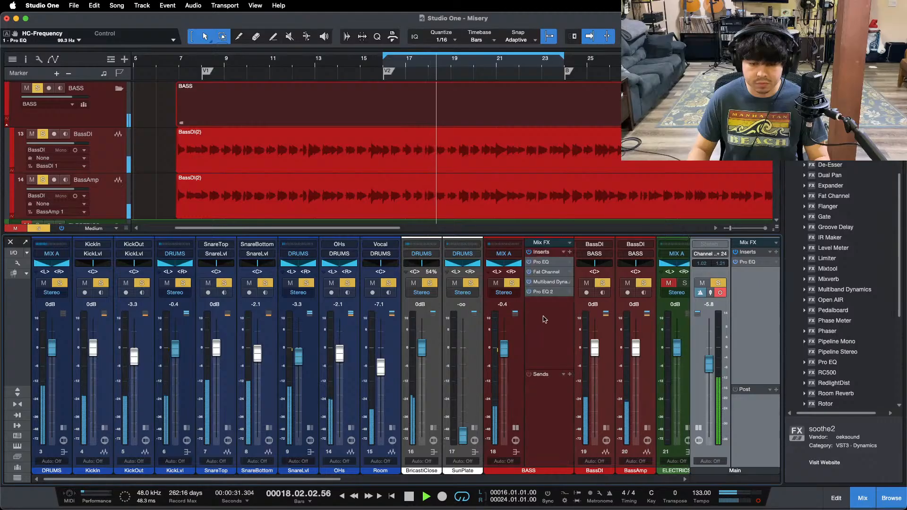
double_click(541, 292)
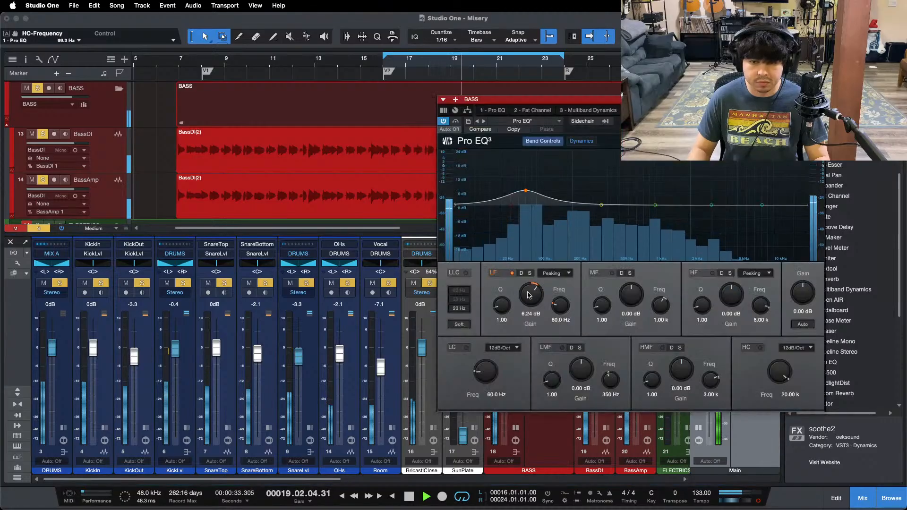
scroll(528, 291, up, 3)
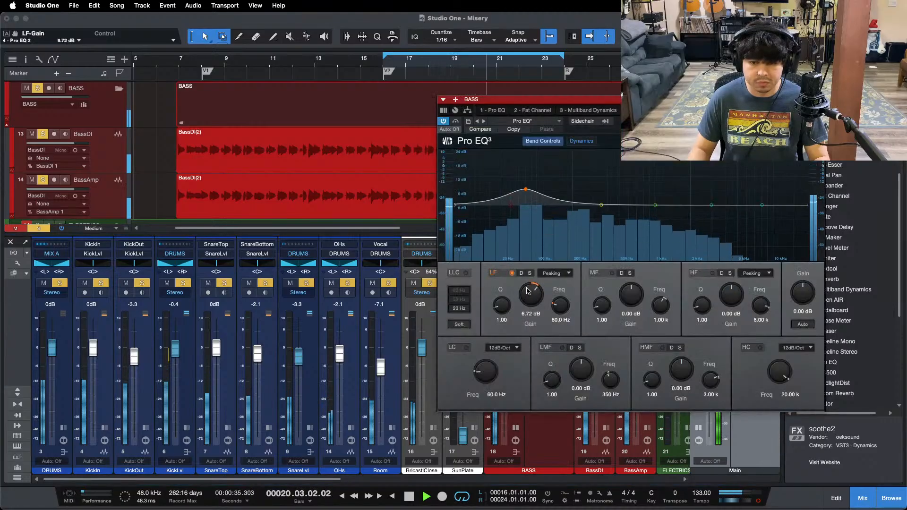
key(Escape)
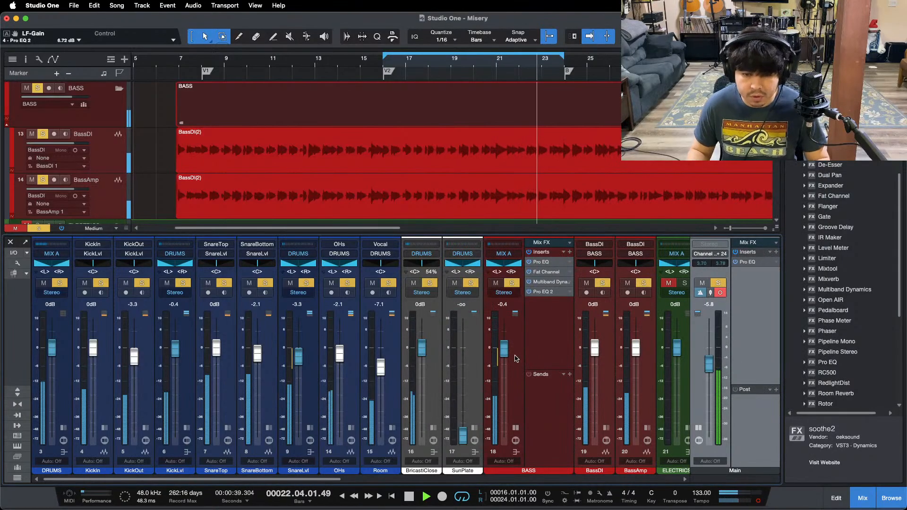
double_click(504, 452)
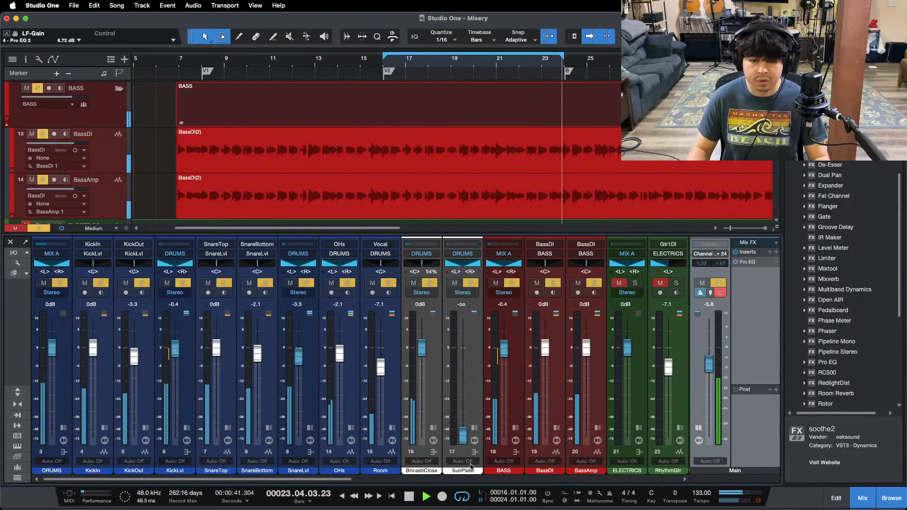
Clear all solos in the mix and expand the AcousticGtr channel to show its inserts
click(718, 283)
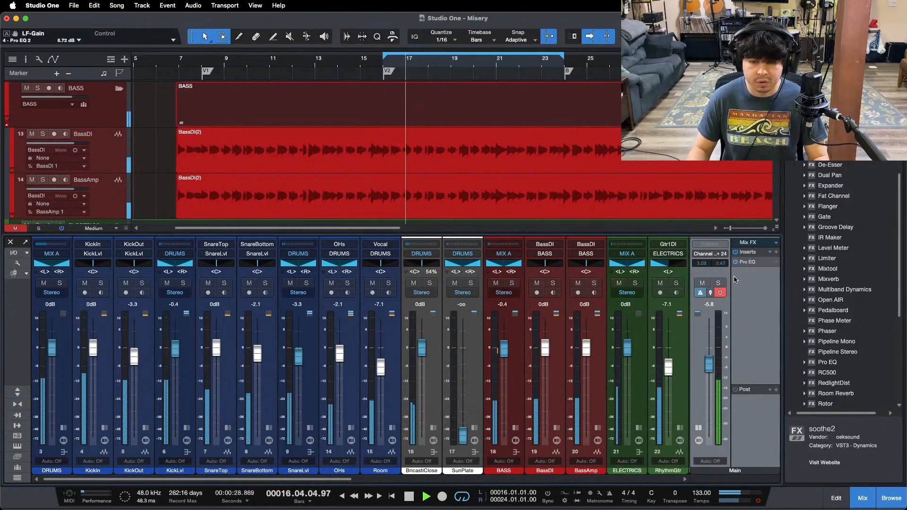
drag(353, 477, 504, 475)
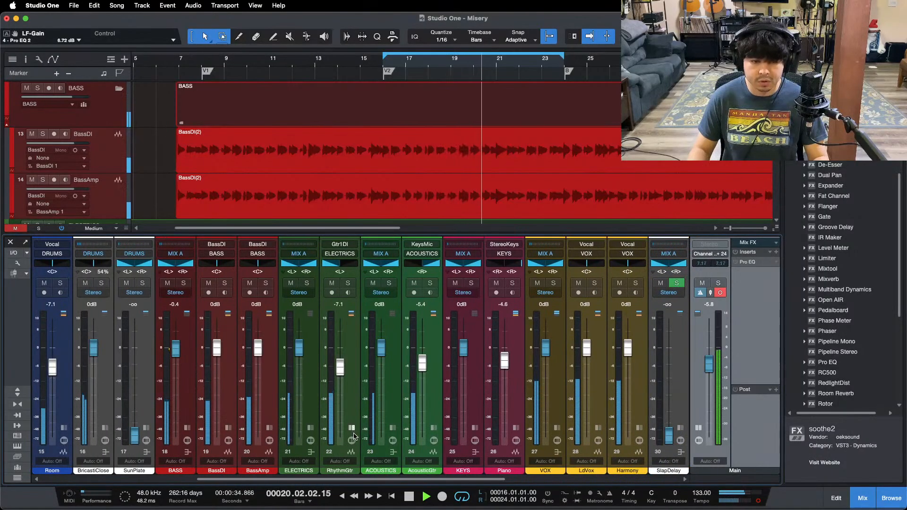
click(432, 440)
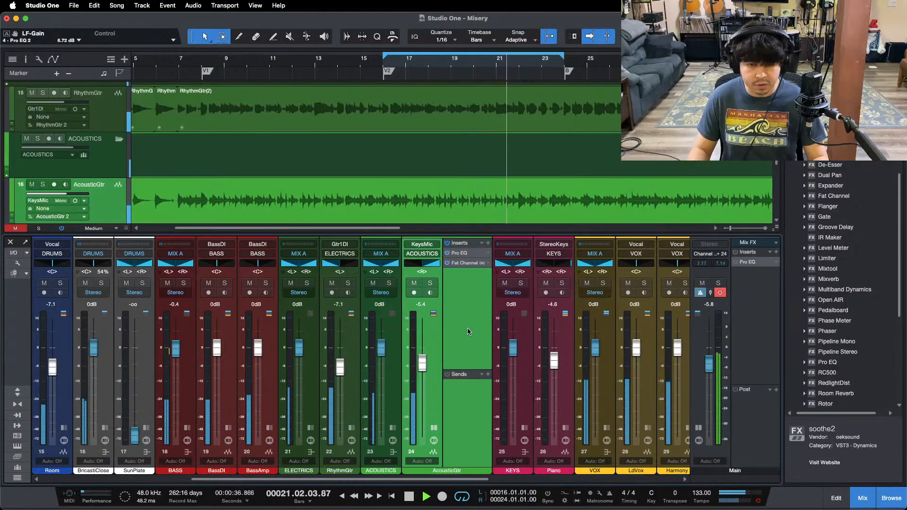
Collapse the Main channel's insert rack and solo the AcousticGtr channel
mouse_move(431, 502)
click(494, 490)
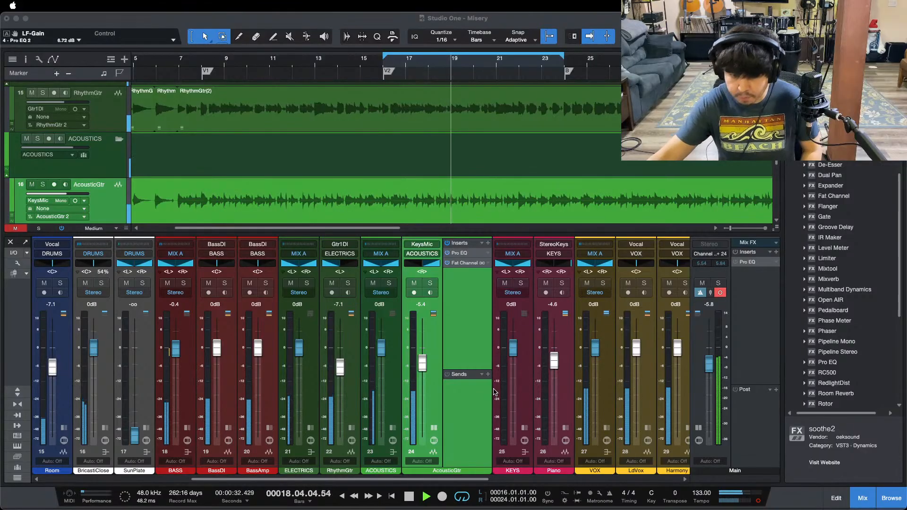
click(747, 342)
double_click(747, 342)
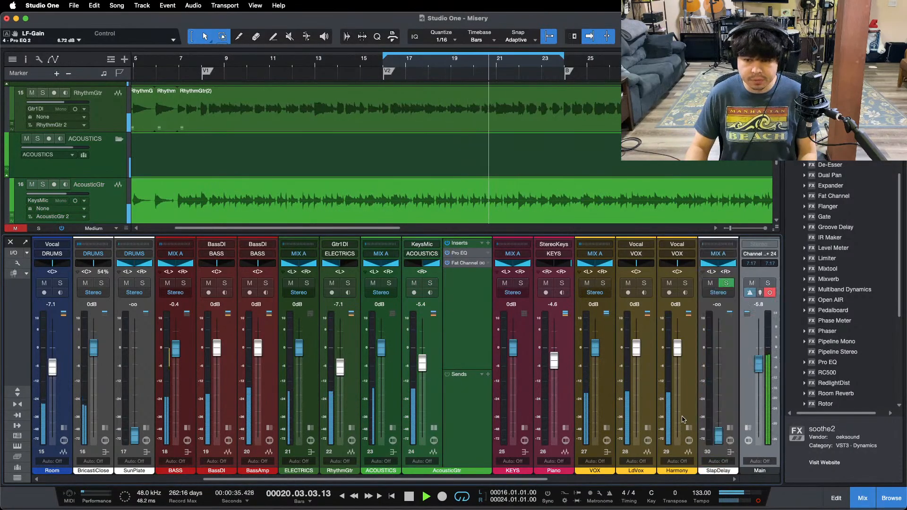
click(426, 283)
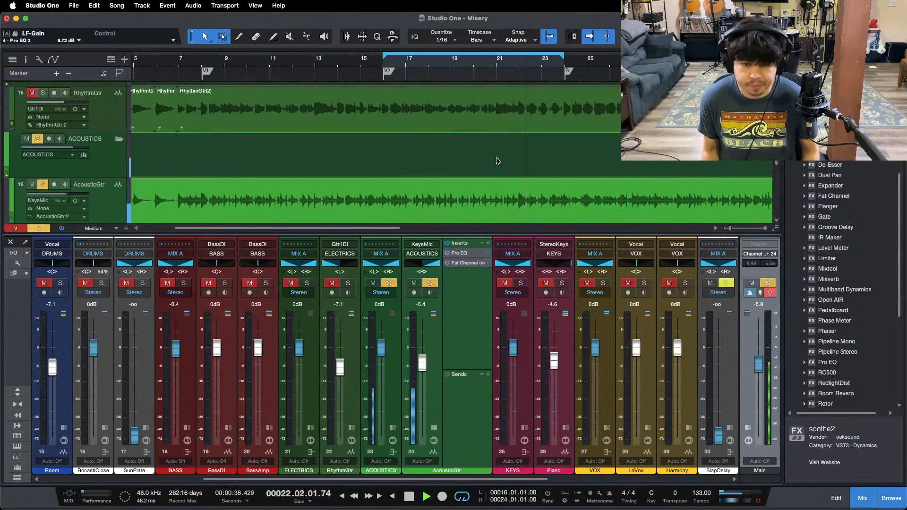
Switch on the 12 dB/Oct low cut in the AcousticGtr channel's Pro EQ and set it to 224 Hz during loop playback
scroll(496, 160, down, 1)
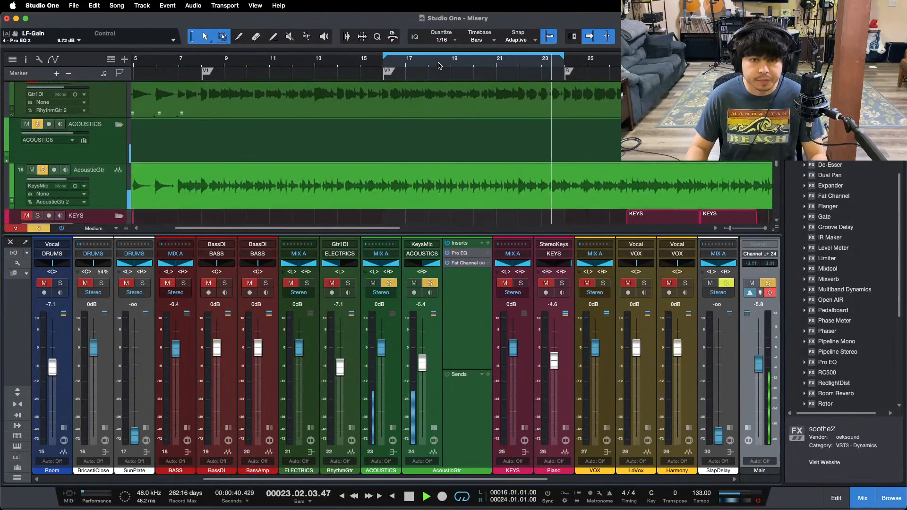
drag(439, 62, 393, 75)
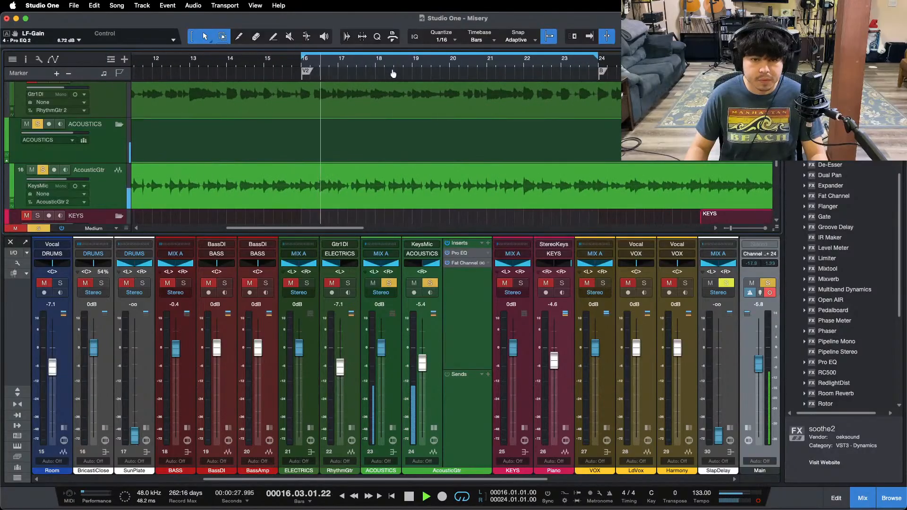
key(space)
click(460, 257)
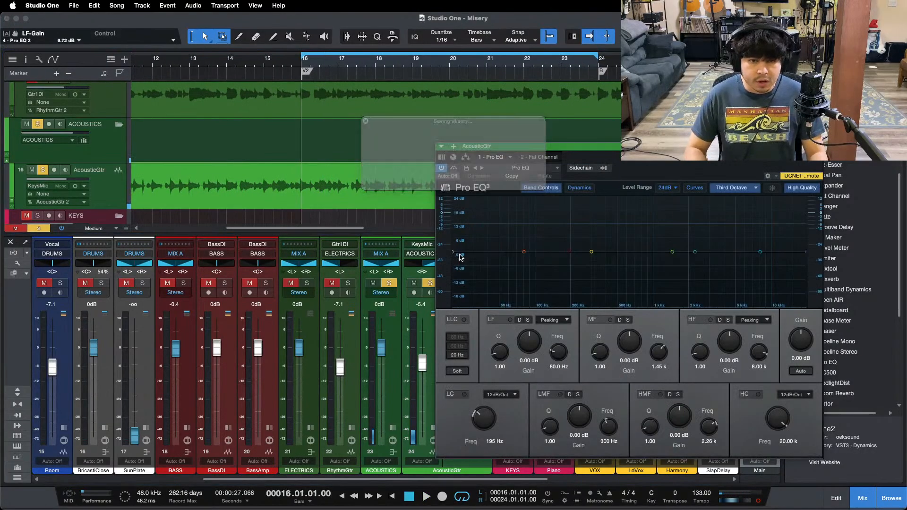
key(space)
drag(543, 146, 318, 136)
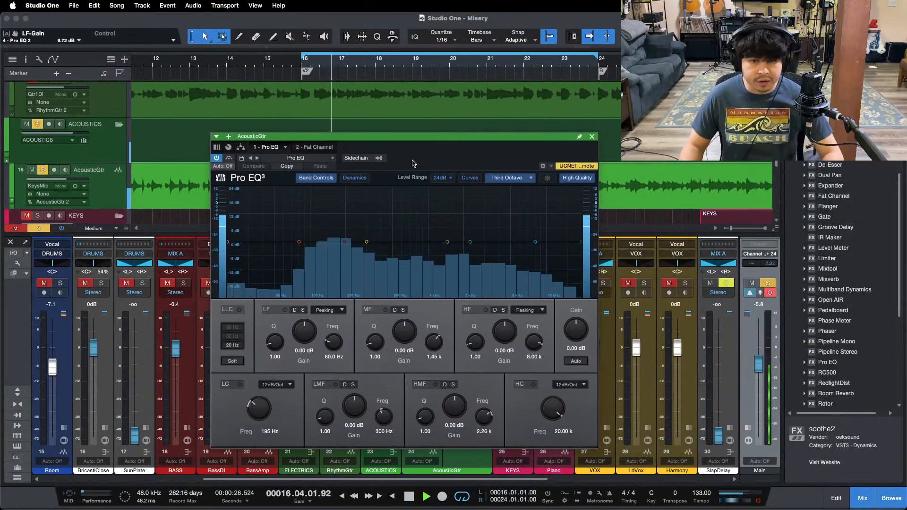
click(226, 386)
drag(262, 407, 263, 403)
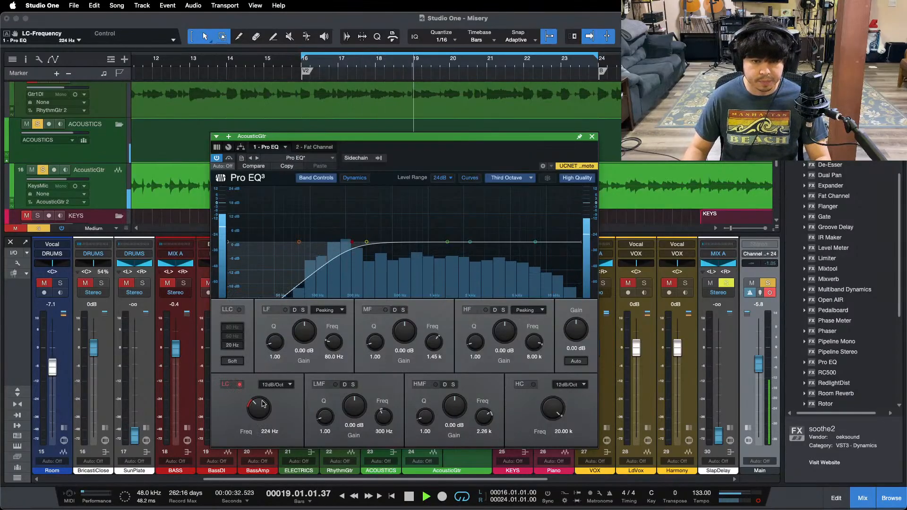
key(space)
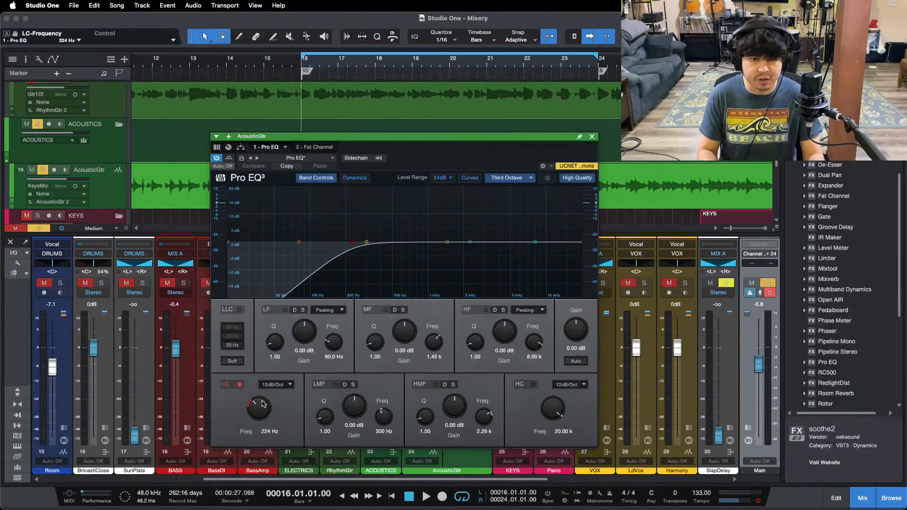
key(space)
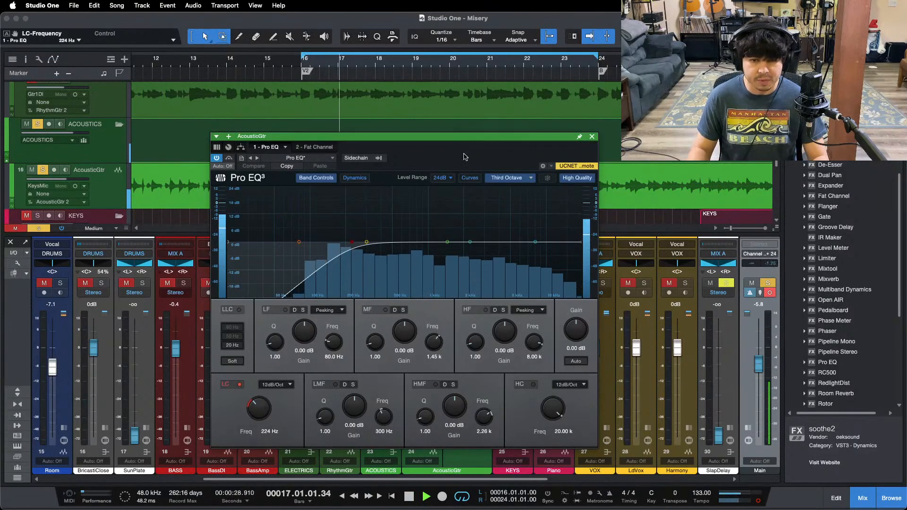
Raise the AcousticGtr fader to -2.5 dB and switch on the FET compressor in its Fat Channel
click(314, 148)
drag(484, 166, 556, 136)
click(543, 222)
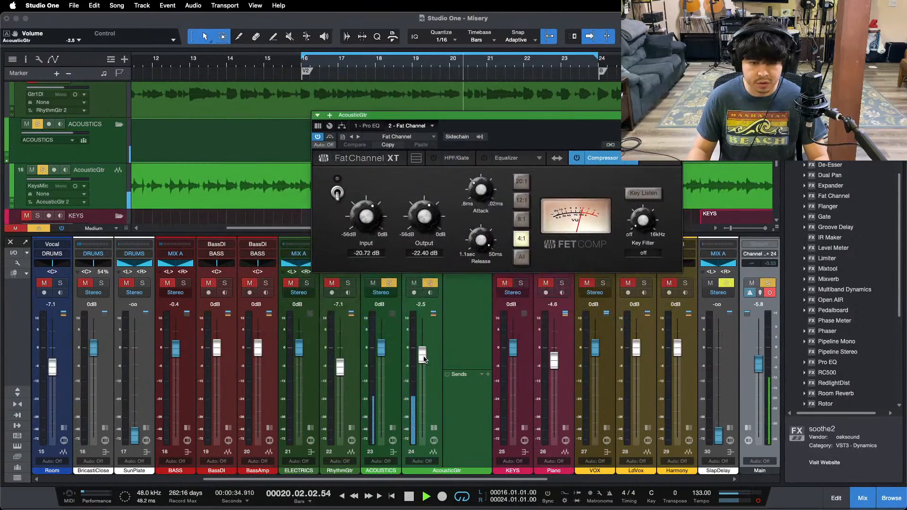
drag(522, 137, 402, 224)
click(241, 265)
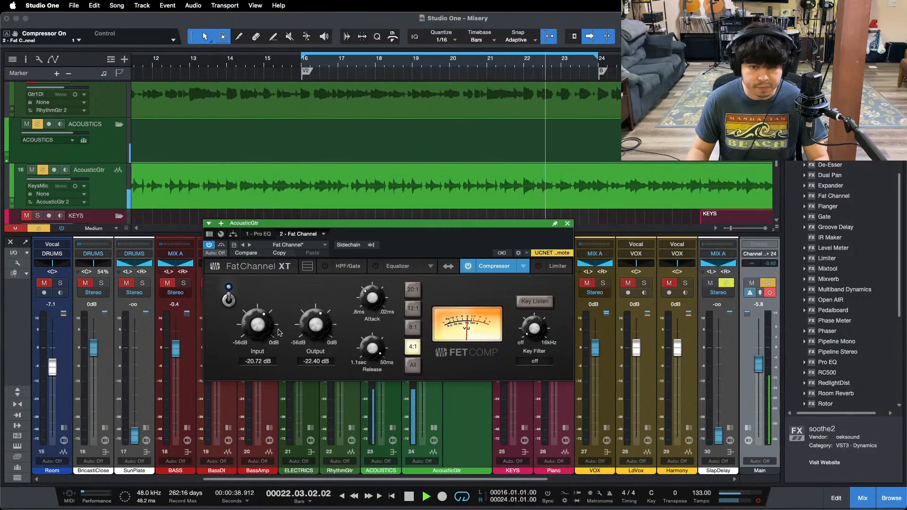
Set the acoustic guitar compressor's input to -22.40 dB and output to -20.72 dB
mouse_move(279, 332)
mouse_down()
mouse_move(267, 326)
mouse_move(320, 328)
mouse_move(268, 330)
mouse_up()
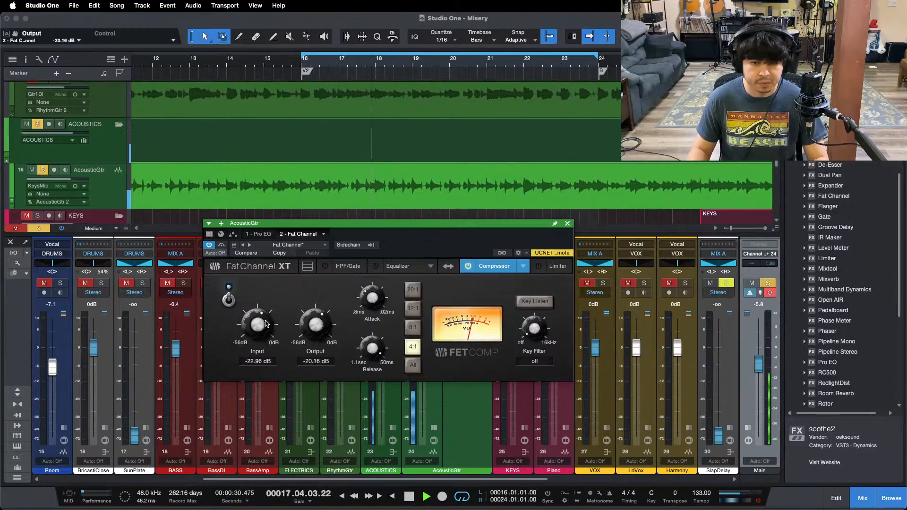
scroll(265, 323, up, 1)
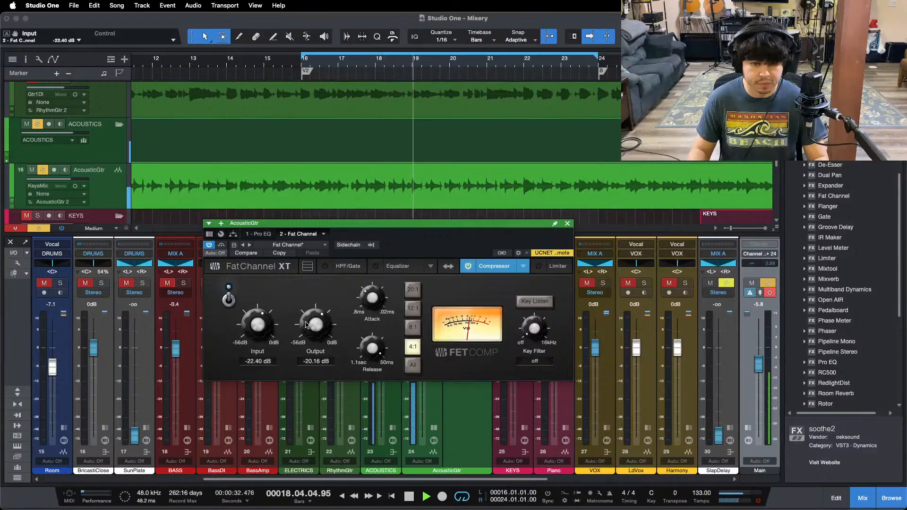
scroll(321, 325, down, 1)
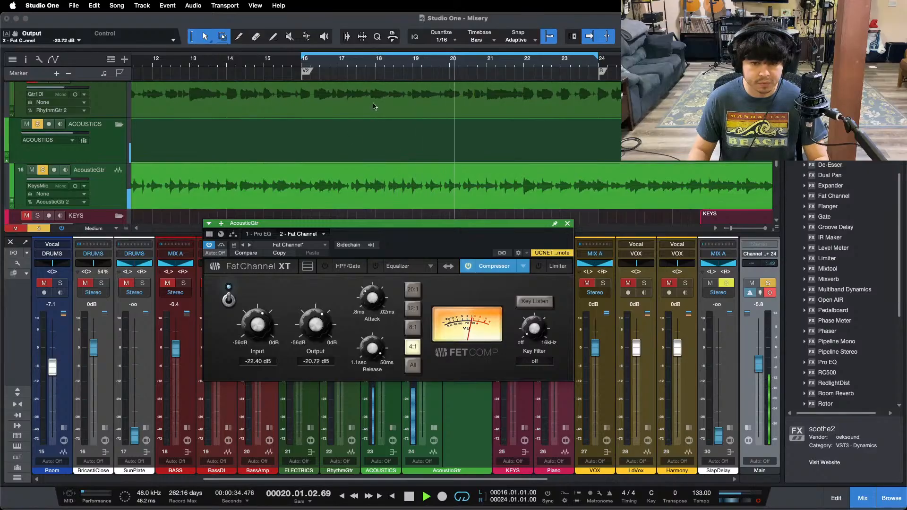
Boost the HF band at 8.00 kHz in the AcousticGtr Pro EQ to 7.20 dB
click(258, 234)
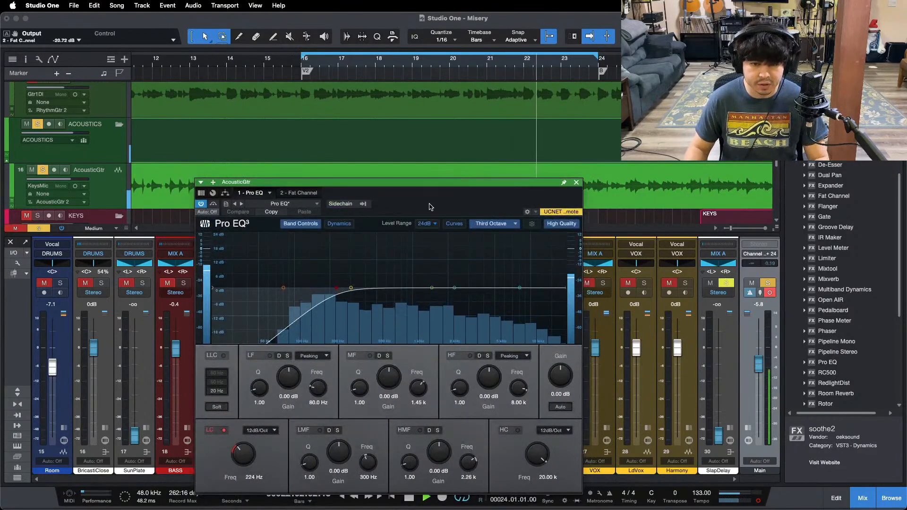
scroll(490, 380, up, 1)
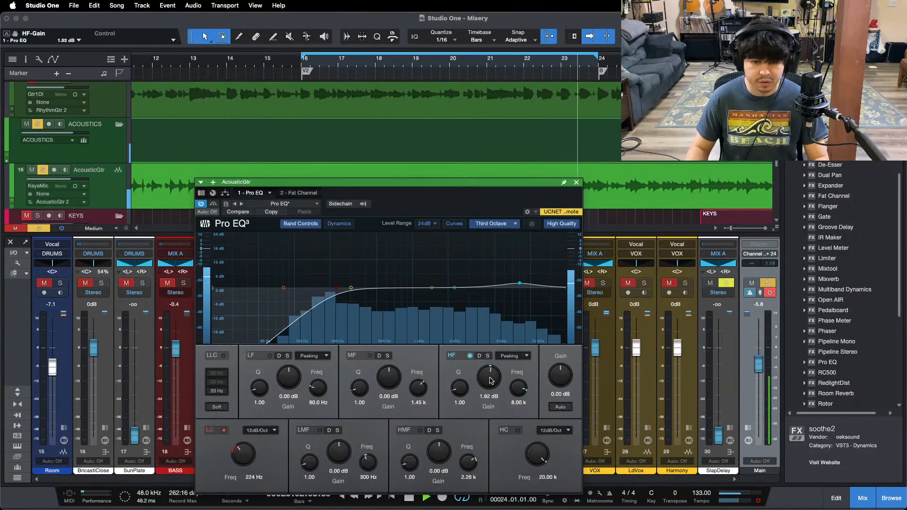
scroll(490, 380, up, 4)
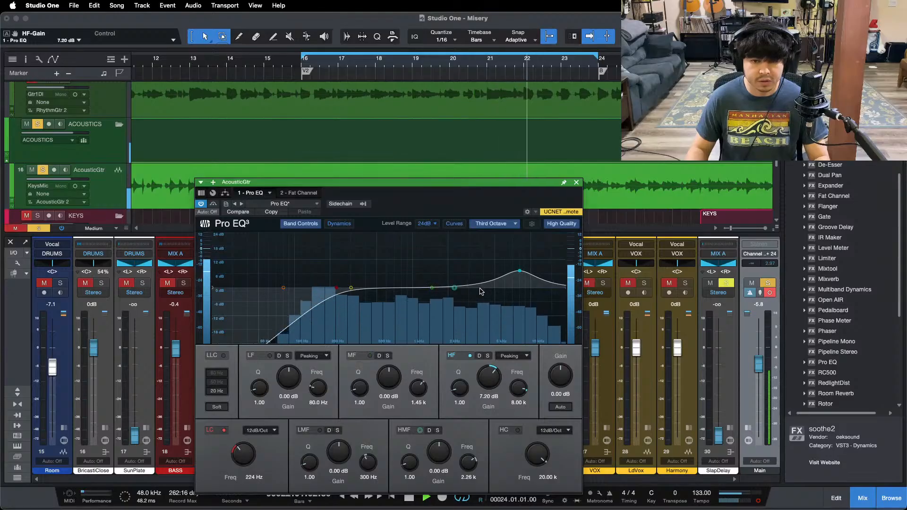
Boost the HMF band of the AcousticGtr Pro EQ at 3.00 kHz by 2.40 dB
mouse_move(432, 288)
mouse_down()
mouse_move(375, 264)
mouse_move(435, 272)
mouse_up()
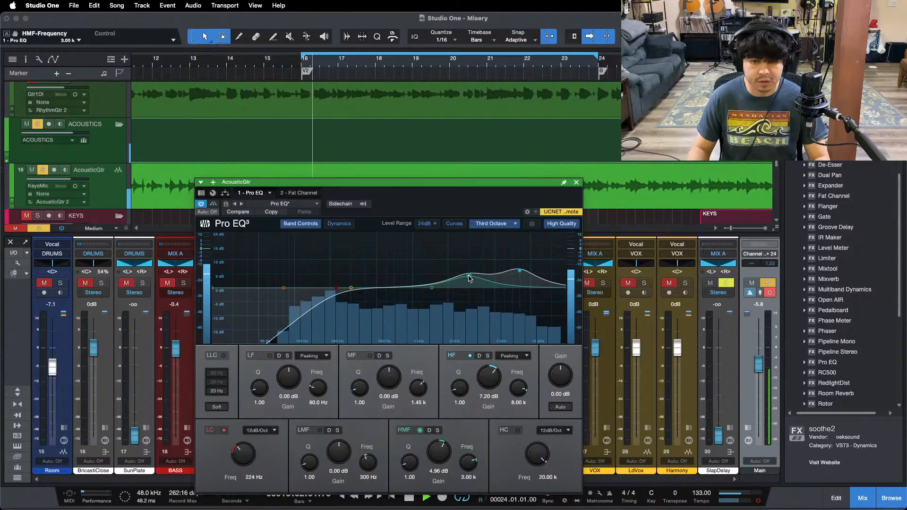
scroll(440, 457, down, 5)
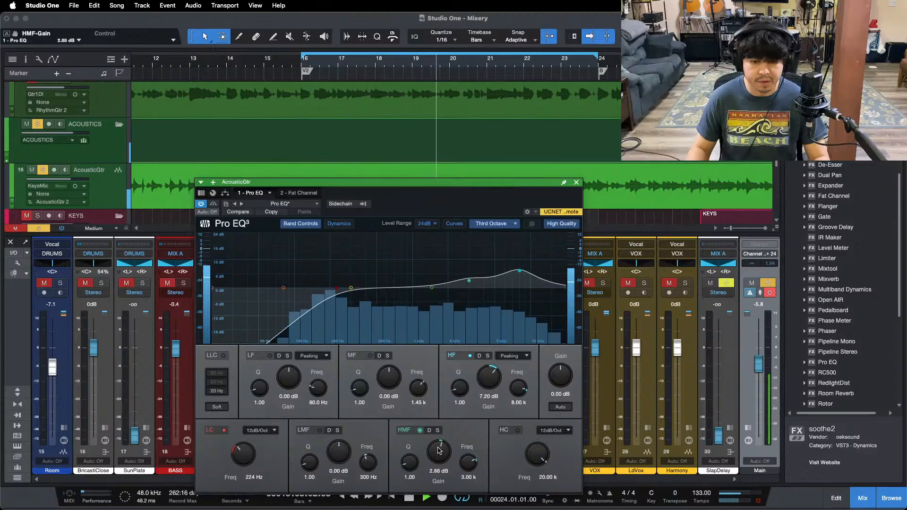
scroll(439, 451, up, 1)
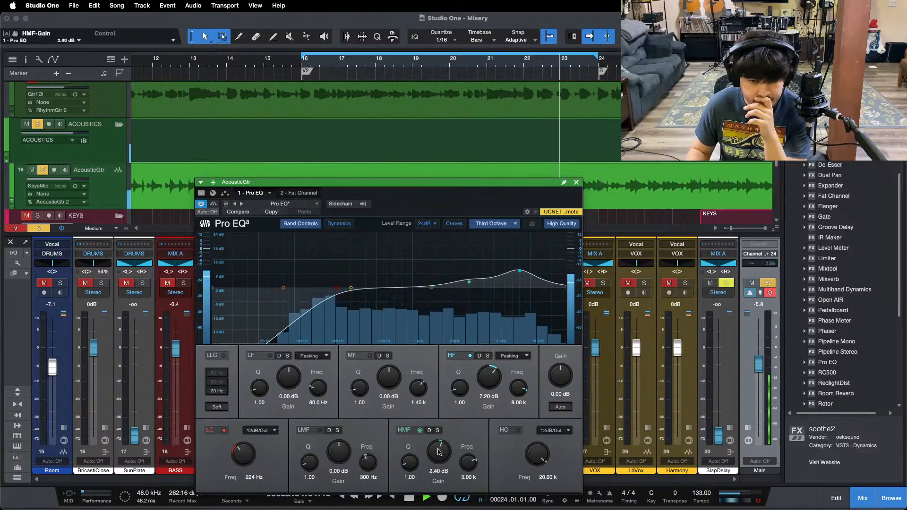
Close the EQ, lower the AcousticGtr fader to -3.3 dB and stop playback
click(577, 182)
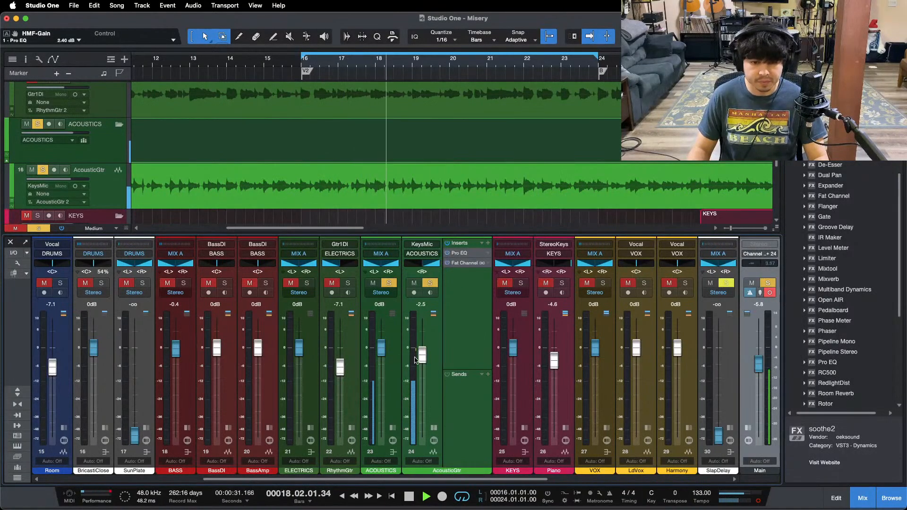
drag(424, 355, 424, 359)
key(space)
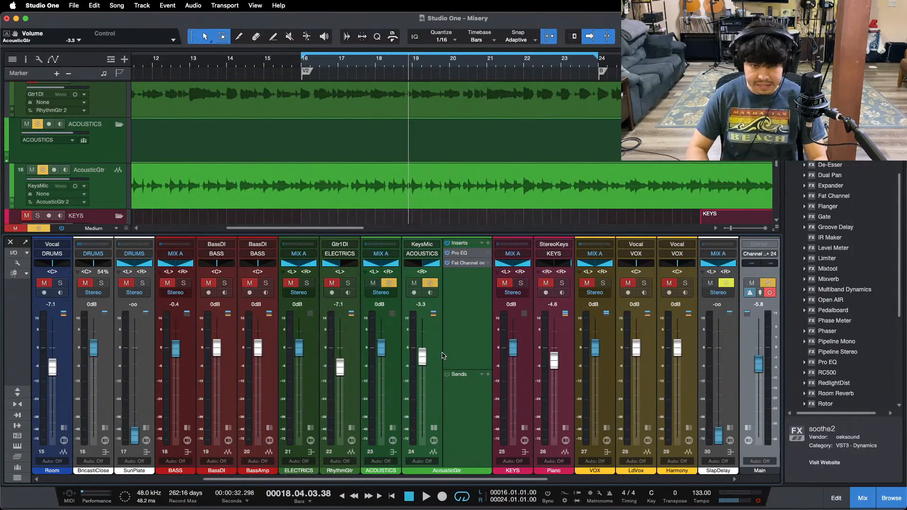
Play back the AcousticGtr, try its fader at -3.8 dB and switch the channel's solo off and back on to compare
key(space)
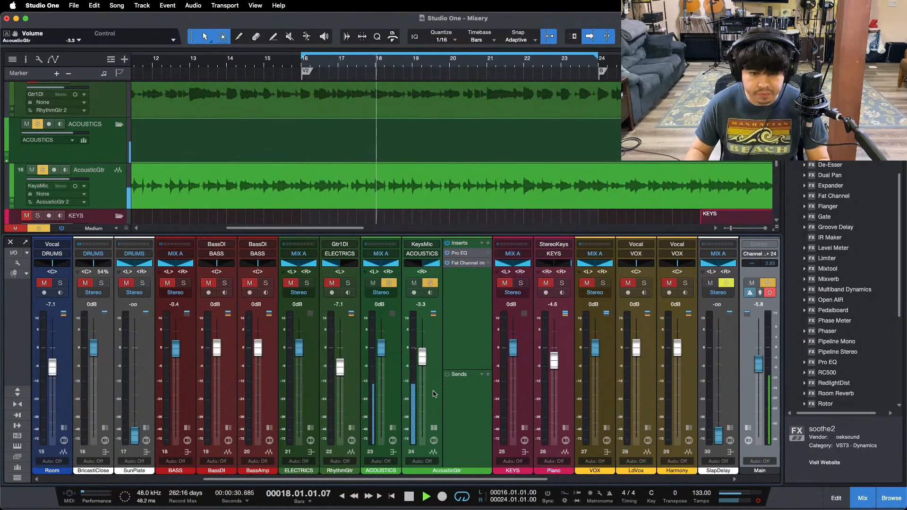
drag(424, 355, 423, 356)
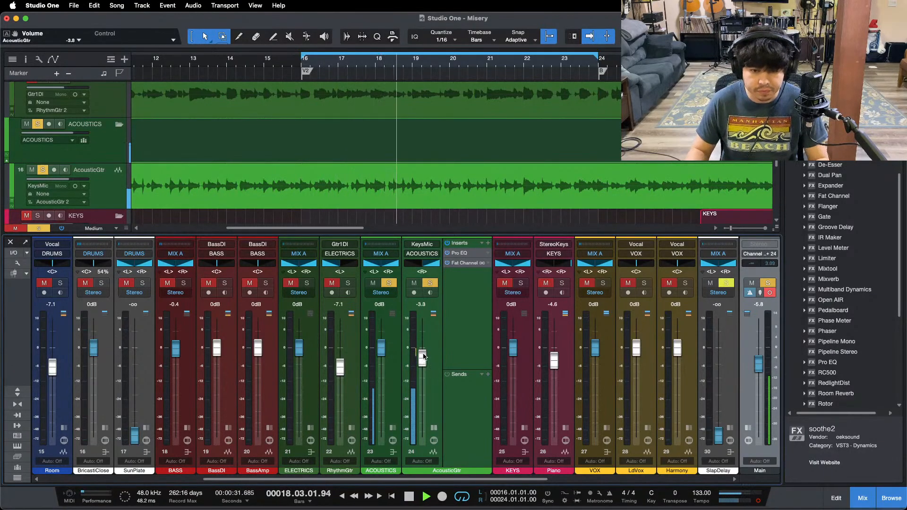
click(434, 428)
key(s)
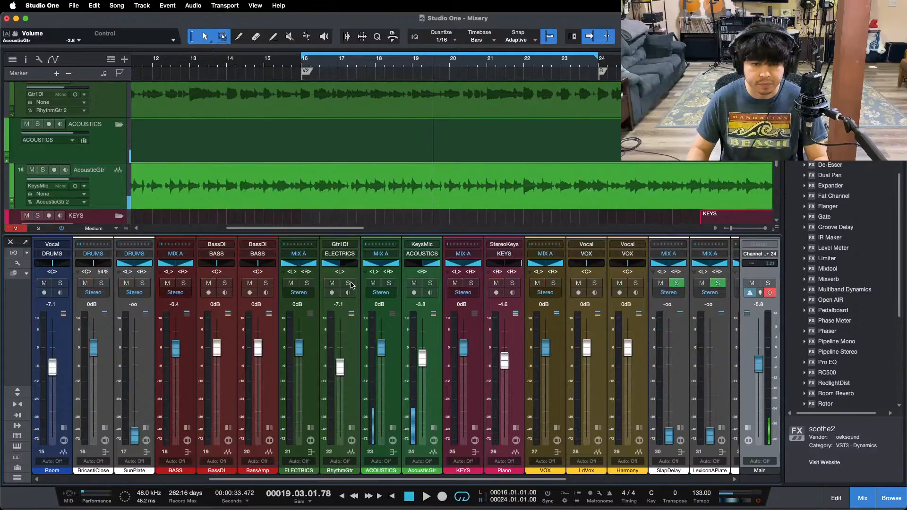
click(434, 428)
key(s)
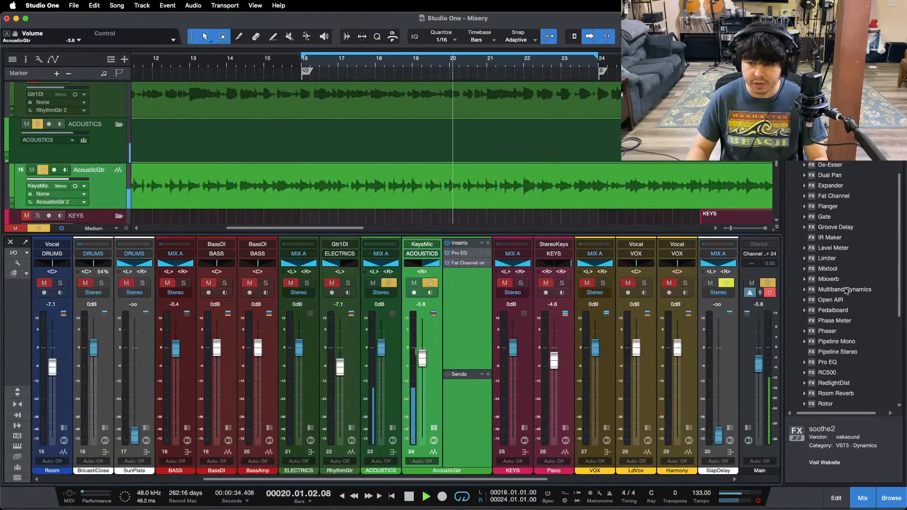
Add Multiband Dynamics to the AcousticGtr channel and load the Guitar Tamer preset
drag(845, 290, 468, 279)
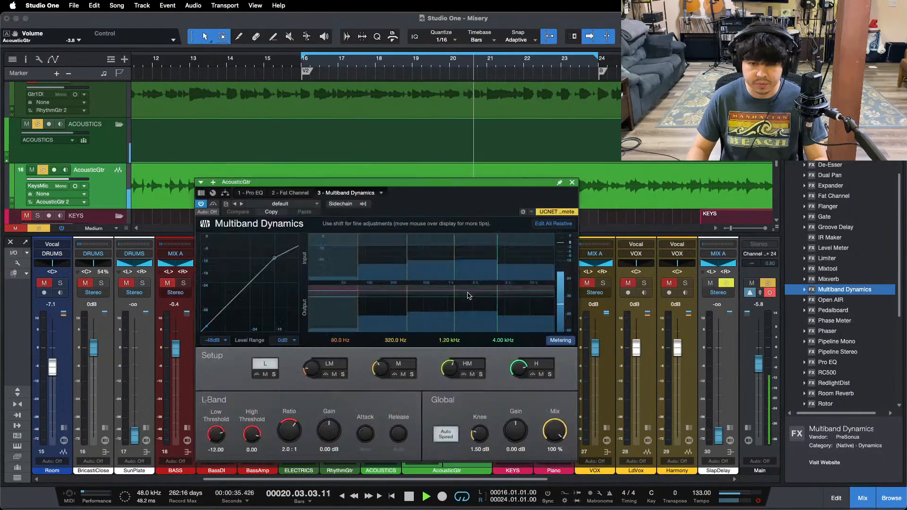
click(287, 205)
click(304, 275)
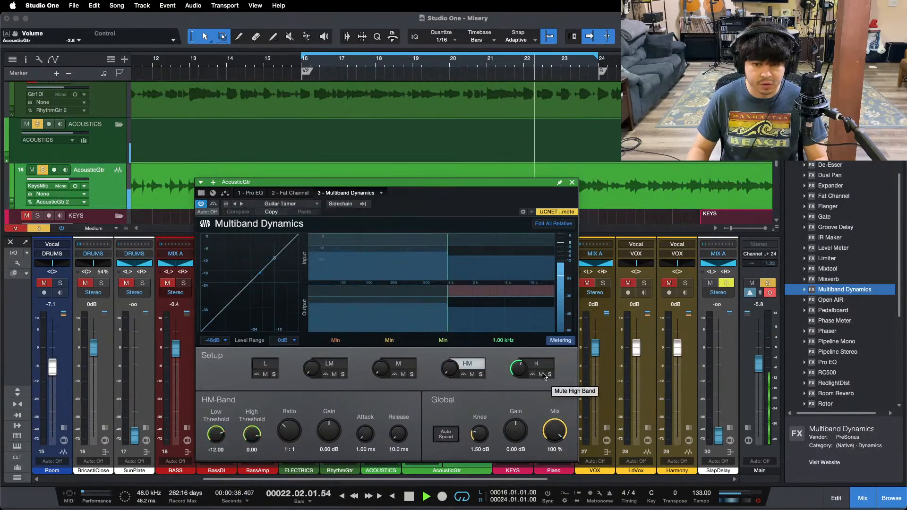
Set the high band's low threshold to -17.16 dB in Multiband Dynamics and the AcousticGtr fader to -3.3 dB
click(542, 375)
click(542, 375)
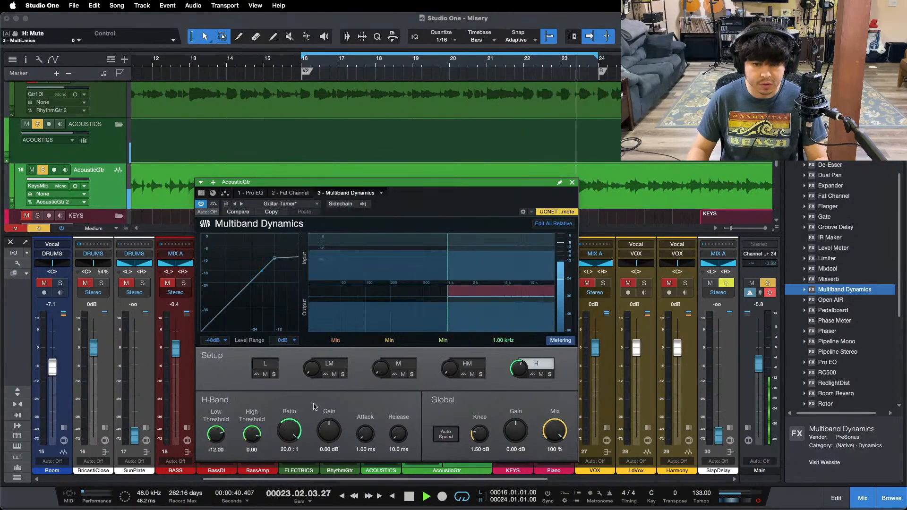
drag(217, 431, 223, 439)
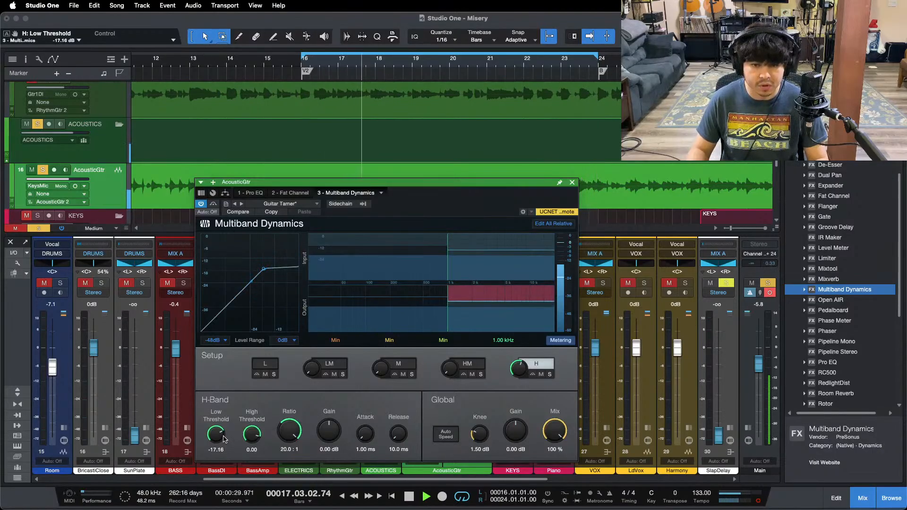
click(571, 185)
drag(421, 361, 423, 359)
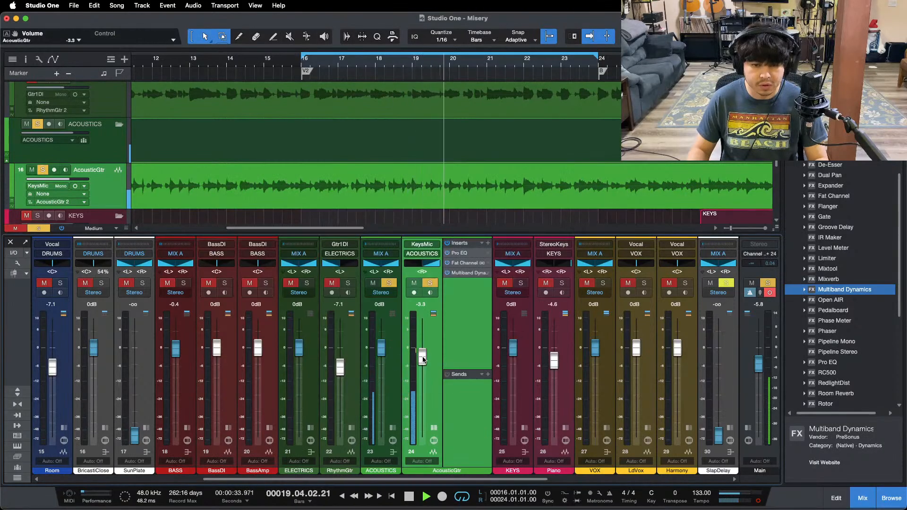
click(434, 429)
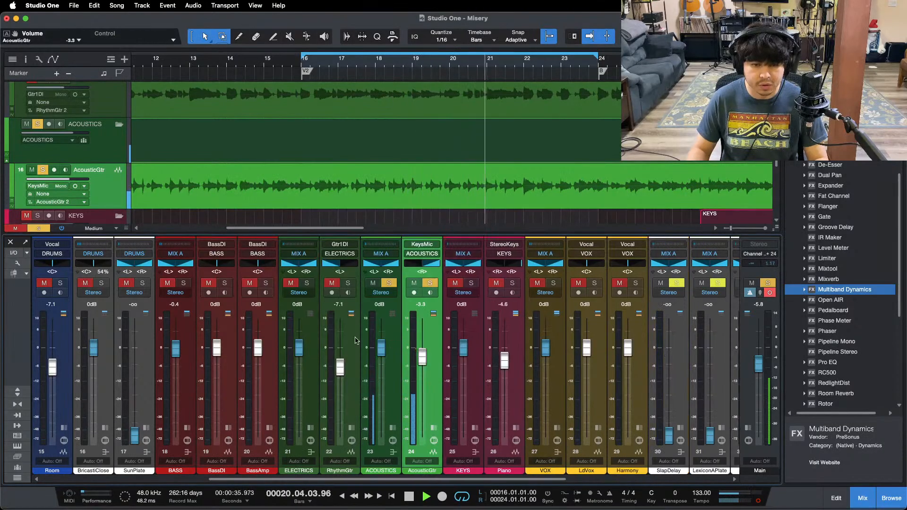
Solo only the RhythmGtr channel, show its inserts and play it from the start of the loop
click(351, 427)
click(371, 376)
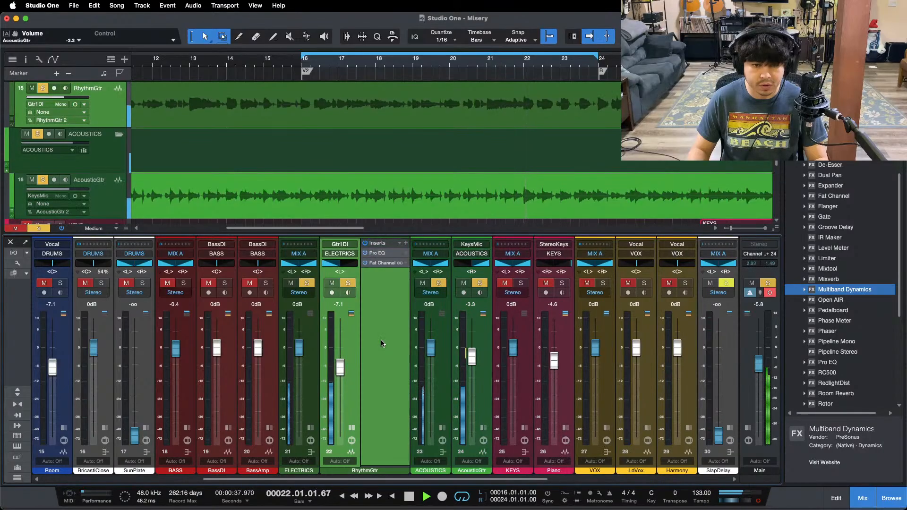
key(space)
key(KP_1)
key(space)
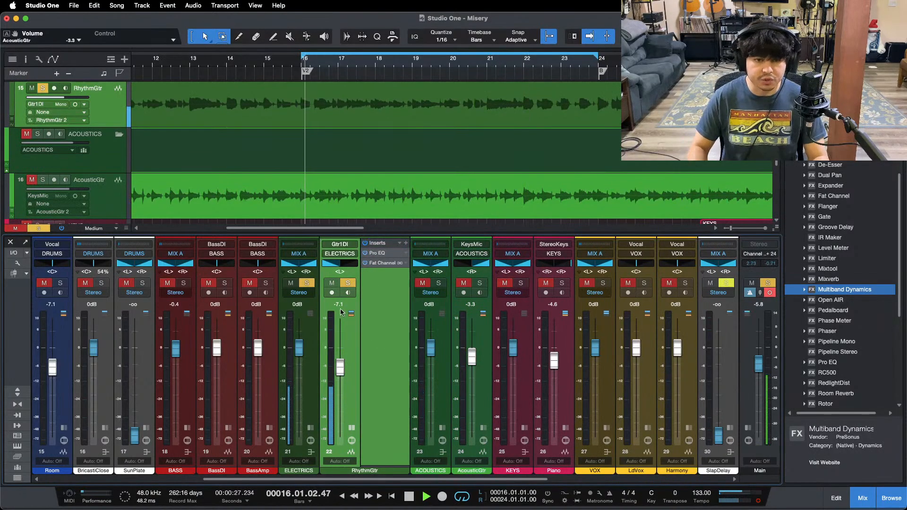
scroll(410, 160, up, 1)
click(427, 56)
scroll(427, 57, down, 5)
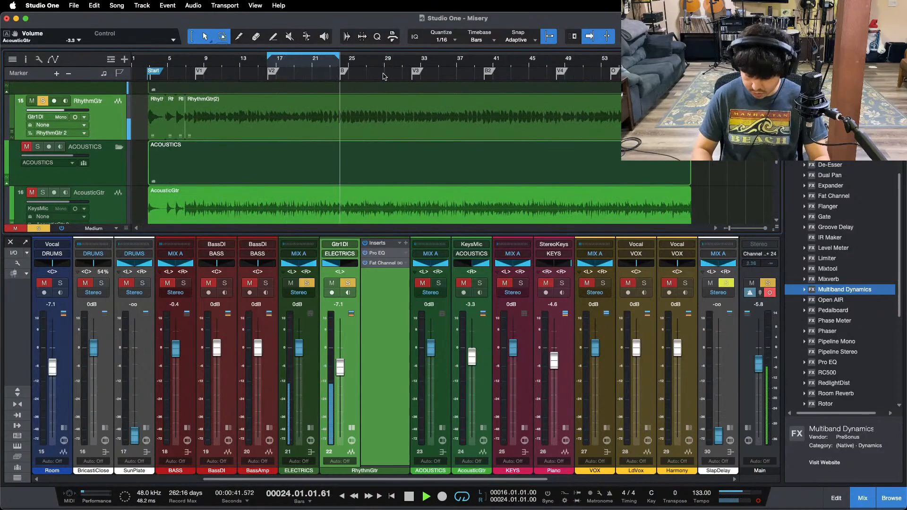
Enable the low cut in the RhythmGtr Pro EQ and set its frequency to 209 Hz
double_click(380, 253)
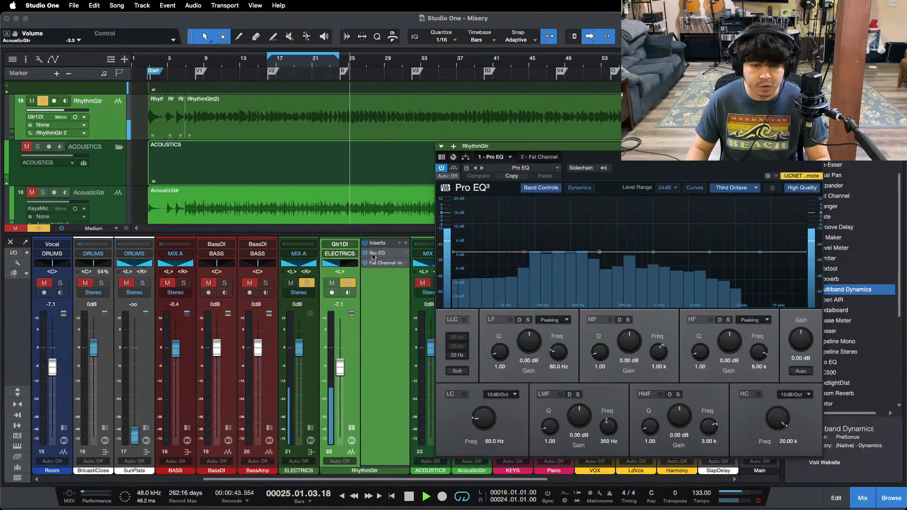
drag(700, 152, 518, 161)
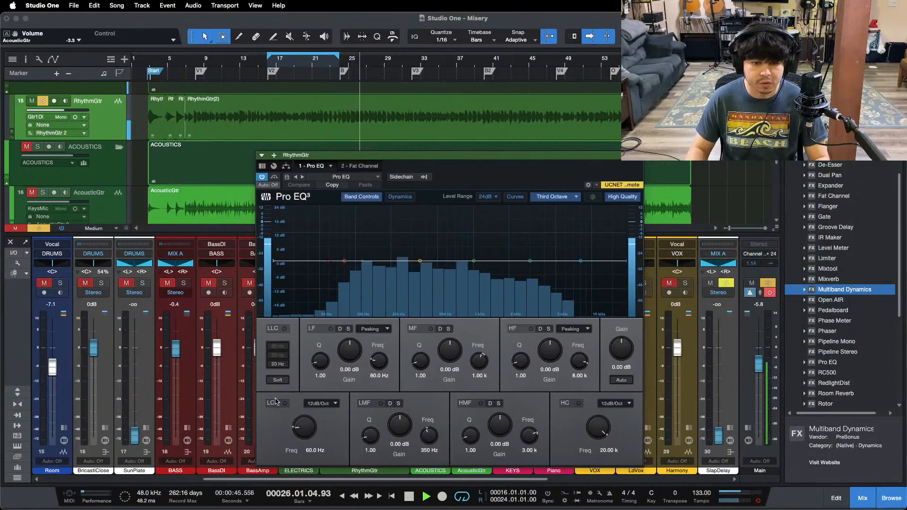
drag(299, 424, 295, 420)
key(shift+b)
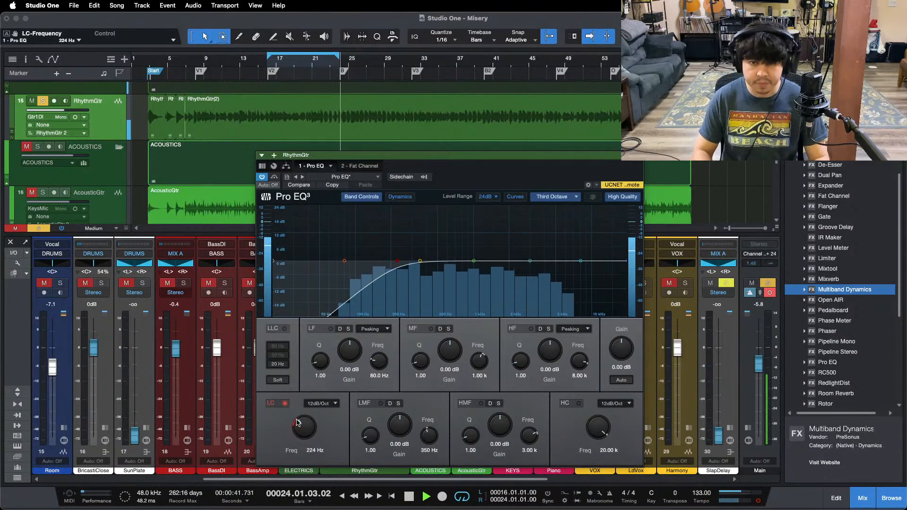
click(485, 63)
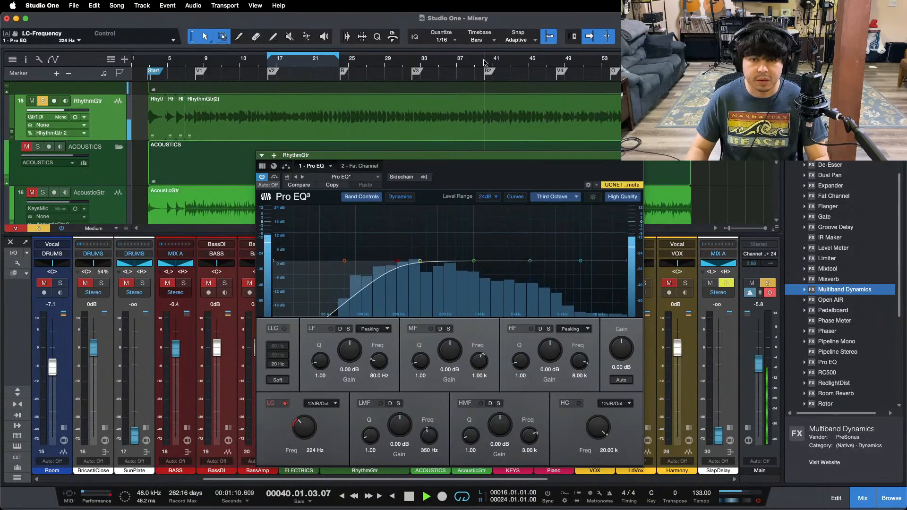
drag(308, 422, 308, 424)
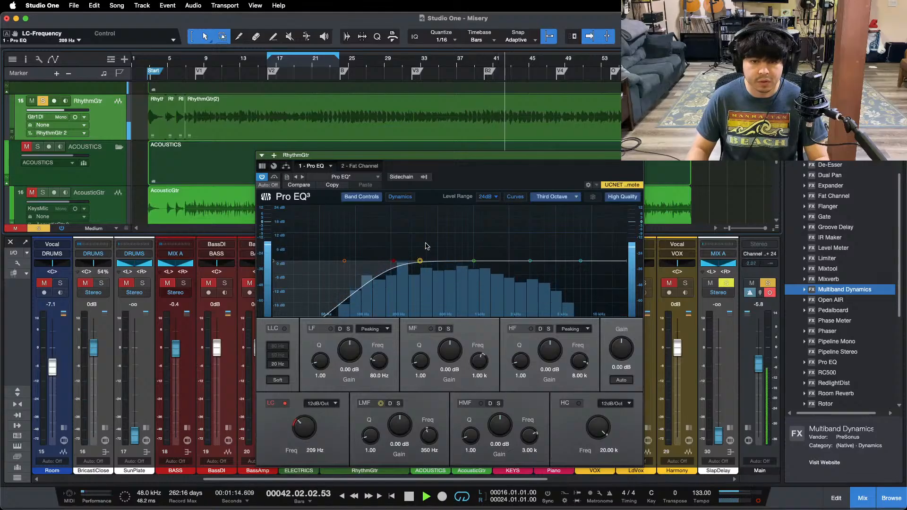
Use the Everest C100A compressor in the RhythmGtr Fat Channel with gain reduction at 4.50, and return to the Pro EQ
click(365, 168)
click(546, 199)
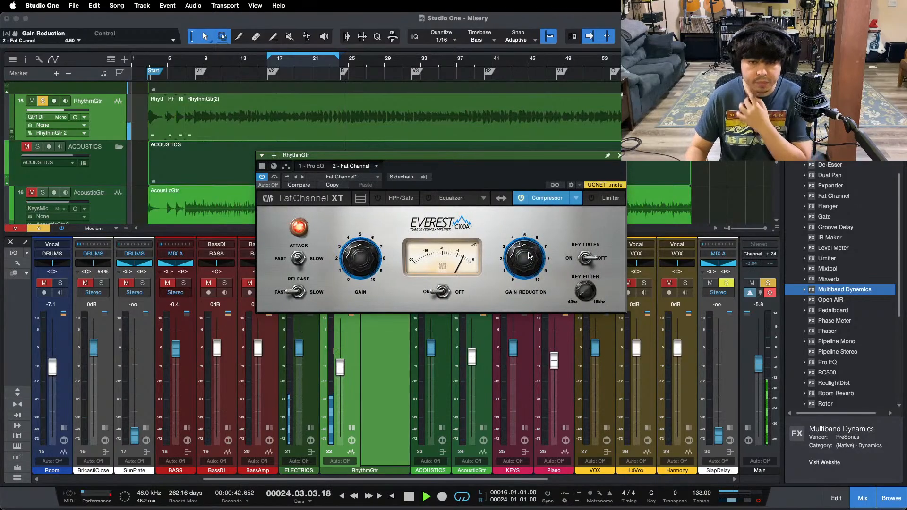
click(320, 167)
Set the RhythmGtr Pro EQ high cut to 7.96 kHz and boost the HMF band by 9.12 dB at 3.99 kHz
click(267, 64)
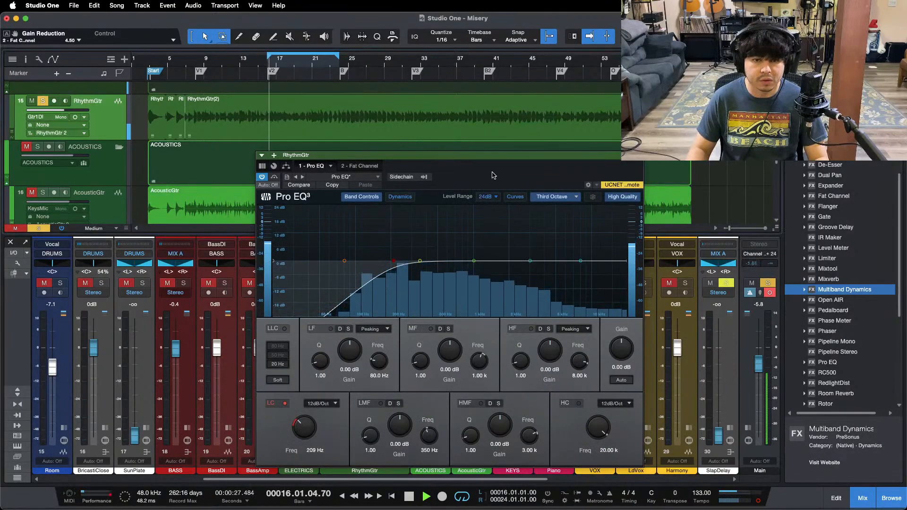
drag(492, 175, 491, 155)
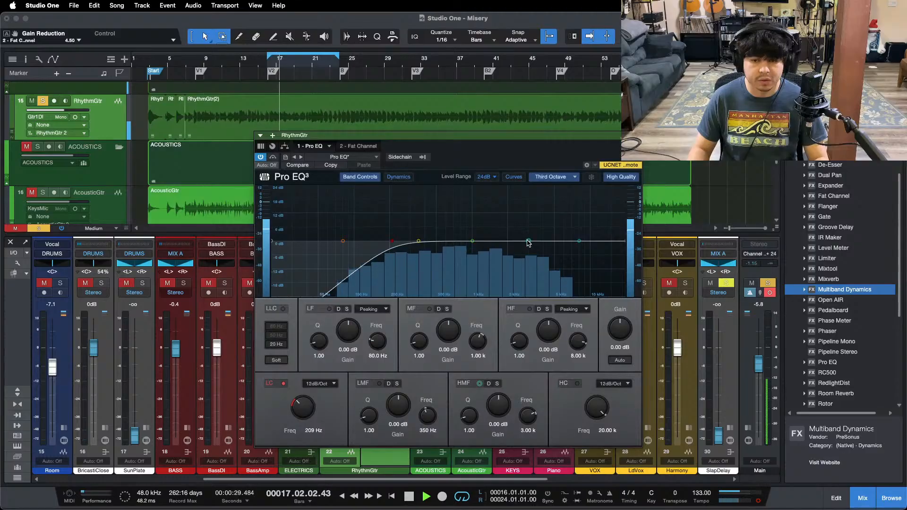
drag(622, 245, 587, 246)
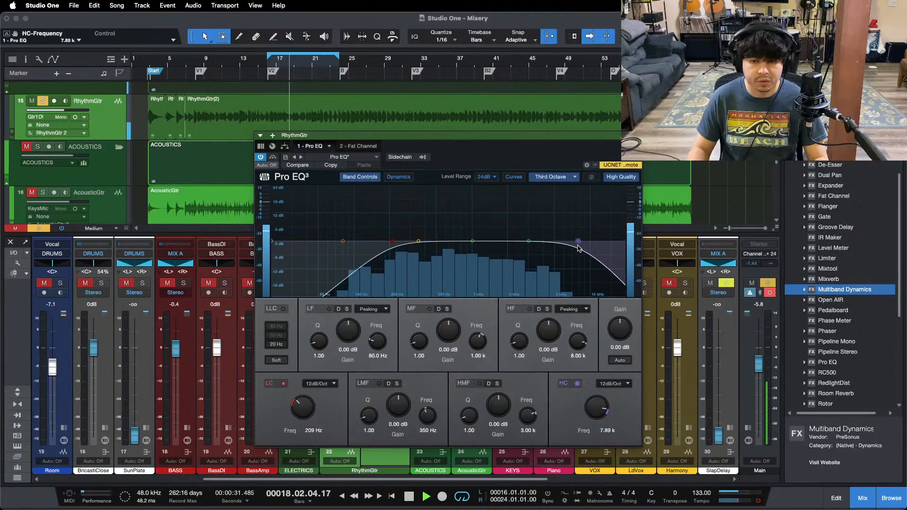
drag(530, 245, 525, 213)
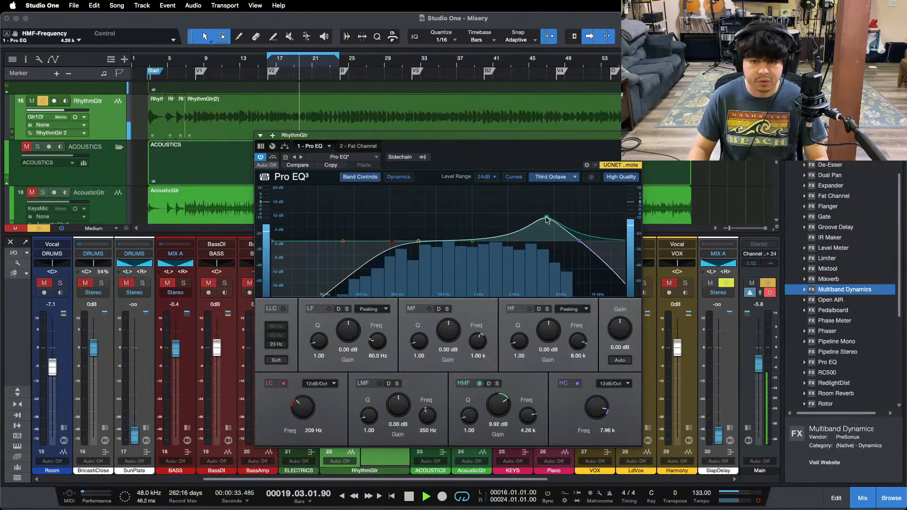
double_click(492, 405)
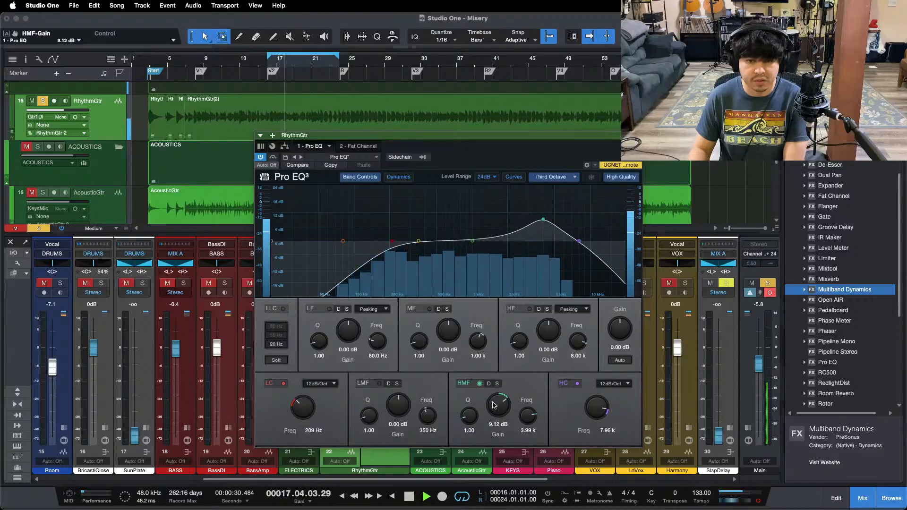
Boost the MF band of the RhythmGtr Pro EQ by 1.92 dB at 1.41 kHz, close the EQ and stop playback
drag(472, 241, 488, 213)
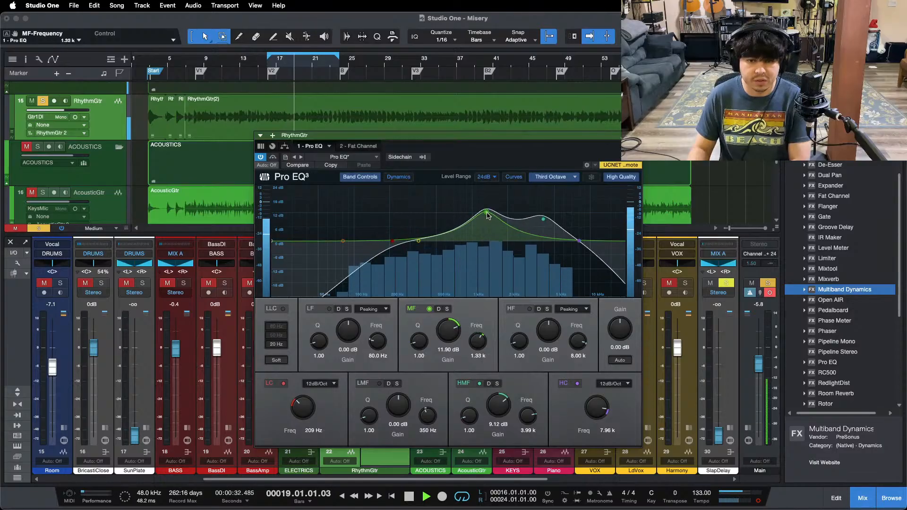
double_click(444, 339)
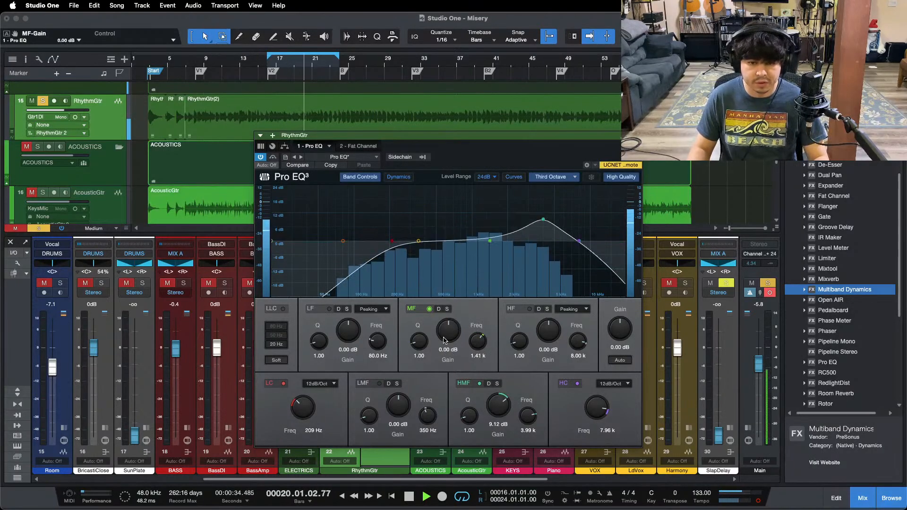
drag(444, 338, 447, 336)
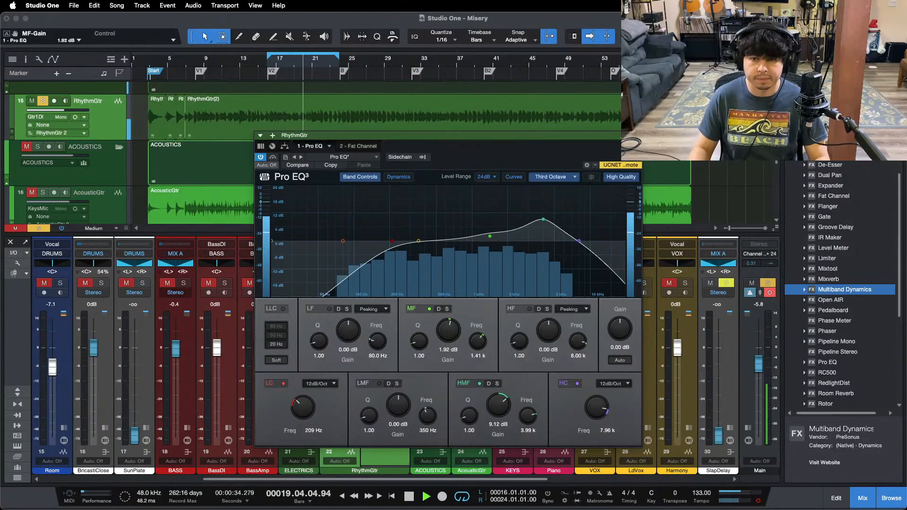
click(635, 136)
key(space)
Add Multiband Dynamics to the RhythmGtr channel and load the Guitar Tamer preset
drag(832, 287, 388, 281)
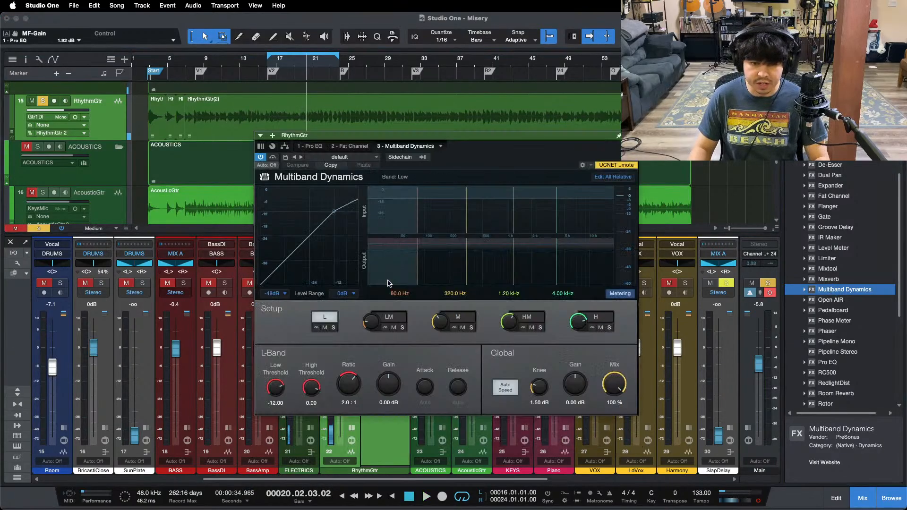
click(352, 160)
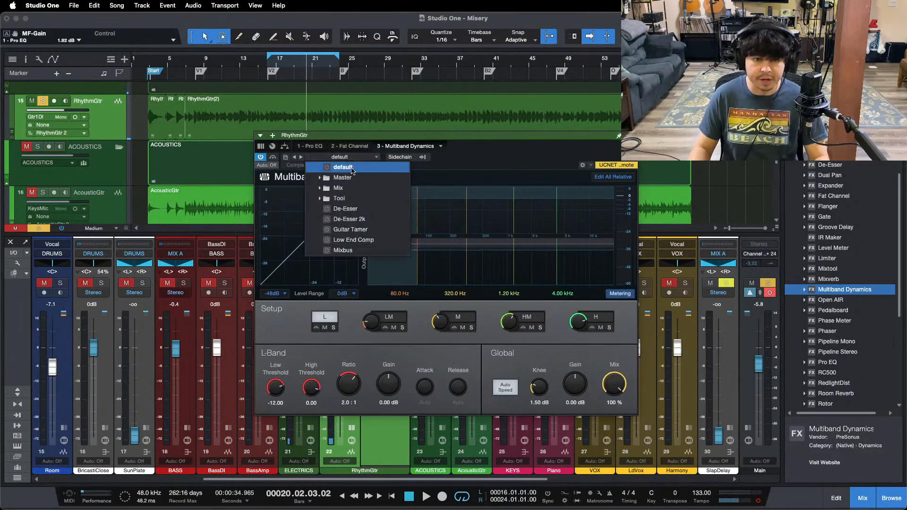
click(350, 229)
Set the high band's low threshold to -17.16 dB in the RhythmGtr Multiband Dynamics during playback, and close the plug-in
click(602, 315)
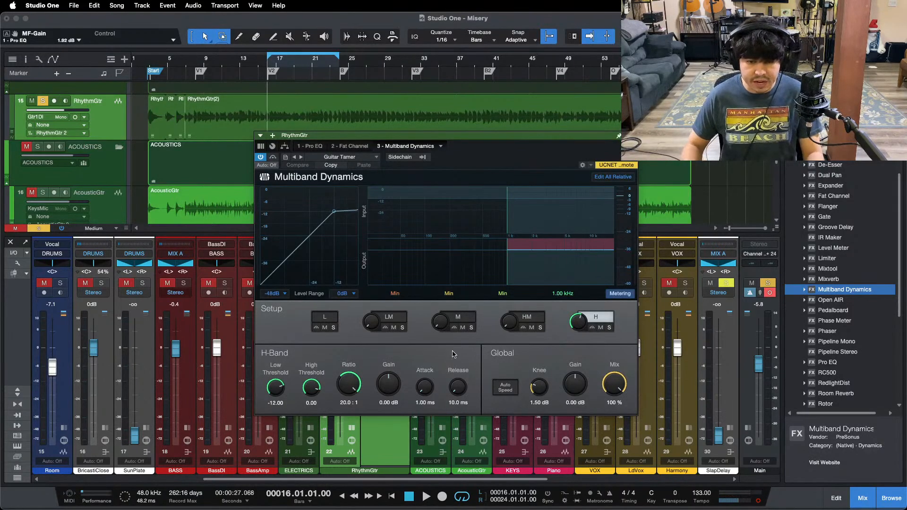
key(space)
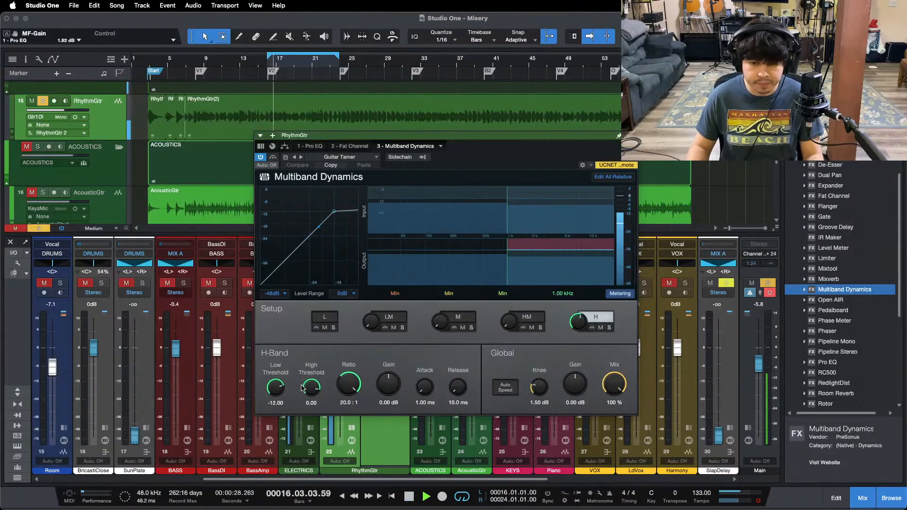
drag(282, 387, 282, 389)
scroll(281, 388, down, 4)
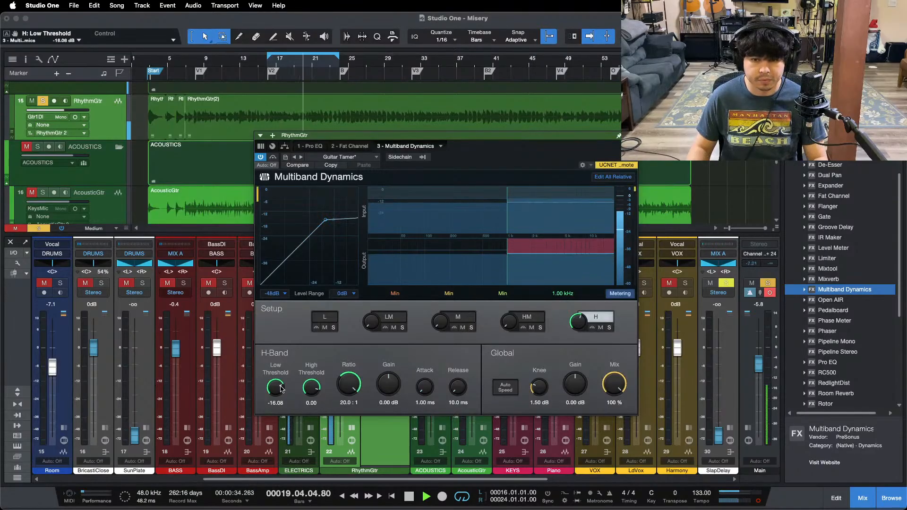
click(631, 135)
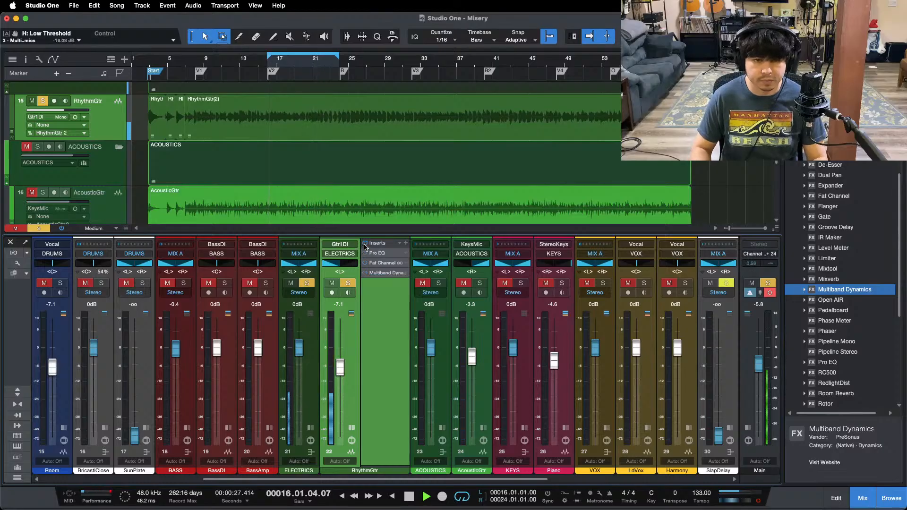
click(385, 273)
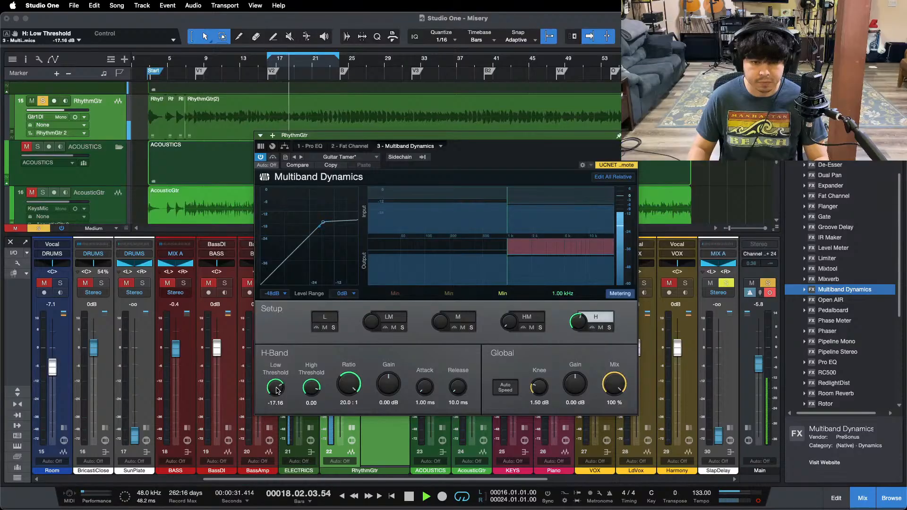
click(631, 135)
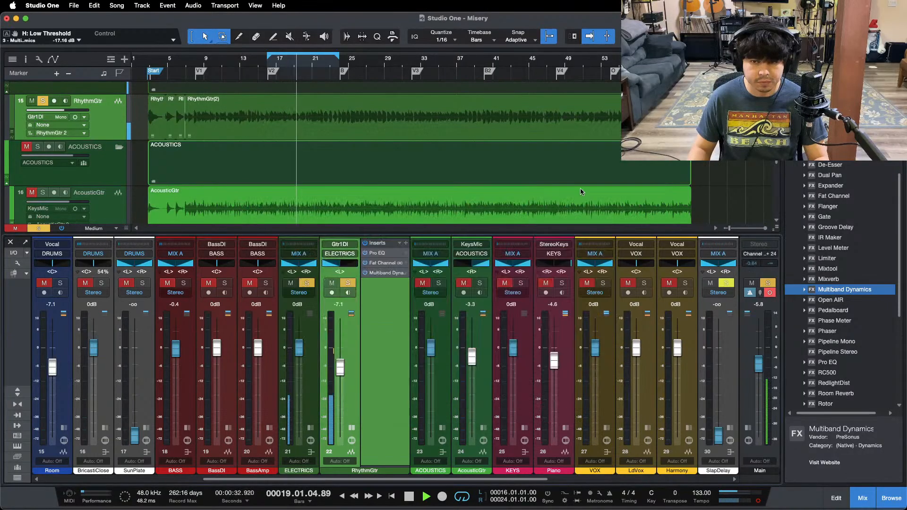
Solo AcousticGtr alongside RhythmGtr and raise the RhythmGtr fader to -5.0 dB, leaving its inserts collapsed
click(479, 283)
drag(341, 369, 344, 365)
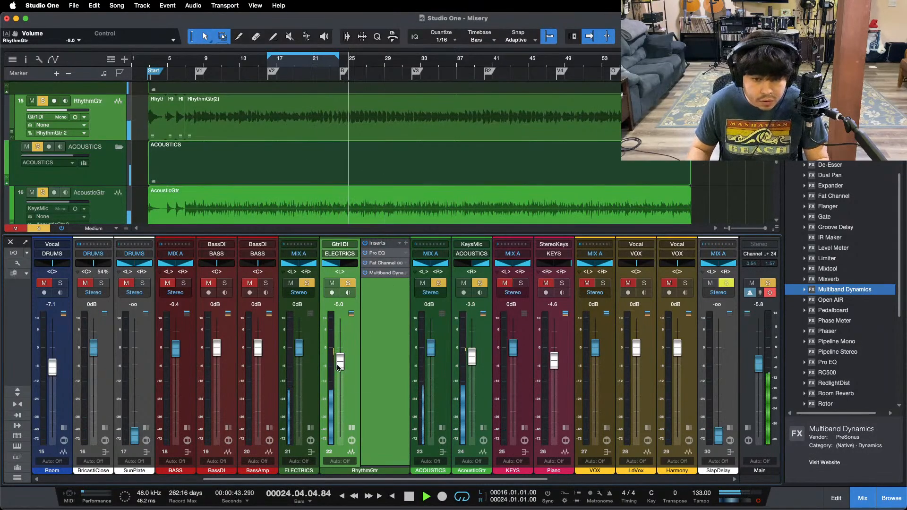
click(352, 428)
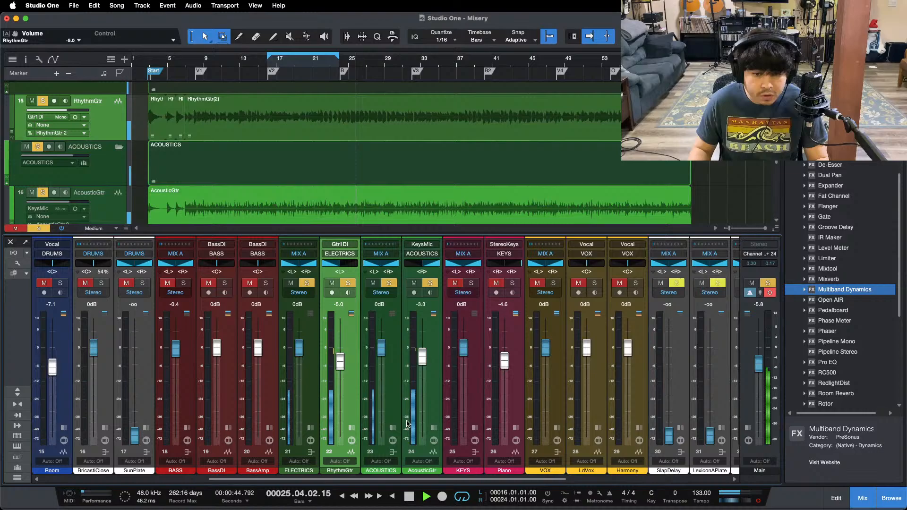
Lower the RhythmGtr and AcousticGtr faders together to -6.7 dB and -5.0 dB
click(430, 396)
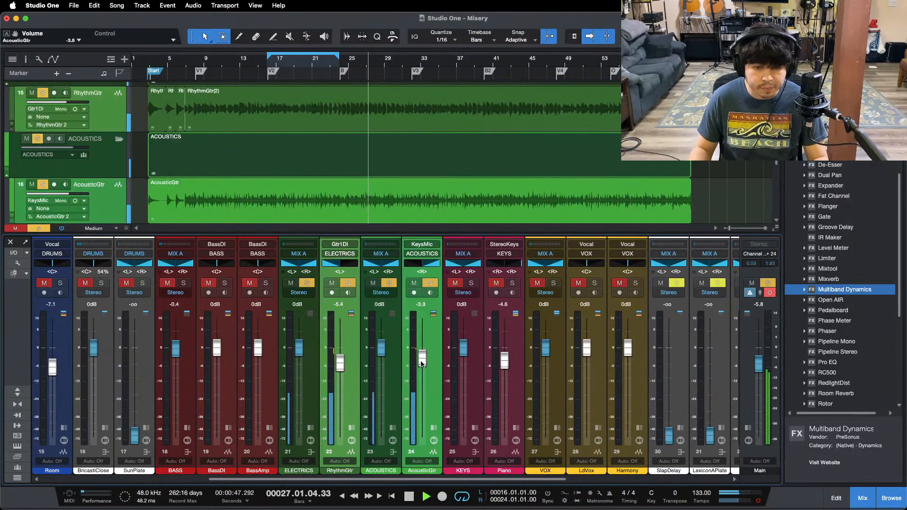
scroll(421, 364, down, 2)
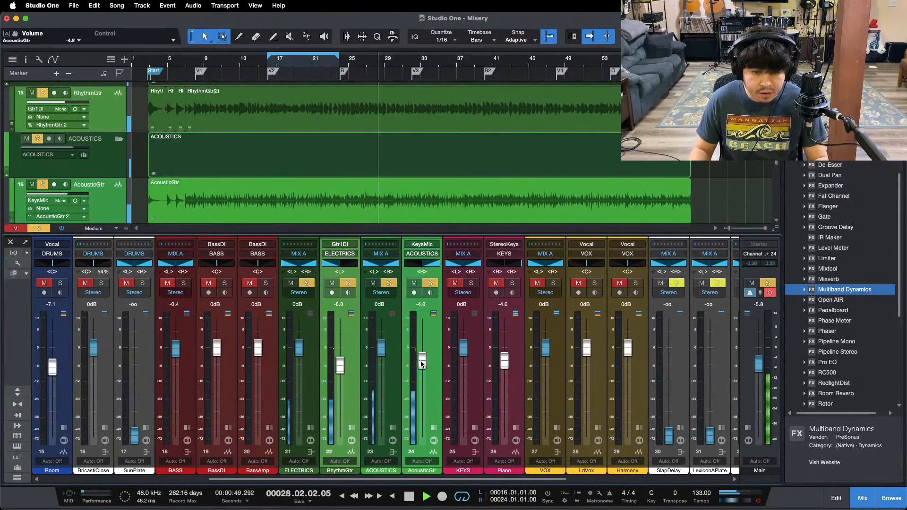
scroll(421, 363, down, 1)
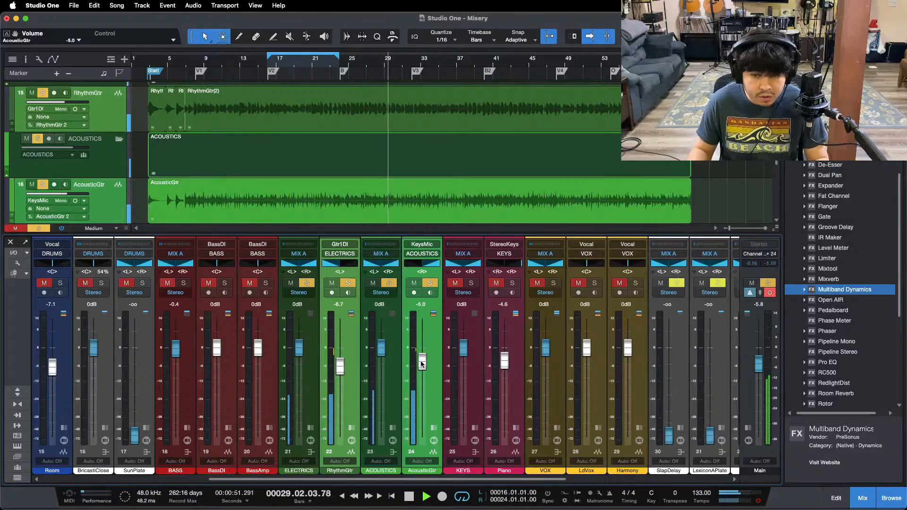
Replay the looped verse, set RhythmGtr to -7.1 dB, and bring both guitar faders down together to -8.3 and -6.3 dB
key(KP_1)
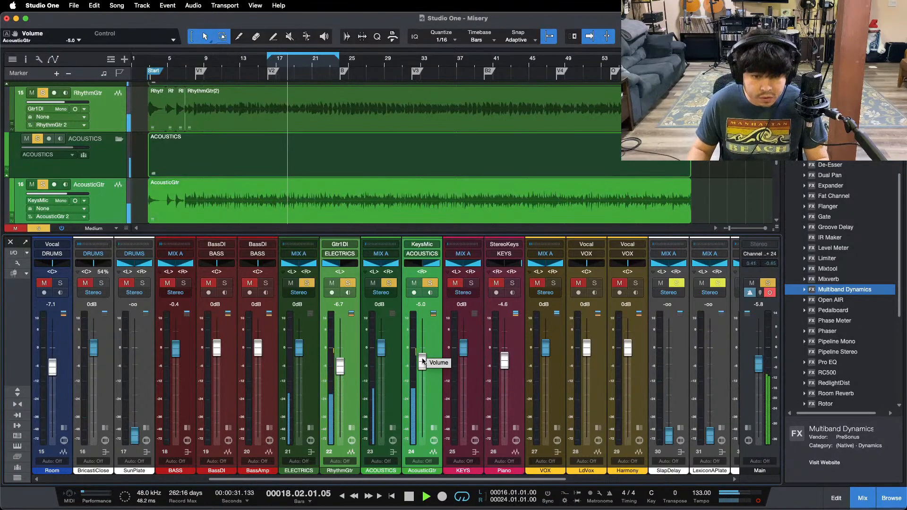
click(350, 367)
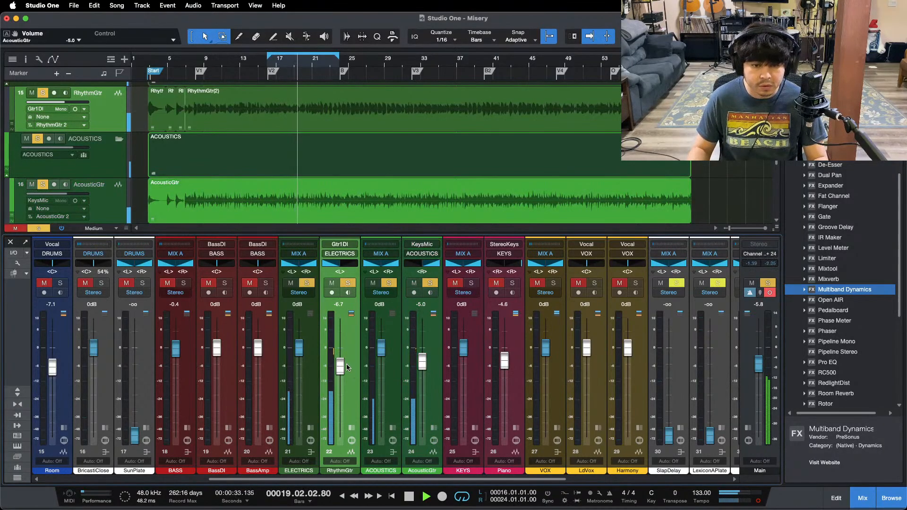
drag(346, 367, 347, 370)
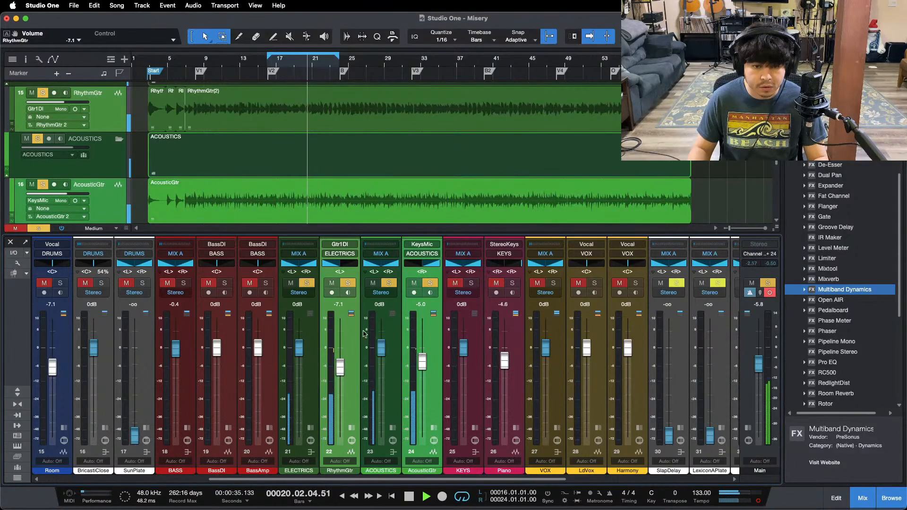
drag(425, 368, 423, 367)
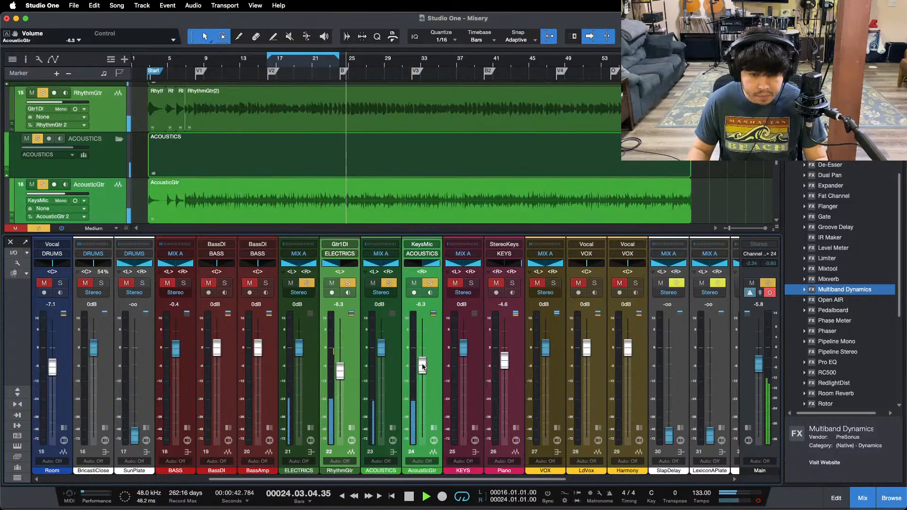
Clear all solos, mute Piano and VOX, and replay the verse from bar 16 with the main output in stereo
key(shift+s)
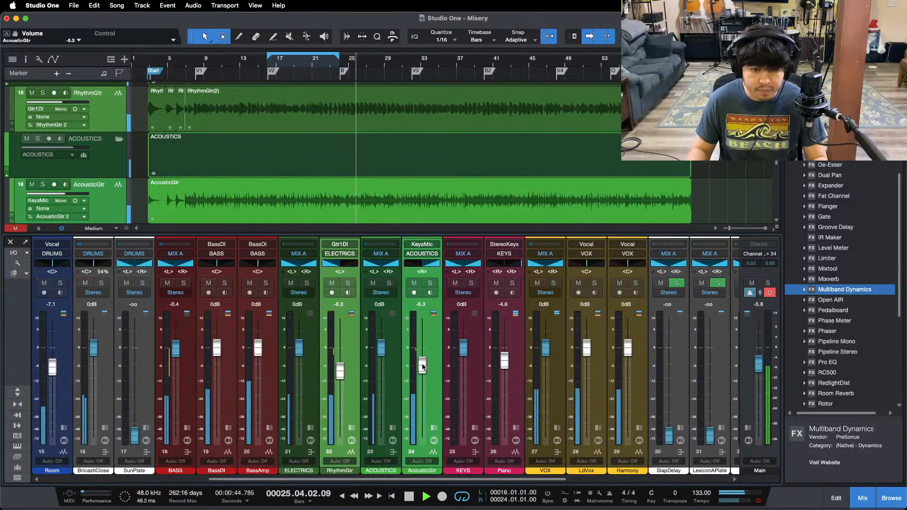
click(496, 283)
click(538, 283)
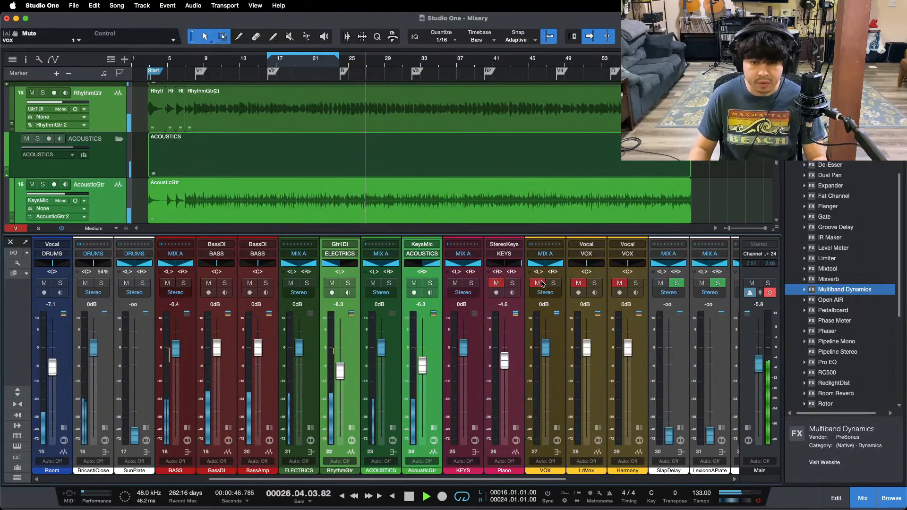
key(KP_1)
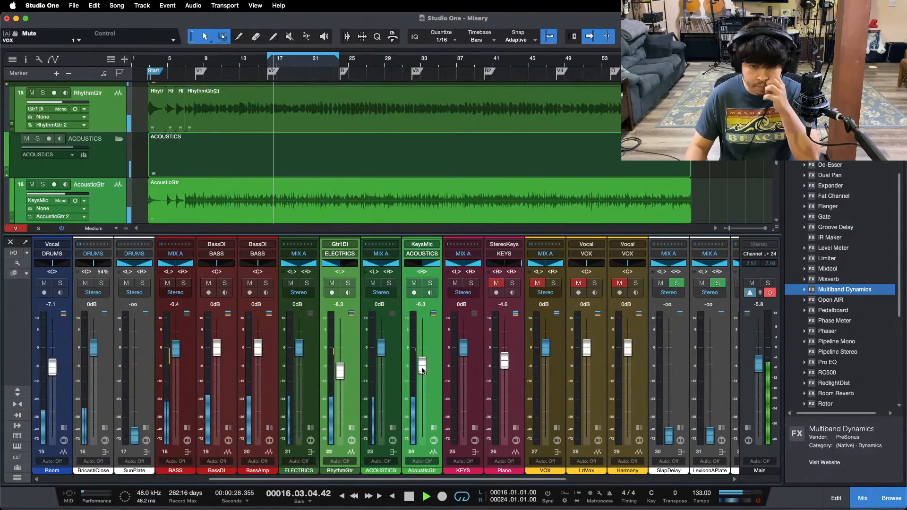
click(757, 500)
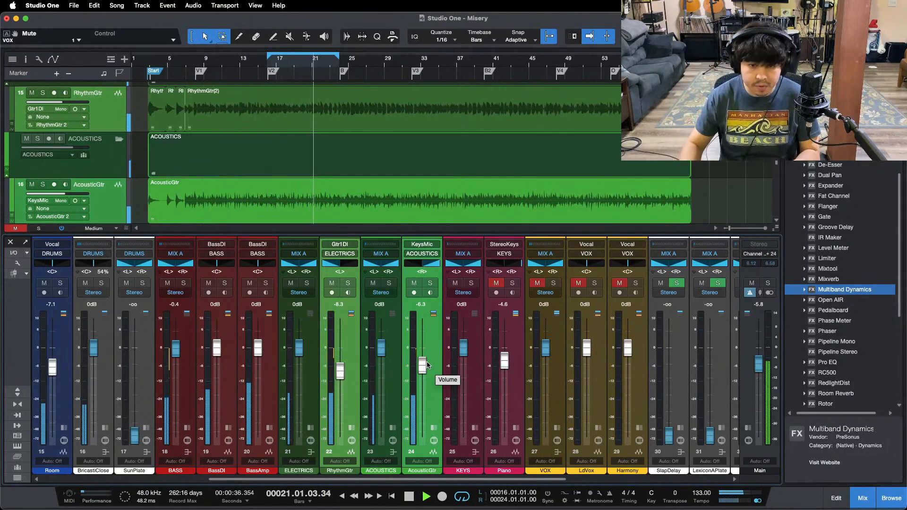
Lower RhythmGtr and AcousticGtr together to -8.8 dB and -6.7 dB, and stop playback
drag(423, 365, 423, 367)
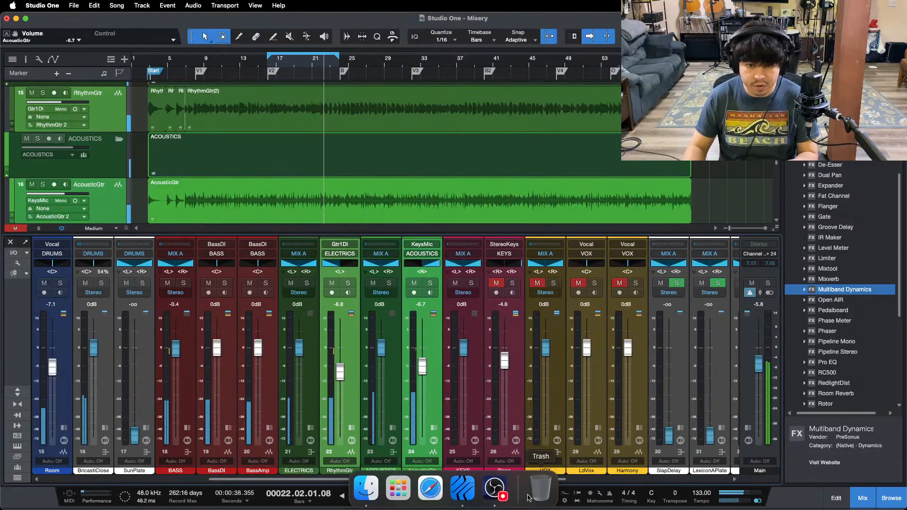
click(501, 493)
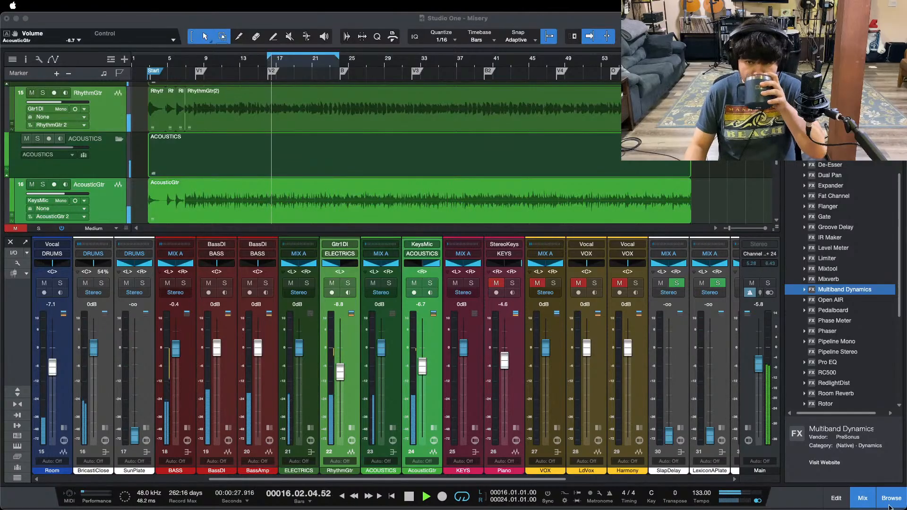
click(870, 461)
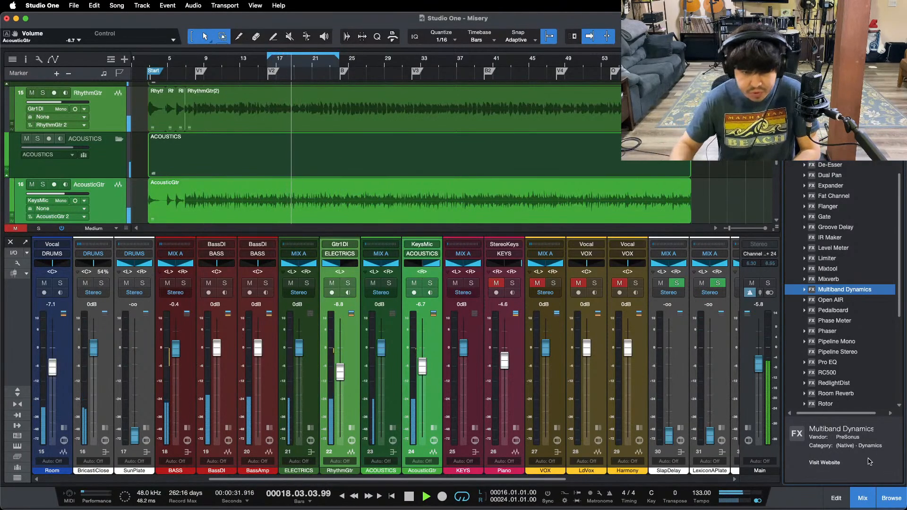
key(space)
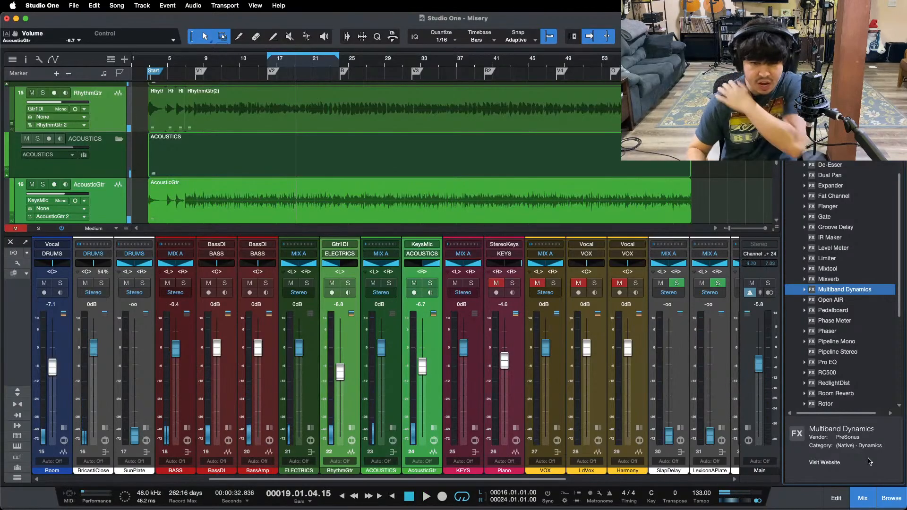
Replay the second verse from bar 16 to judge the guitars in the mix, and look over the Piano parts in the arrangement
drag(287, 63, 343, 90)
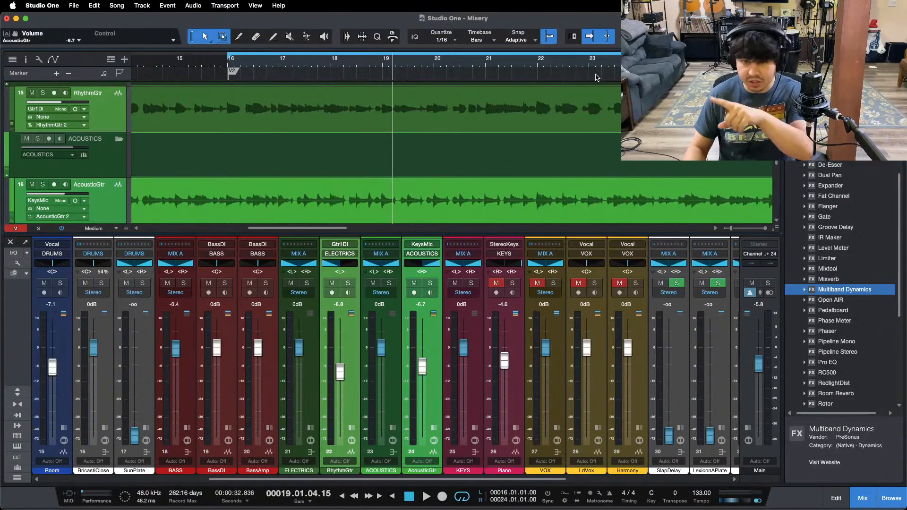
key(KP_1)
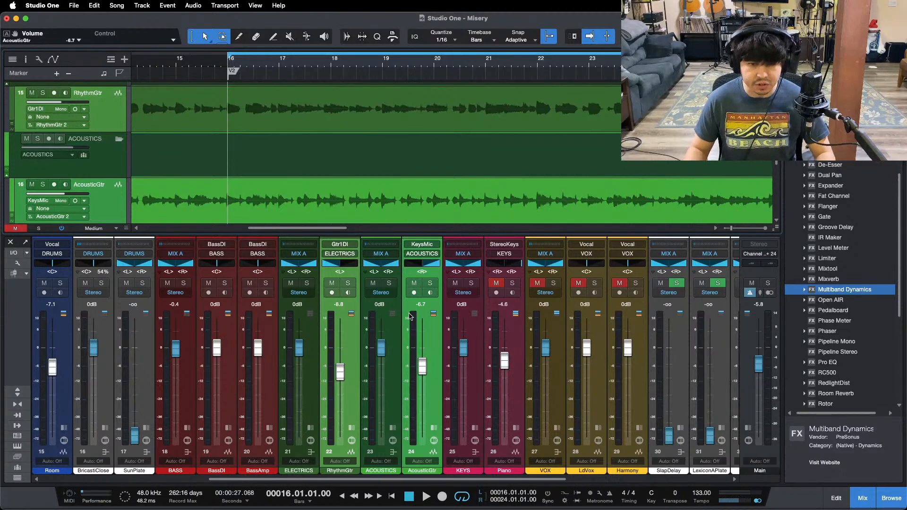
key(space)
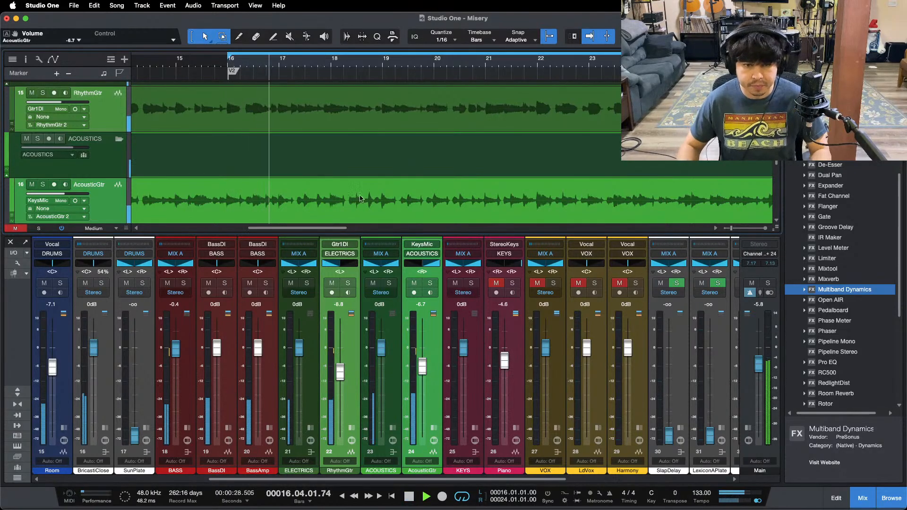
scroll(448, 174, down, 3)
scroll(421, 160, down, 1)
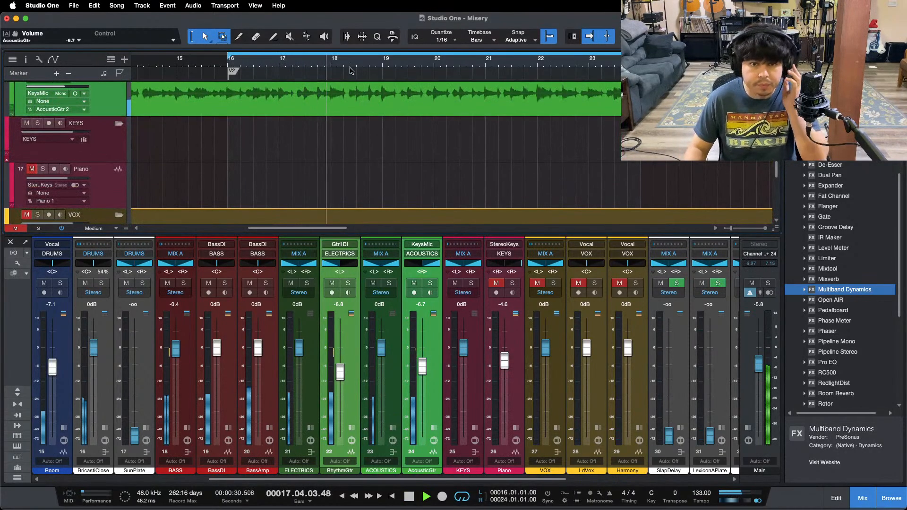
drag(351, 63, 436, 20)
key(f)
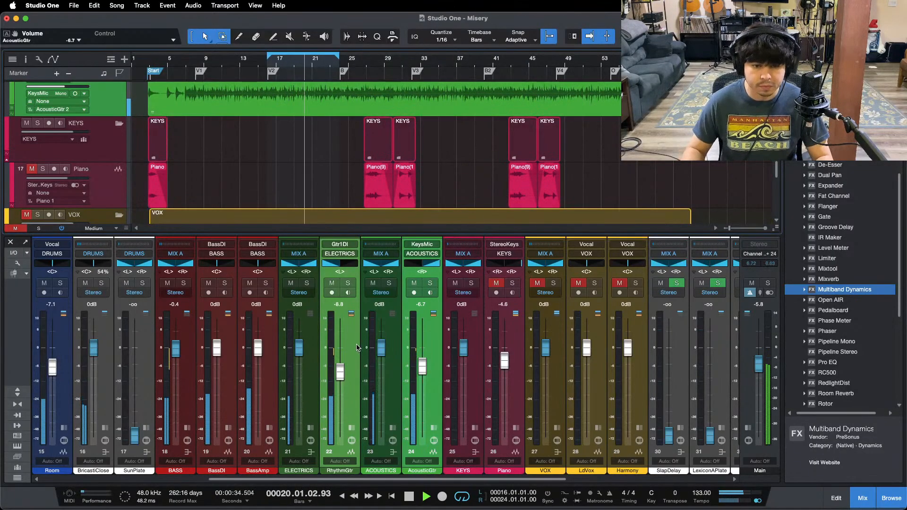
Review the RhythmGtr Fat Channel compressor and Multiband Dynamics, close them, and lower the RhythmGtr fader to -9.2 dB
click(352, 437)
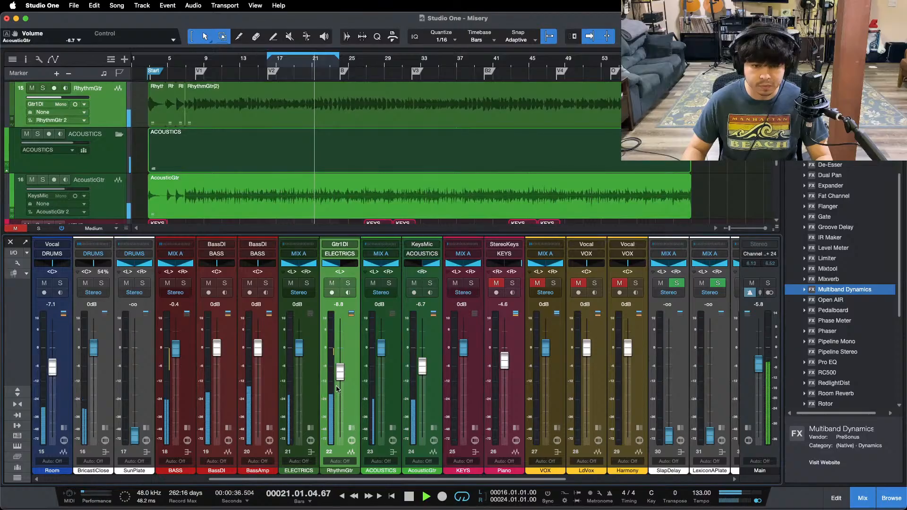
click(352, 429)
click(382, 262)
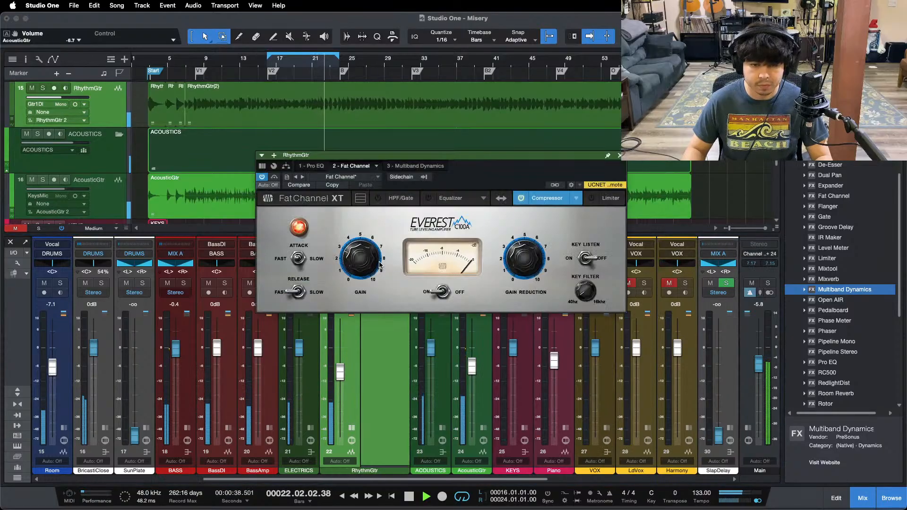
click(402, 168)
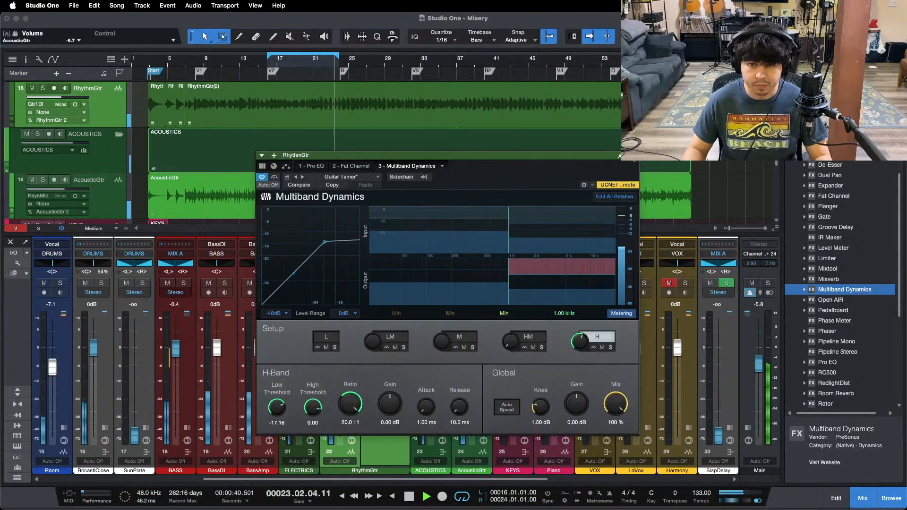
click(638, 155)
drag(339, 372, 341, 375)
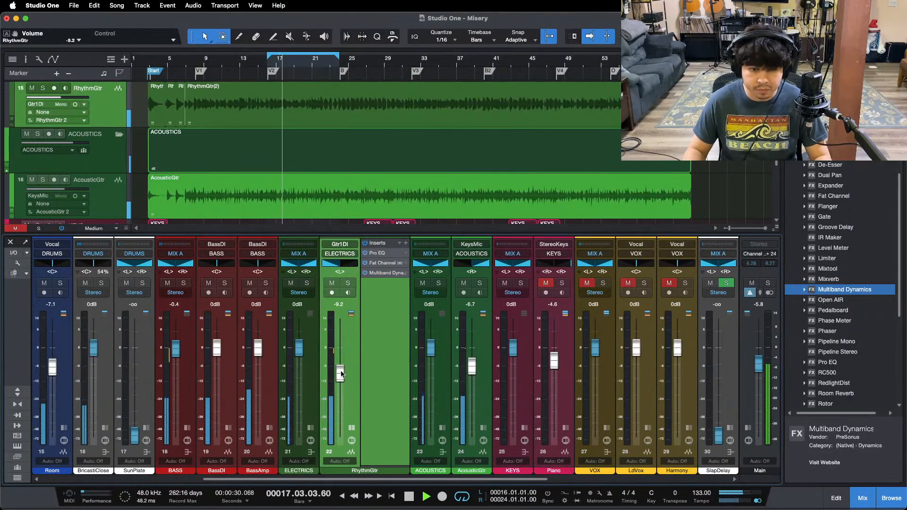
click(351, 427)
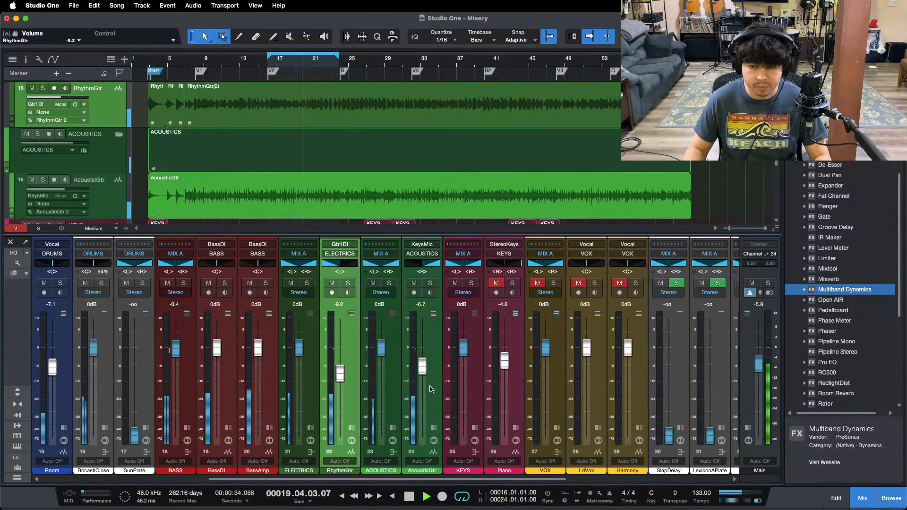
Play the song from the piano part near bar 27 and unmute the Piano channel
scroll(359, 152, down, 5)
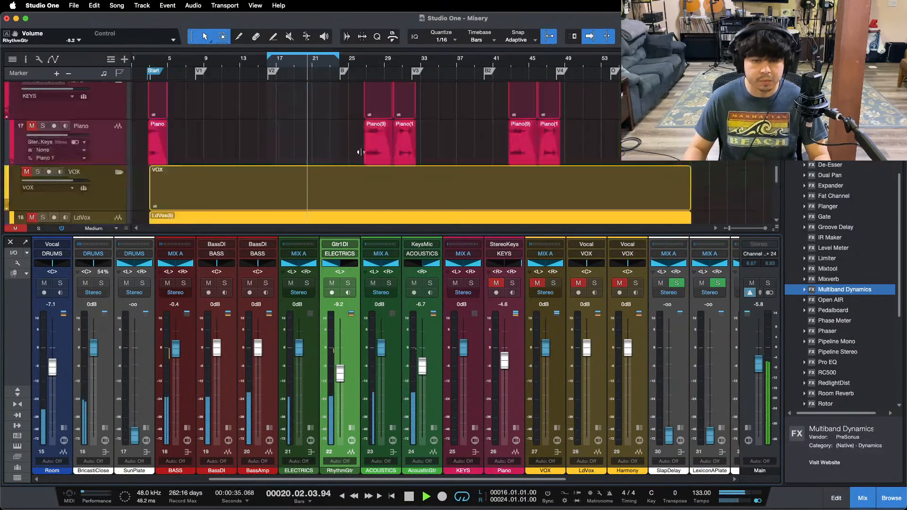
click(367, 59)
key(f)
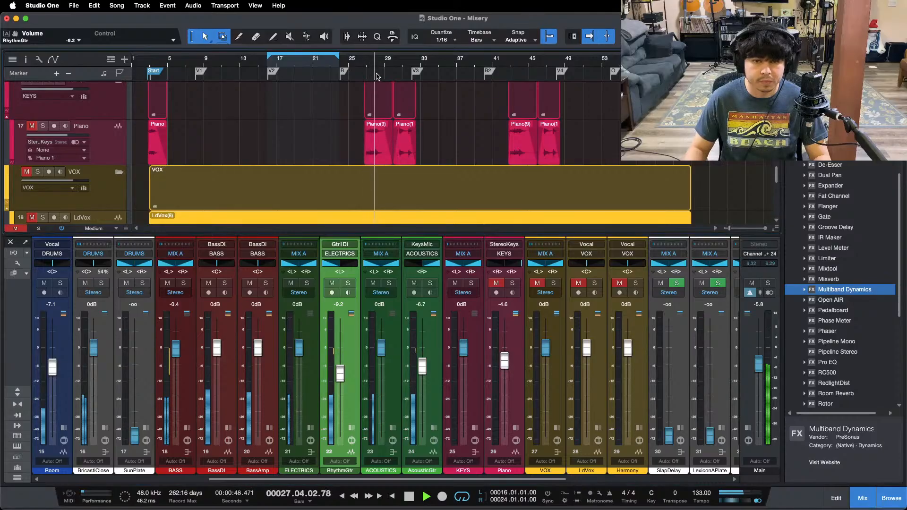
drag(376, 72, 372, 87)
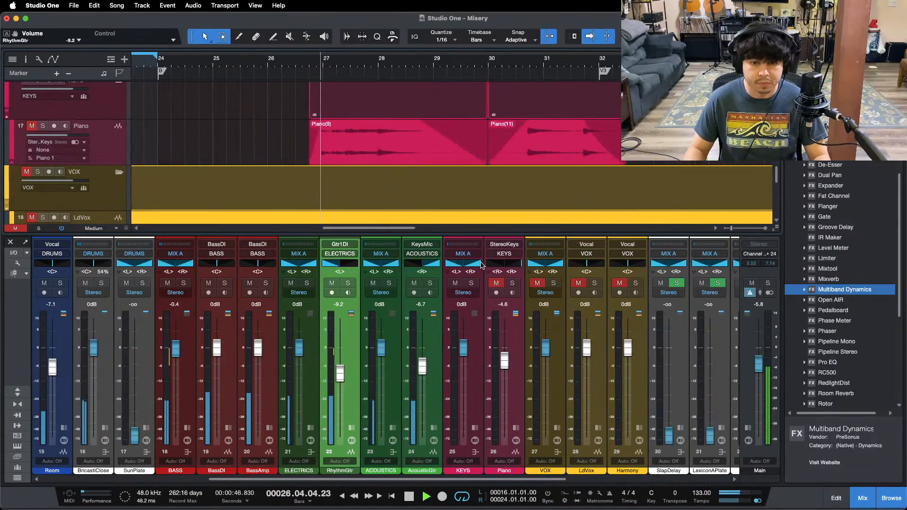
click(494, 283)
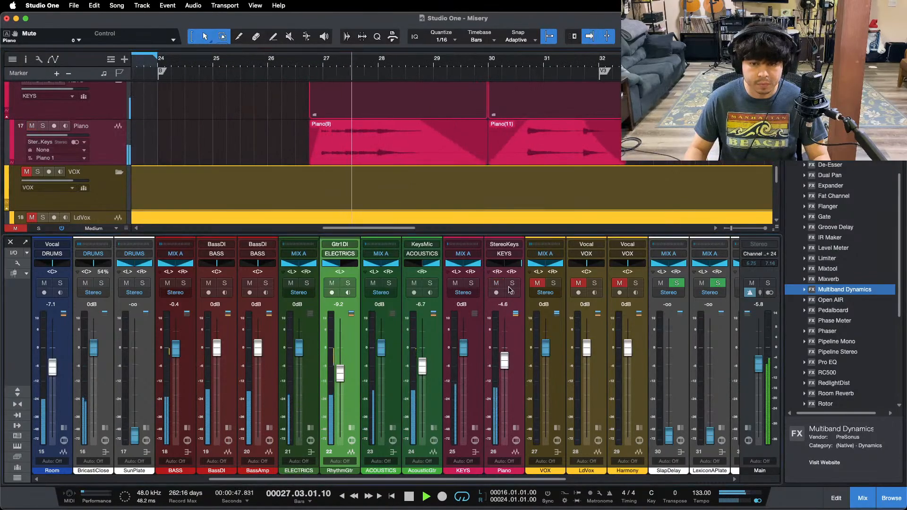
Solo the Piano channel, open its Pro EQ insert and restart playback of the piano part
click(515, 428)
click(539, 345)
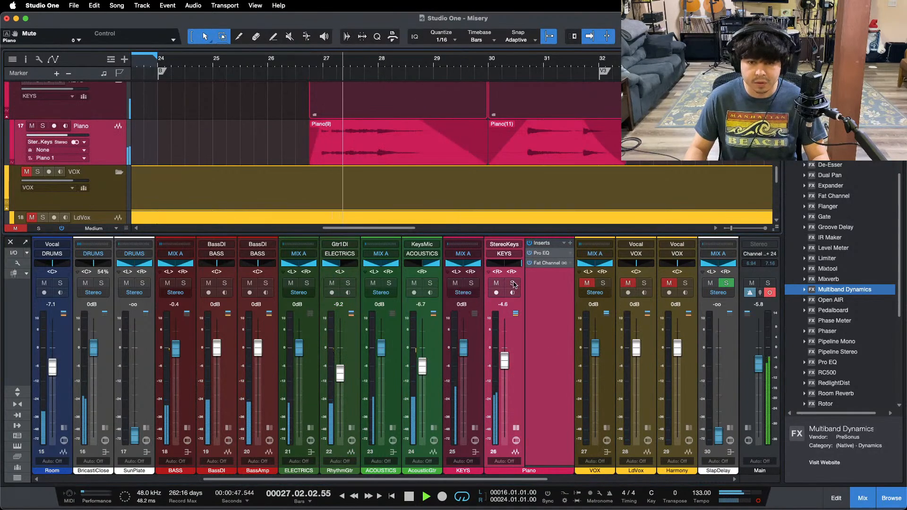
click(513, 284)
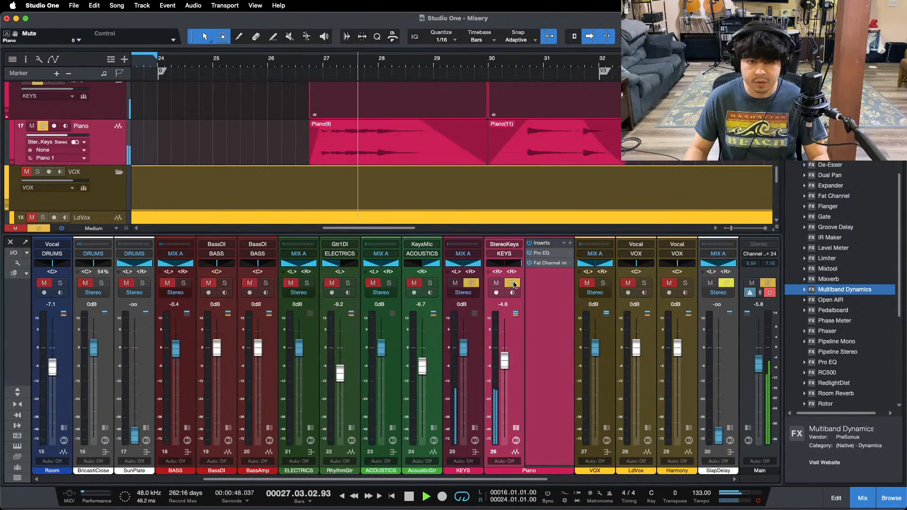
key(space)
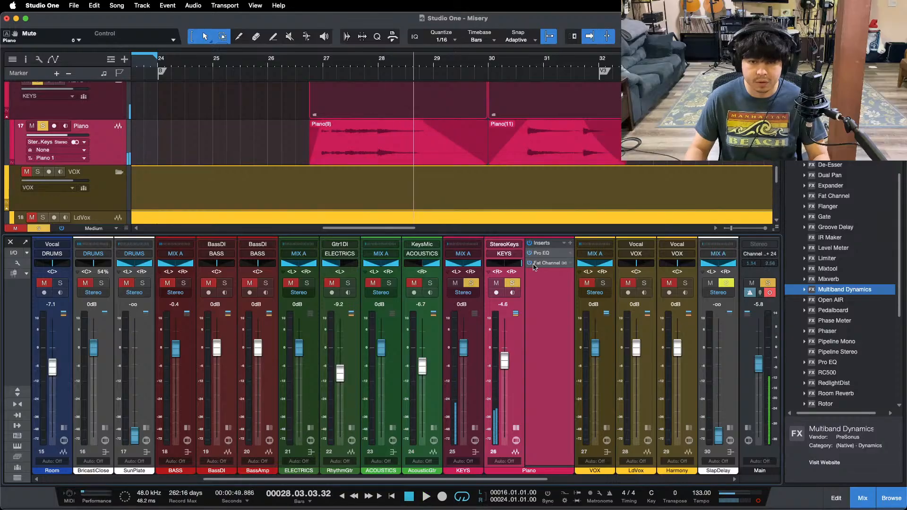
click(536, 257)
key(space)
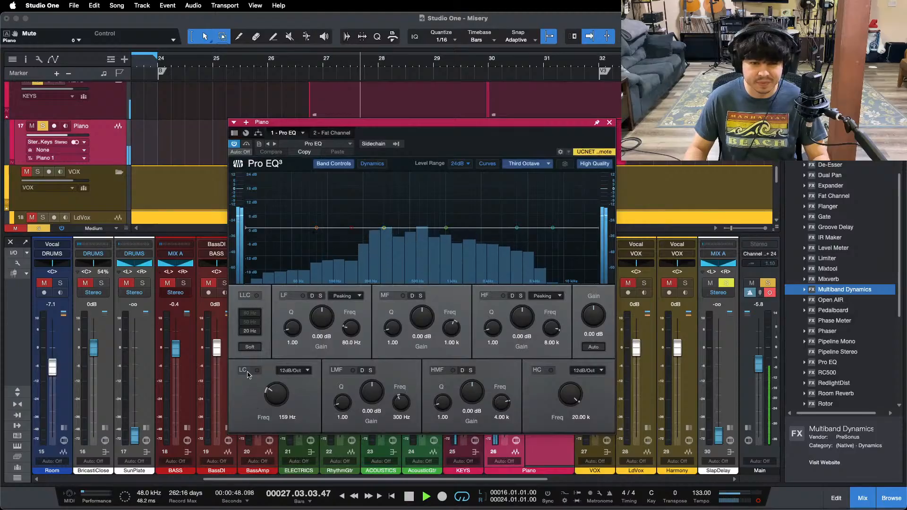
Enable the low cut at 182 Hz in the Piano Pro EQ and switch on the compressor in its Fat Channel
click(250, 371)
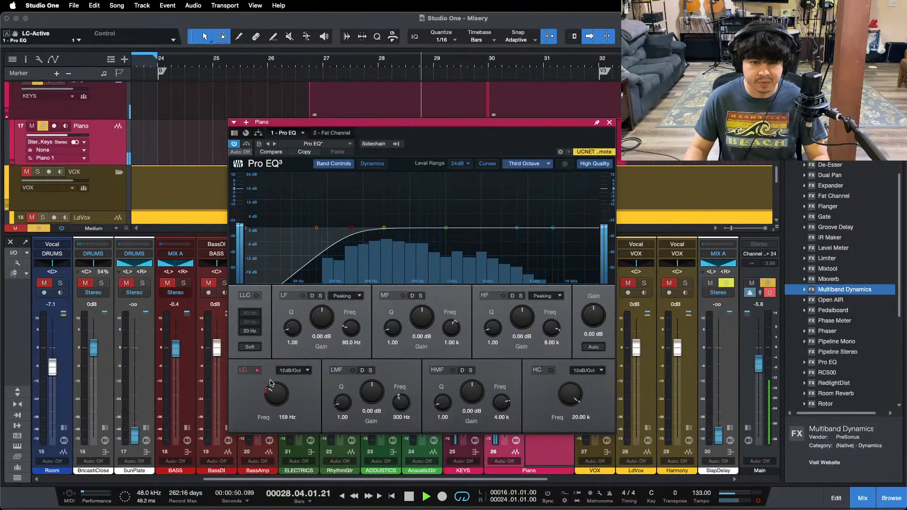
drag(277, 396, 278, 392)
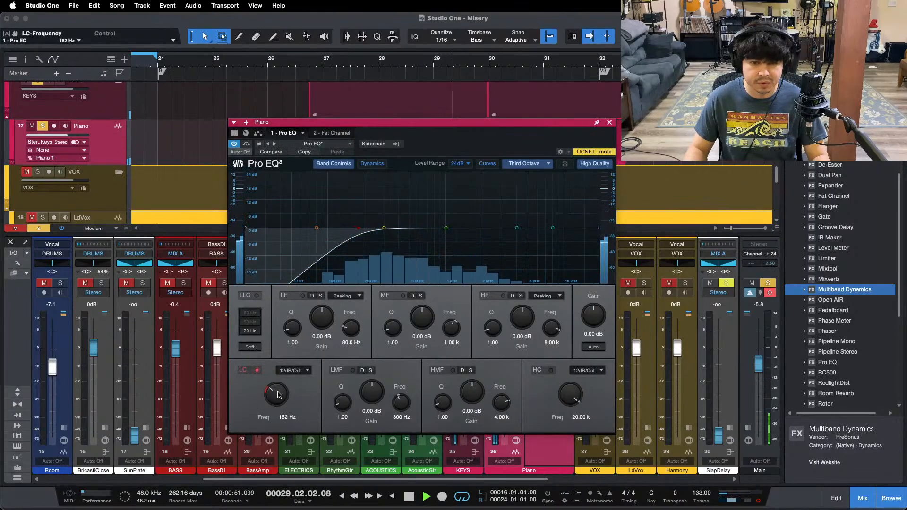
click(330, 133)
drag(458, 140, 455, 209)
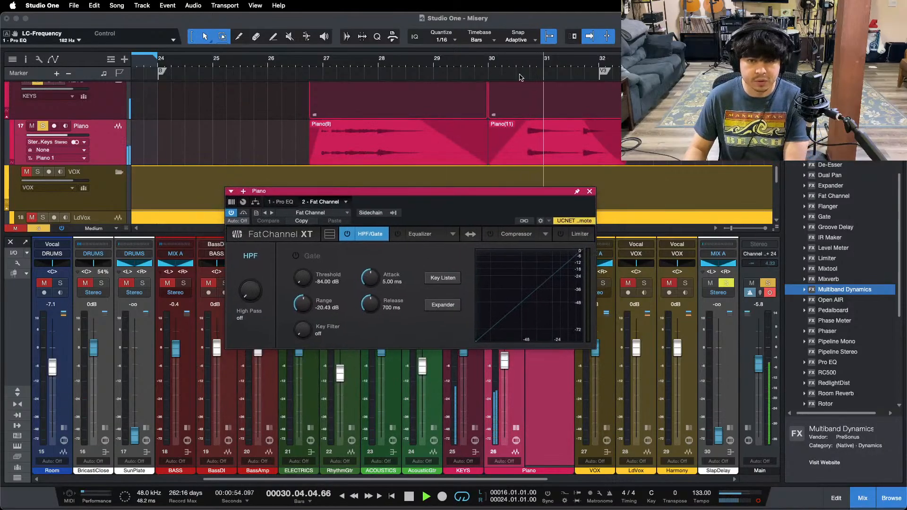
click(490, 234)
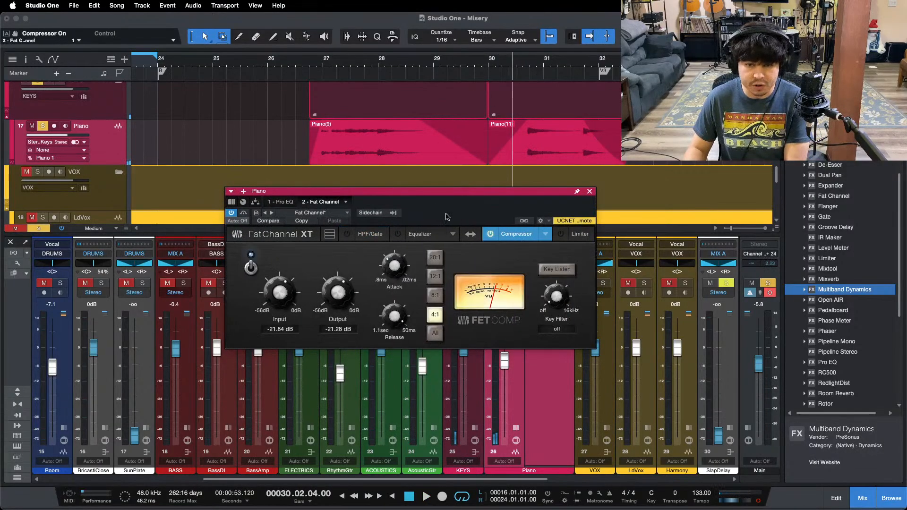
Set the Piano compressor's input to -24.64 dB and output to -18.48 dB, replaying the piano part to judge it
key(space)
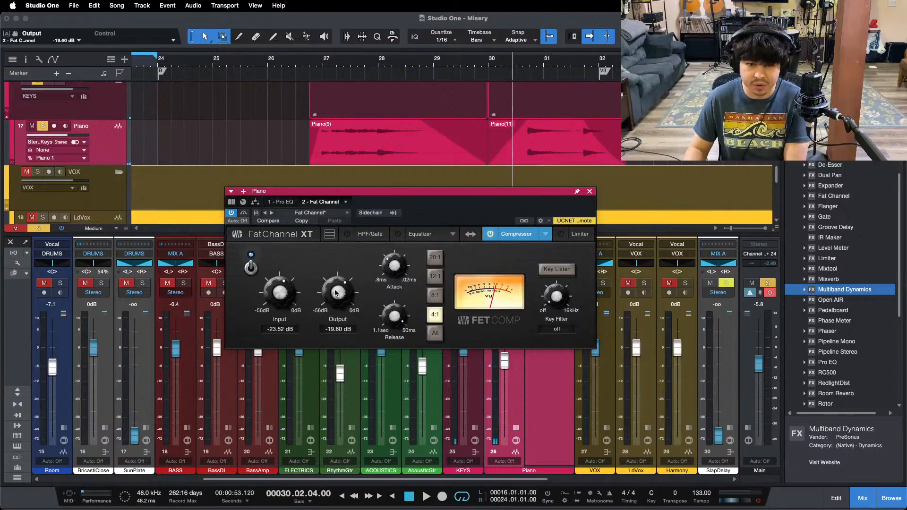
scroll(279, 290, down, 1)
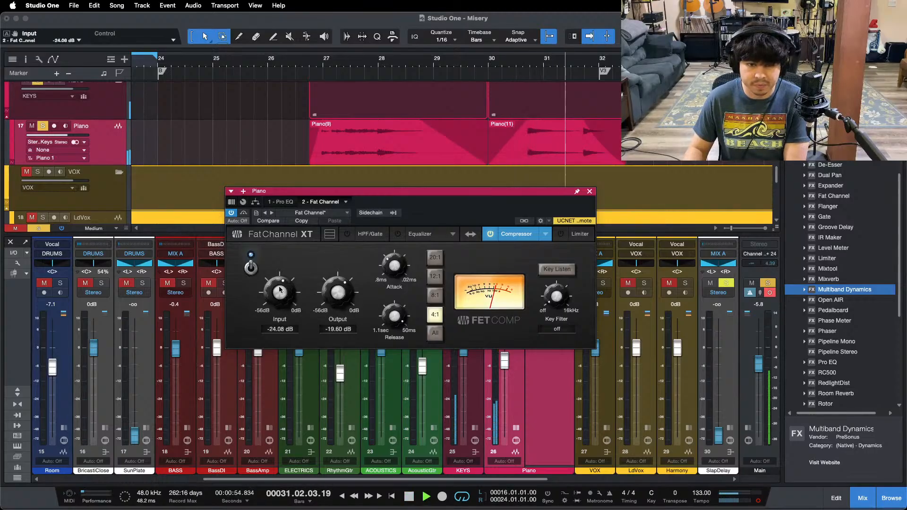
scroll(338, 291, up, 3)
key(space)
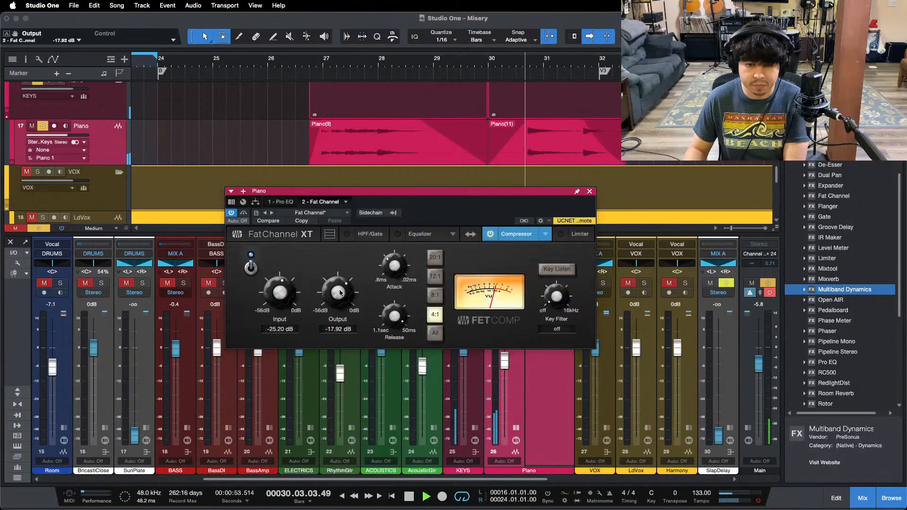
drag(331, 301, 330, 304)
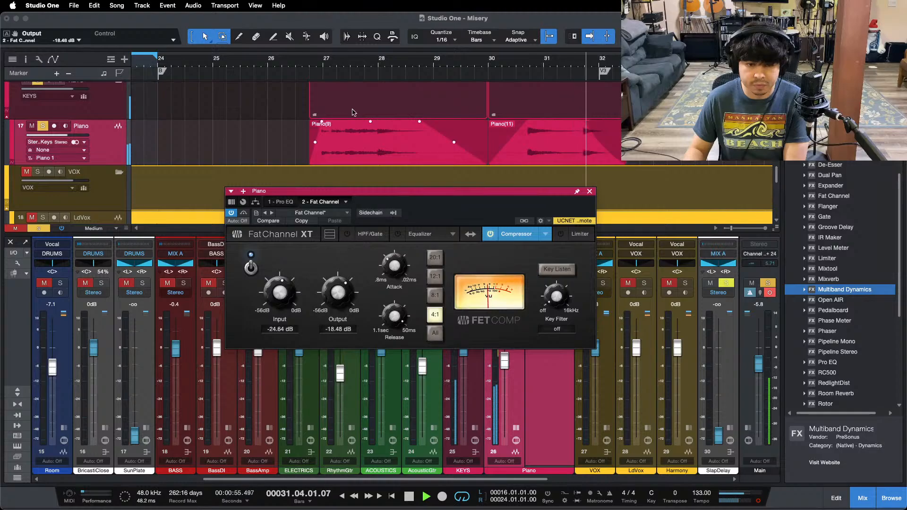
click(313, 63)
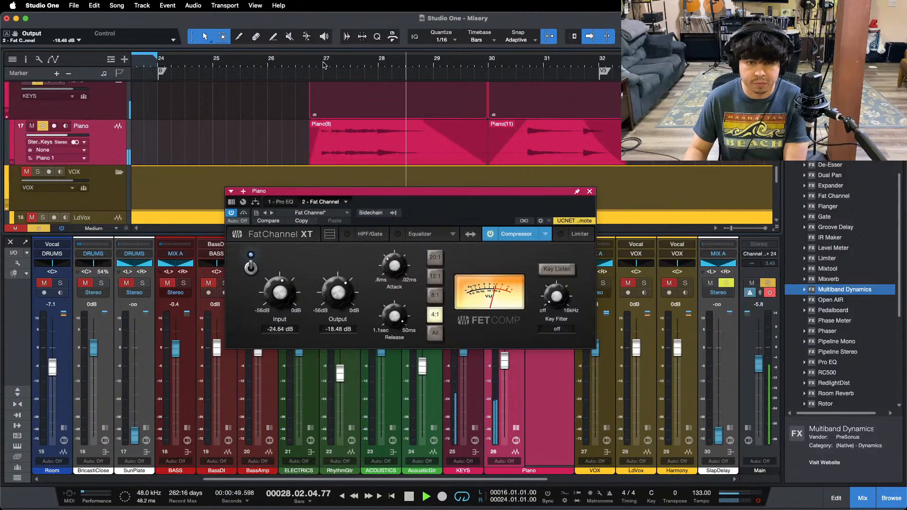
click(359, 62)
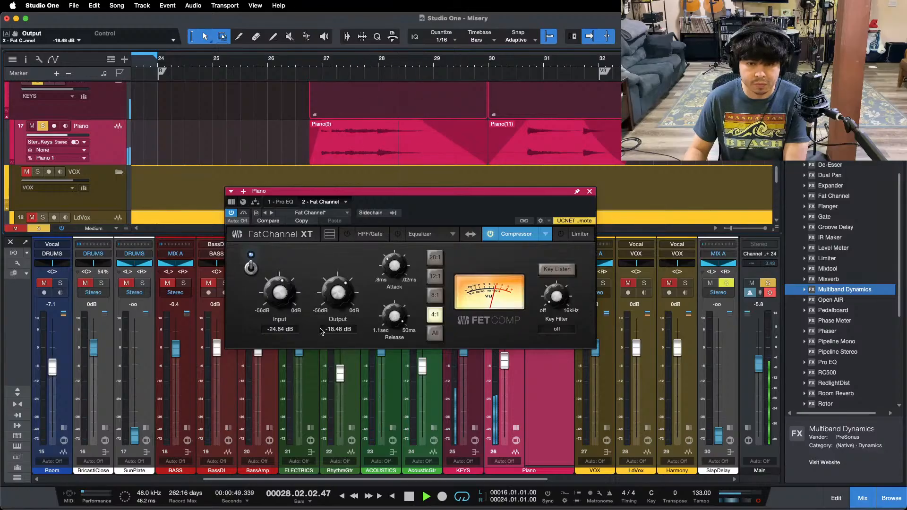
click(310, 62)
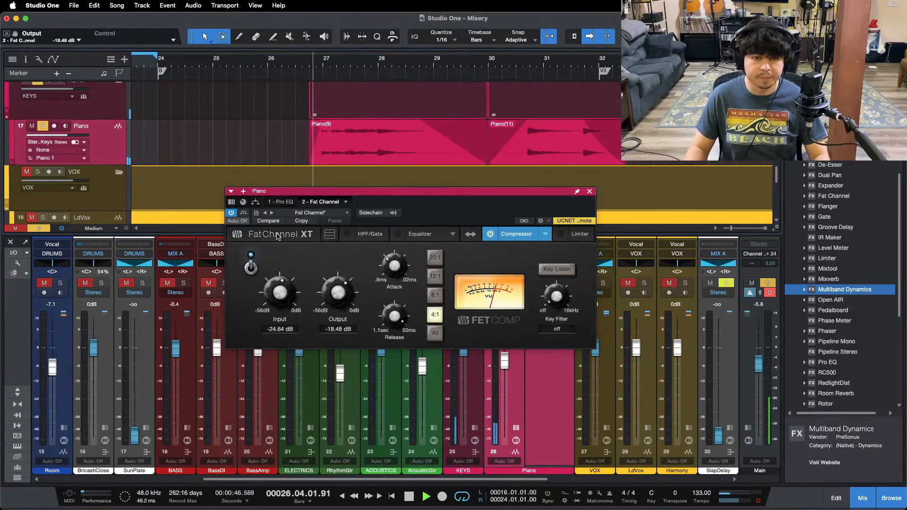
Boost the HMF band at 4 kHz by 7.20 dB in the Piano Pro EQ during playback
click(282, 202)
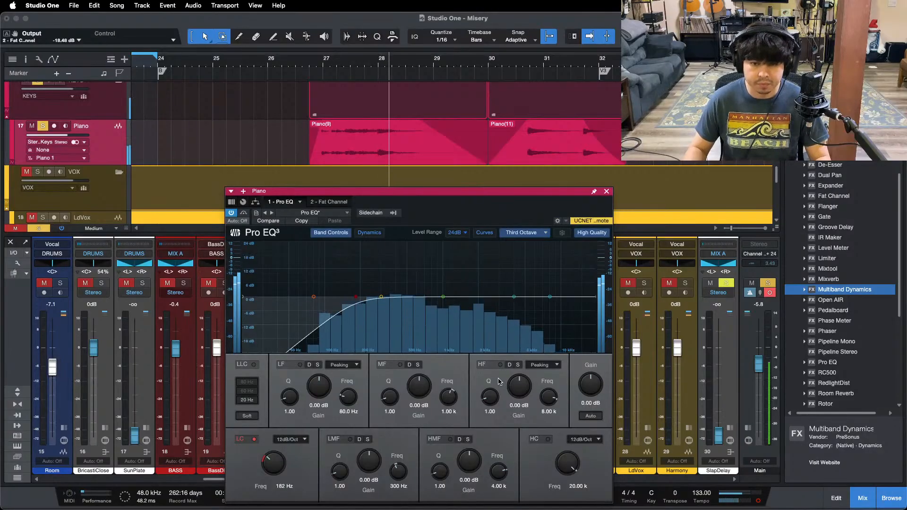
drag(469, 464, 470, 459)
key(space)
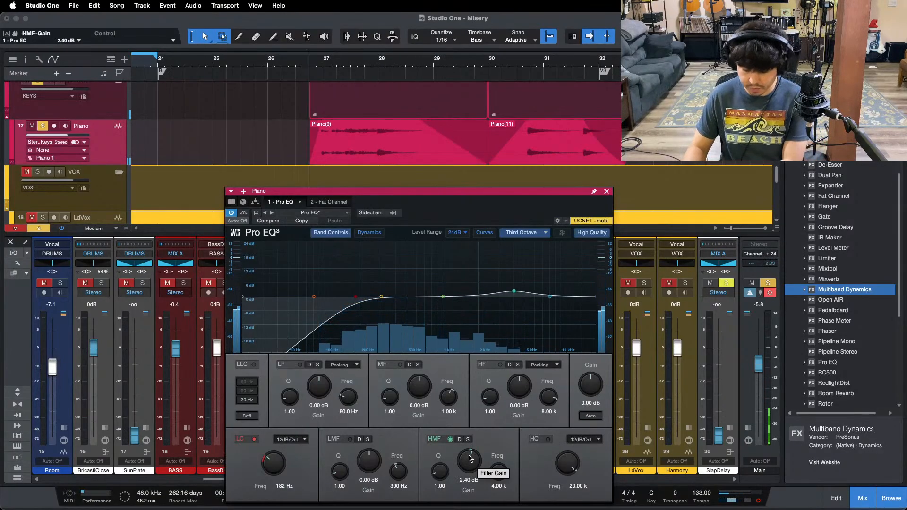
key(space)
scroll(470, 458, up, 3)
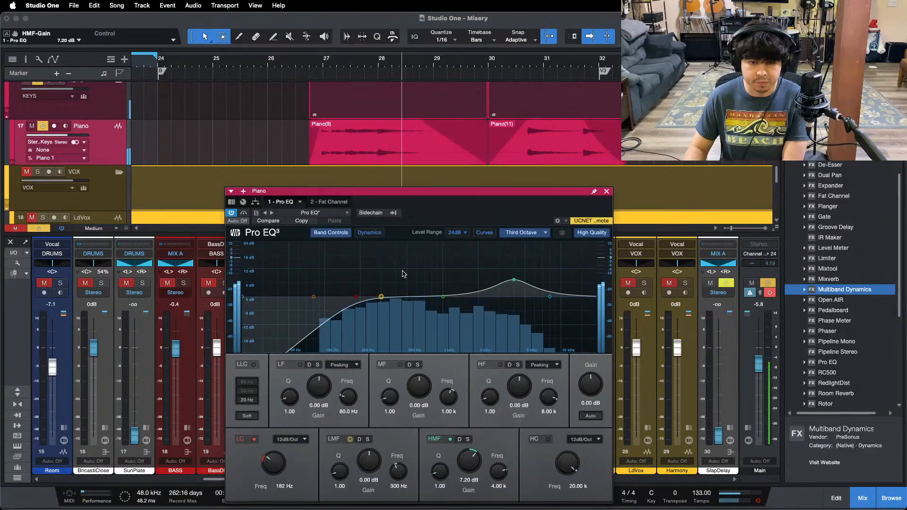
Raise the Piano's HMF gain to 7.68 dB, auditioning the parts from bar 30 and near bar 43
click(502, 60)
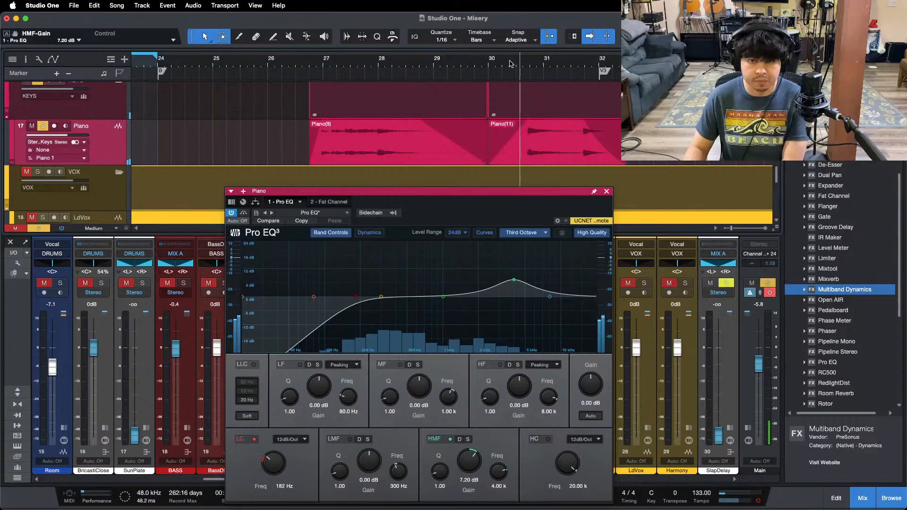
drag(502, 60, 452, 44)
key(f)
drag(650, 60, 578, 86)
click(395, 61)
key(f)
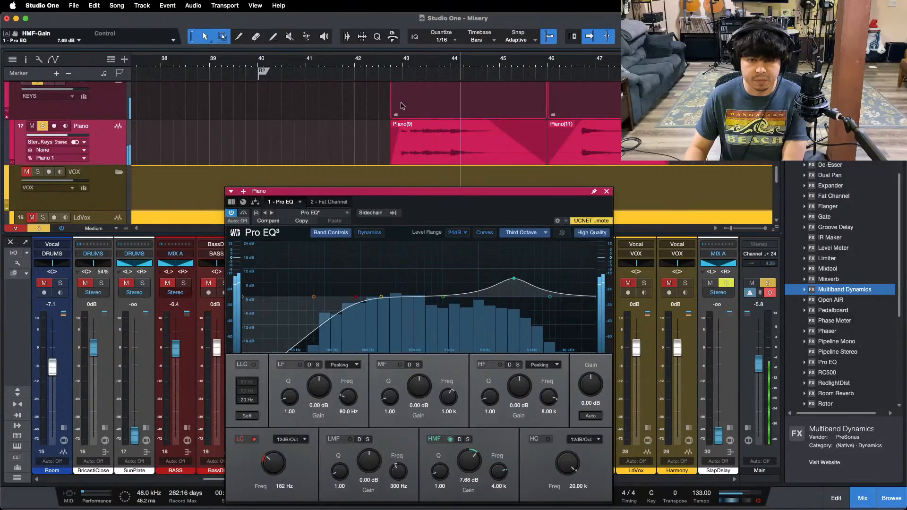
Listen to the soloed piano at the song's start, and return to the part near bar 27
drag(391, 68, 501, 44)
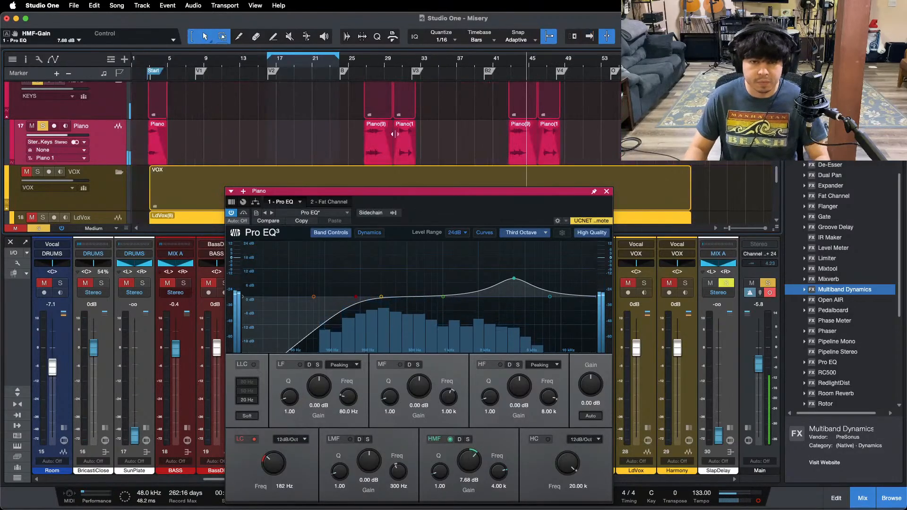
click(150, 58)
drag(150, 59, 251, 103)
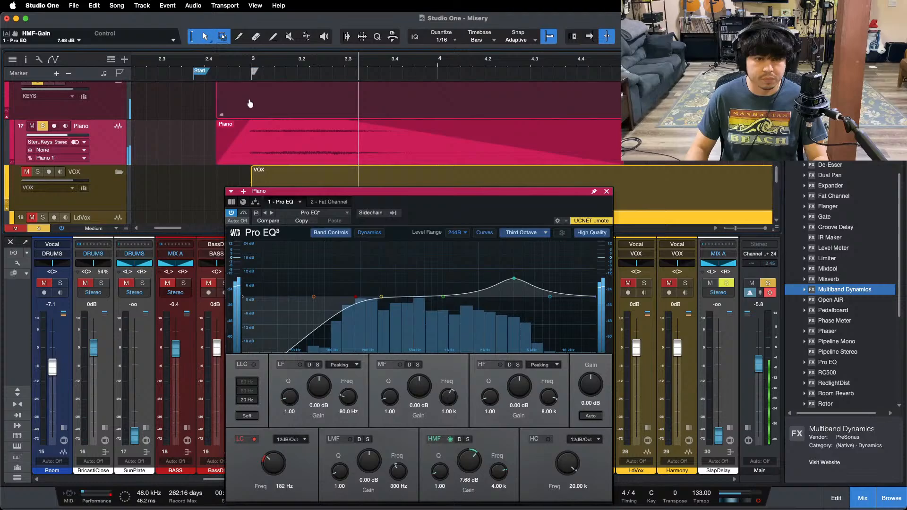
click(226, 61)
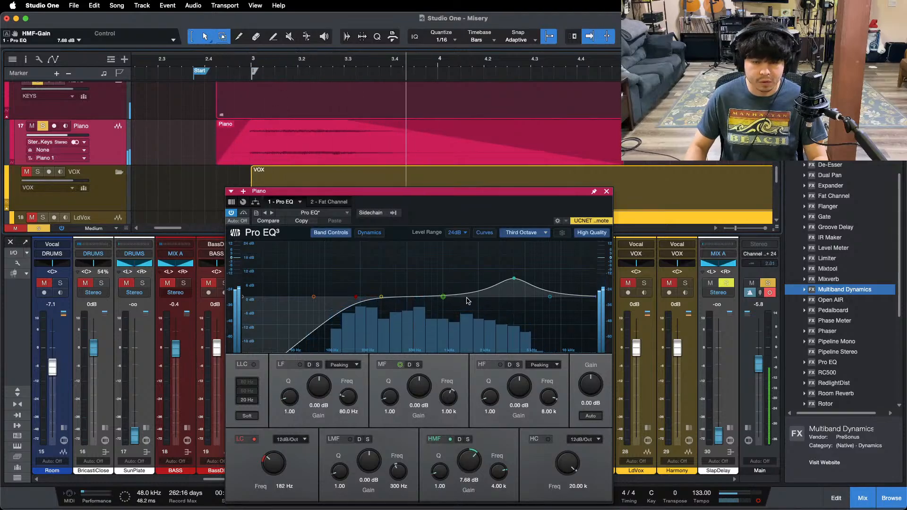
drag(367, 63, 380, 106)
click(366, 63)
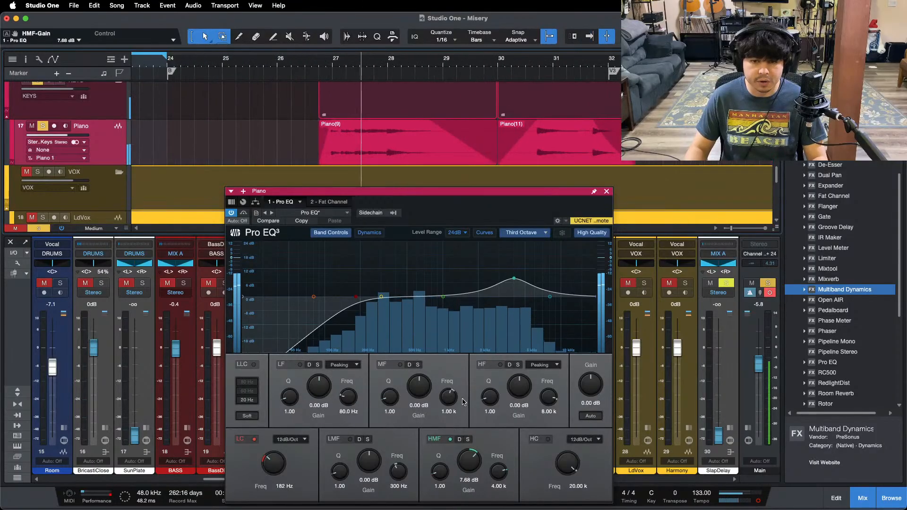
Unsolo the Piano, close its EQ and lower its fader to -7.9 dB while playing the full mix from bar 26
key(s)
click(271, 64)
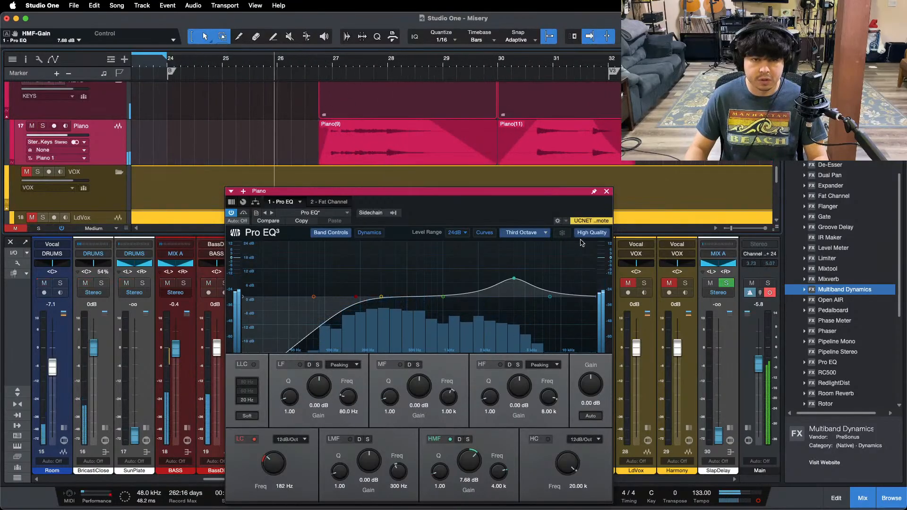
click(607, 191)
drag(504, 359, 504, 367)
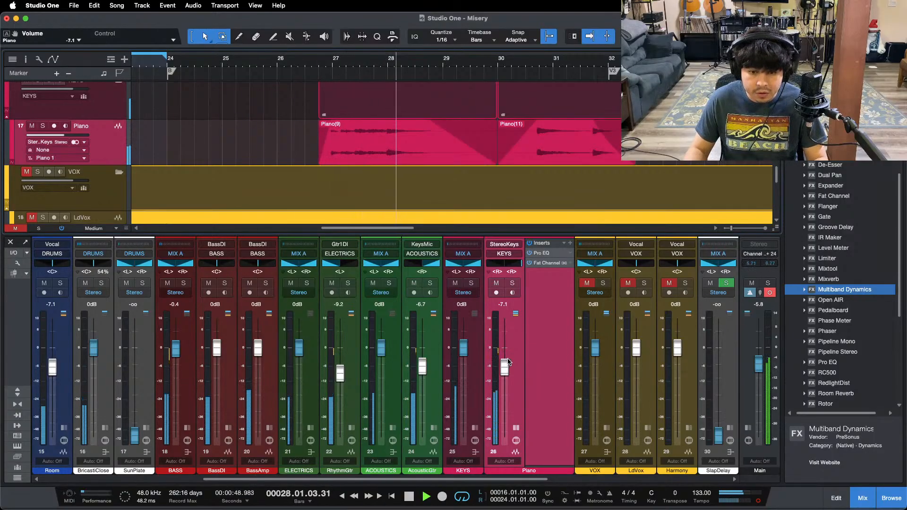
click(516, 428)
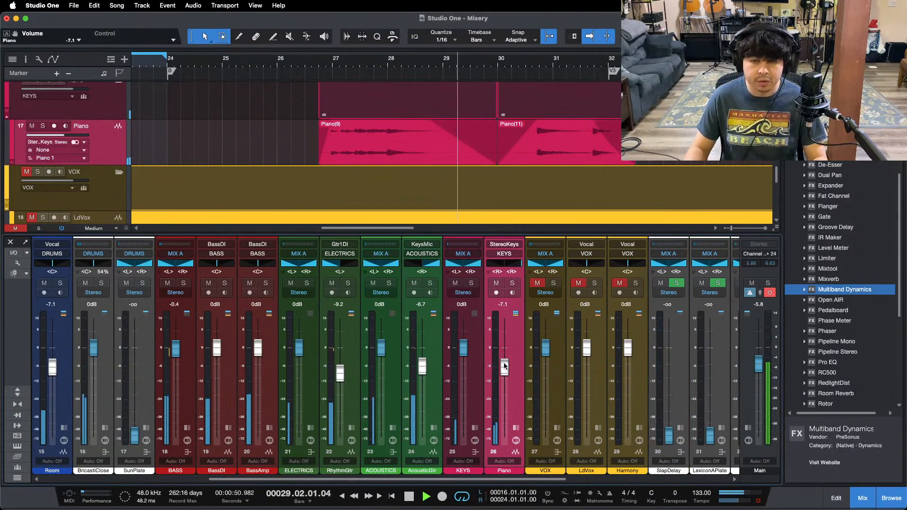
scroll(505, 365, down, 2)
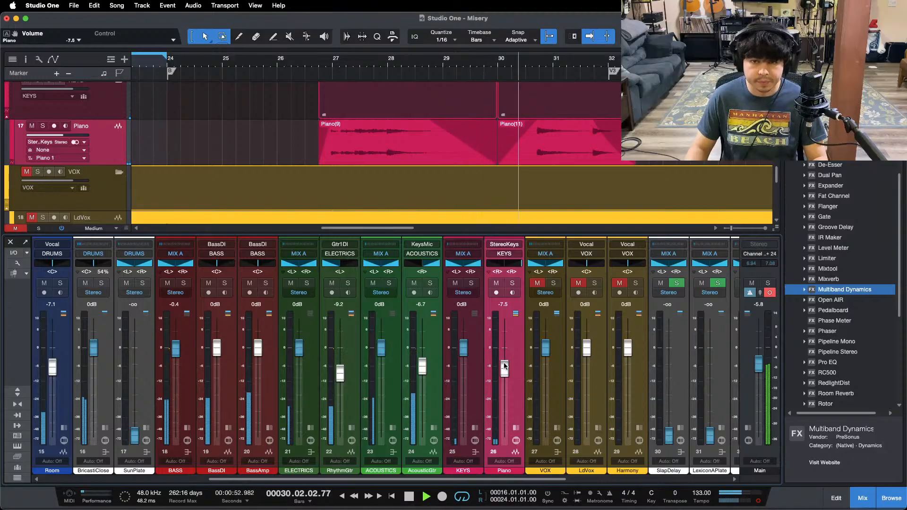
scroll(504, 365, down, 2)
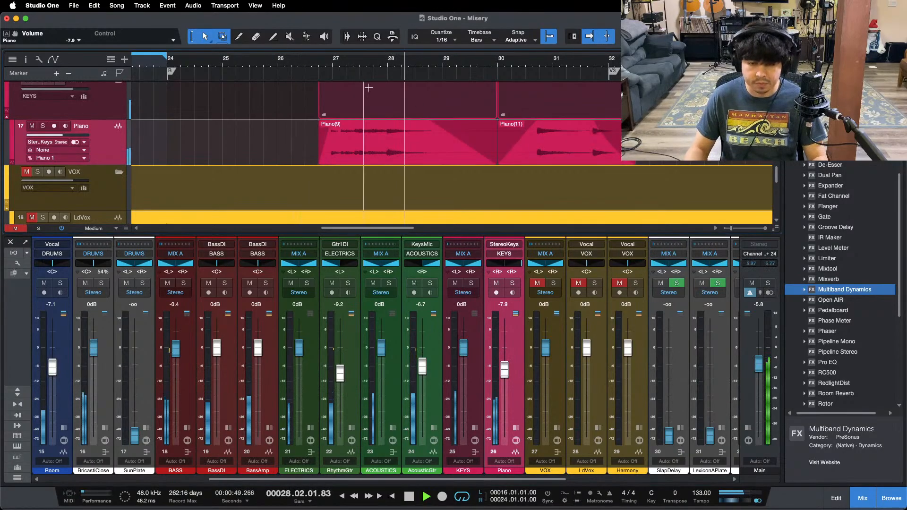
Solo the Misery reference track 20 near bar 27 to compare it with the mix, and unsolo it
scroll(331, 141, down, 5)
click(316, 63)
scroll(57, 118, up, 1)
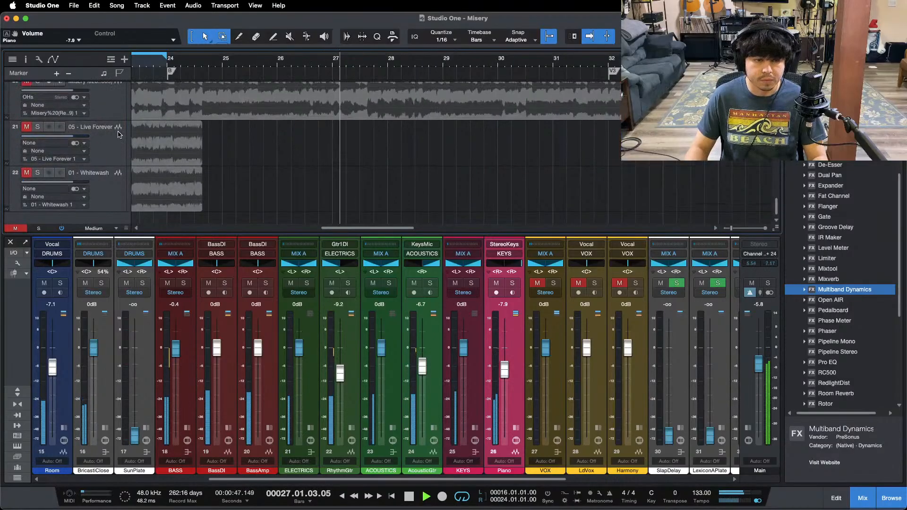
click(37, 102)
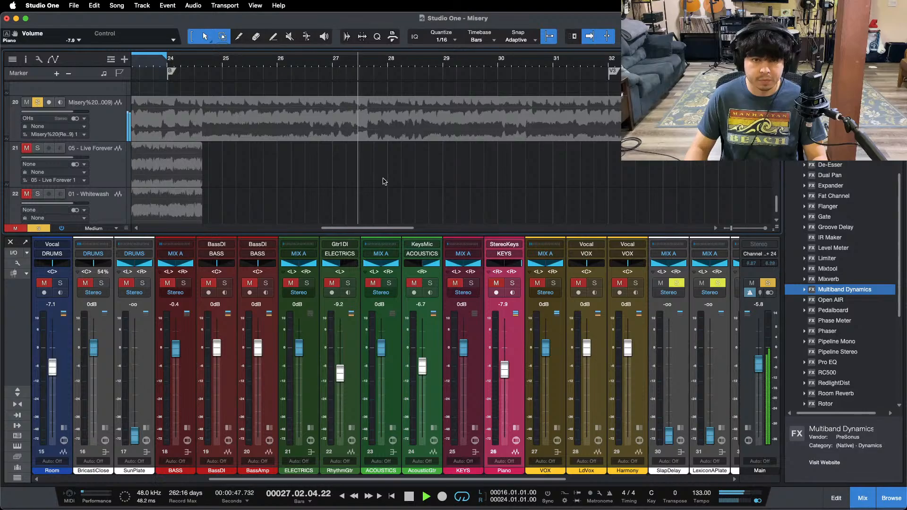
key(shift+s)
Replay the mix from bar 27 and raise the Piano fader to -6.7 dB
click(326, 64)
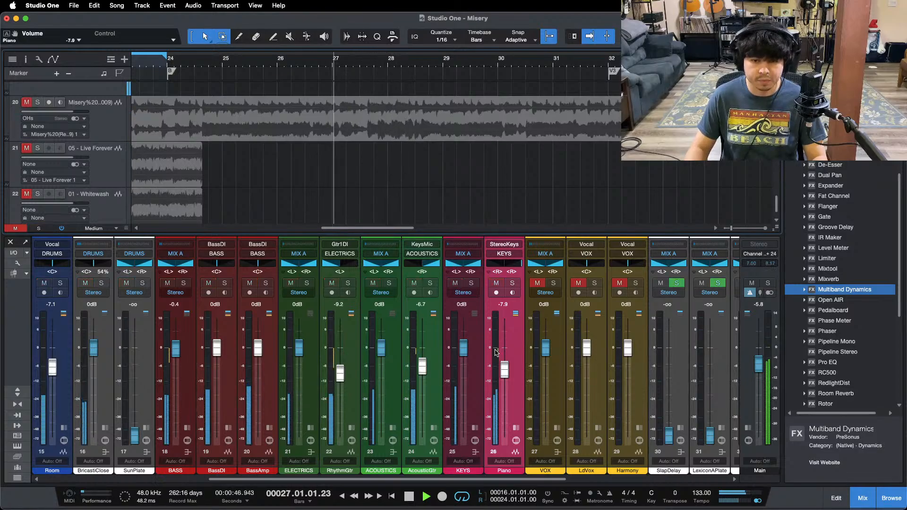
drag(503, 366, 502, 363)
scroll(502, 363, up, 1)
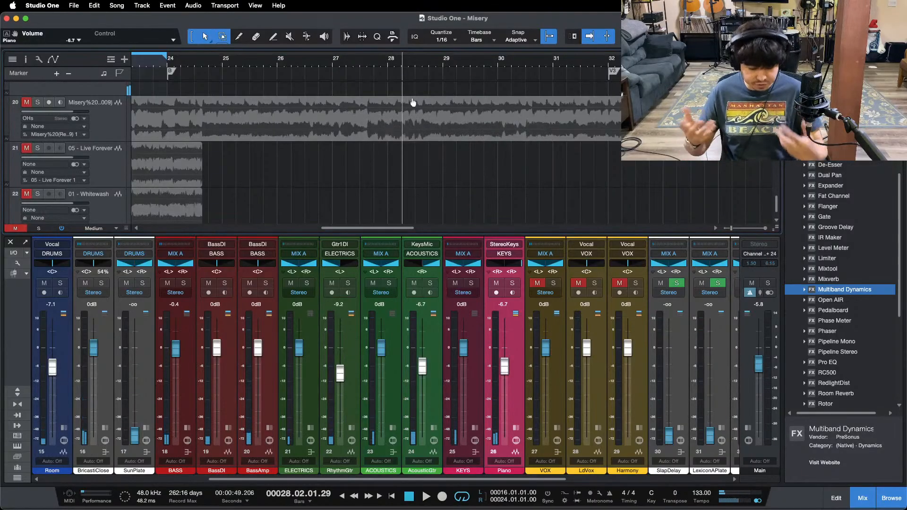
Play the mix from just before bar 27 and lower the Piano fader to -7.1 dB
key(F3)
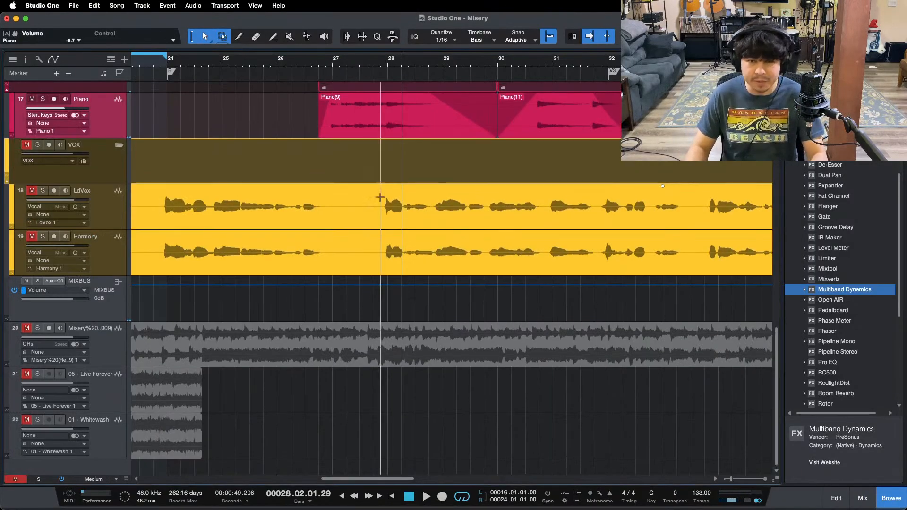
click(298, 61)
key(space)
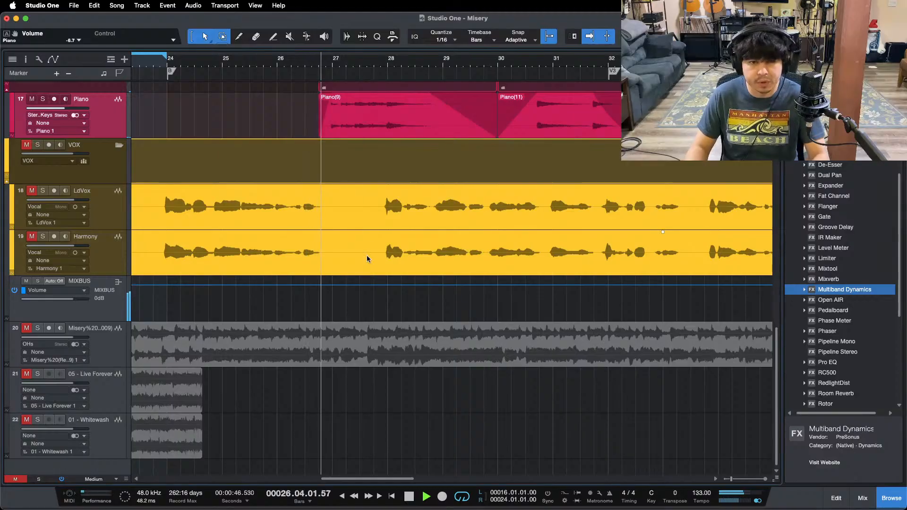
key(F3)
scroll(508, 377, down, 2)
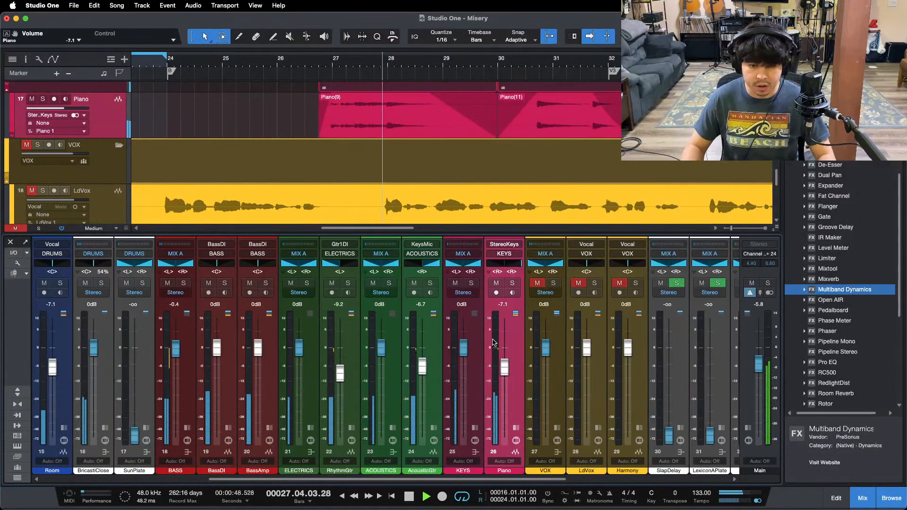
Replay the piano part, save the song and place the playback position just before bar 26
click(308, 58)
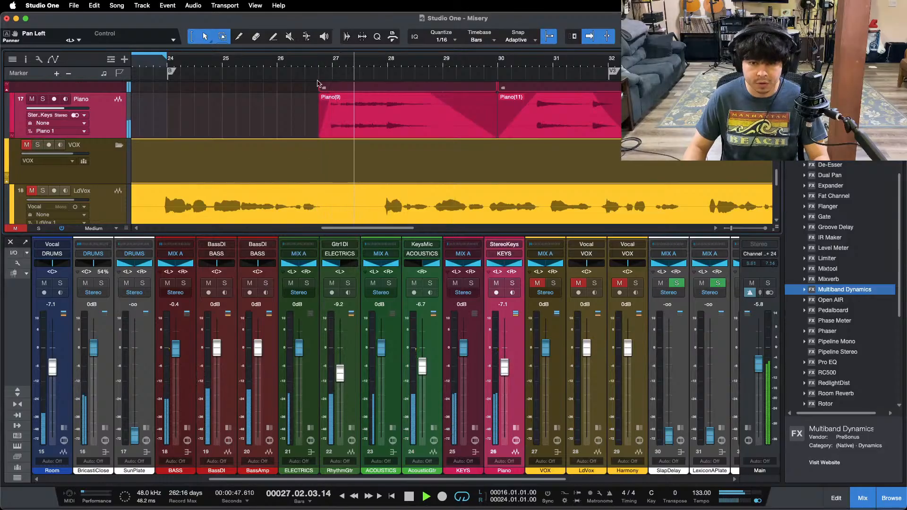
key(space)
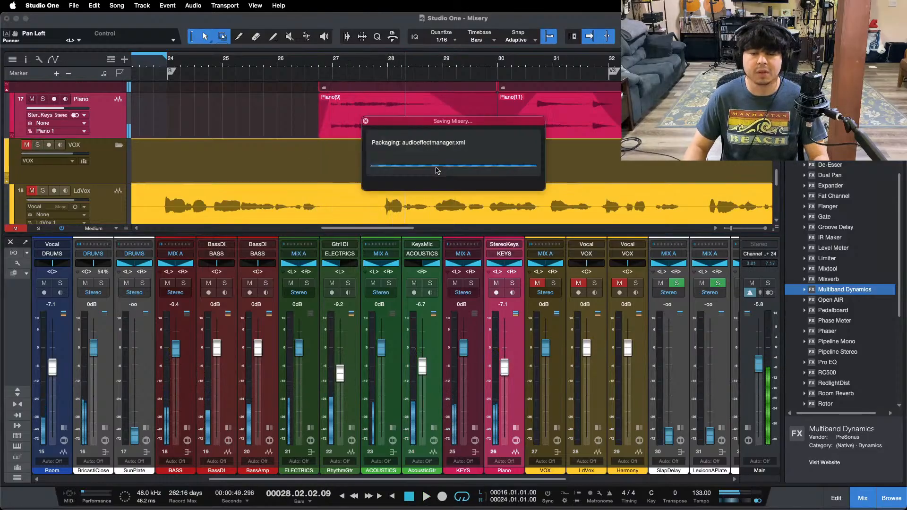
click(276, 63)
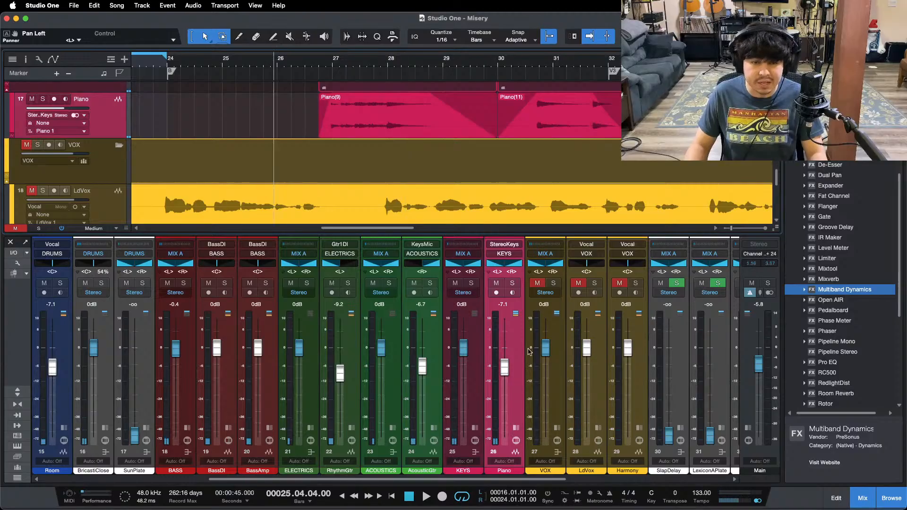
Play the mix from just before bar 26, lower the Piano fader to -10.0 dB and stop playback
scroll(505, 368, down, 3)
key(space)
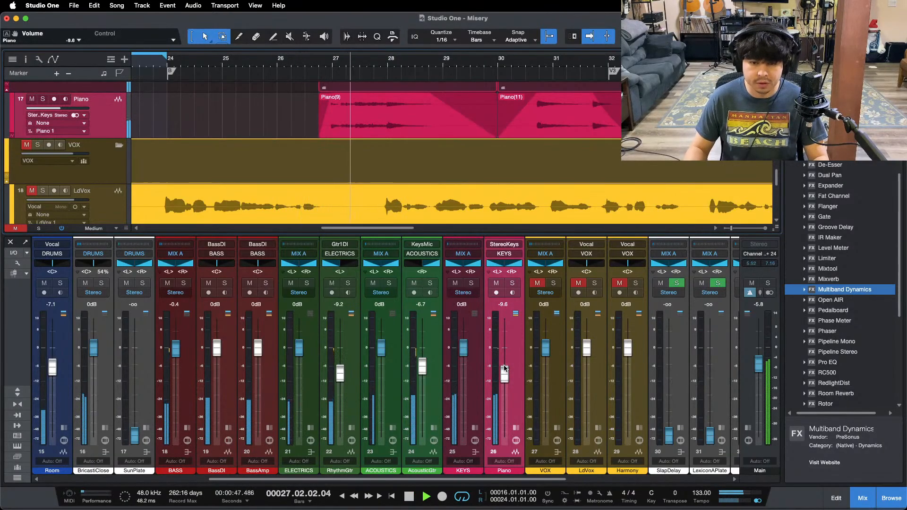
drag(504, 368, 505, 371)
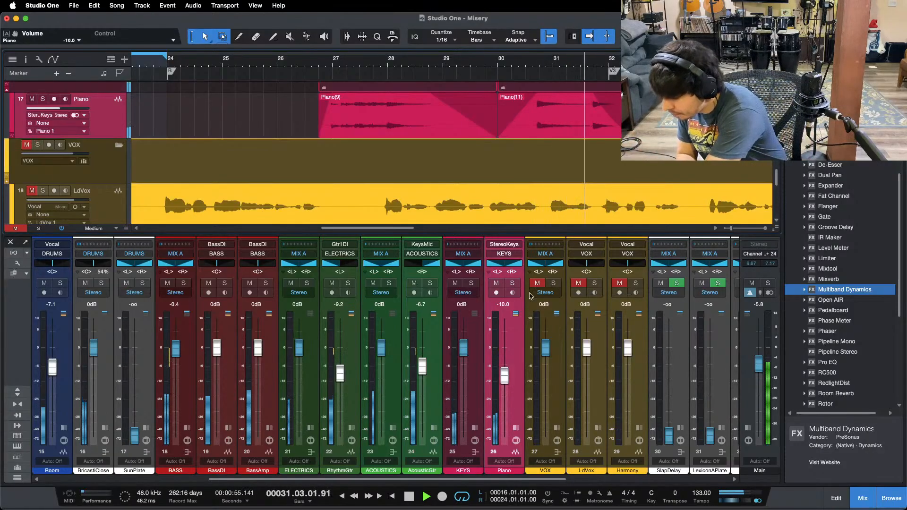
mouse_move(366, 507)
click(495, 490)
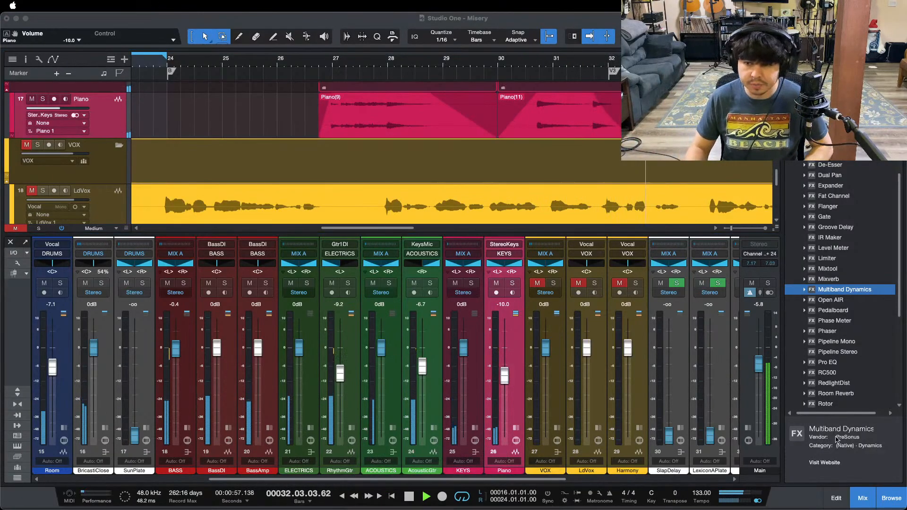
click(569, 309)
key(space)
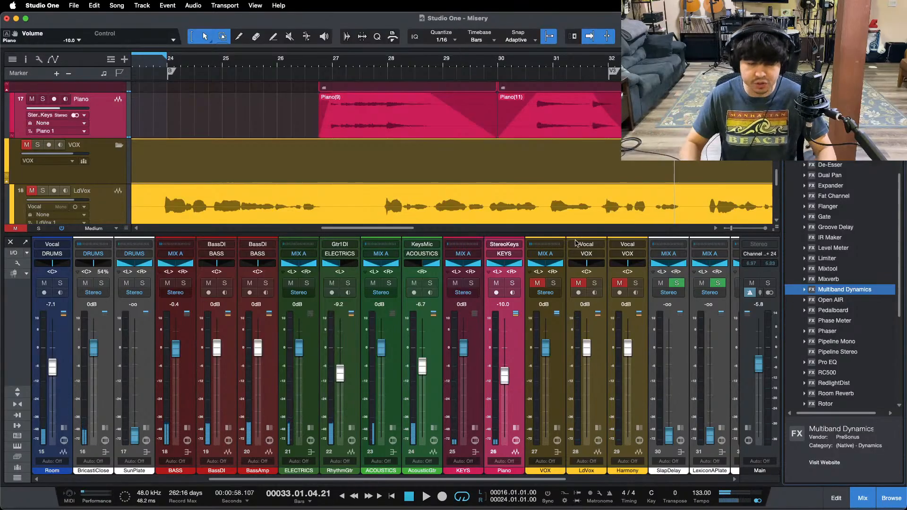
Replay the mix from bar 16, raising the BricastClose fader to +2.5 dB and lowering the SnareLvl fader to -3.8 dB
drag(398, 62, 472, 36)
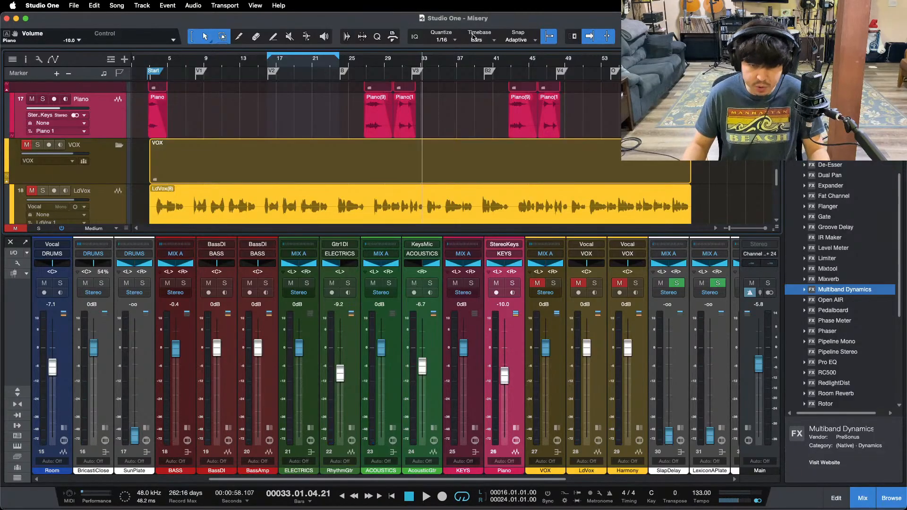
key(space)
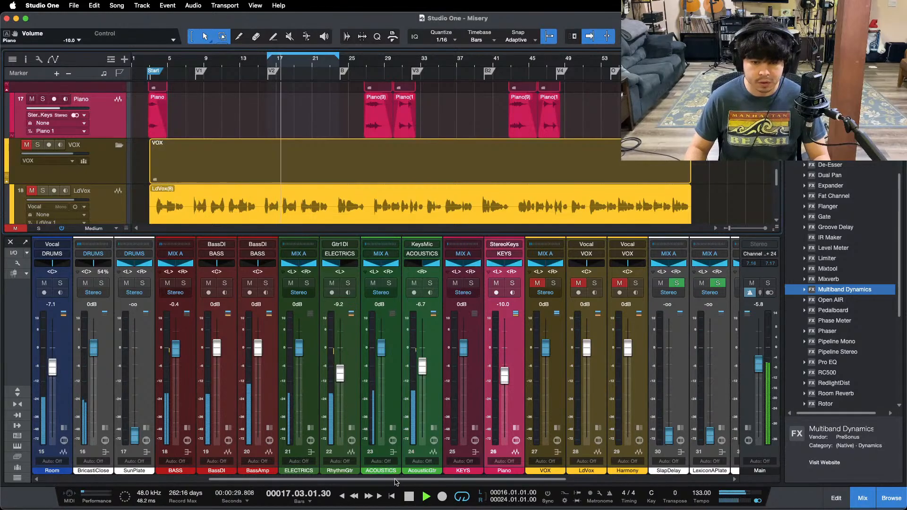
scroll(396, 481, left, 10)
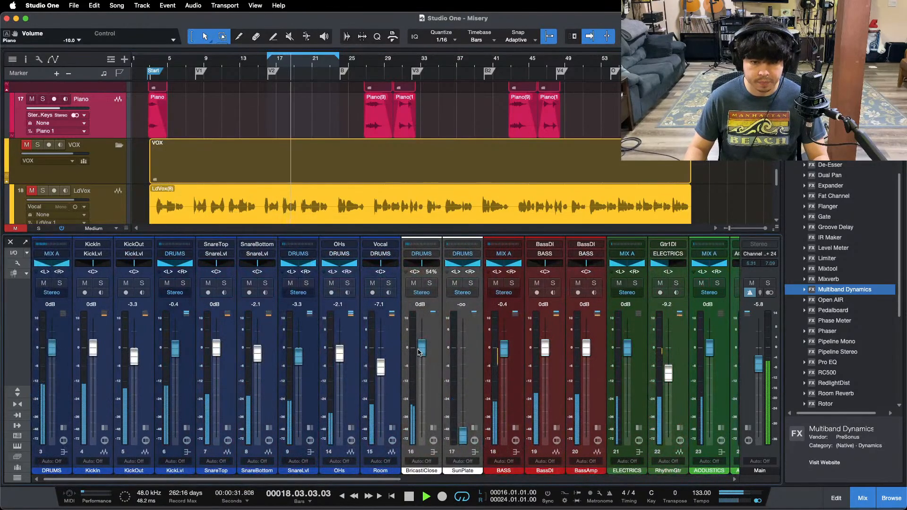
scroll(418, 351, up, 5)
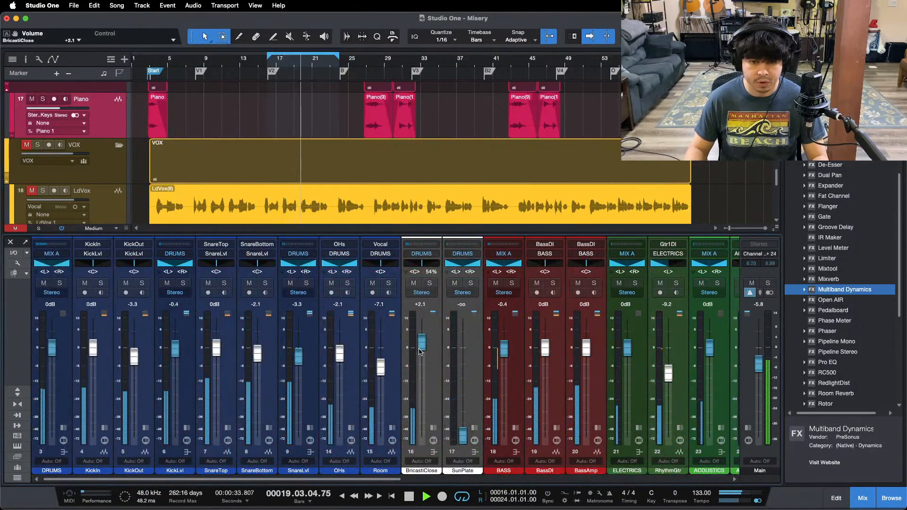
scroll(419, 351, up, 2)
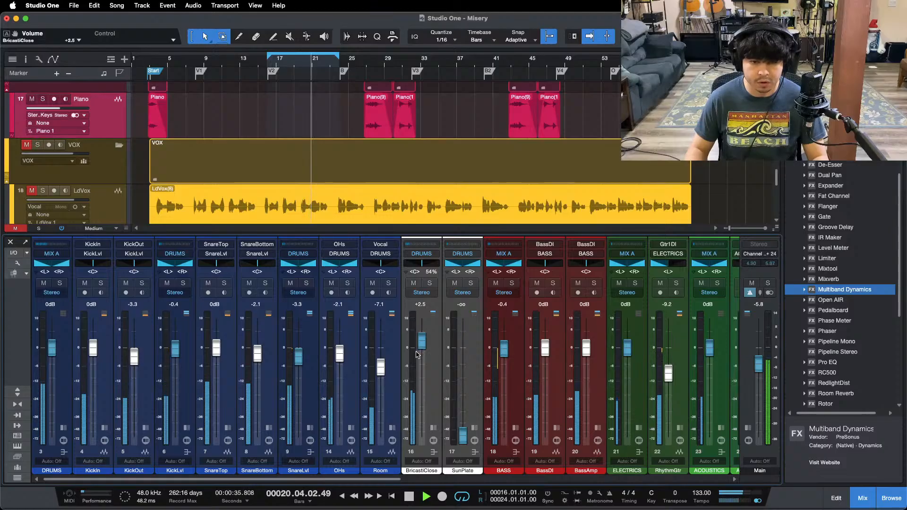
key(KP_1)
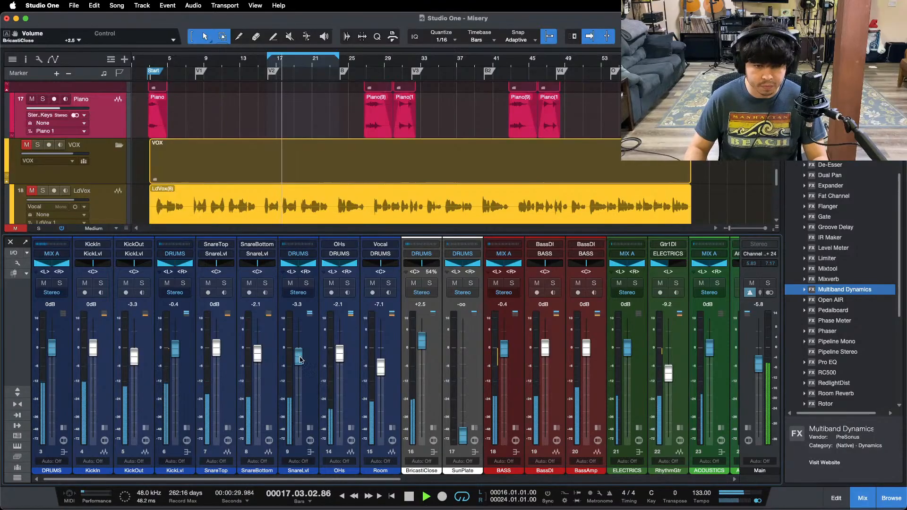
scroll(299, 357, down, 2)
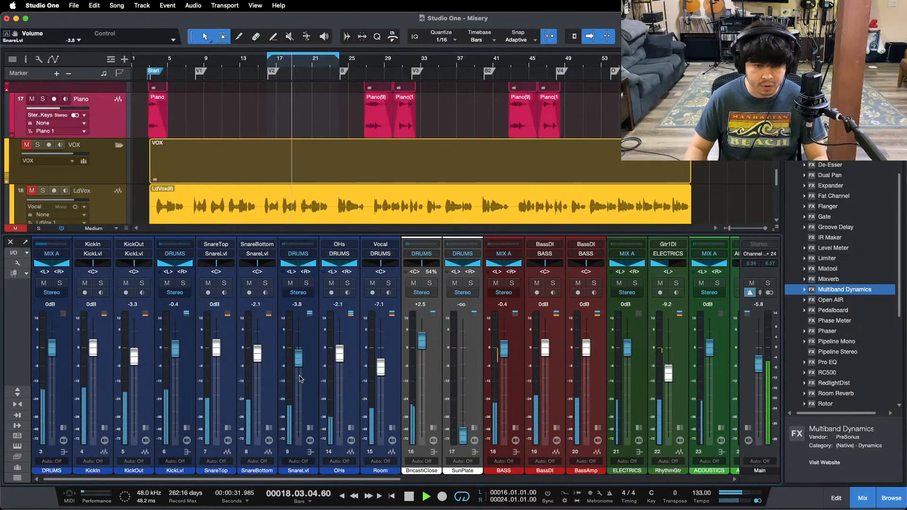
Replay the mix from bar 16 and try the RhythmGtr fader at -9.6 dB
scroll(410, 420, right, 5)
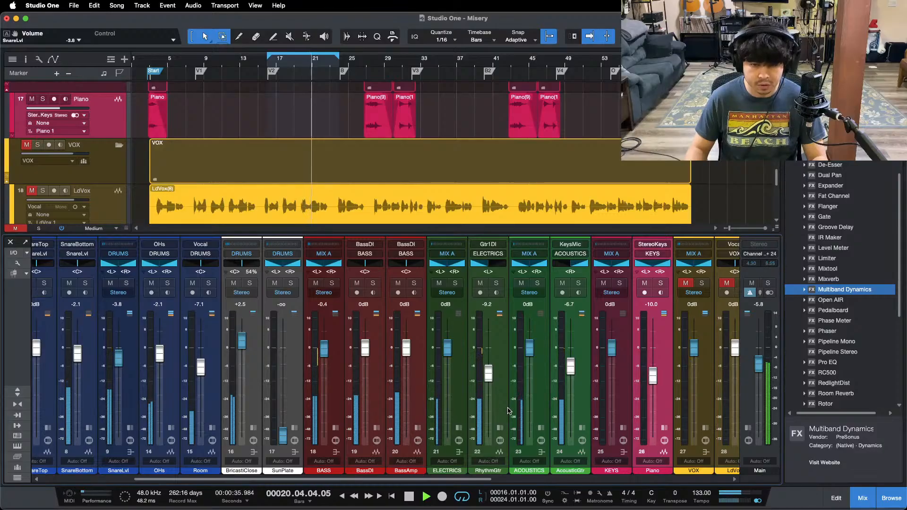
scroll(508, 481, right, 2)
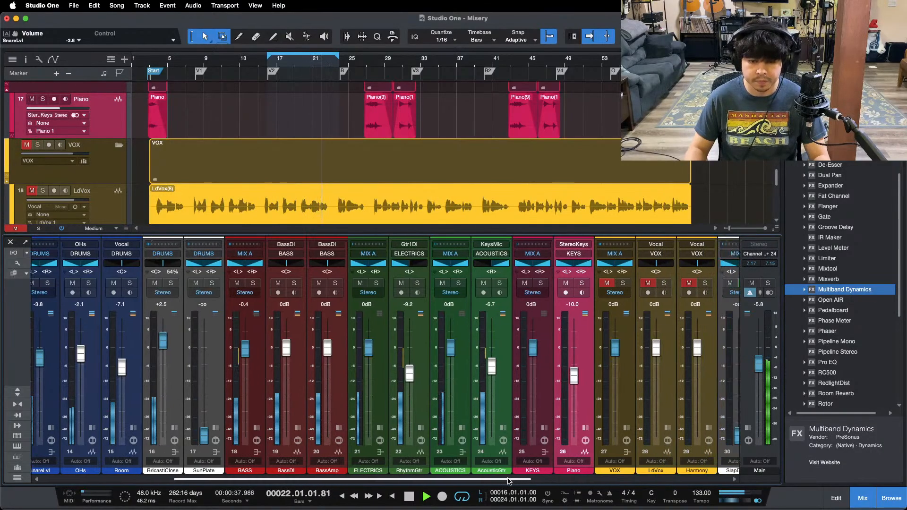
drag(507, 479, 509, 479)
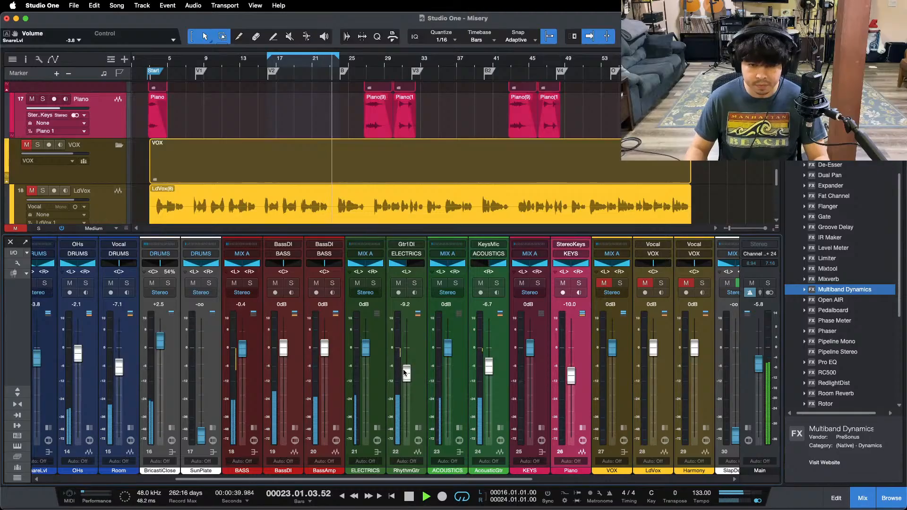
key(space)
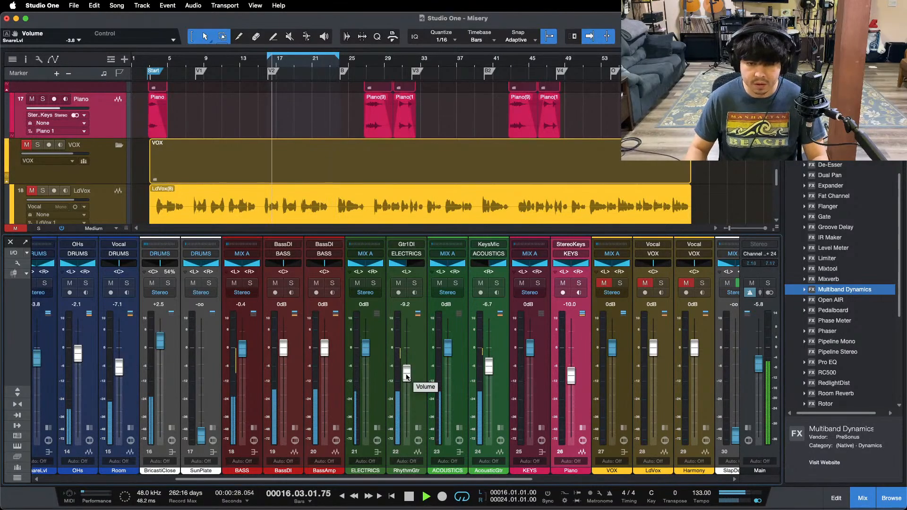
drag(407, 377, 407, 377)
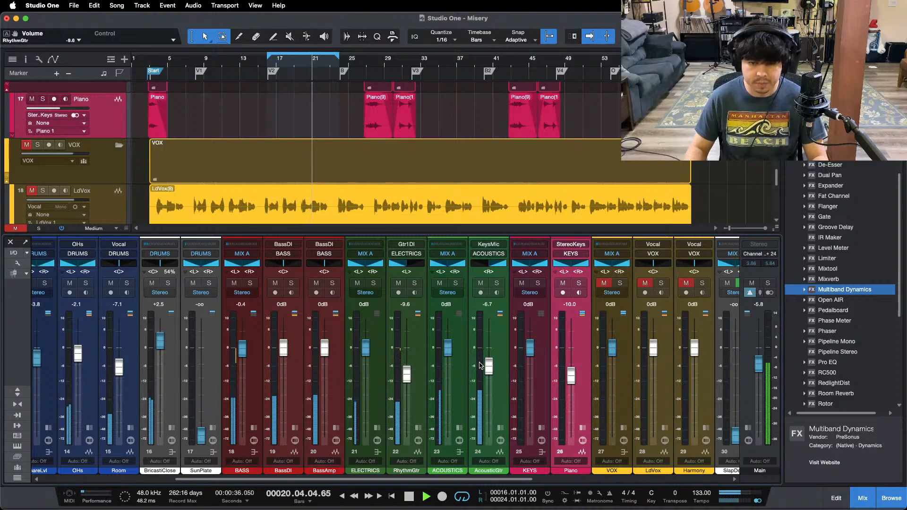
Solo the RhythmGtr and AcousticGtr tracks from bar 16, set the RhythmGtr fader to -9.6 dB and unsolo both guitars
key(KP_1)
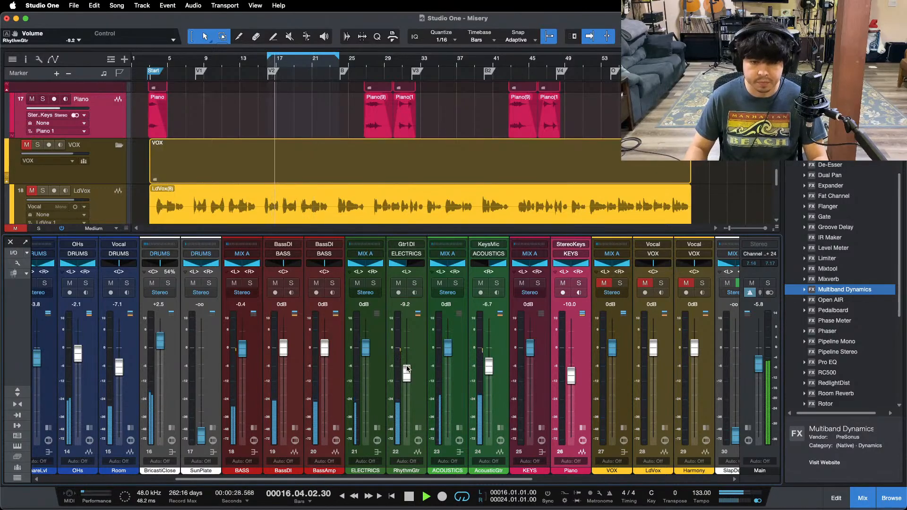
click(416, 330)
super+click(500, 329)
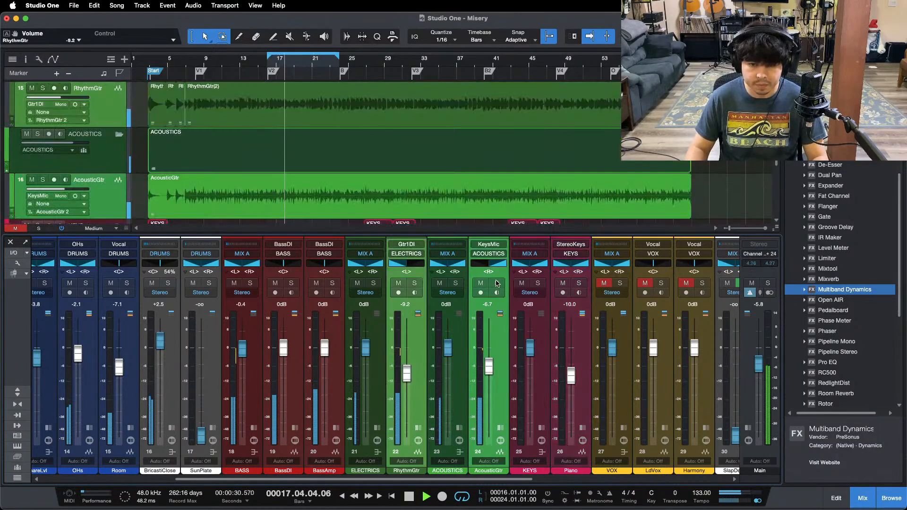
click(497, 283)
click(410, 338)
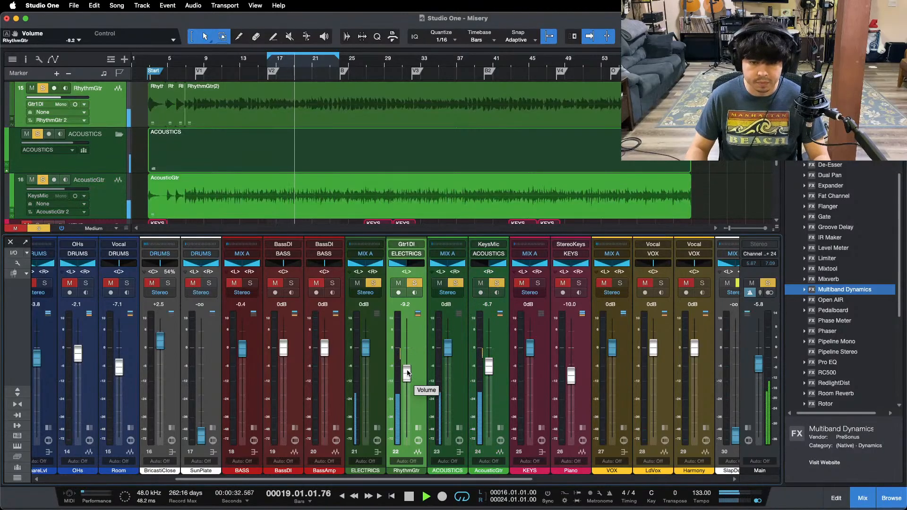
drag(407, 372, 407, 374)
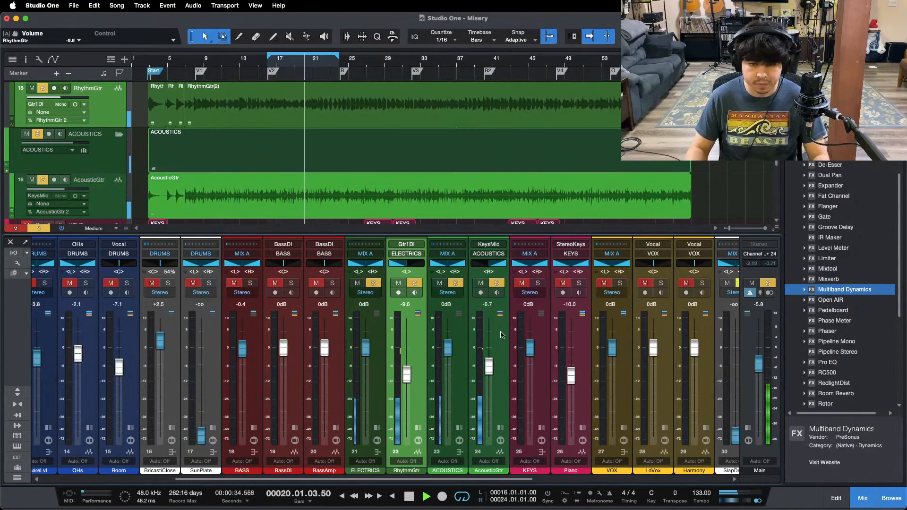
key(shift+s)
Play the mix from just before the bar 27 piano part and set the Piano Fat Channel compressor's output to -19.04 dB
scroll(370, 153, down, 5)
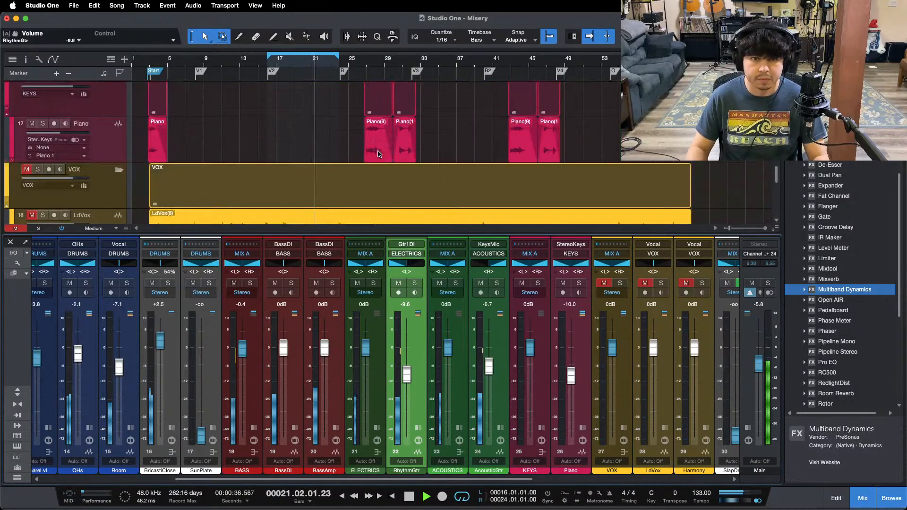
click(352, 62)
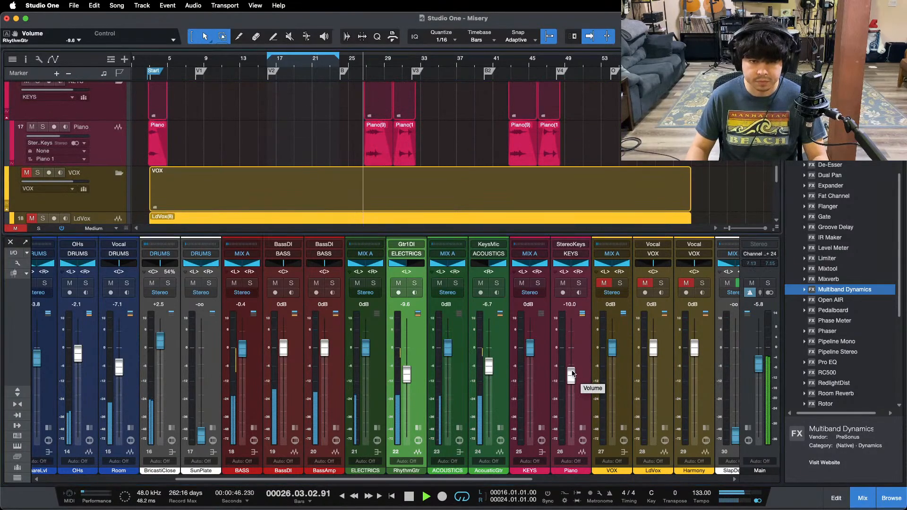
click(583, 428)
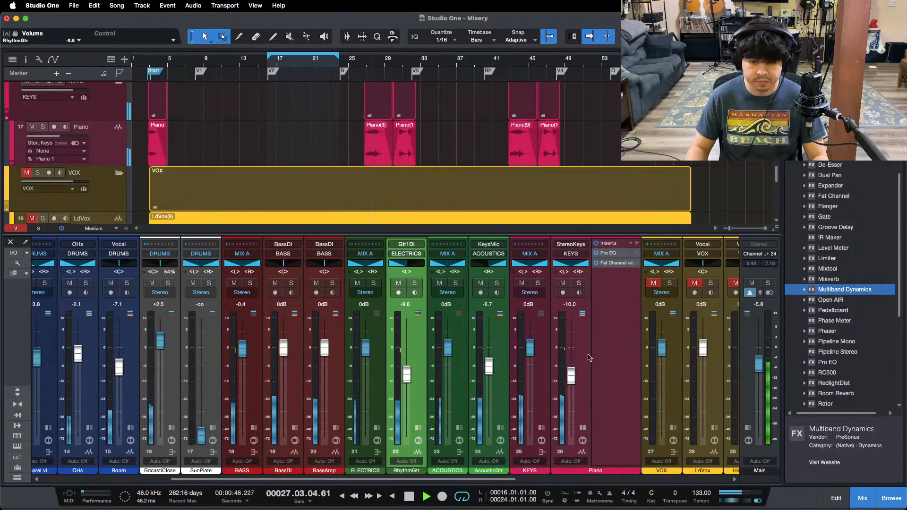
click(611, 263)
drag(348, 289, 348, 291)
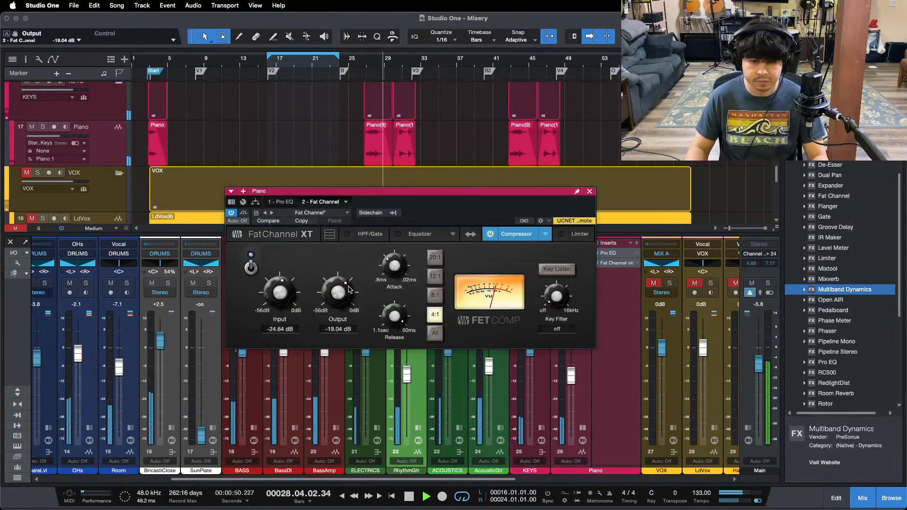
Audition both piano passages in the mix and set the Piano Fat Channel compressor's output to -18.48 dB
click(363, 62)
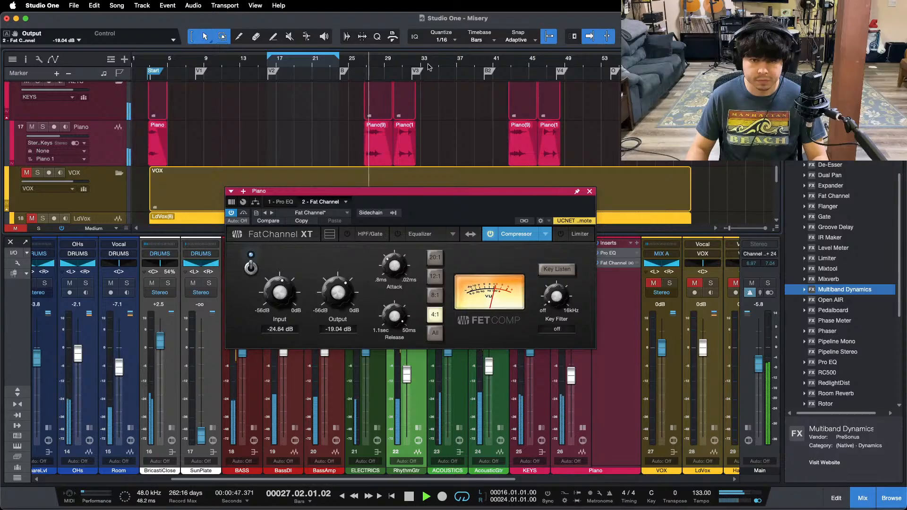
click(504, 64)
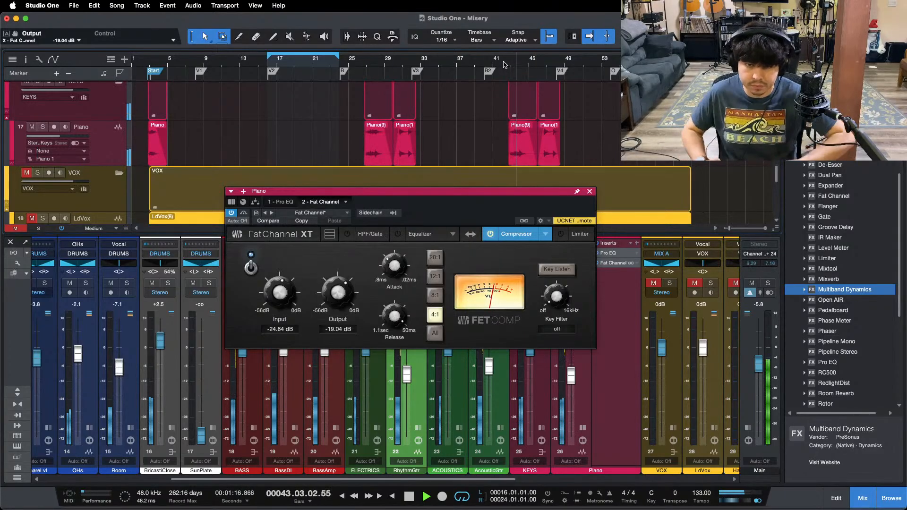
click(588, 191)
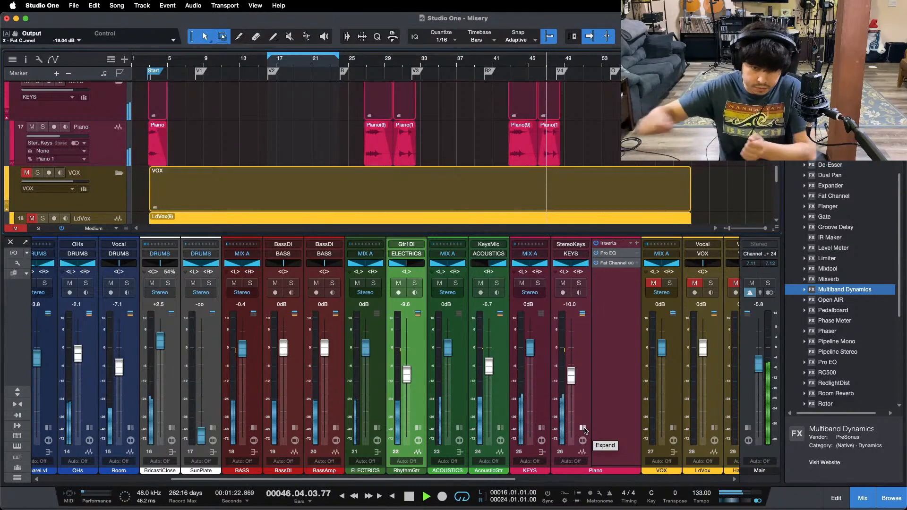
click(613, 265)
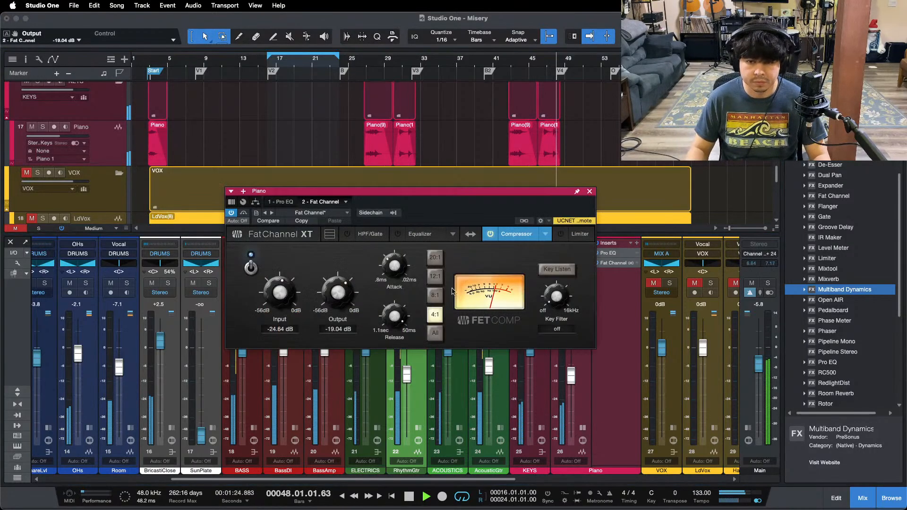
click(589, 192)
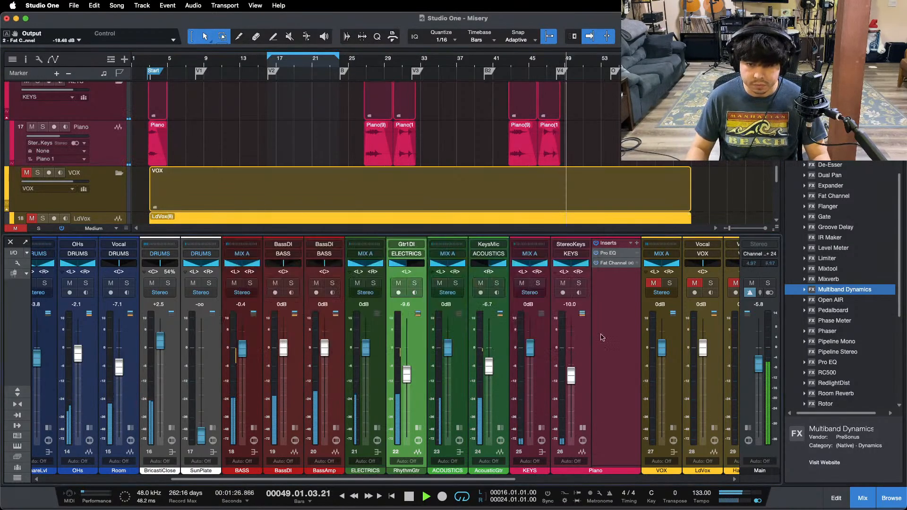
Stop playback, return to bar 16, unmute the VOX bus and LdVox track, and save the song
key(space)
drag(505, 481, 585, 481)
key(KP_1)
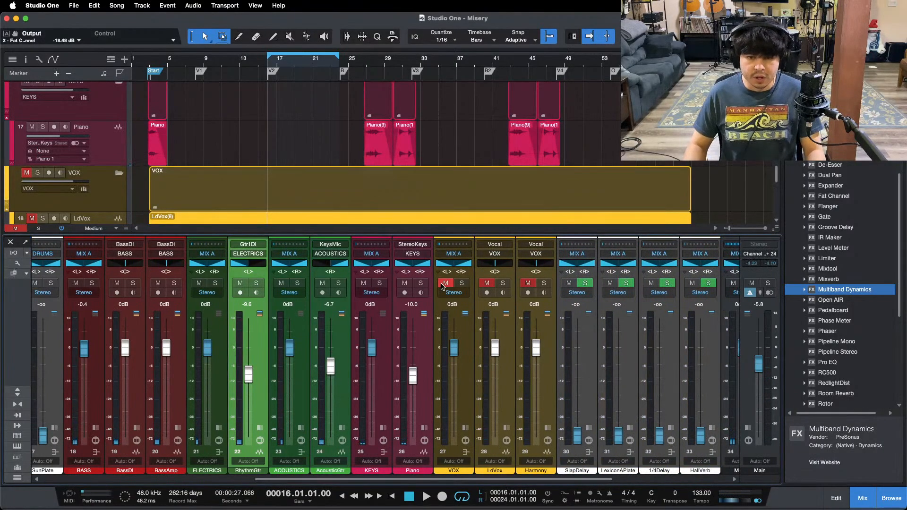
key(F3)
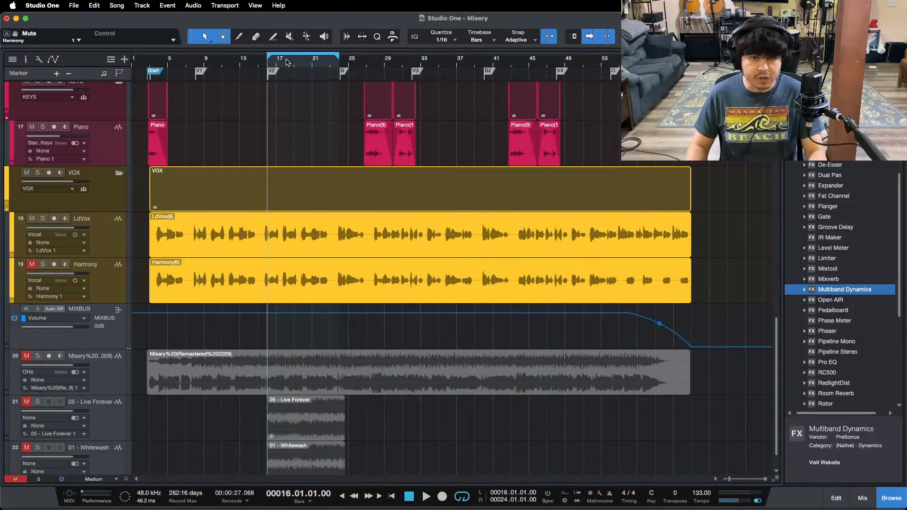
drag(288, 62, 354, 89)
key(super+s)
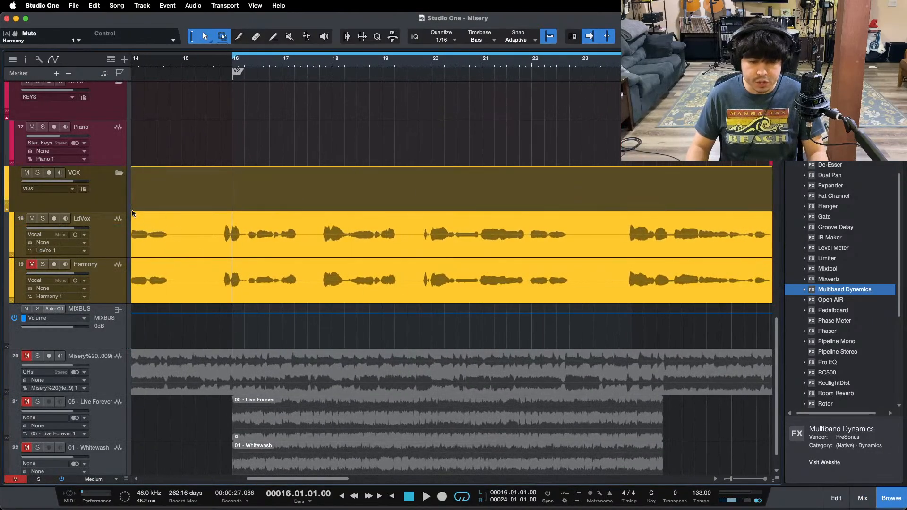
Select the LdVox track, expand its inserts in the mixer and play the song from bar 16
click(109, 239)
key(F3)
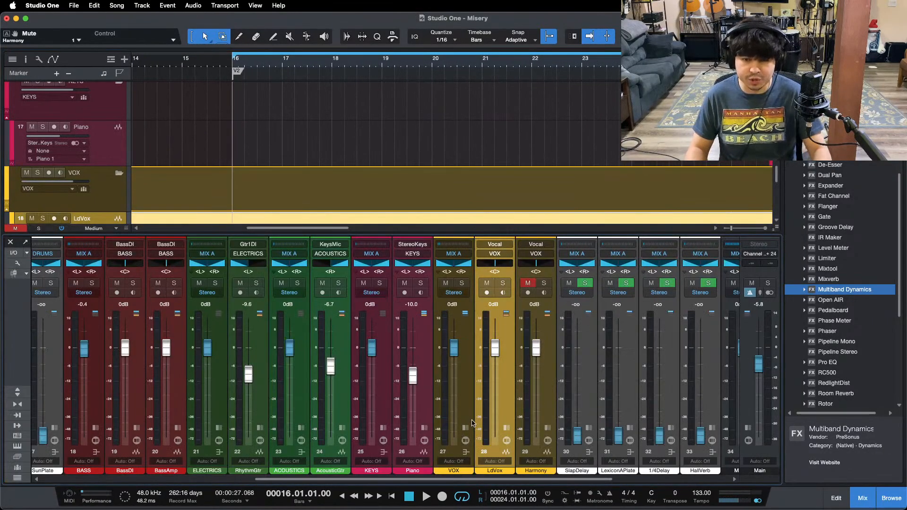
click(505, 429)
key(space)
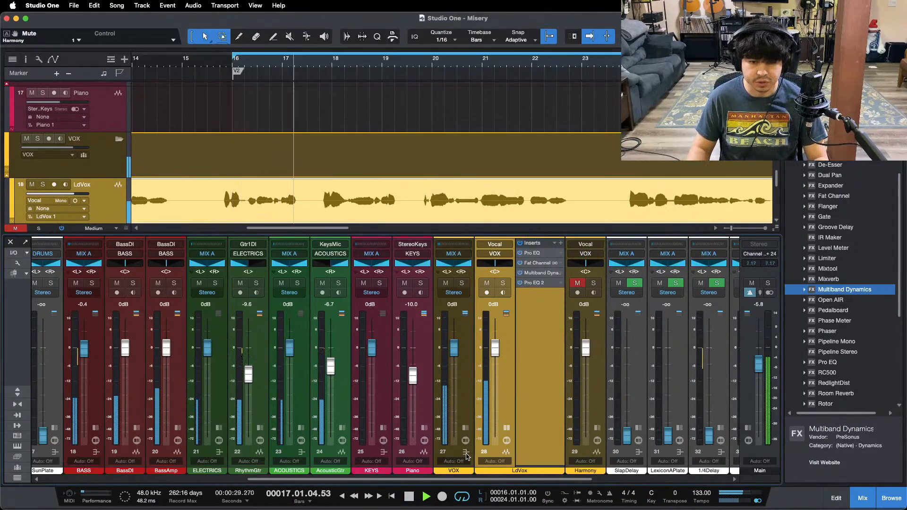
drag(459, 480, 486, 479)
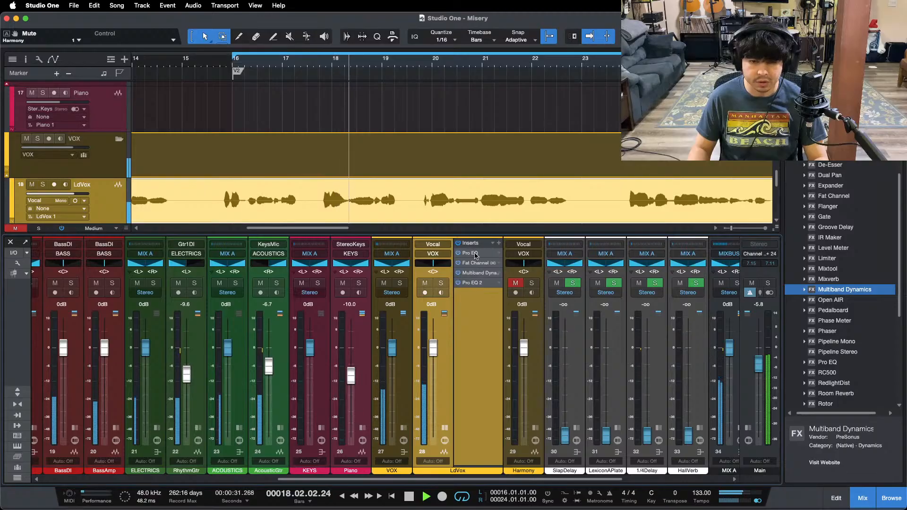
Enable the 182 Hz low cut in LdVox's first Pro EQ and switch on the compressor in its Fat Channel
click(470, 253)
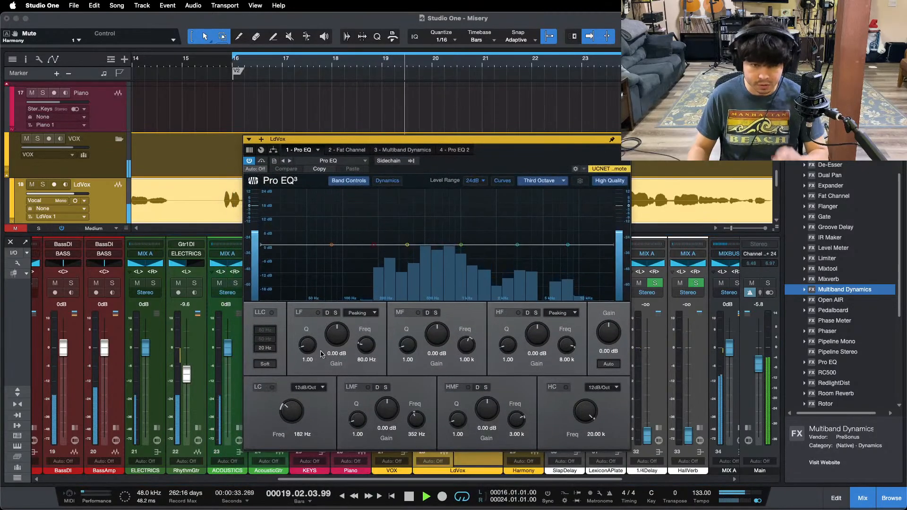
click(272, 387)
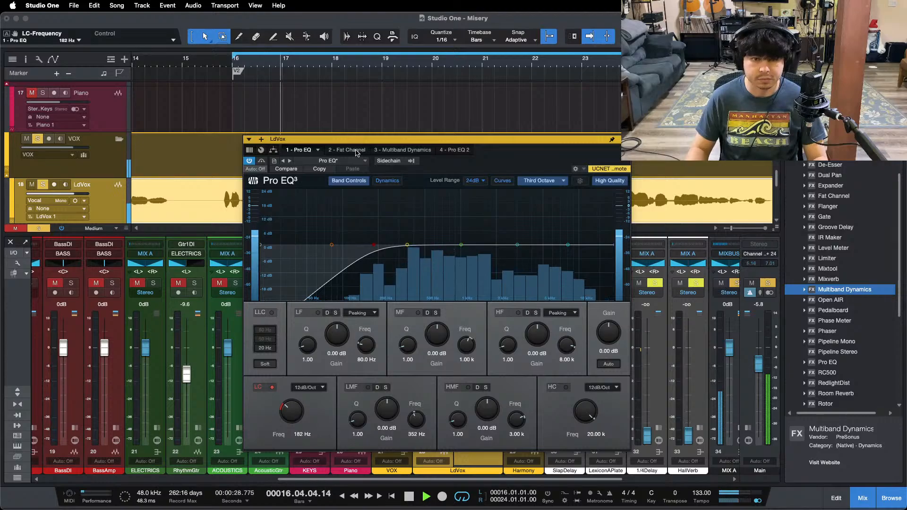
click(338, 149)
drag(496, 166, 500, 228)
click(538, 206)
click(514, 206)
scroll(328, 129, down, 1)
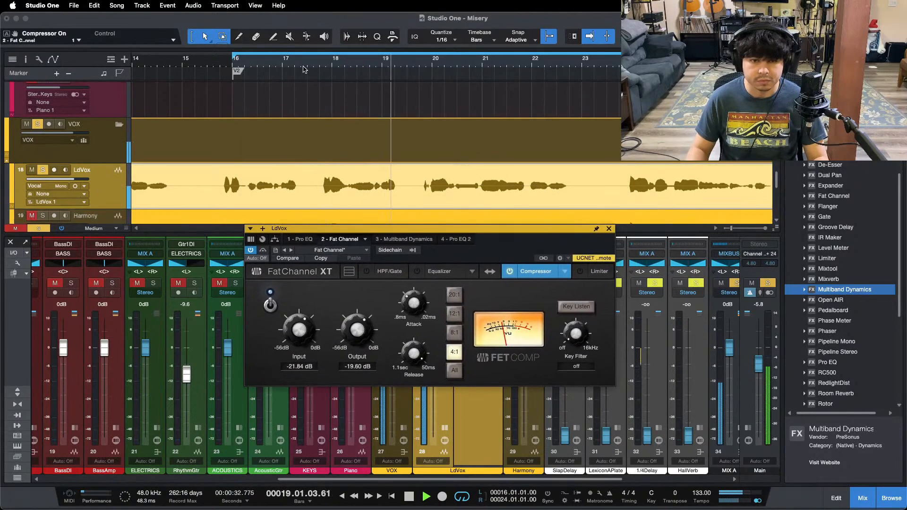
Replay the lead vocal phrases, set the LdVox Fat Channel compressor's input to -19.60 dB and output to -21.84 dB, and turn off looping
click(304, 69)
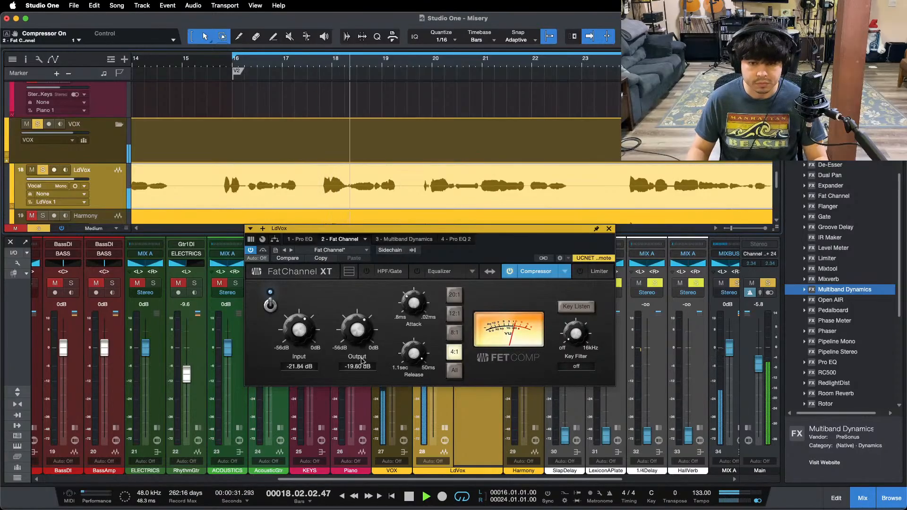
scroll(300, 331, up, 1)
scroll(357, 332, down, 1)
scroll(300, 332, up, 1)
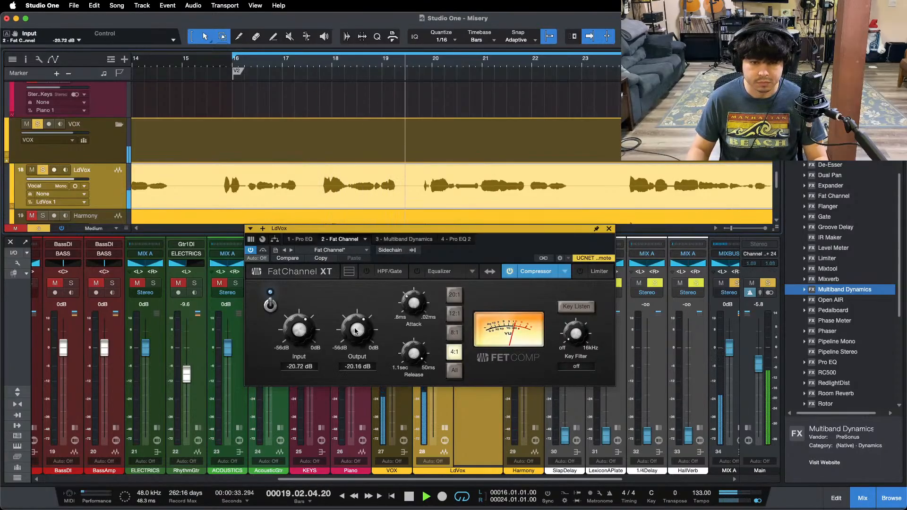
scroll(356, 331, down, 1)
click(306, 64)
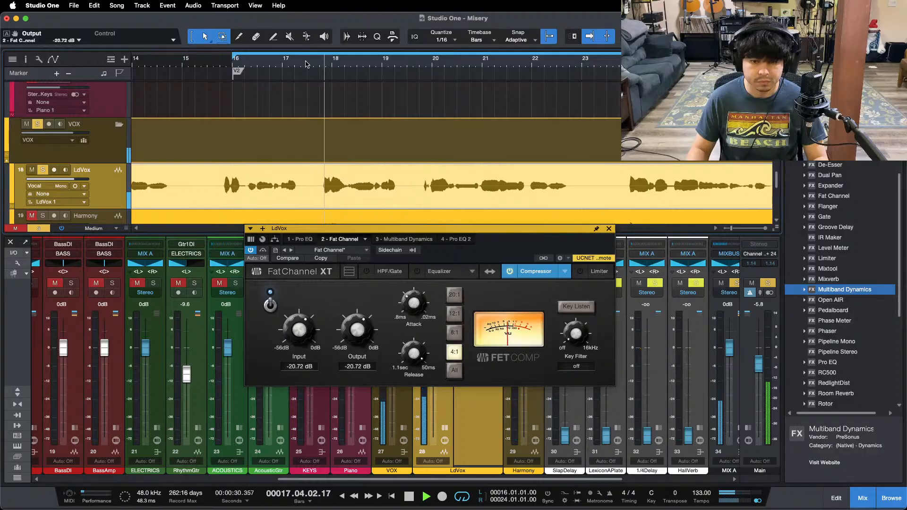
scroll(300, 331, up, 1)
scroll(356, 330, down, 1)
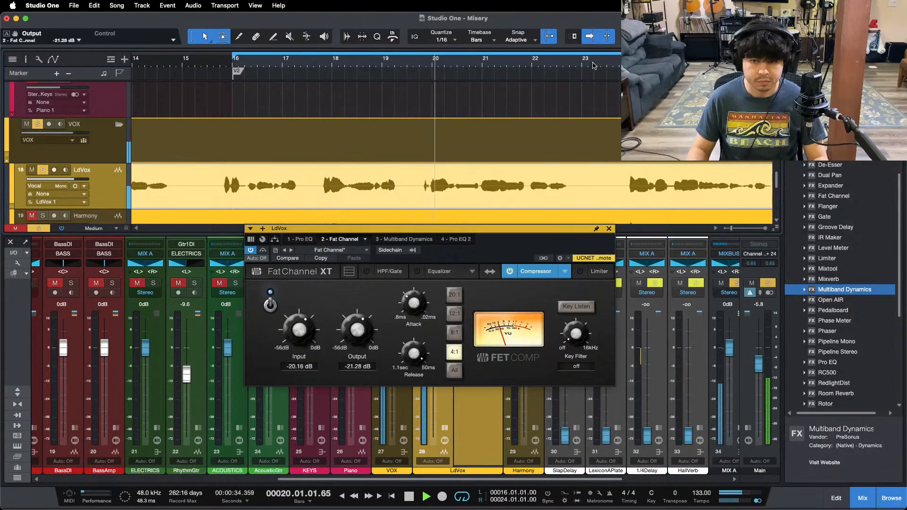
click(593, 63)
key(slash)
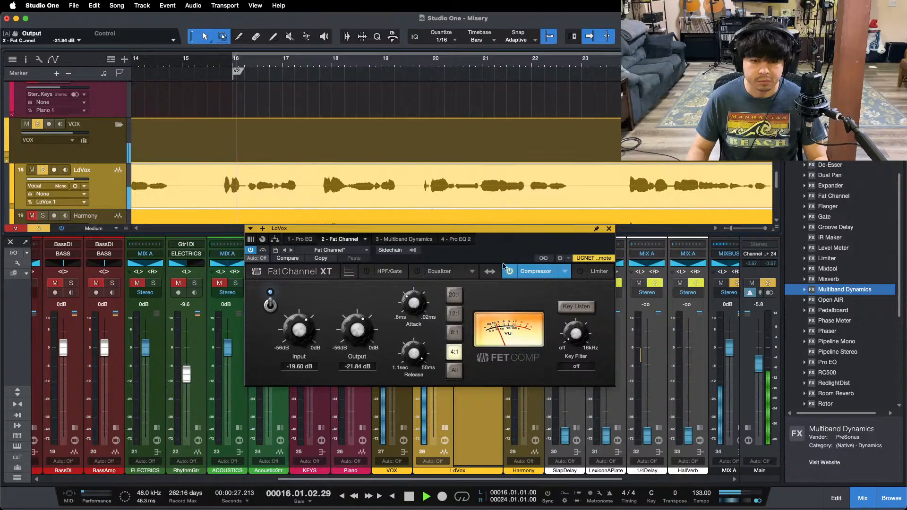
Review LdVox's Multiband Dynamics, Pro EQ and Fat Channel settings and replay the vocal from bar 17
click(490, 271)
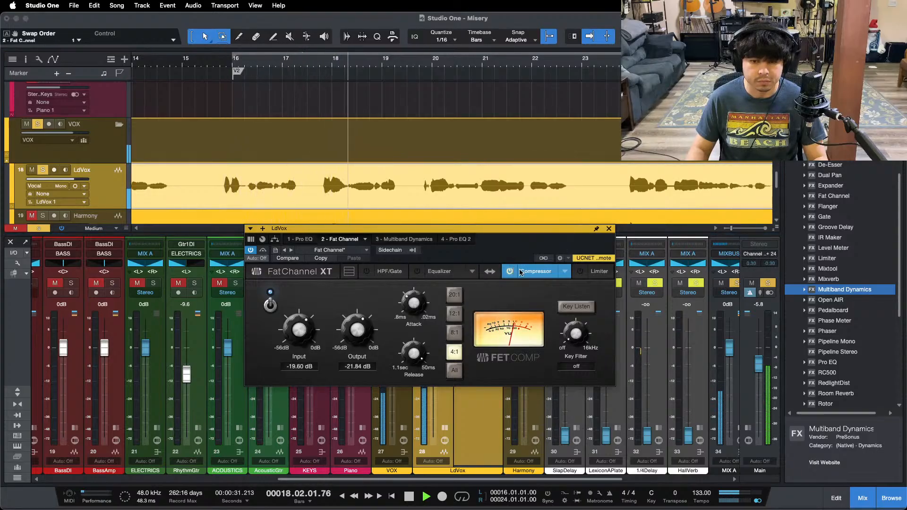
click(407, 239)
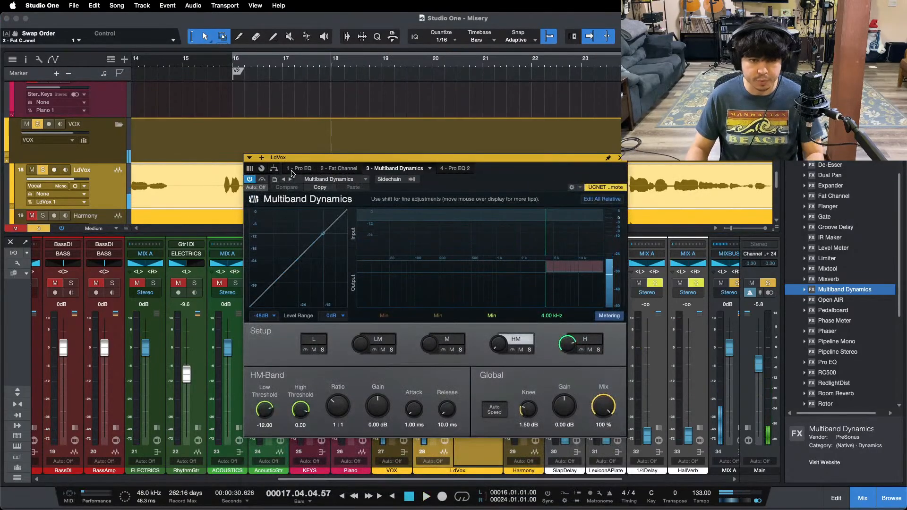
click(294, 169)
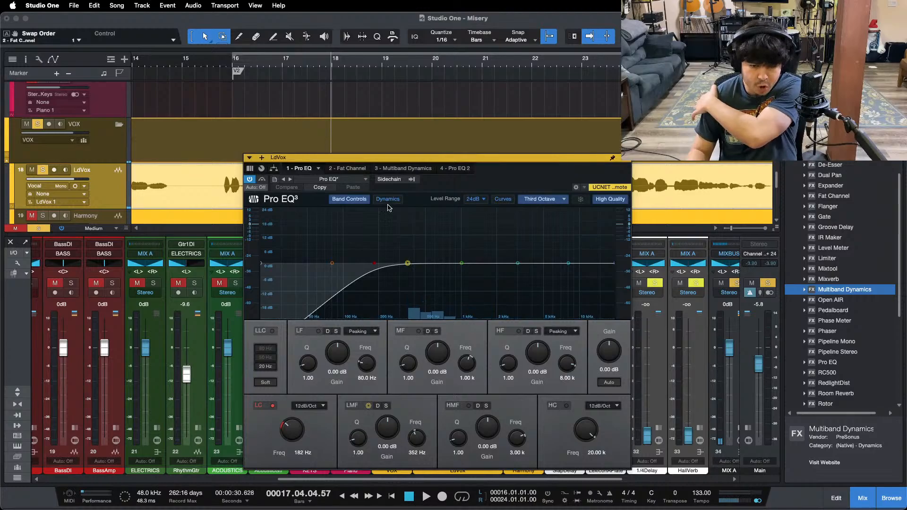
click(348, 169)
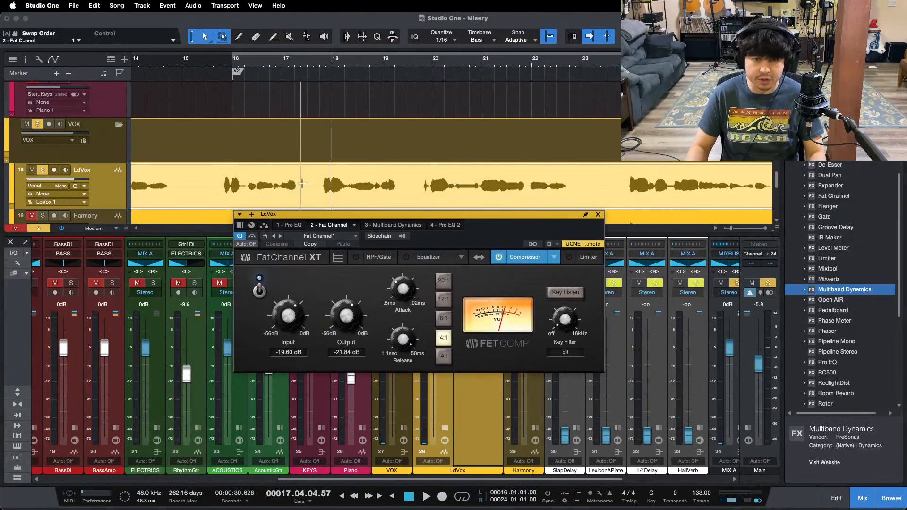
click(314, 65)
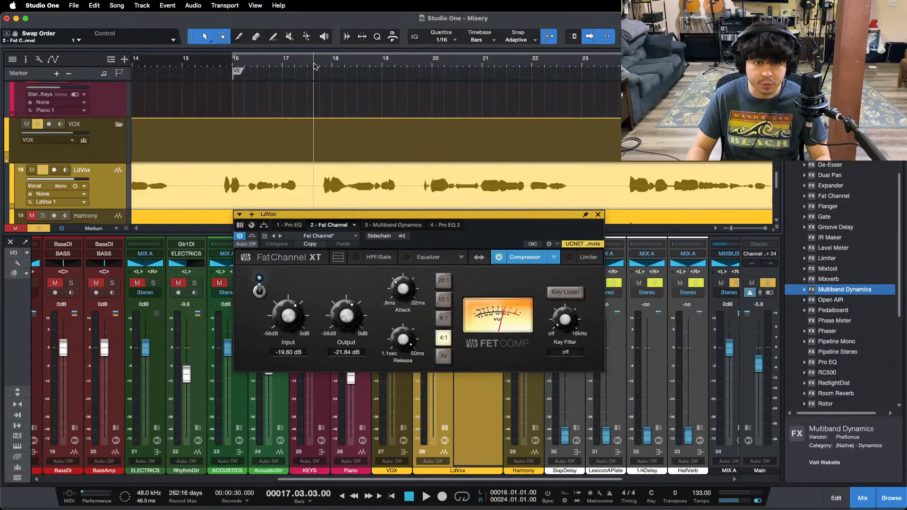
key(space)
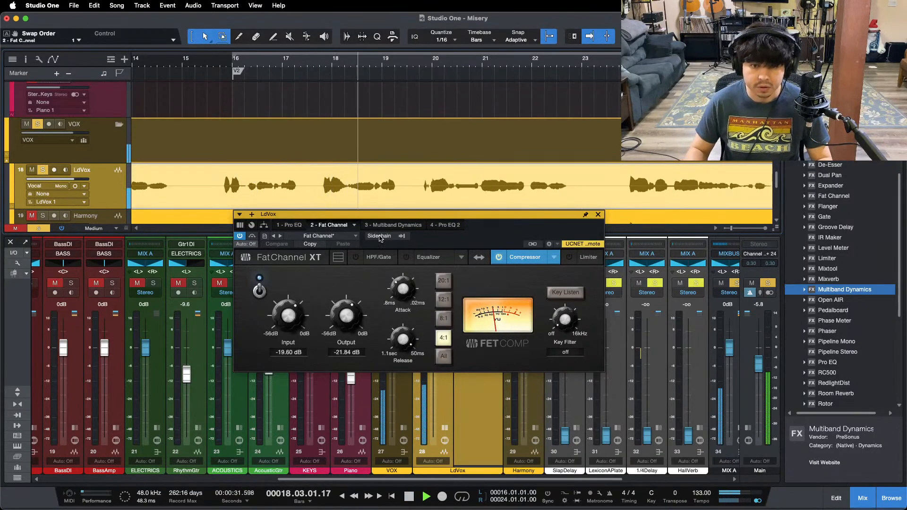
Compress LdVox above 4.00 kHz with the Multiband Dynamics high band, using a 20:1 ratio and a low threshold of -21.48
click(394, 225)
key(space)
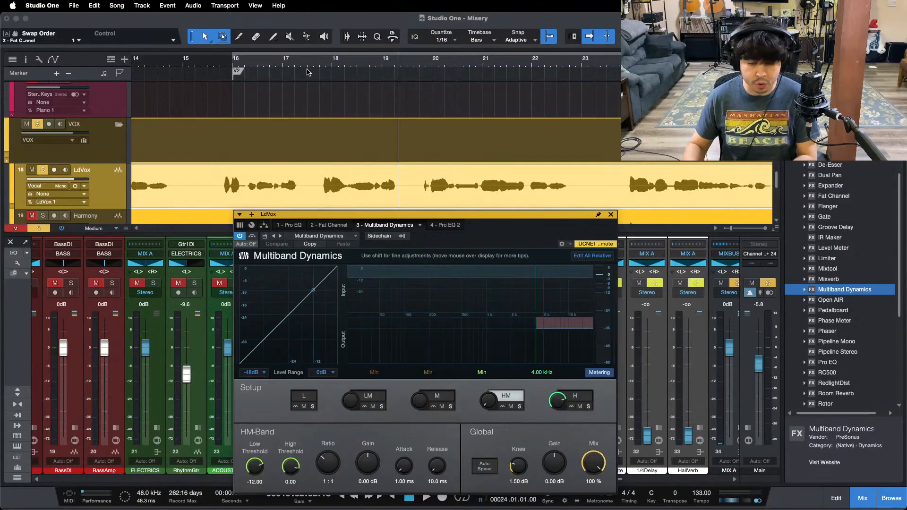
key(space)
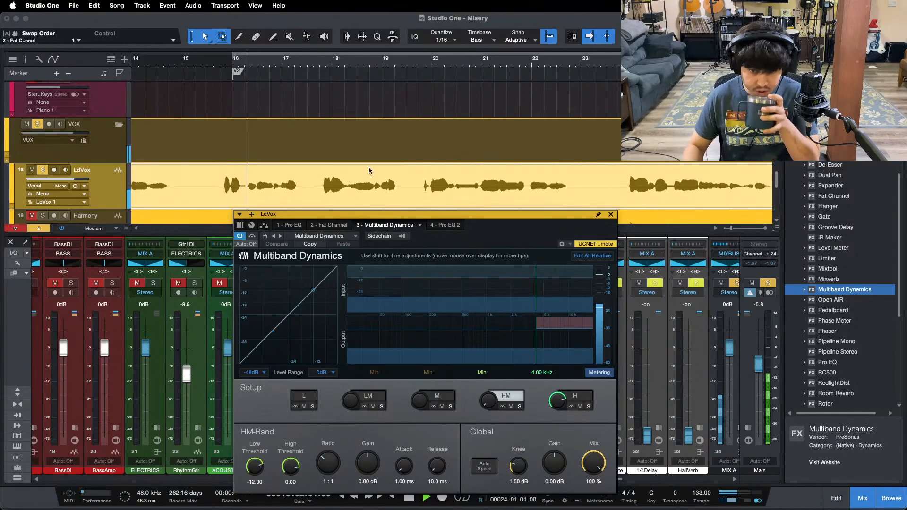
click(581, 401)
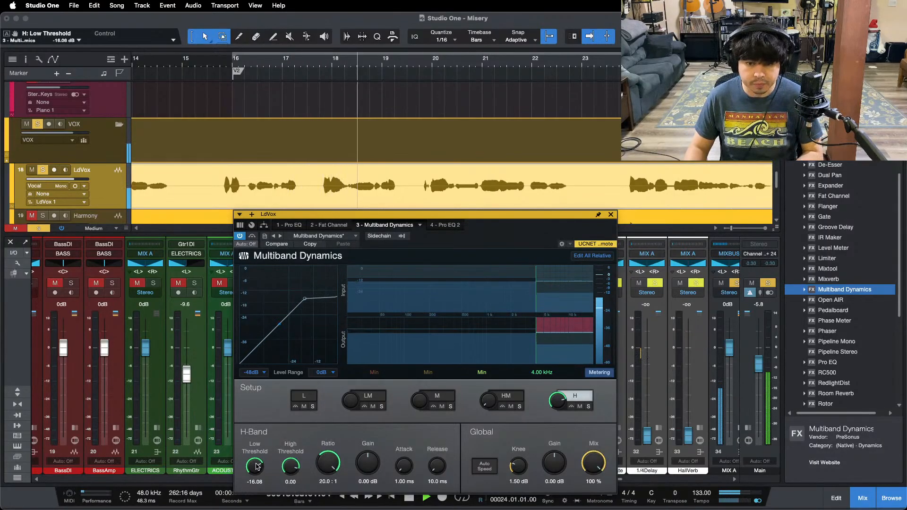
scroll(257, 466, down, 5)
scroll(257, 466, down, 3)
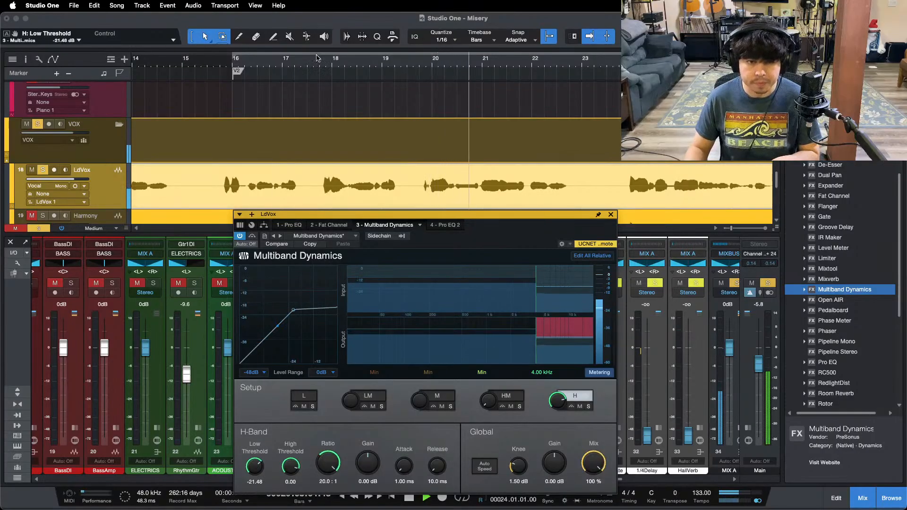
Replay the vocal phrases and lower the Multiband Dynamics high band's low threshold to -24.72
click(309, 60)
scroll(250, 466, down, 2)
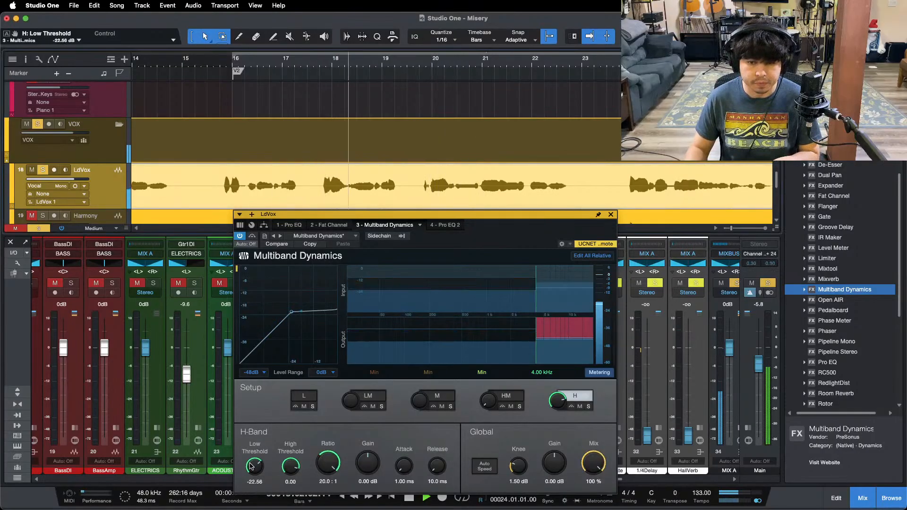
scroll(250, 466, down, 2)
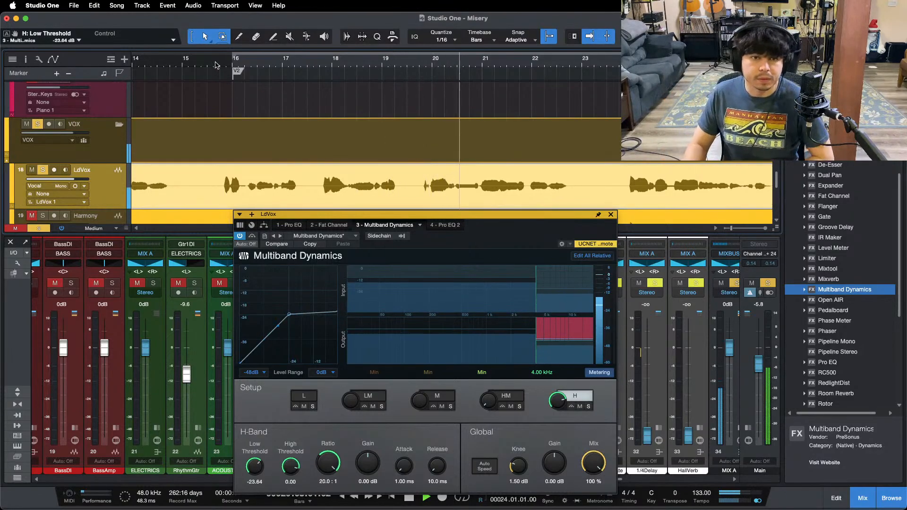
click(216, 62)
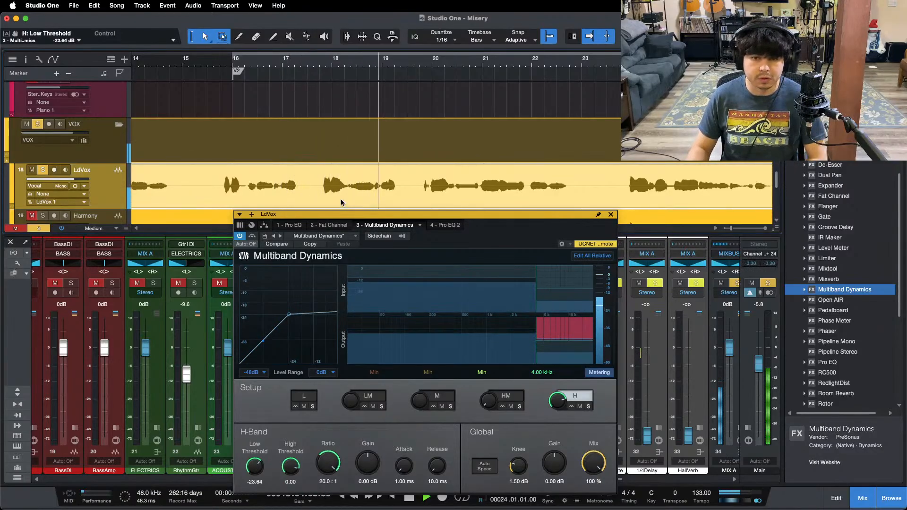
drag(256, 465, 256, 467)
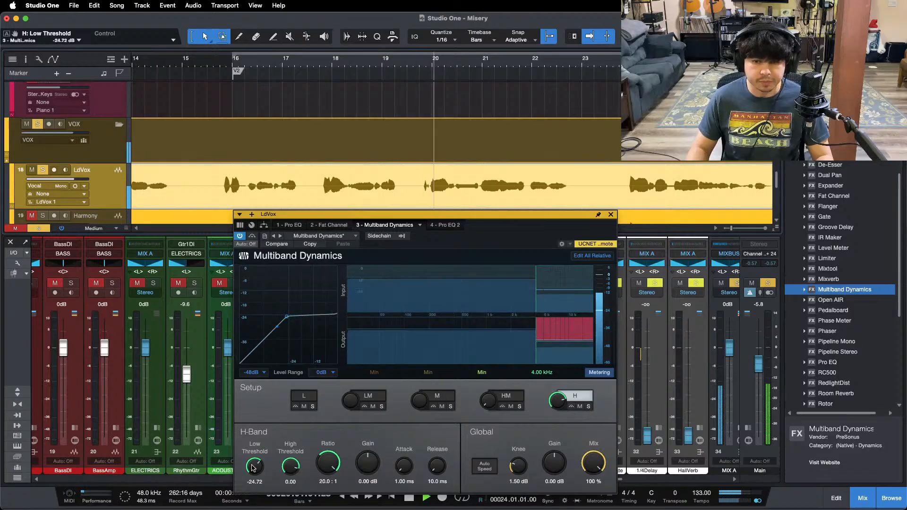
Bring up LdVox's first Pro EQ and raise the LdVox channel fader to +0.4 dB
click(298, 226)
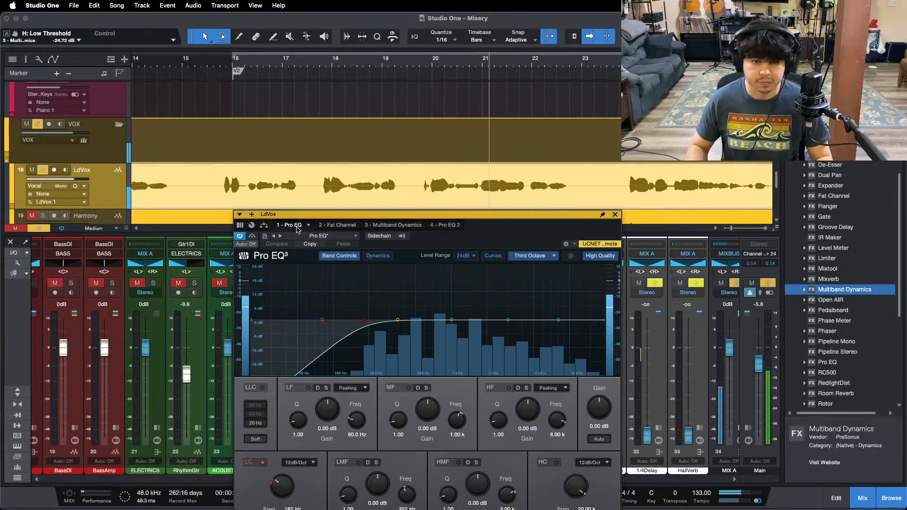
drag(454, 214, 681, 165)
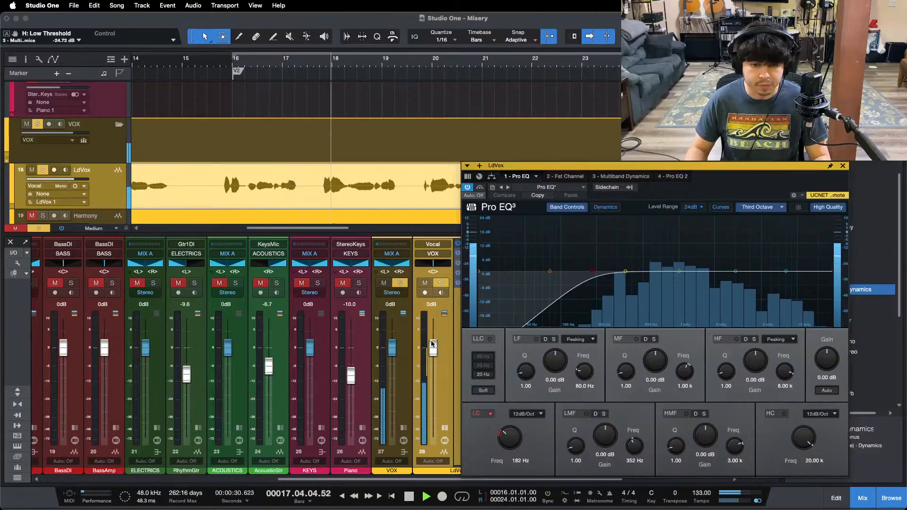
drag(433, 348, 432, 345)
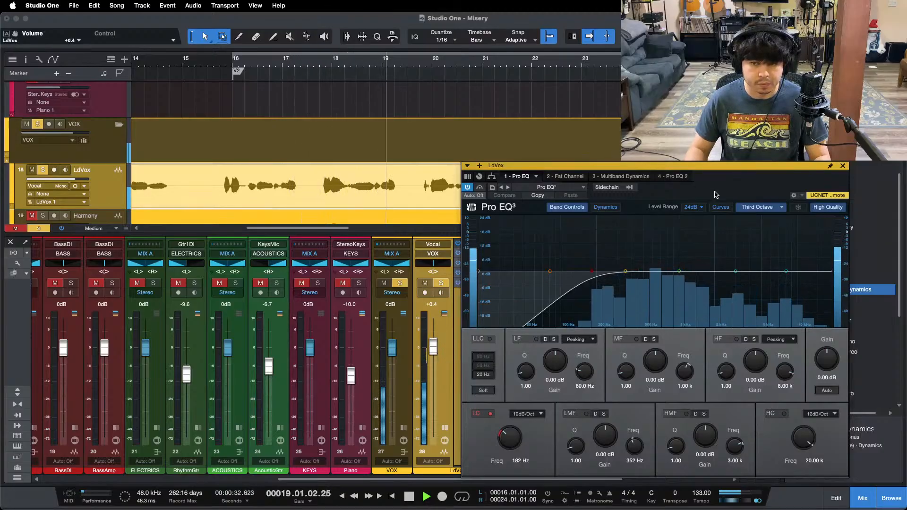
drag(715, 195, 500, 177)
Boost the 8.00 kHz HF band of LdVox's first Pro EQ to 9.60 dB while the vocal plays
drag(537, 345, 536, 343)
key(KP_1)
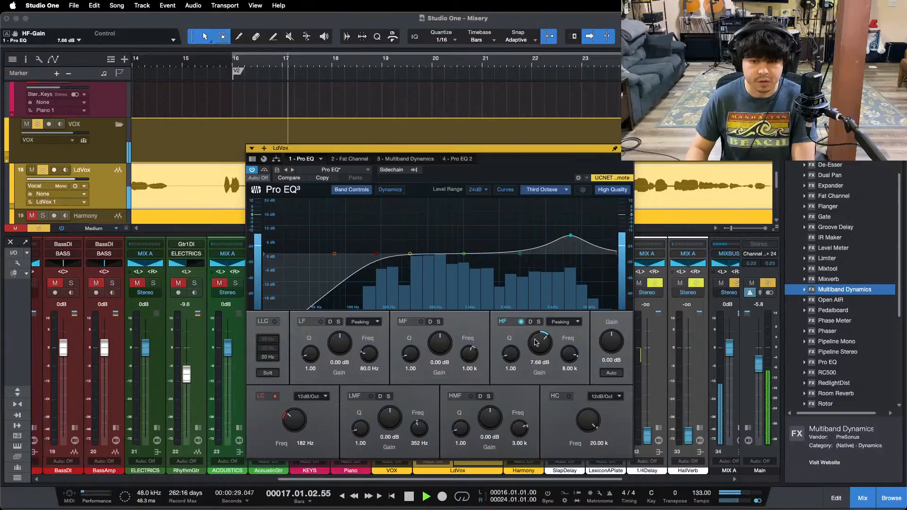
drag(536, 343, 535, 342)
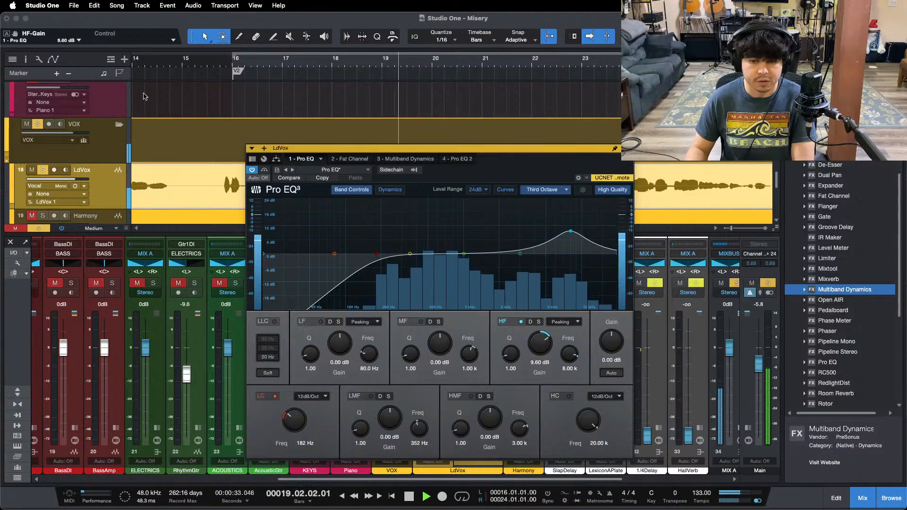
Replay the vocal from before bar 16 and set the Pro EQ's 3.00 kHz HMF gain to 3.36 dB and HF gain to 10.08 dB
click(209, 60)
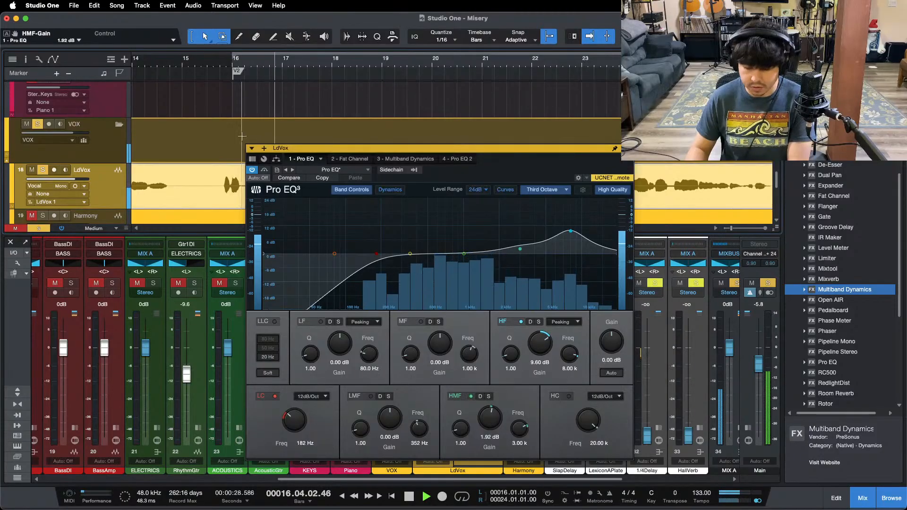
scroll(488, 418, up, 1)
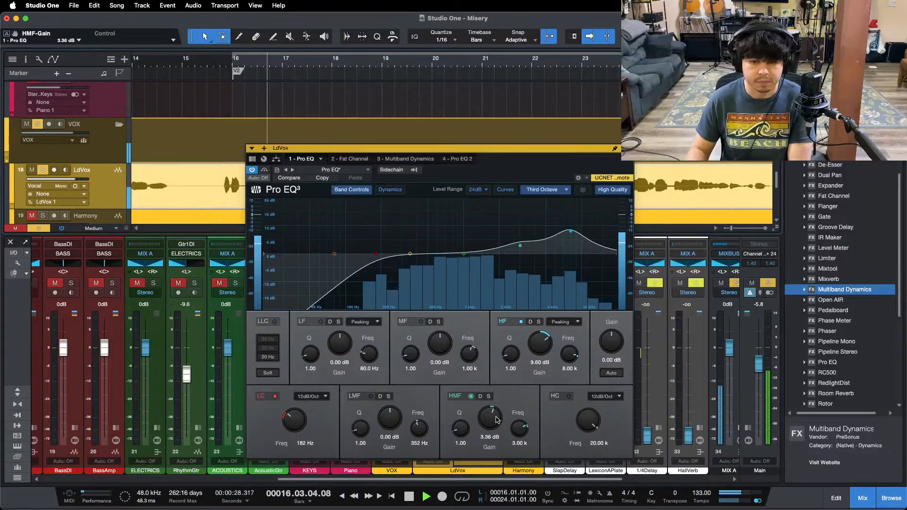
scroll(537, 346, up, 2)
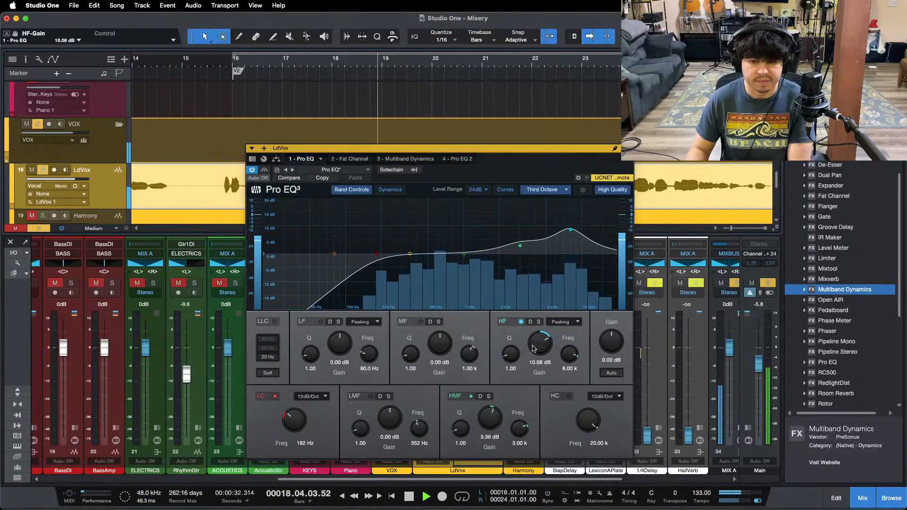
In LdVox's Pro EQ 2, move the LF band to 138 Hz and boost it by 4.80 dB during playback
click(454, 161)
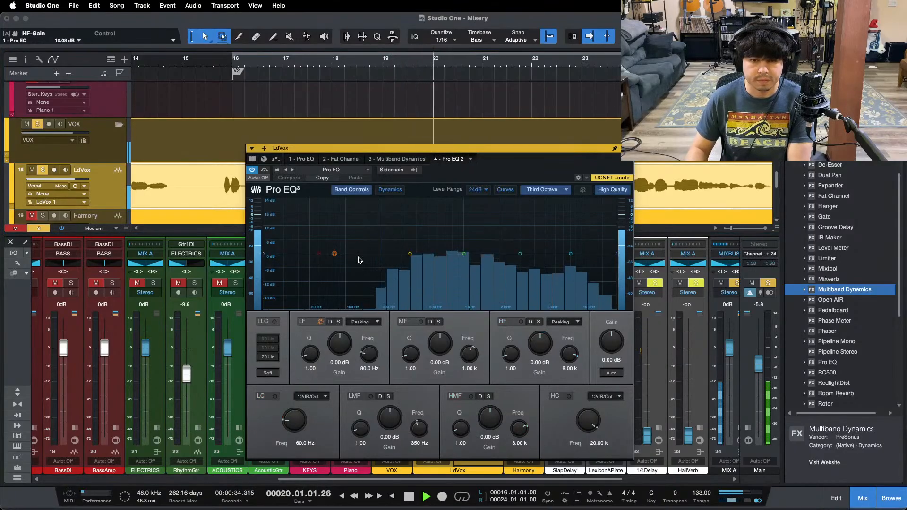
drag(334, 254, 361, 216)
double_click(342, 339)
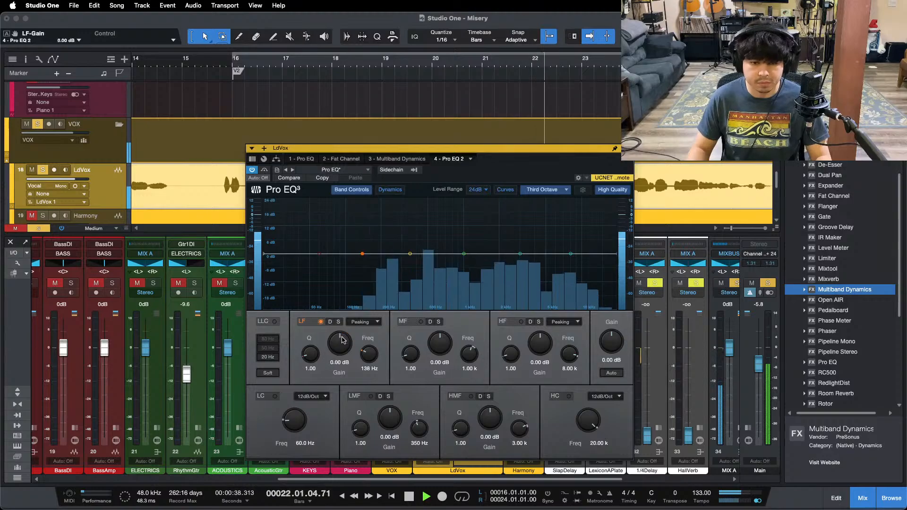
key(space)
scroll(342, 339, up, 2)
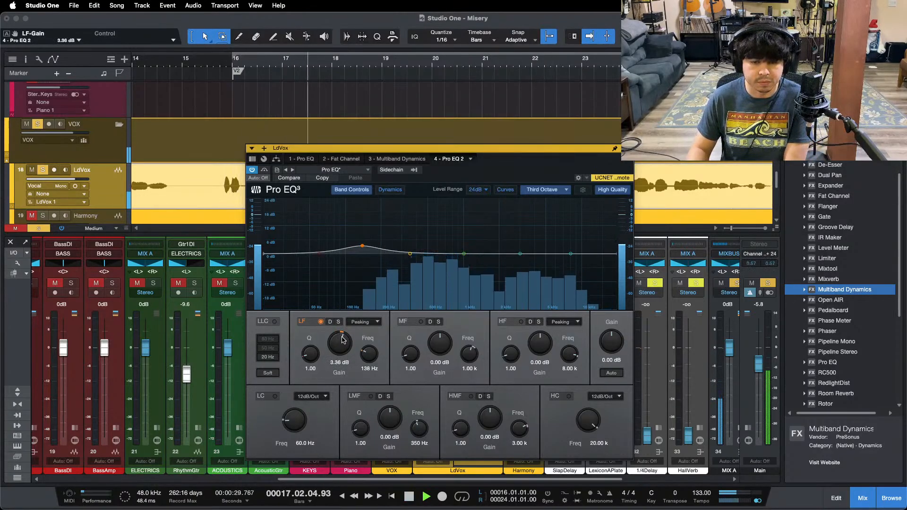
scroll(342, 339, up, 1)
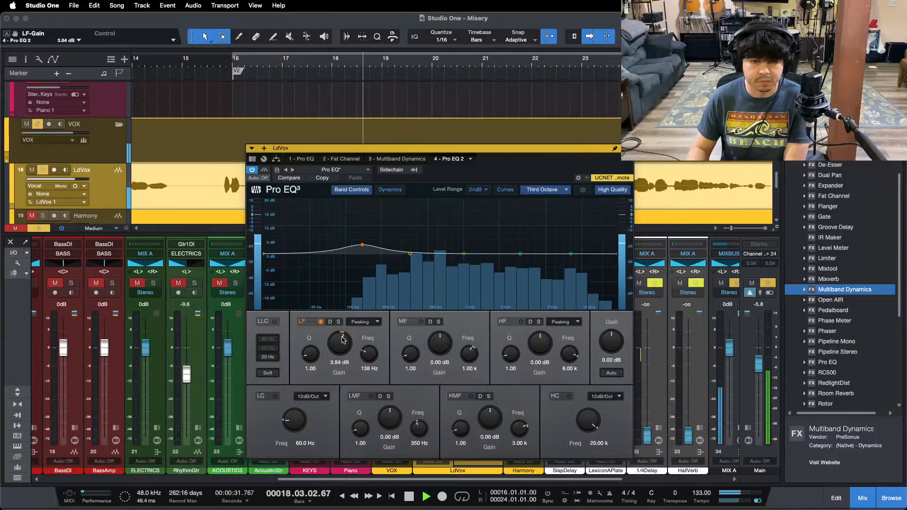
scroll(342, 339, up, 1)
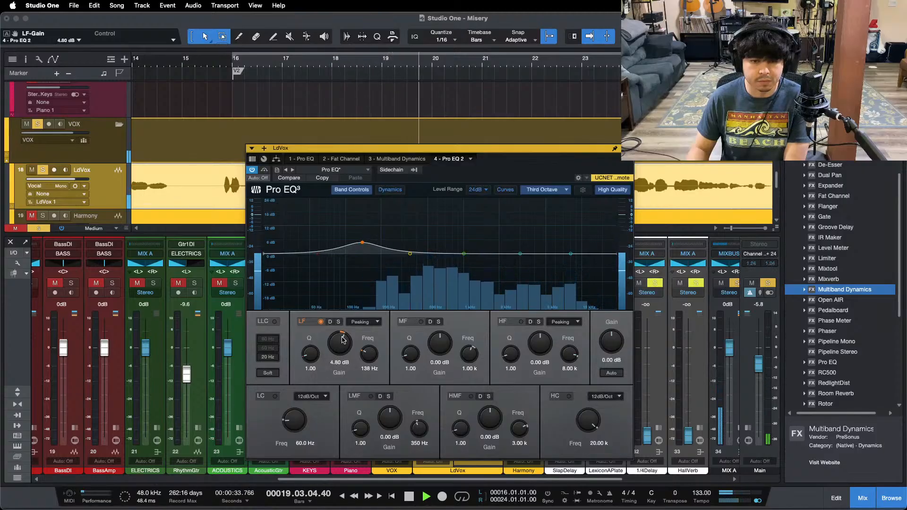
Close LdVox's Pro EQ 2, open soothe2 on the VOX bus and start playback from just before bar 16
scroll(342, 340, up, 1)
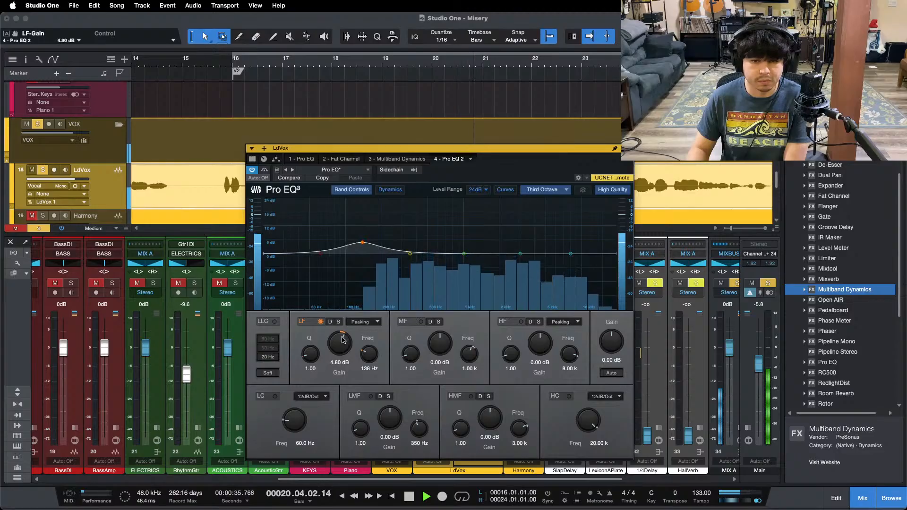
click(626, 148)
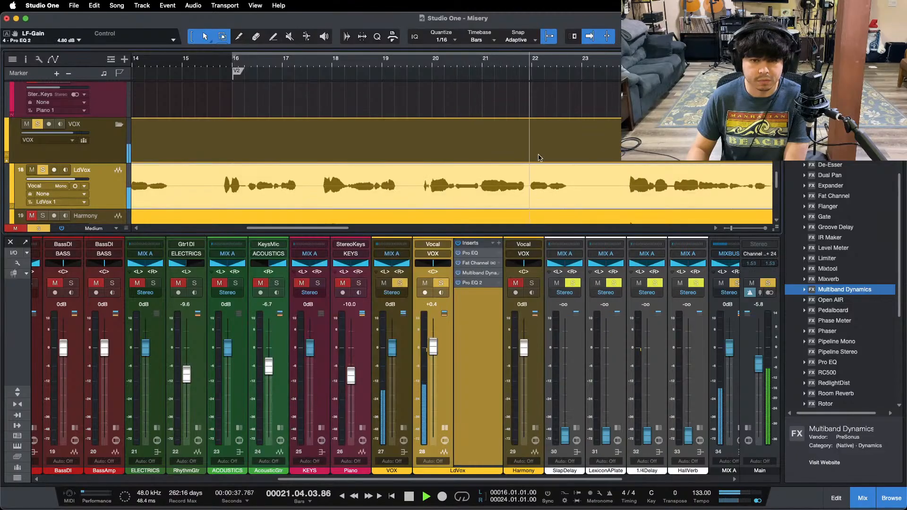
key(space)
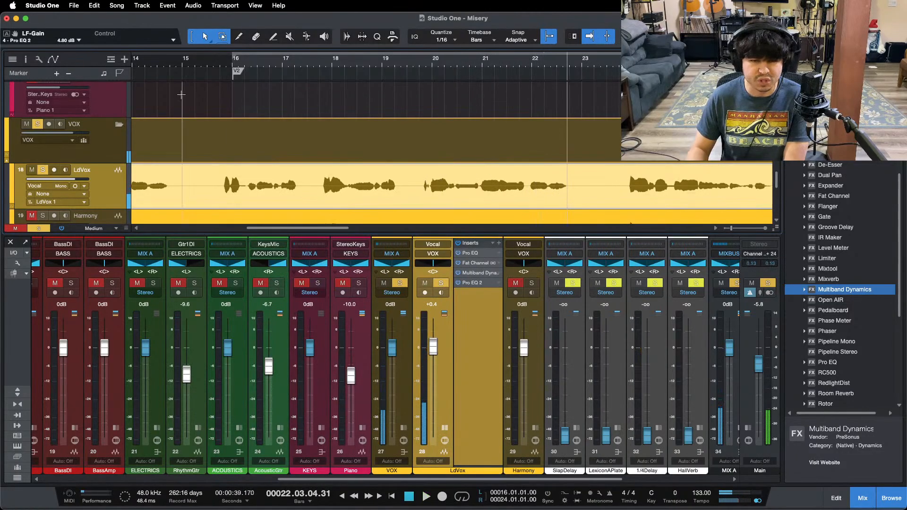
click(213, 61)
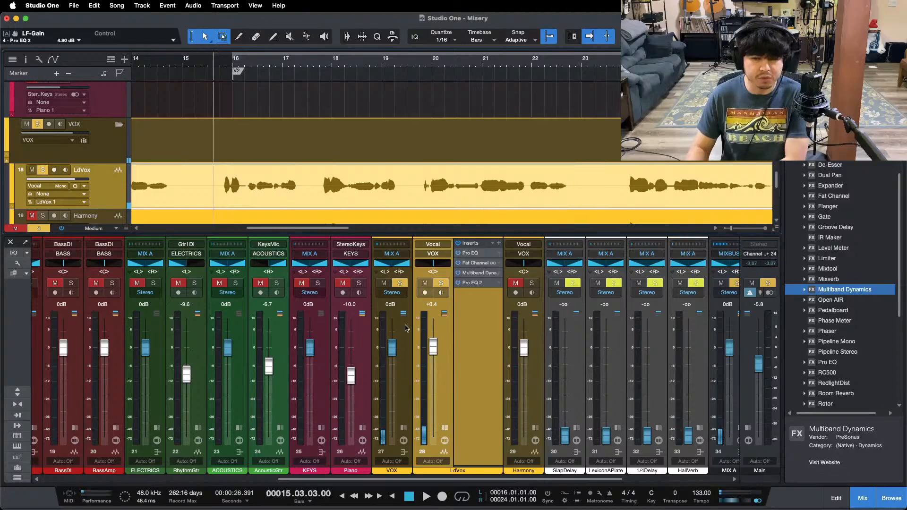
click(403, 428)
click(431, 262)
key(space)
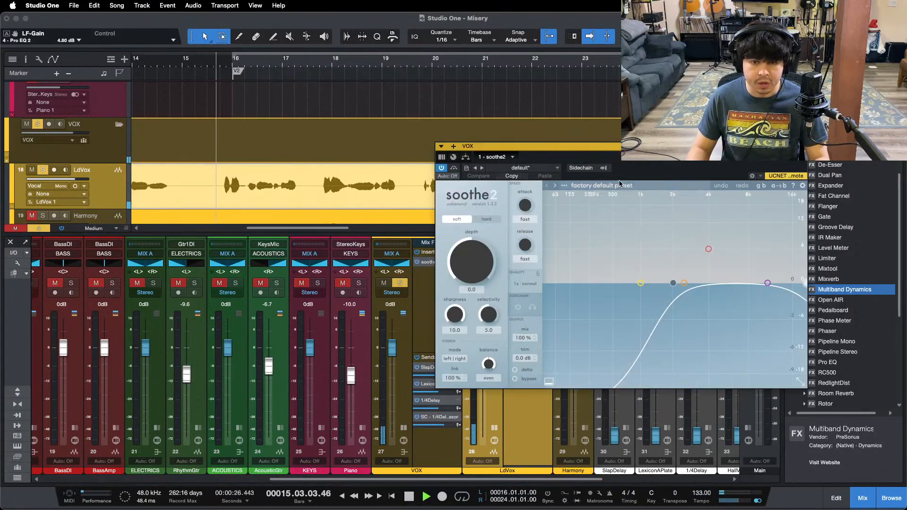
drag(685, 165, 516, 156)
Raise the soothe2 depth on the VOX bus to 1.5 while the vocal plays, replay the phrase and close the plug-in
click(298, 255)
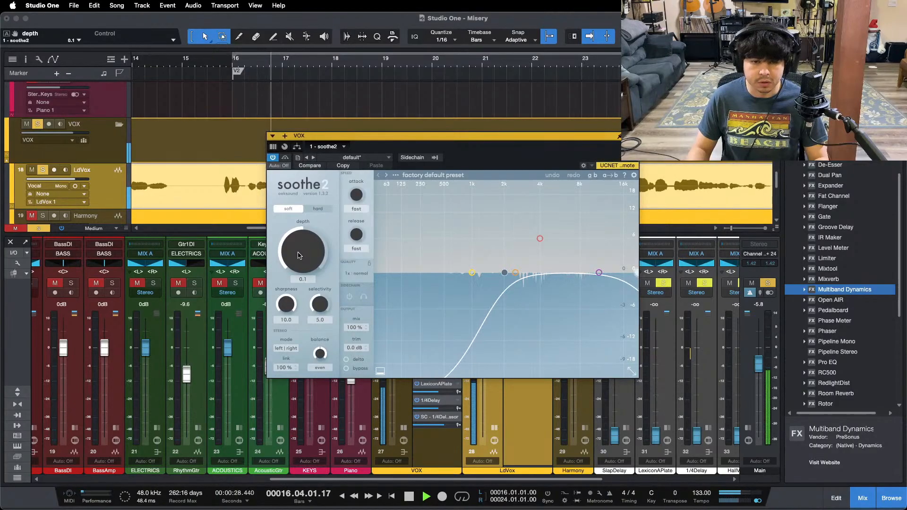
scroll(297, 255, up, 1)
scroll(298, 255, up, 3)
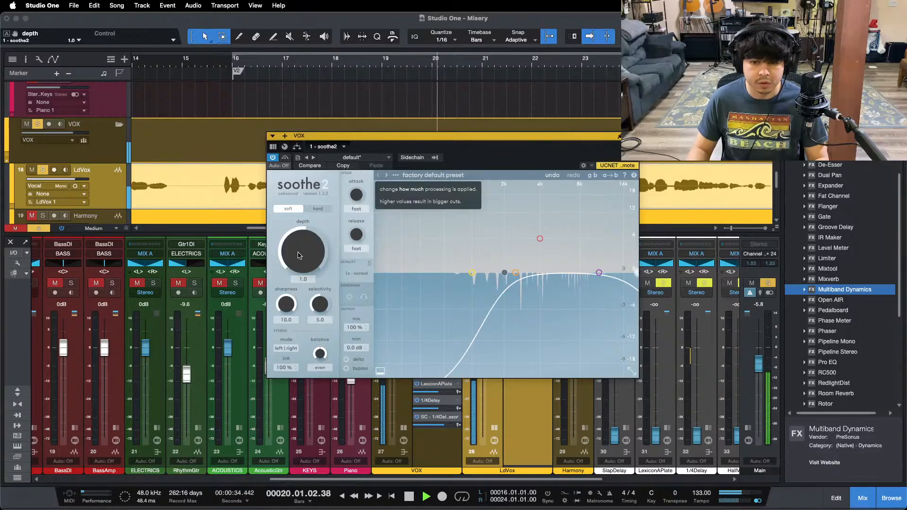
scroll(298, 255, up, 3)
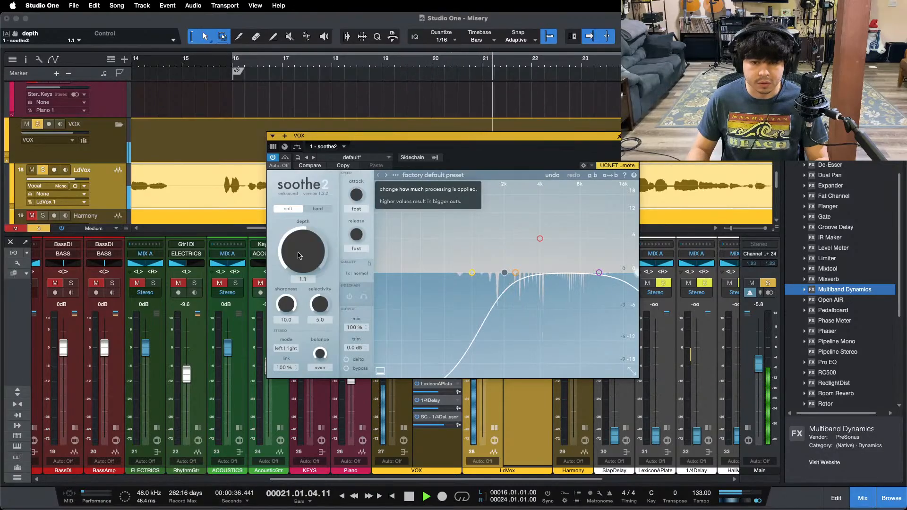
scroll(297, 255, up, 1)
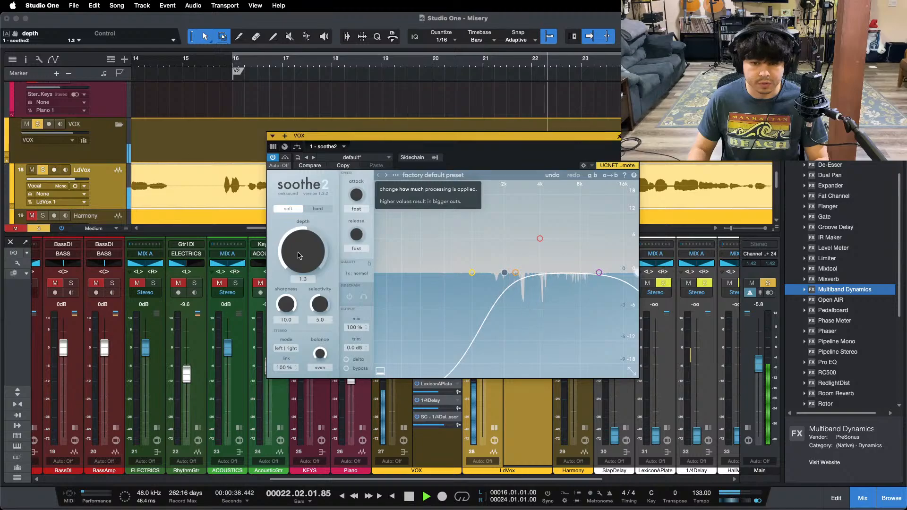
scroll(298, 255, up, 1)
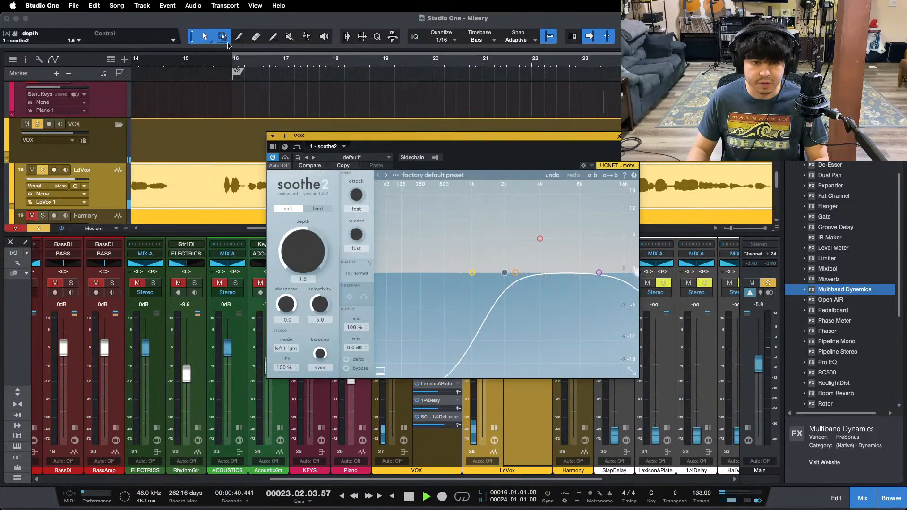
click(209, 62)
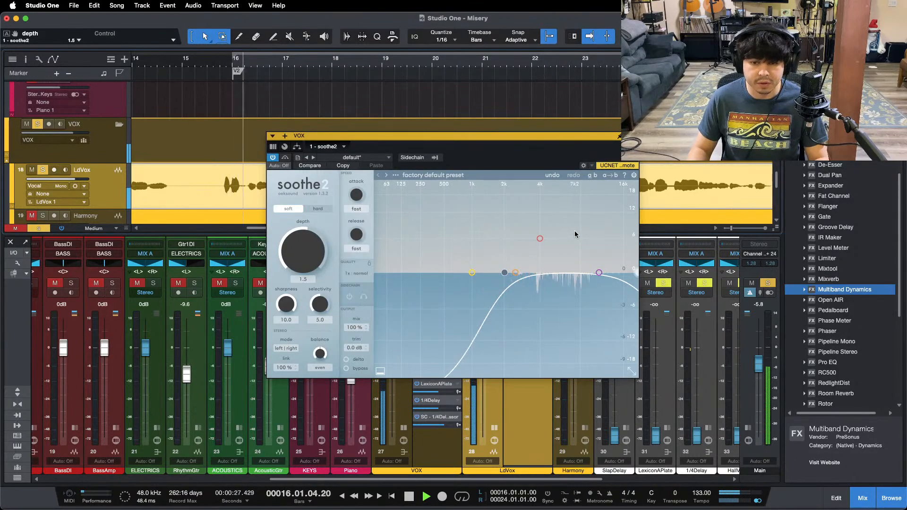
click(633, 136)
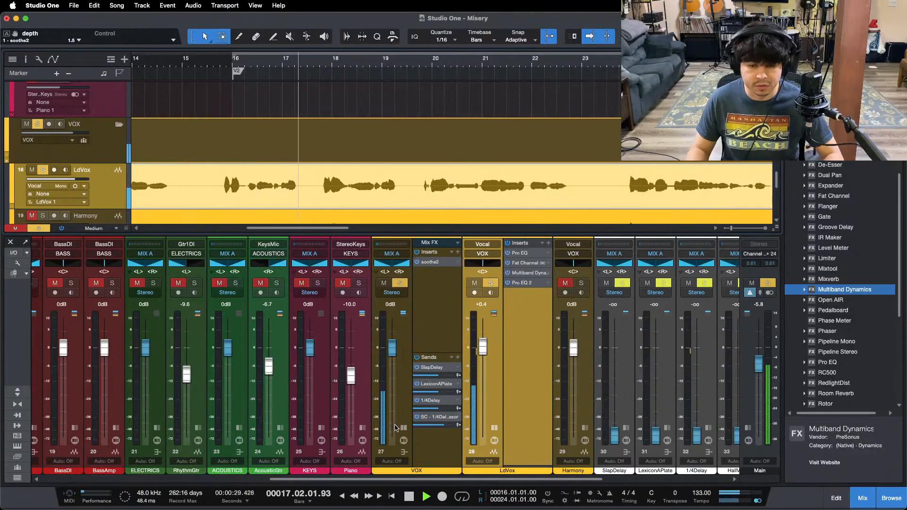
click(404, 427)
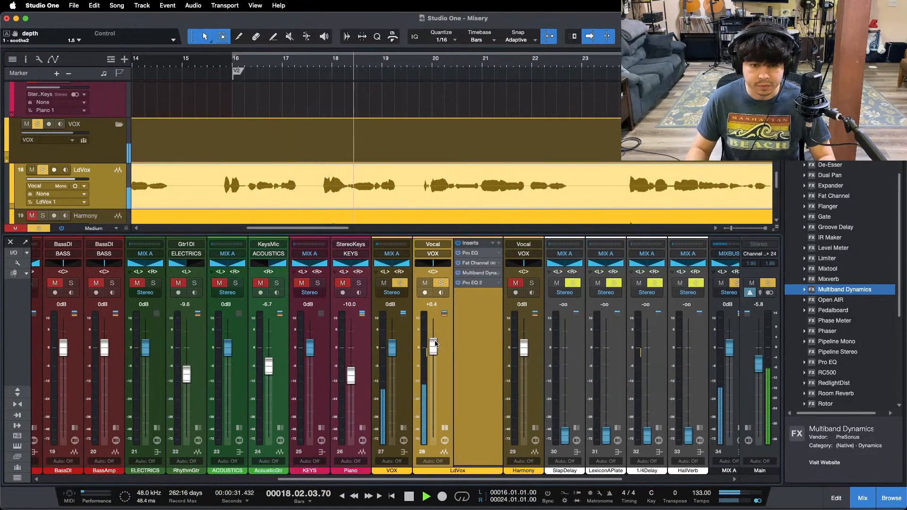
key(space)
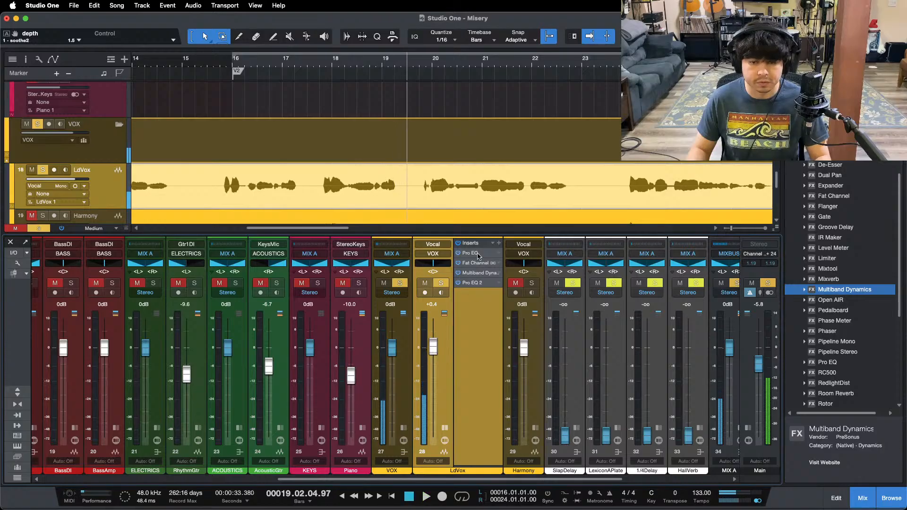
Review LdVox's insert chain in order: Pro EQ, Fat Channel, Multiband Dynamics and Pro EQ 2
double_click(471, 253)
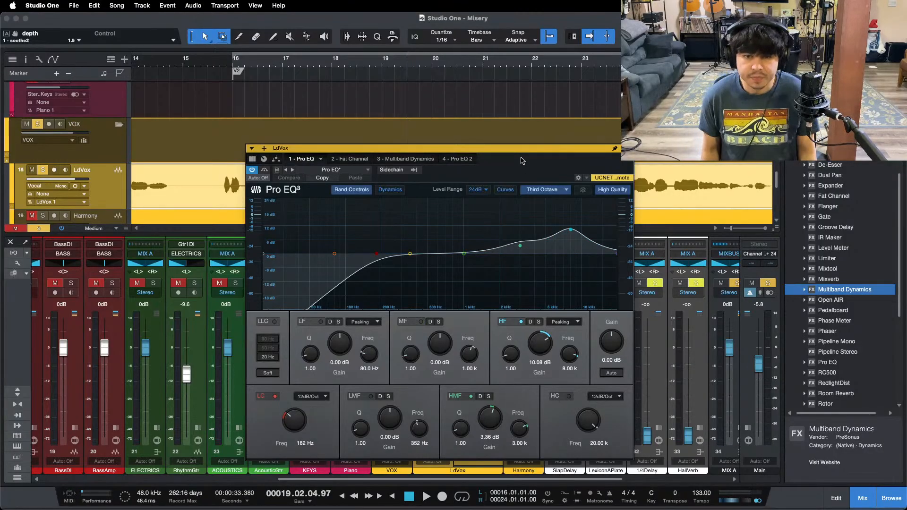
click(352, 159)
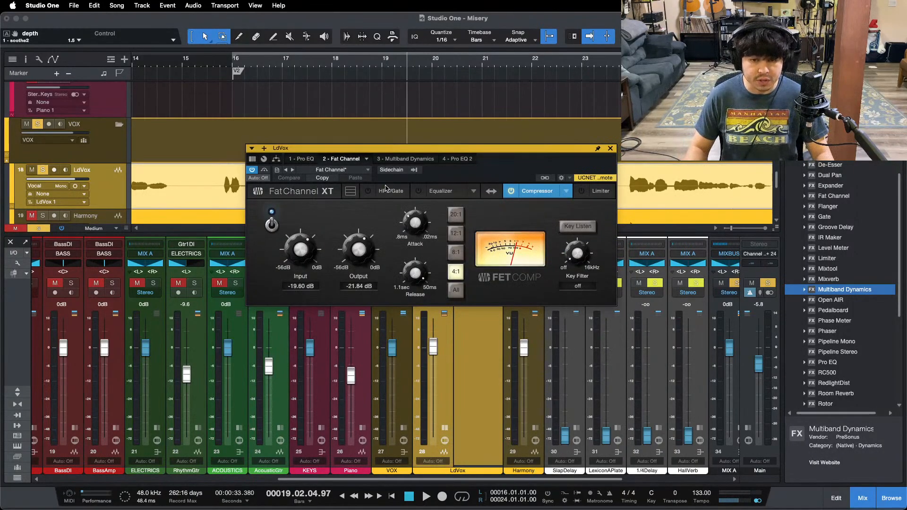
click(402, 160)
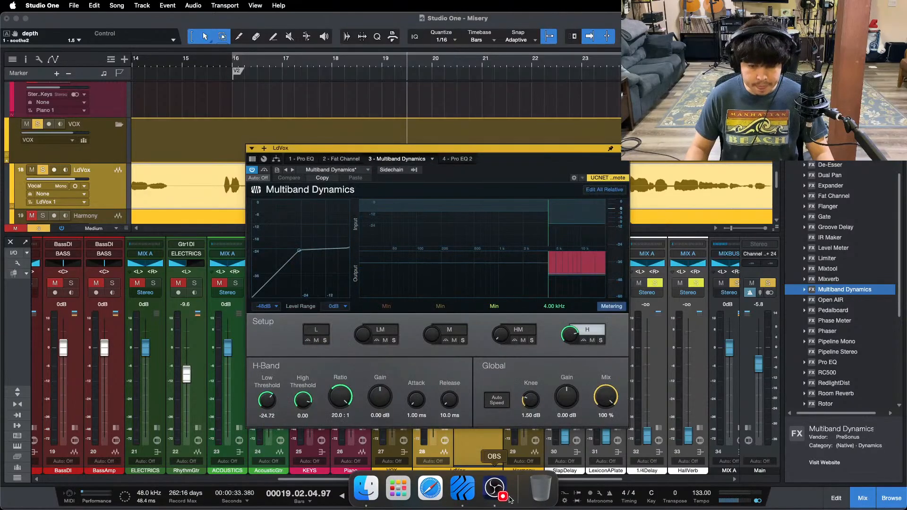
click(871, 467)
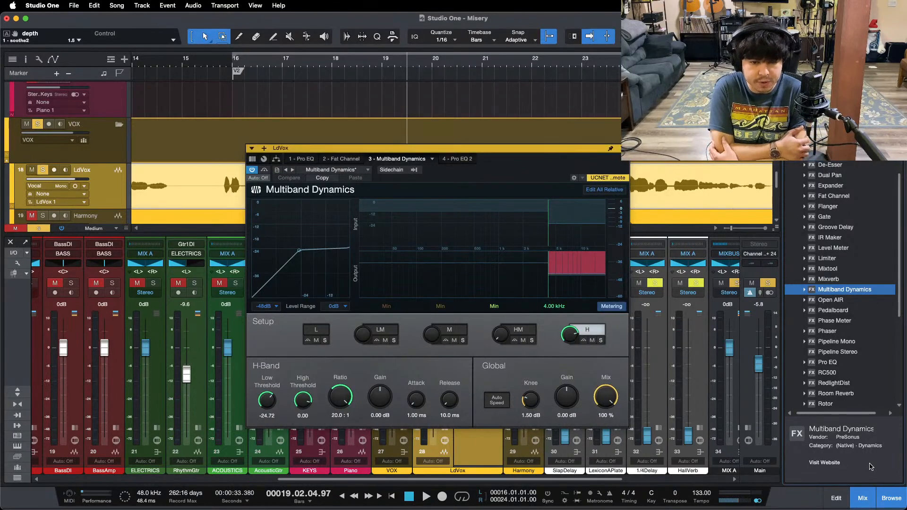
click(457, 160)
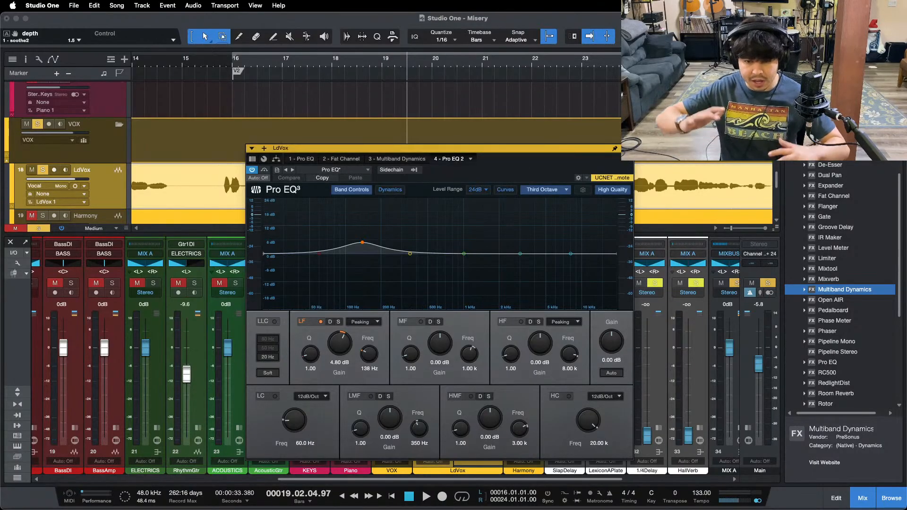
key(super+w)
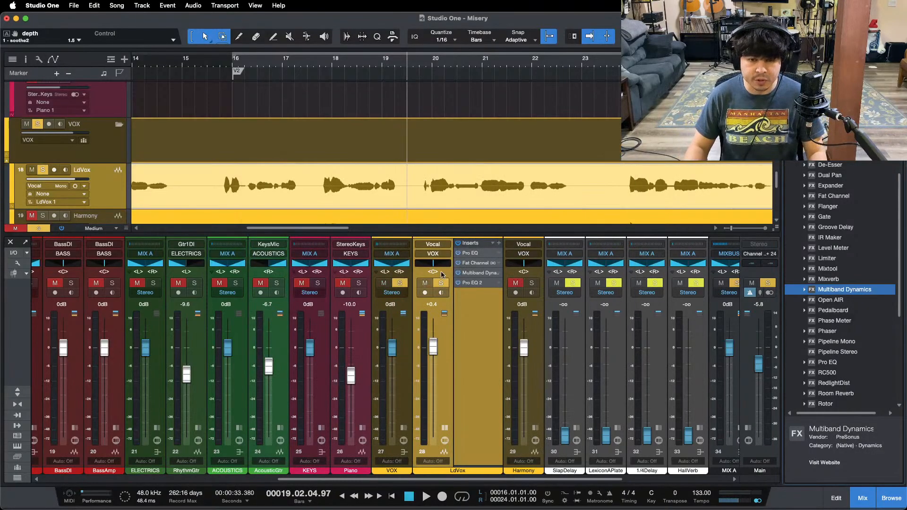
Show the VOX bus's soothe2 while the vocal plays, close it and clear the solo to hear the full mix
click(404, 427)
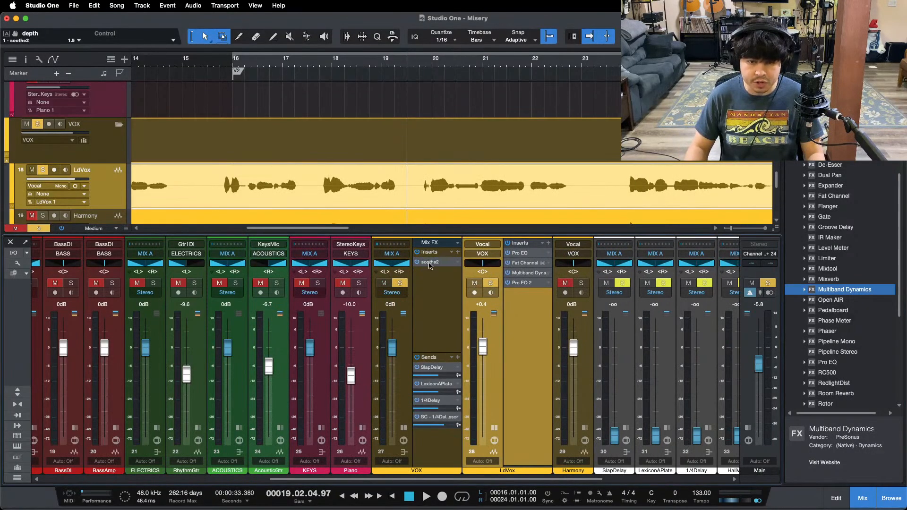
click(429, 262)
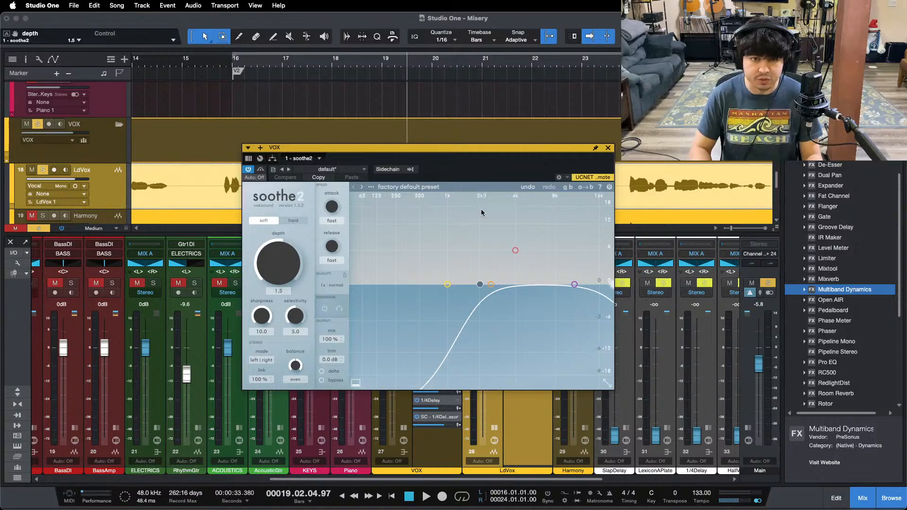
key(space)
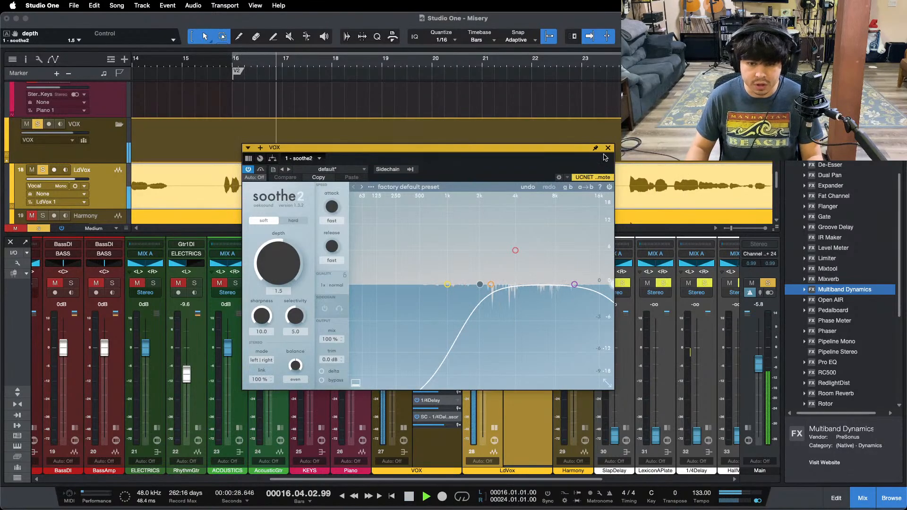
click(608, 148)
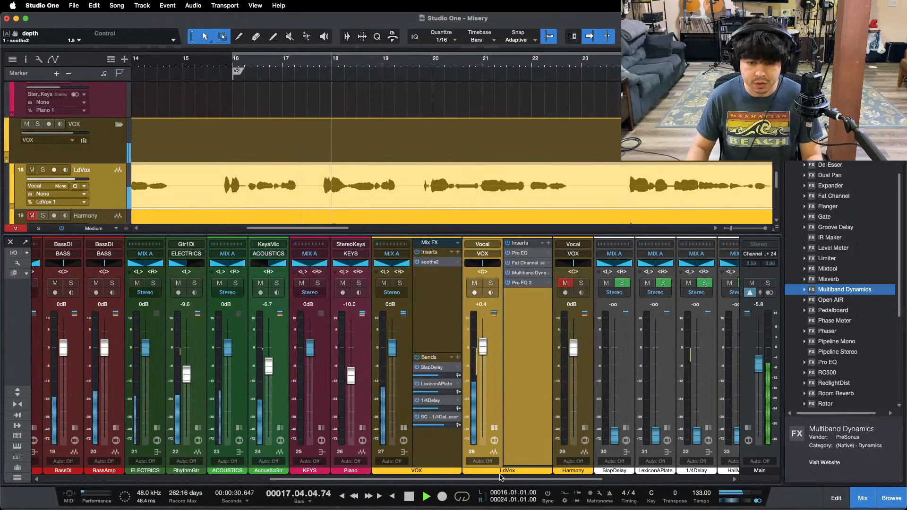
Expand the Harmony channel's inserts, unmute Harmony and mute LdVox during playback
drag(501, 478, 520, 479)
double_click(518, 312)
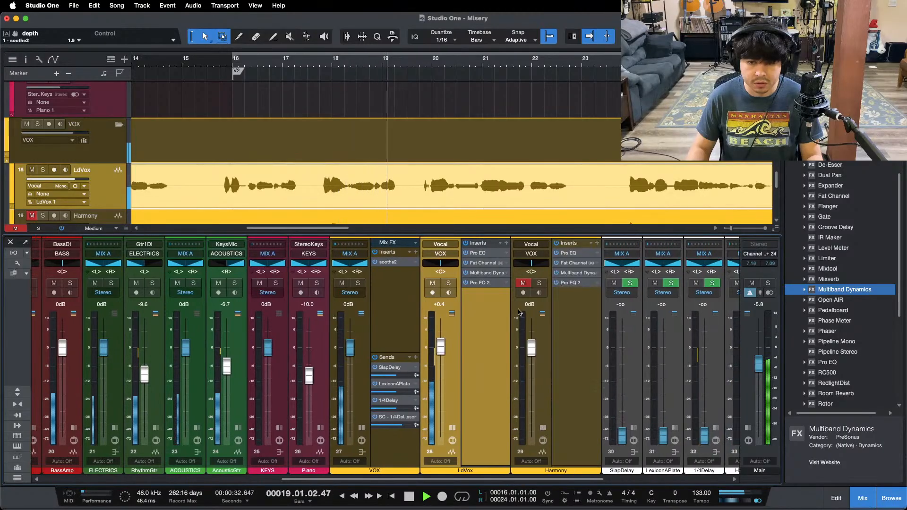
click(522, 282)
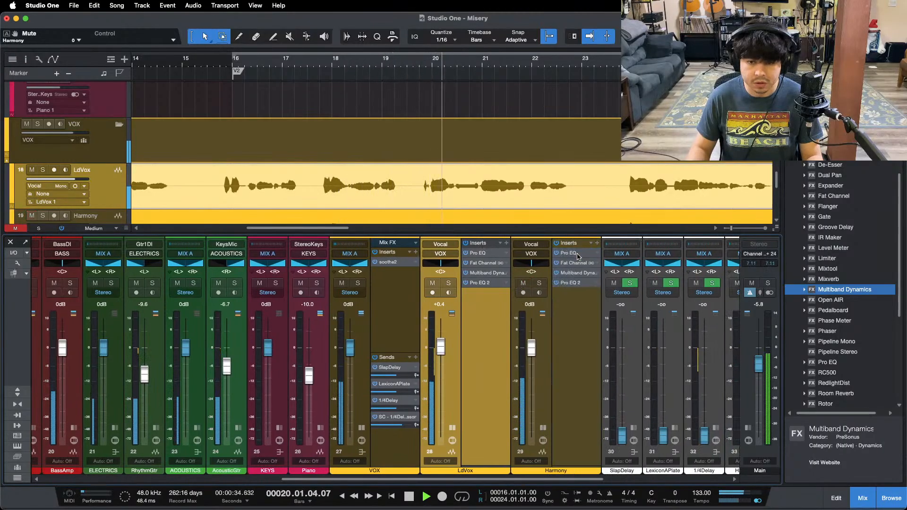
click(433, 283)
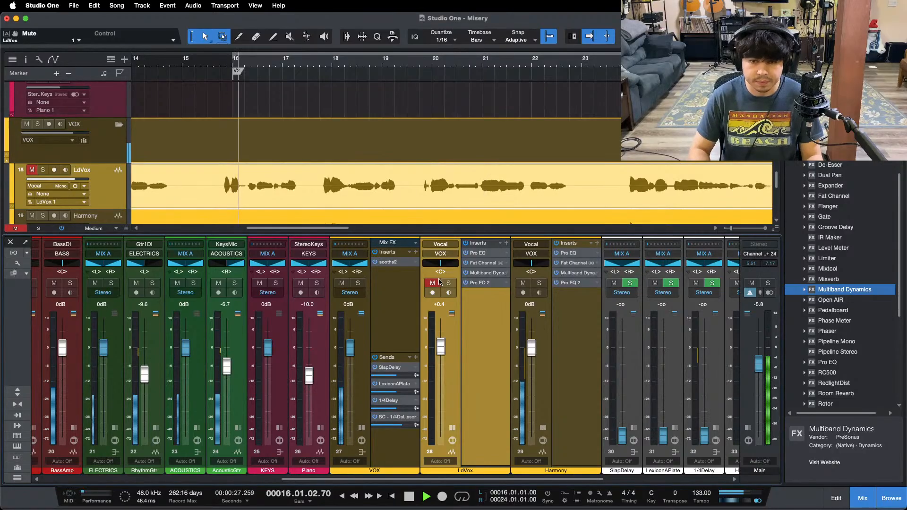
Examine Harmony's Fat Channel, the H band of its Multiband Dynamics, and its Pro EQ and Pro EQ 2 during playback
scroll(514, 203, down, 3)
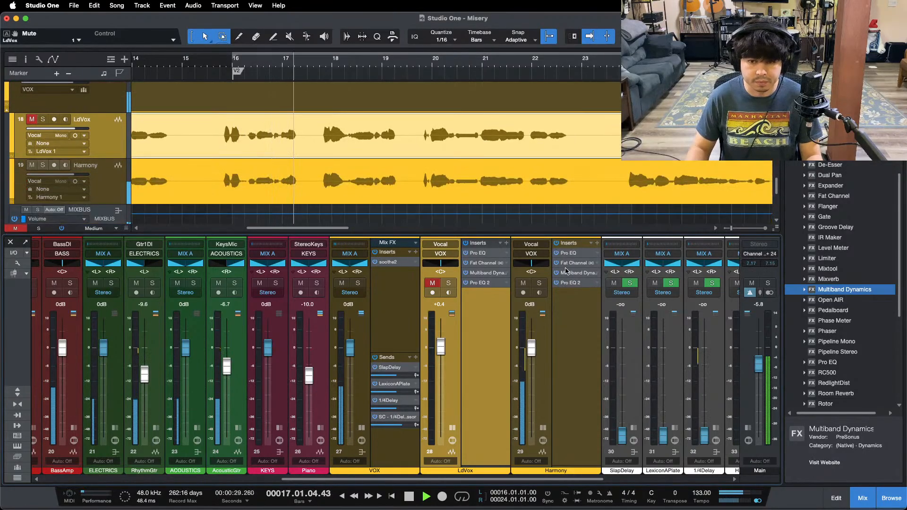
click(567, 265)
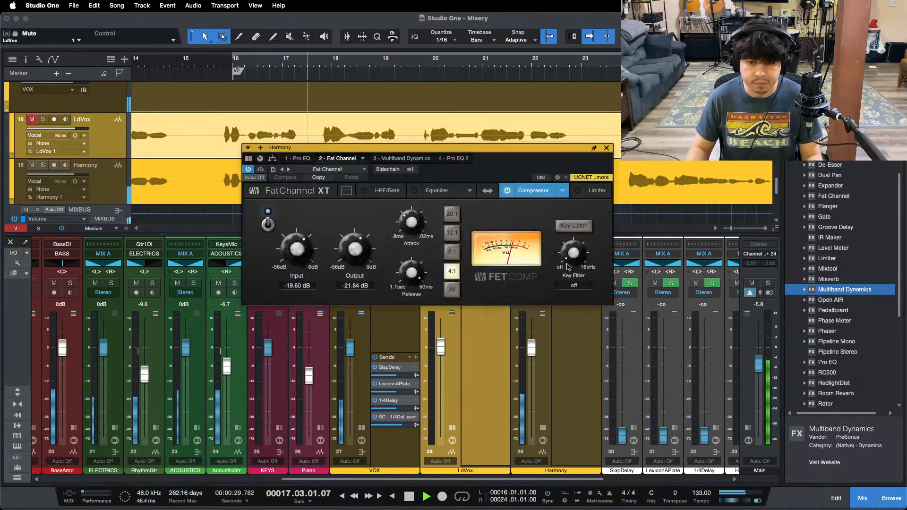
click(405, 159)
click(298, 59)
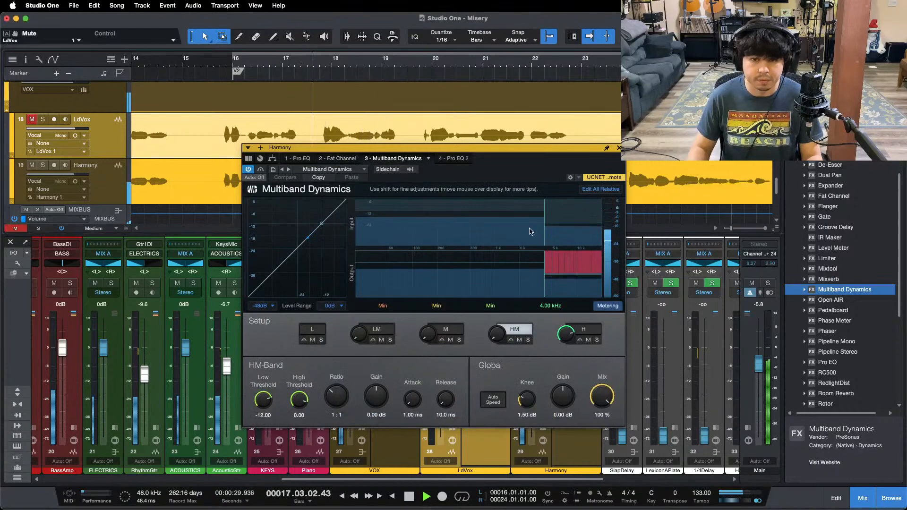
click(583, 329)
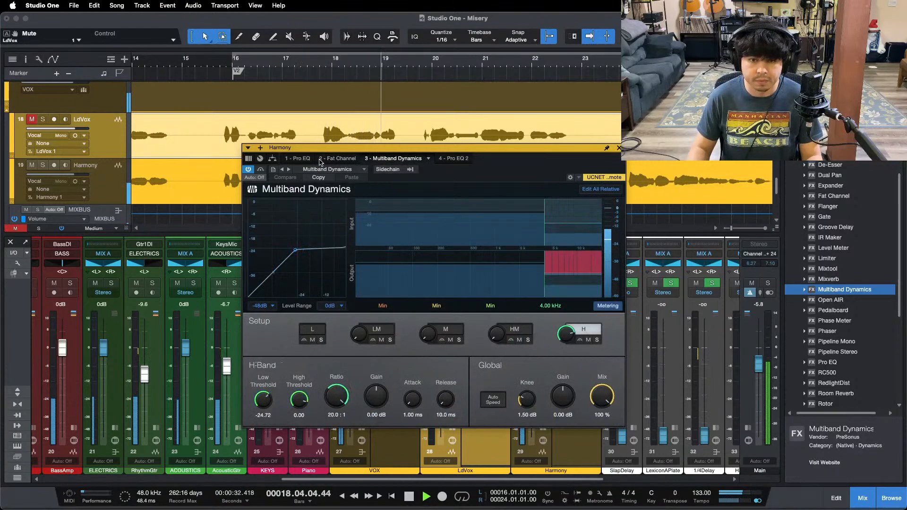
click(296, 160)
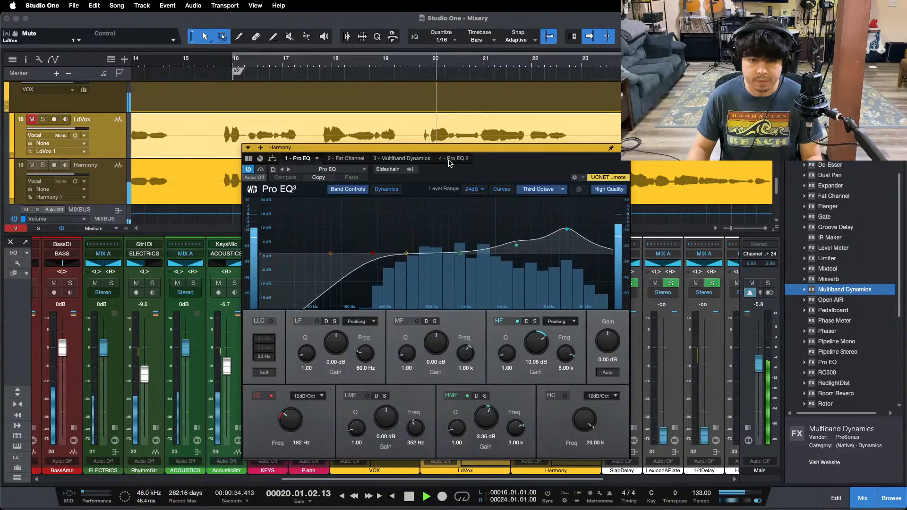
click(448, 160)
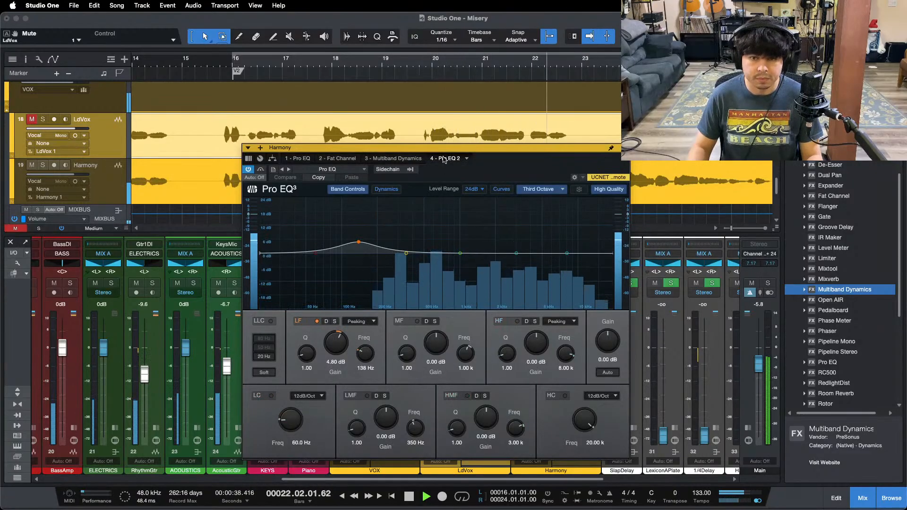
Replay from bar 19 and compare Harmony's Pro EQ 2 with its 138 Hz LF band off and on
click(418, 65)
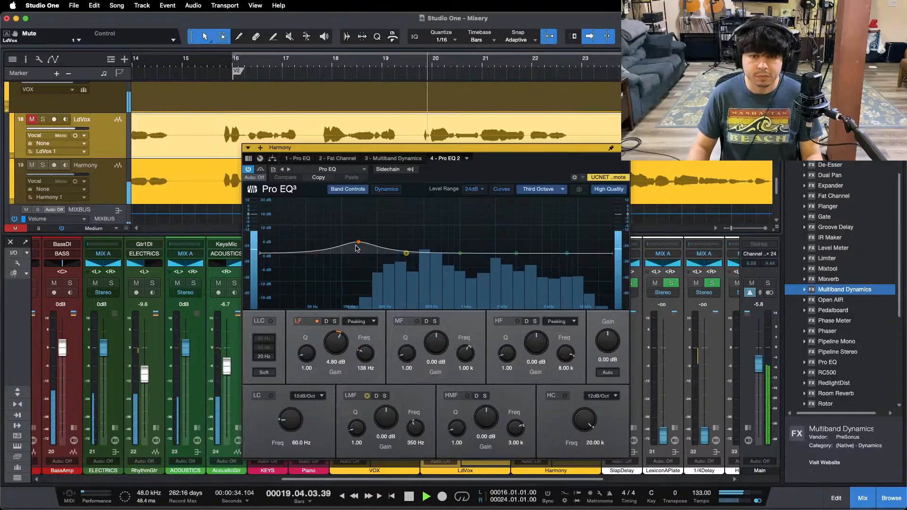
click(298, 321)
click(297, 321)
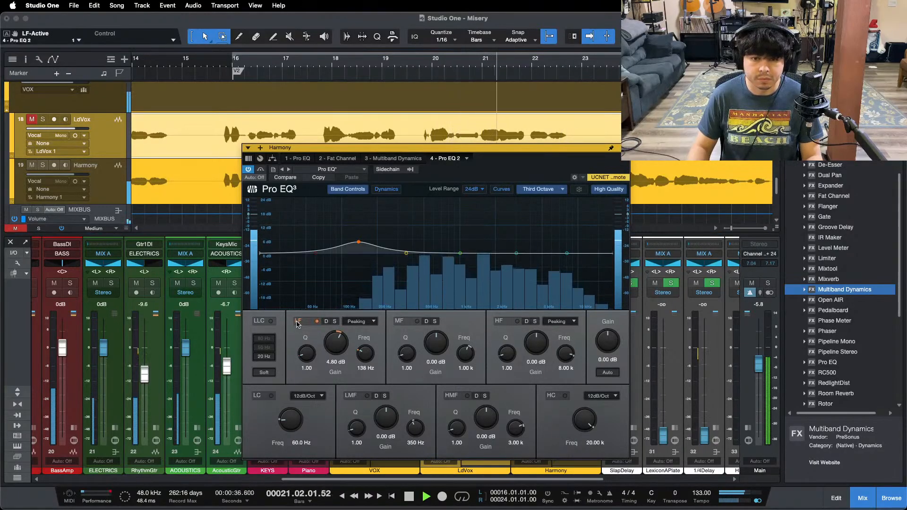
Close Harmony's Pro EQ 2, unmute LdVox and pull the Harmony fader down to -59.9 dB
click(624, 148)
click(432, 283)
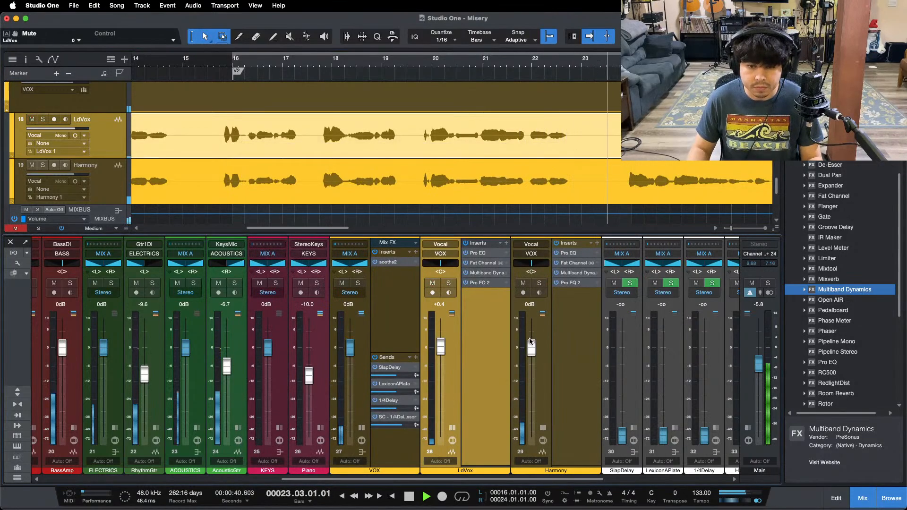
drag(531, 348, 524, 428)
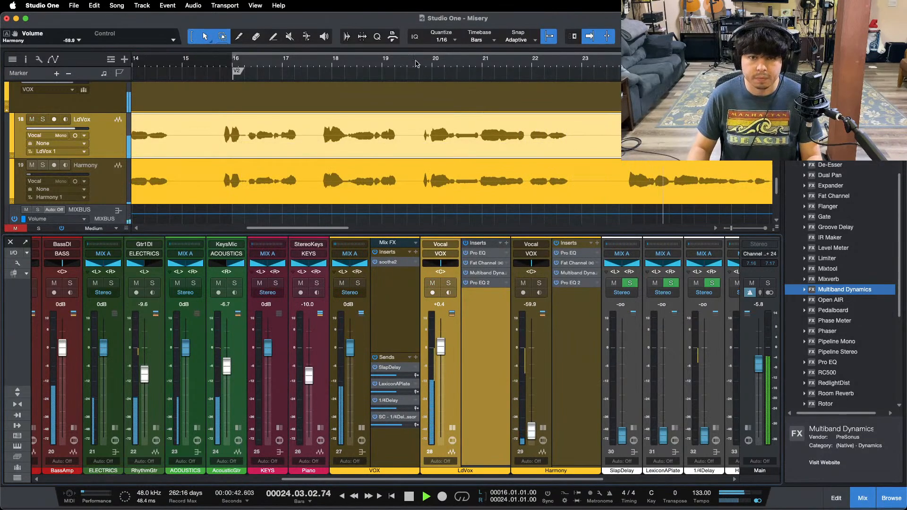
Replay the first verse and raise the Harmony fader to -6.3 dB beneath the lead vocal
key(z)
drag(219, 63, 313, 87)
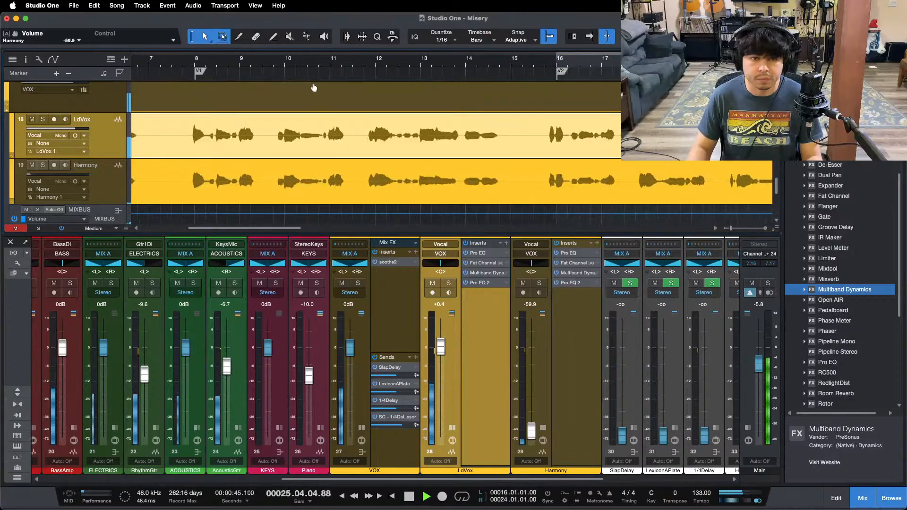
click(366, 60)
drag(532, 430, 530, 393)
scroll(529, 393, up, 1)
key(space)
key(space)
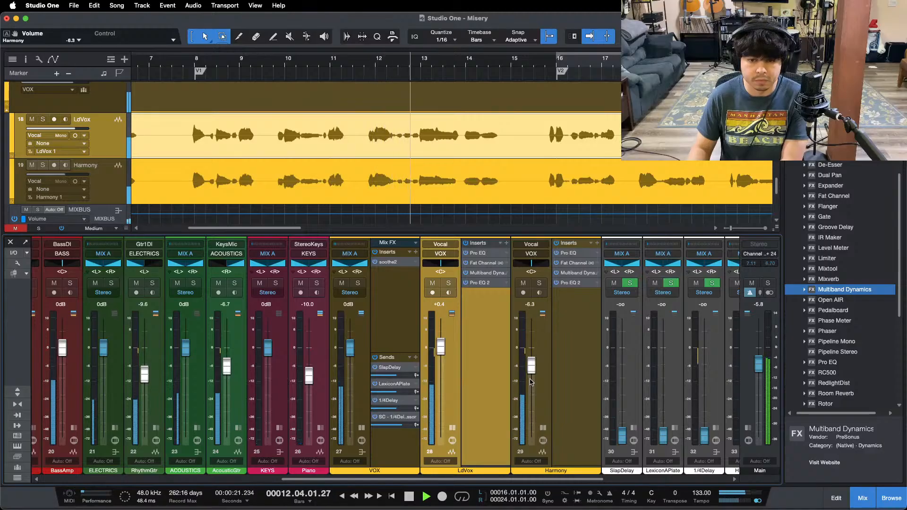
scroll(531, 380, down, 1)
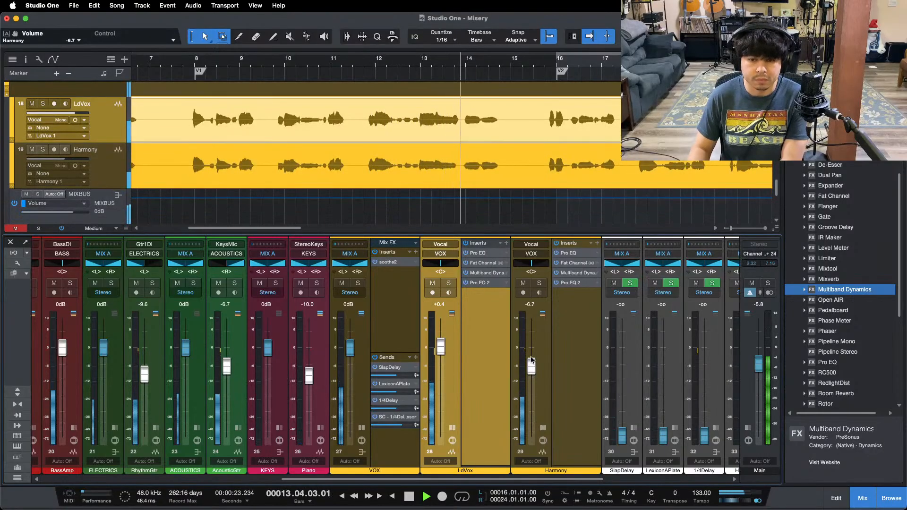
Solo the Misery reference track, play it from bar 12, and clear the solo to compare it with the mix
scroll(495, 89, down, 8)
key(space)
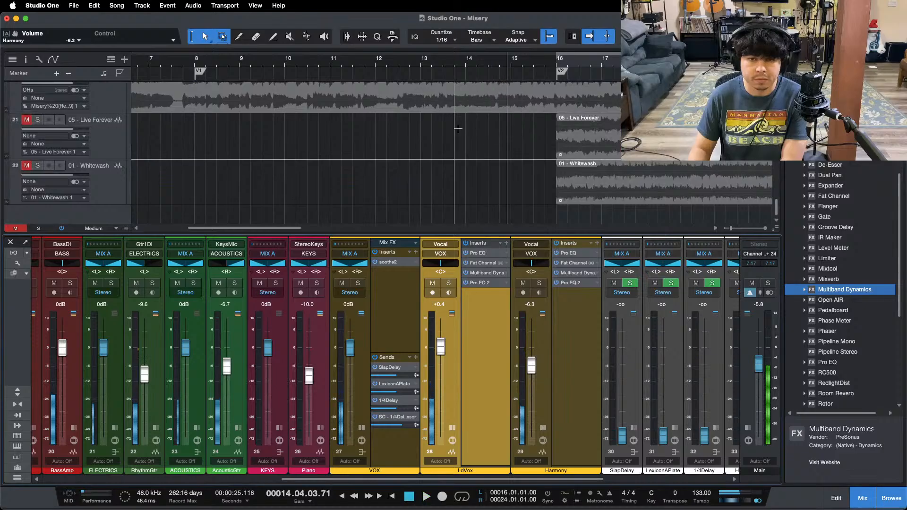
scroll(61, 137, up, 2)
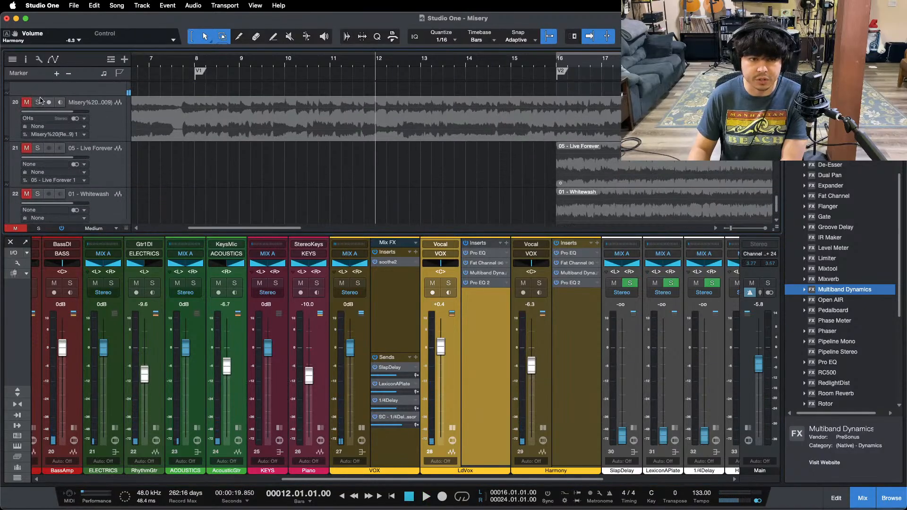
click(37, 103)
key(space)
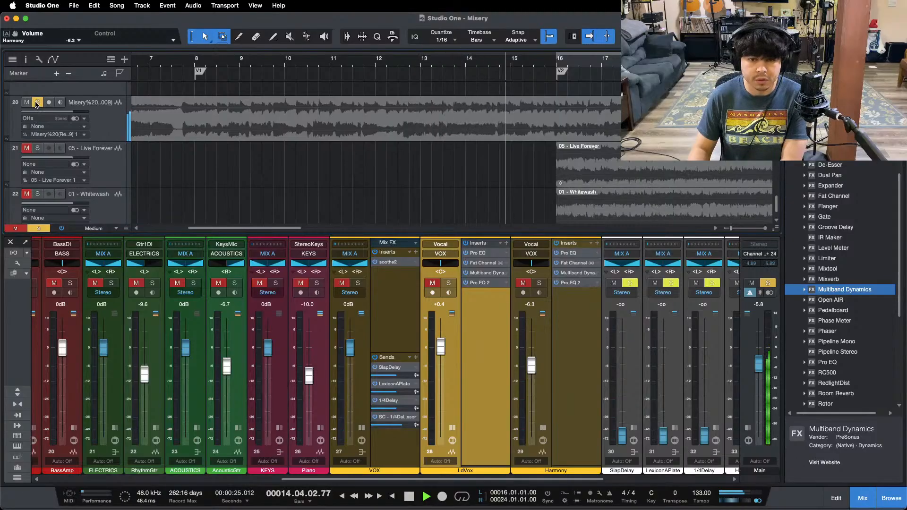
click(37, 102)
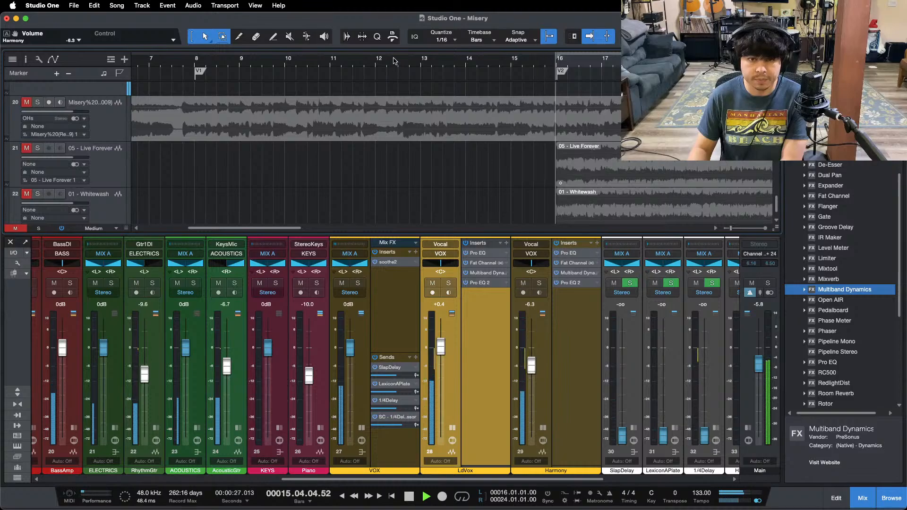
Replay the first verse, set the Harmony fader to -5.8 dB, and collapse the Harmony and LdVox inserts
key(space)
key(space)
drag(536, 369, 536, 366)
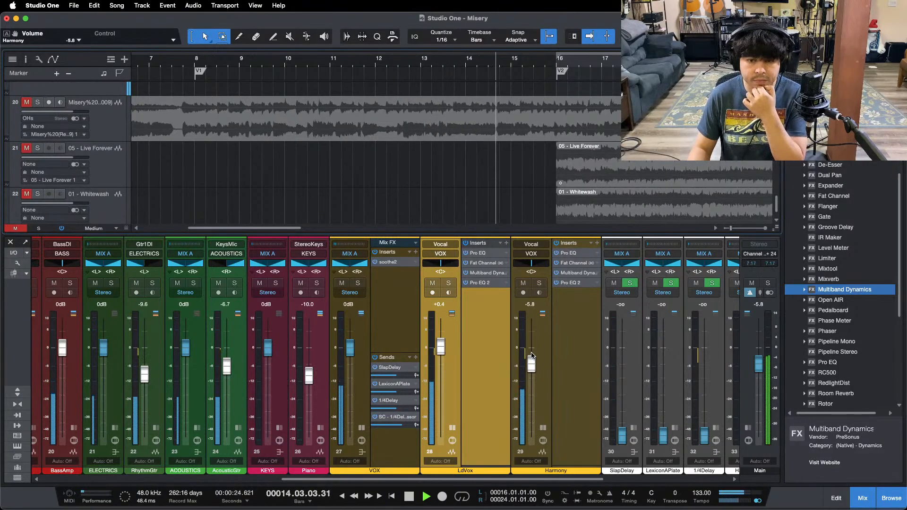
click(544, 428)
click(452, 427)
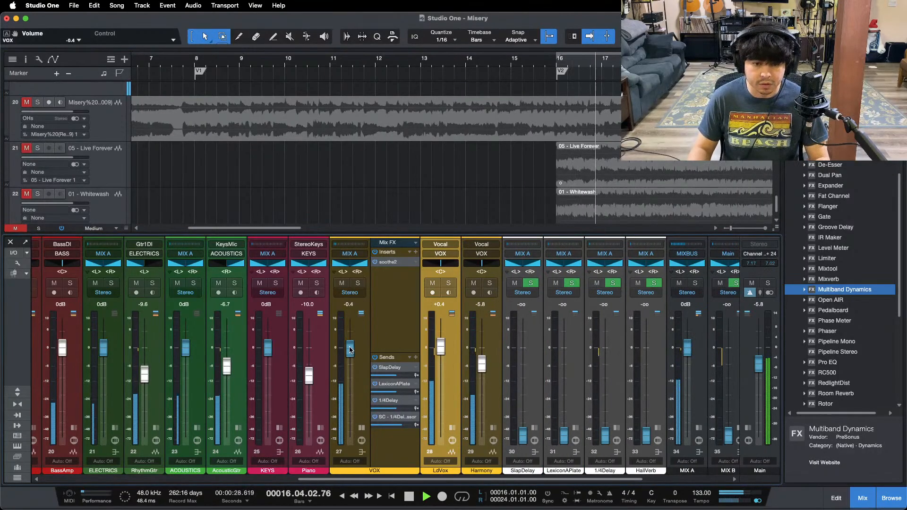
Lower the VOX bus fader to -0.8 dB, collapse its inserts and set the Harmony fader to -5.4 dB
drag(350, 348, 351, 350)
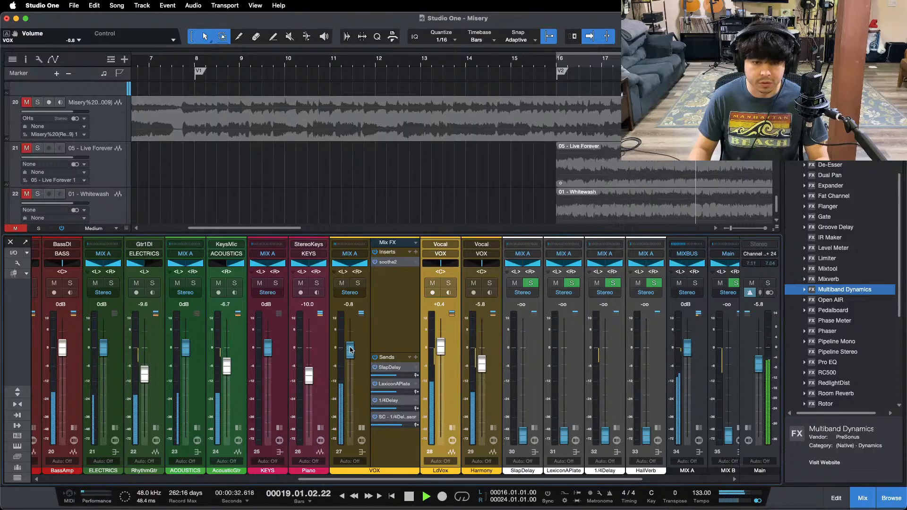
double_click(382, 446)
key(w)
key(w)
key(w)
key(w)
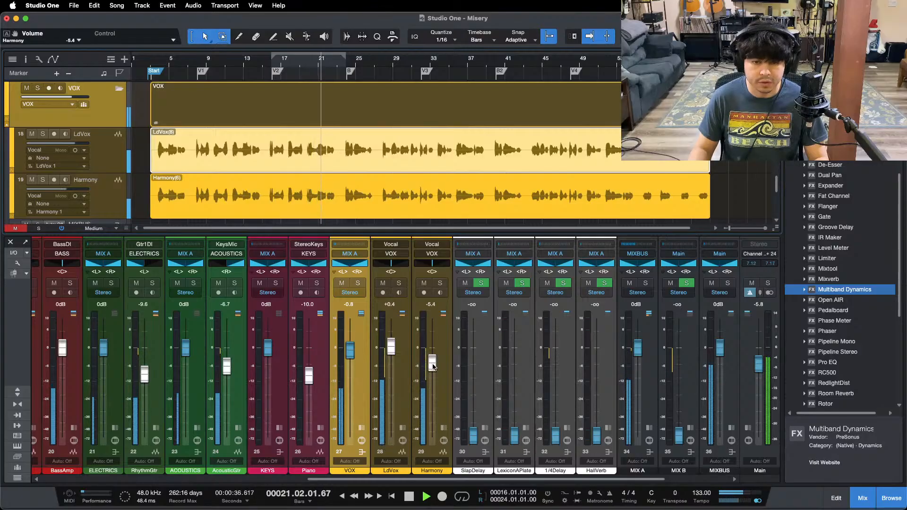
drag(432, 366, 432, 365)
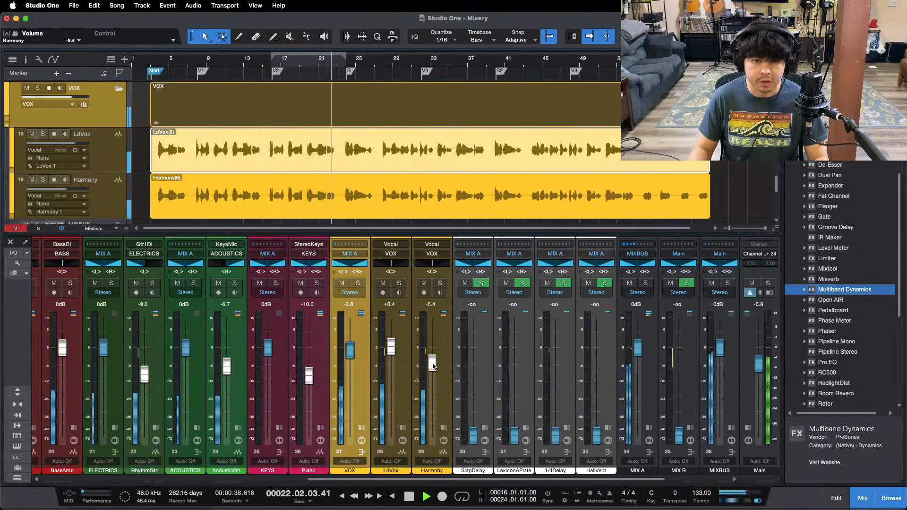
Set the depth of the VOX bus's soothe2 to 2.0, replay from bar 16, and close the plug-in
double_click(361, 427)
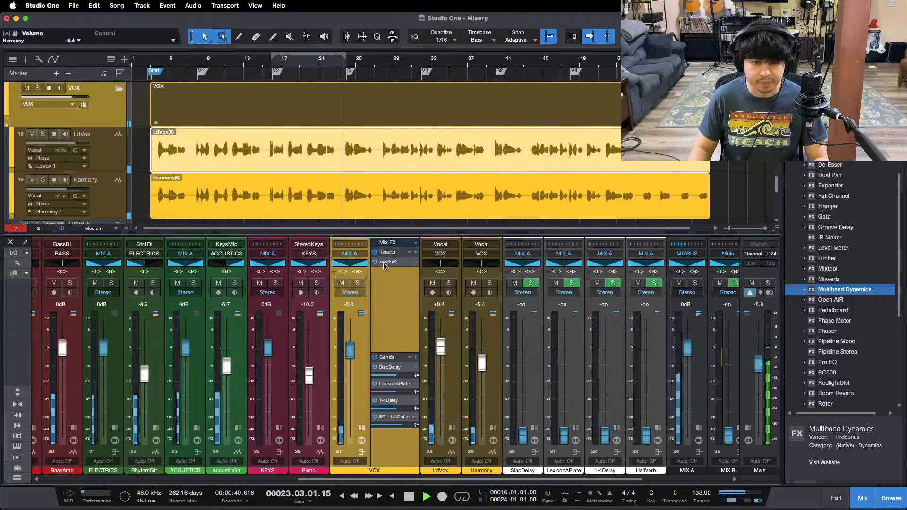
click(384, 263)
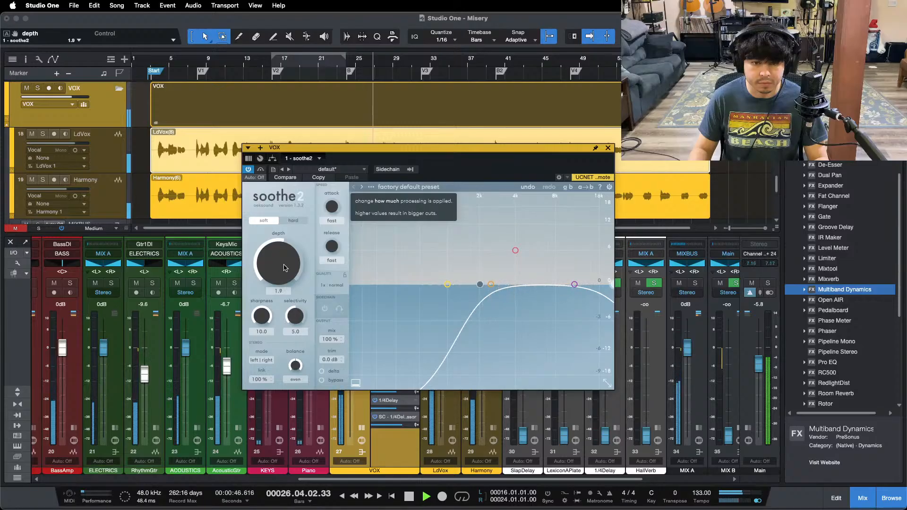
key(KP_1)
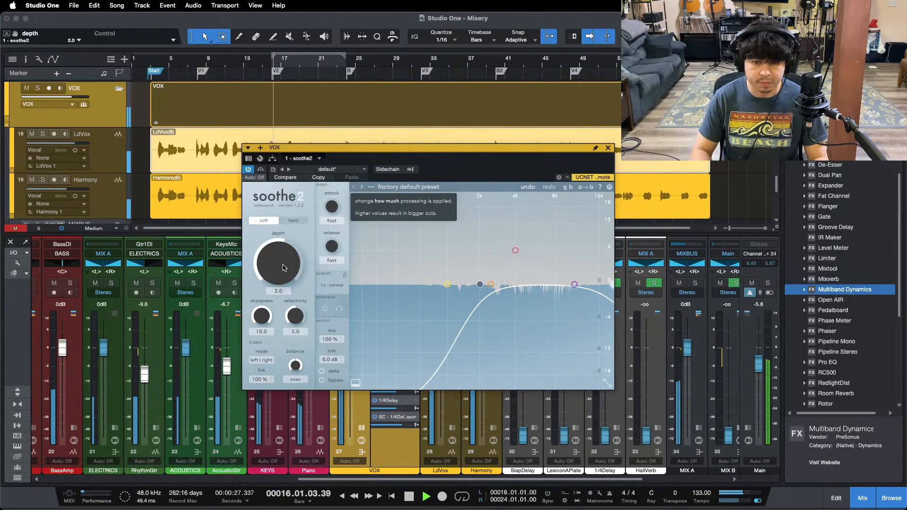
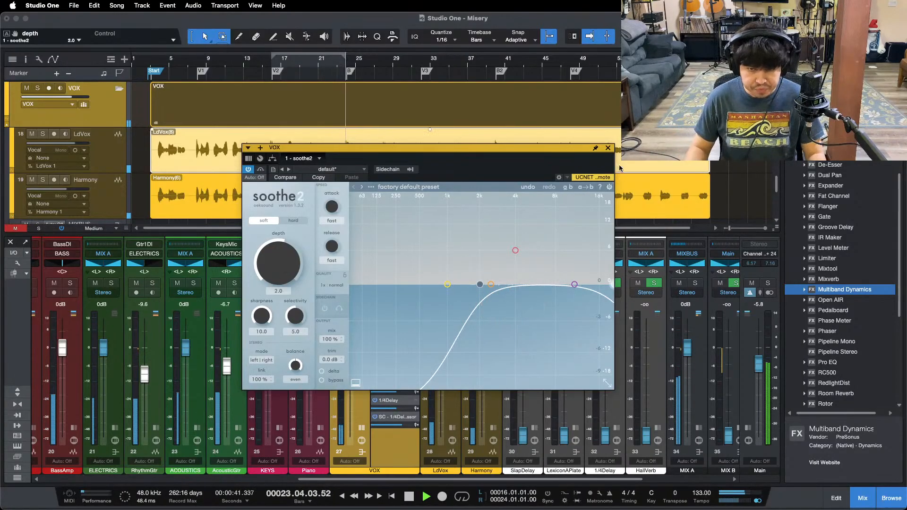
key(space)
click(608, 148)
key(KP_1)
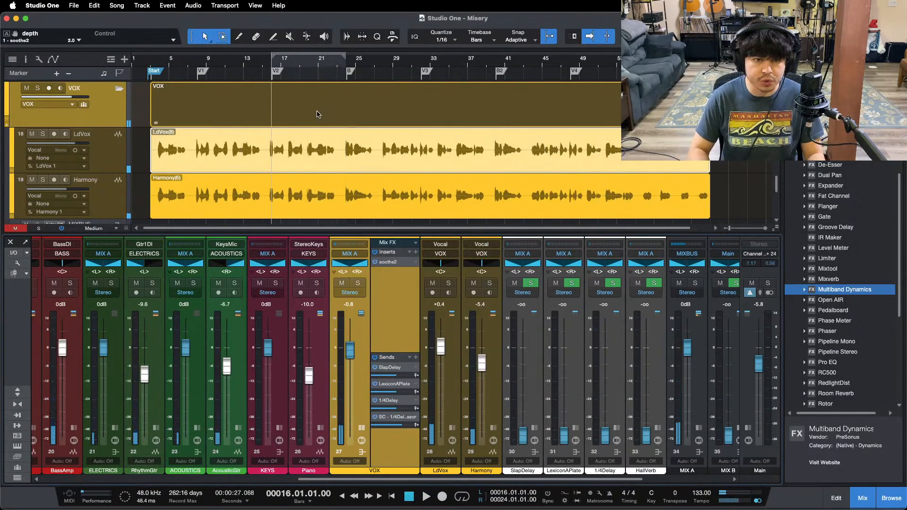
key(space)
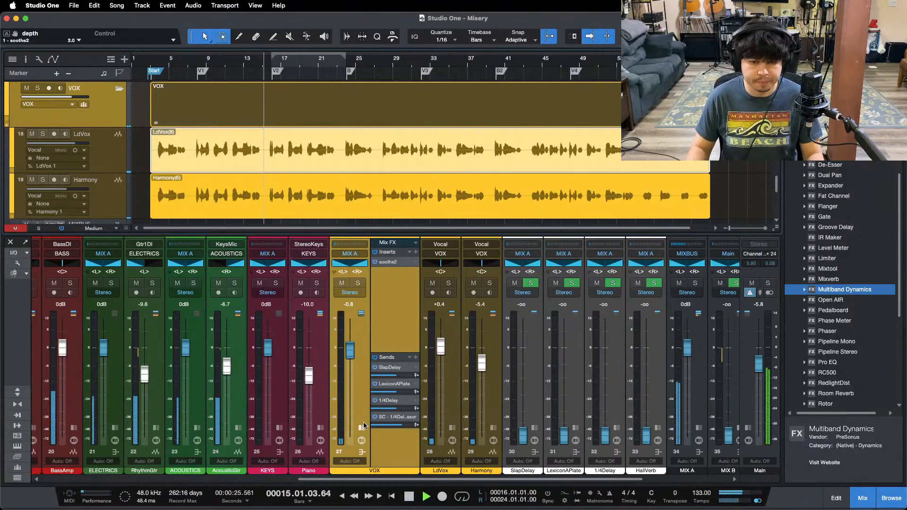
Set the VOX bus fader to -0.4 dB and compare the mix with the soloed Misery reference channel
drag(350, 358, 349, 356)
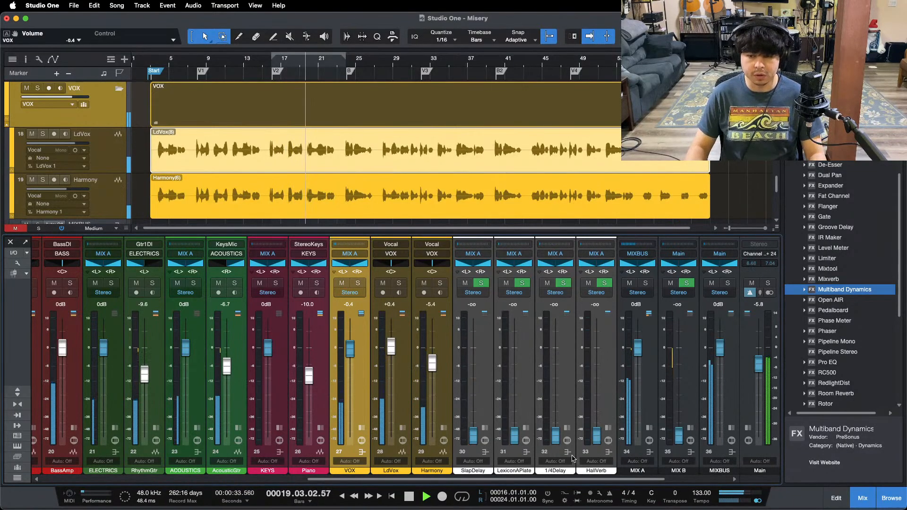
drag(588, 478, 650, 478)
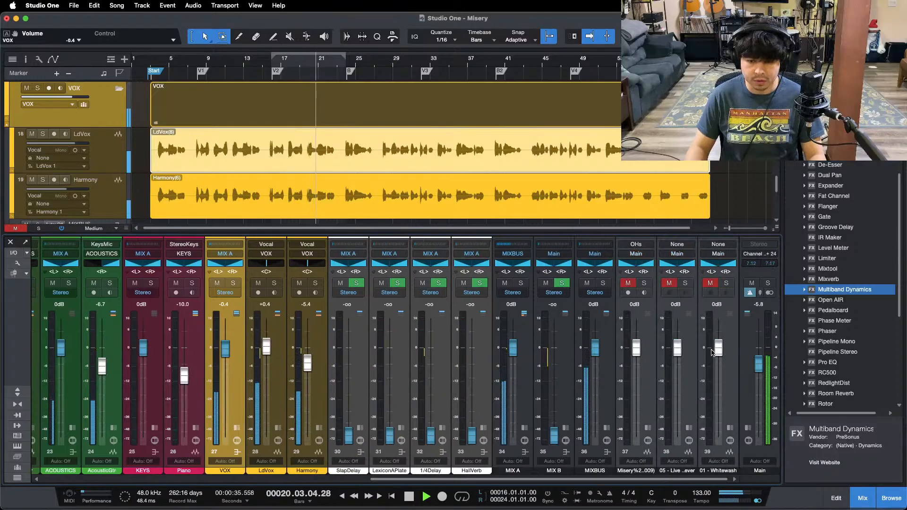
click(644, 283)
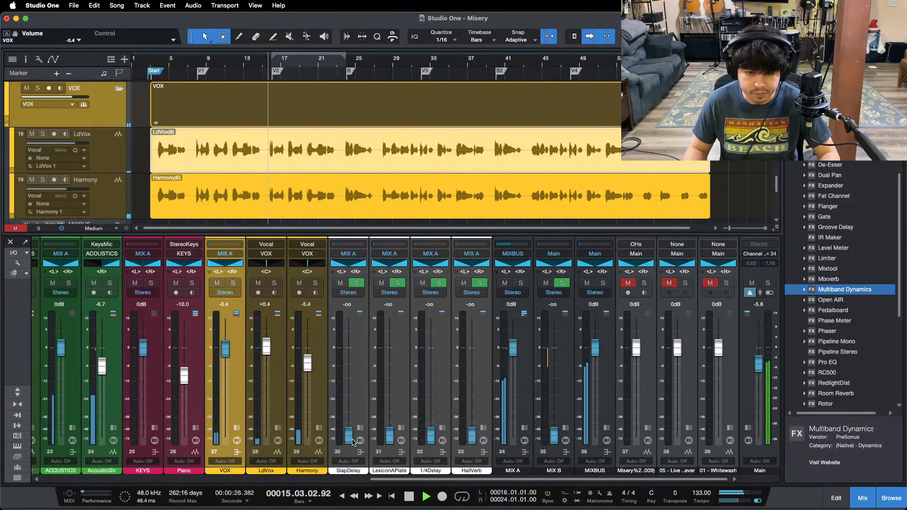
Bring up the SlapDelay return during playback and ease its fader down to -17.5 dB
drag(348, 435, 351, 352)
scroll(351, 352, down, 5)
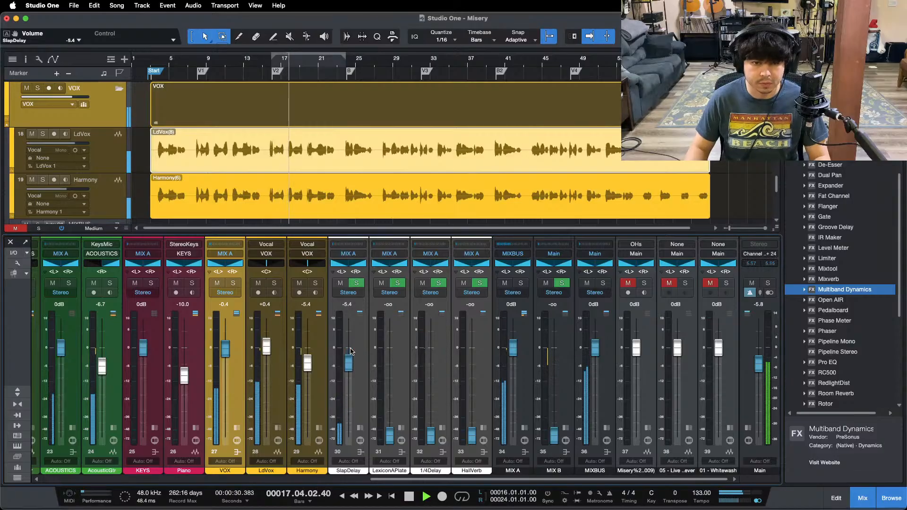
scroll(351, 352, down, 1)
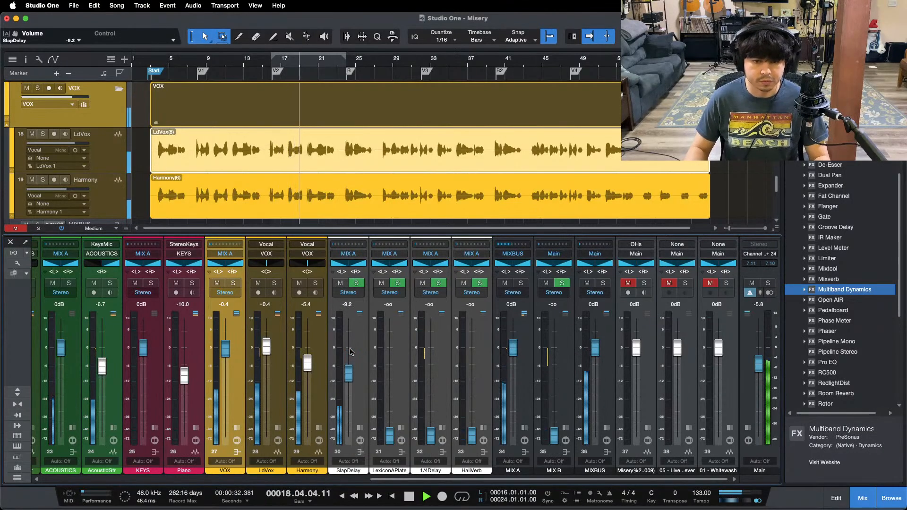
scroll(350, 352, down, 2)
scroll(350, 351, down, 4)
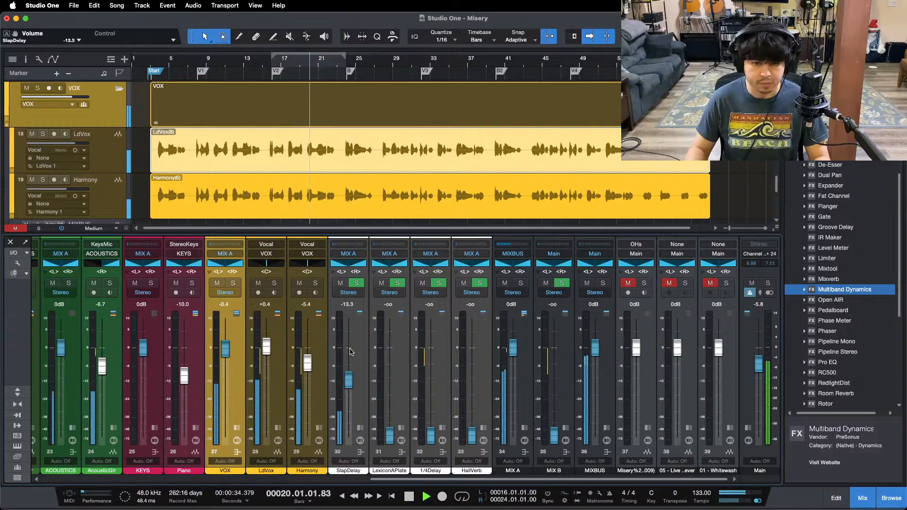
scroll(351, 352, down, 1)
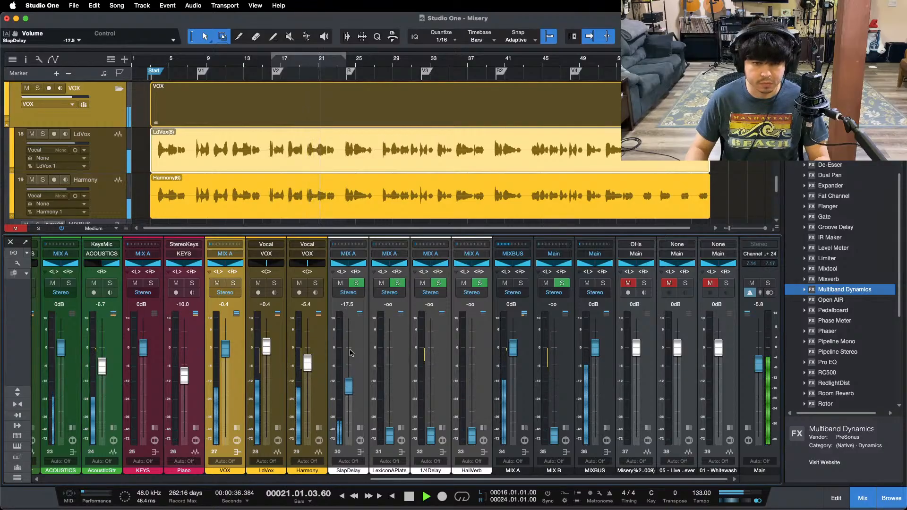
Lower the SlapDelay fader to -20.0 dB during playback and compare the mix with the delay muted and unmuted
click(265, 60)
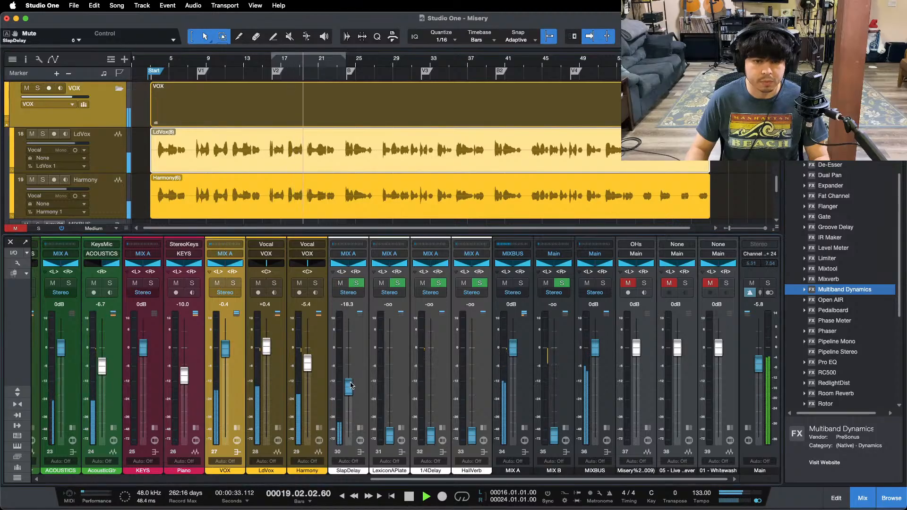
drag(351, 385, 350, 389)
click(341, 283)
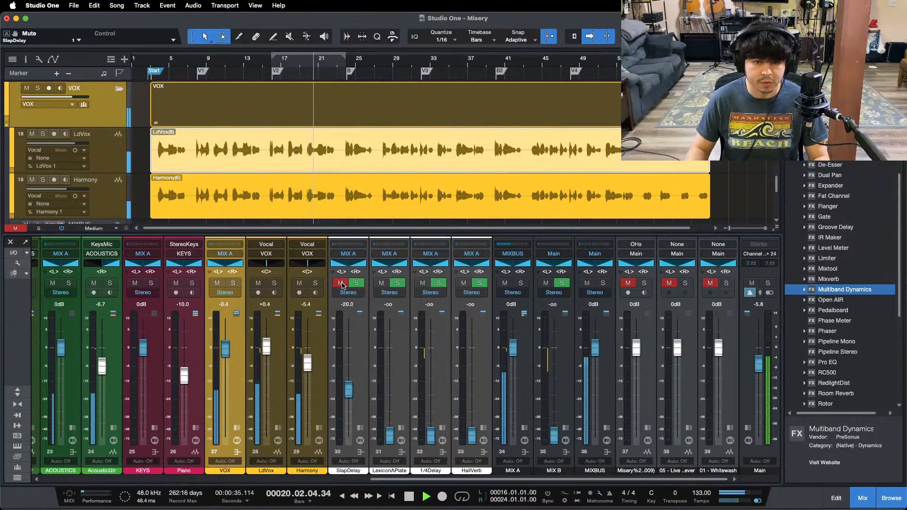
click(341, 284)
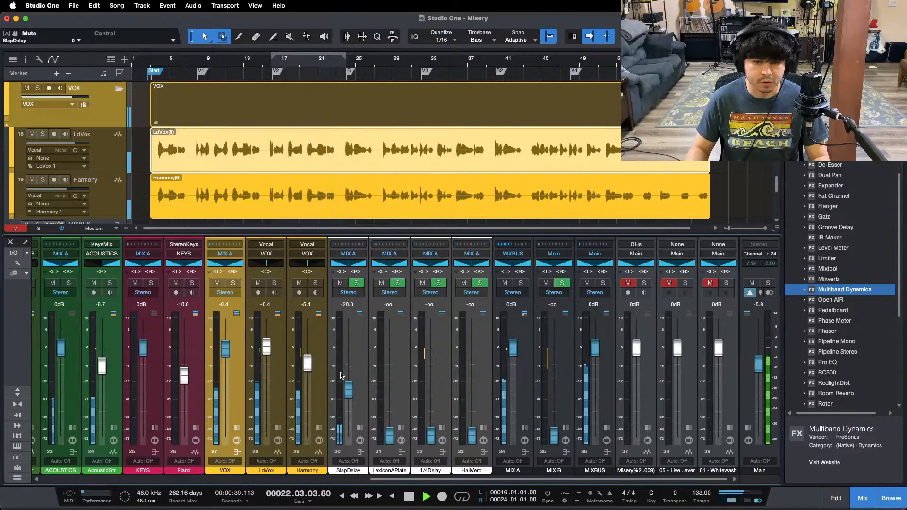
key(space)
Audition the soloed SlapDelay with the vocals from just before the V2 marker, and clear the solo
click(397, 374)
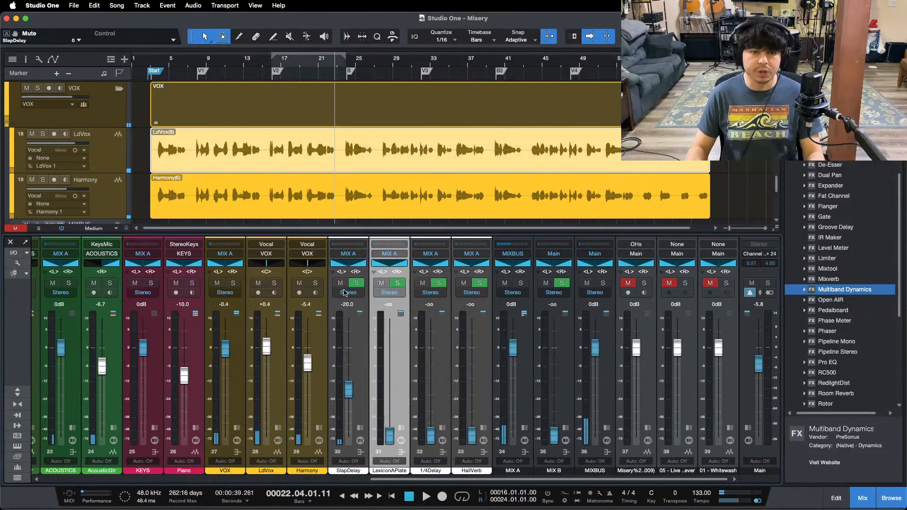
click(267, 65)
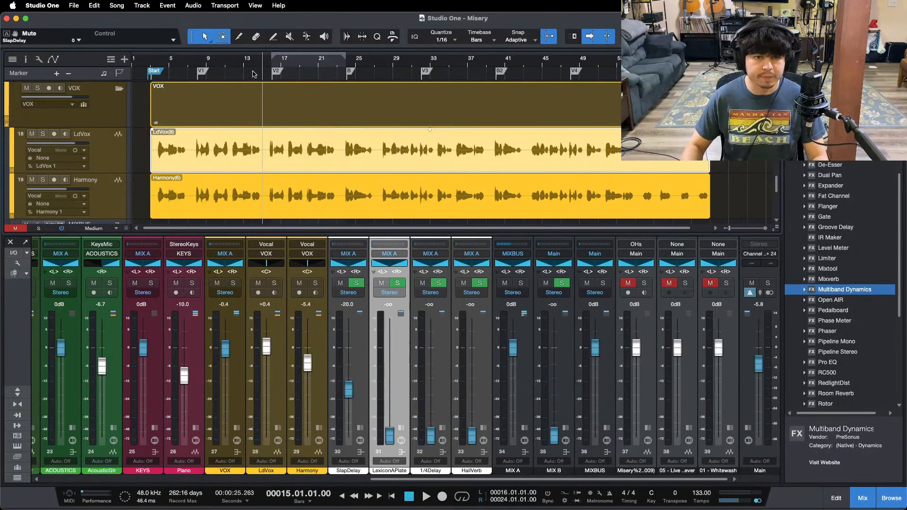
click(357, 287)
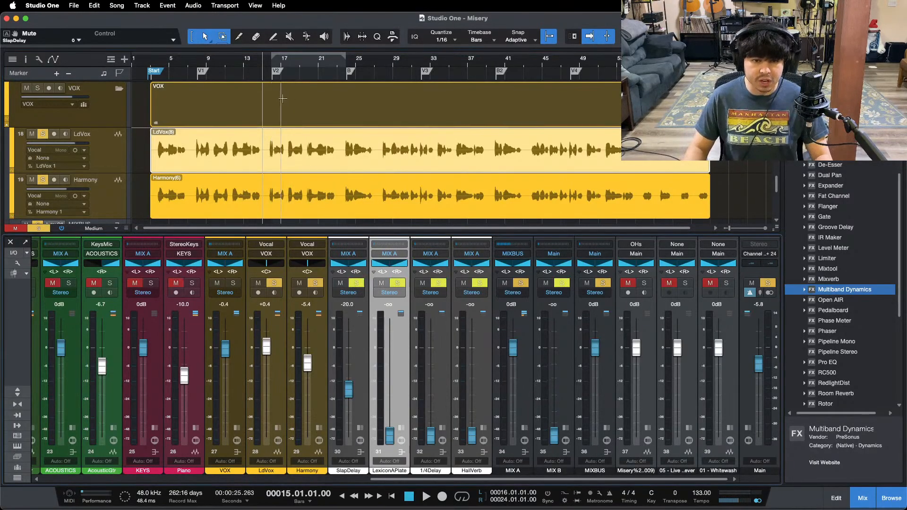
click(268, 64)
key(space)
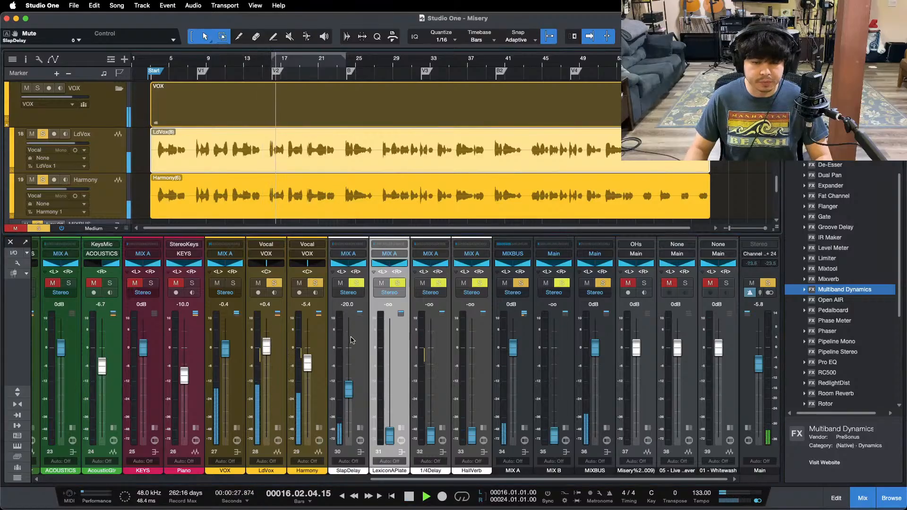
key(space)
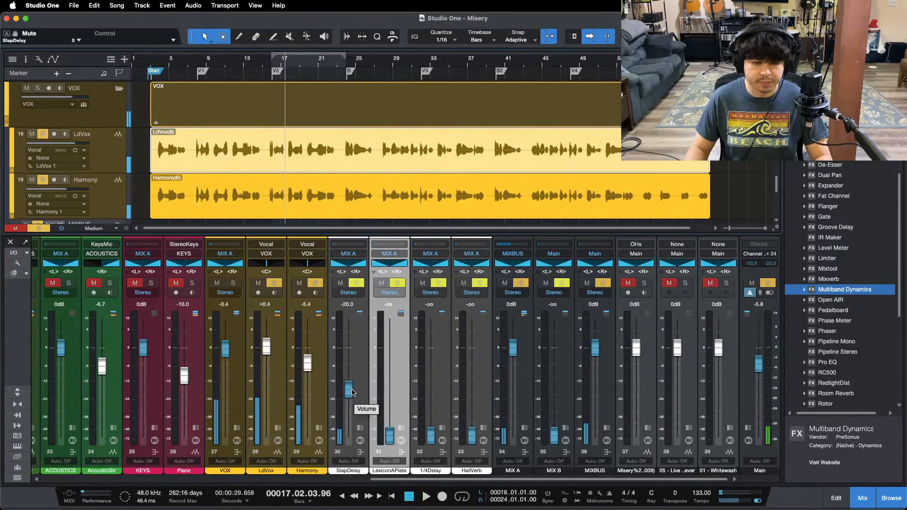
key(shift+s)
Inspect the Open AIR reverb settings on the LexiconAPlate channel, with the playback position just before V2
click(269, 63)
scroll(293, 62, up, 5)
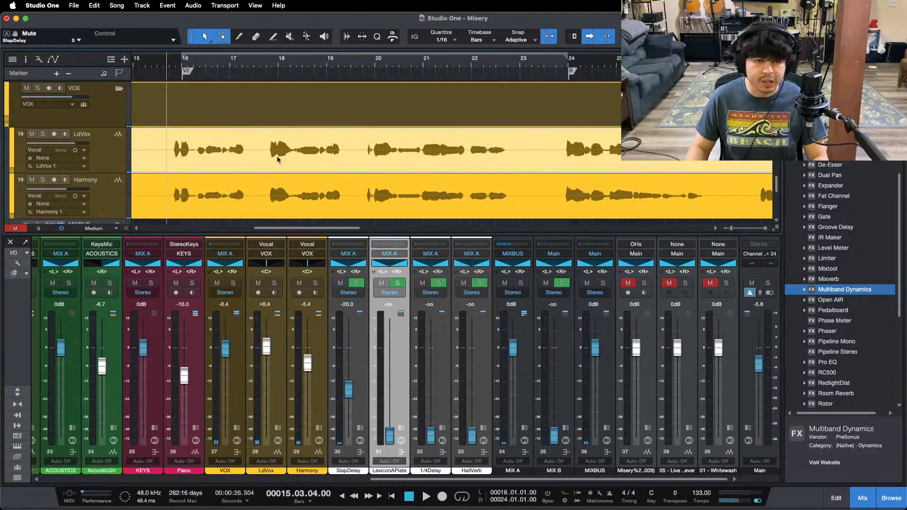
click(400, 428)
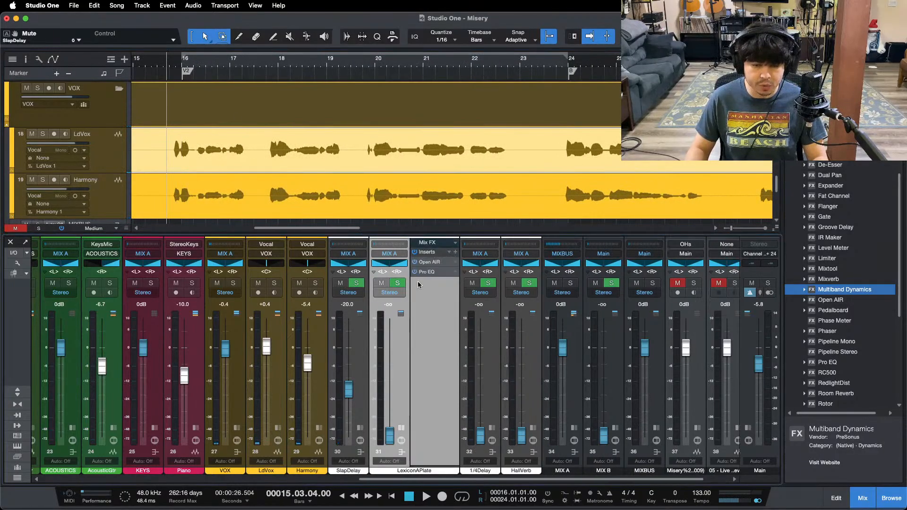
click(430, 262)
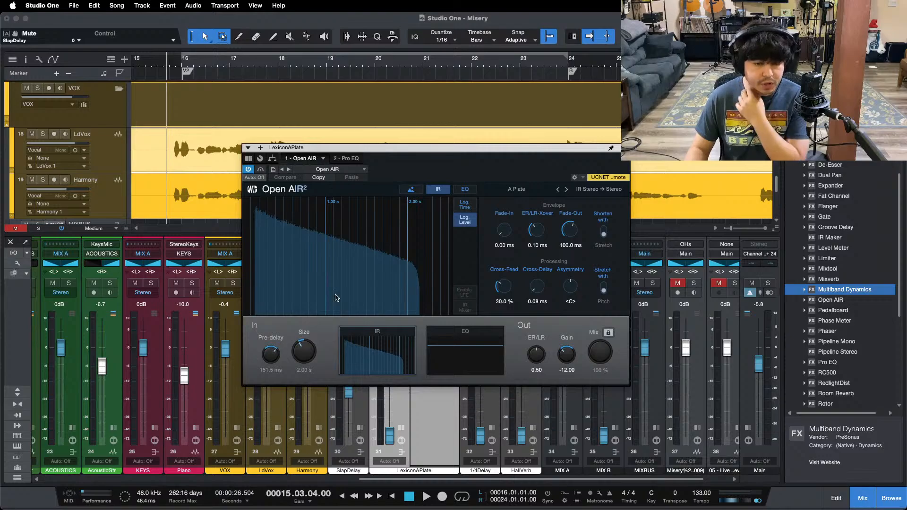
click(623, 147)
Play from just before V2 and raise the LexiconAPlate fader to blend in the plate reverb at -8.8 dB
key(space)
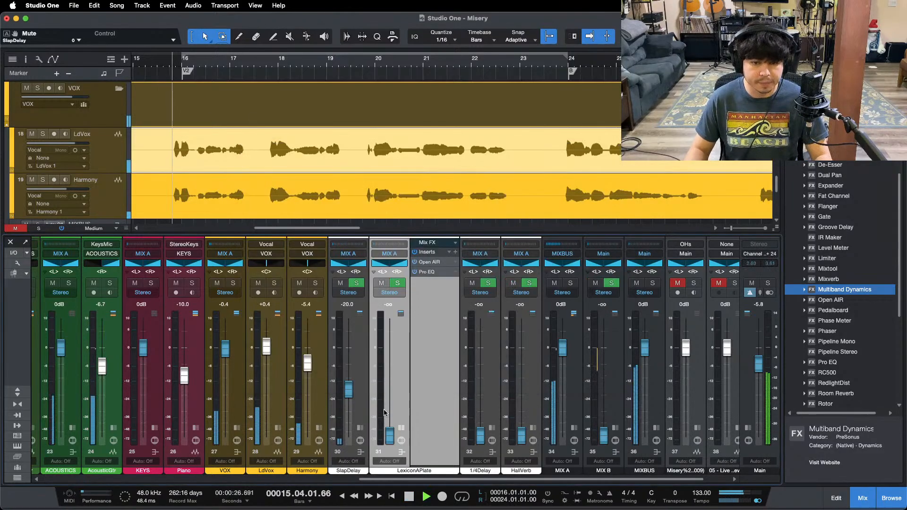
drag(391, 430, 393, 364)
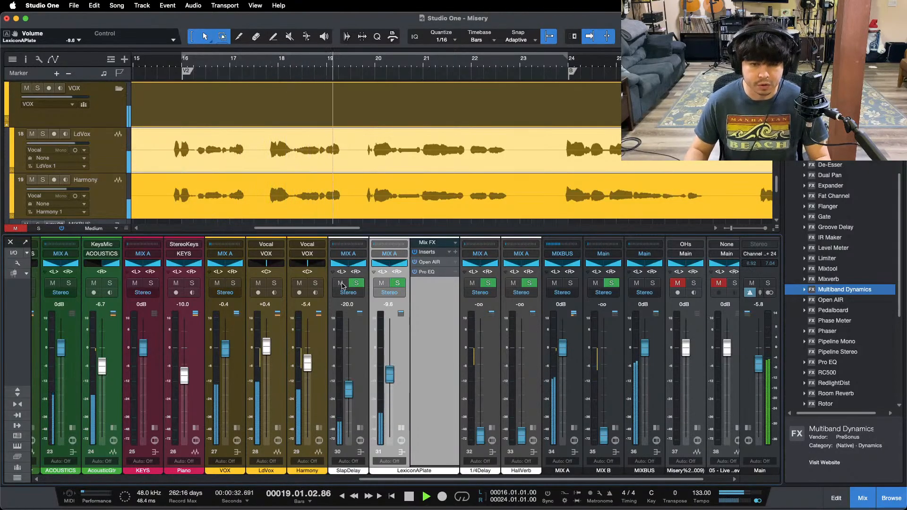
drag(392, 369, 392, 367)
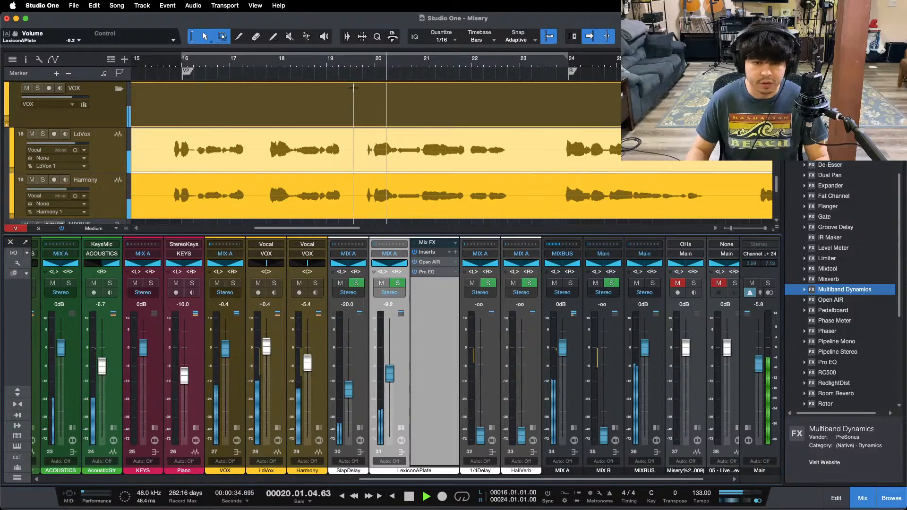
drag(437, 60, 437, 46)
key(f)
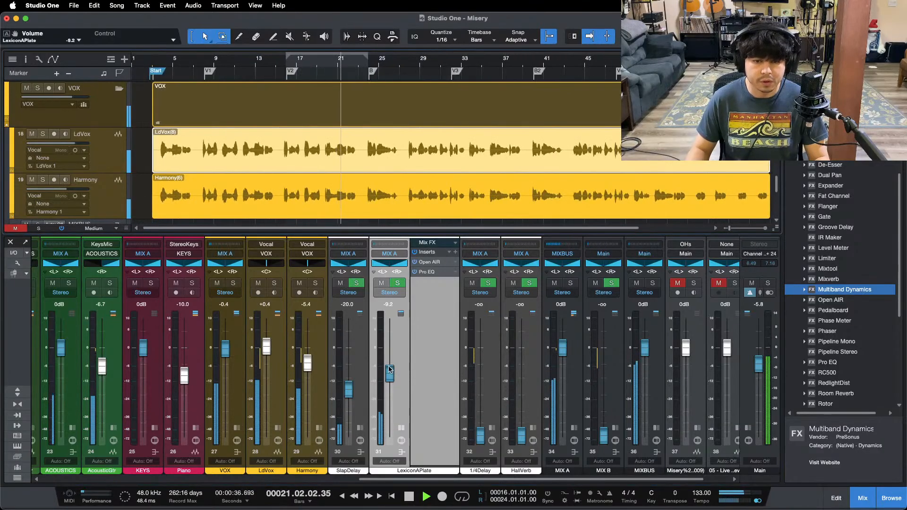
drag(390, 370, 390, 369)
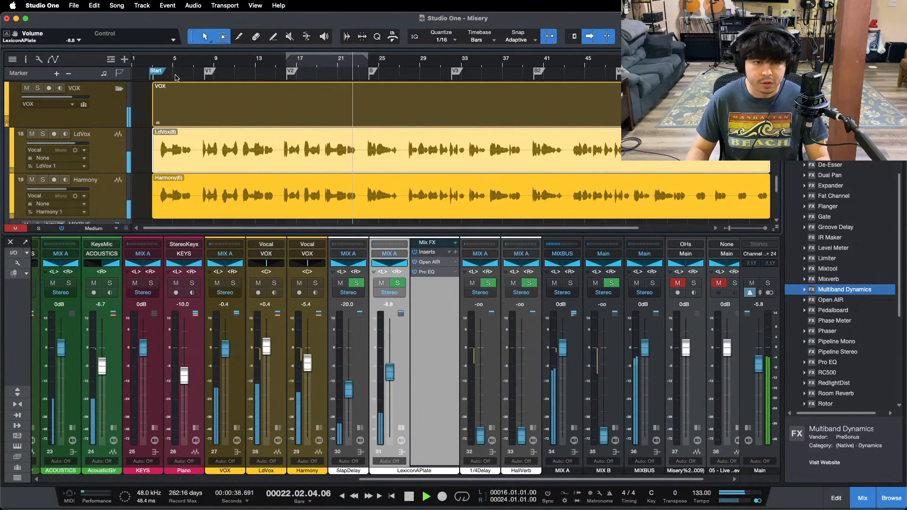
Play from the song start and compare the mix with the soloed Misery reference track
click(151, 63)
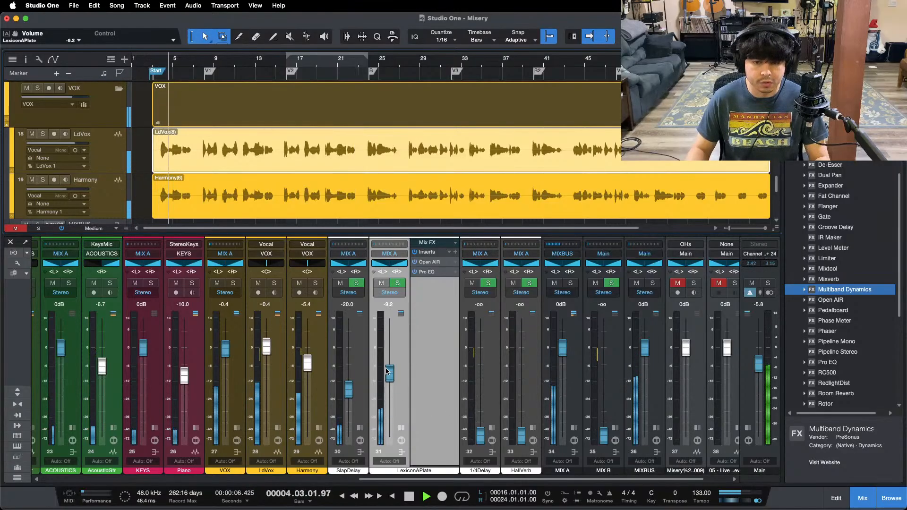
click(693, 283)
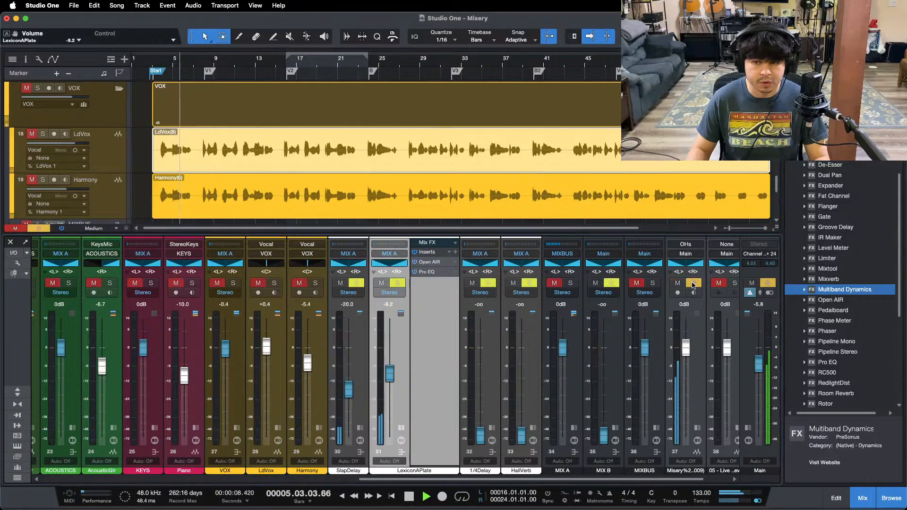
click(693, 284)
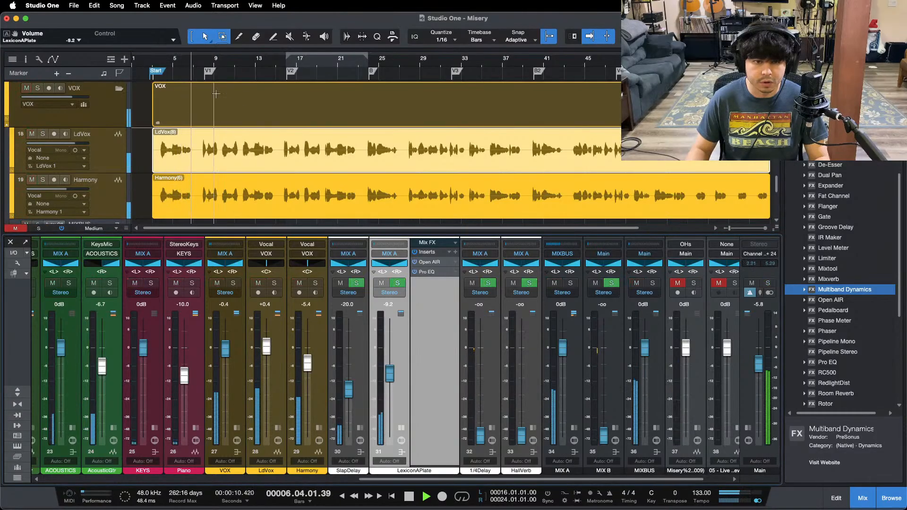
Restart playback from the song start, collapse the LexiconAPlate inserts and set its fader to -8.8 dB
click(153, 60)
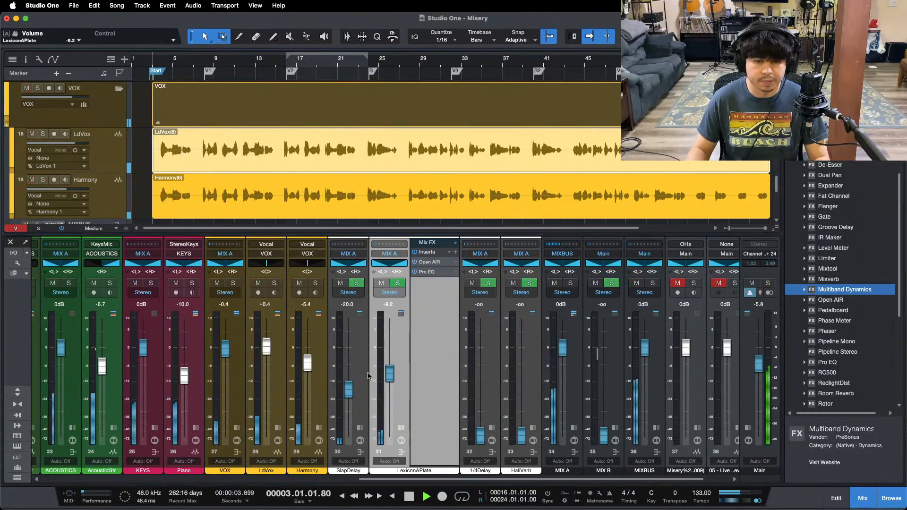
click(399, 428)
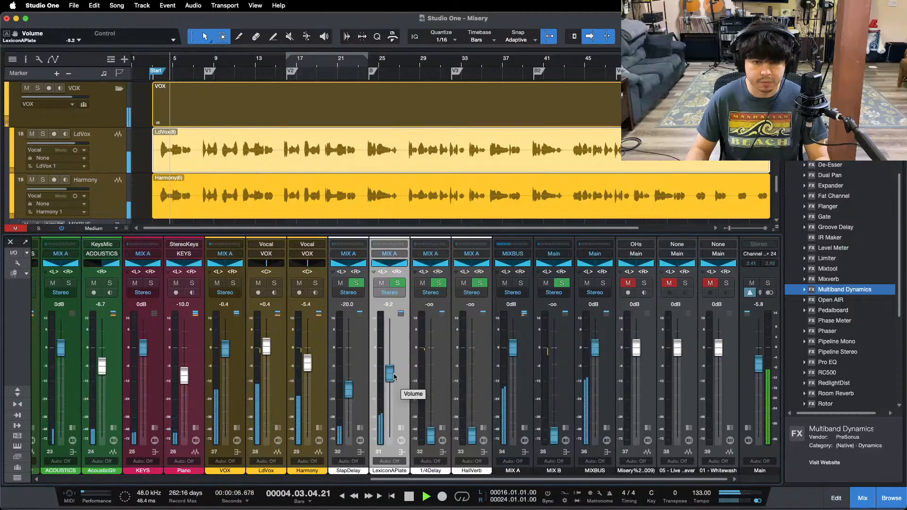
scroll(393, 376, up, 2)
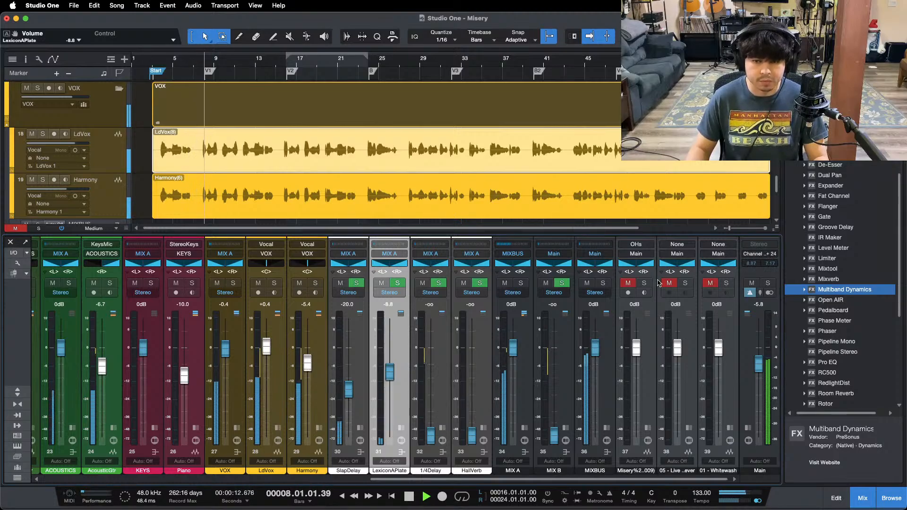
Compare the updated reverb level with the soloed Misery reference around the V1 entry, replaying from about bar 7
click(643, 283)
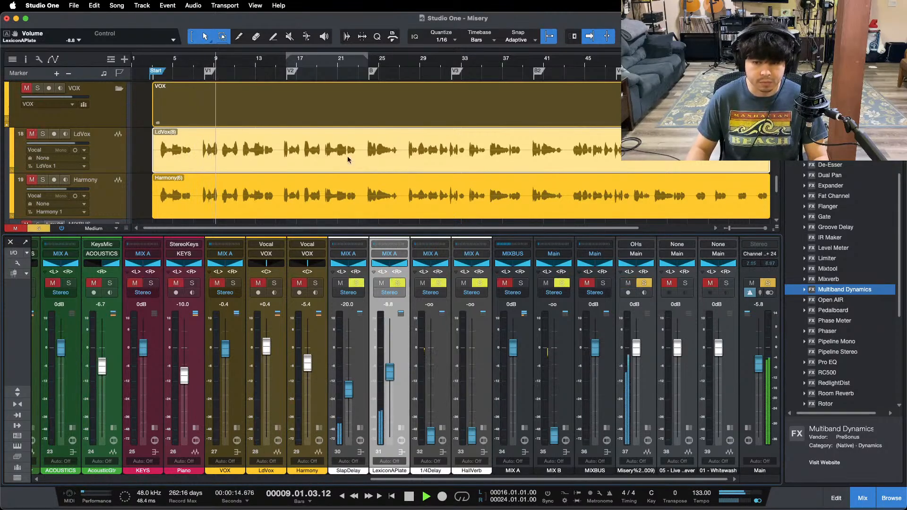
click(191, 64)
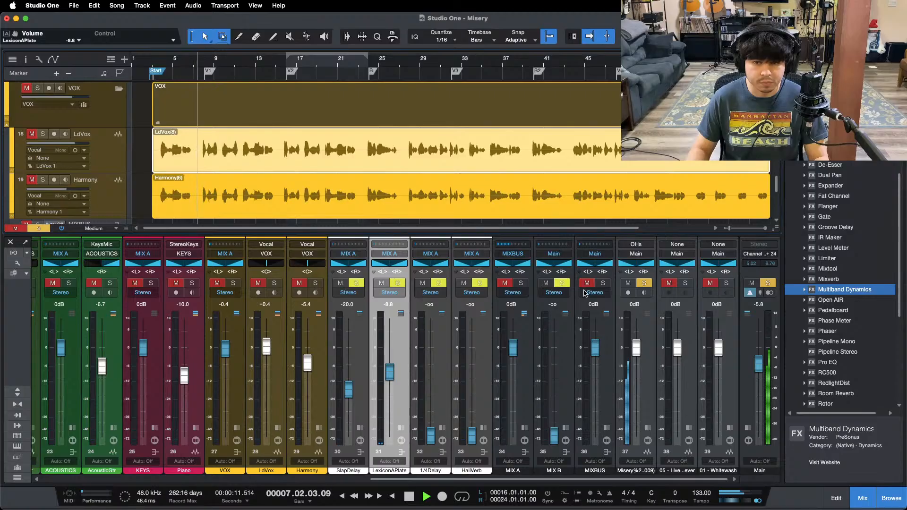
click(643, 283)
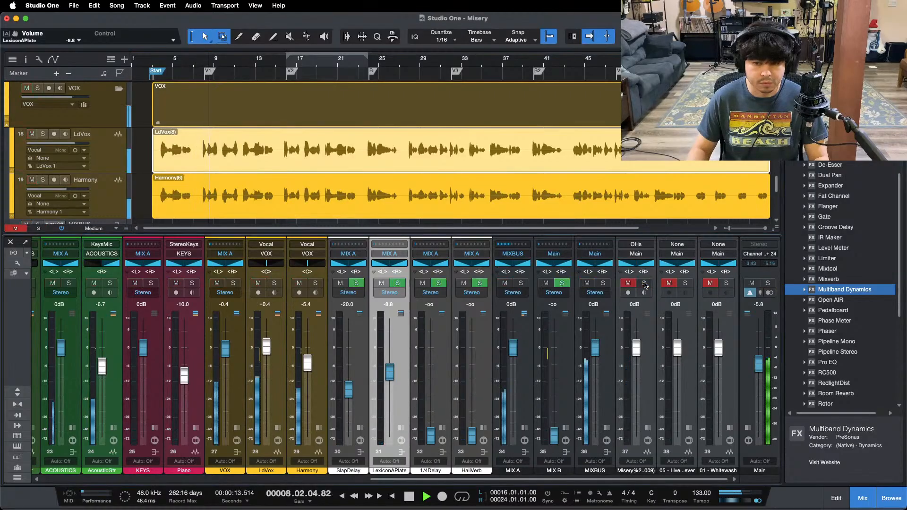
click(191, 61)
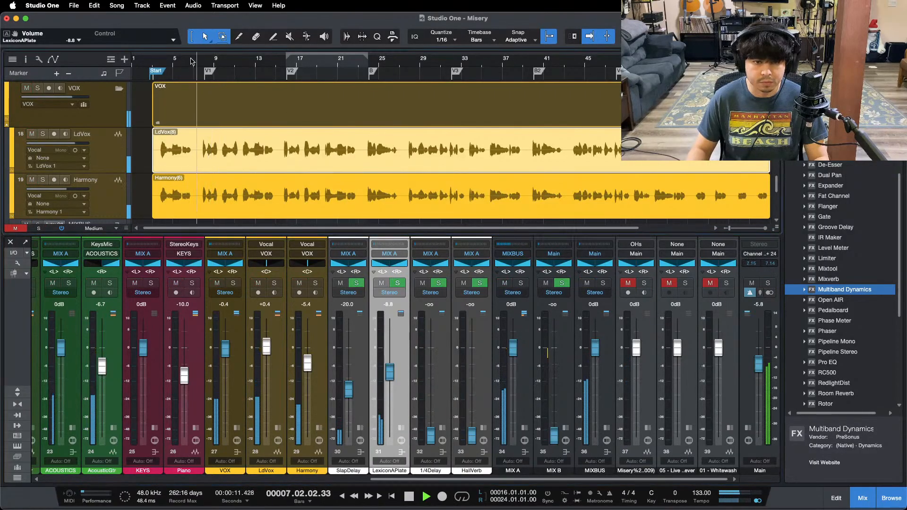
Examine the bass and guitar events around bar 7 in the enlarged arrangement, and restore the full song and mixer view
key(F3)
scroll(255, 260, up, 5)
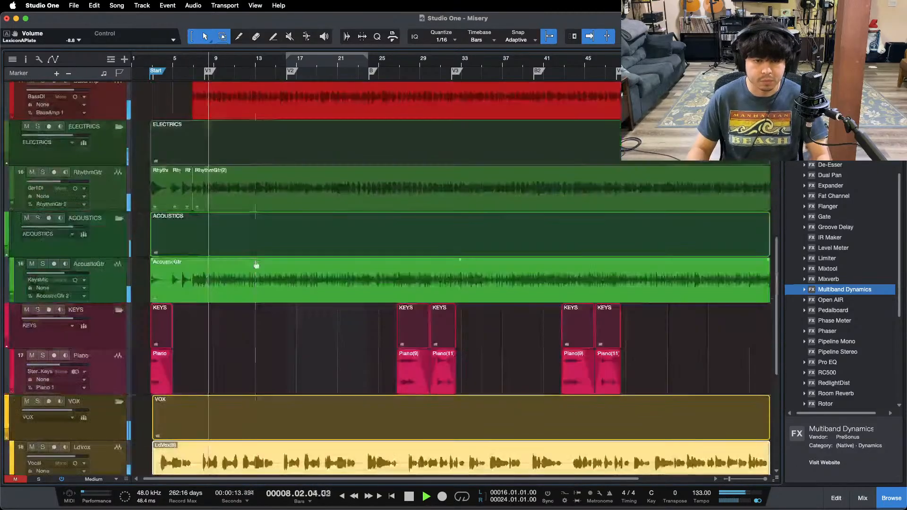
drag(182, 58, 229, 101)
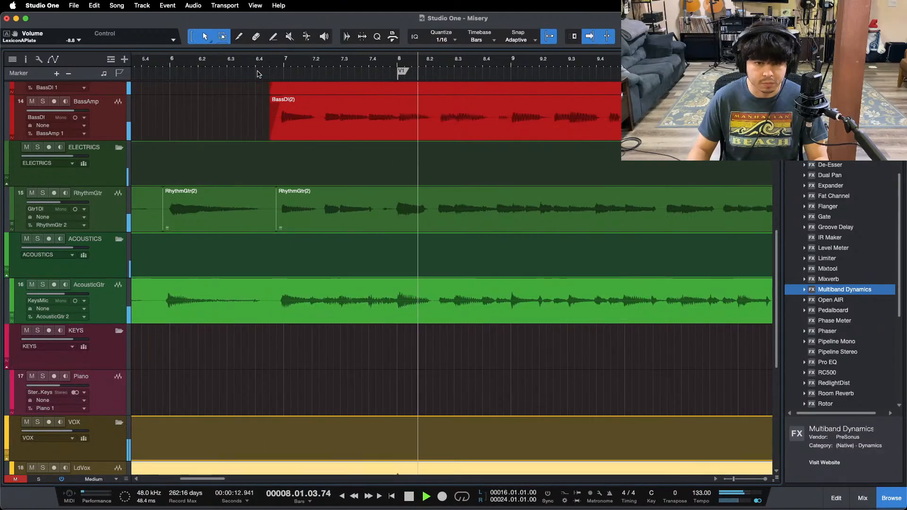
key(shift+z)
key(F3)
key(f)
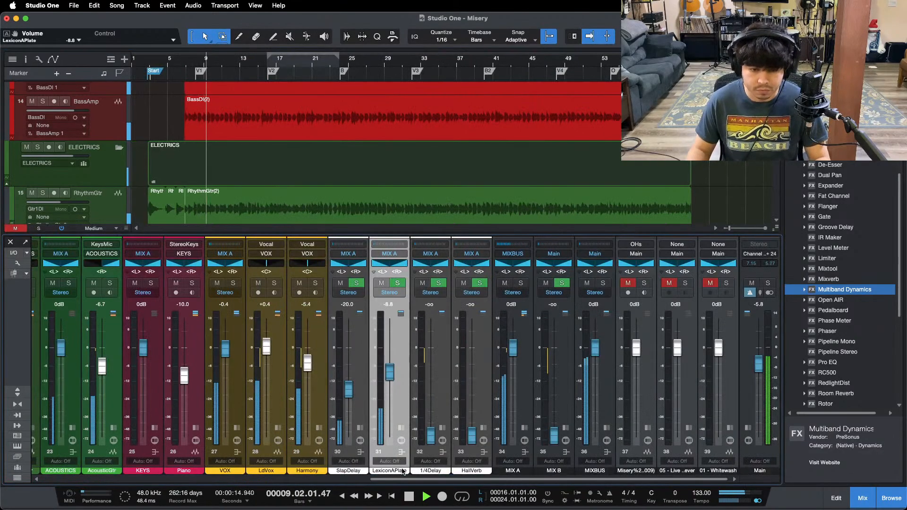
Split the RhythmGtr event just before the V1 marker at bar 8 and apply a crossfade to the piece before it
drag(190, 64, 314, 104)
key(F3)
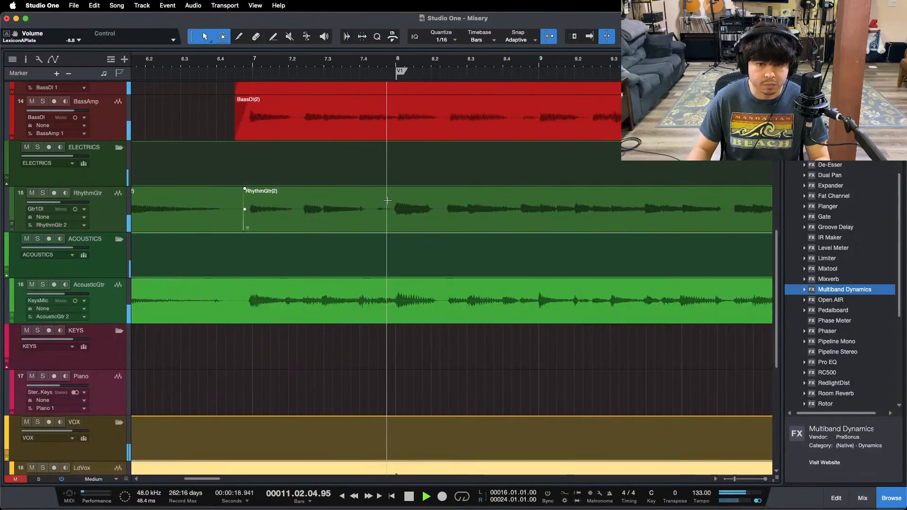
alt+click(387, 200)
click(324, 226)
key(x)
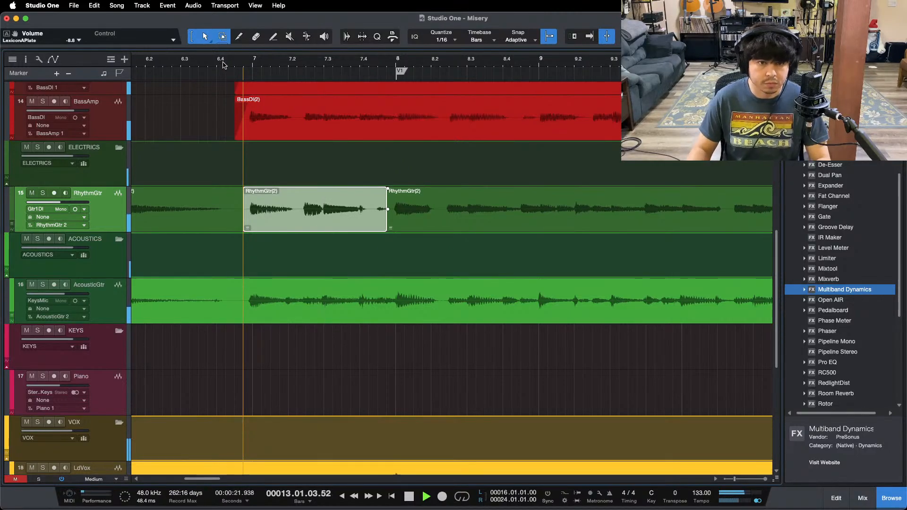
Play back the edited rhythm guitar passage from just before bar 7 and save the song
click(223, 64)
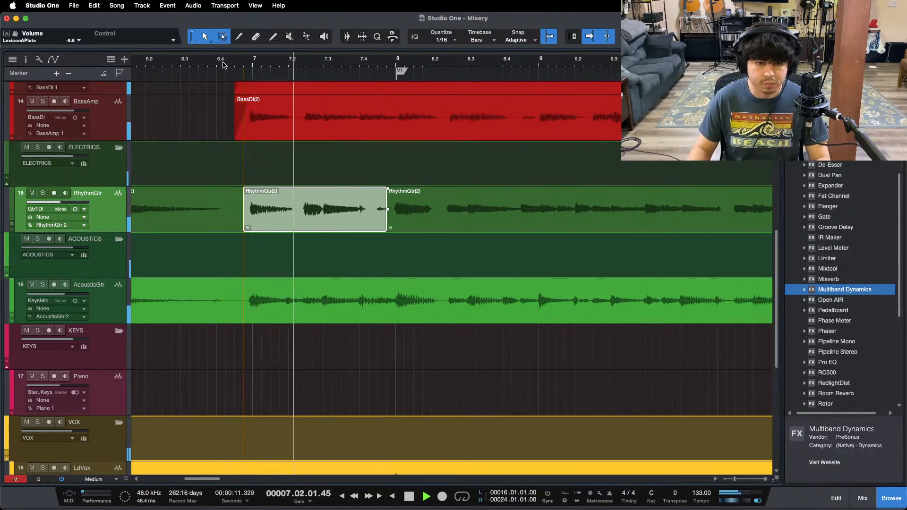
key(z)
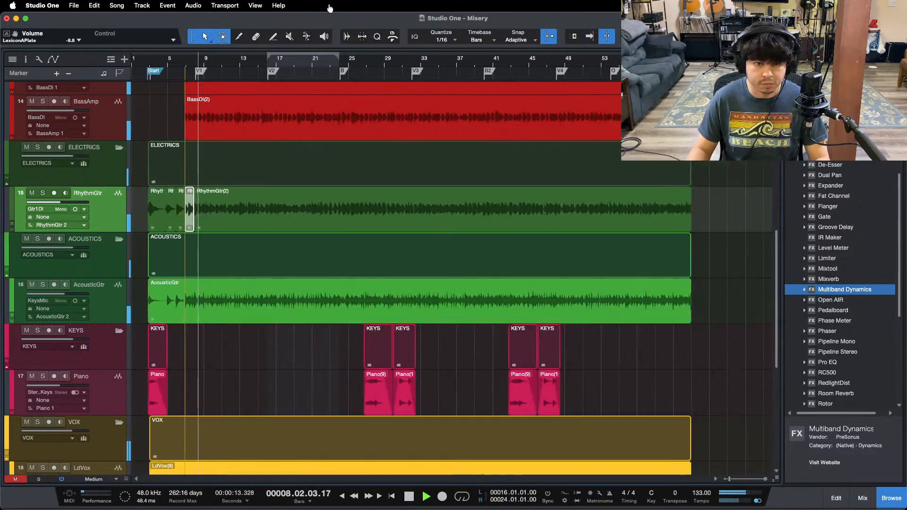
key(super+s)
Show the mixer again and switch to OBS
key(F3)
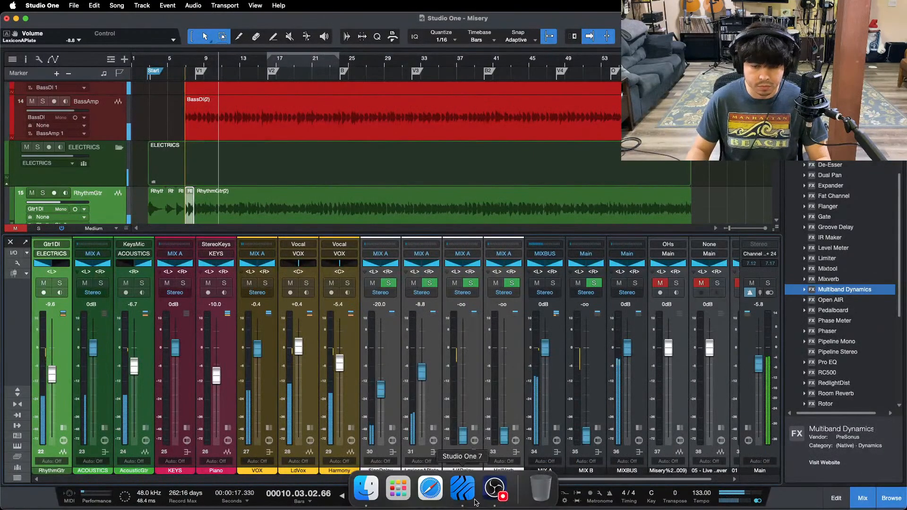
click(492, 491)
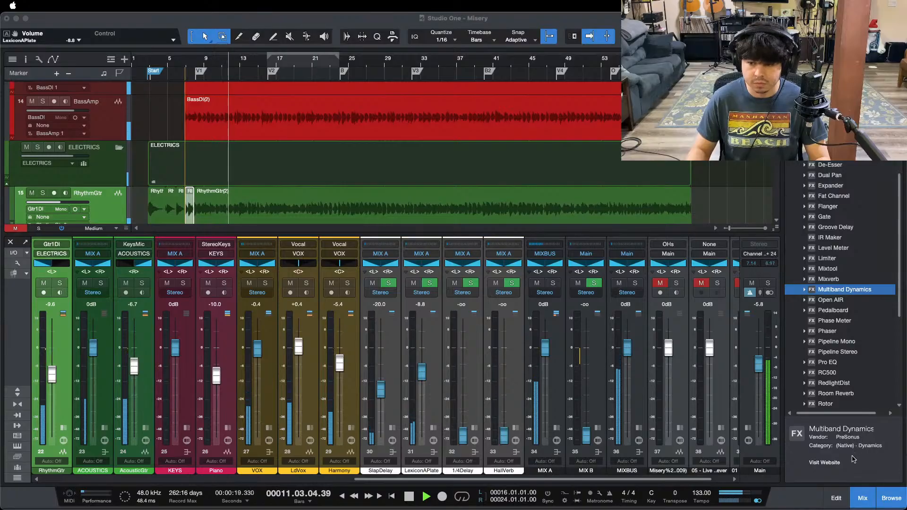
Open the Compressor from the 1/4Delay channel's inserts and set its threshold to -24.96 dB
click(467, 401)
click(474, 440)
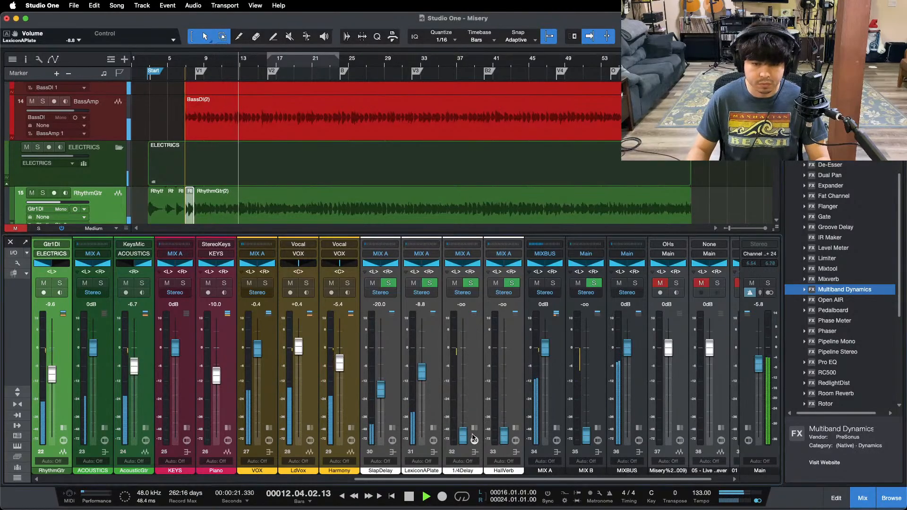
click(474, 440)
click(473, 428)
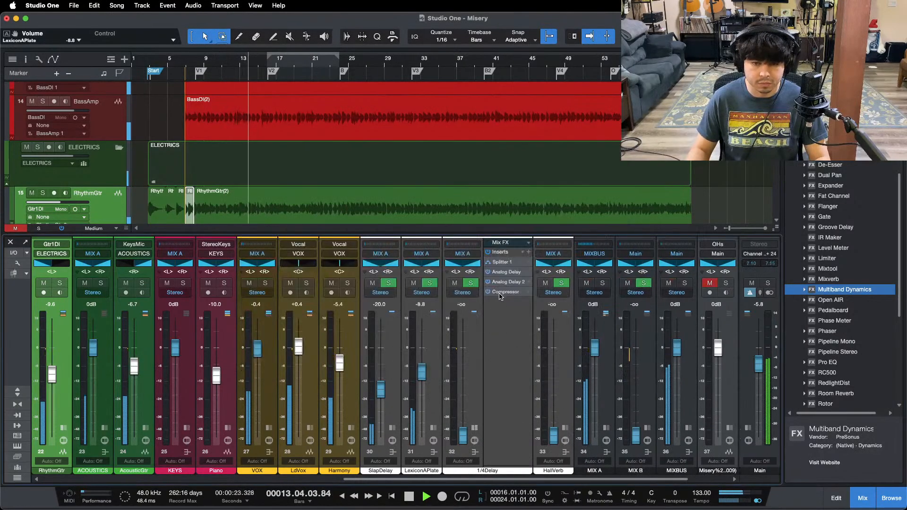
click(502, 289)
drag(462, 213, 462, 215)
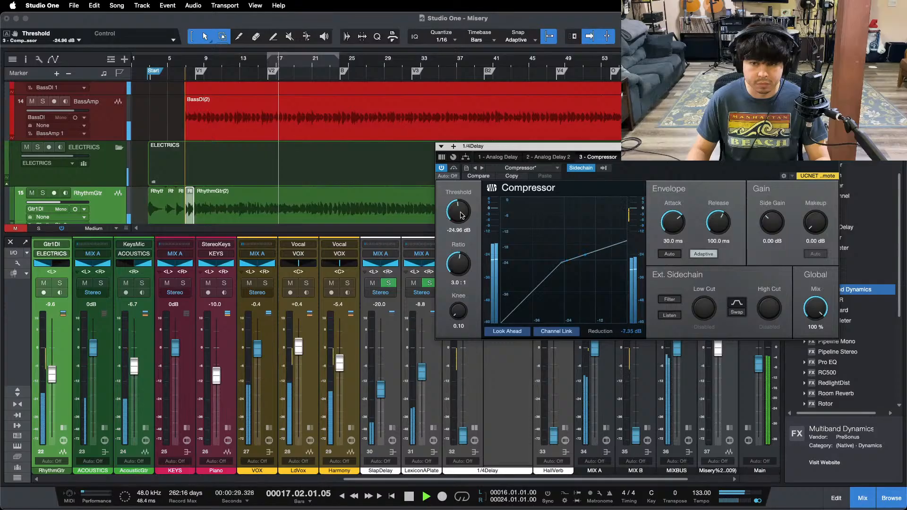
Set the 1/4Delay Compressor's release to 80 ms, check its threshold, and close the plug-in window
click(717, 241)
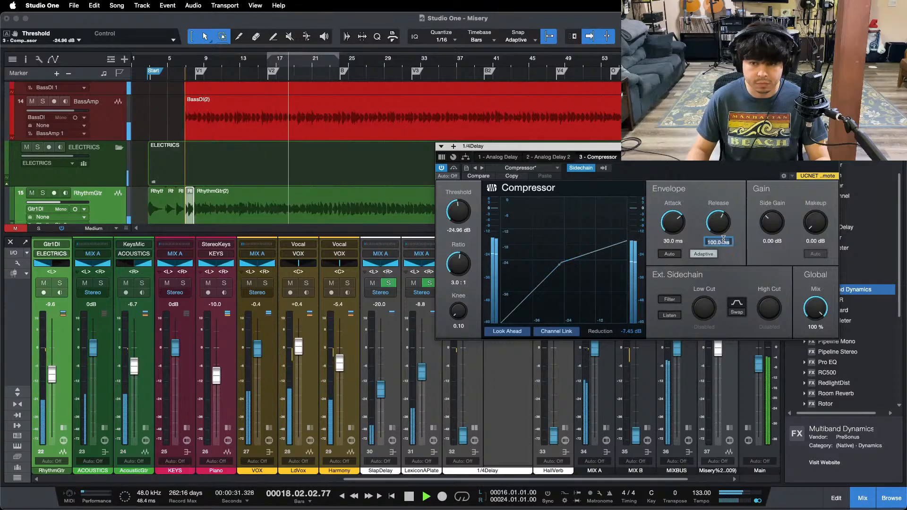
text(80)
key(Return)
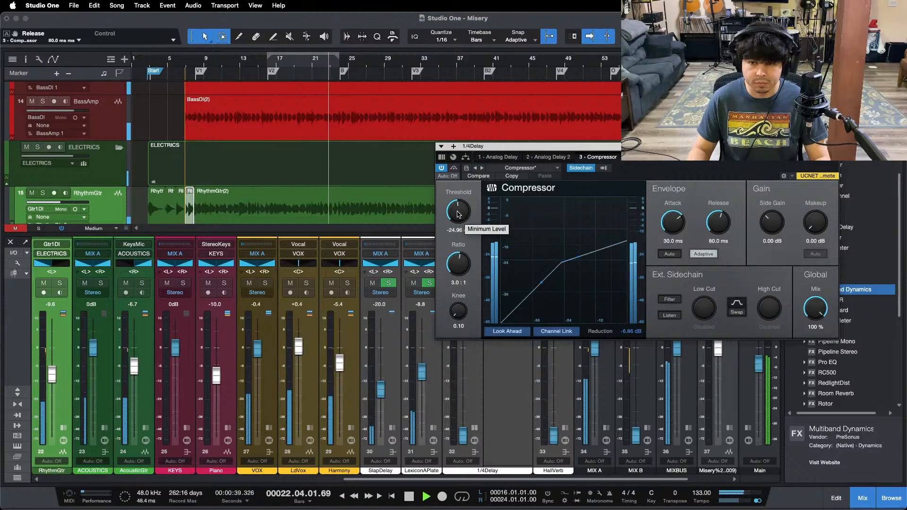
drag(709, 163, 530, 173)
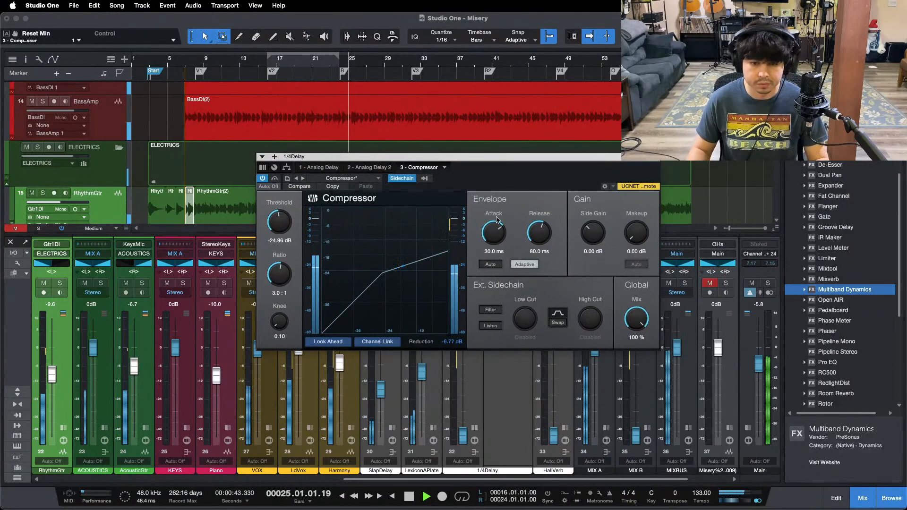
drag(283, 222, 283, 221)
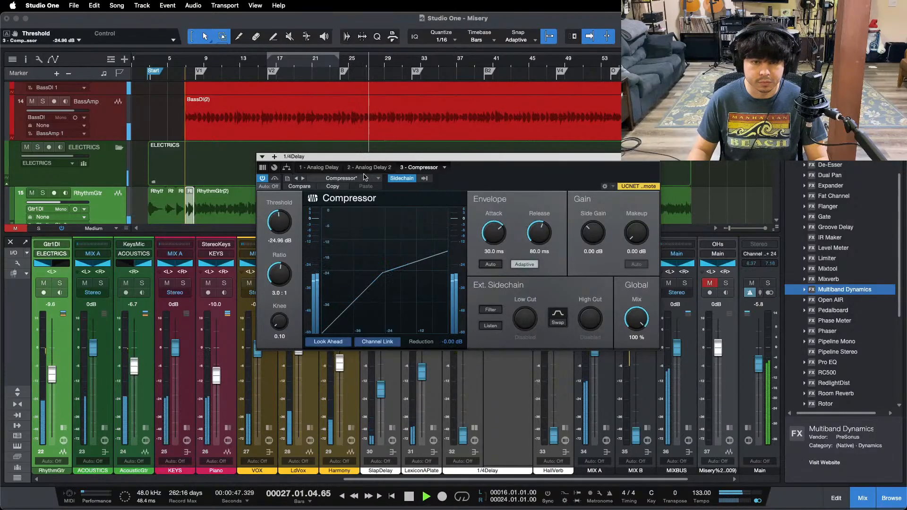
click(654, 156)
Replay from just before V1, reset the 1/4Delay fader to 0 dB, and mute the SlapDelay and LexiconAPlate channels
scroll(344, 170, down, 5)
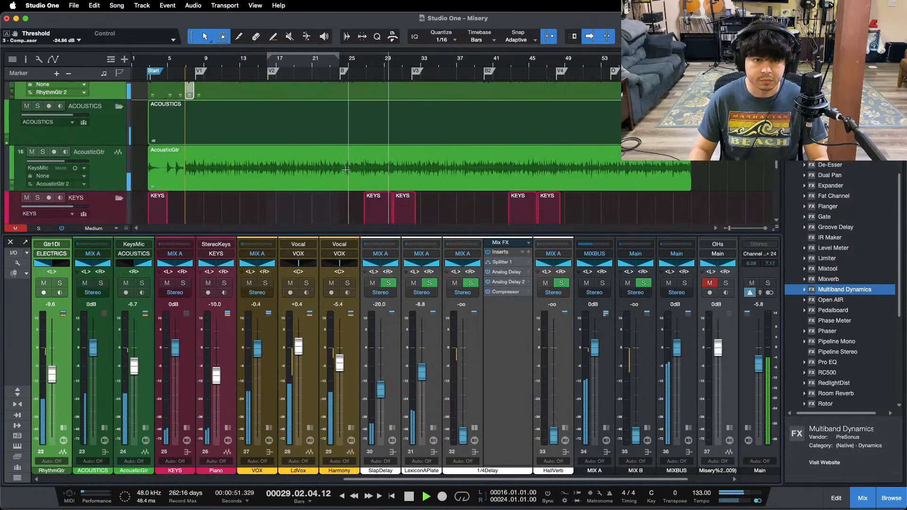
click(193, 62)
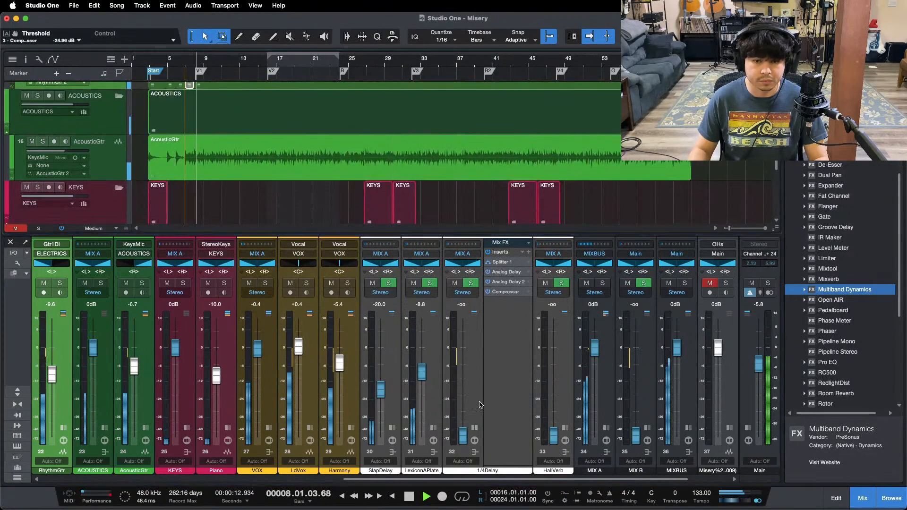
alt+click(463, 435)
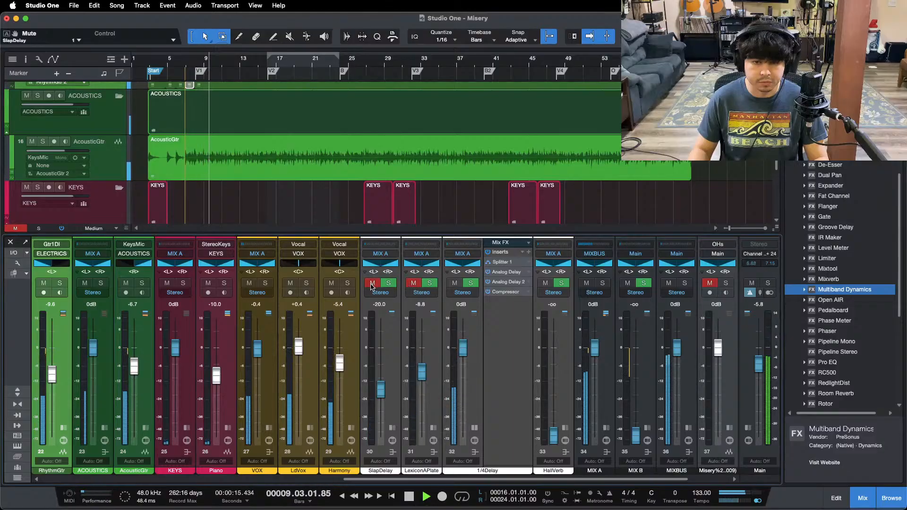
Lower the 1/4Delay Compressor's threshold to -25.44 dB and close the plug-in
click(509, 291)
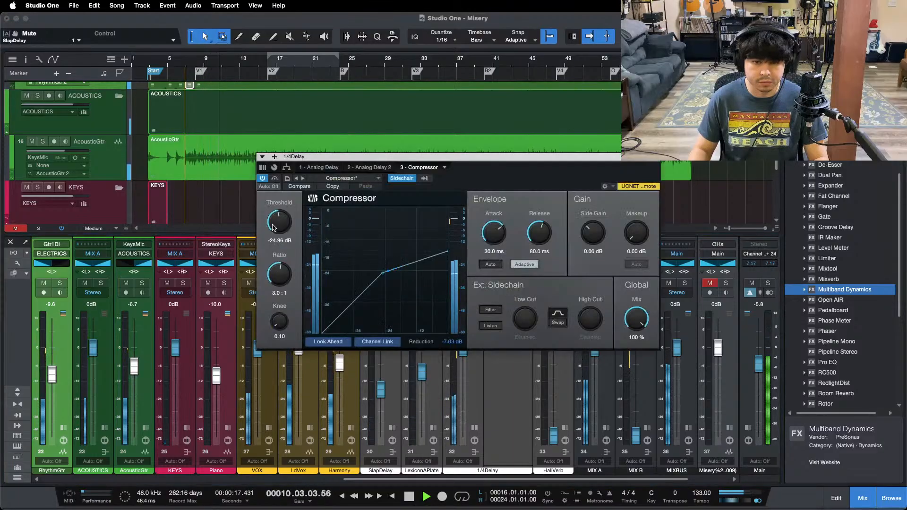
scroll(283, 225, down, 1)
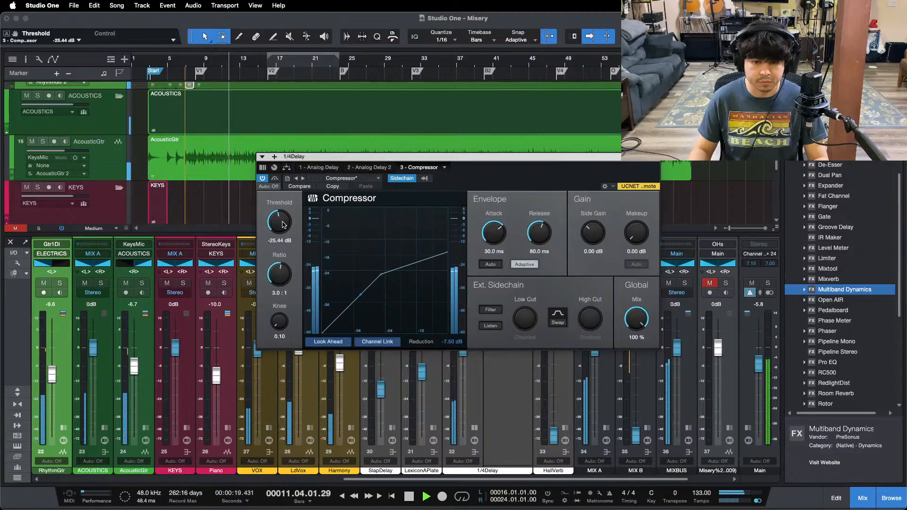
click(655, 156)
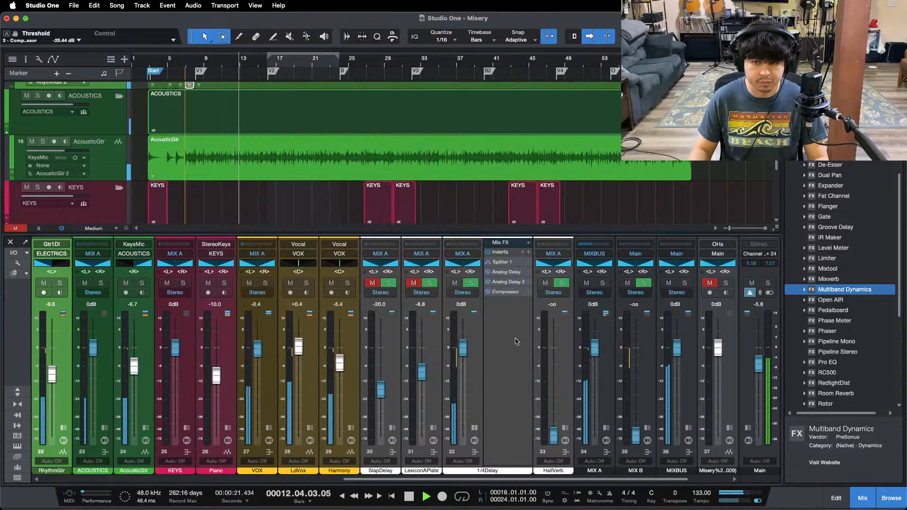
Lower the 1/4Delay channel's level to about -9.8 dB while replaying the first verse
drag(463, 348, 464, 354)
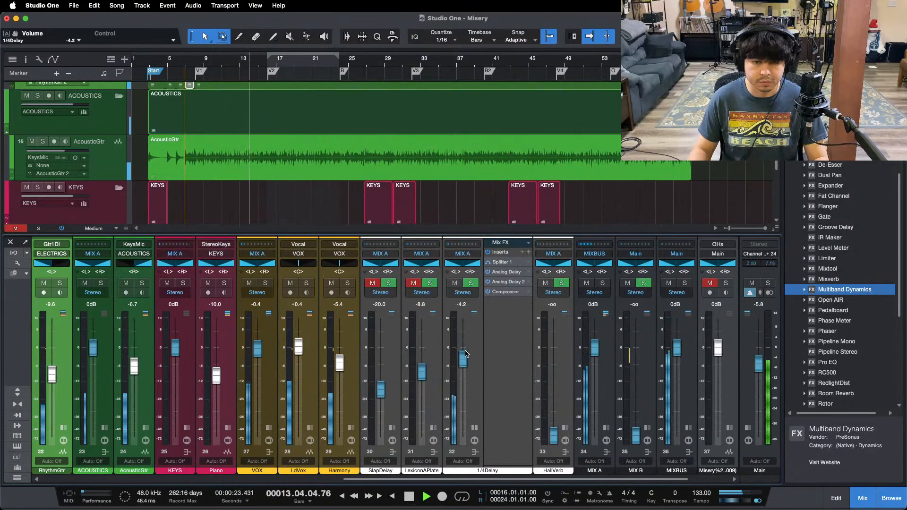
scroll(465, 353, down, 2)
scroll(465, 353, down, 2)
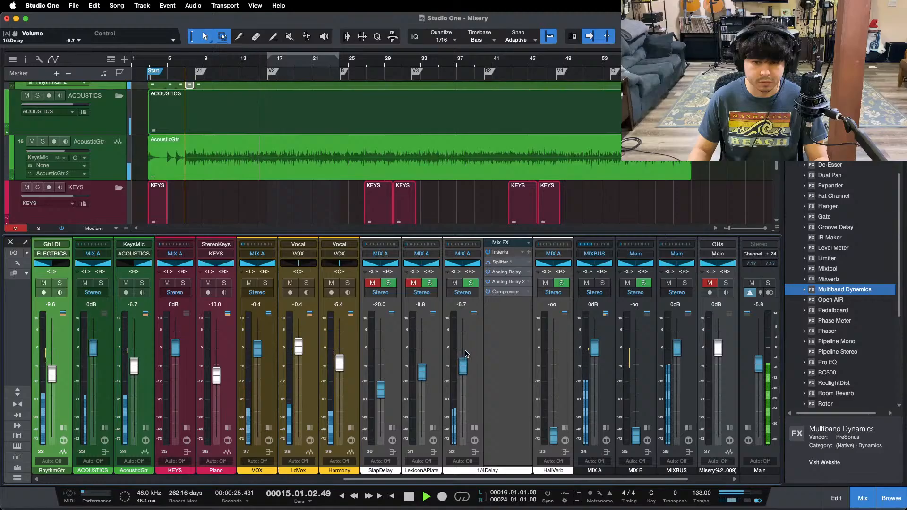
key(shift+b)
scroll(465, 353, down, 3)
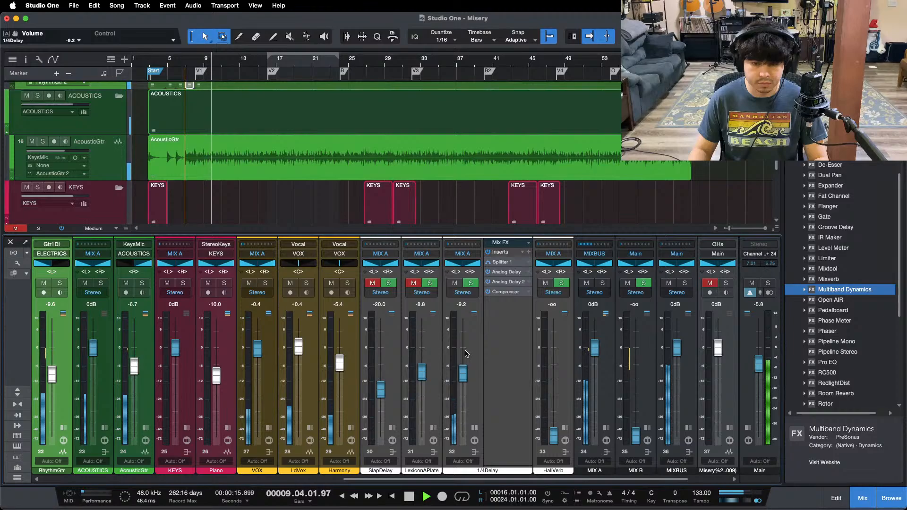
Check the 1/4Delay Compressor, reduce the channel's level to -17.5 dB, and collapse its insert list
click(507, 293)
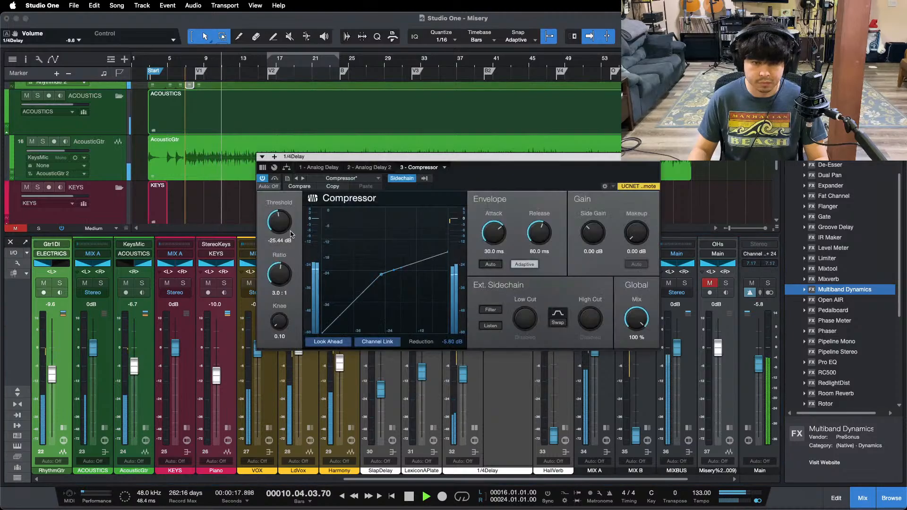
click(654, 156)
scroll(465, 375, down, 2)
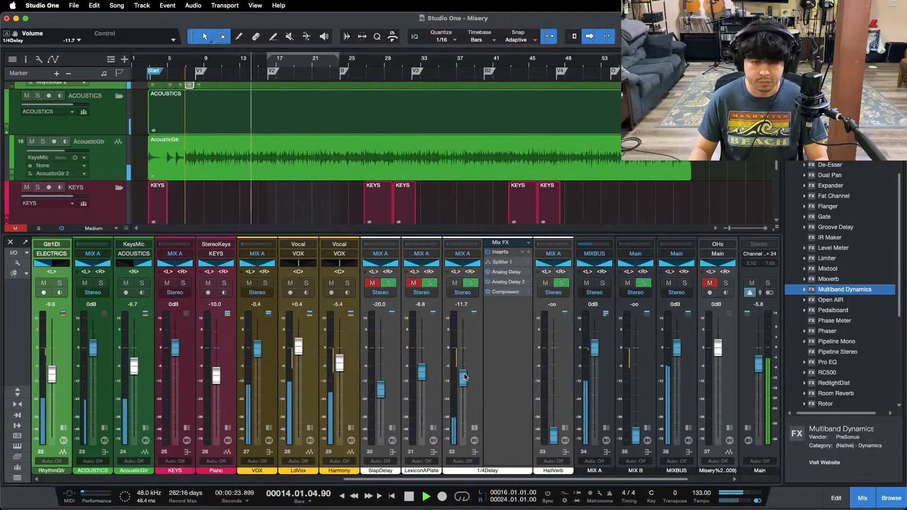
scroll(464, 376, down, 2)
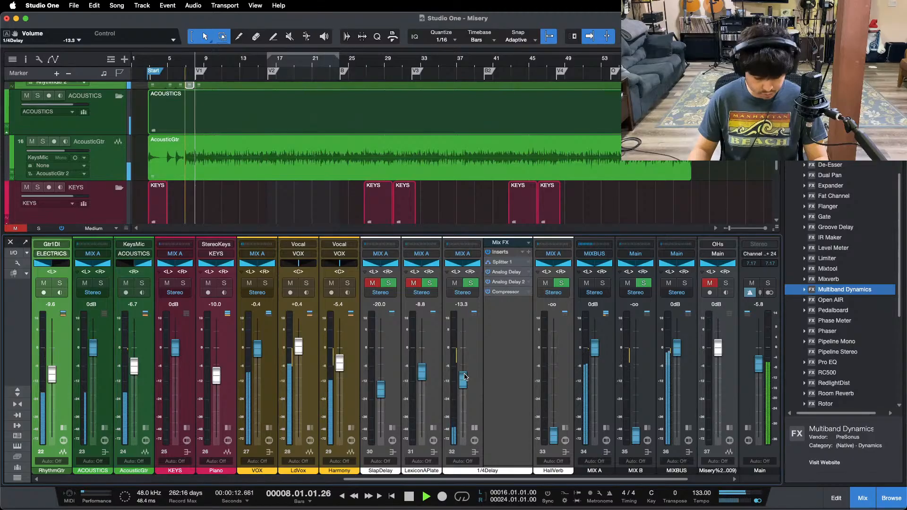
scroll(464, 377, down, 1)
click(474, 429)
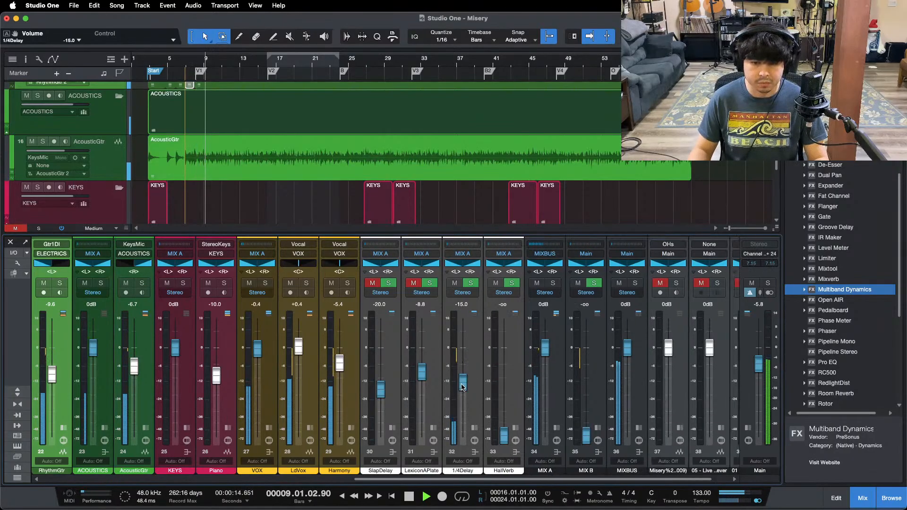
scroll(462, 387, down, 1)
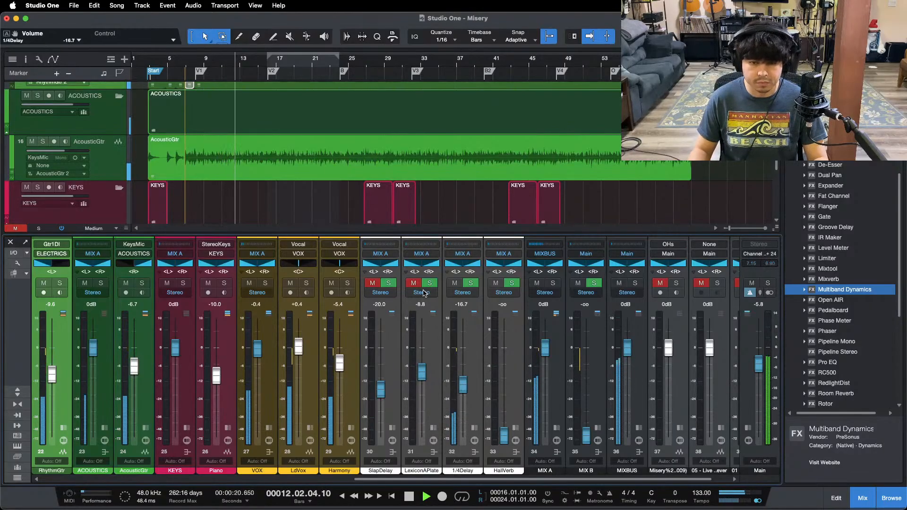
scroll(466, 385, down, 1)
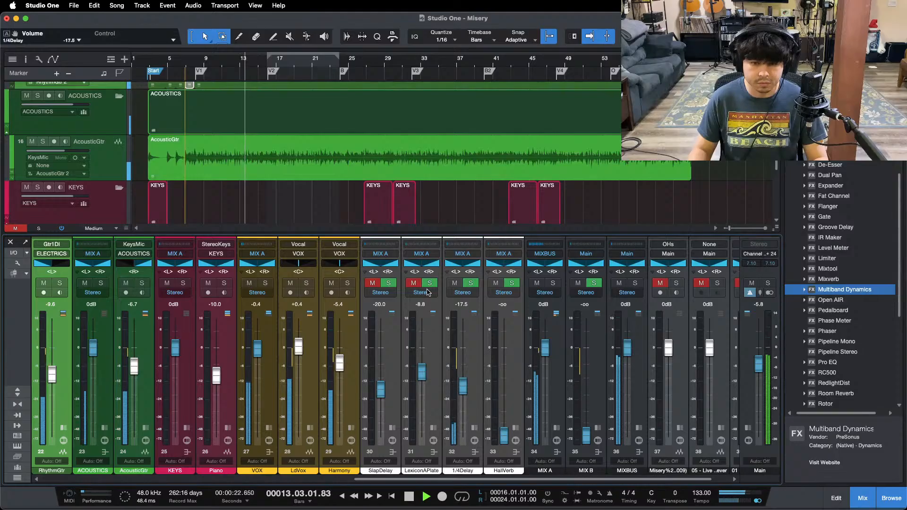
Unmute the SlapDelay channel and reduce the 1/4Delay level to -18.3 dB
click(373, 284)
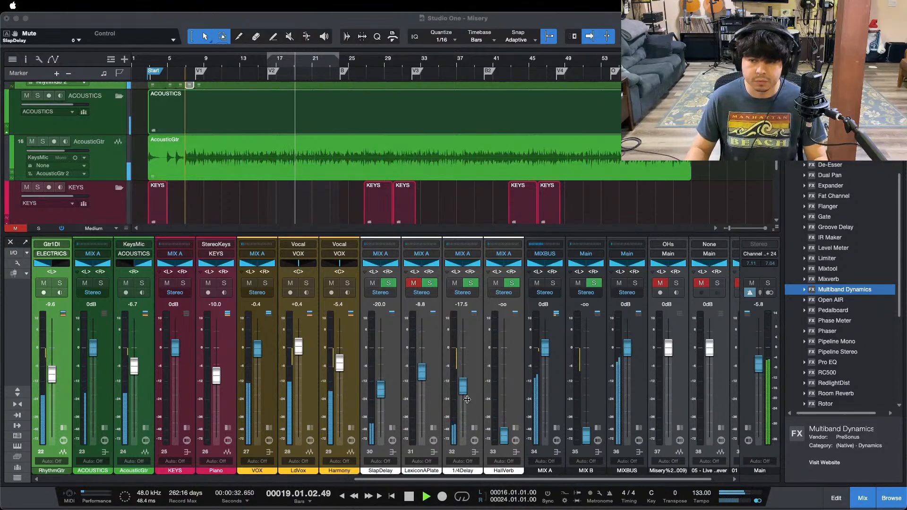
click(867, 459)
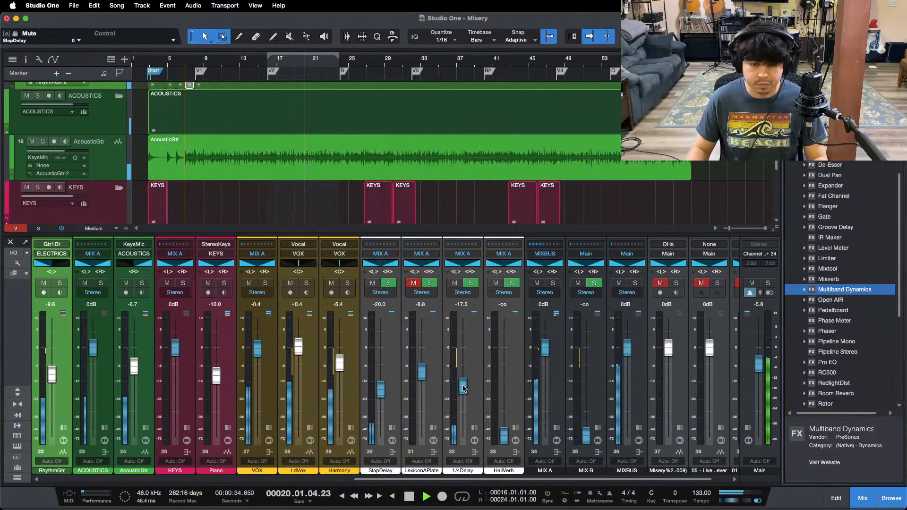
drag(463, 385, 463, 386)
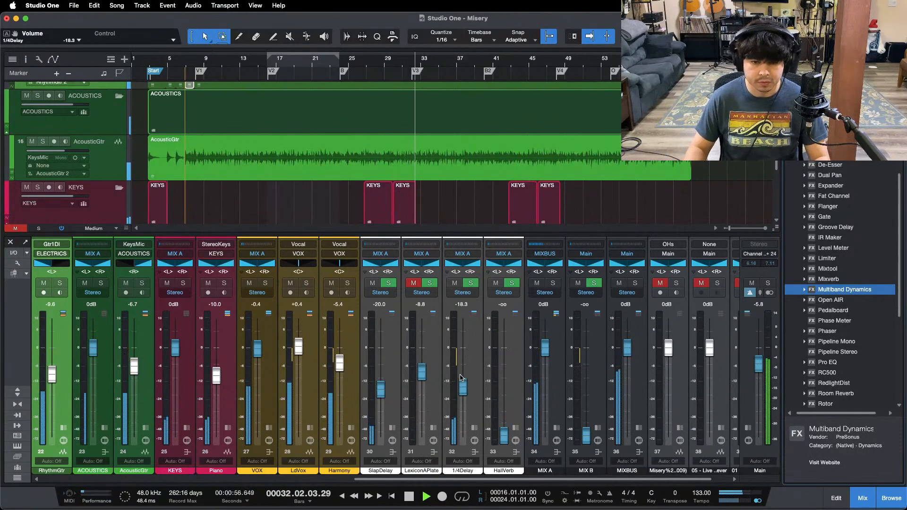
Unmute the LexiconAPlate channel and reduce the 1/4Delay level to -20.8 dB
click(414, 284)
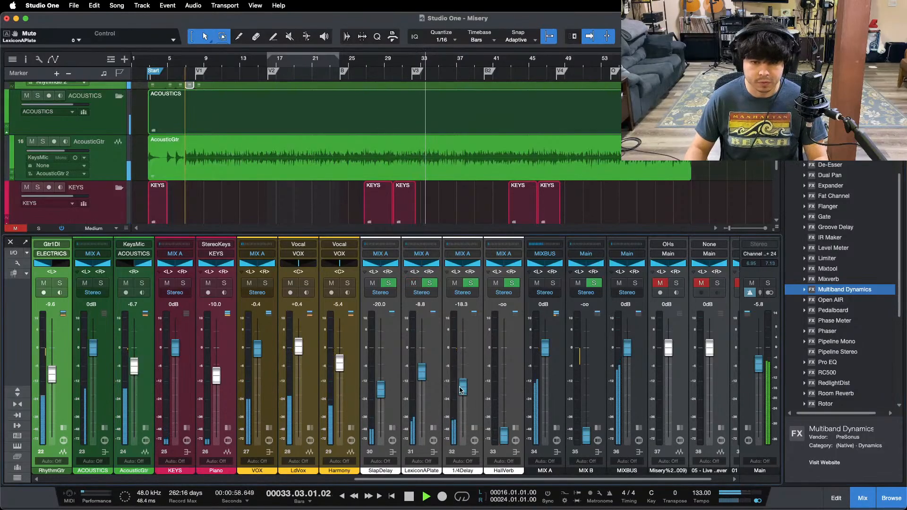
drag(463, 386, 463, 389)
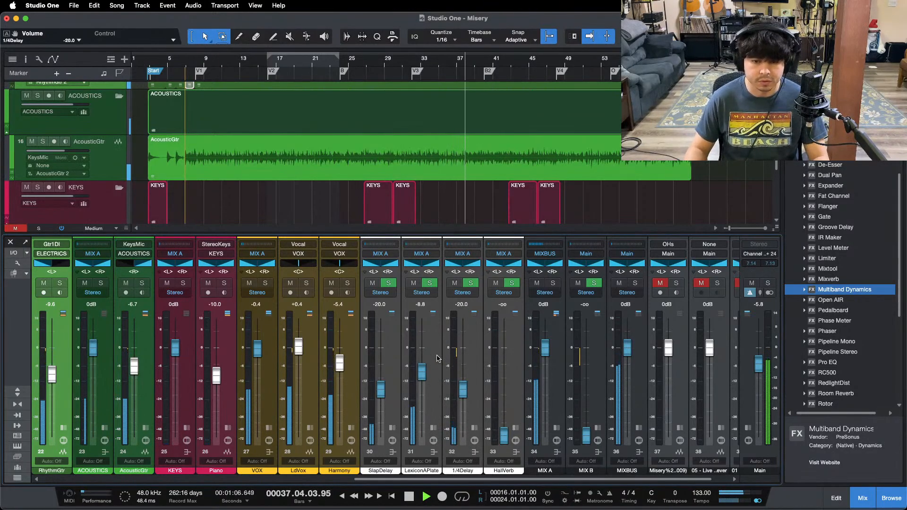
drag(463, 389, 463, 391)
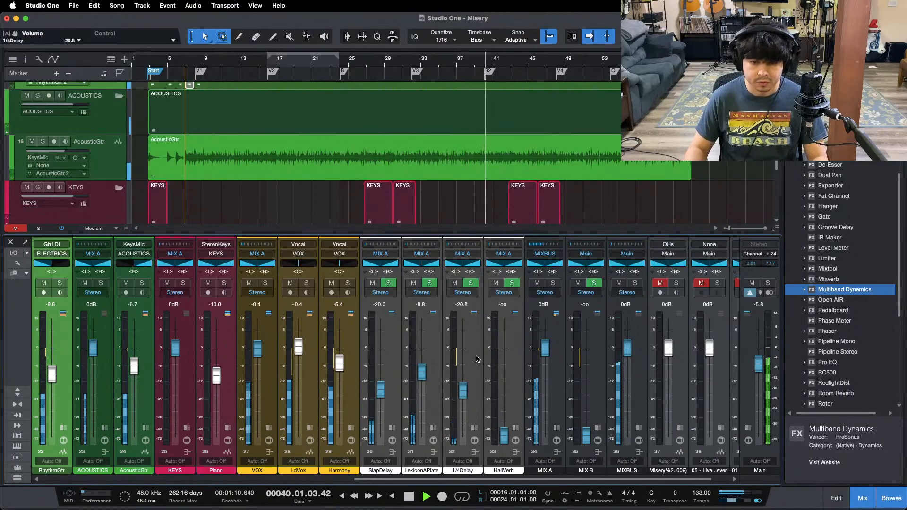
Lower the LexiconAPlate channel's level to -9.2 dB during playback
key(F3)
key(F3)
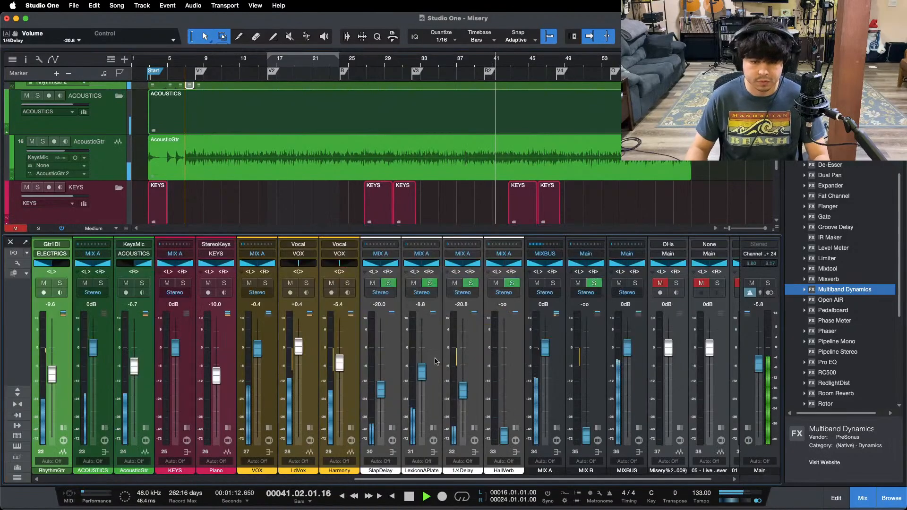
drag(424, 371, 424, 372)
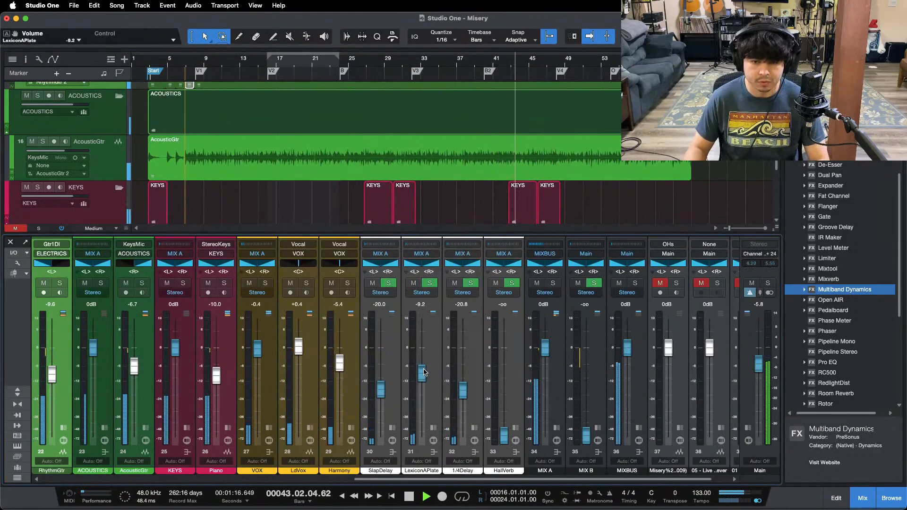
Hide the mixer to view the piano, vocal and reference tracks during playback, and show it again
key(F3)
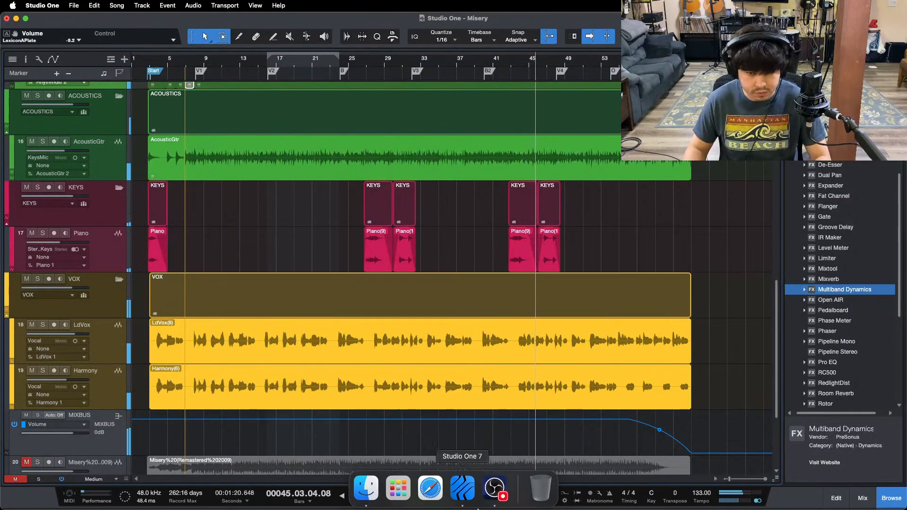
scroll(471, 305, down, 2)
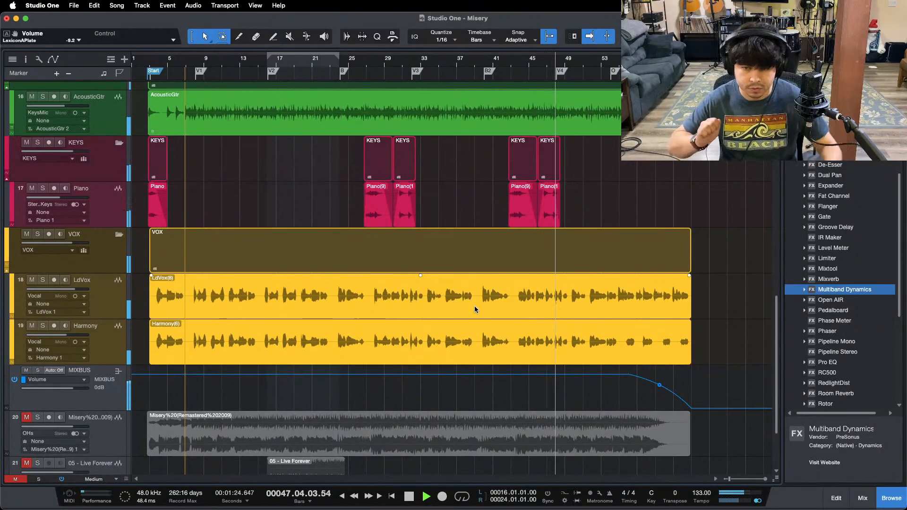
key(F3)
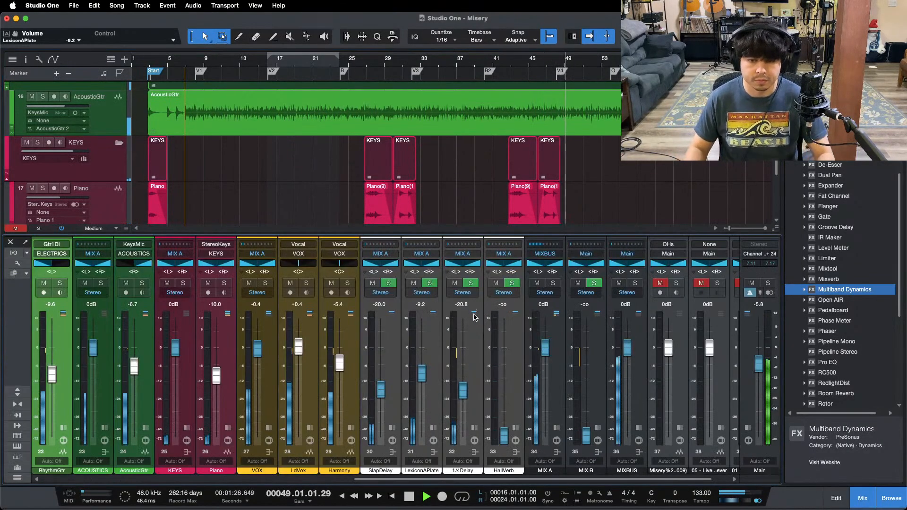
Stop playback and expand the insert lists of the LdVox and Harmony channels
key(space)
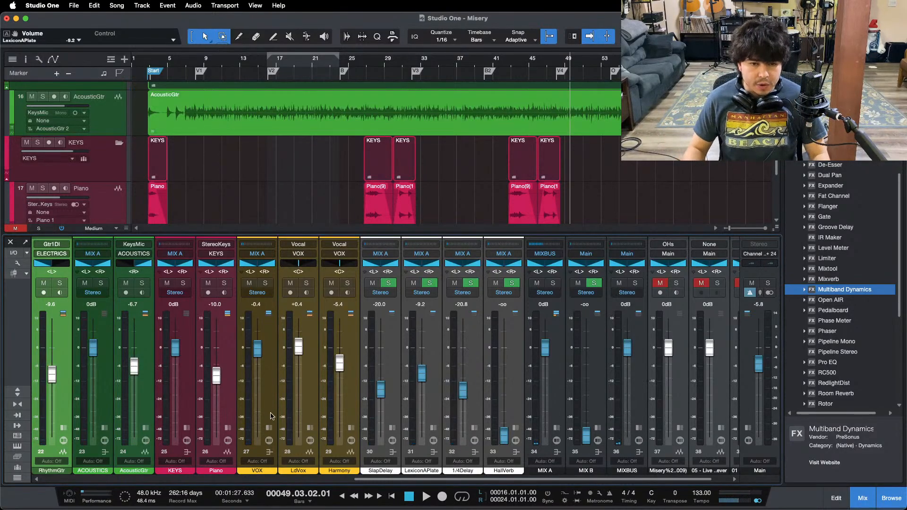
click(308, 428)
click(401, 429)
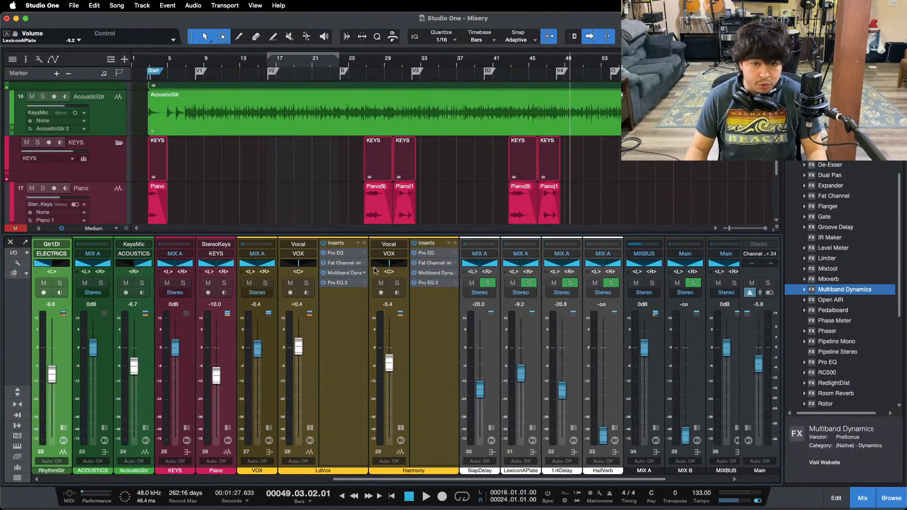
Collapse the Harmony and LdVox insert lists, expand the VOX bus and open its soothe2 insert
click(401, 428)
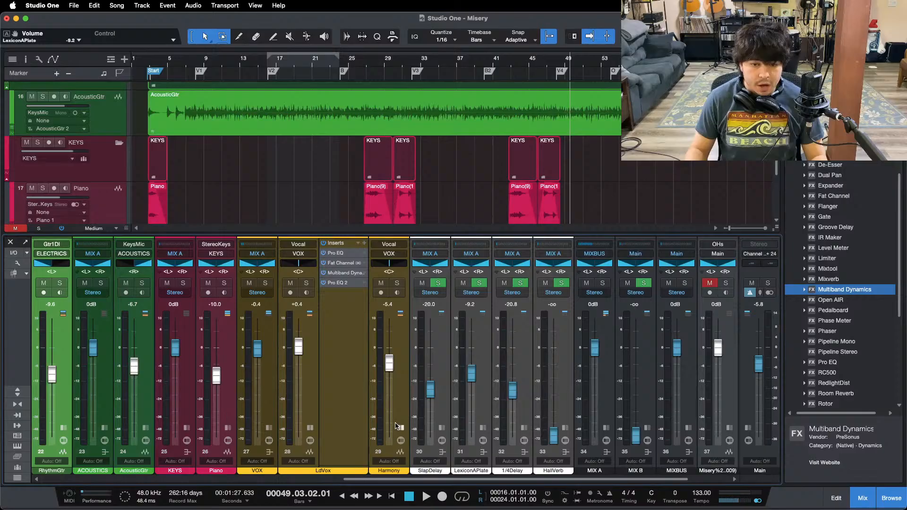
click(310, 429)
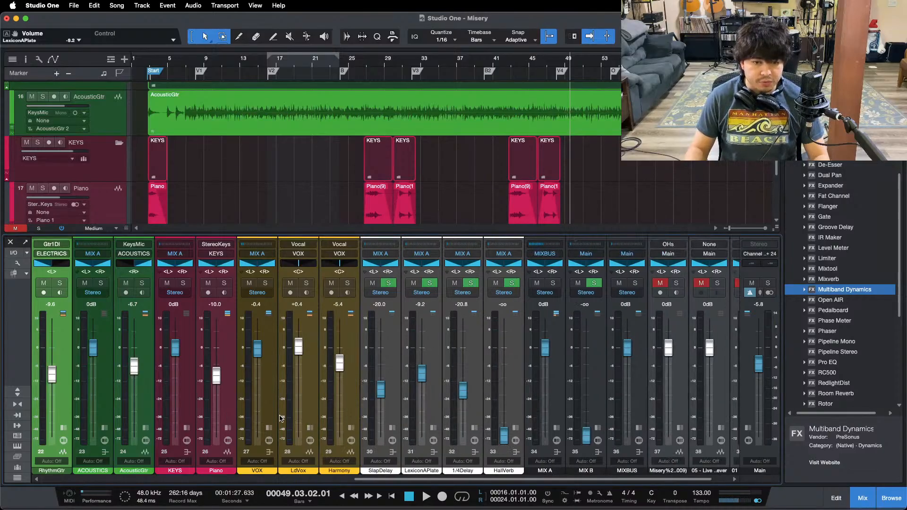
click(269, 427)
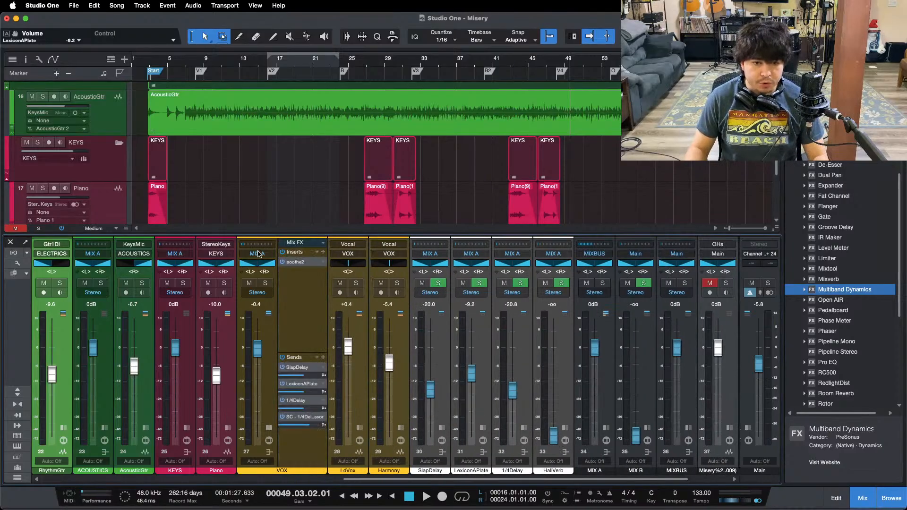
click(301, 263)
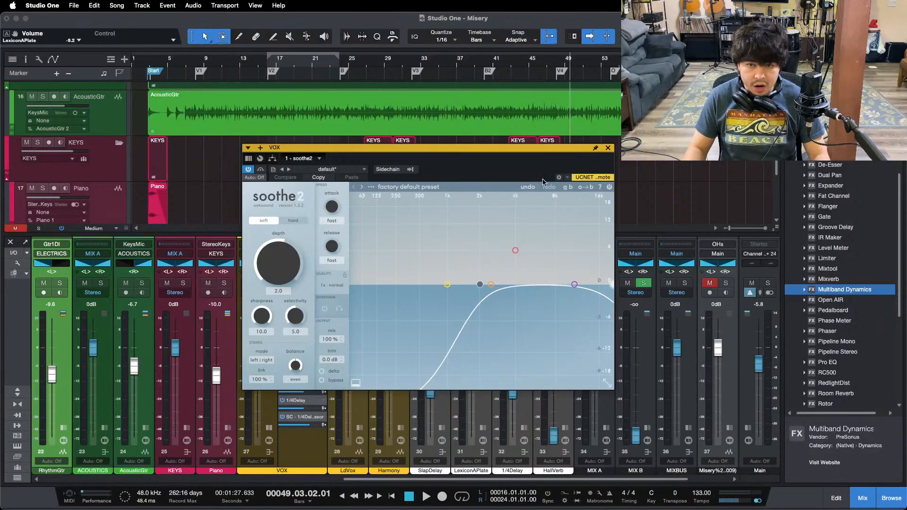
Solo the VOX bus, audition soothe2's delta signal from the loop start, and close the plug-in with delta switched off
click(322, 372)
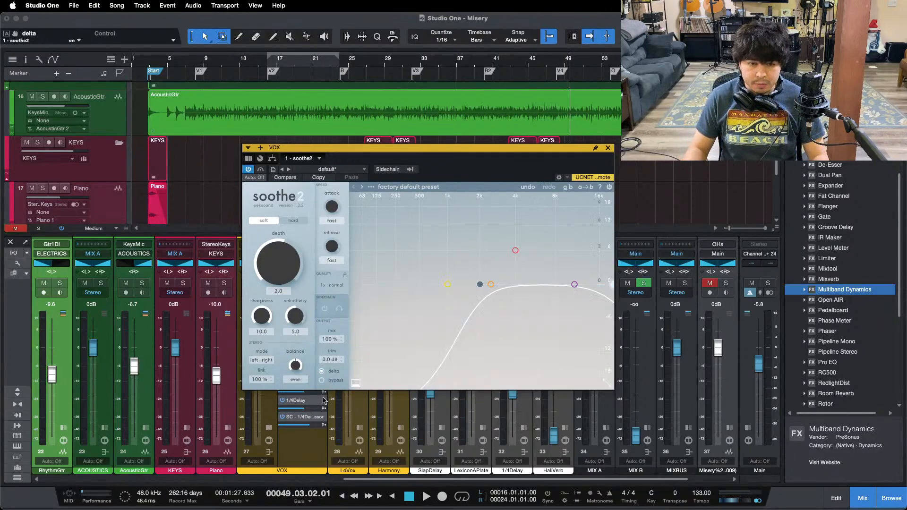
click(313, 446)
key(s)
key(KP_1)
key(space)
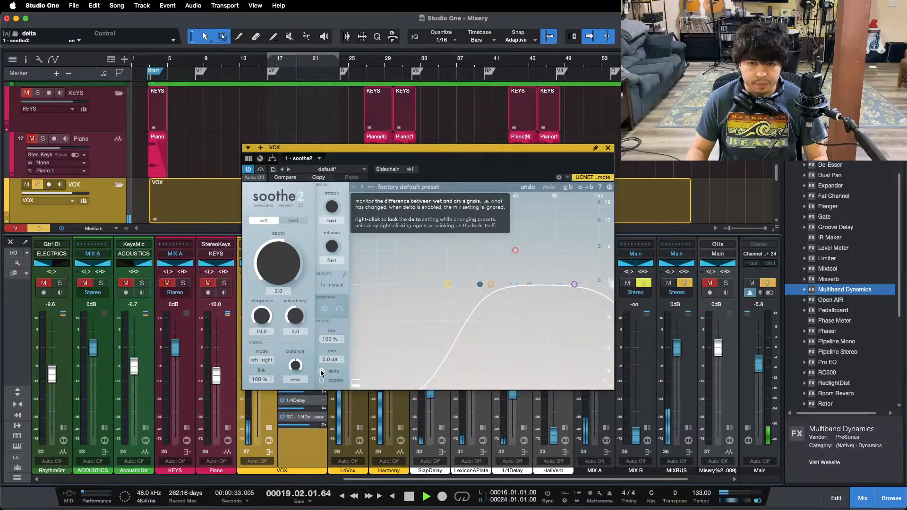
key(space)
click(321, 373)
click(608, 149)
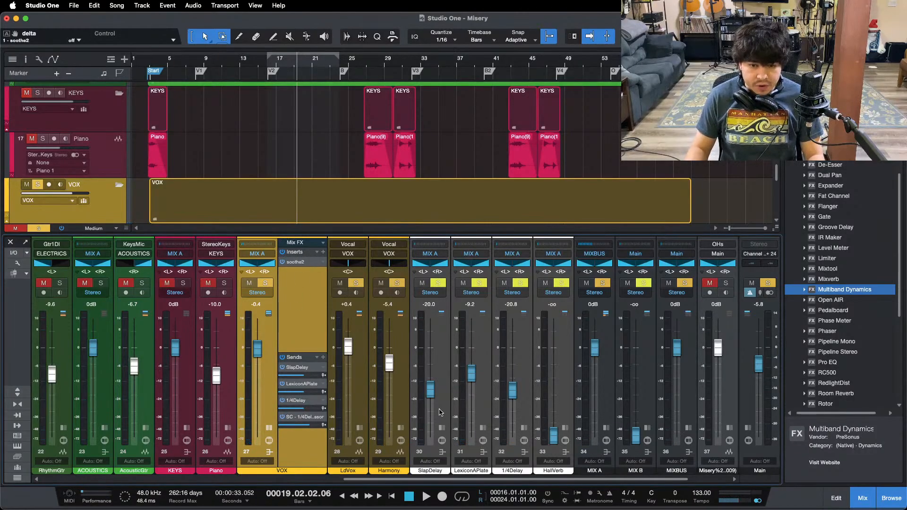
Review the Analog Delay settings on the SlapDelay channel, return to the loop start and collapse the channel's inserts
click(442, 428)
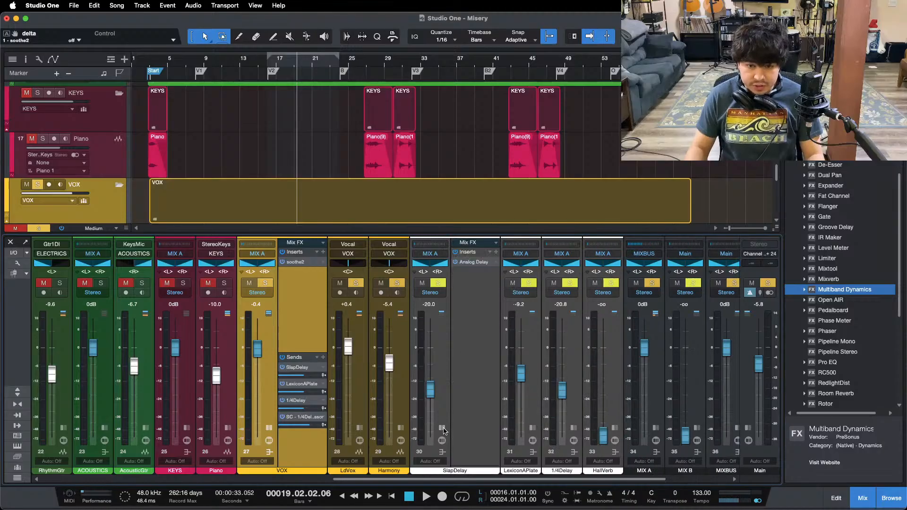
click(473, 261)
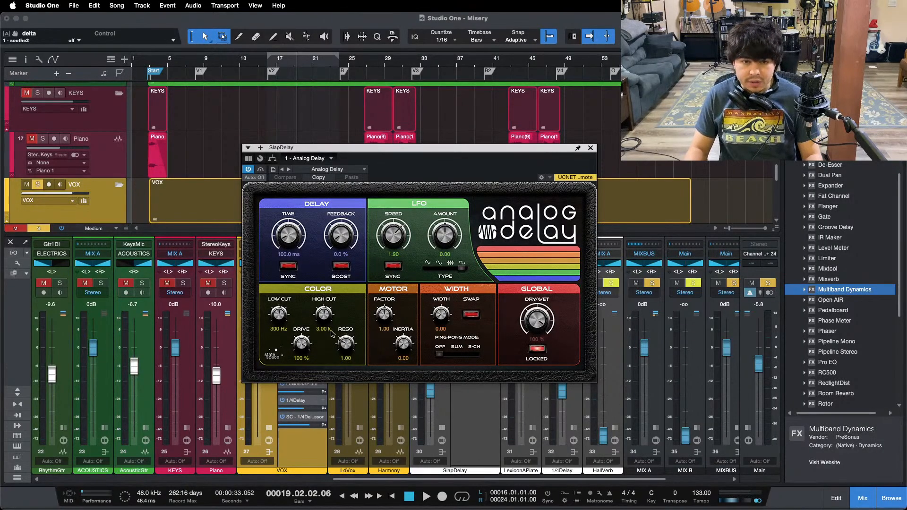
click(590, 148)
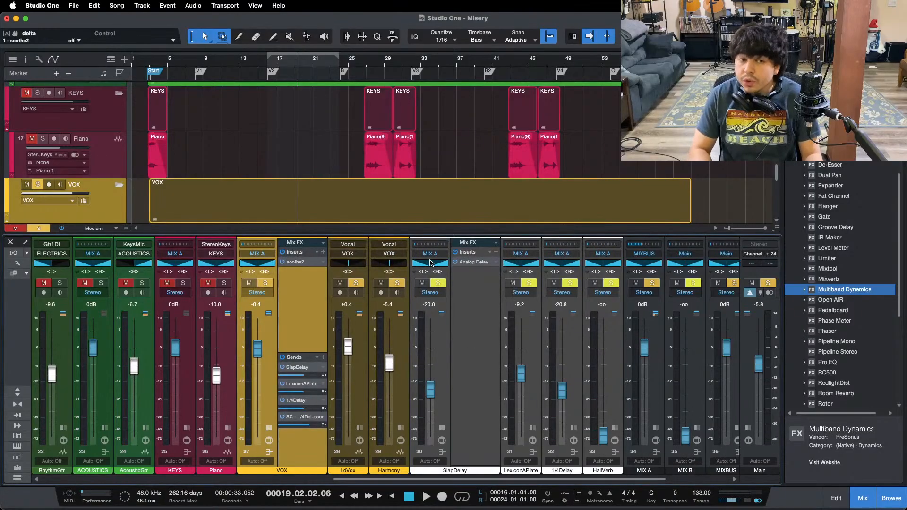
key(KP_1)
click(440, 425)
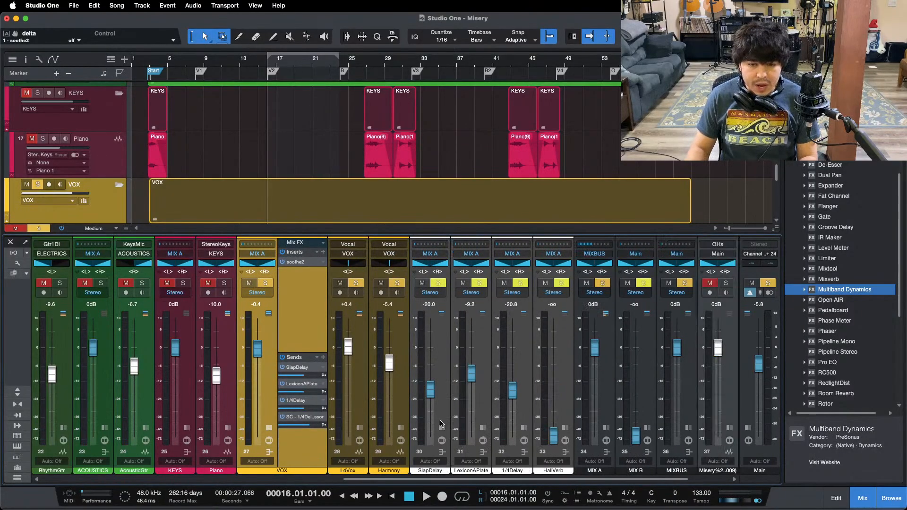
Examine the Open AIR reverb settings on the LexiconAPlate channel, and close the plug-in and insert list
click(483, 427)
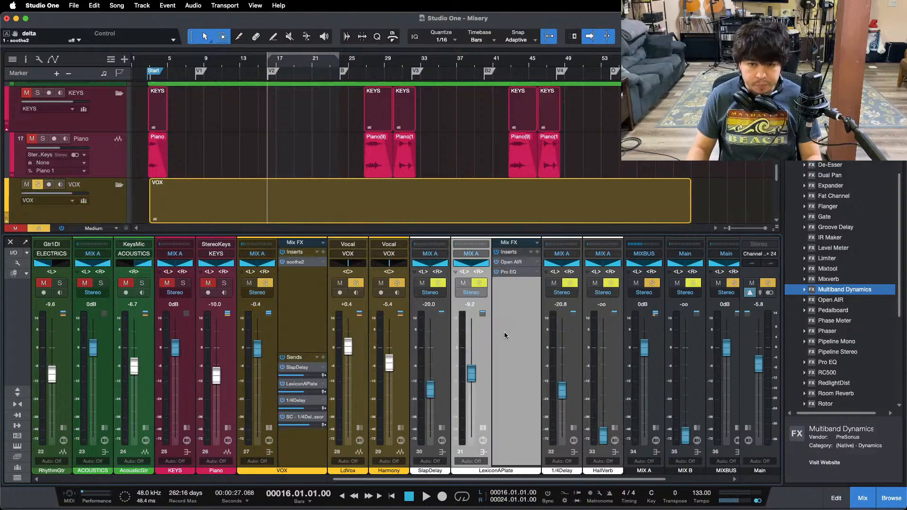
click(511, 266)
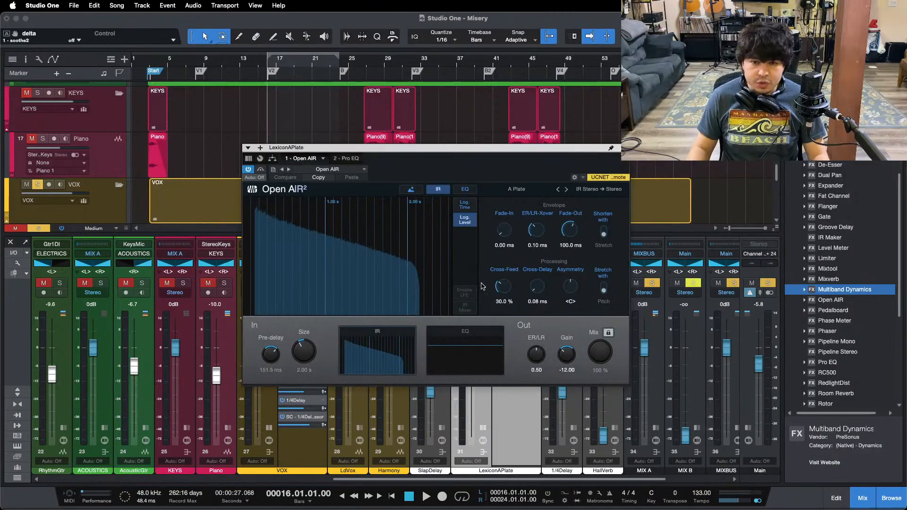
click(100, 4)
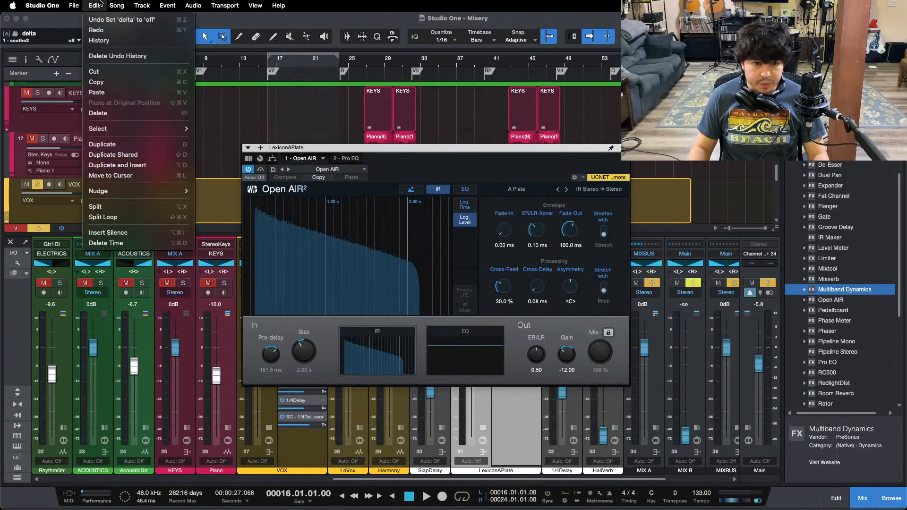
mouse_move(117, 5)
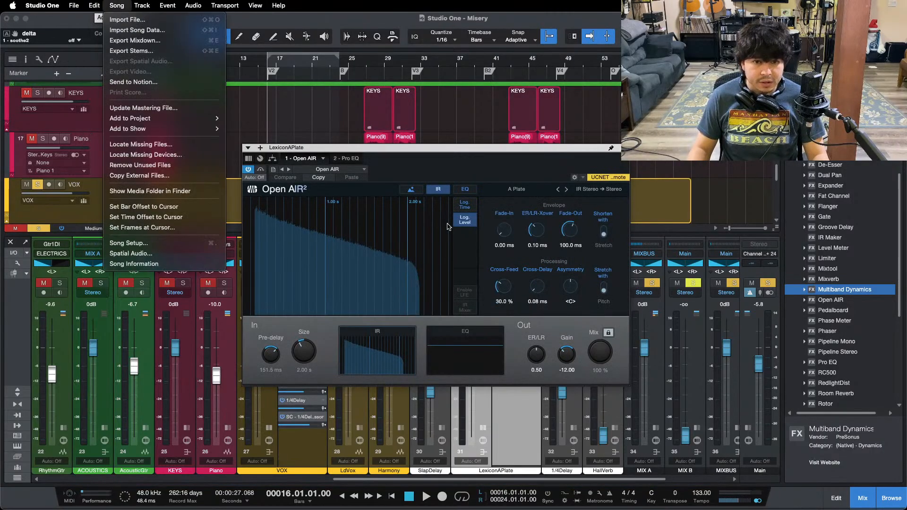
click(546, 169)
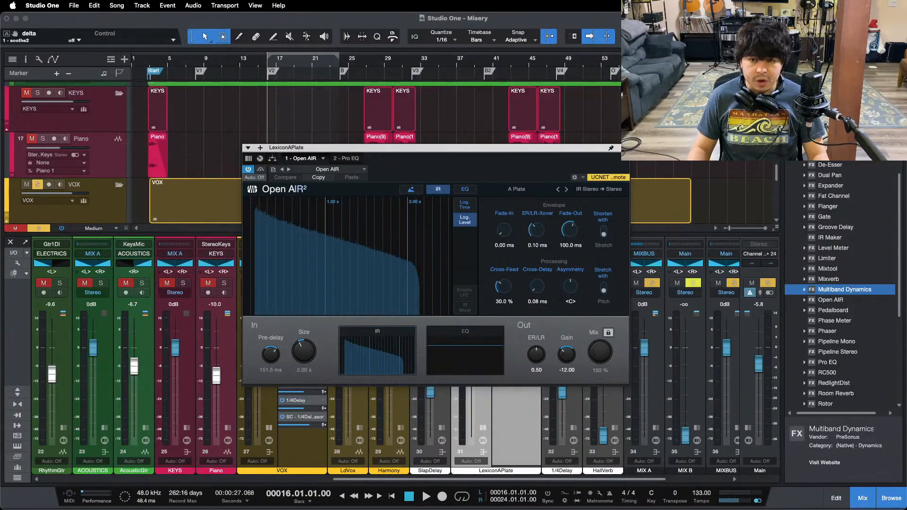
click(624, 148)
click(482, 427)
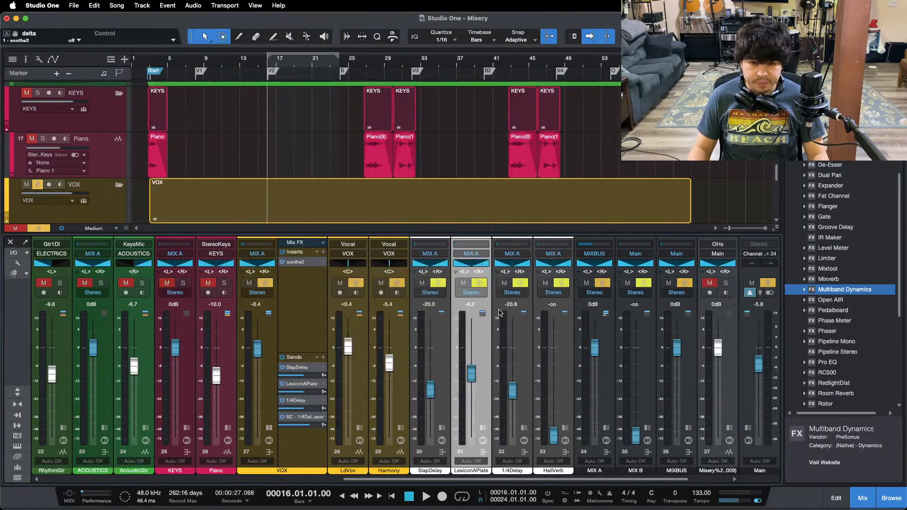
Review both Analog Delays and the sidechained Compressor in the 1/4Delay channel's inserts
click(524, 428)
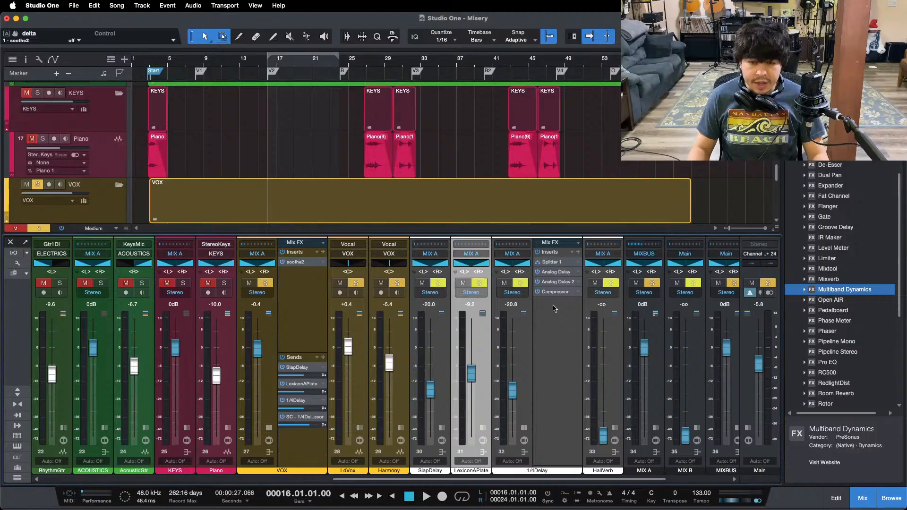
click(555, 272)
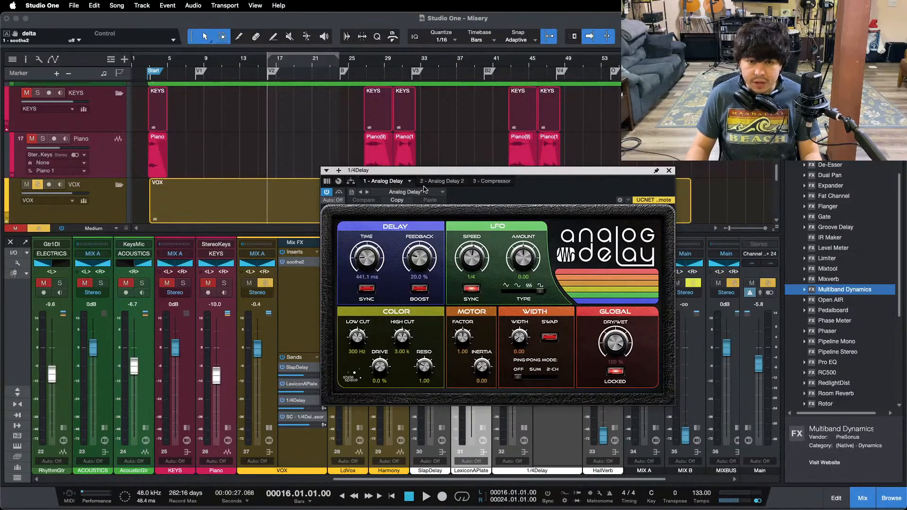
click(427, 184)
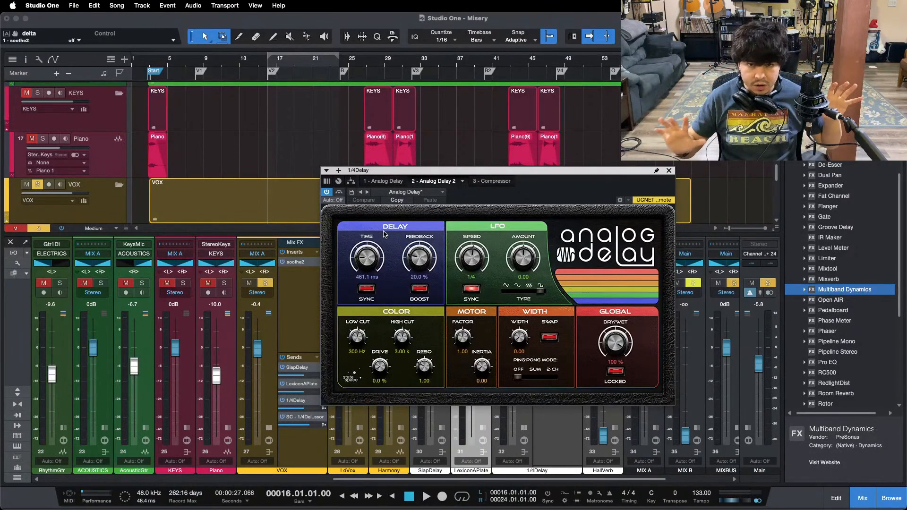
click(495, 182)
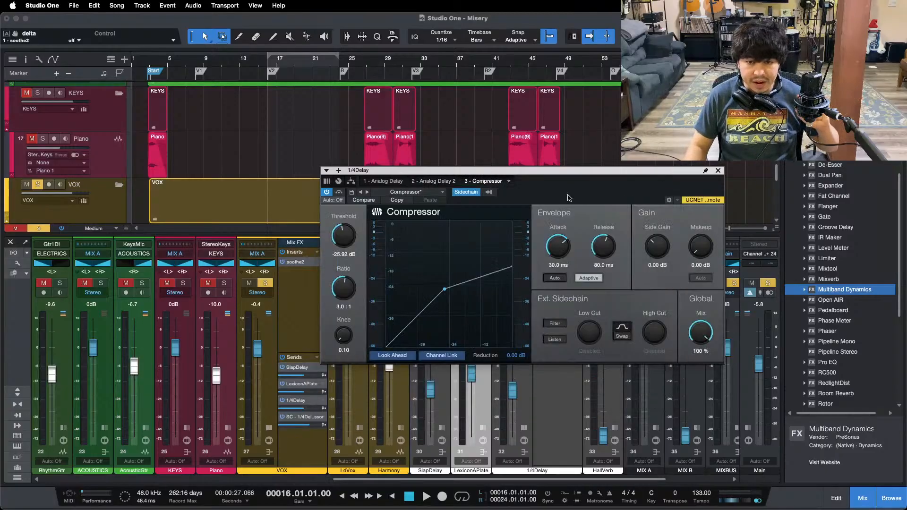
drag(563, 201, 570, 217)
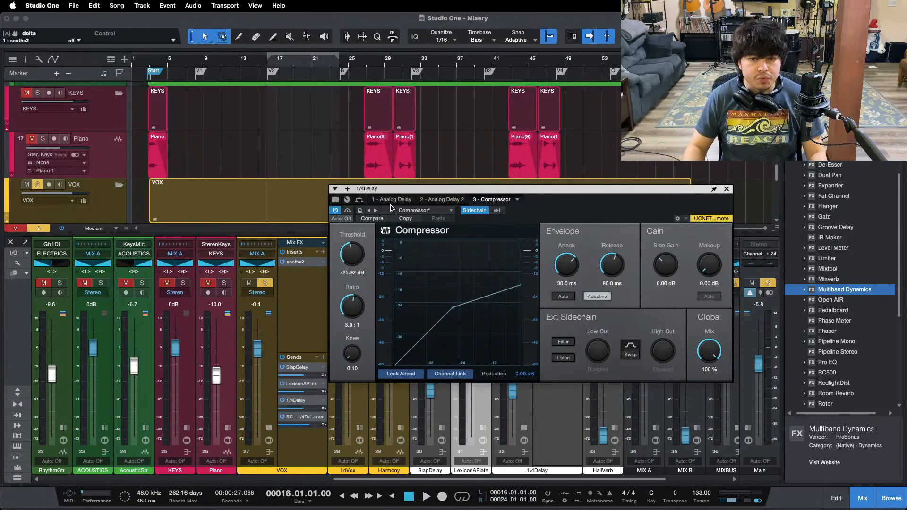
Inspect the 1/4Delay channel's splitter routing, and close it and collapse the 1/4Delay and VOX channels
click(359, 199)
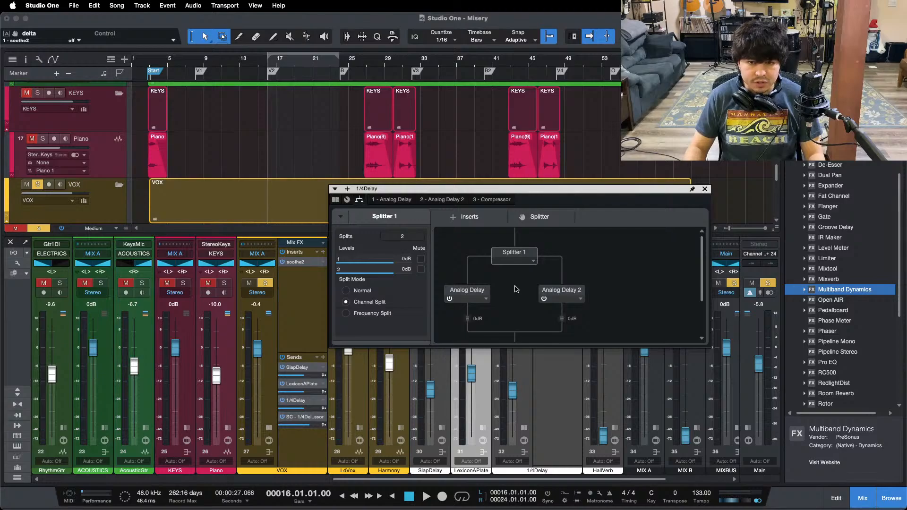
scroll(517, 289, down, 3)
scroll(516, 289, up, 3)
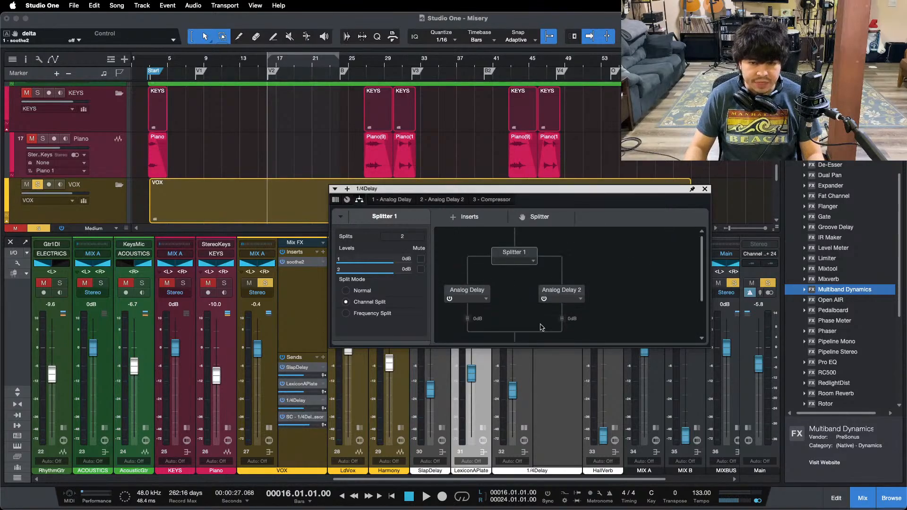
scroll(641, 288, down, 3)
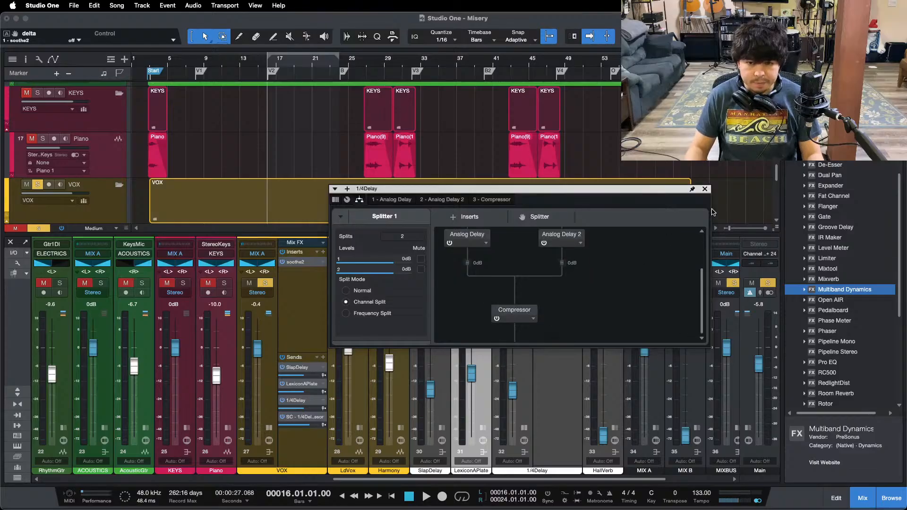
click(704, 189)
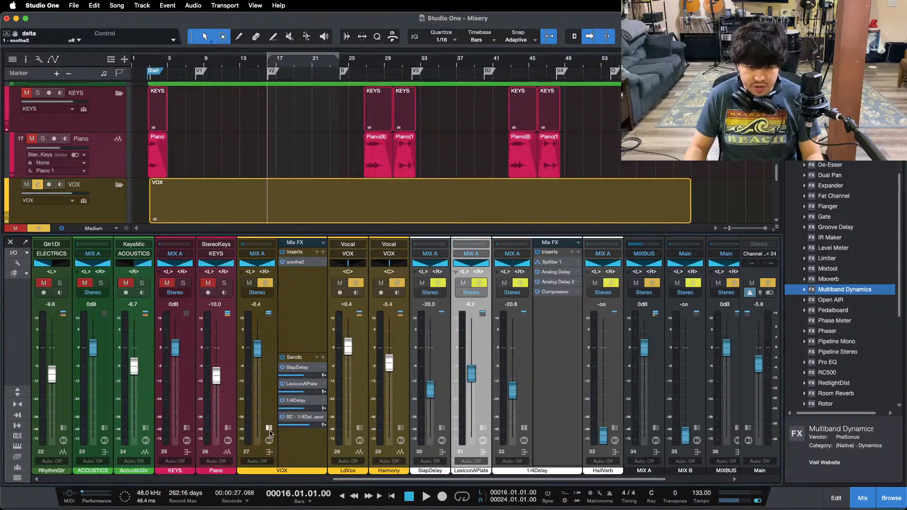
click(524, 429)
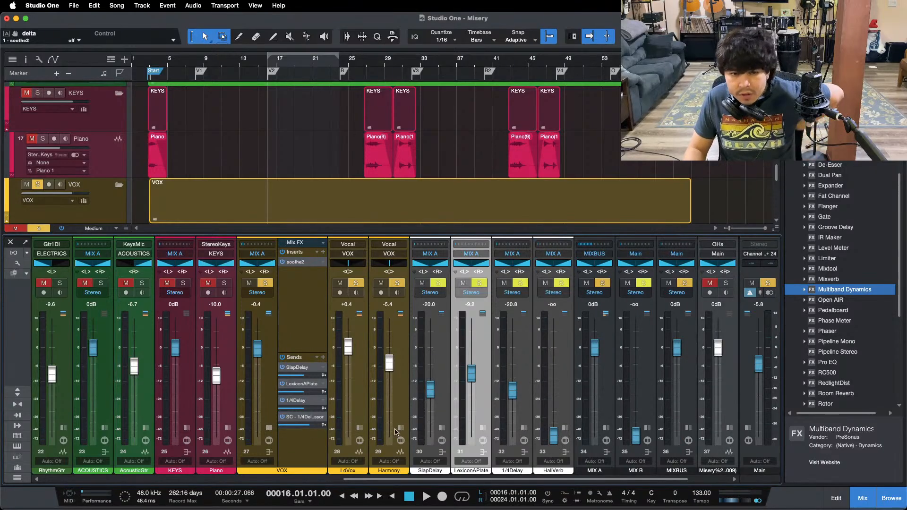
click(269, 428)
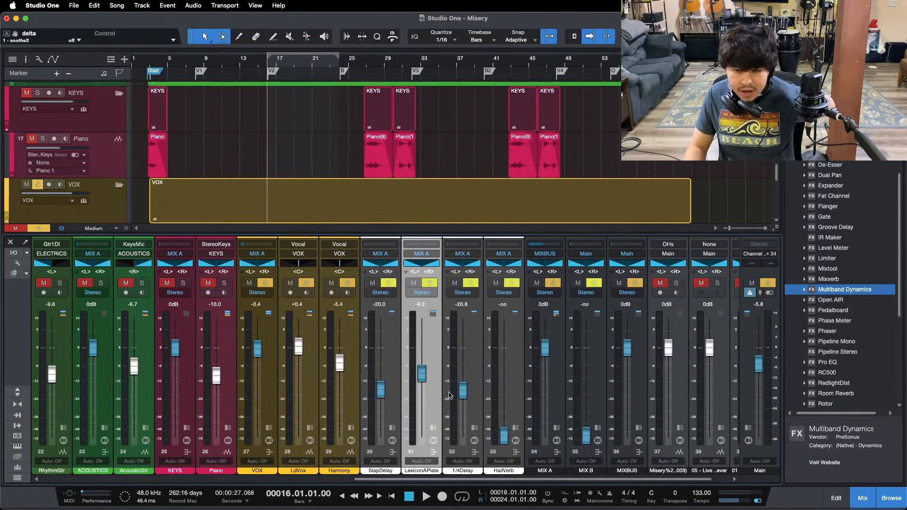
Add a Splitter ahead of the Room Reverb on the HallVerb channel, with a duplicate Room Reverb on the second branch
click(515, 428)
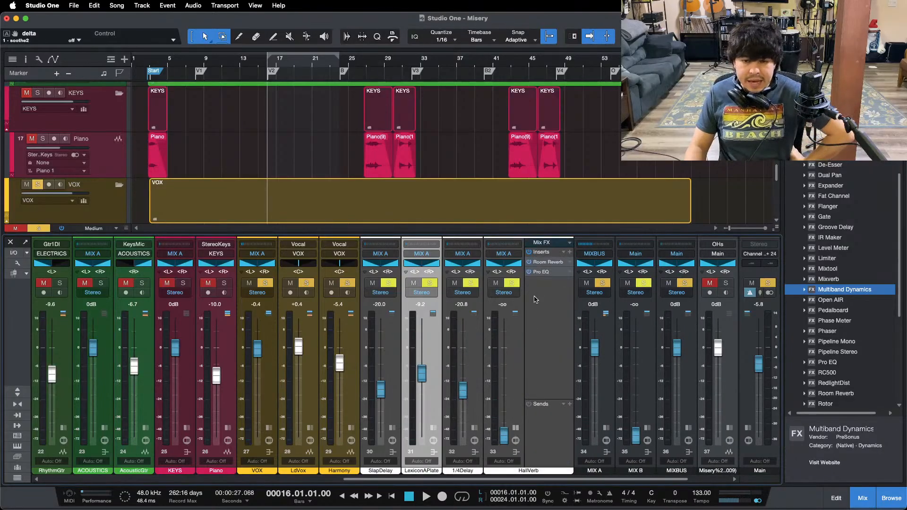
click(547, 262)
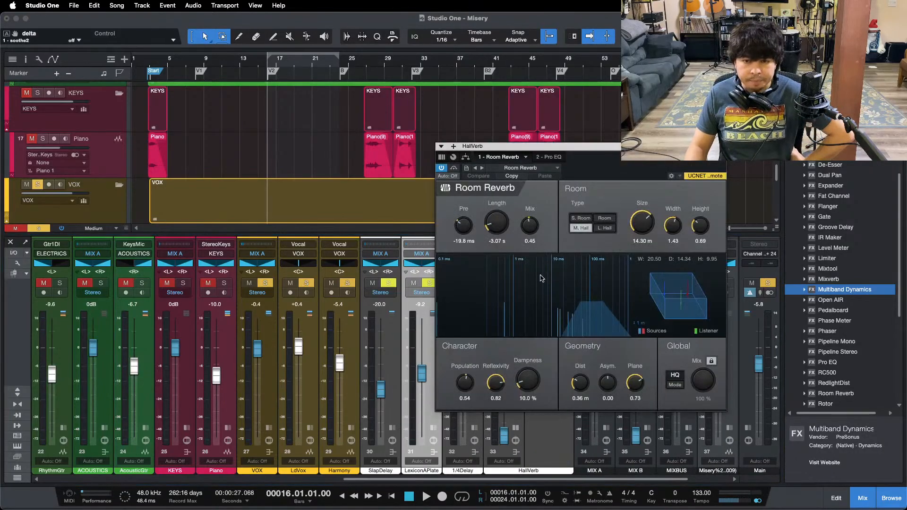
click(466, 158)
drag(648, 181, 610, 219)
drag(633, 293, 663, 251)
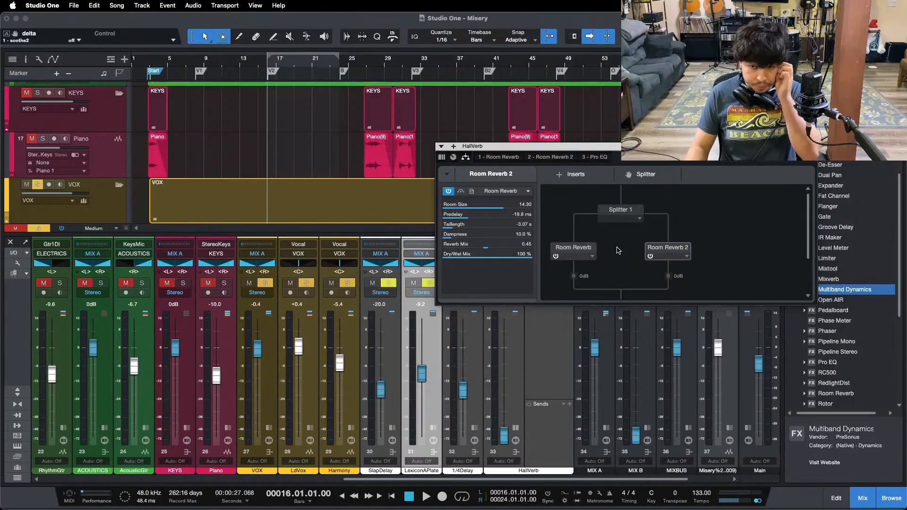
Check the settings of both Room Reverbs, the Pro EQ and the Splitter on the HallVerb channel
double_click(567, 249)
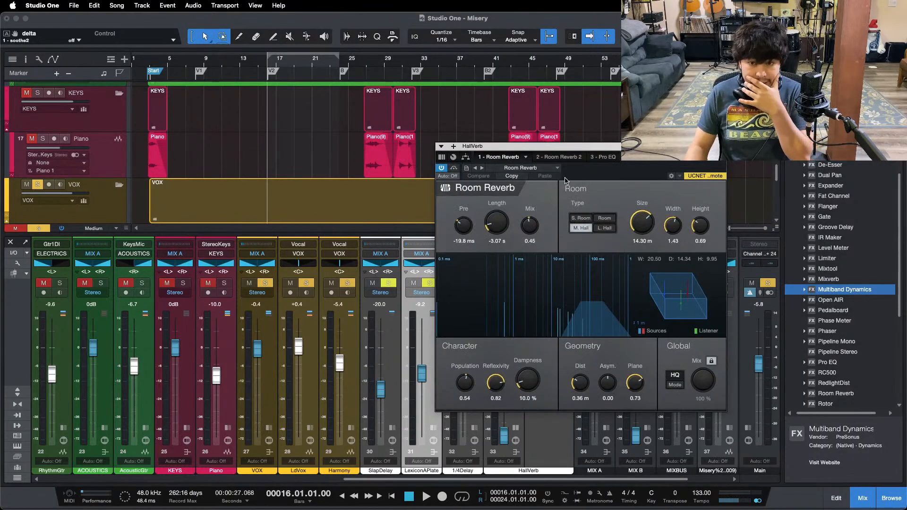
click(574, 159)
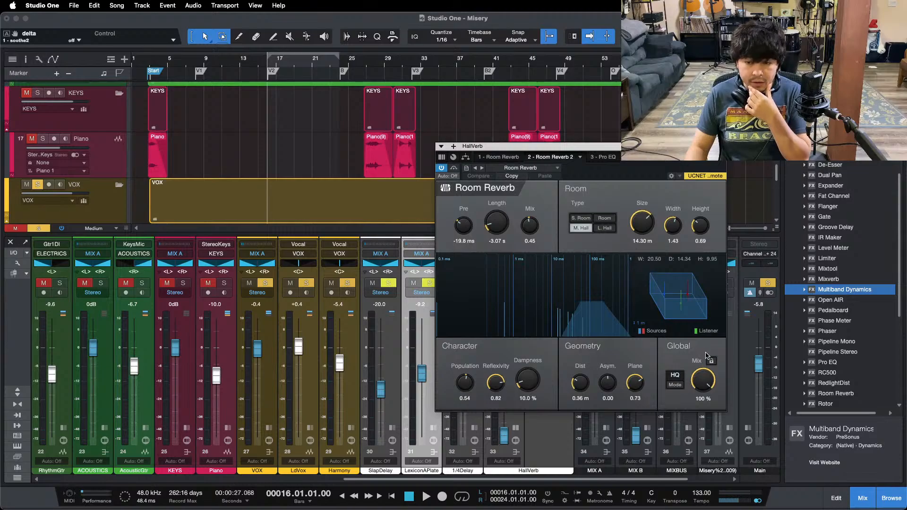
click(604, 157)
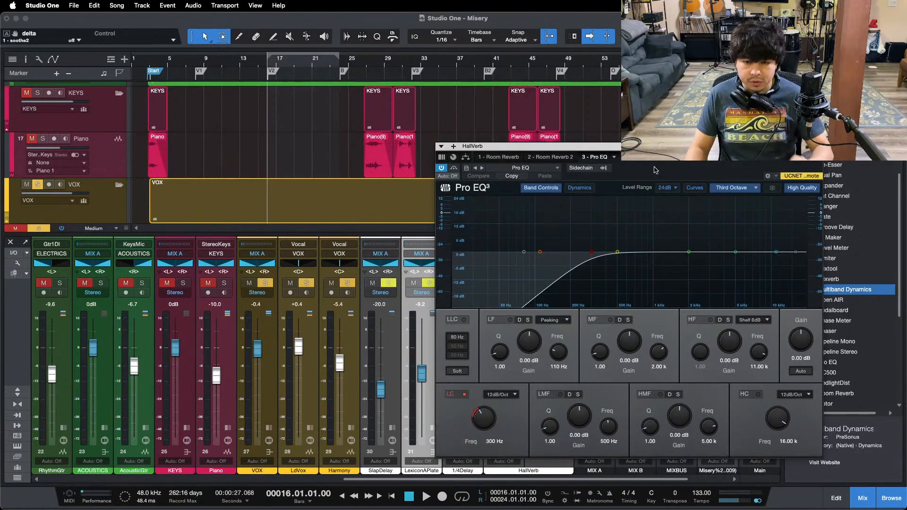
click(466, 157)
click(619, 215)
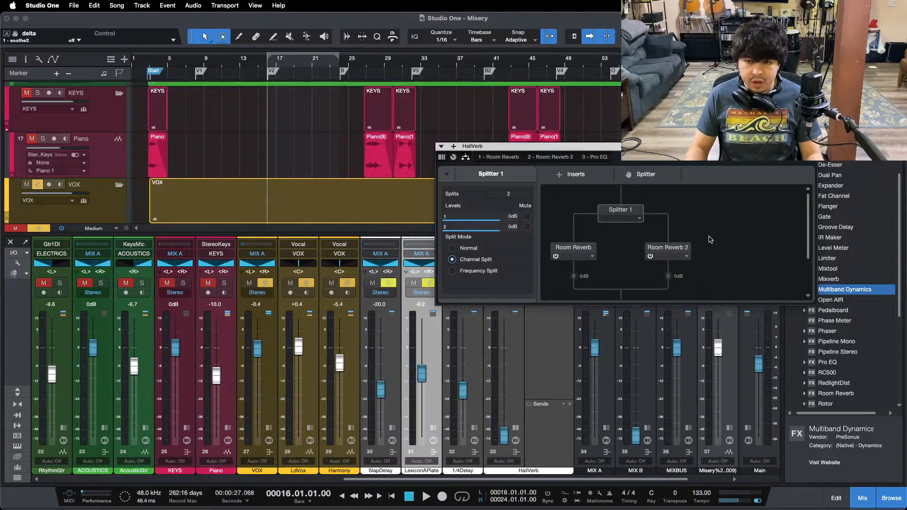
Review the Room Reverb 2 and Pro EQ settings on the HallVerb channel, and close the plug-in window
scroll(713, 240, down, 3)
scroll(715, 242, up, 3)
double_click(669, 251)
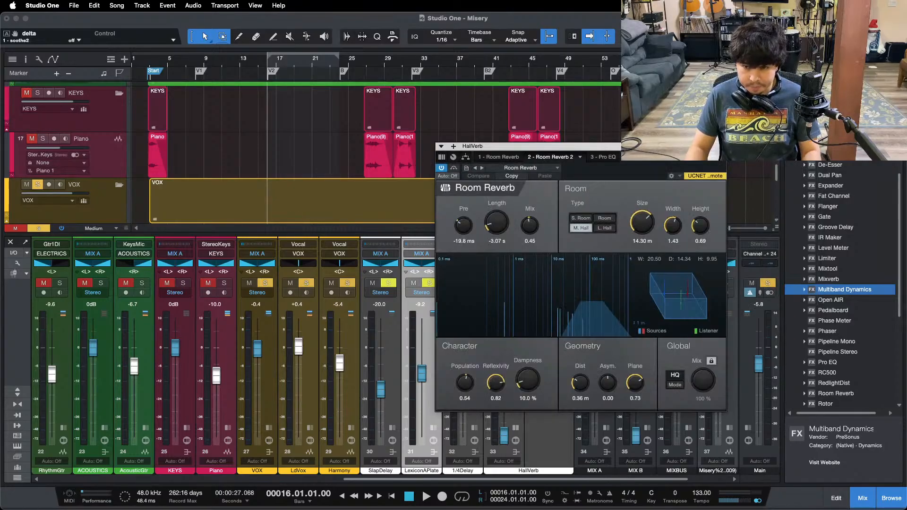
click(721, 146)
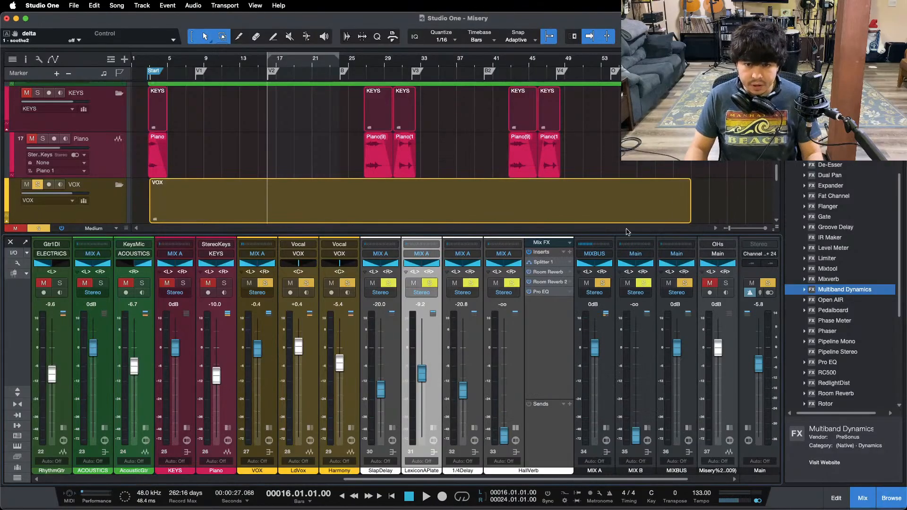
double_click(548, 295)
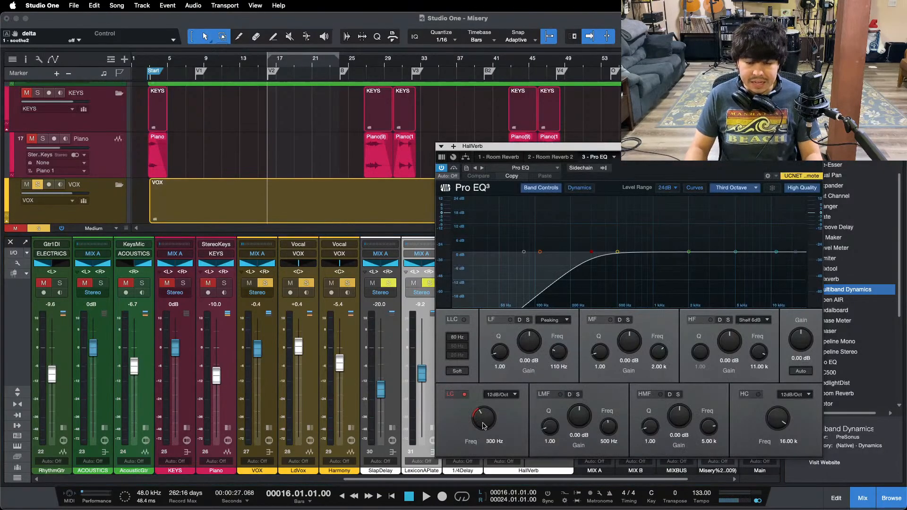
click(817, 147)
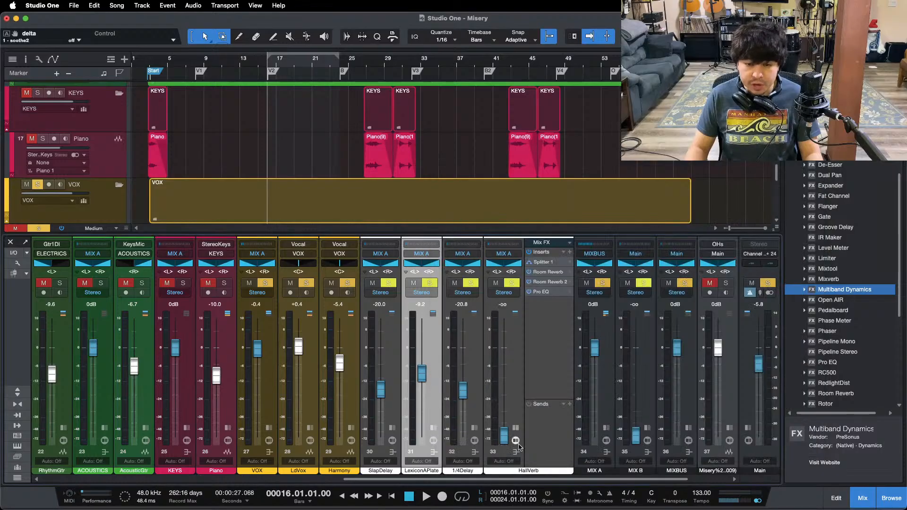
Collapse the HallVerb channel and swap its left and right panning to reverse the stereo image
click(515, 428)
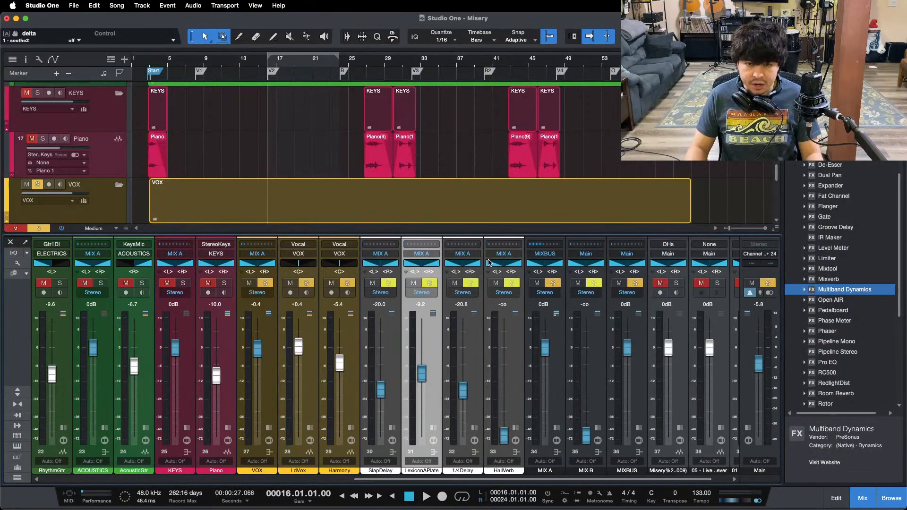
mouse_move(490, 263)
mouse_down()
mouse_move(525, 267)
mouse_move(488, 267)
mouse_up()
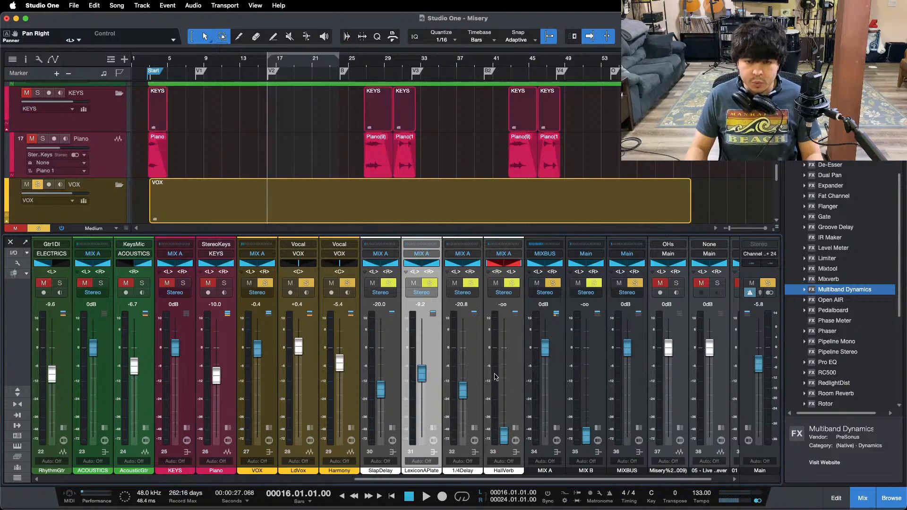
click(511, 367)
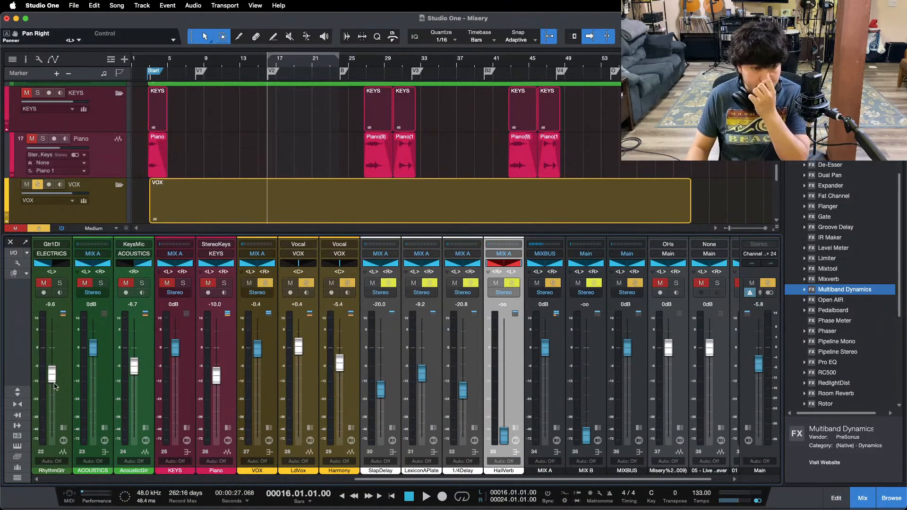
Set the Piano channel's HallVerb send to 0 dB, copy the send to RhythmGtr and AcousticGtr, and save the song
click(17, 393)
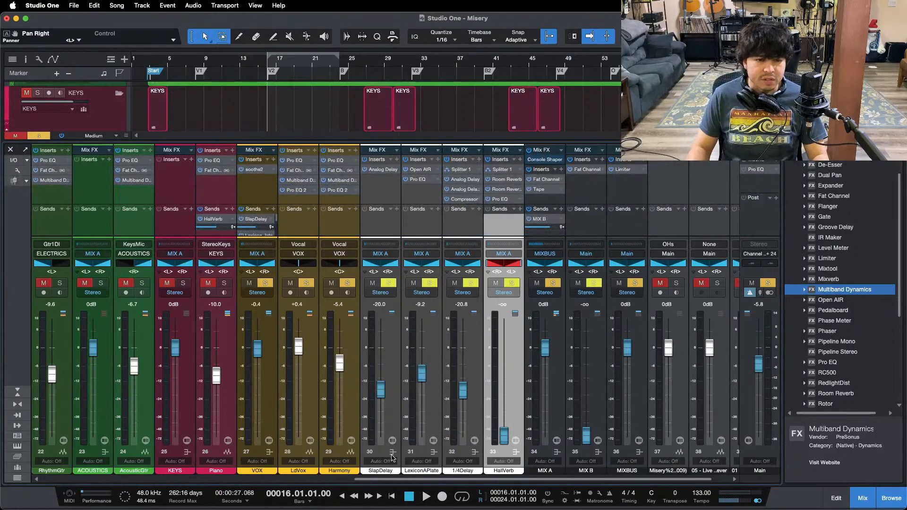
drag(424, 479, 334, 471)
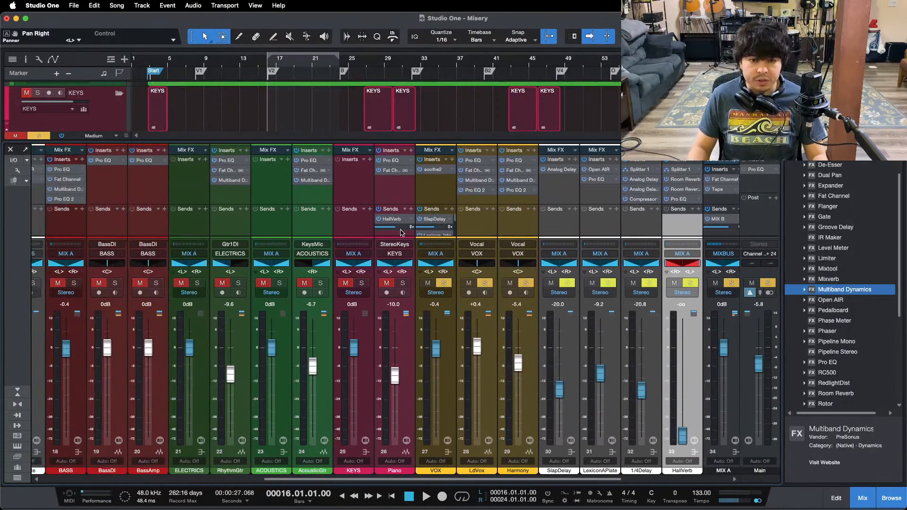
mouse_move(403, 229)
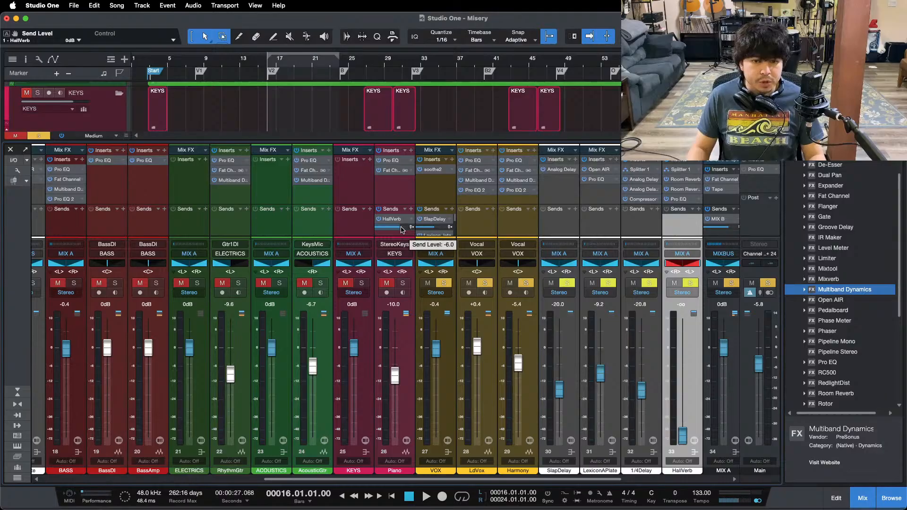
drag(392, 219, 231, 229)
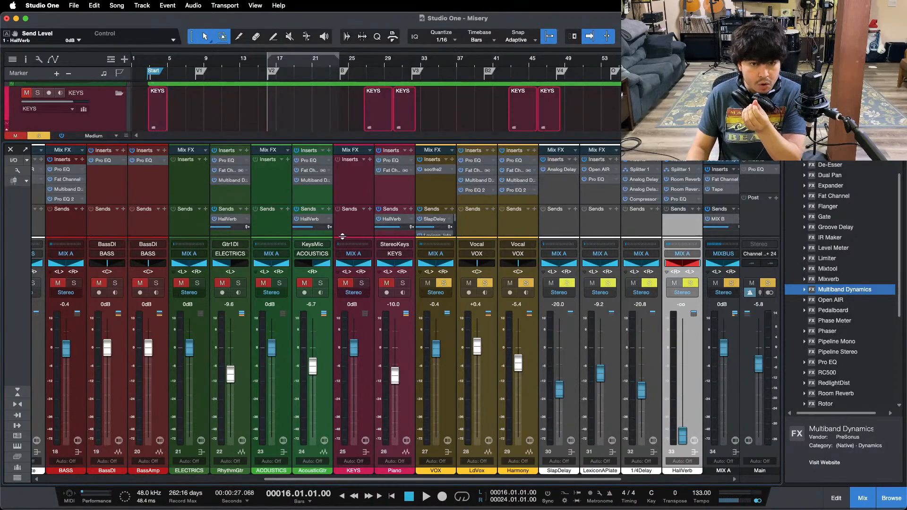
key(super+s)
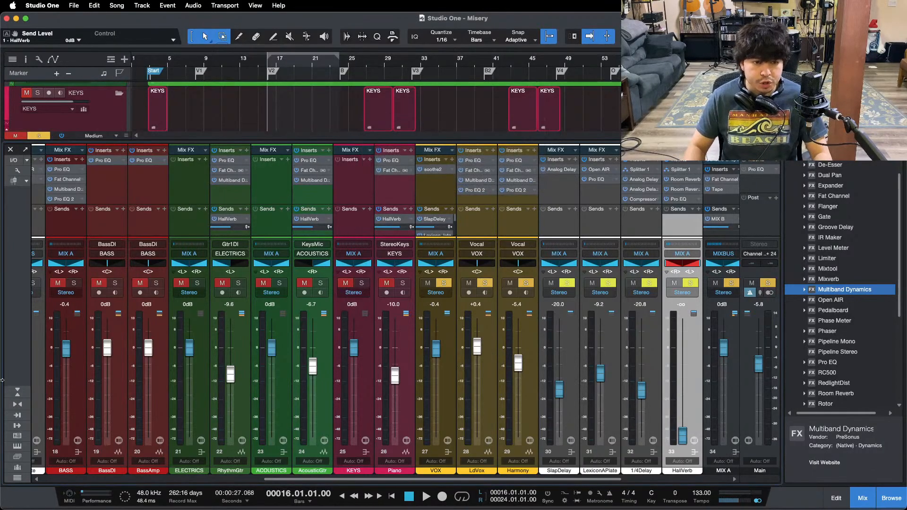
click(15, 395)
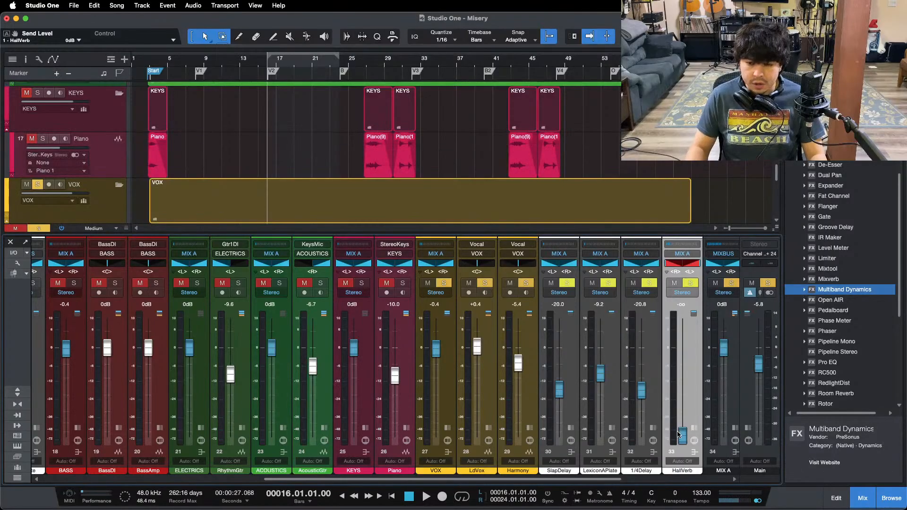
Raise the HallVerb channel's fader to -35.3 dB and select the RhythmGtr channel
drag(680, 434, 682, 419)
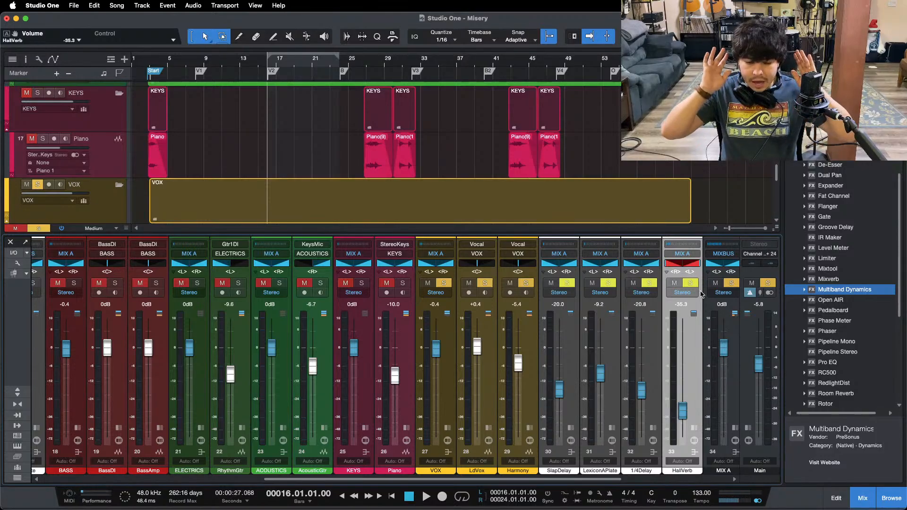
click(239, 352)
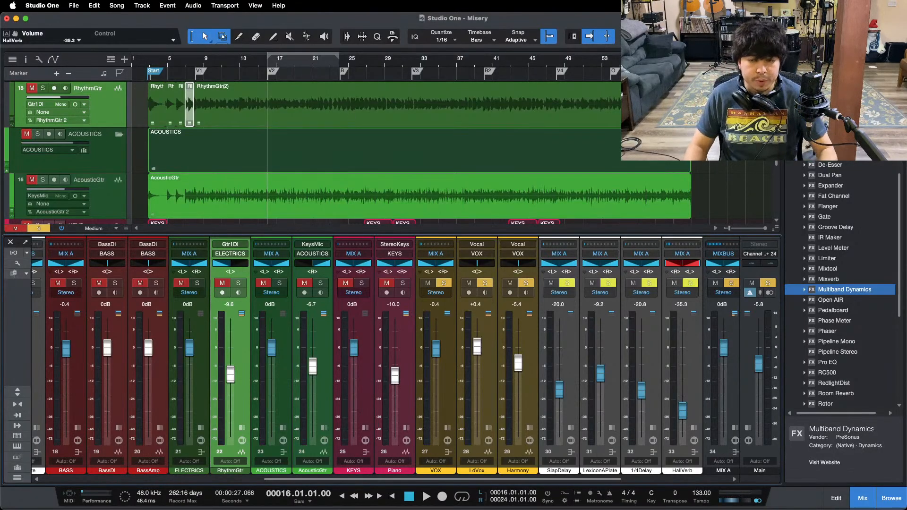
click(804, 134)
click(737, 137)
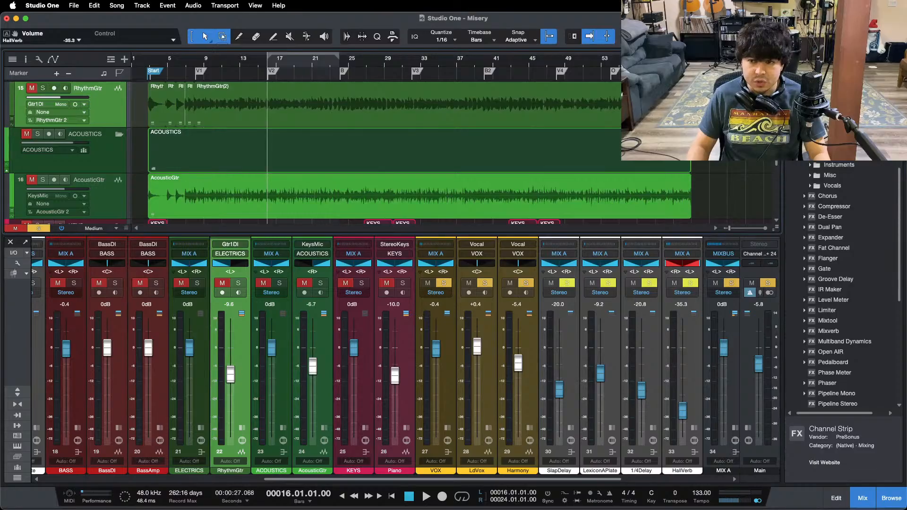
scroll(845, 283, down, 3)
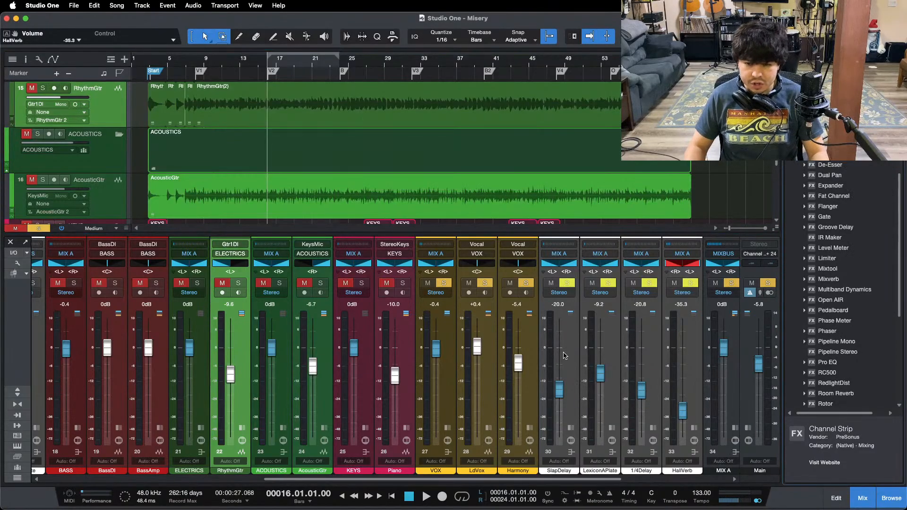
Clear all mutes and solos in the mix, and mute the VOX bus with its vocal channels
key(shift+m)
key(shift+s)
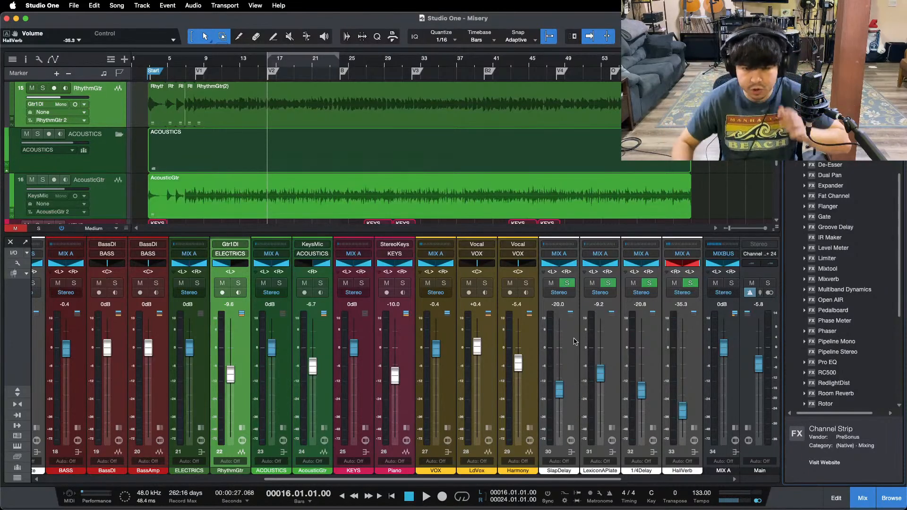
click(427, 283)
mouse_move(514, 491)
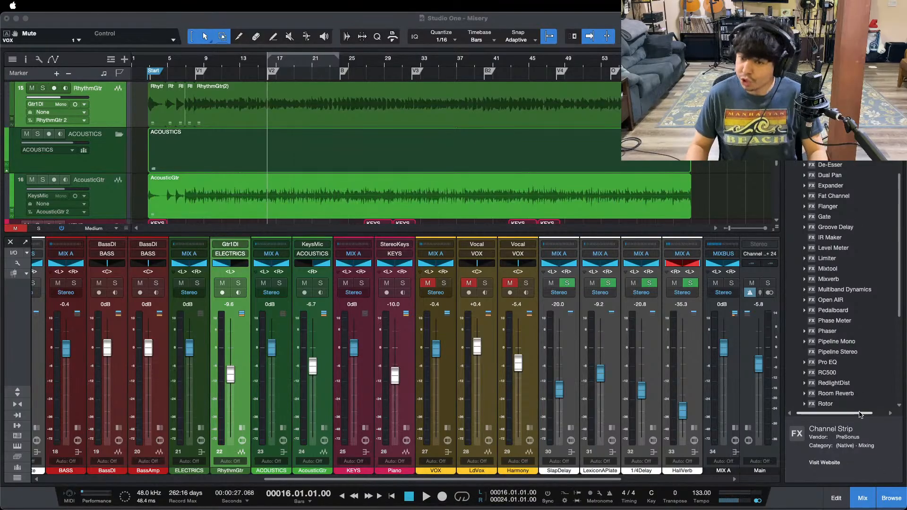
click(885, 473)
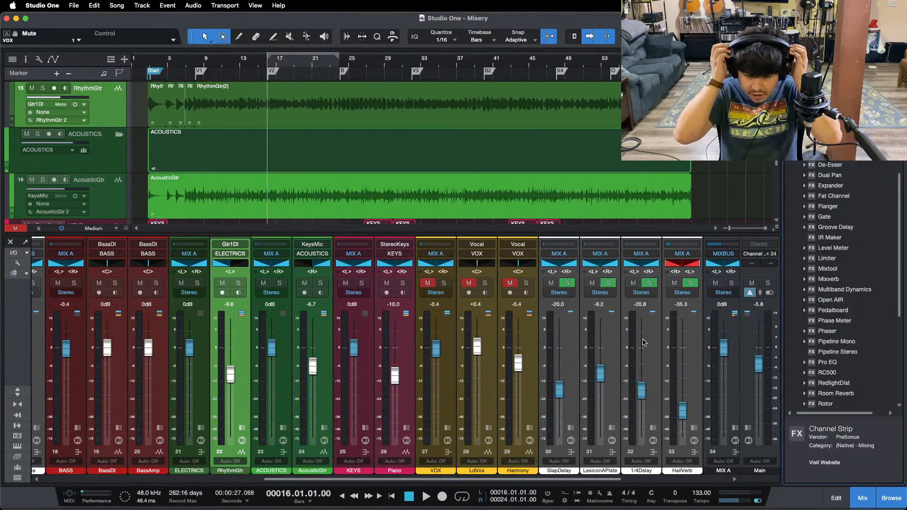
Play the mix from bar 16 and balance the HallVerb fader by resetting it to 0 dB and lowering it to -7.9 dB
key(space)
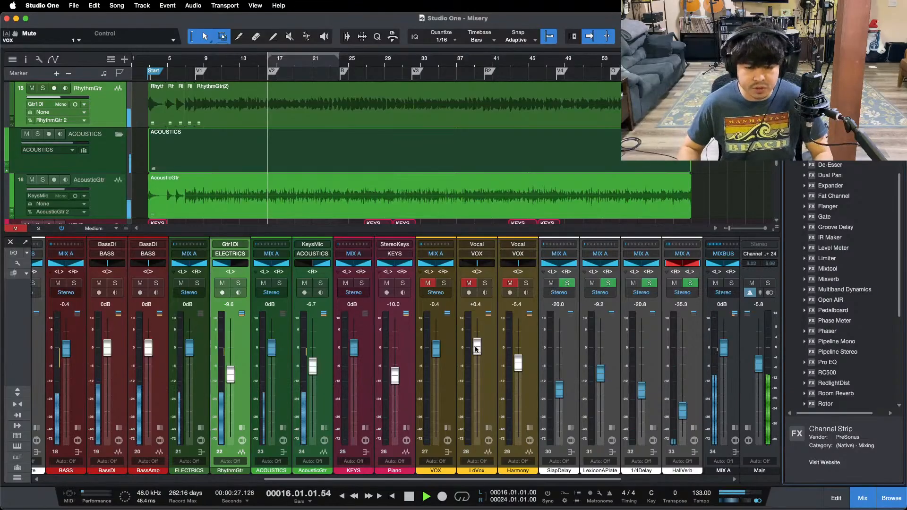
alt+click(682, 416)
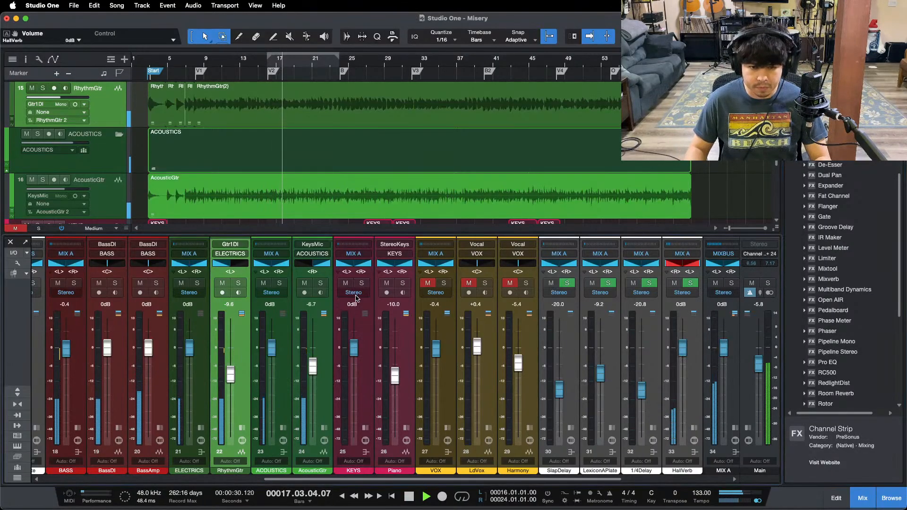
scroll(461, 182, down, 3)
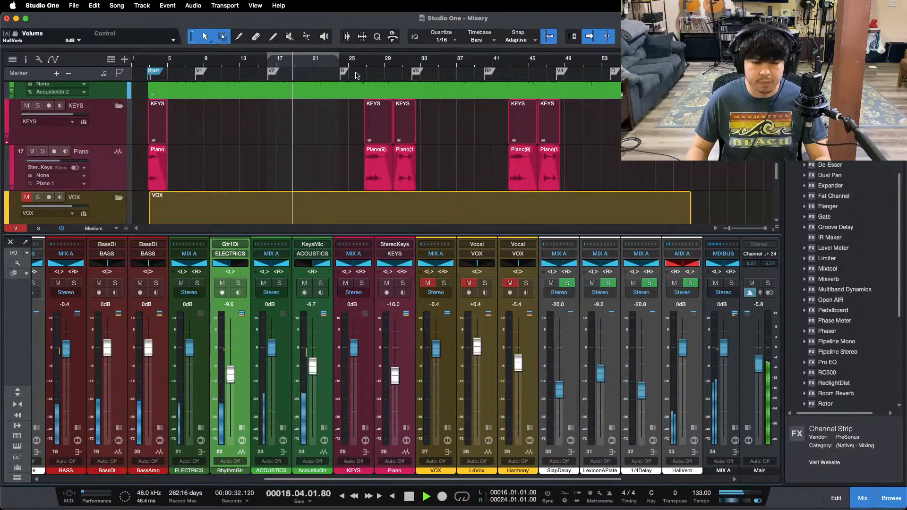
drag(682, 348, 682, 350)
scroll(682, 349, down, 3)
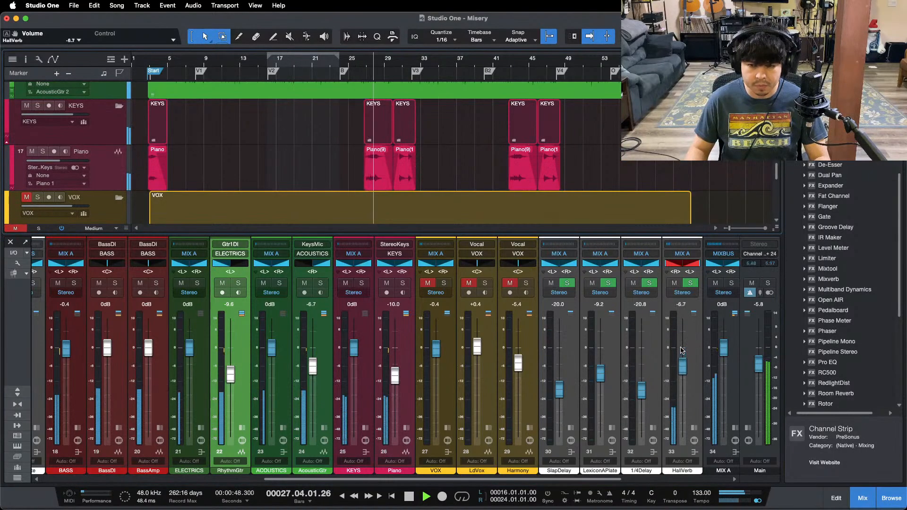
scroll(682, 349, down, 1)
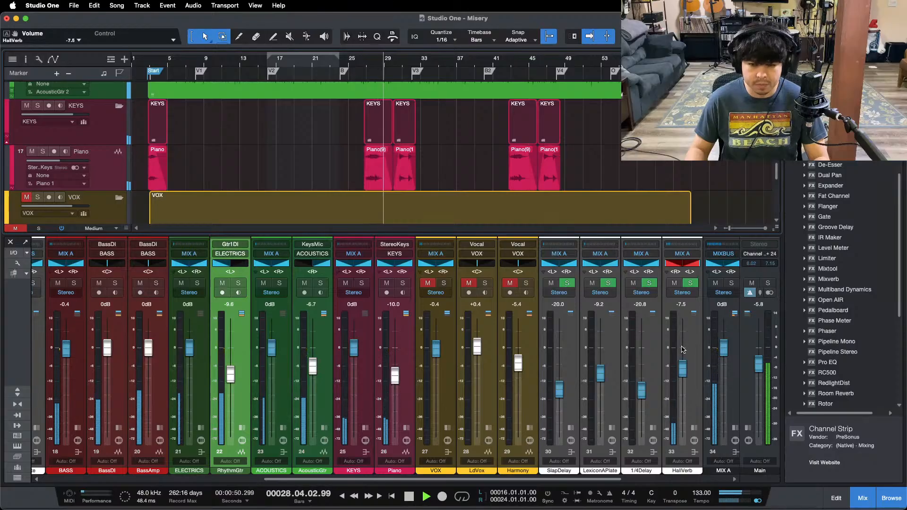
scroll(682, 349, down, 1)
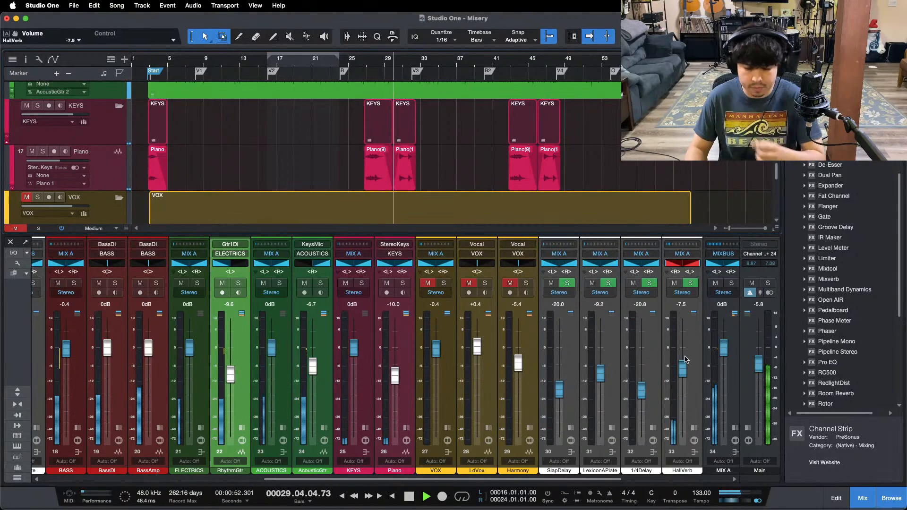
Audition the HallVerb channel in solo from about bar 26 in the piano section, and clear the solo
click(690, 283)
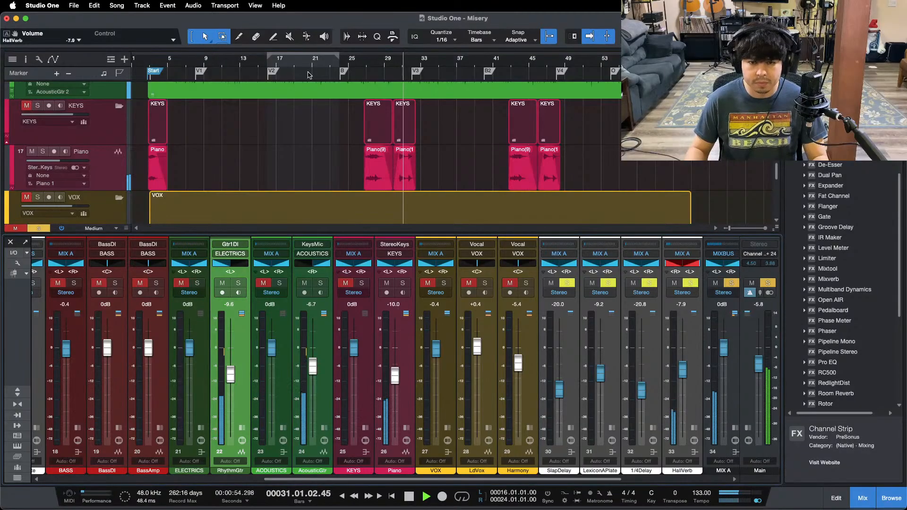
drag(368, 66, 360, 84)
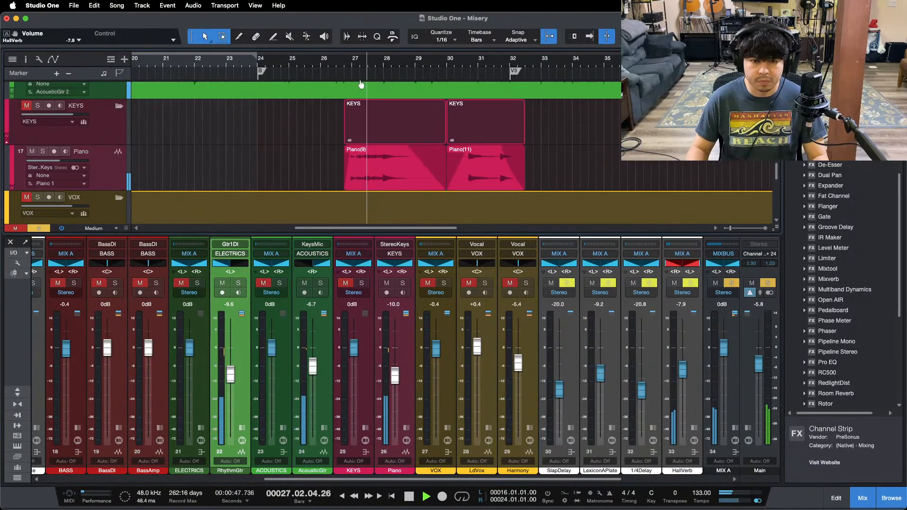
drag(399, 480, 404, 480)
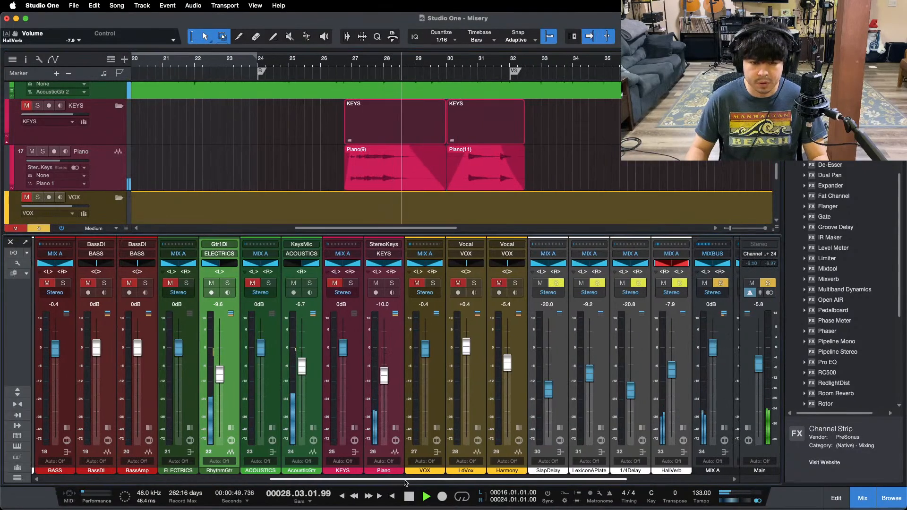
click(680, 283)
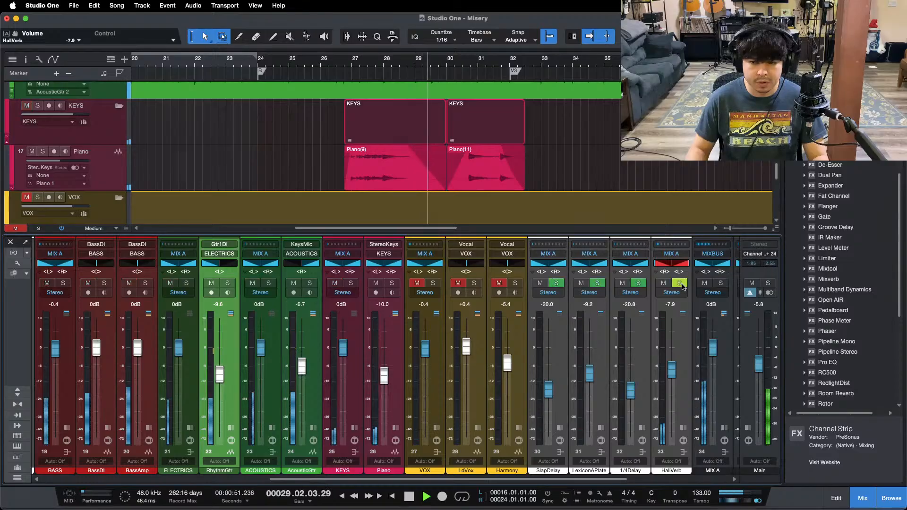
Audition the AcousticGtr channel in solo with the hall reverb from about bar 26, and stop playback, clear the solo and save
click(309, 283)
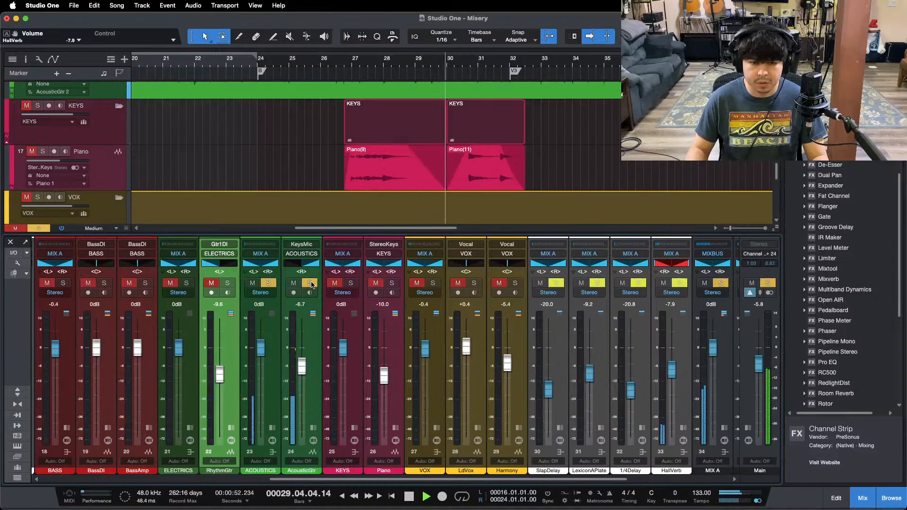
click(335, 60)
click(683, 428)
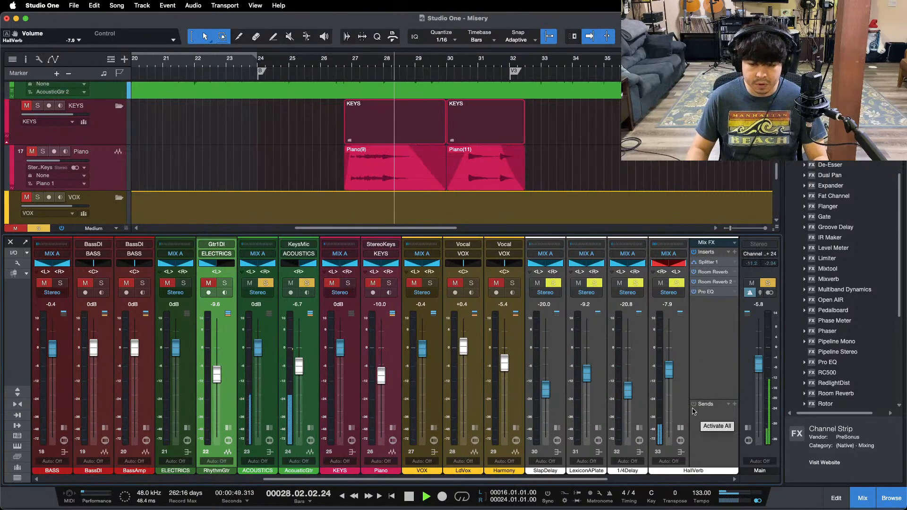
key(space)
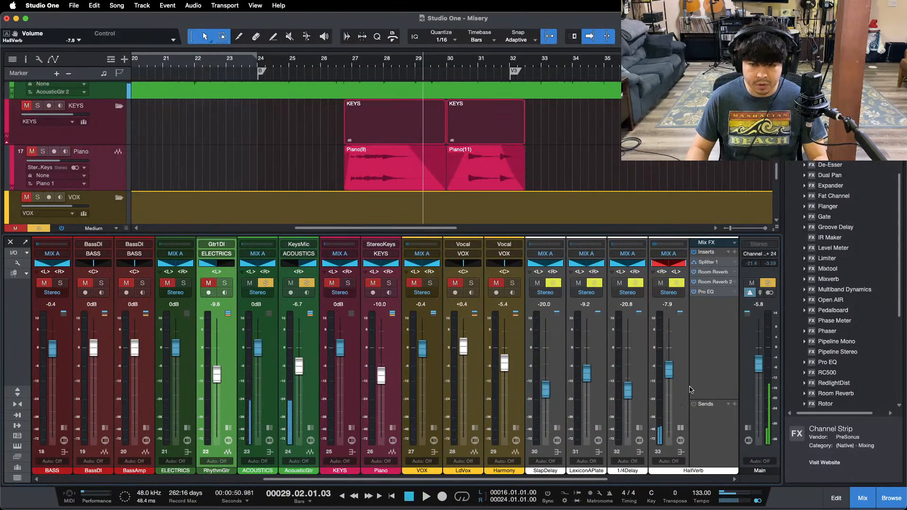
key(super+shift+s)
key(super+s)
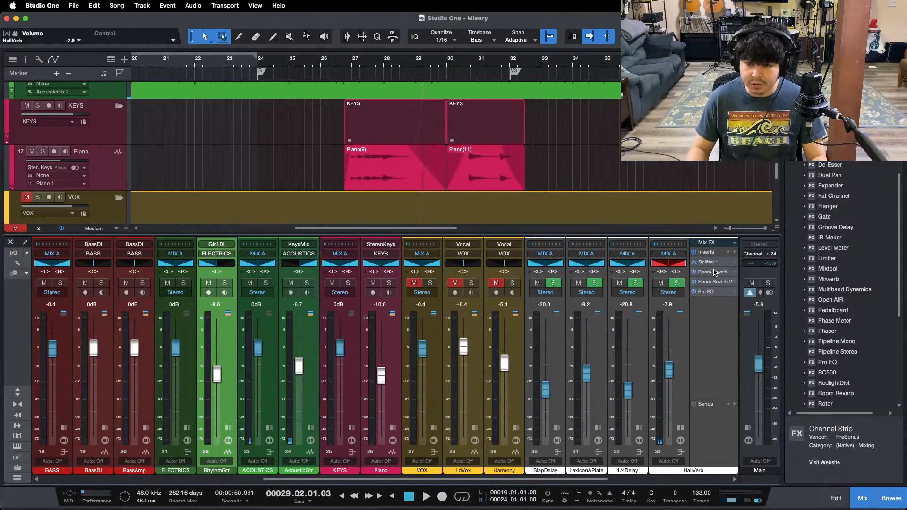
Examine the insert routing on HallVerb and the split settings of Splitter 1, and close the effect window
click(713, 272)
click(467, 161)
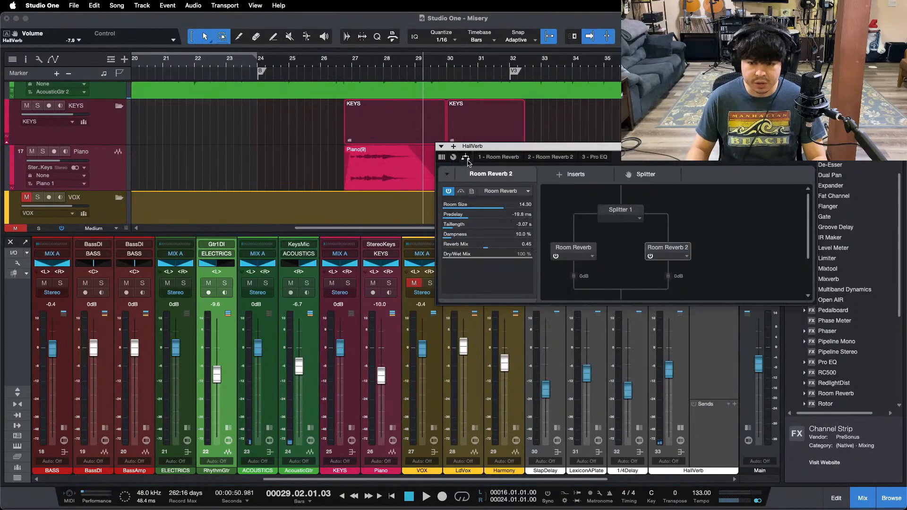
click(614, 213)
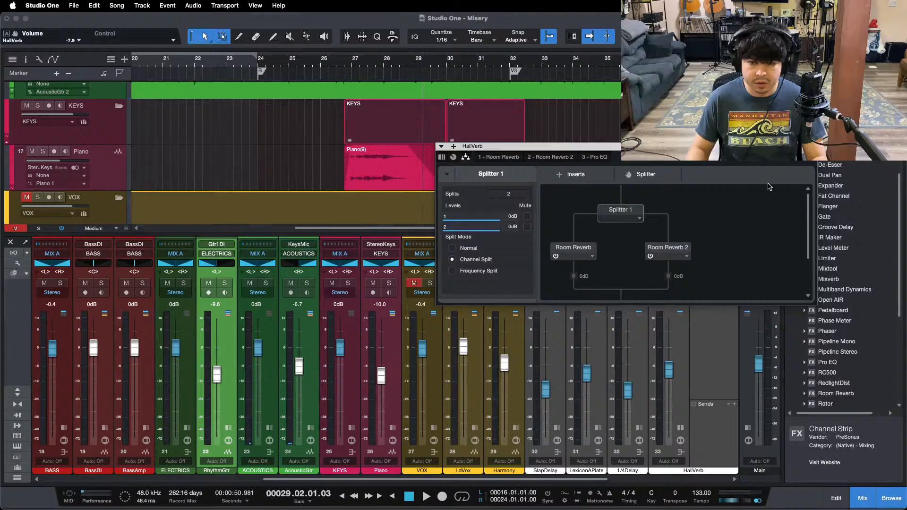
click(811, 146)
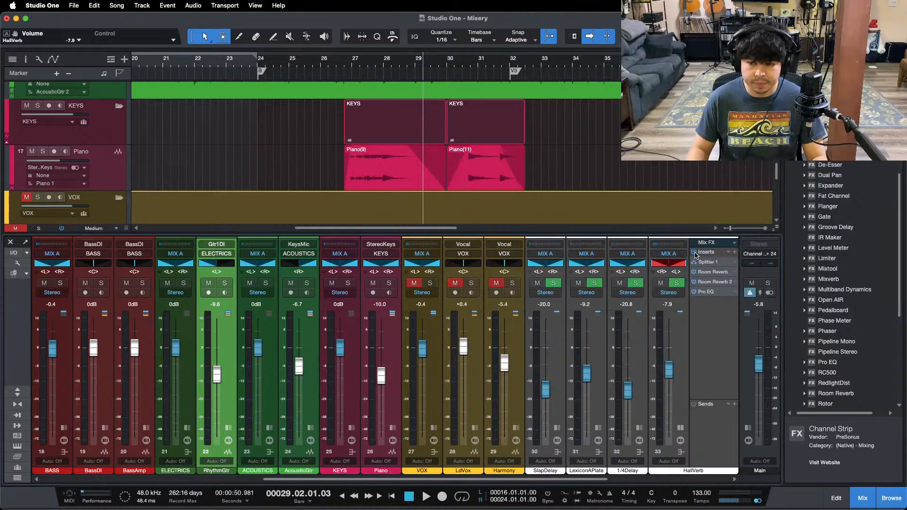
Audition AcousticGtr in solo from about bar 26, and solo HallVerb exclusively, replaying it from about bars 26 and 17
click(343, 59)
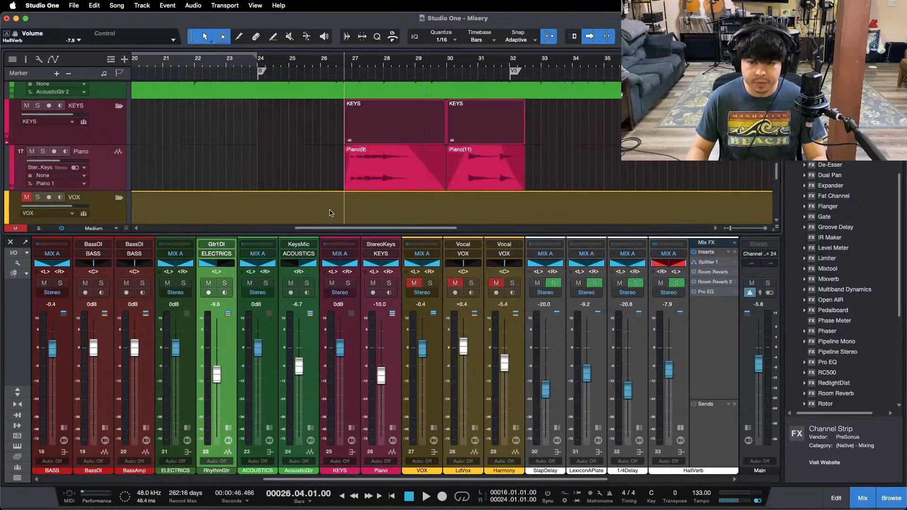
click(306, 283)
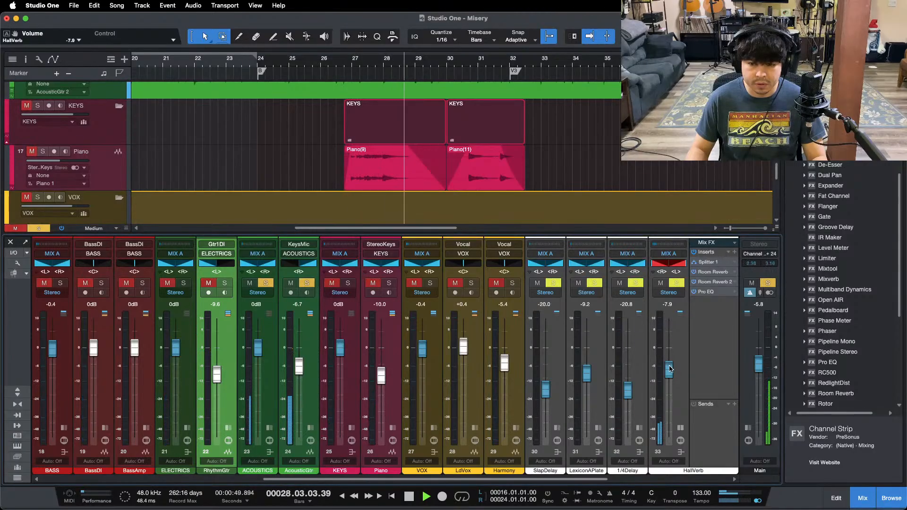
alt+click(677, 282)
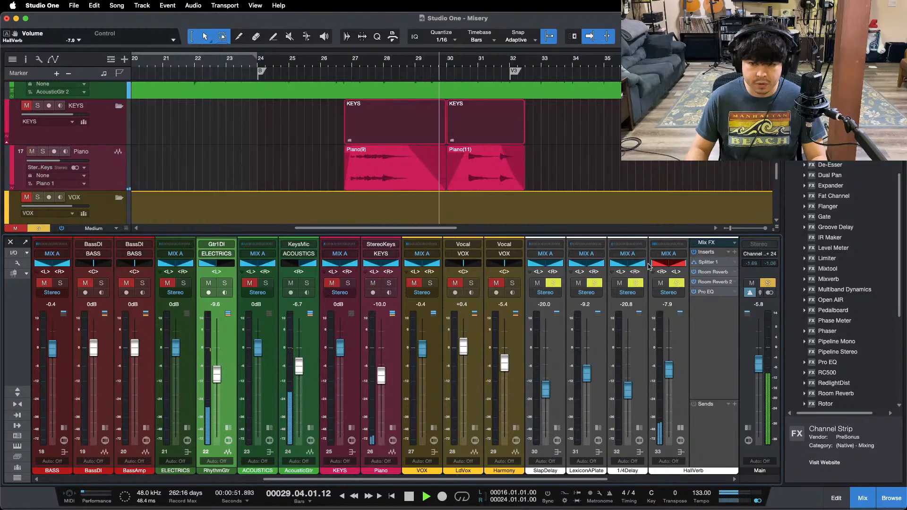
click(344, 66)
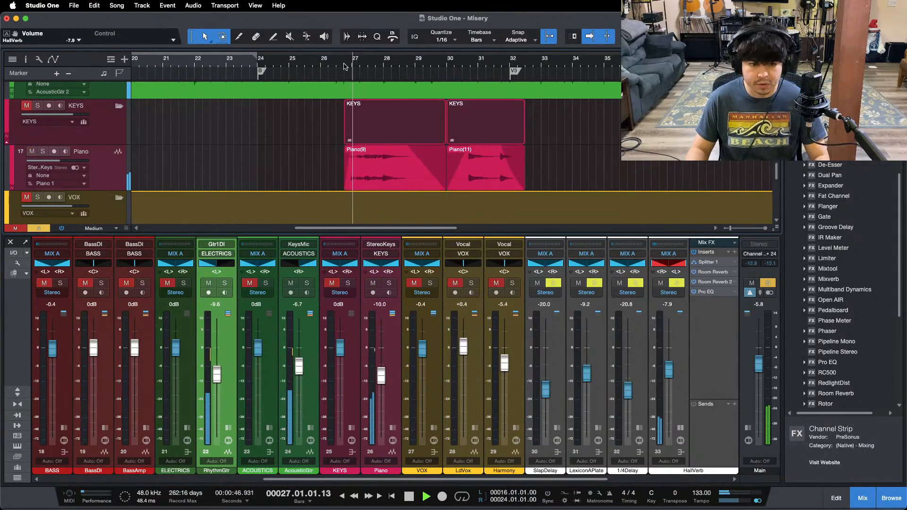
scroll(344, 66, down, 5)
key(f)
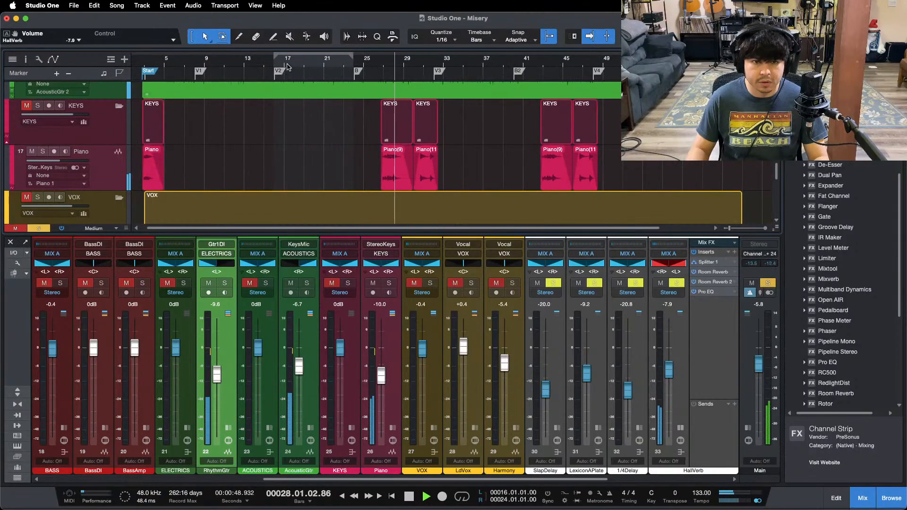
click(296, 67)
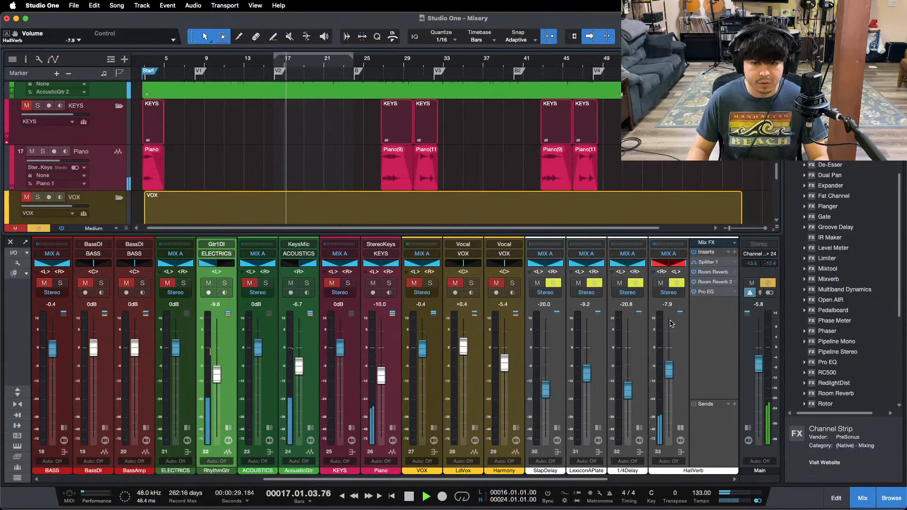
Stop playback and examine HallVerb's first Room Reverb and how it is routed from Splitter 1
click(707, 275)
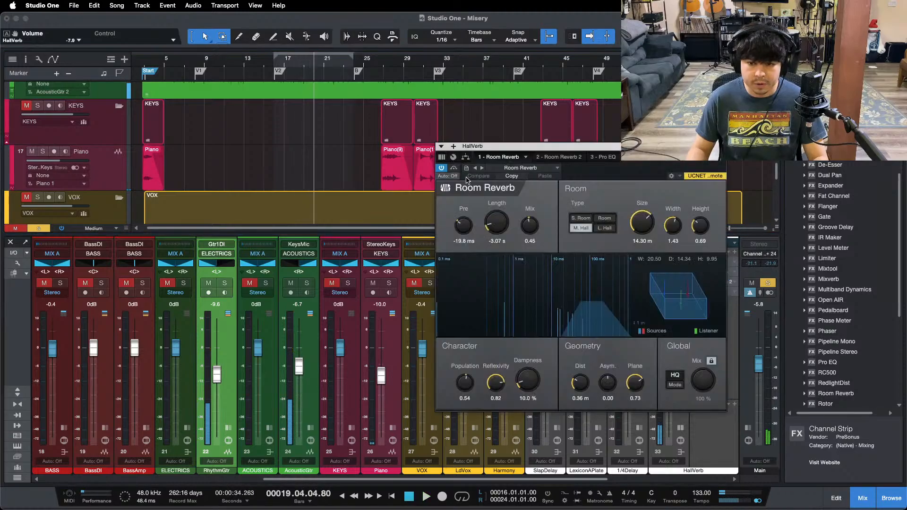
click(466, 157)
click(568, 249)
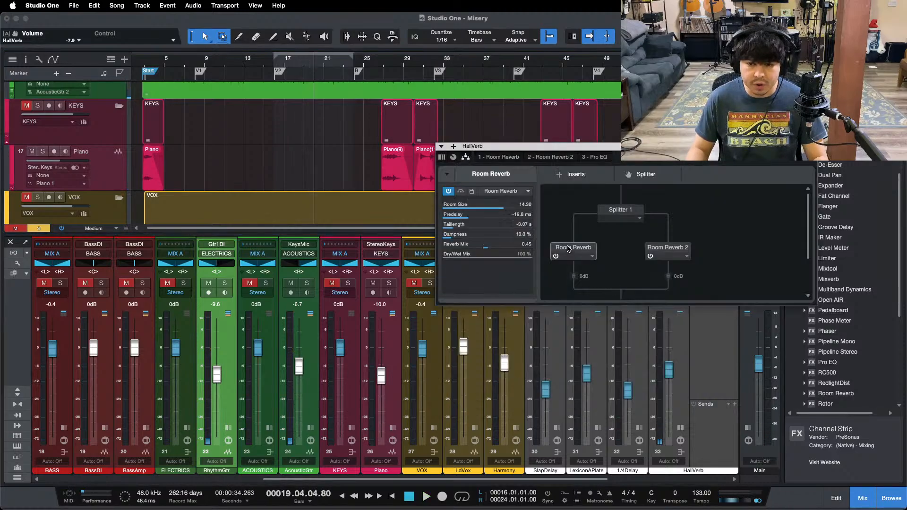
click(620, 209)
scroll(713, 233, down, 3)
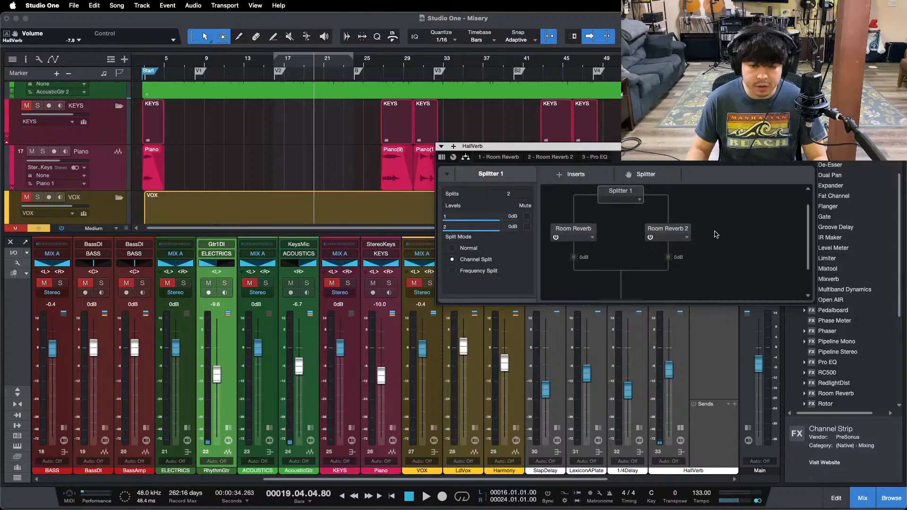
scroll(621, 229, up, 3)
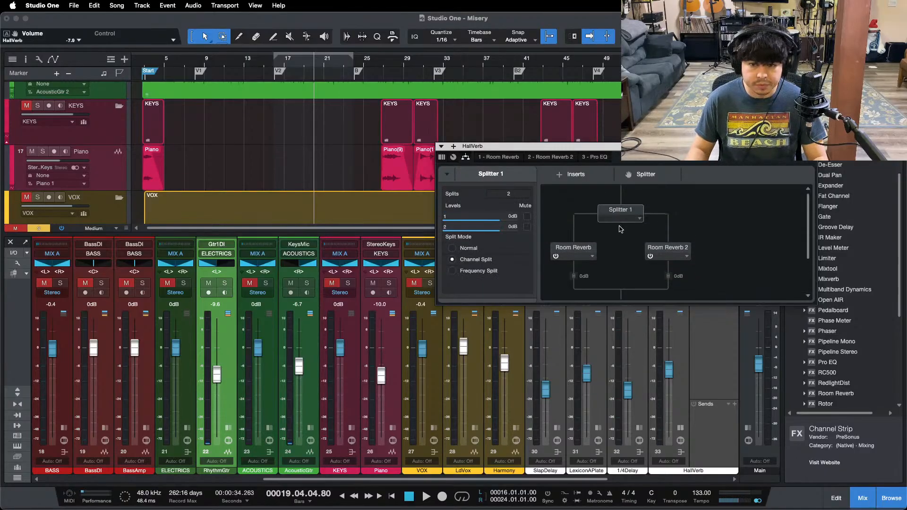
Compare Splitter 1's Normal, Channel Split and Frequency Split modes during playback, return to Channel Split and close the effect window
key(space)
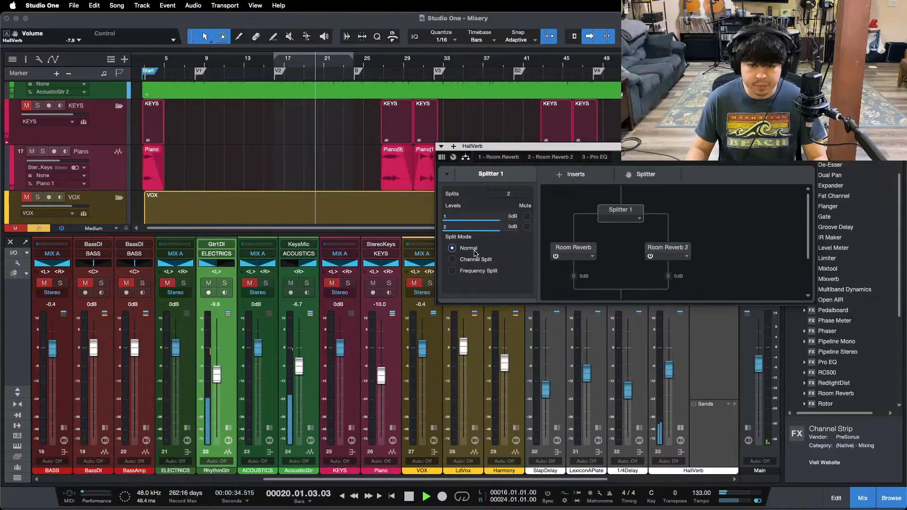
click(474, 260)
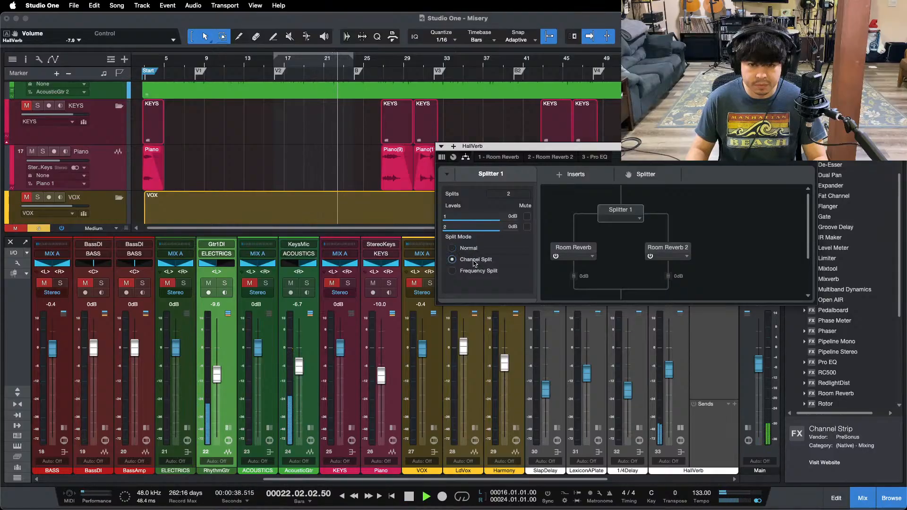
click(471, 272)
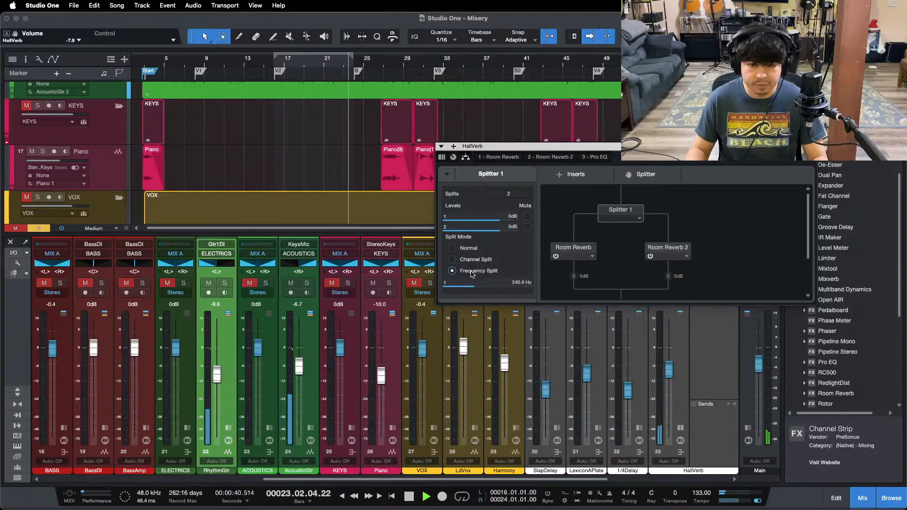
click(473, 261)
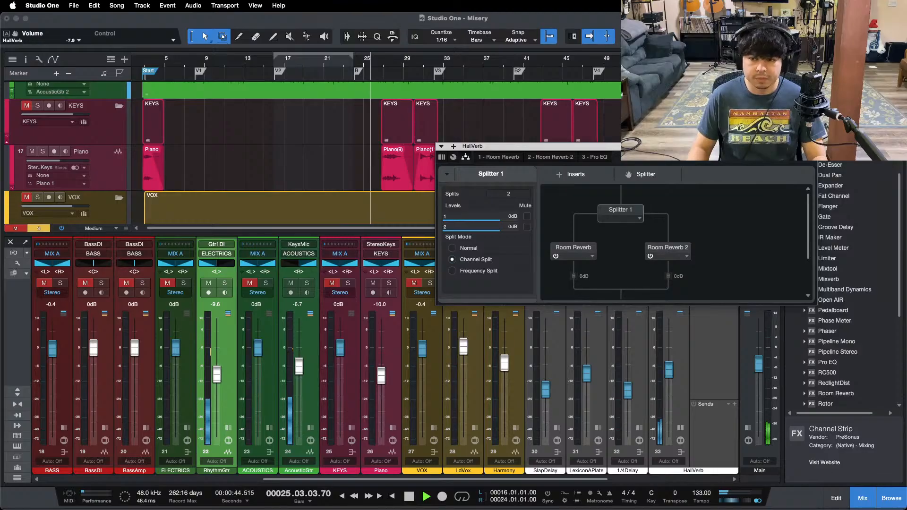
click(810, 146)
Reset the HallVerb panner from swapped sides to its default left-right spread, and replay from about bar 18
mouse_move(651, 268)
mouse_down()
mouse_move(670, 268)
mouse_move(652, 267)
mouse_up()
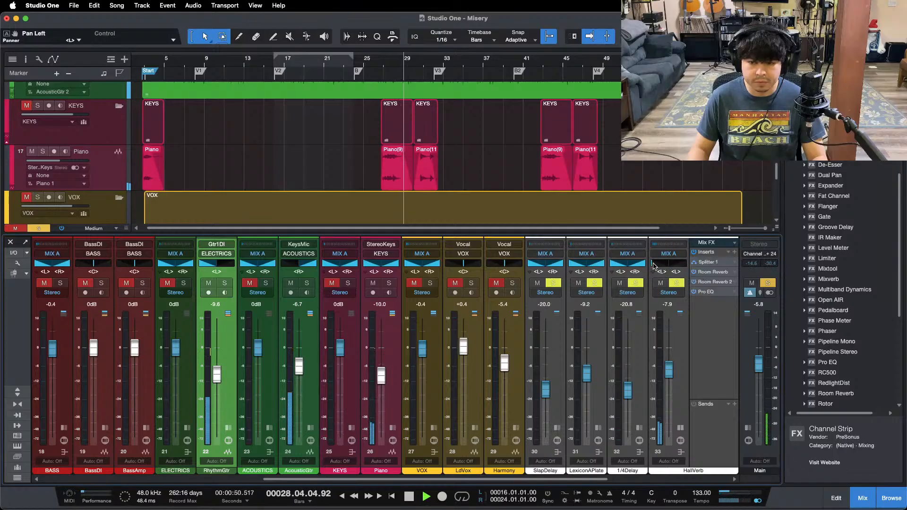
super+click(667, 265)
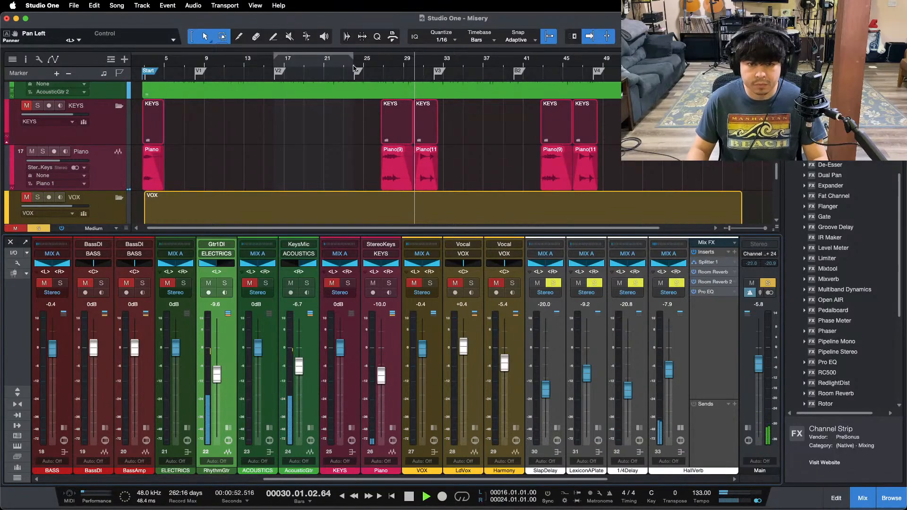
click(304, 61)
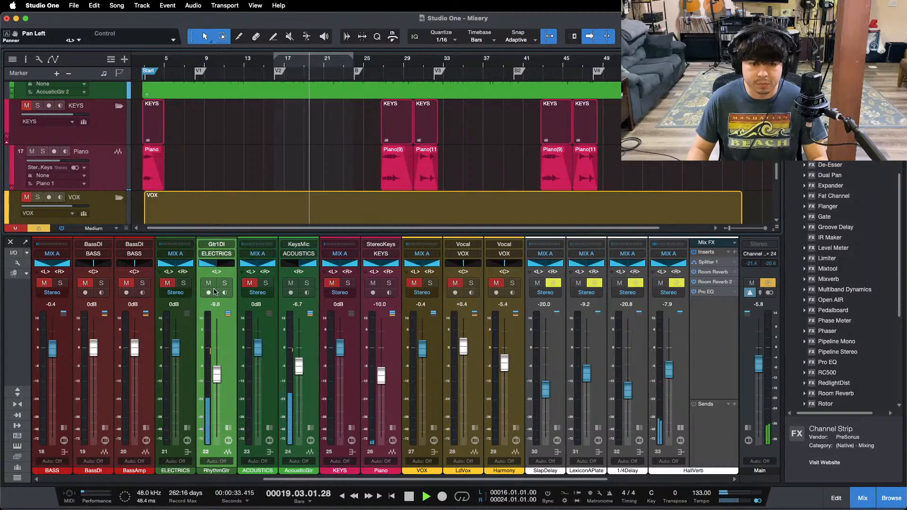
Expand the RhythmGtr channel, enlarge its sends area and deactivate its HallVerb send
click(229, 427)
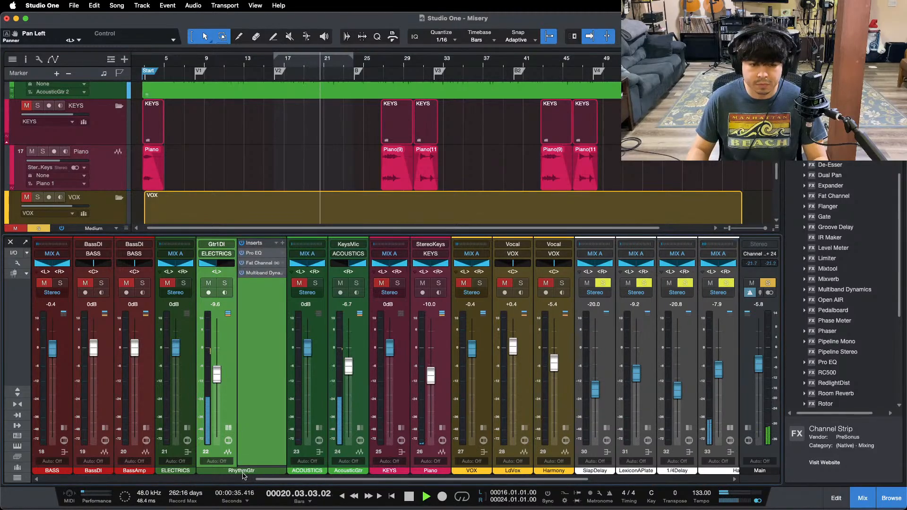
drag(245, 462, 246, 396)
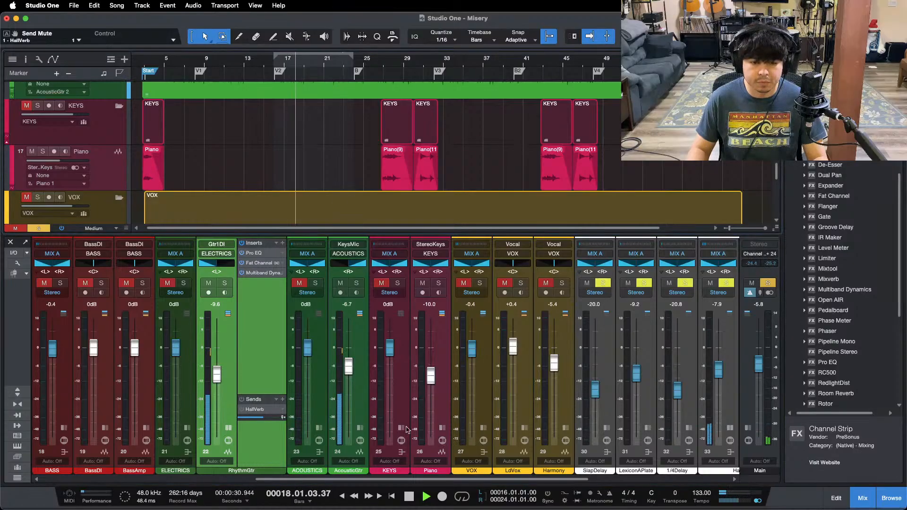
drag(329, 479, 353, 481)
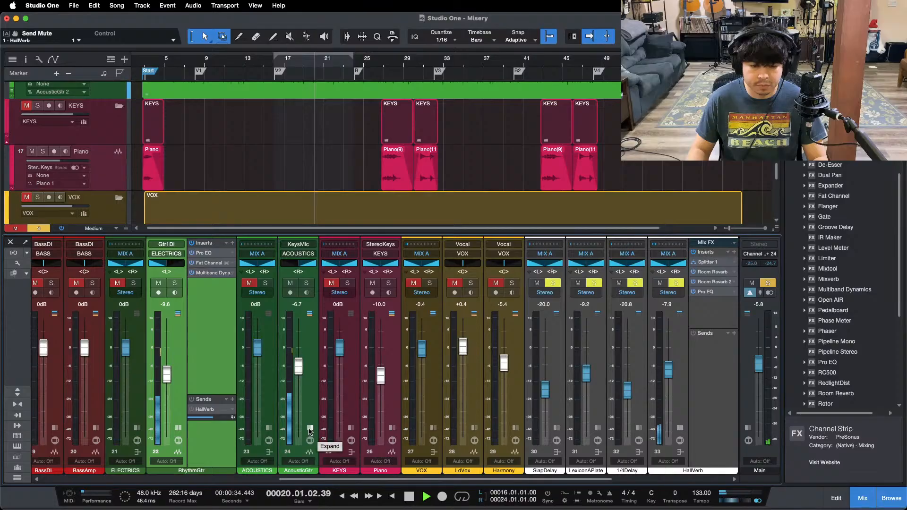
Expand AcousticGtr, audition its HallVerb send with Lock Pan to Channel off, and restore the lock before stopping playback
click(310, 429)
right_click(359, 385)
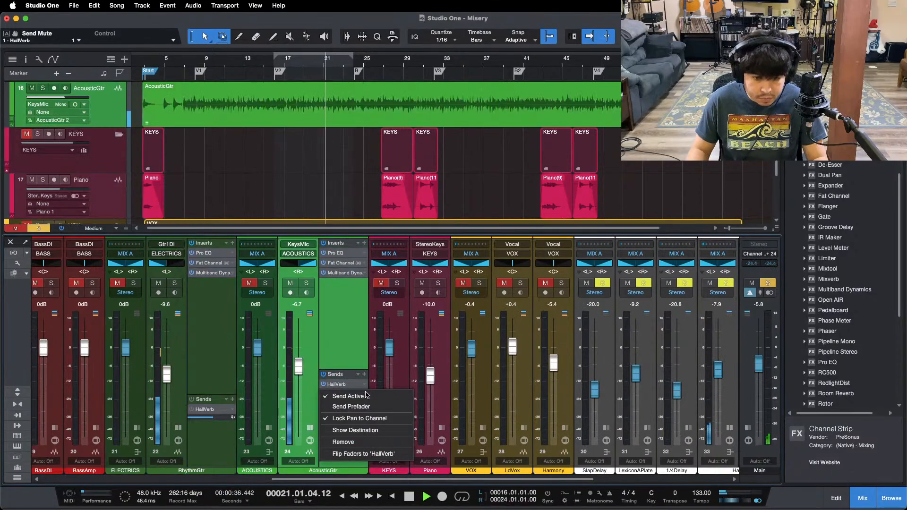
click(358, 419)
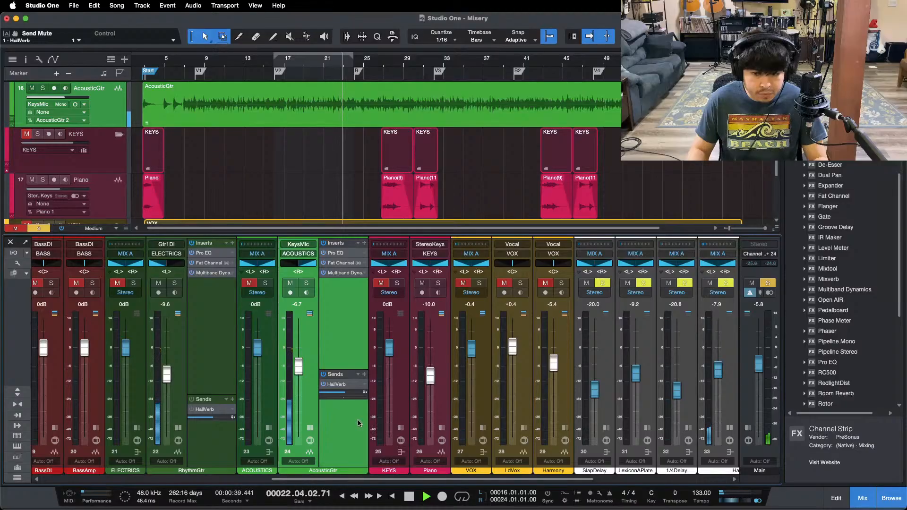
right_click(364, 394)
click(365, 393)
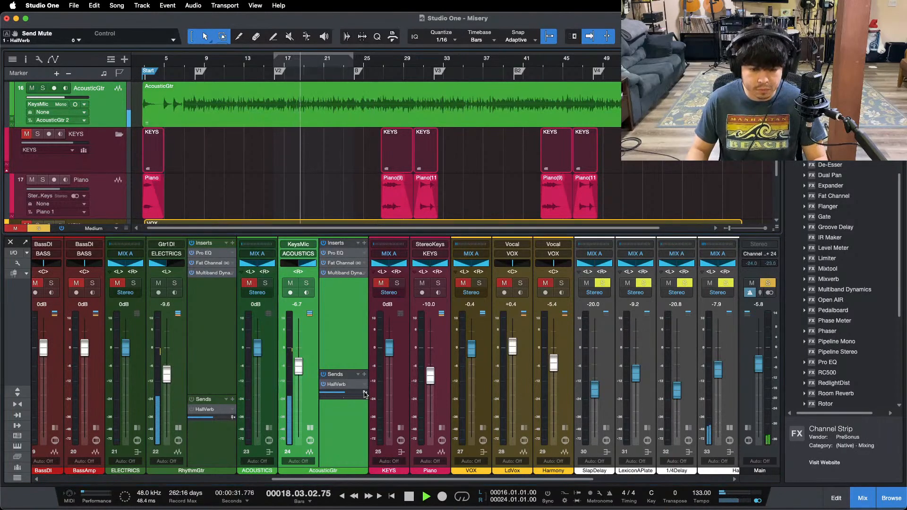
right_click(359, 391)
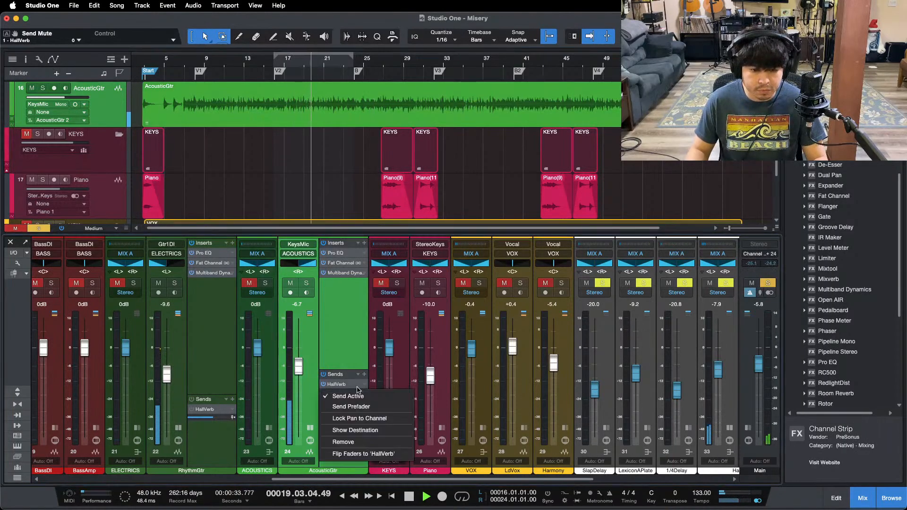
click(357, 419)
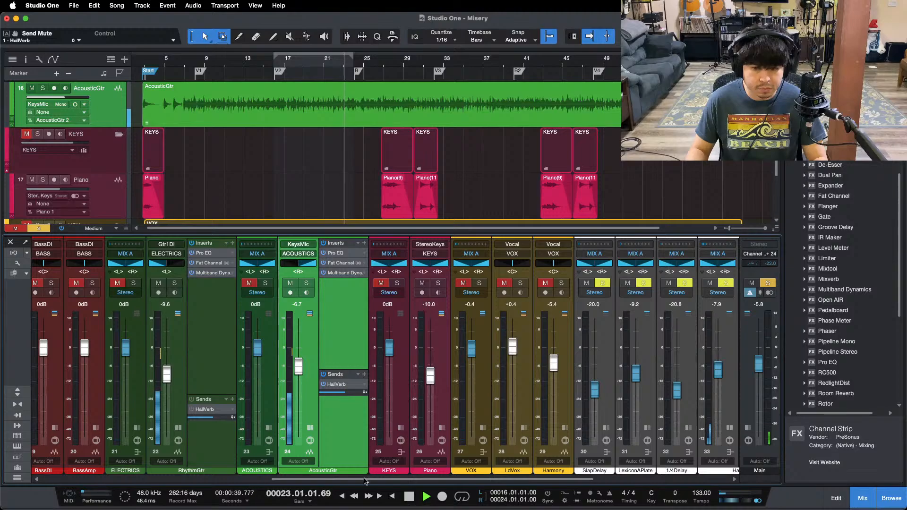
key(space)
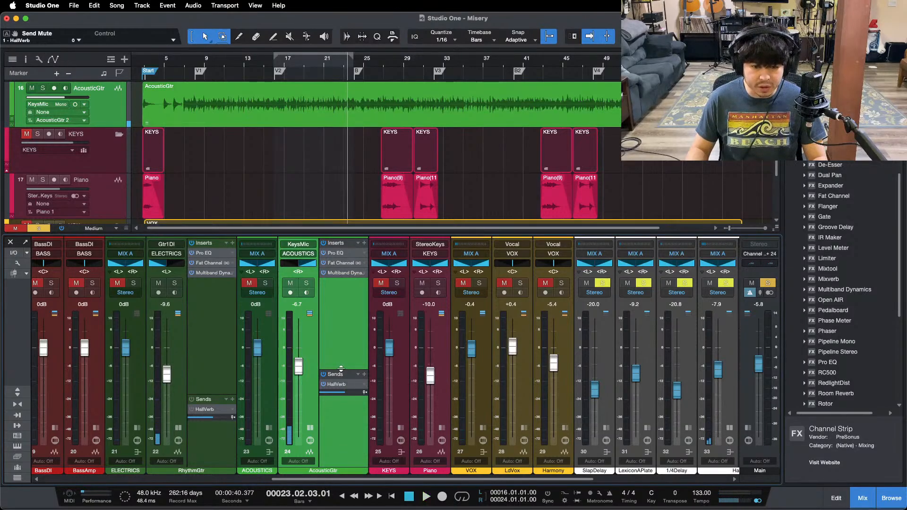
Reactivate RhythmGtr's HallVerb send, and audition it with Lock Pan to Channel turned off and back on
drag(341, 368, 340, 365)
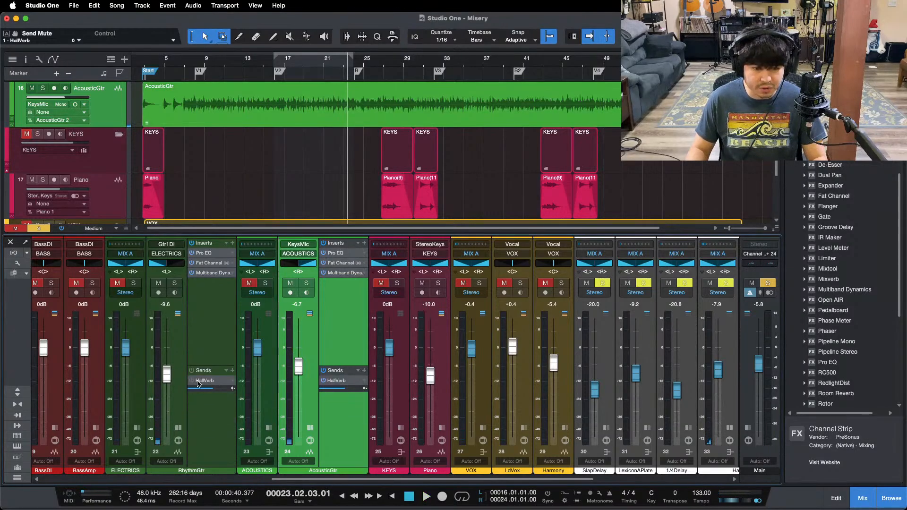
key(space)
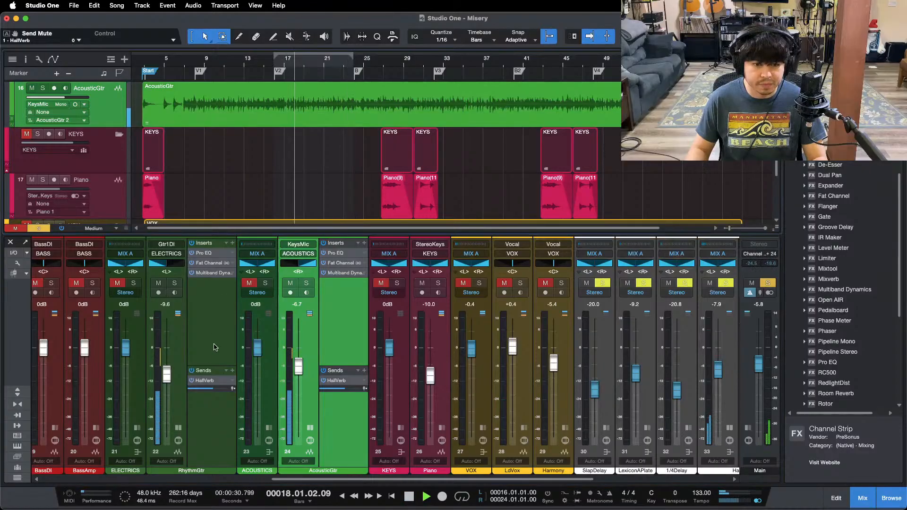
right_click(211, 384)
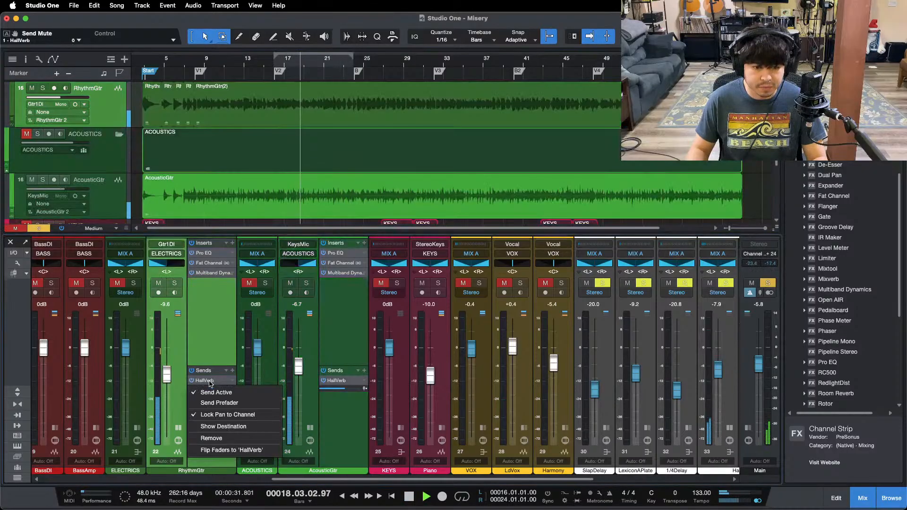
click(210, 415)
right_click(209, 381)
click(216, 415)
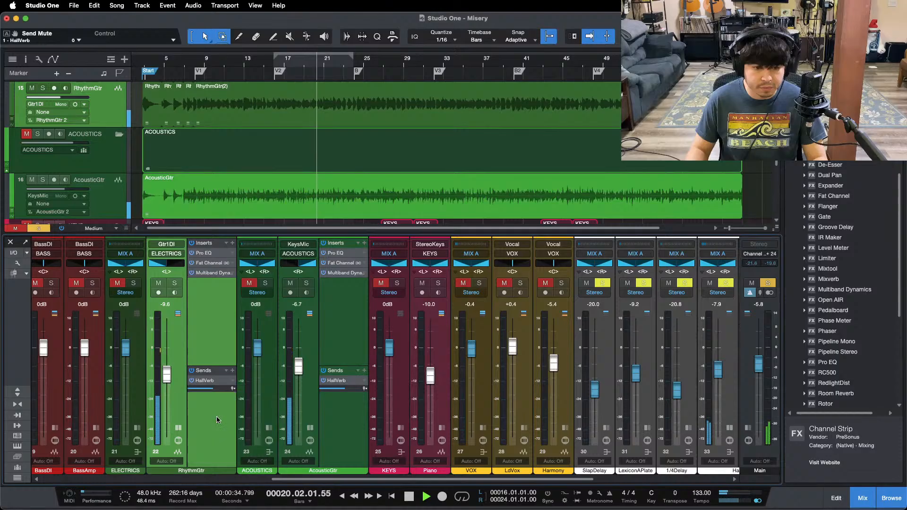
Expand the Piano channel, enlarge its sends area, and audition its HallVerb send with Lock Pan to Channel turned off and back on
click(447, 433)
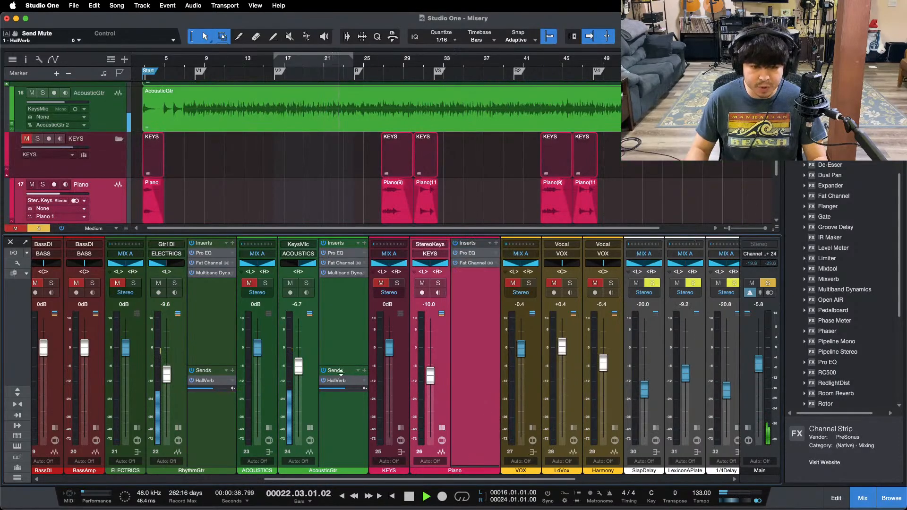
drag(338, 366, 328, 344)
right_click(474, 360)
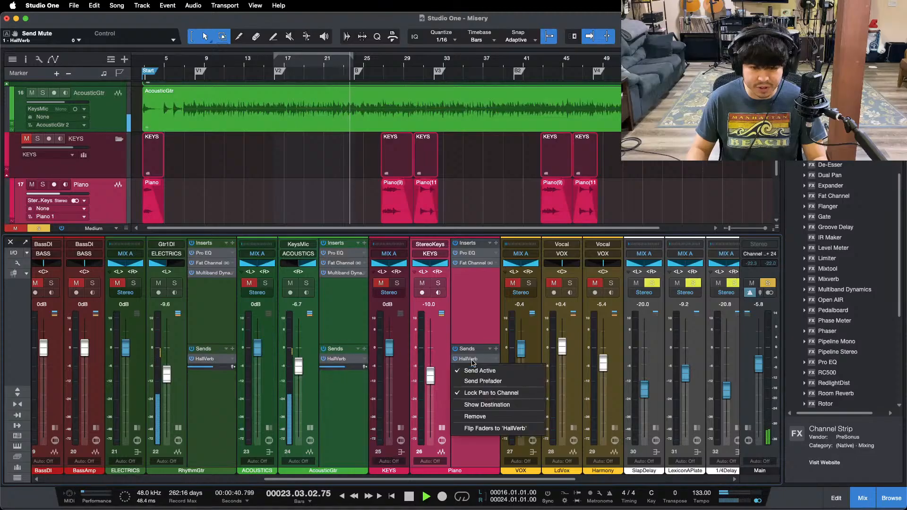
click(491, 393)
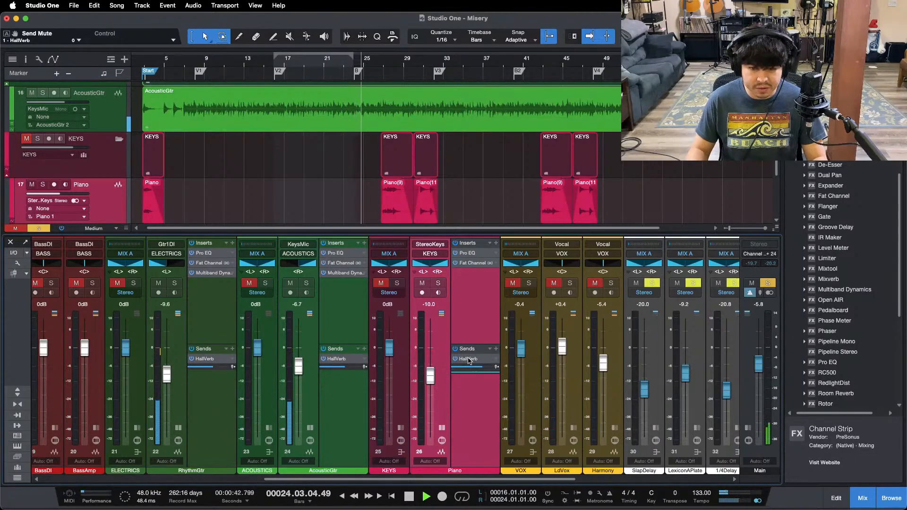
right_click(472, 360)
click(475, 393)
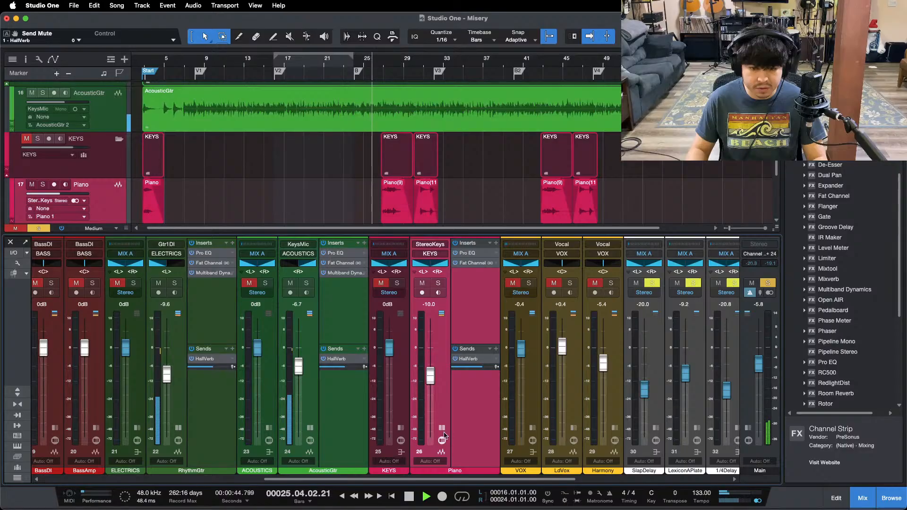
Collapse the Piano, AcousticGtr and RhythmGtr channels, and briefly open the first Room Reverb on HallVerb
click(442, 429)
click(310, 427)
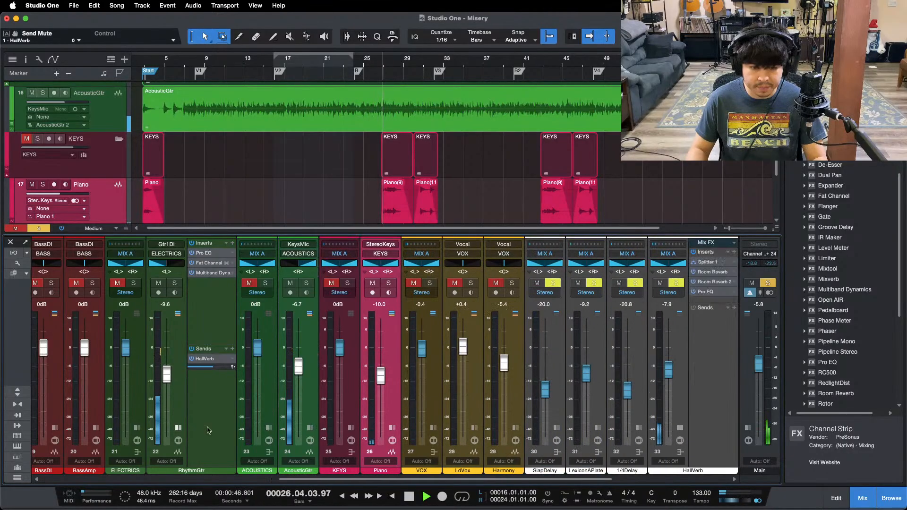
click(178, 428)
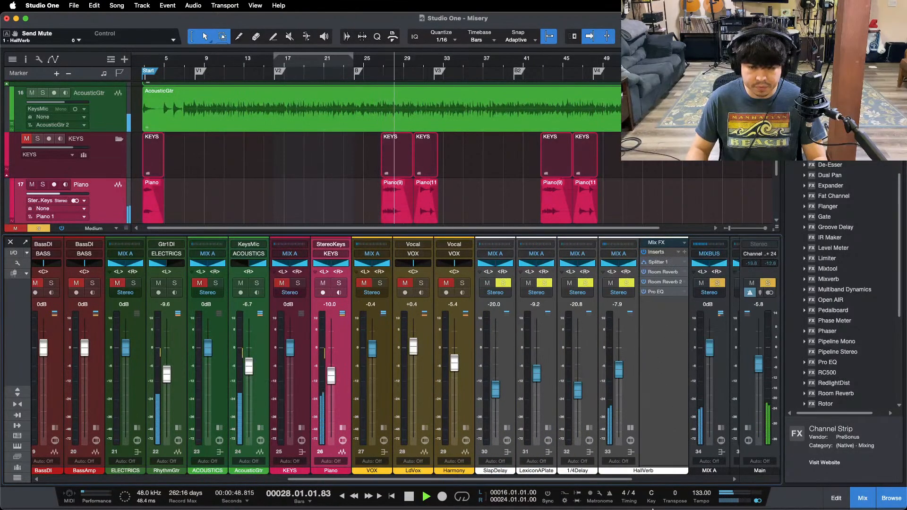
click(662, 272)
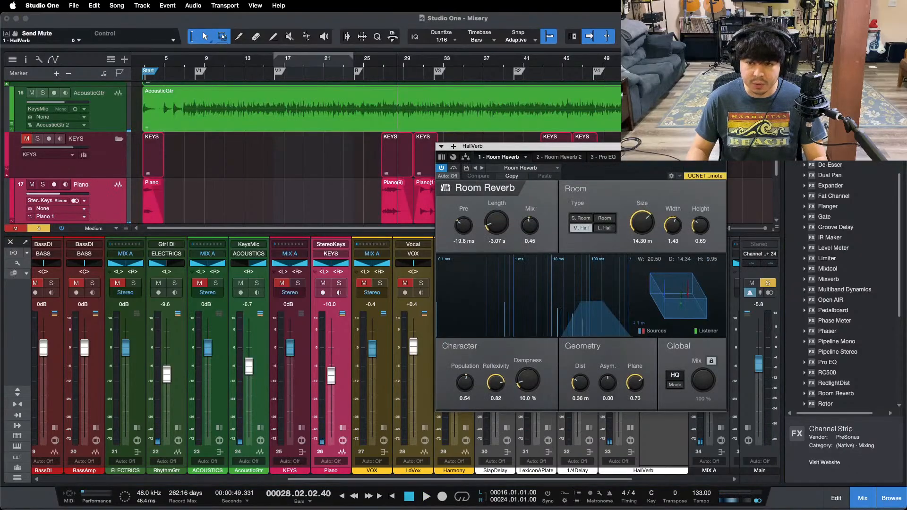
click(721, 147)
Swap the HallVerb panner's sides to right-left, and replay from about bar 18 with HallVerb's solo turned off
drag(635, 266, 590, 265)
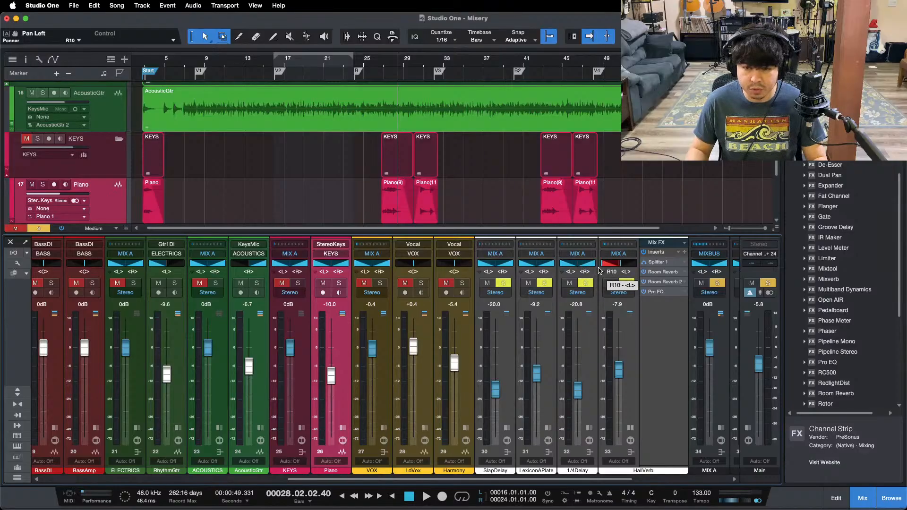
drag(620, 266, 572, 268)
key(space)
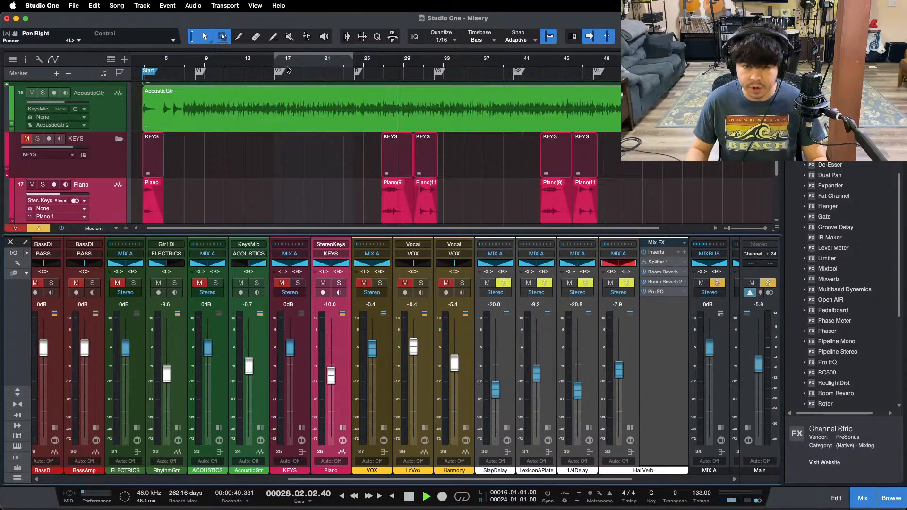
click(299, 62)
click(626, 283)
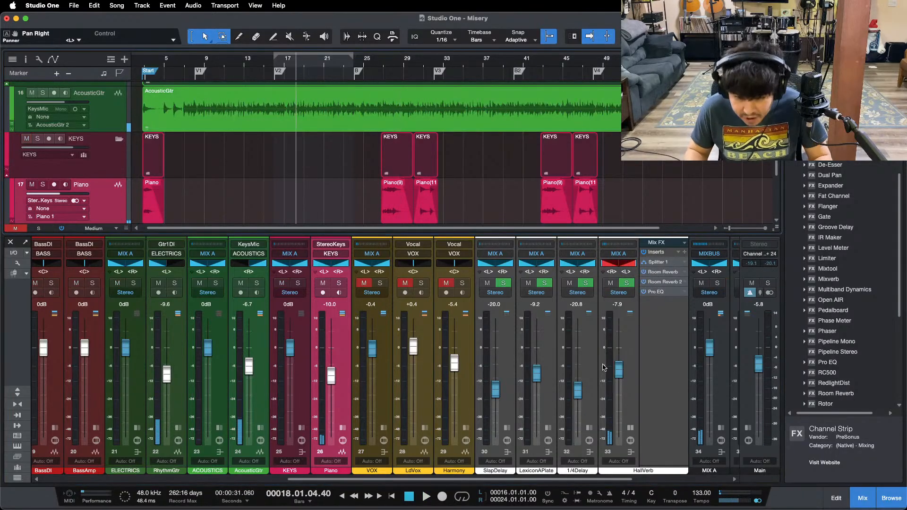
Play from bar 26, collapse HallVerb's inserts area and lower its level to -9.2 dB
click(377, 61)
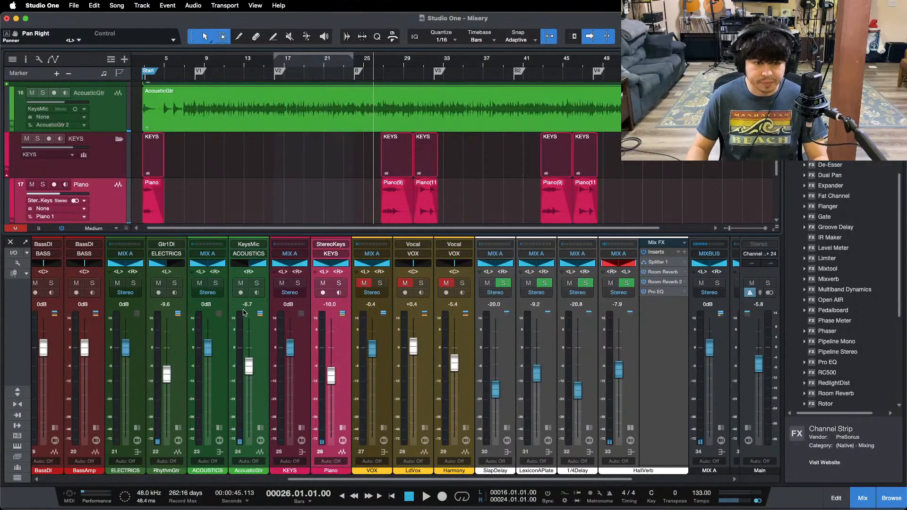
key(space)
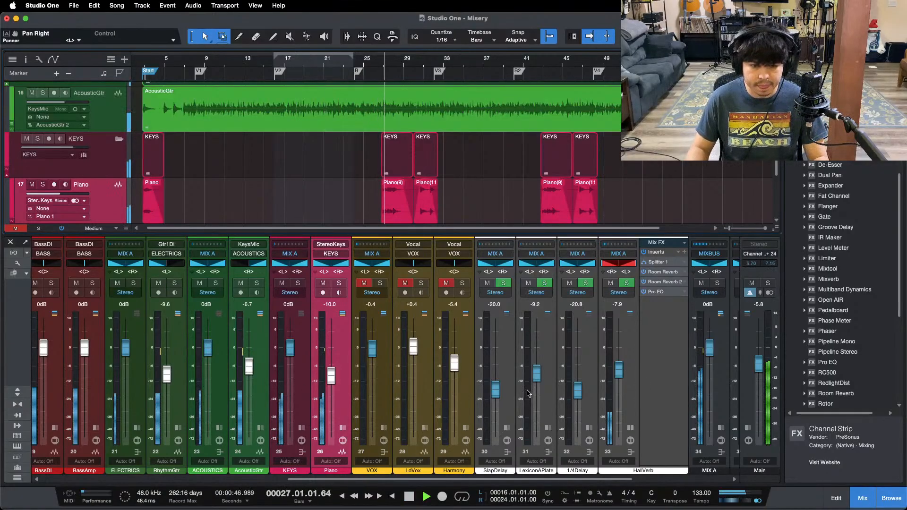
drag(620, 373, 620, 374)
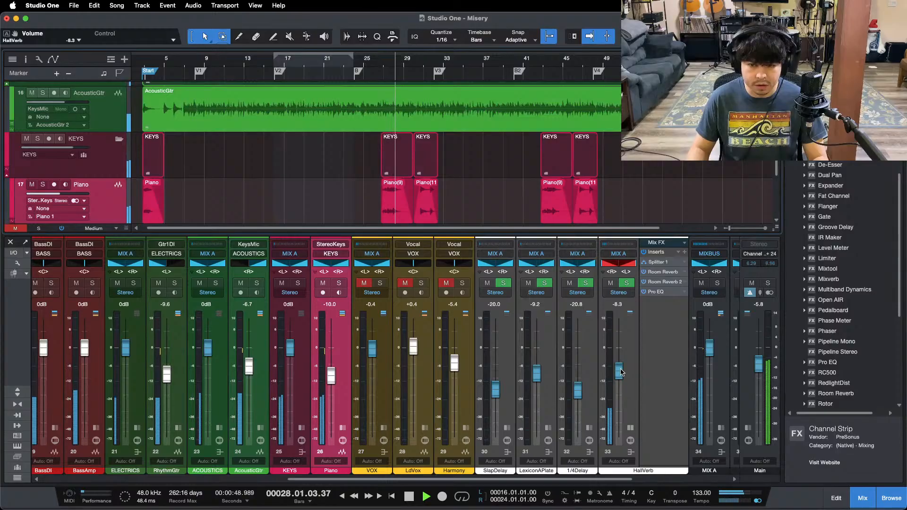
click(630, 429)
drag(622, 377, 622, 377)
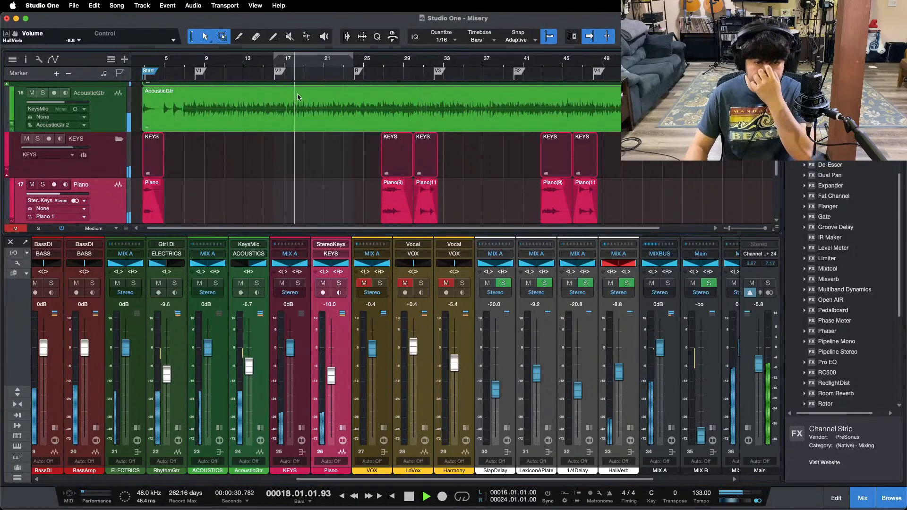
drag(622, 380, 621, 380)
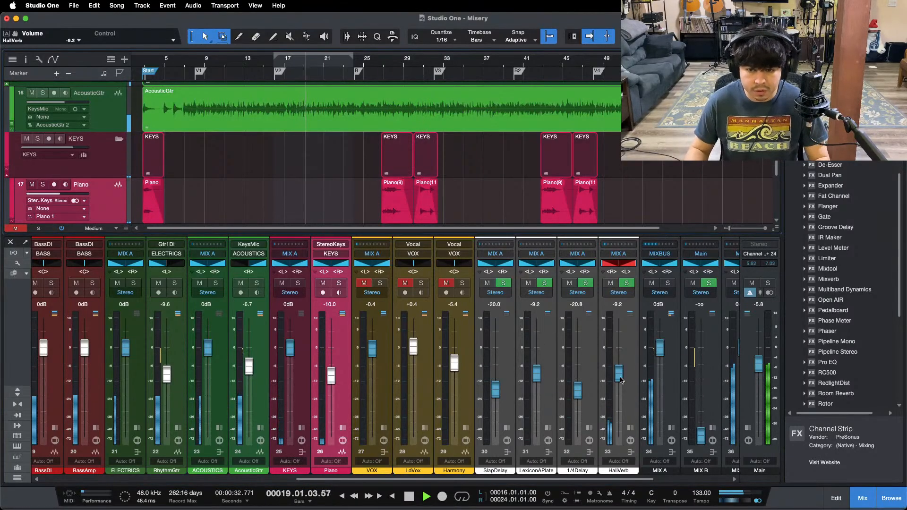
Compare the playback with HallVerb muted and unmuted, and lower its level to -9.6 dB
click(610, 284)
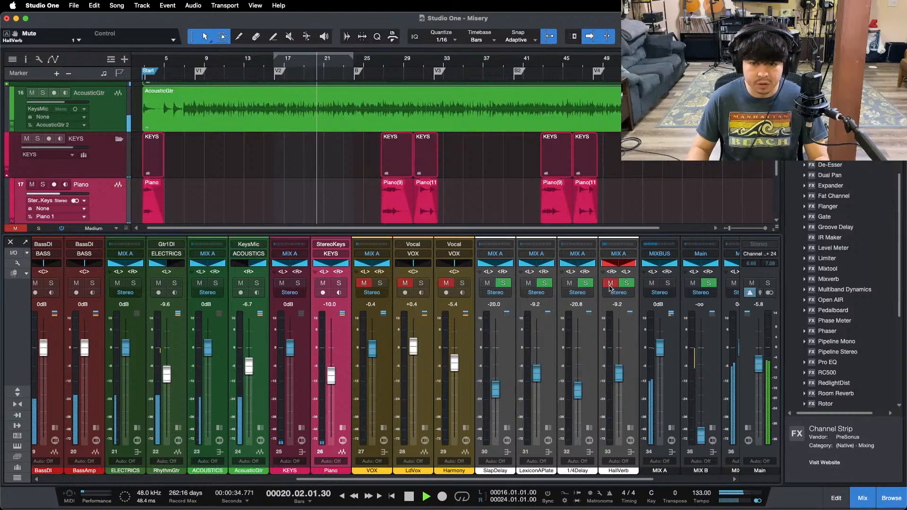
click(610, 283)
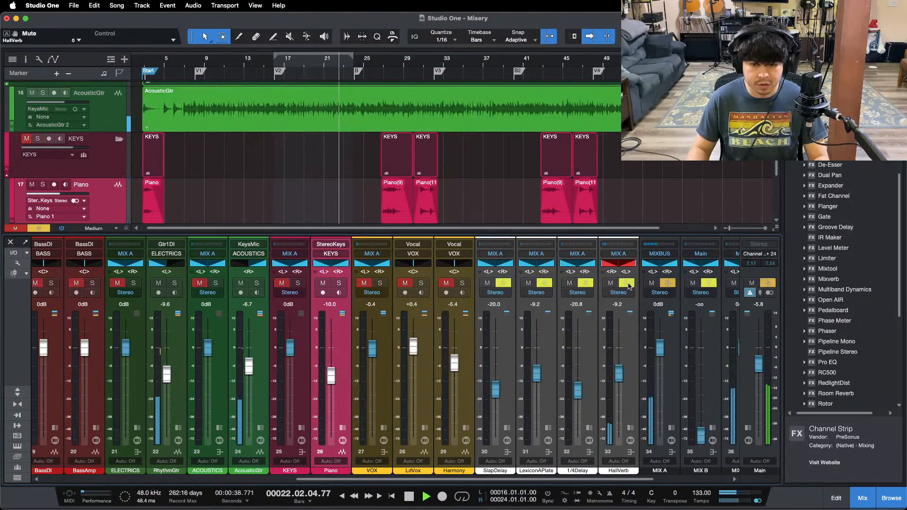
drag(618, 374, 619, 375)
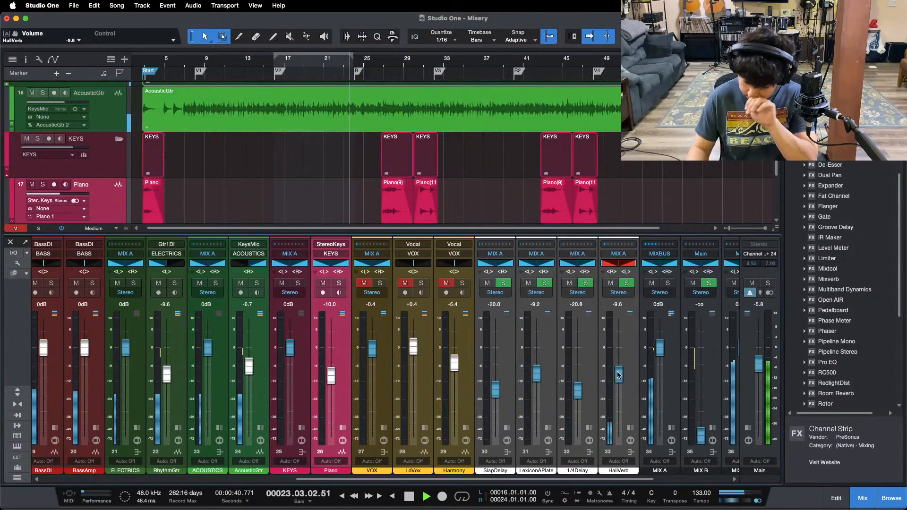
Check the HallVerb sends on the AcousticGtr and RhythmGtr channels, collapsing each channel again
click(260, 428)
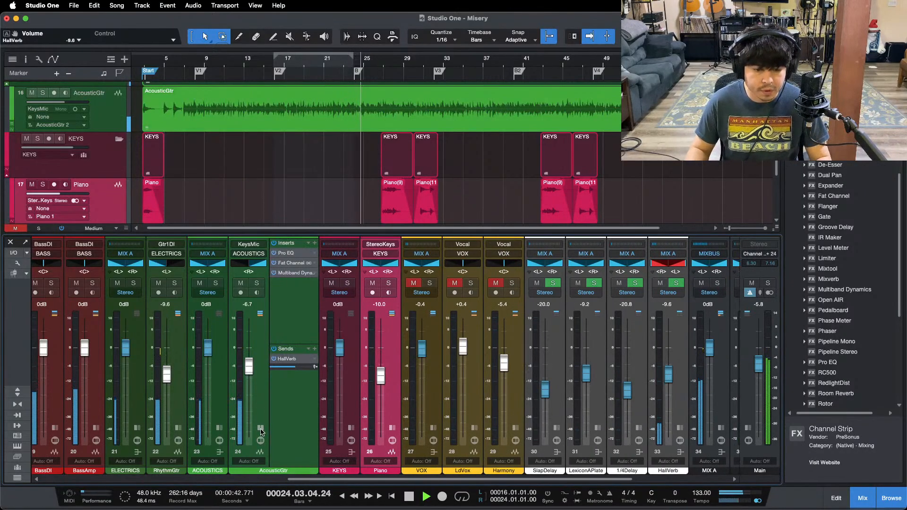
click(260, 430)
click(178, 429)
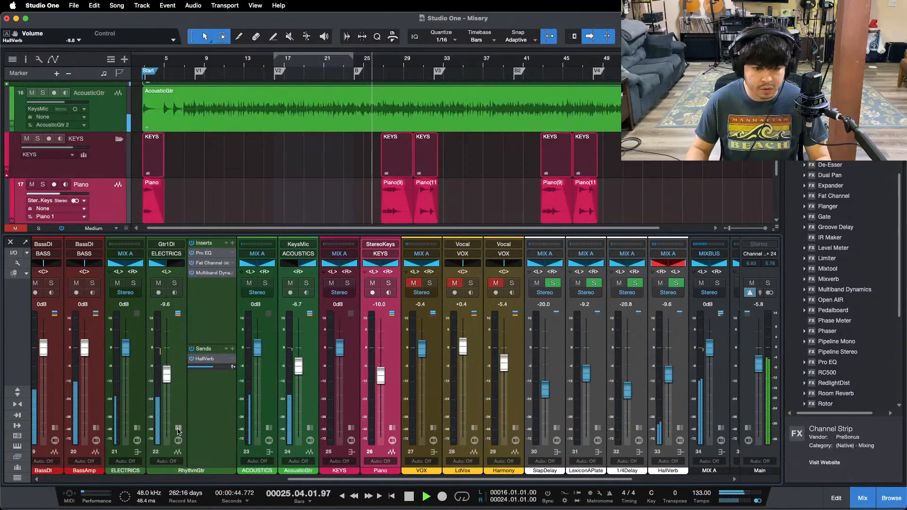
click(178, 429)
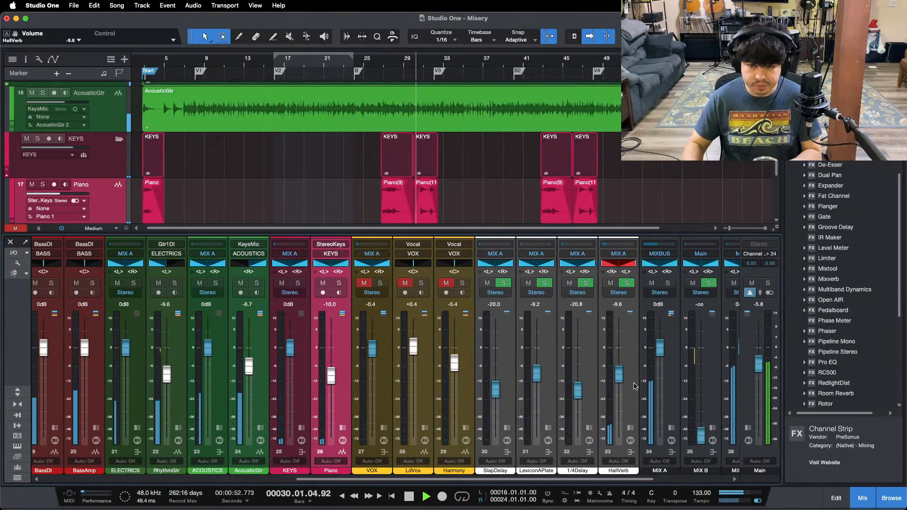
mouse_move(589, 509)
click(489, 487)
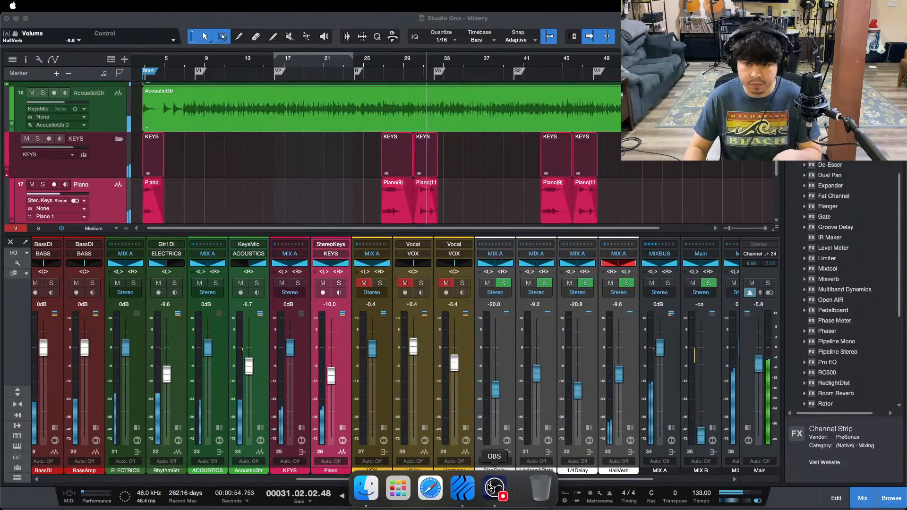
click(877, 463)
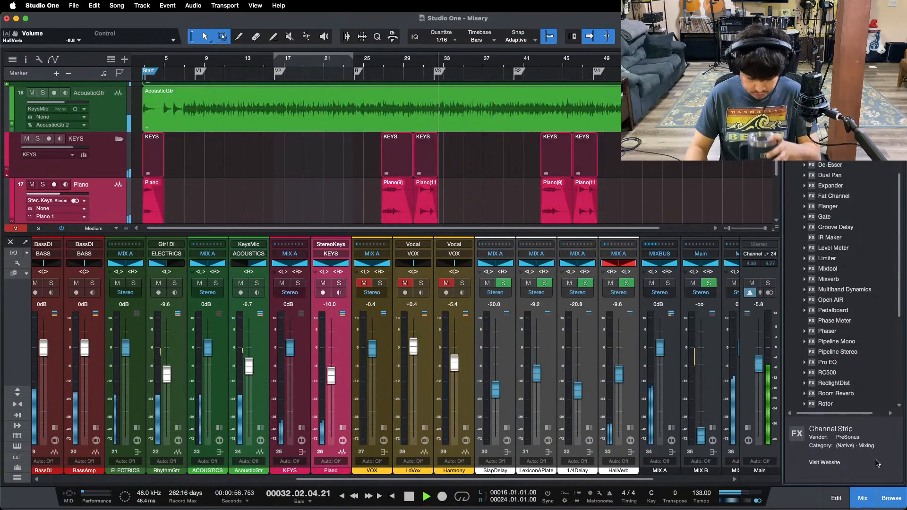
Mute and unmute HallVerb for another comparison, and lower its level to -10.0 dB
click(611, 283)
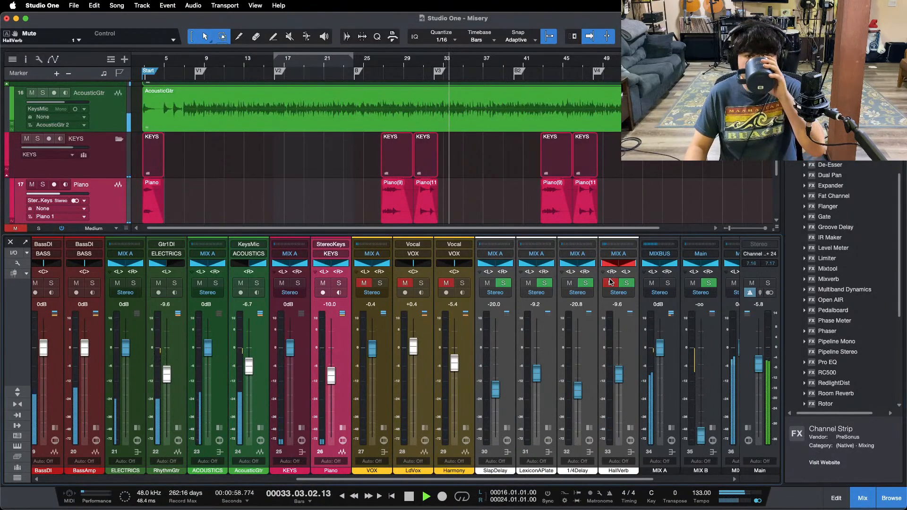
click(610, 283)
drag(622, 377, 622, 374)
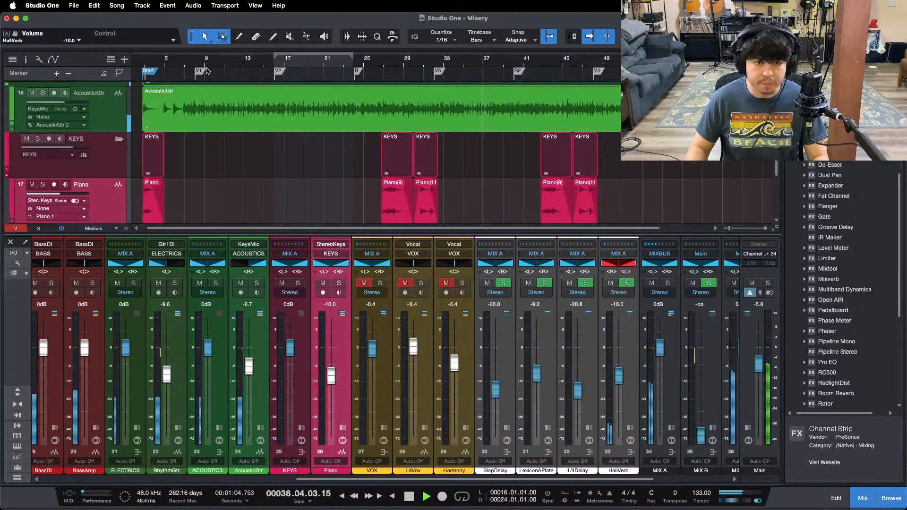
Unmute the VOX bus for playback near the song's start, and look over the arrangement tracks with the mixer hidden
key(space)
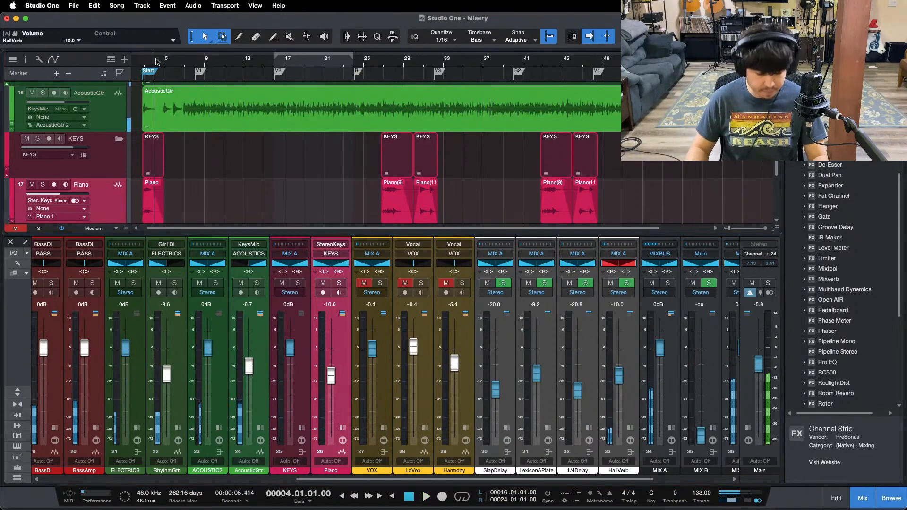
click(368, 283)
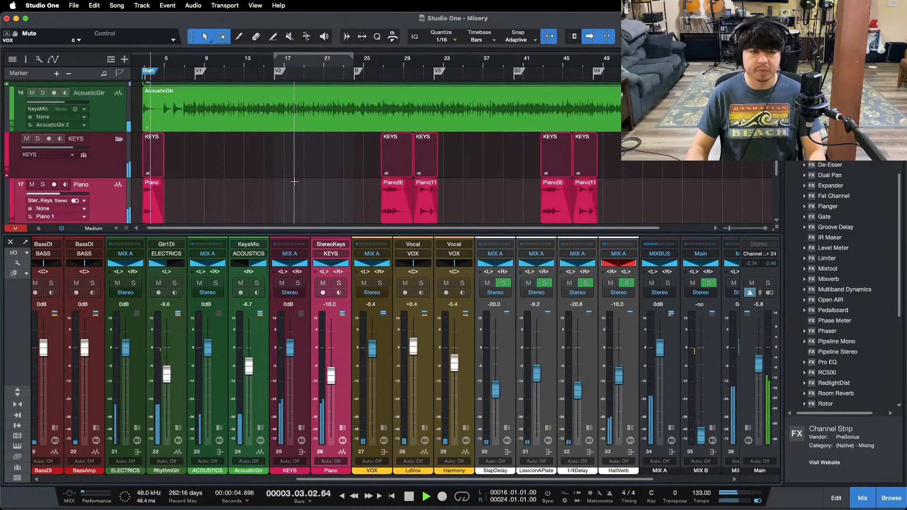
key(F3)
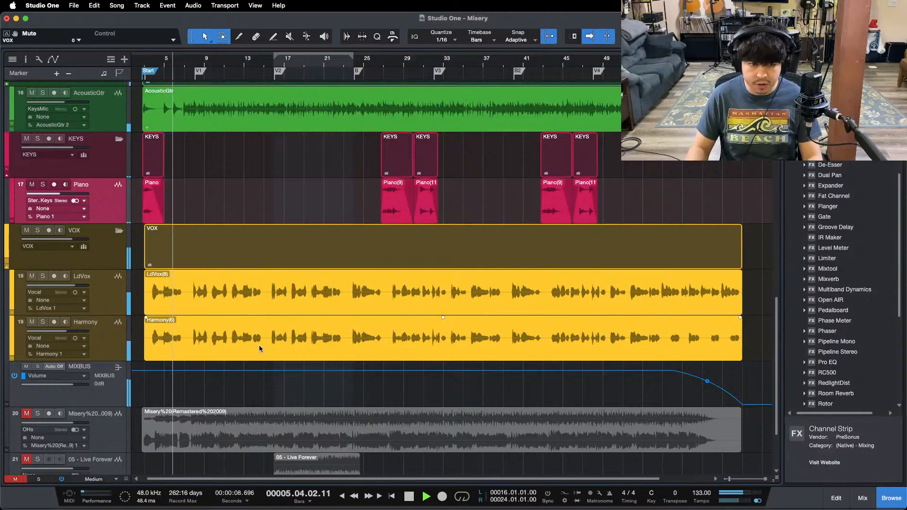
drag(145, 58, 241, 70)
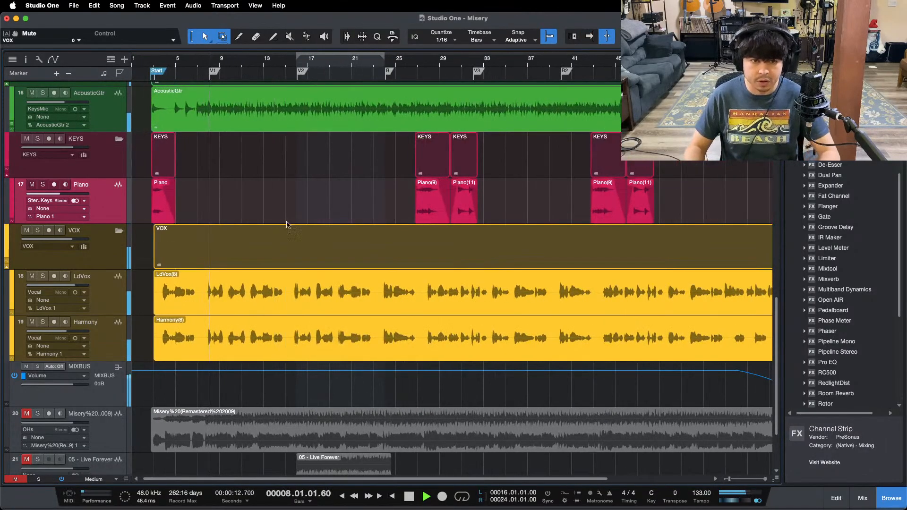
key(f)
scroll(288, 236, up, 5)
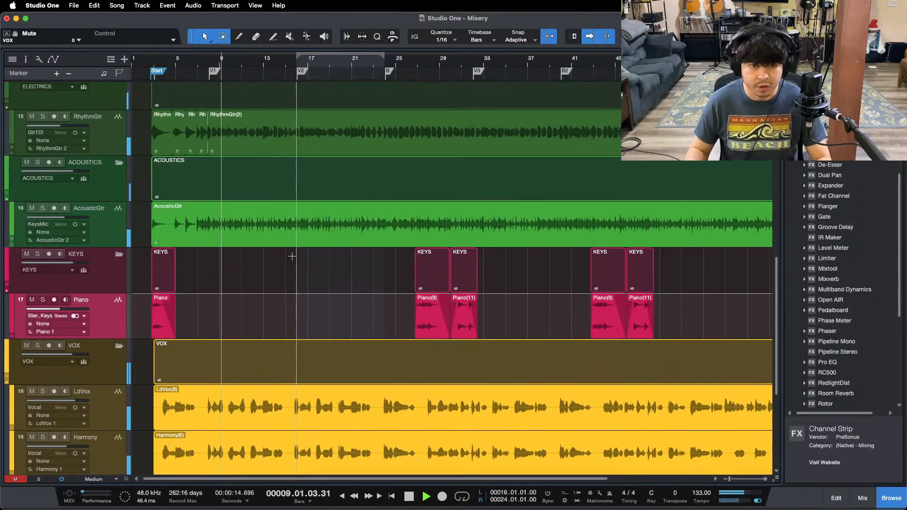
scroll(291, 264, up, 1)
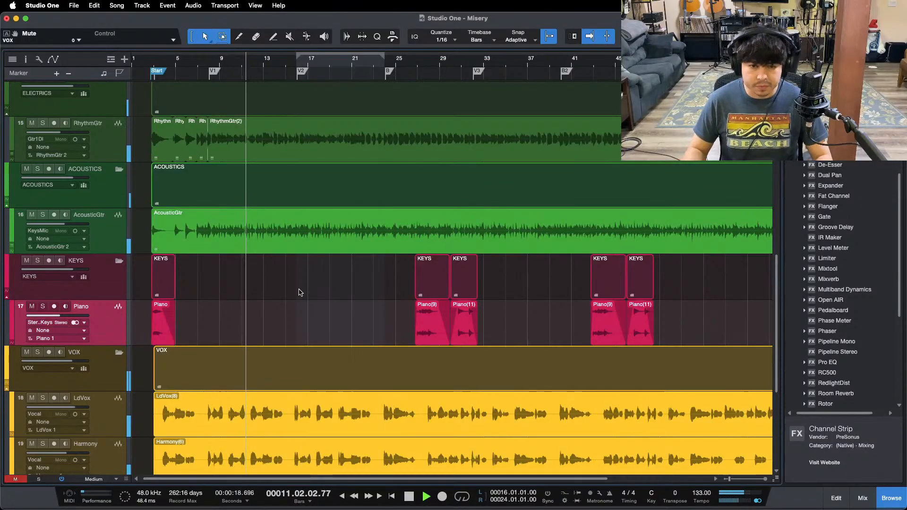
scroll(298, 292, up, 3)
Bring back the mixer, set SunPlate's level to -1.7 dB while replaying from bar 9, and mute the VOX bus
key(F3)
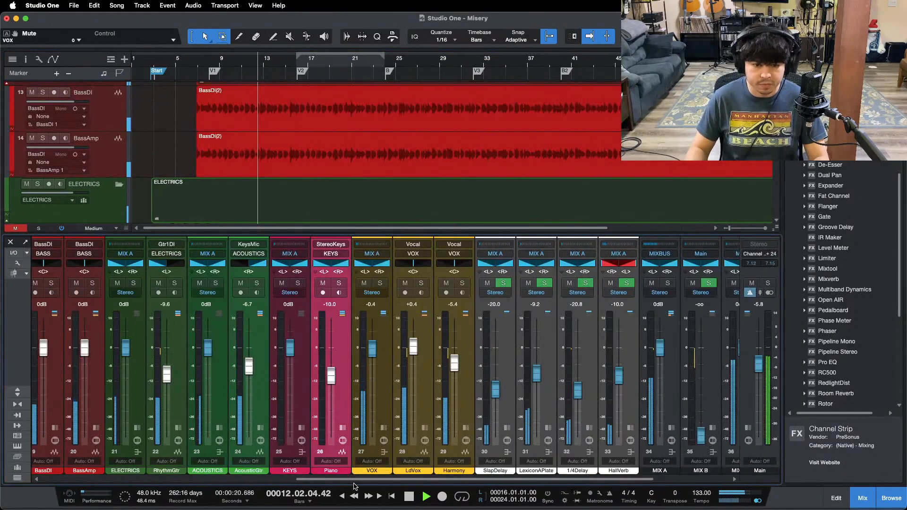
scroll(355, 486, left, 5)
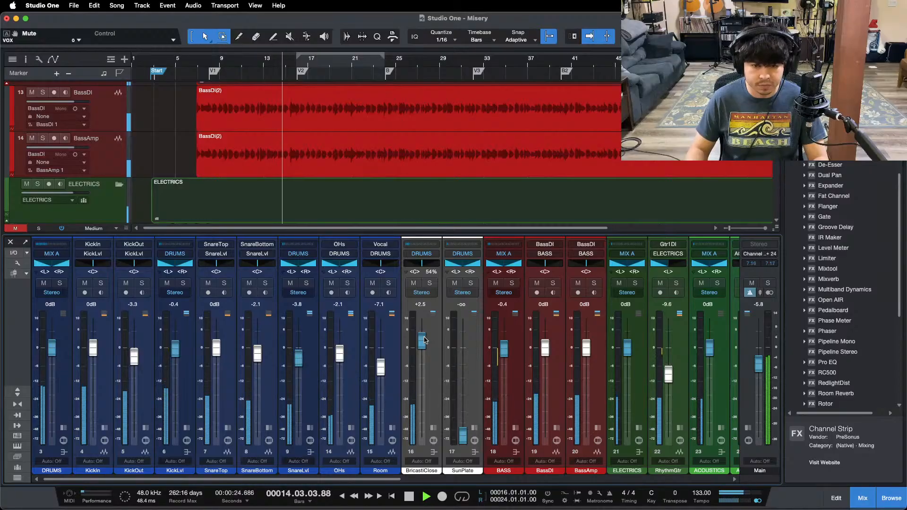
super+click(463, 434)
click(220, 63)
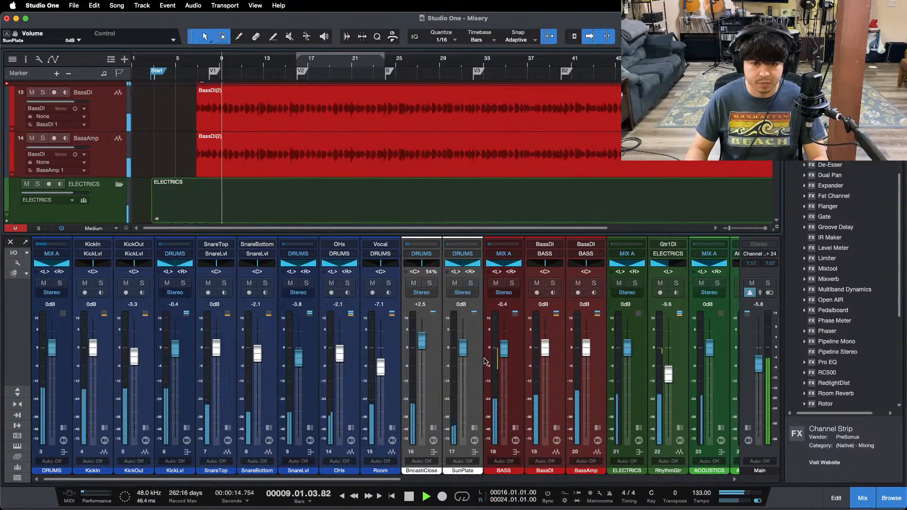
drag(463, 348, 464, 353)
drag(342, 479, 489, 486)
click(576, 283)
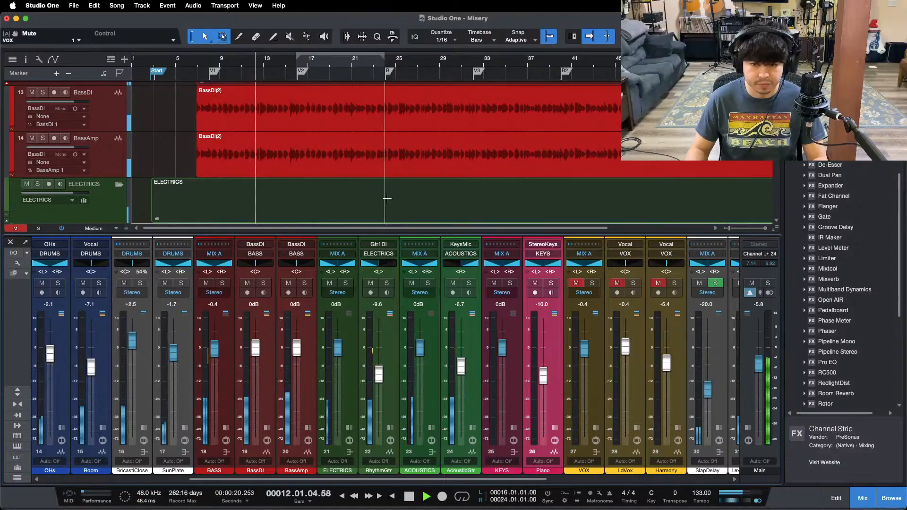
Replay from the first verse and lower SunPlate's level to -2.5 dB
click(228, 65)
drag(174, 359, 171, 357)
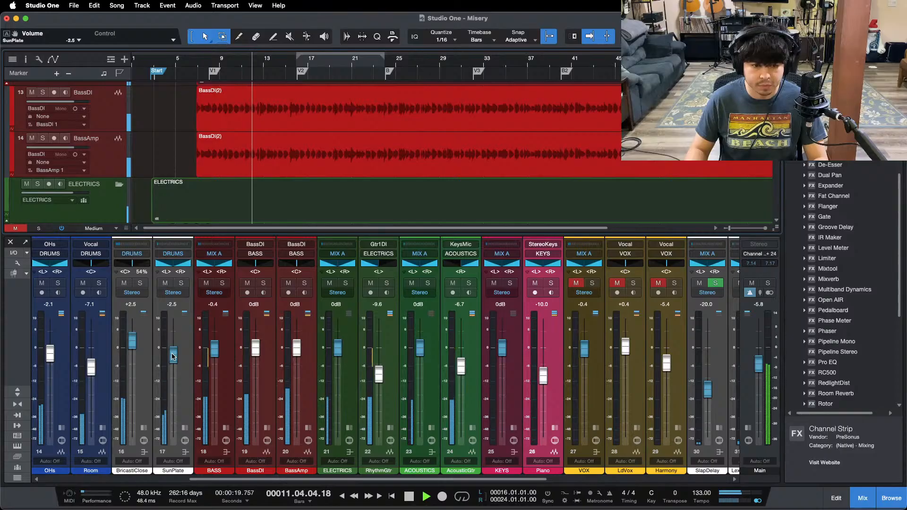
Try unlocking the SunPlate send's pan on the SnareLvl channel, lock it to the channel again, and collapse the channel
drag(352, 479, 2, 479)
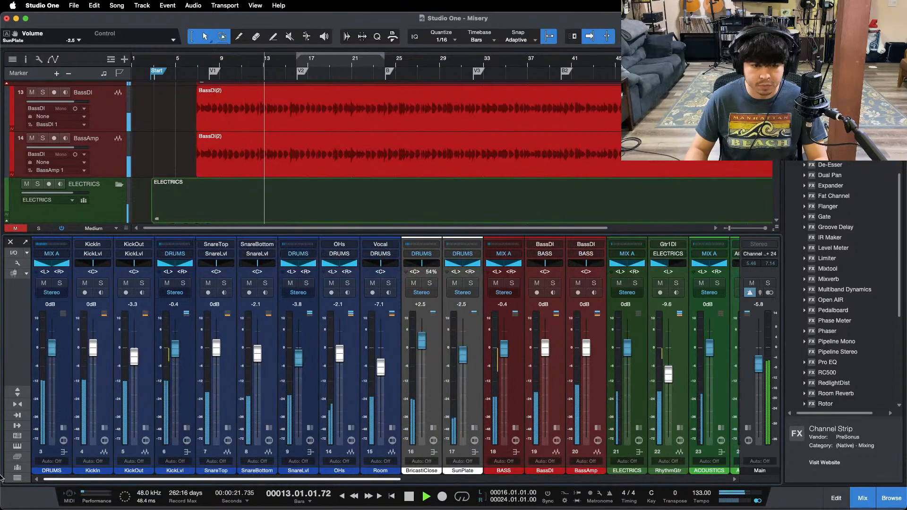
click(307, 428)
right_click(336, 403)
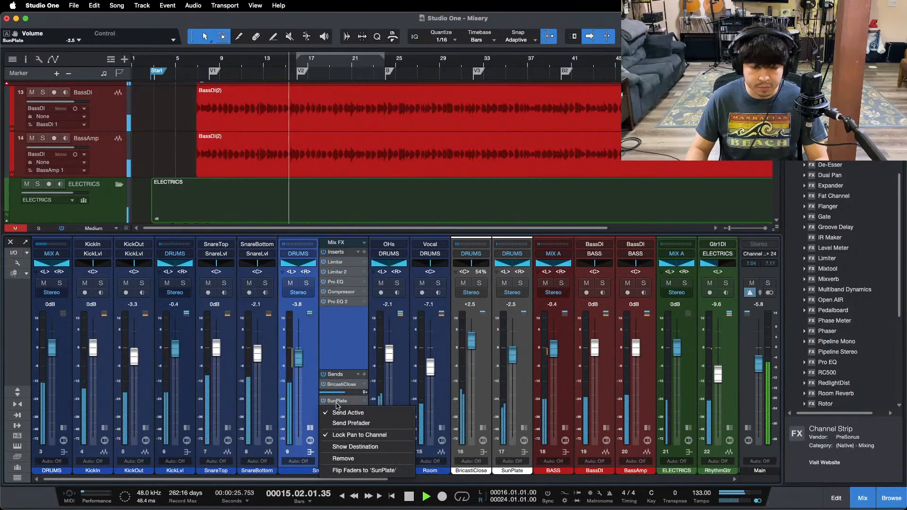
click(346, 435)
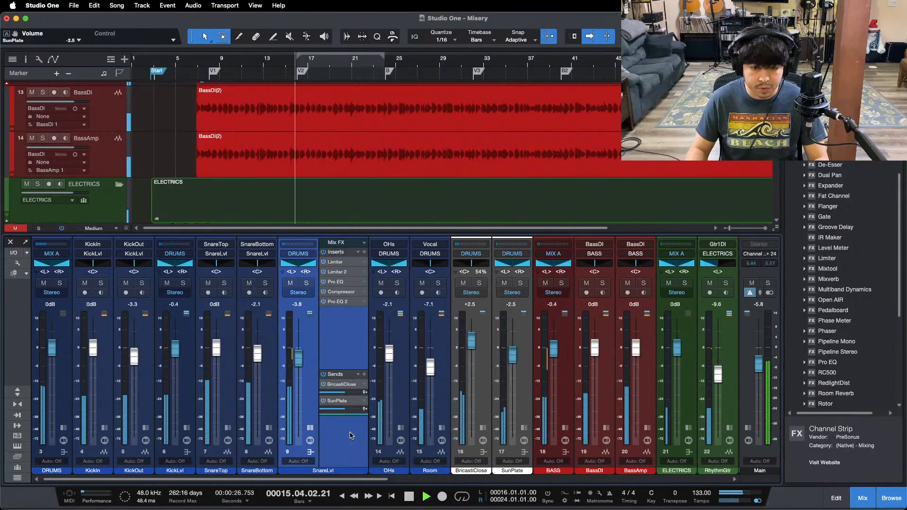
right_click(339, 402)
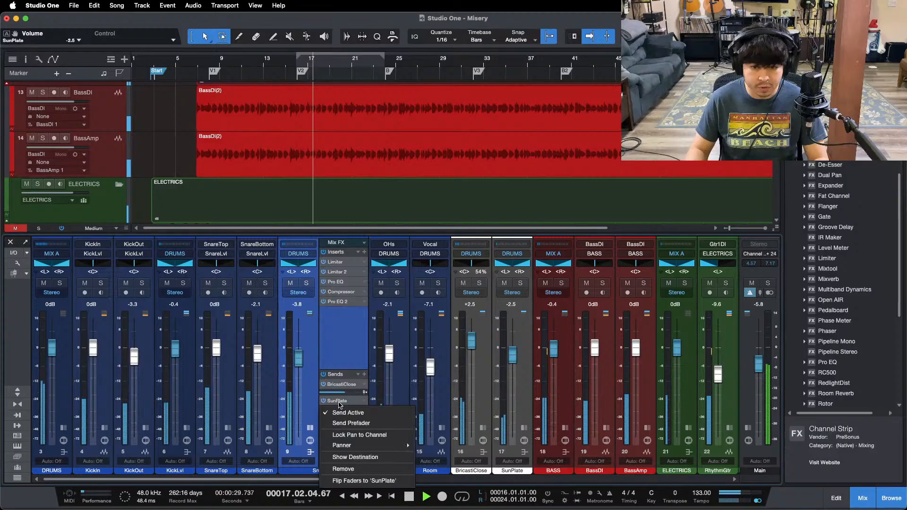
click(355, 435)
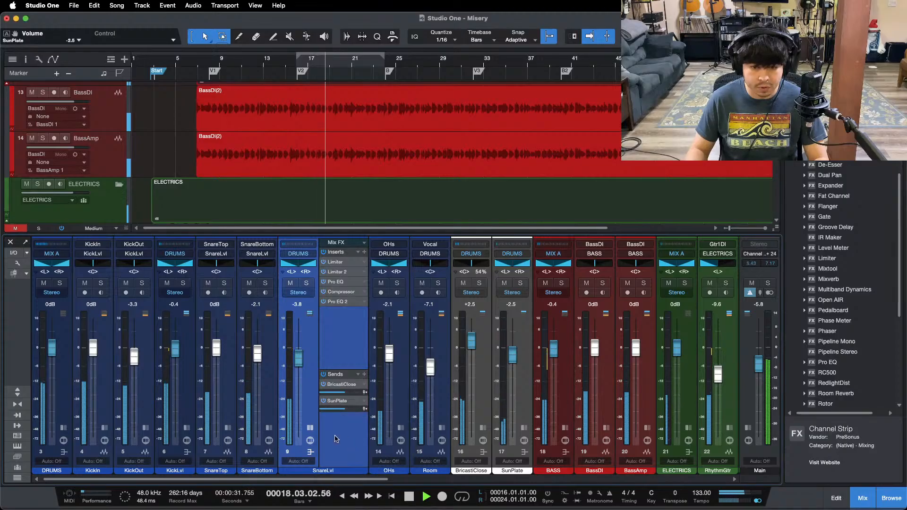
click(310, 428)
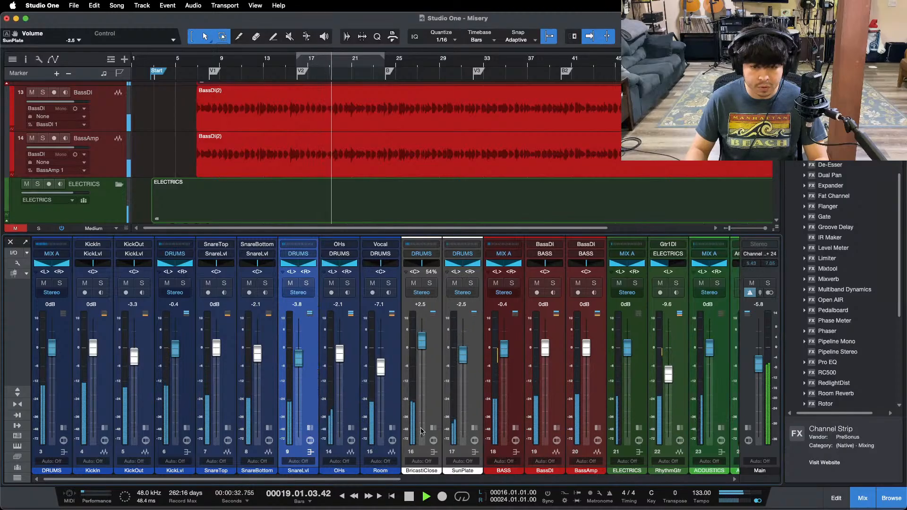
Expand SunPlate, replay from the second verse, and lower its level to -3.8 dB, muting and unmuting it to compare
click(474, 427)
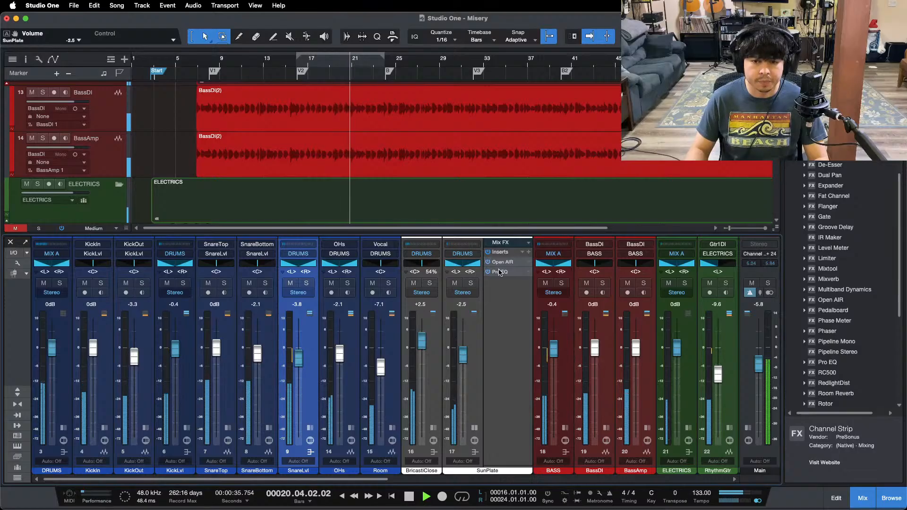
click(300, 64)
drag(462, 355, 462, 359)
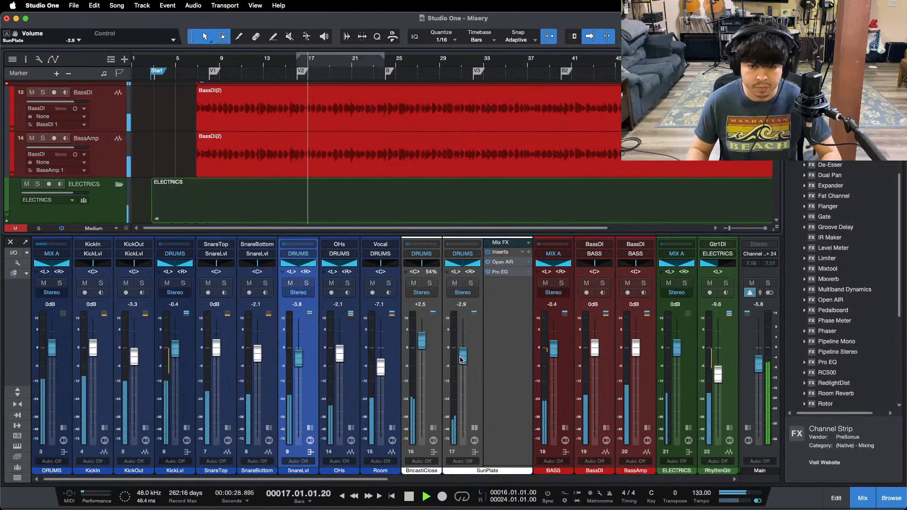
click(455, 283)
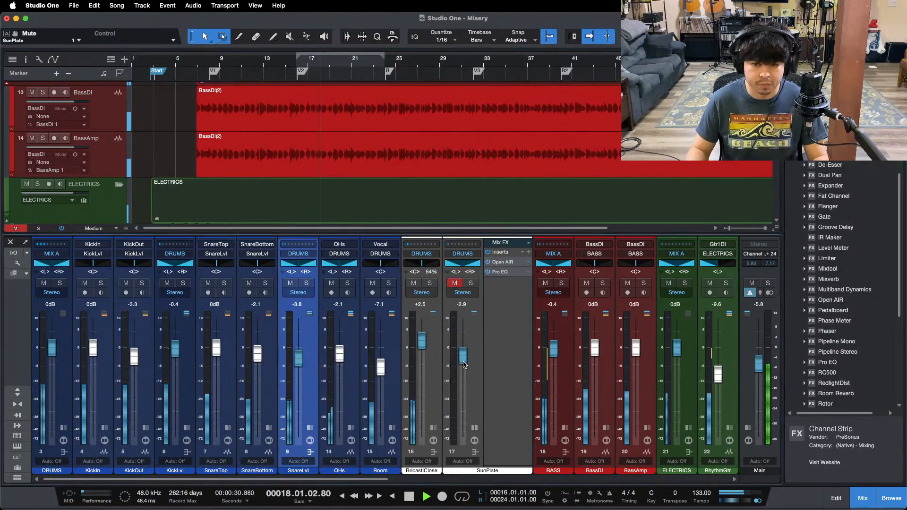
drag(463, 364, 461, 356)
click(454, 284)
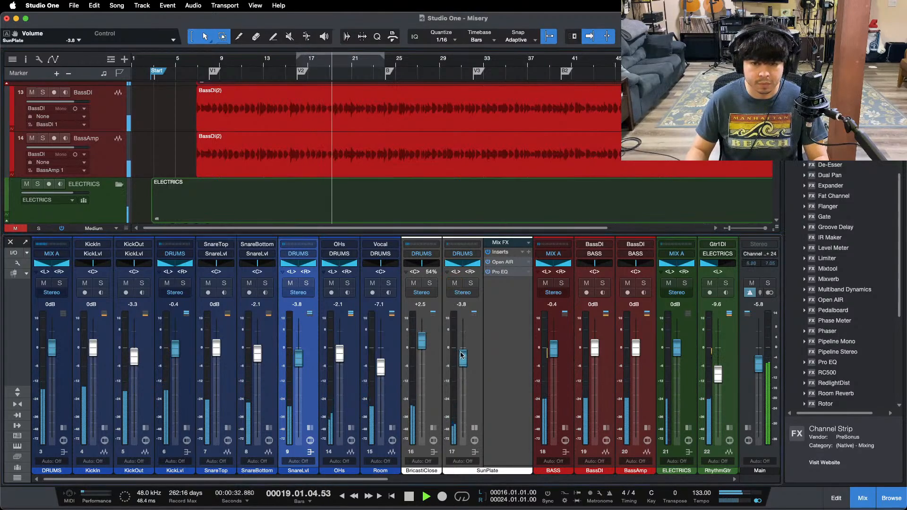
Compare the mix with SunPlate muted and unmuted, collapse its inserts, and bring its level down to -4.6 dB
click(453, 284)
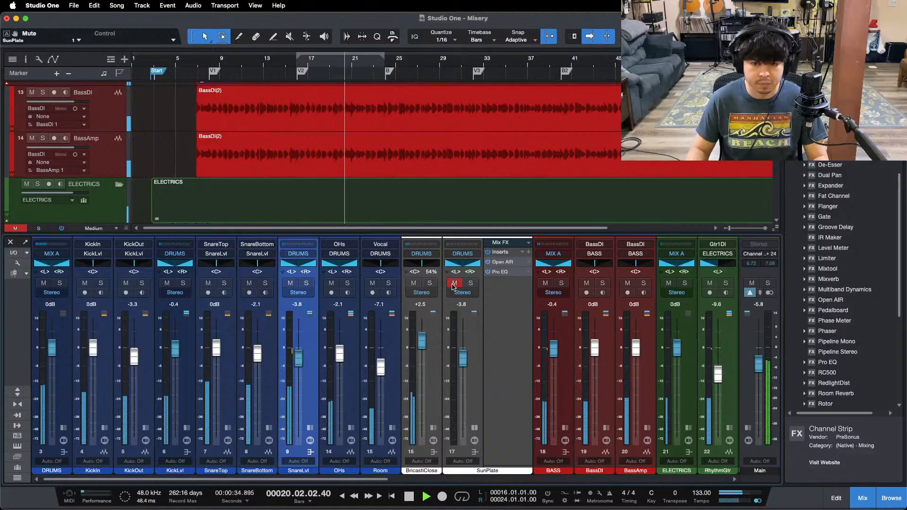
click(453, 285)
double_click(472, 376)
drag(466, 363, 468, 365)
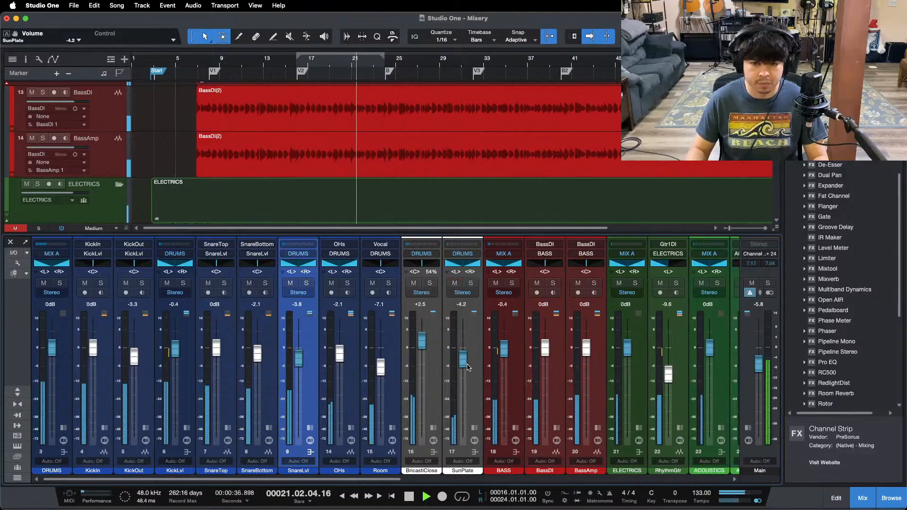
click(455, 283)
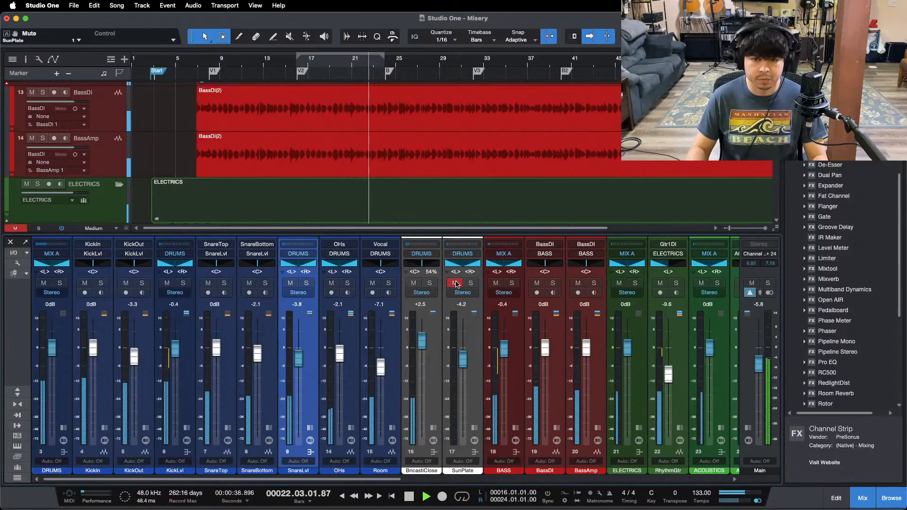
click(456, 283)
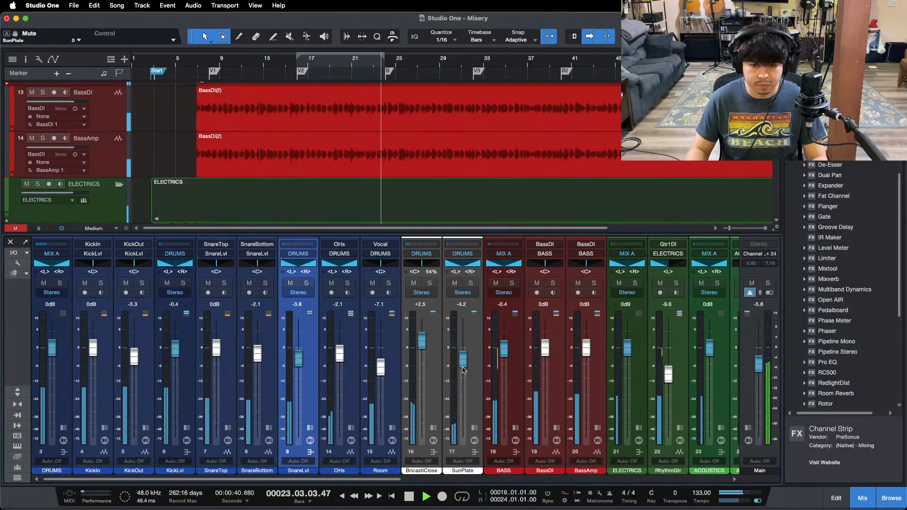
drag(463, 369, 463, 372)
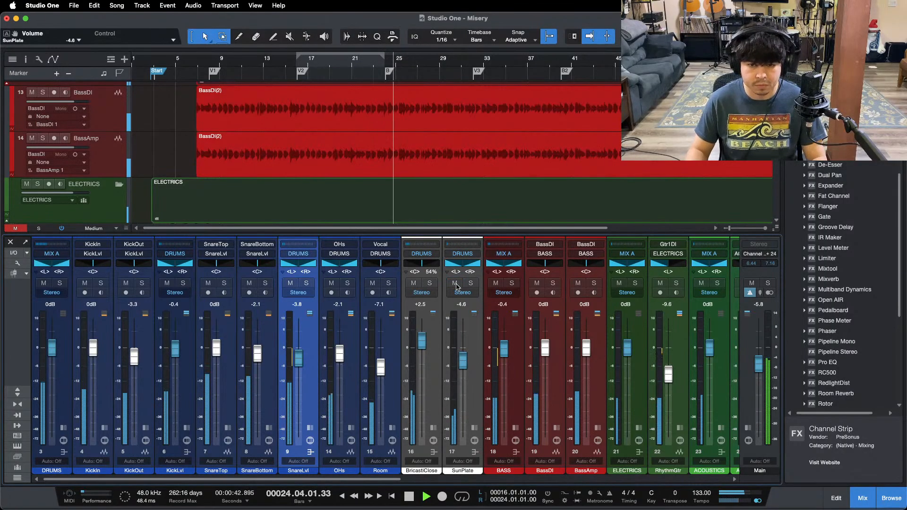
Unmute the VOX bus and try its level at 0 dB before returning it to -0.4 dB
scroll(258, 280, right, 10)
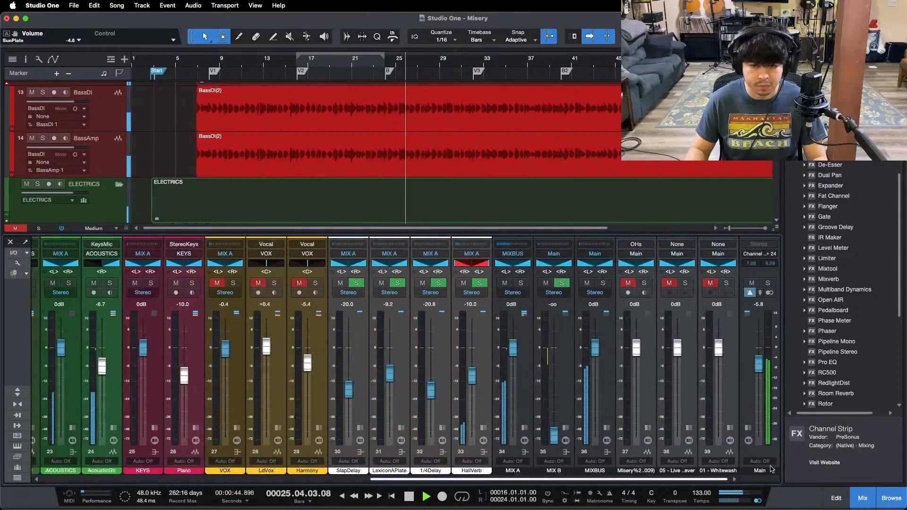
click(216, 283)
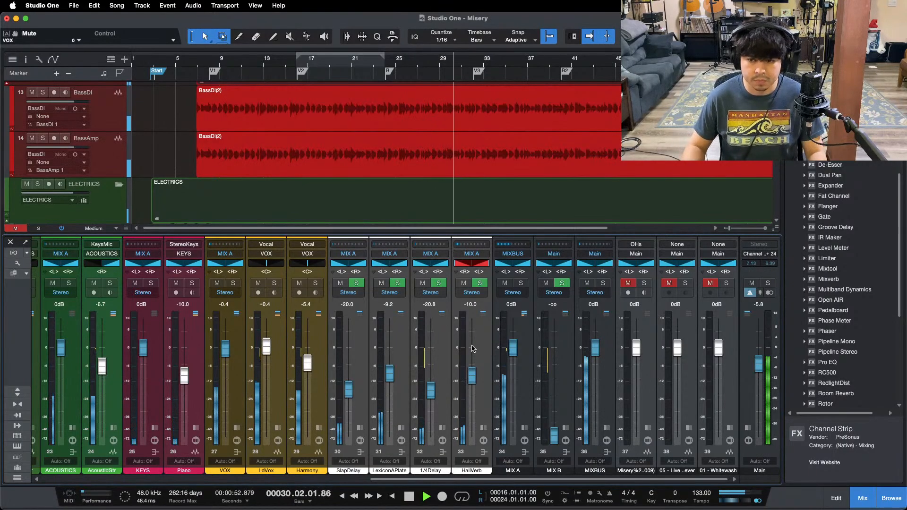
drag(226, 348, 227, 347)
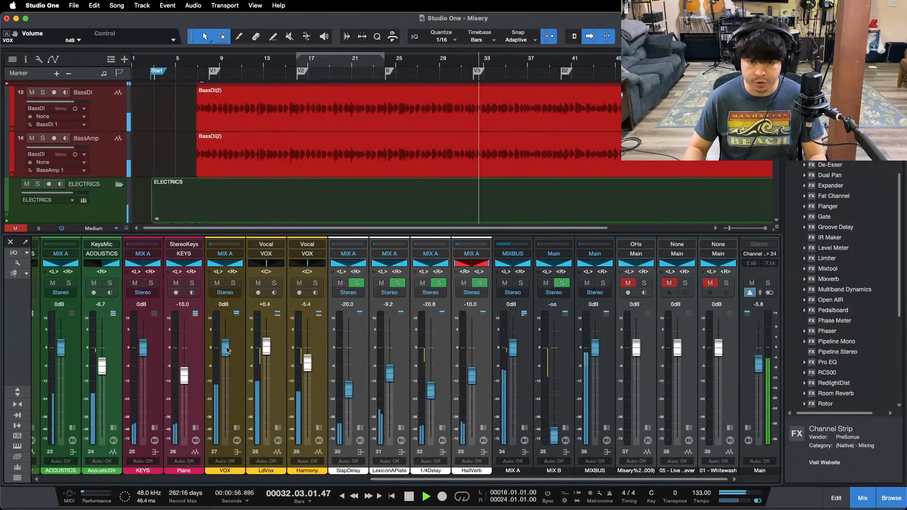
drag(227, 348, 228, 350)
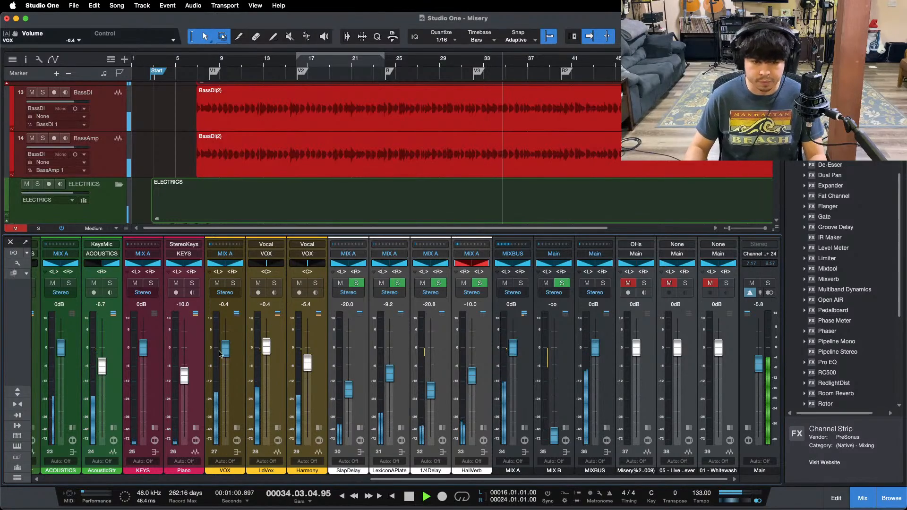
Switch to OBS to check the recording, and return to the Misery song in Studio One with playback stopped
mouse_move(431, 507)
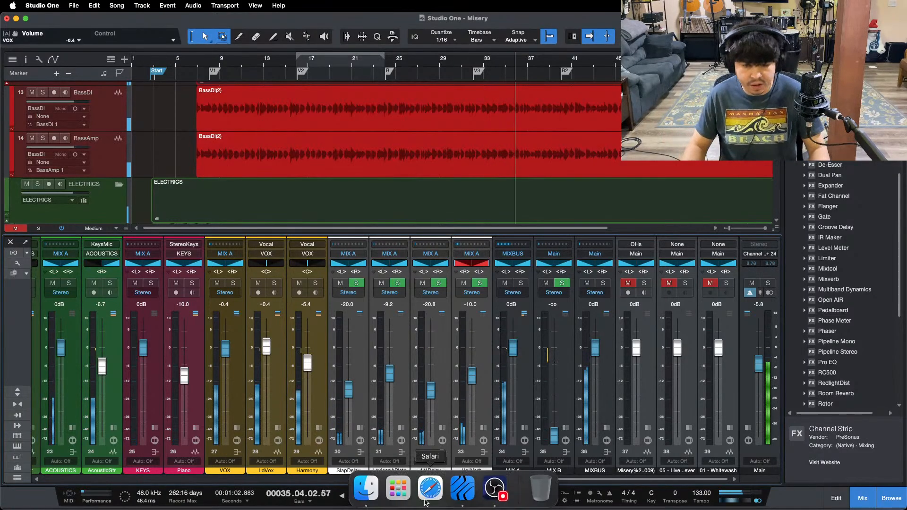
click(495, 492)
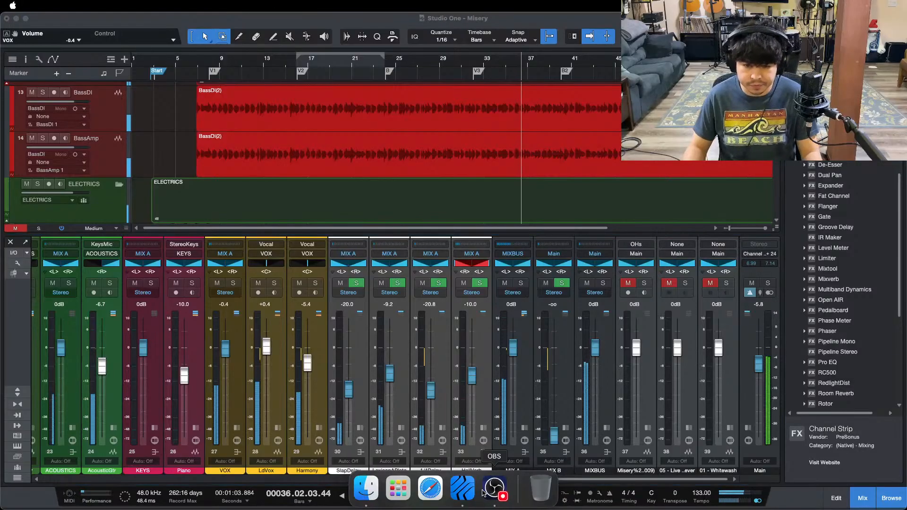
click(876, 455)
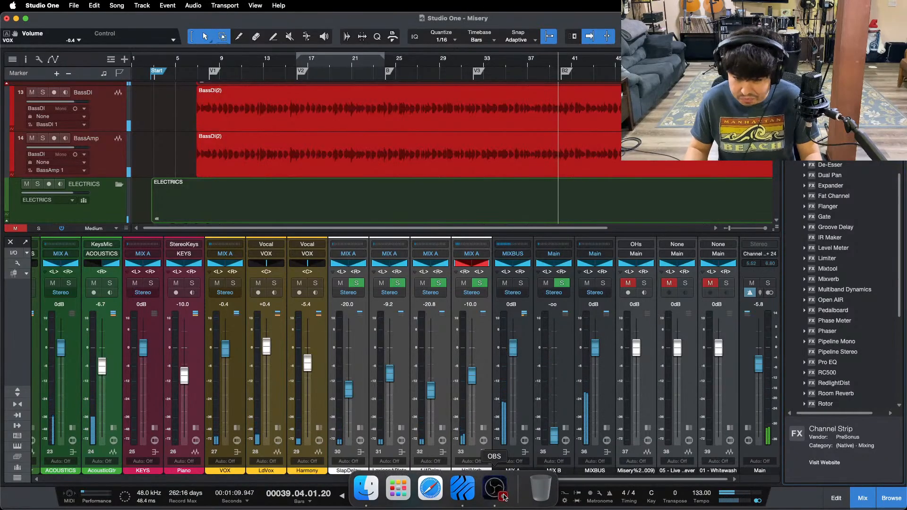
click(505, 496)
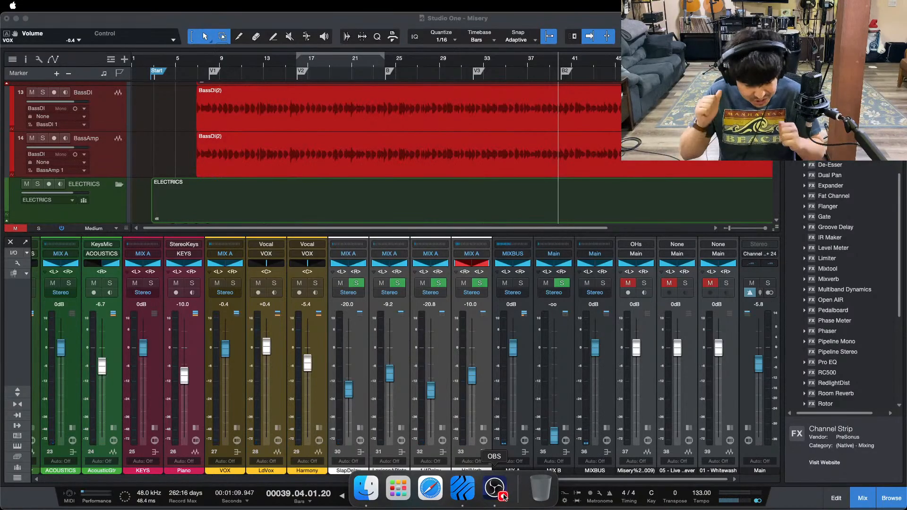
click(865, 471)
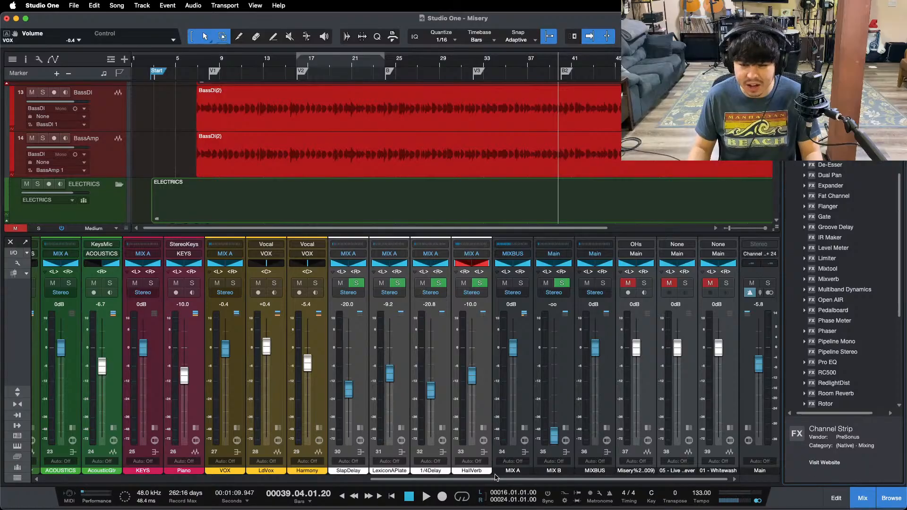
Look over the drum channels from KickLvl to SunPlate, inspecting SunPlate's inserts and collapsing the channel again
drag(496, 478, 182, 419)
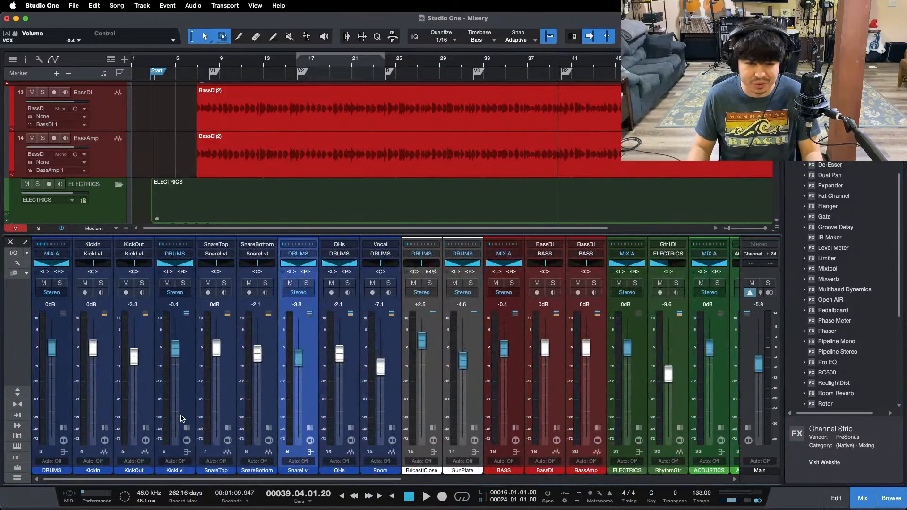
click(178, 396)
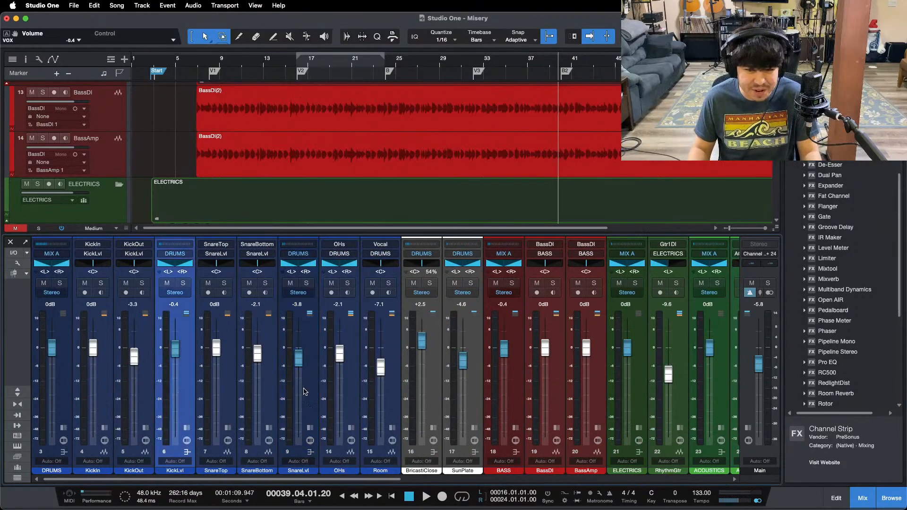
click(474, 428)
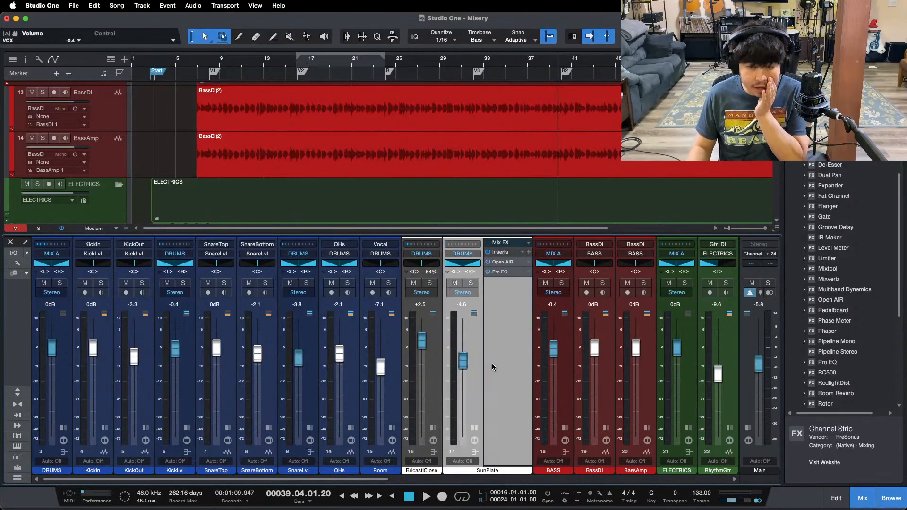
click(474, 425)
Replay from the loop start at bar 16, review the channel levels, and lower SunPlate to -5.0 dB
key(KP_1)
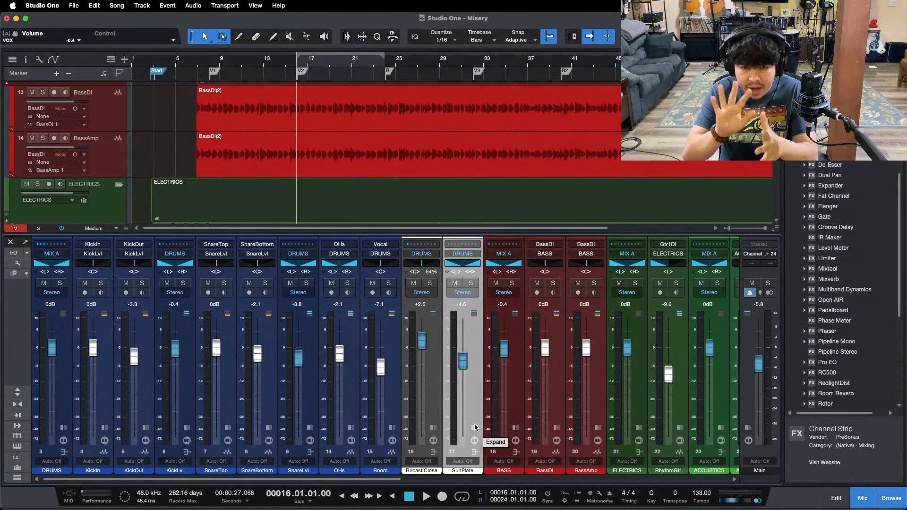
key(space)
drag(392, 479, 721, 480)
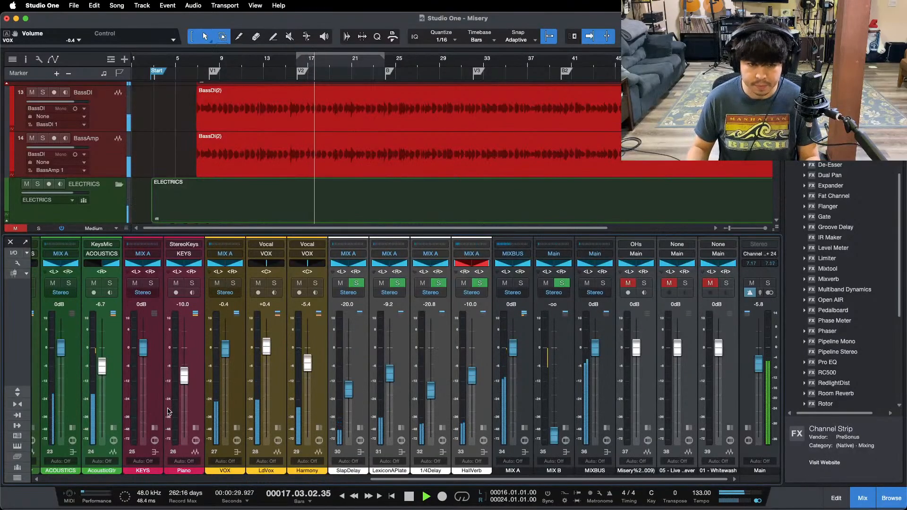
drag(432, 480, 105, 480)
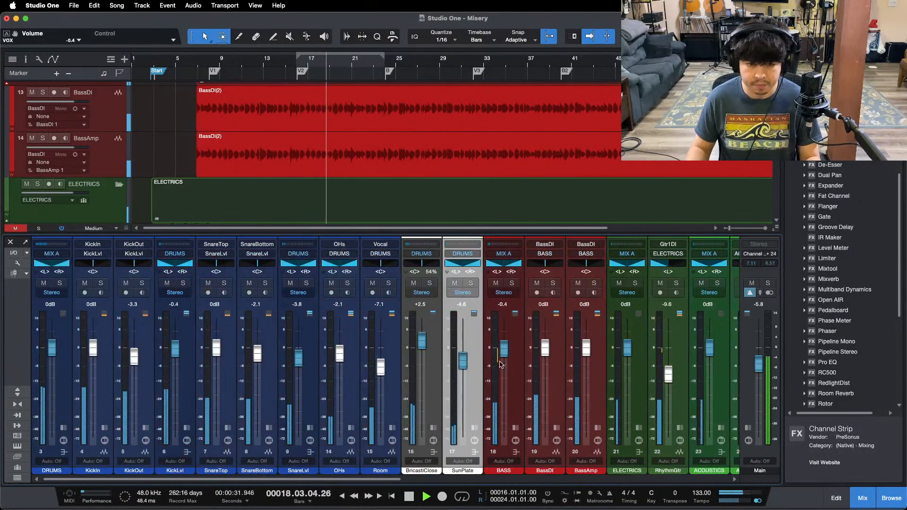
drag(463, 360, 463, 363)
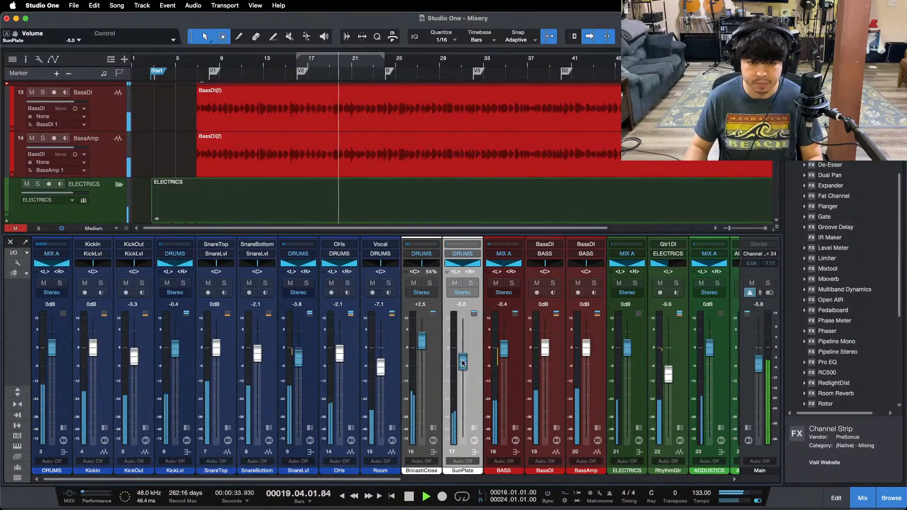
Review the vocal and effects channels, look over the lower arrangement tracks with the mixer hidden, and bring the mixer back
drag(222, 479, 863, 482)
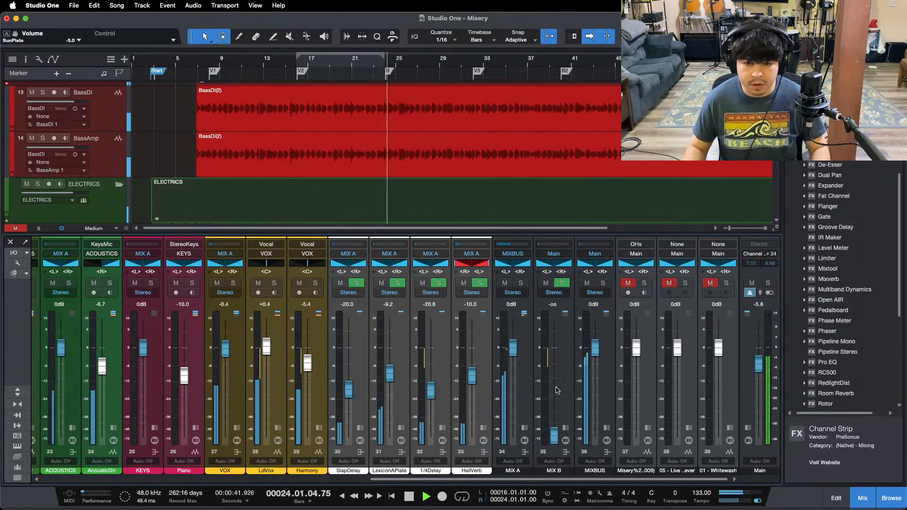
key(F3)
scroll(346, 384, down, 7)
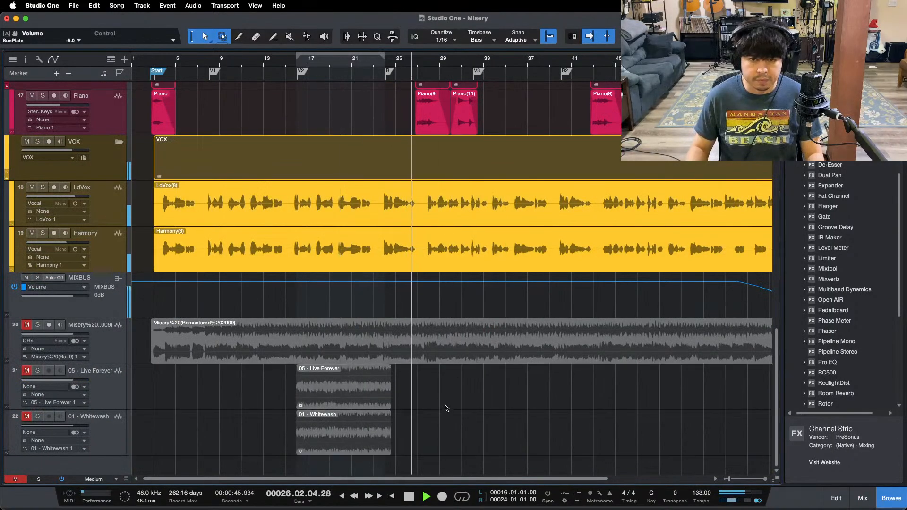
key(F3)
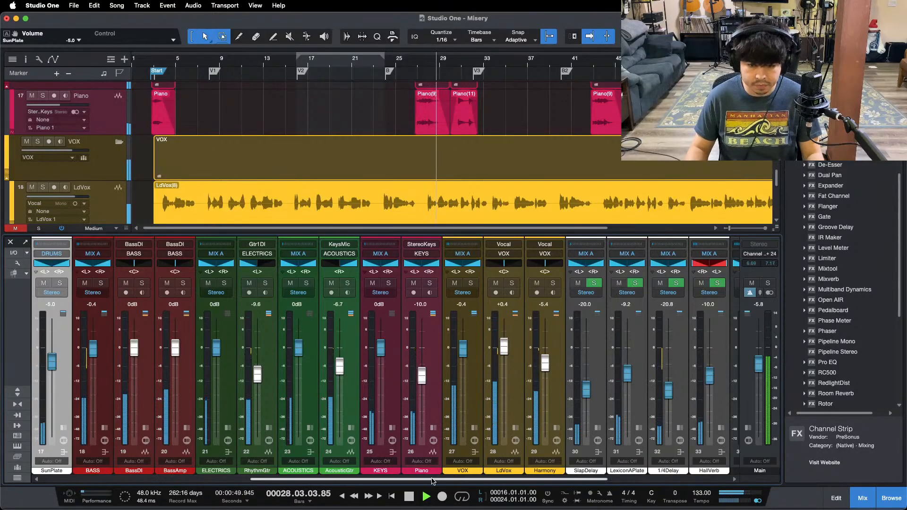
Review the bus, vocal and effects channels during playback, select VOX, and look over the lower arrangement with the mixer hidden
drag(432, 479, 450, 488)
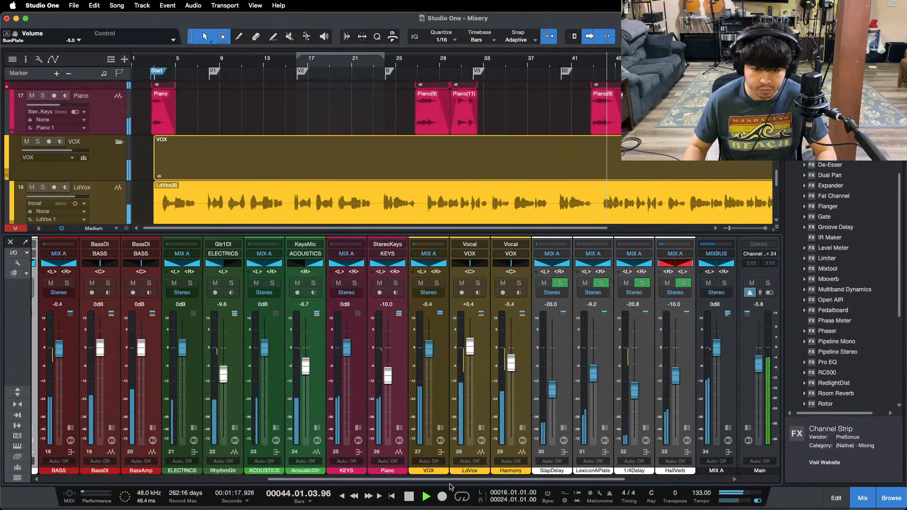
click(443, 374)
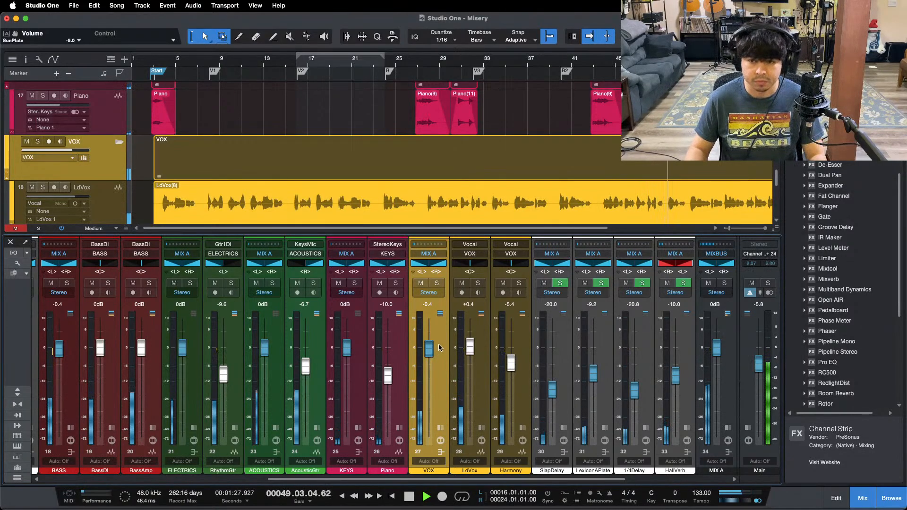
key(F3)
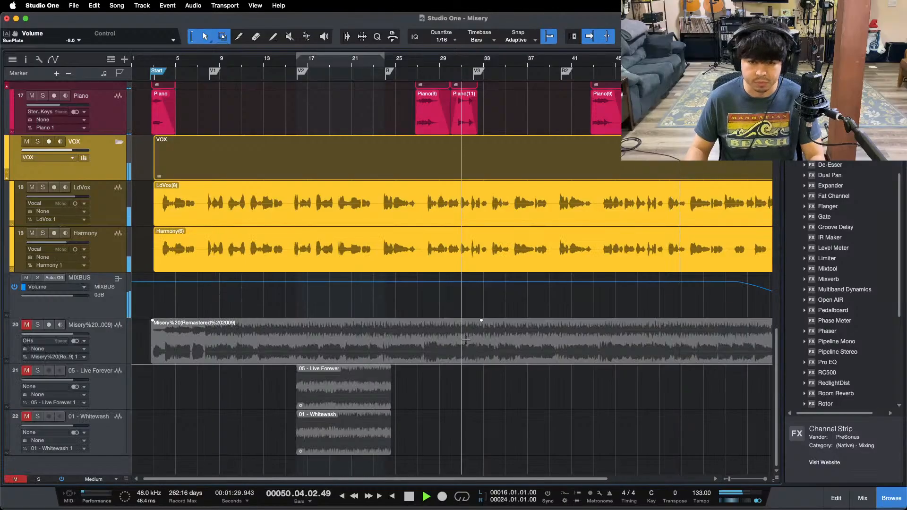
scroll(744, 257, up, 1)
key(w)
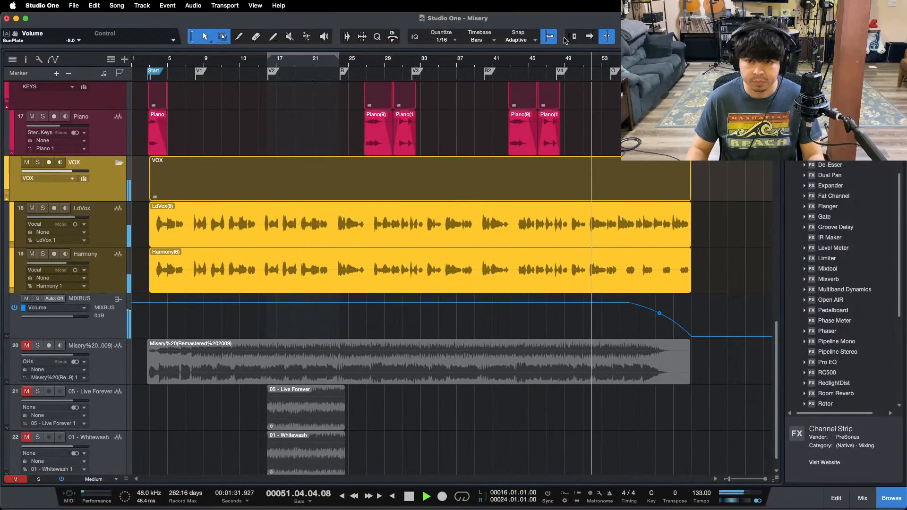
Stop playback, save the song, and bring the mixer back
key(space)
key(super+s)
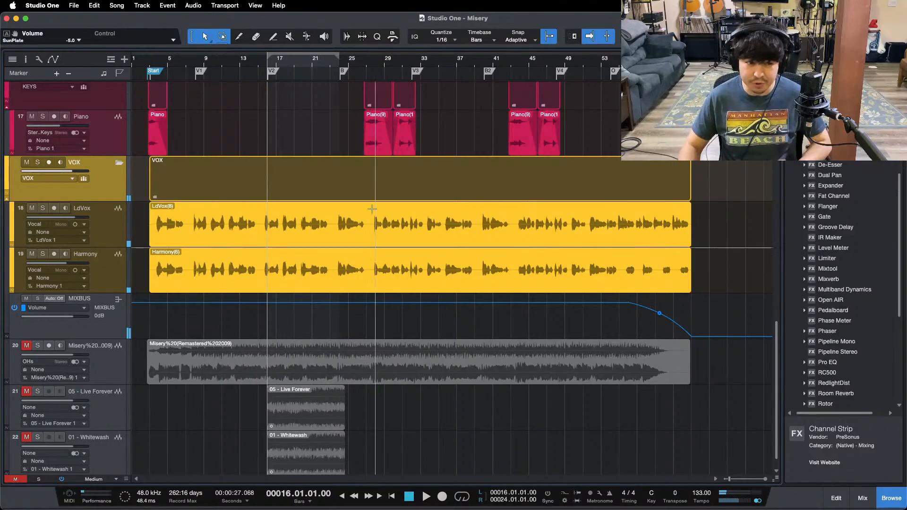
key(F3)
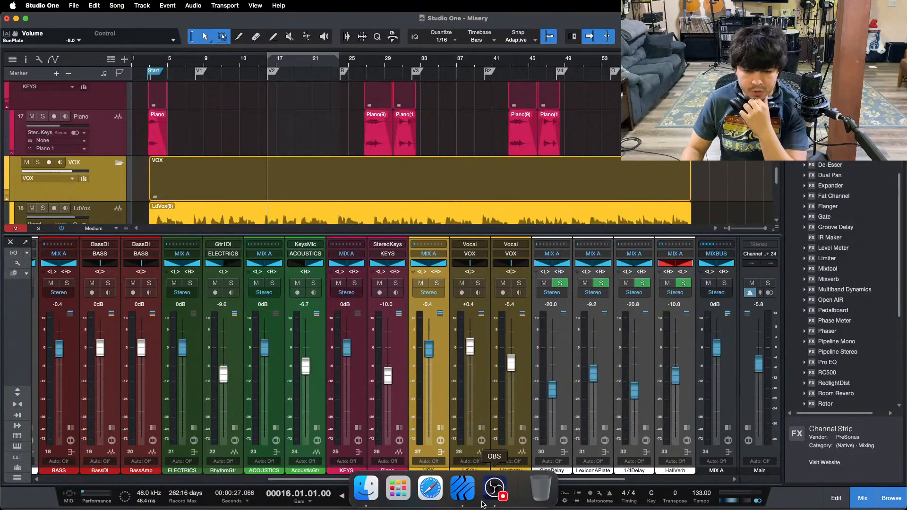
Switch to OBS twice to check the recording, returning to the Misery song in Studio One each time
click(487, 498)
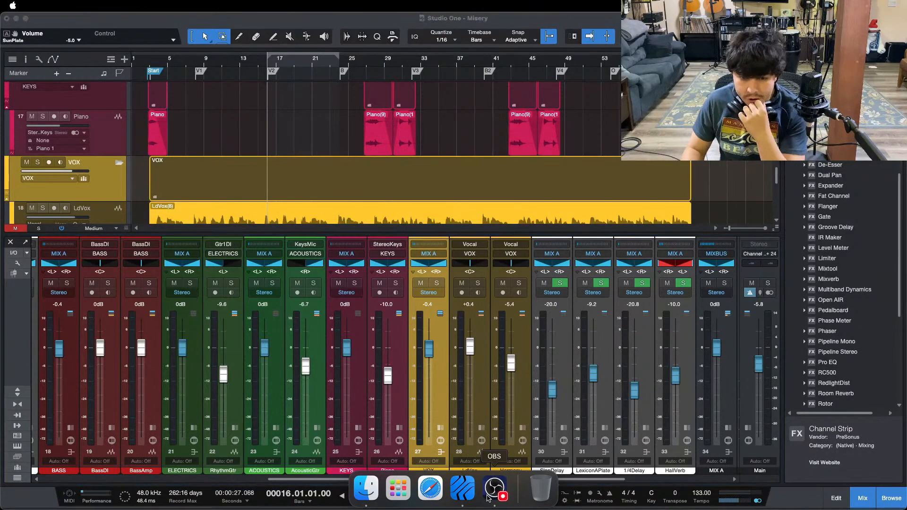
click(866, 465)
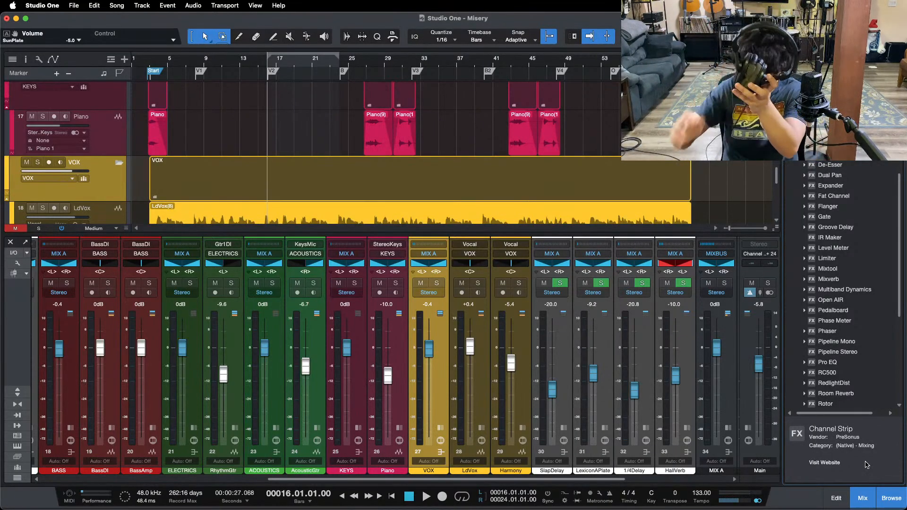
mouse_move(746, 509)
click(490, 489)
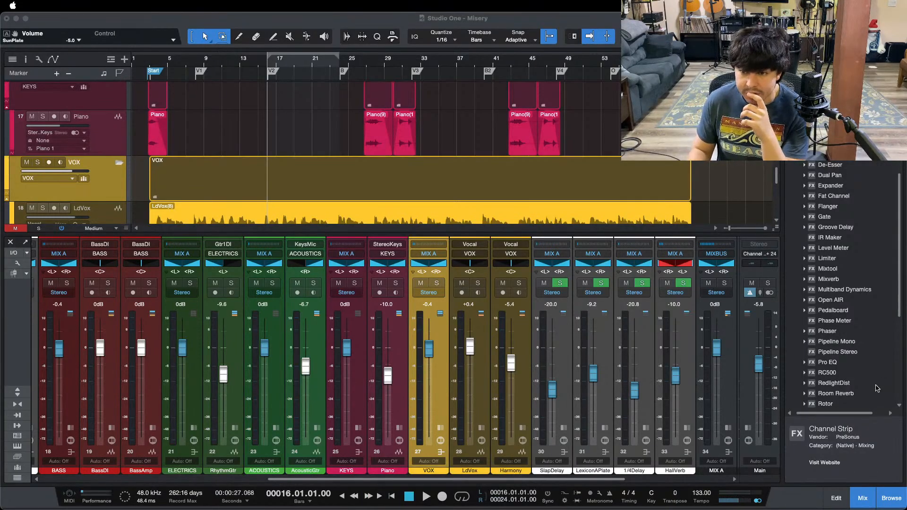
click(880, 453)
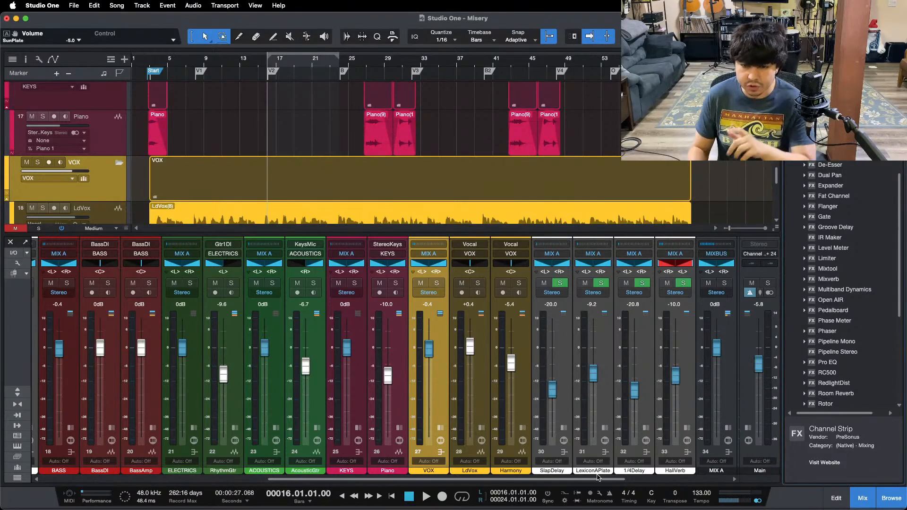
Expand the HallVerb, RhythmGtr, AcousticGtr and Piano channels to show their inserts and sends
scroll(598, 477, right, 3)
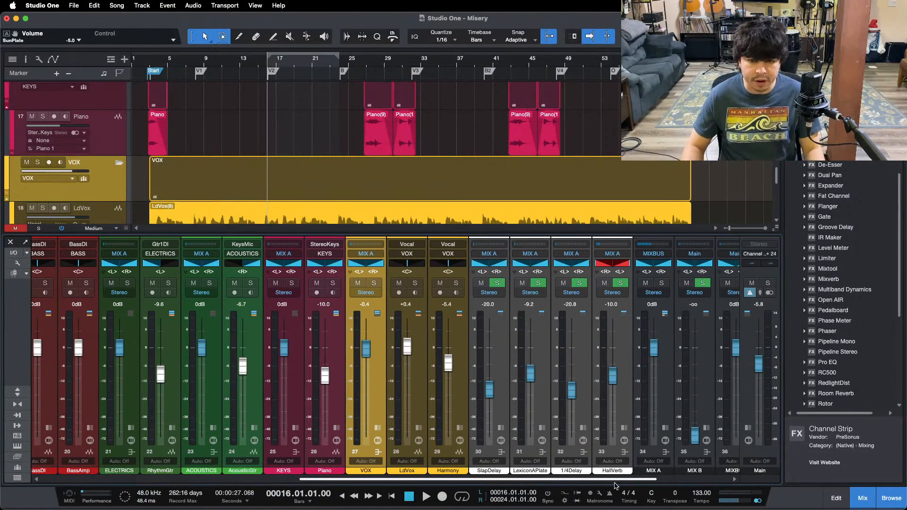
drag(614, 483, 613, 482)
click(625, 429)
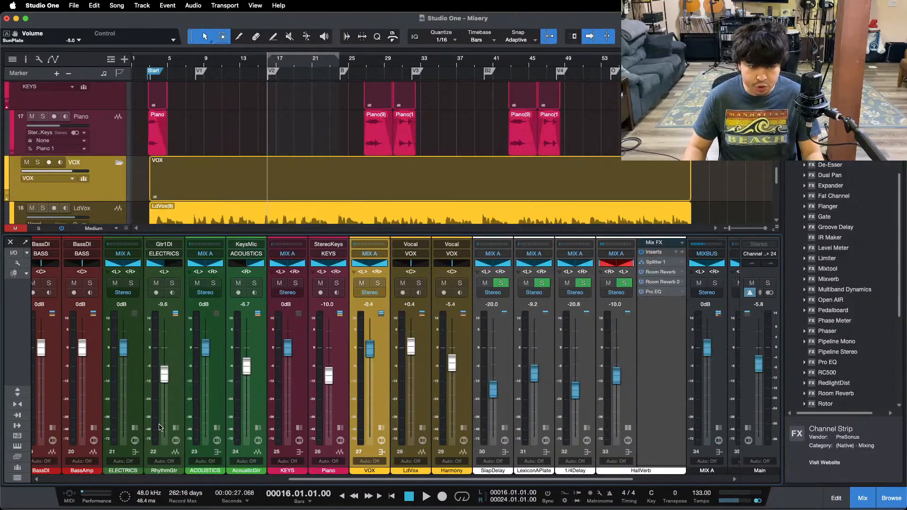
drag(323, 481, 328, 482)
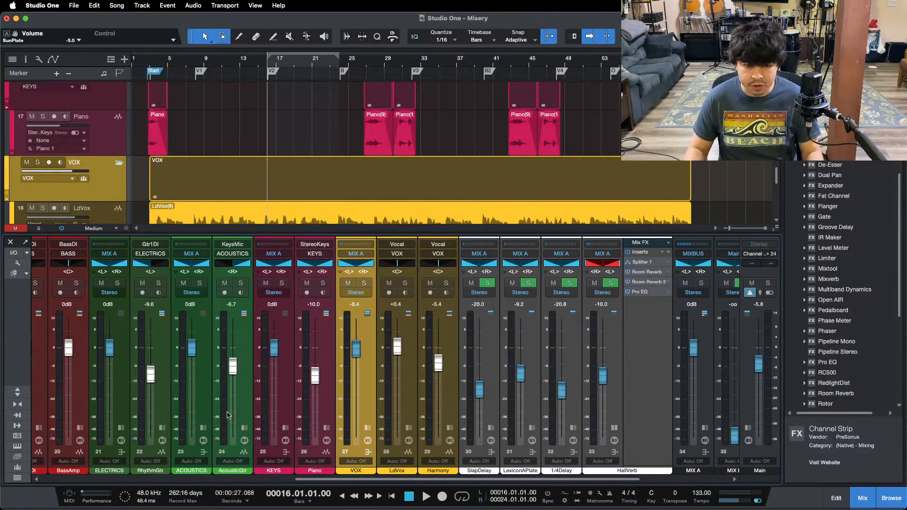
click(162, 428)
click(293, 428)
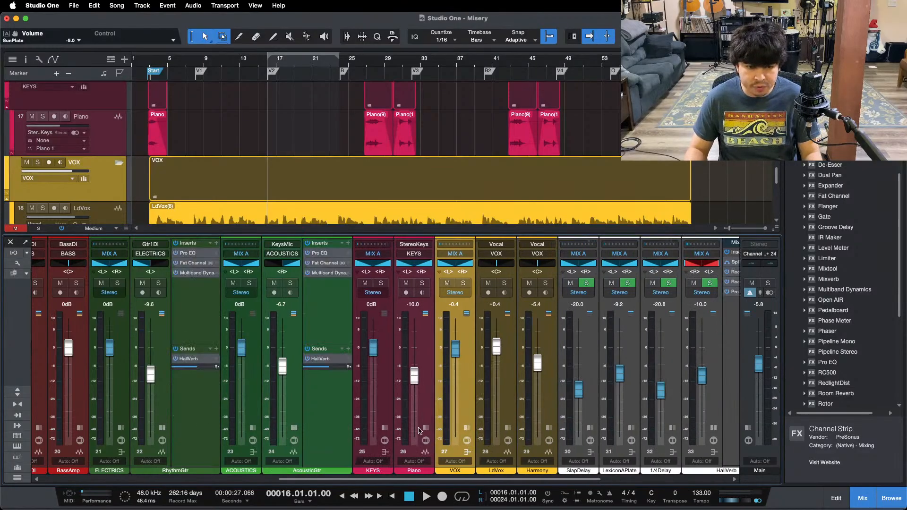
click(426, 428)
Select the RhythmGtr, AcousticGtr and Piano channels in turn to examine their sends to HallVerb
click(193, 409)
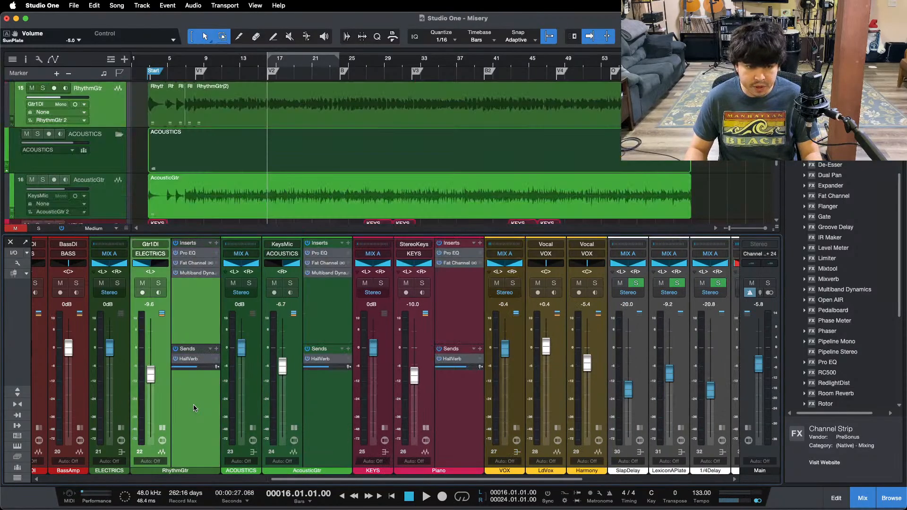
click(310, 408)
click(203, 405)
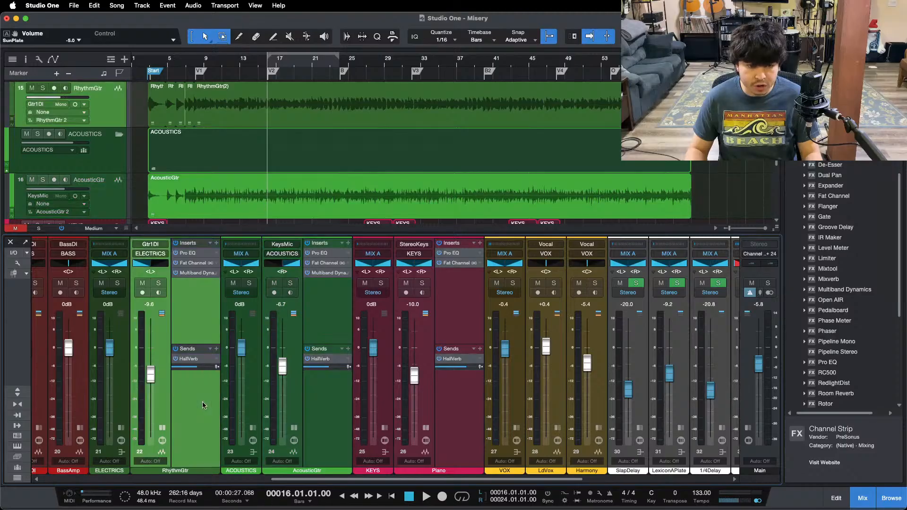
click(461, 413)
Open HallVerb's effect routing view, examine Splitter 1 with Room Reverb, Room Reverb 2 and Pro EQ, and close the editor
drag(447, 480, 557, 481)
click(537, 389)
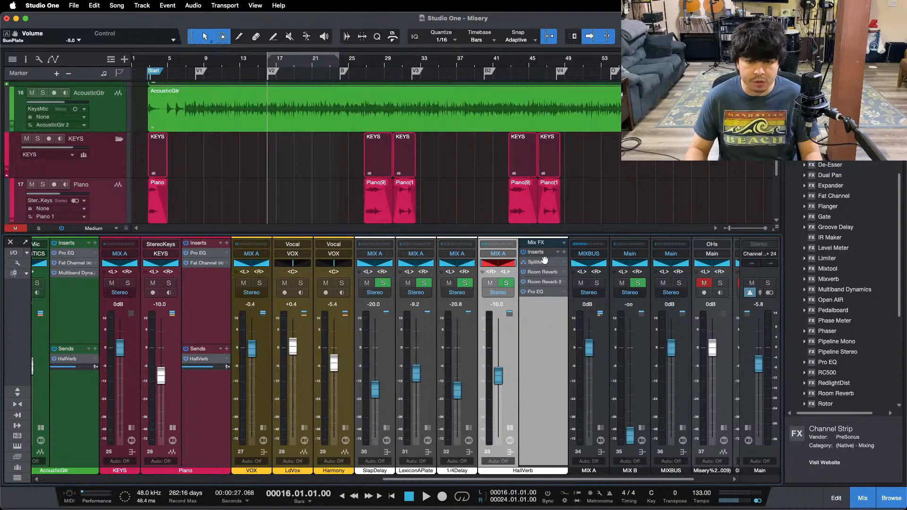
click(543, 272)
click(465, 157)
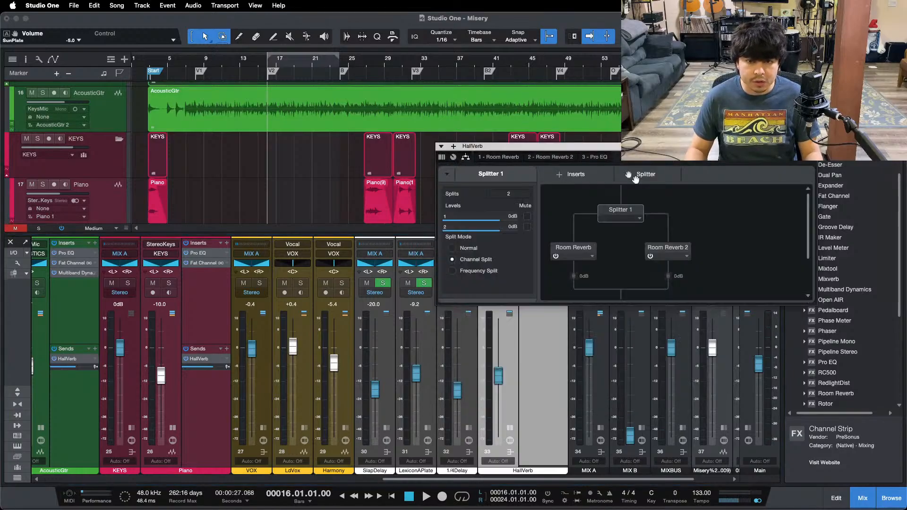
drag(674, 164, 538, 165)
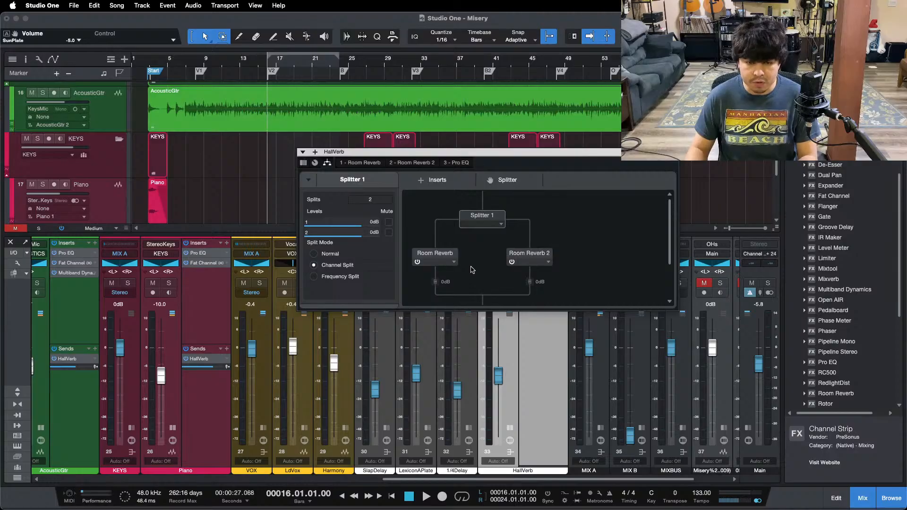
scroll(479, 269, down, 2)
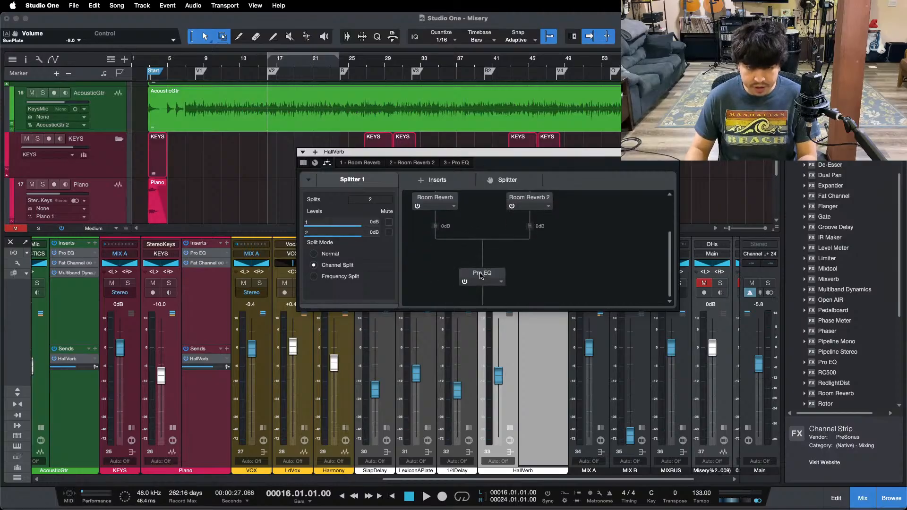
scroll(498, 234, up, 2)
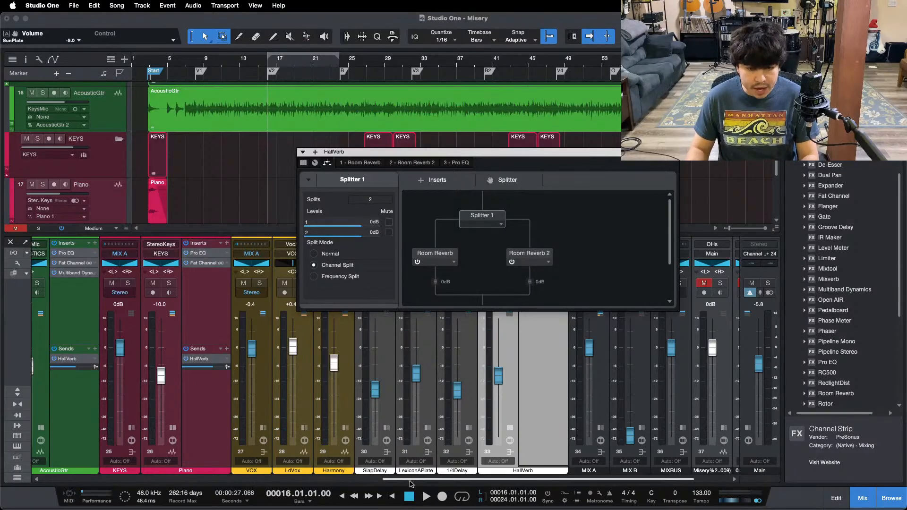
drag(410, 479, 324, 479)
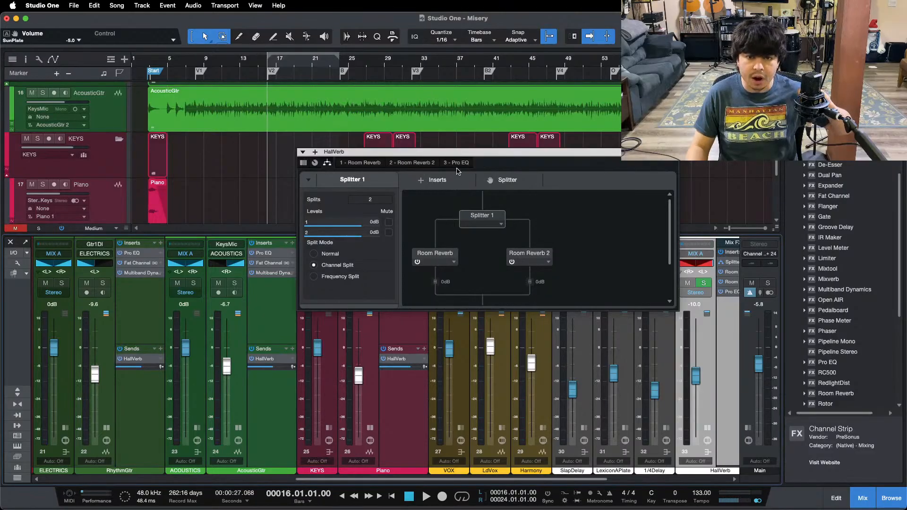
scroll(583, 262, down, 3)
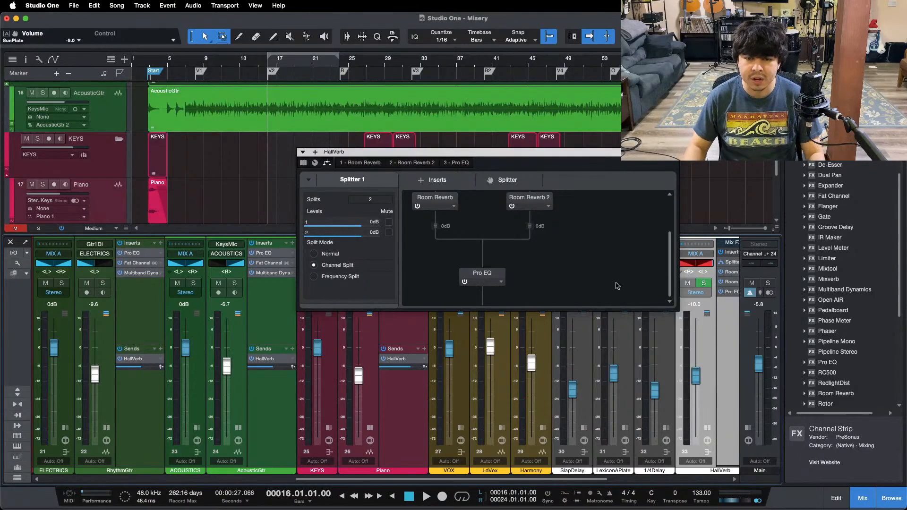
click(673, 152)
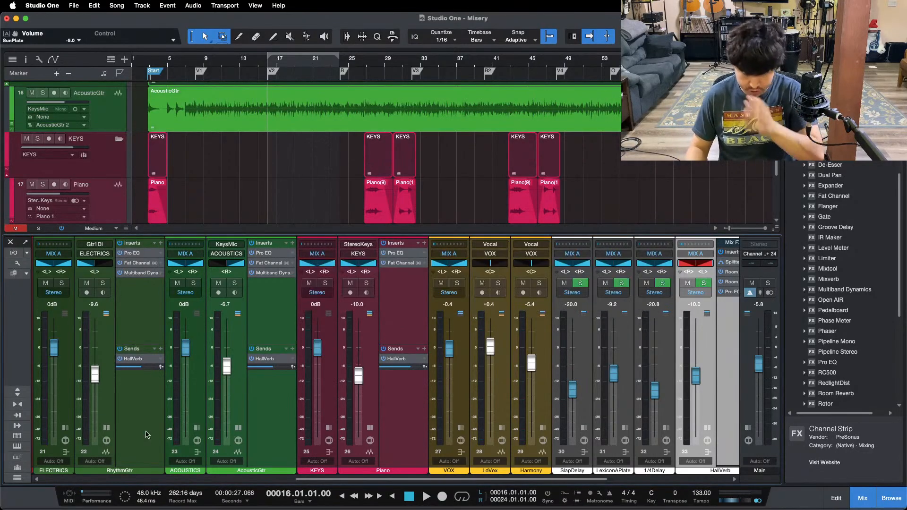
Collapse the expanded RhythmGtr, AcousticGtr, Piano and HallVerb channels
click(107, 428)
click(189, 428)
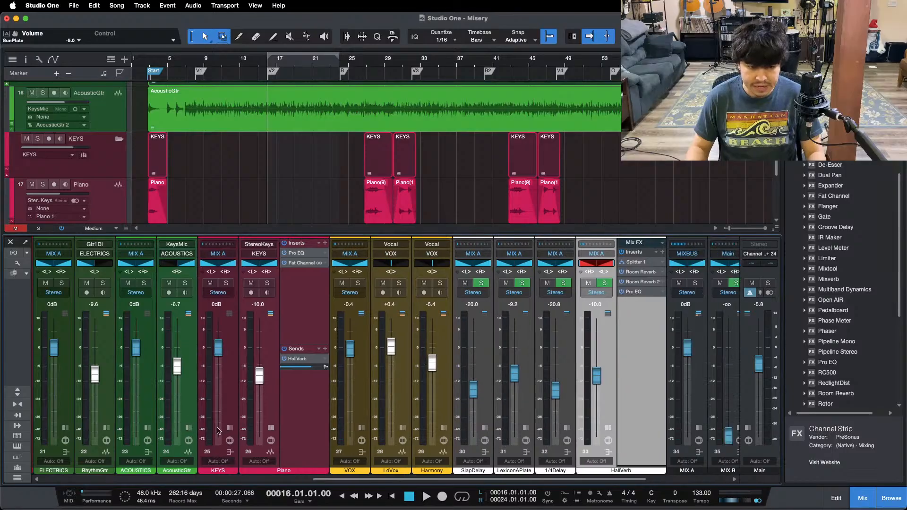
click(270, 428)
click(558, 428)
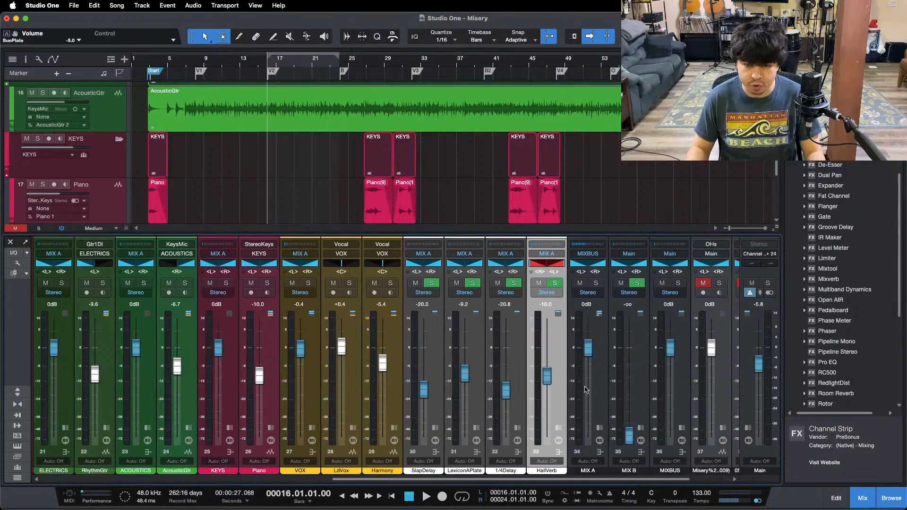
Review the final buses and reference tracks, select the MIXBUS channel, and switch to OBS to check the recording
drag(525, 479, 637, 475)
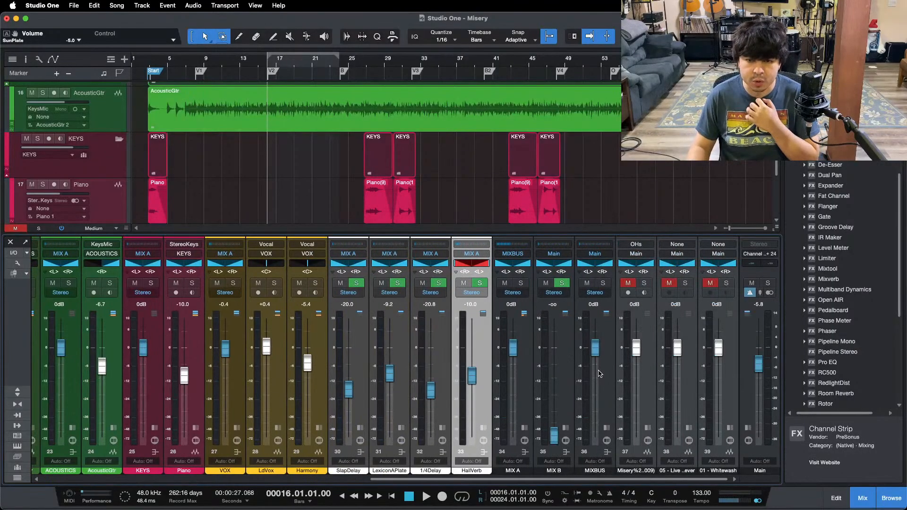
click(610, 354)
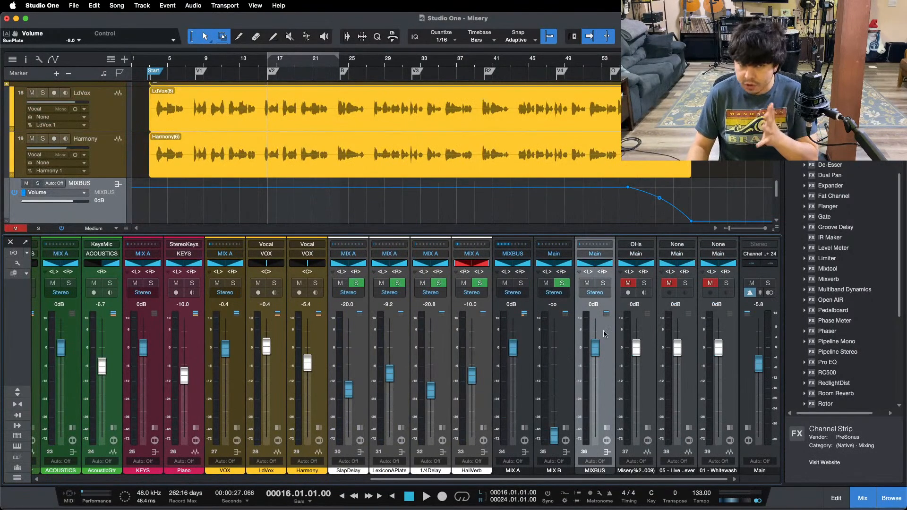
mouse_move(429, 499)
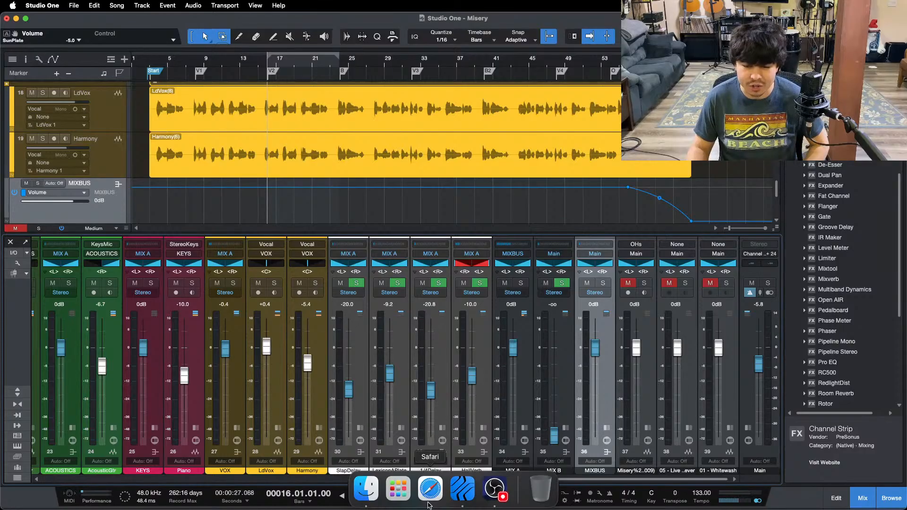
click(497, 492)
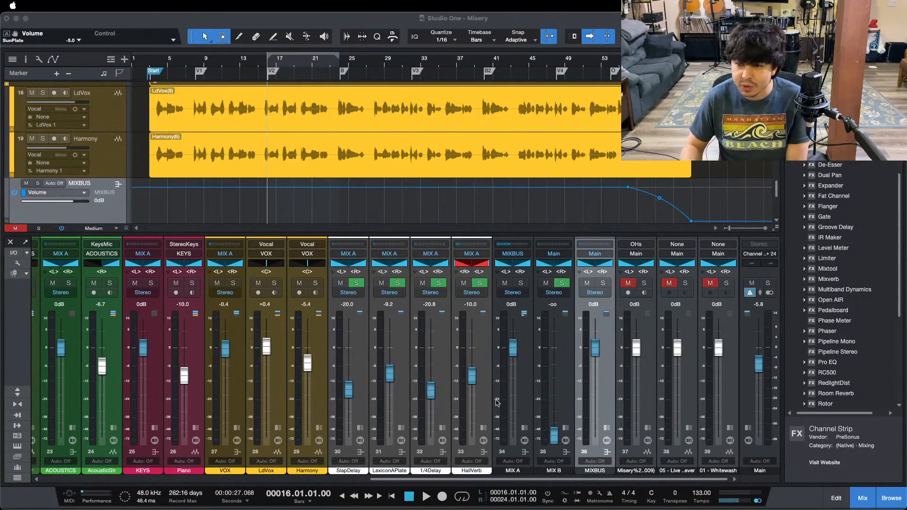